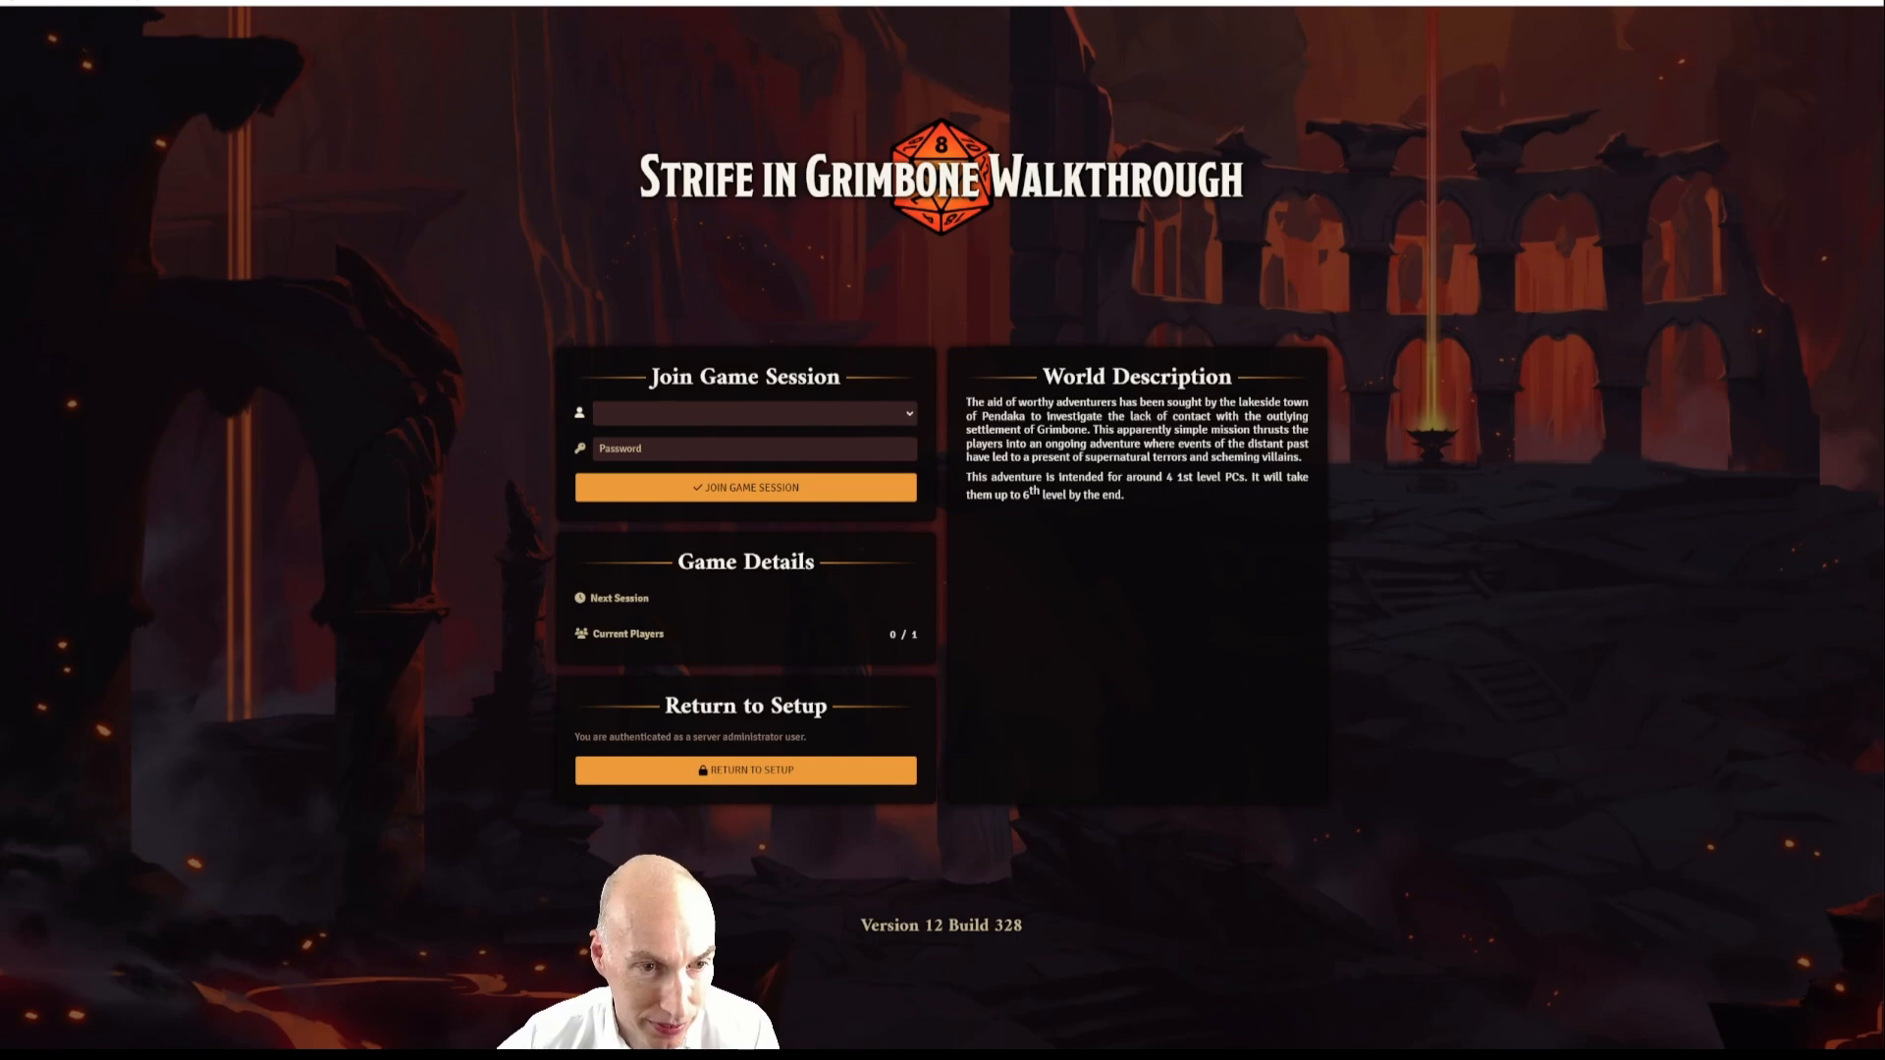
# - Join the Strife in Grimbone Walkthrough game session as Gamemaster
pyautogui.click(693, 444)
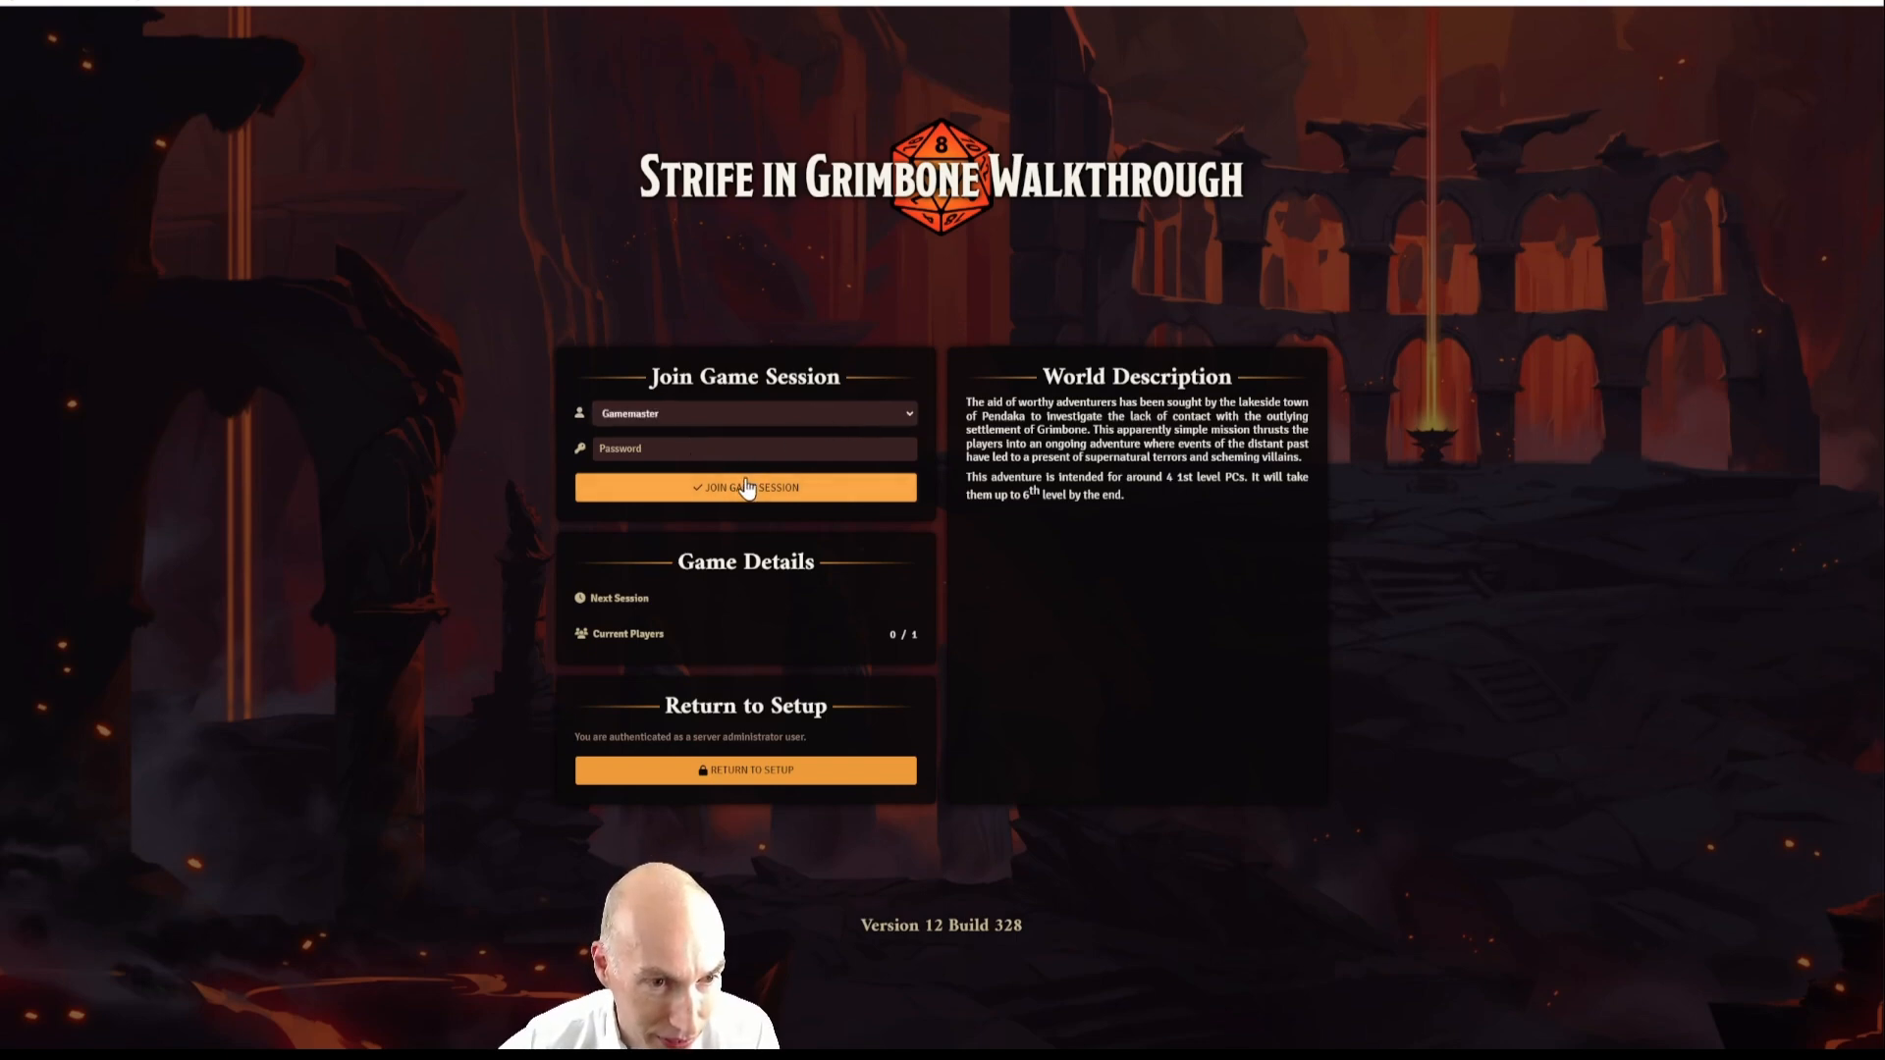
pyautogui.click(746, 487)
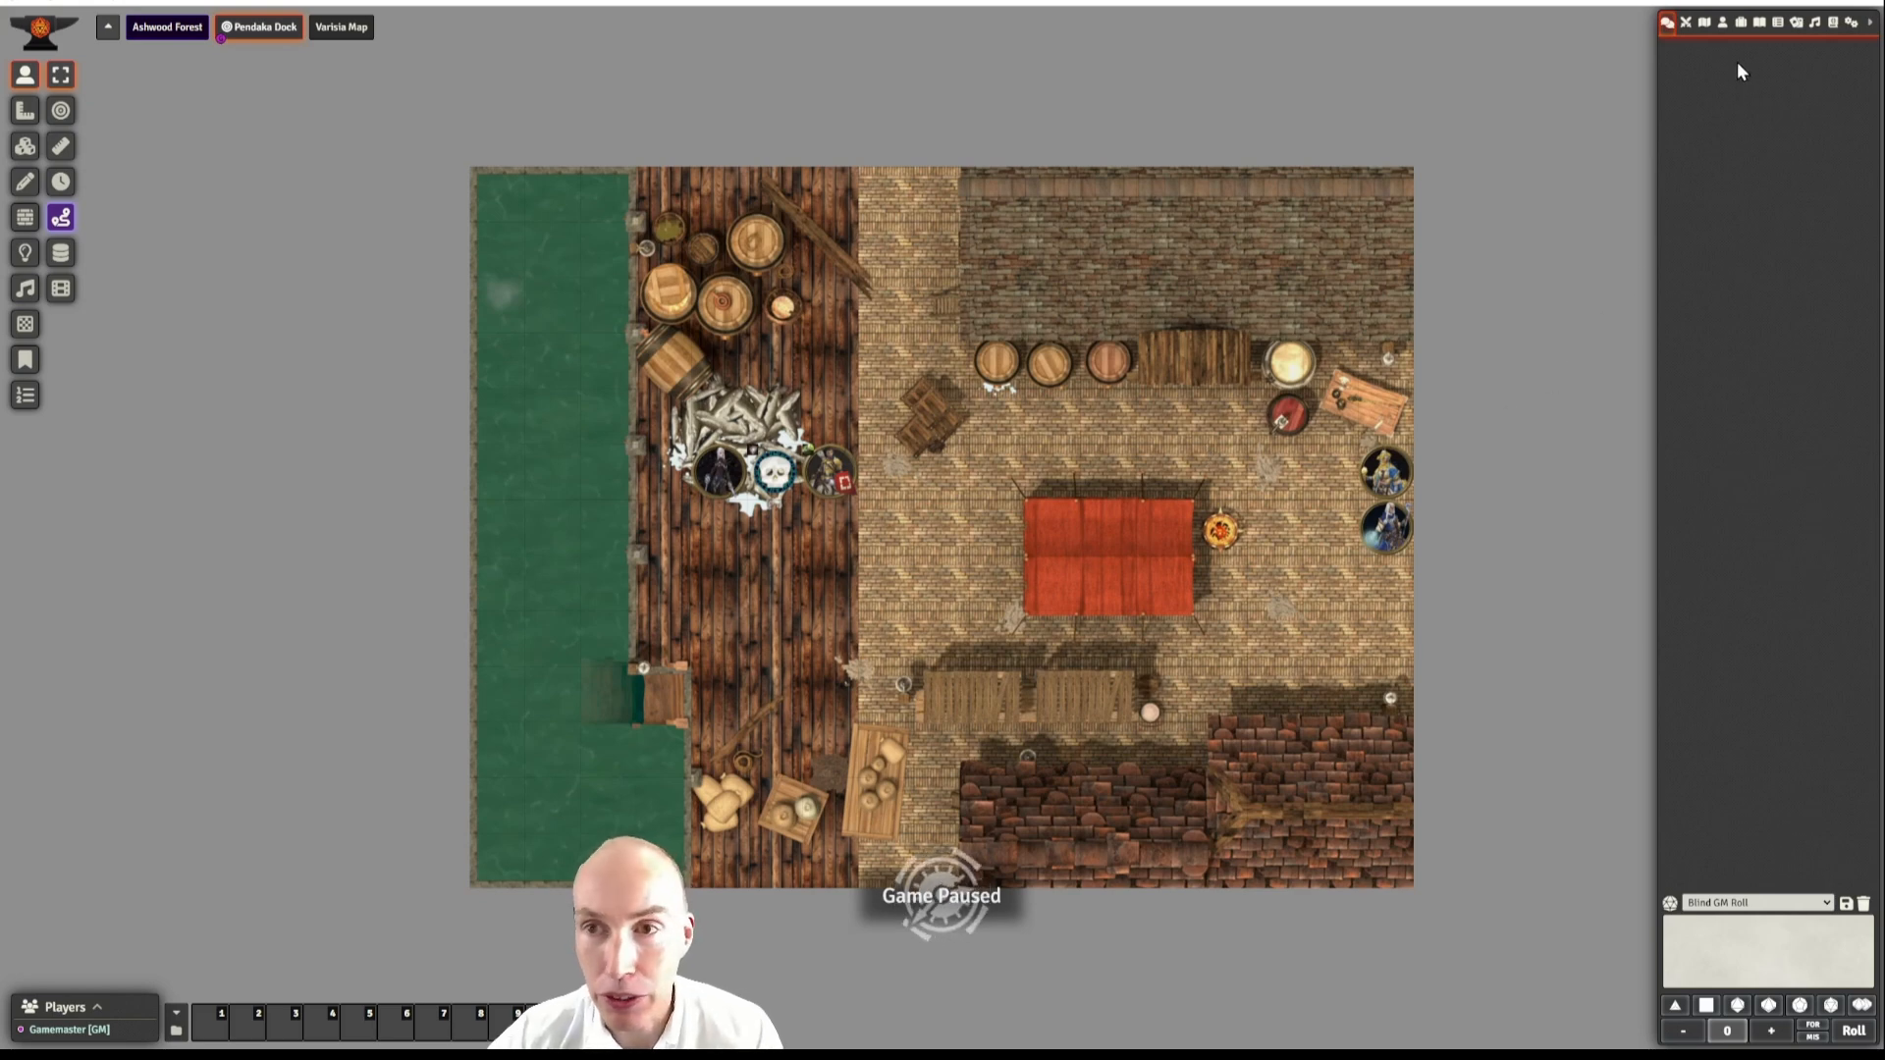
# - Create a journal entry named "Exploring Pendaka" in the "Chapter 1. Pendaka" folder
pyautogui.click(1758, 23)
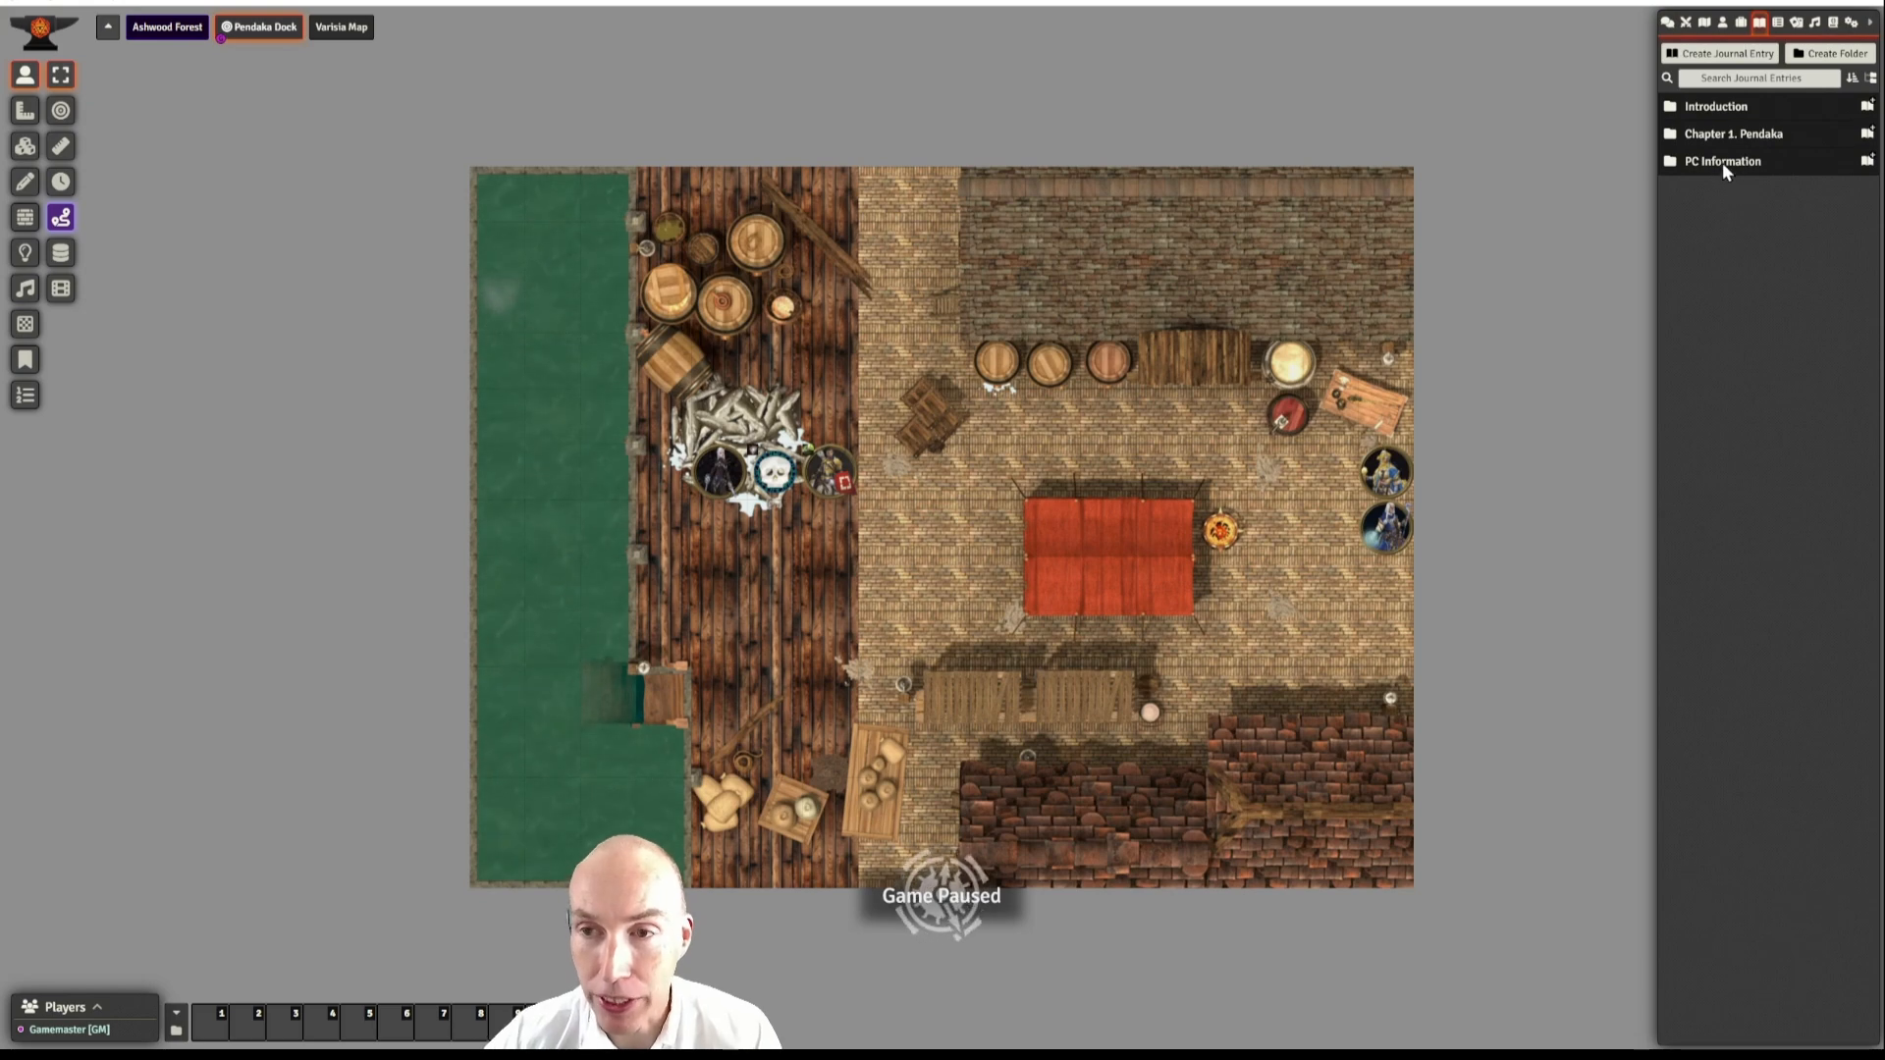
pyautogui.click(1732, 135)
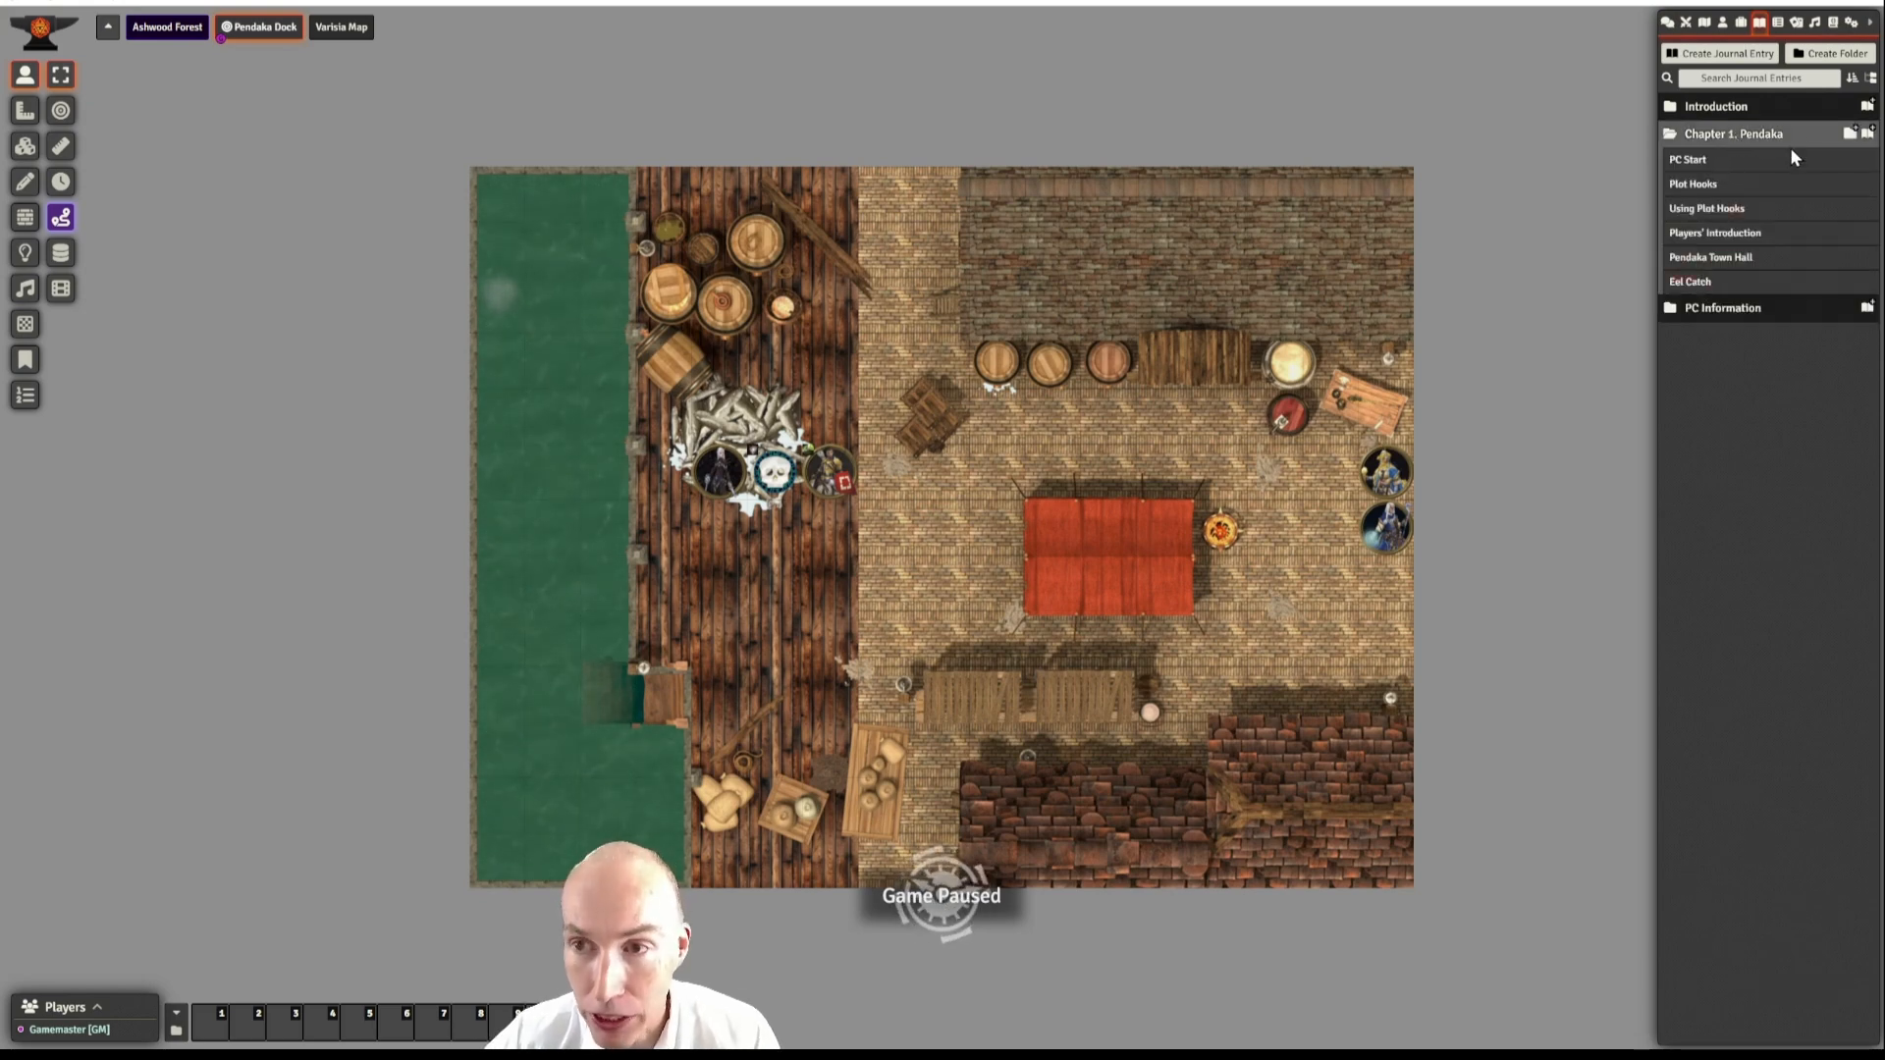
pyautogui.click(1868, 135)
pyautogui.write('Exploring ')
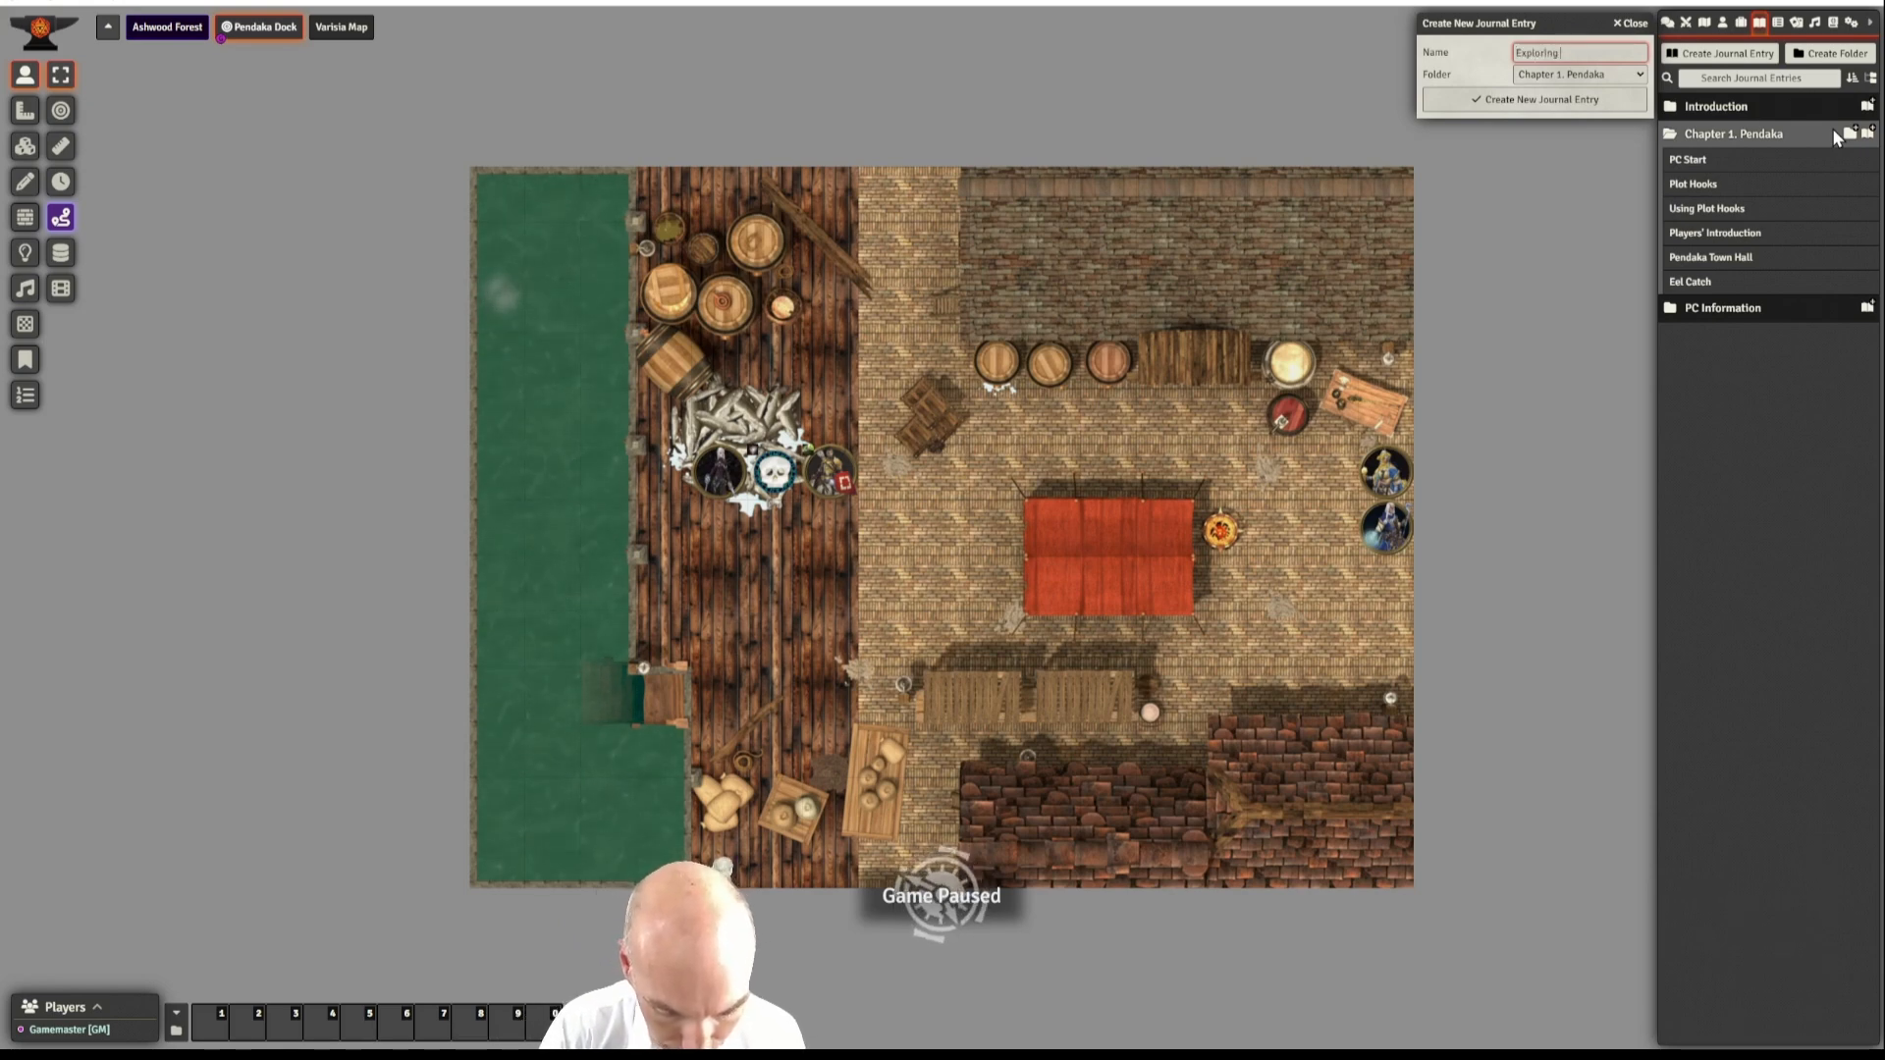
pyautogui.write('Pendaka')
pyautogui.click(1526, 103)
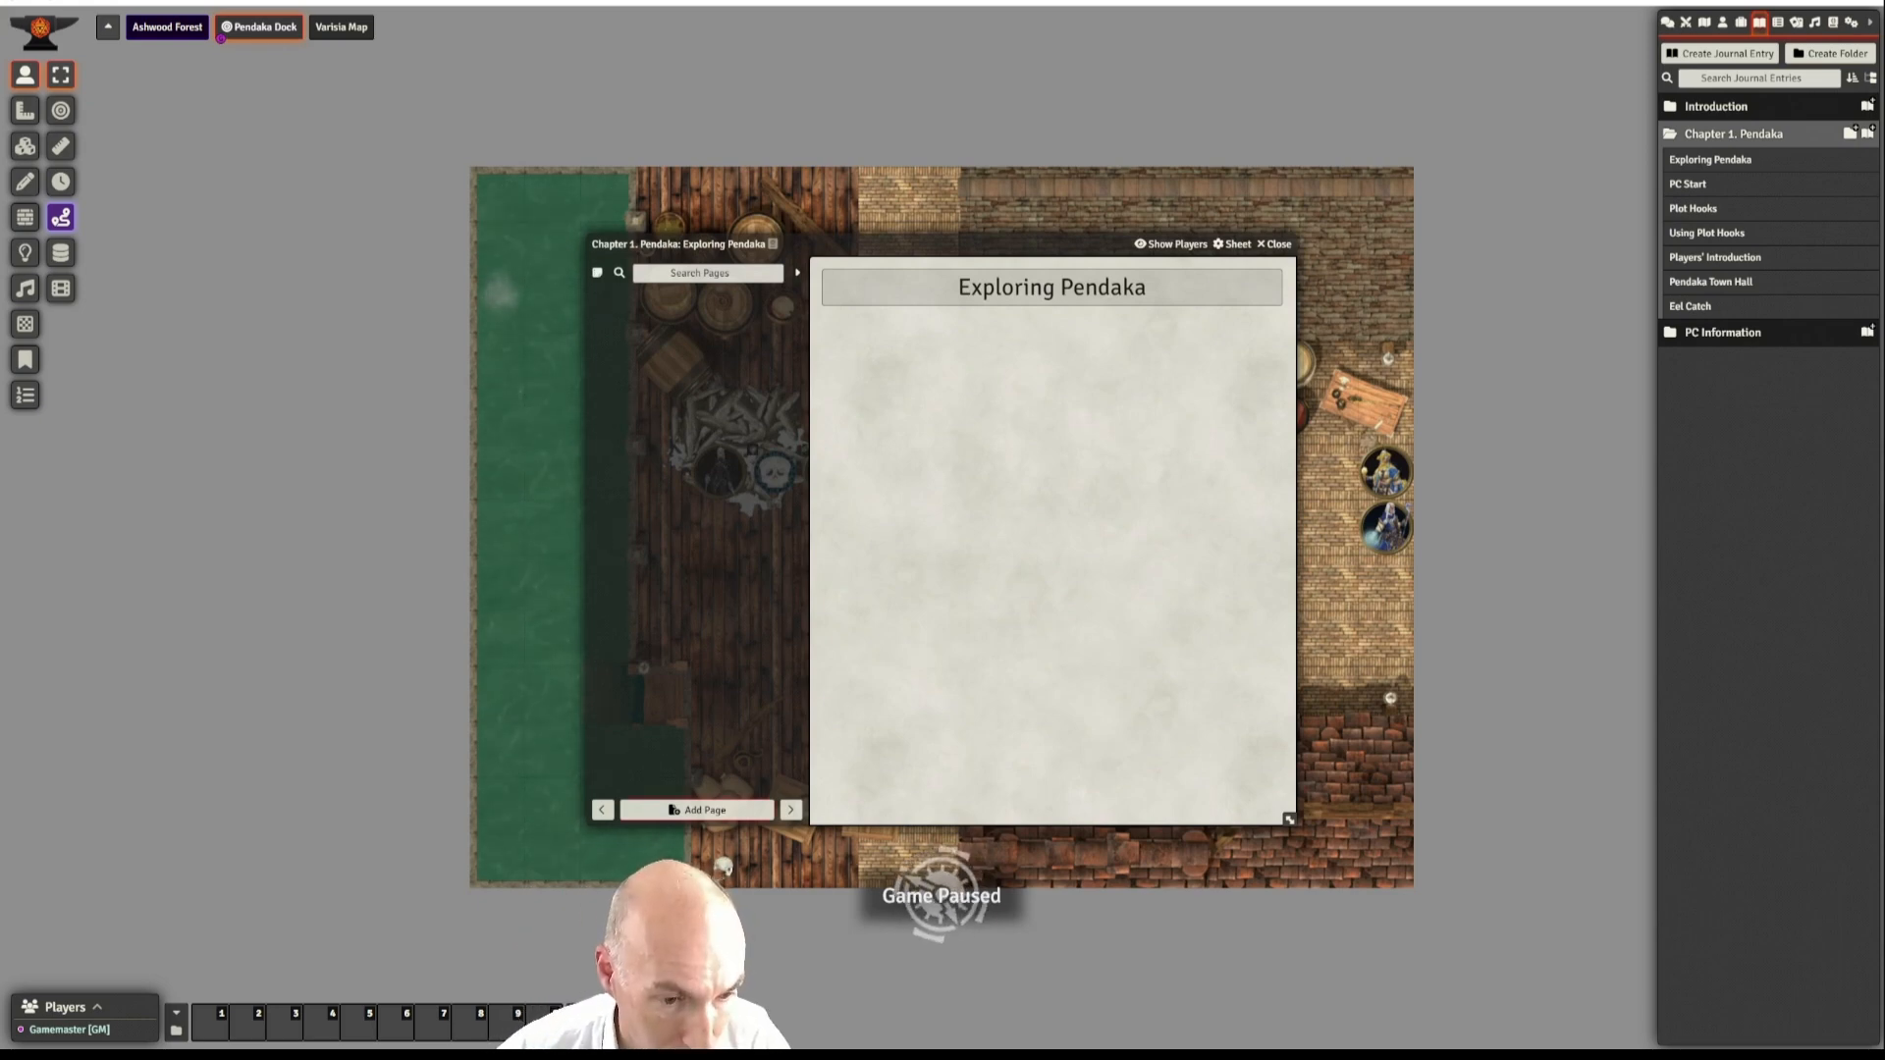
# - Add a text page named "Downtime Activities in Pendaka" to the Exploring Pendaka journal
pyautogui.click(707, 810)
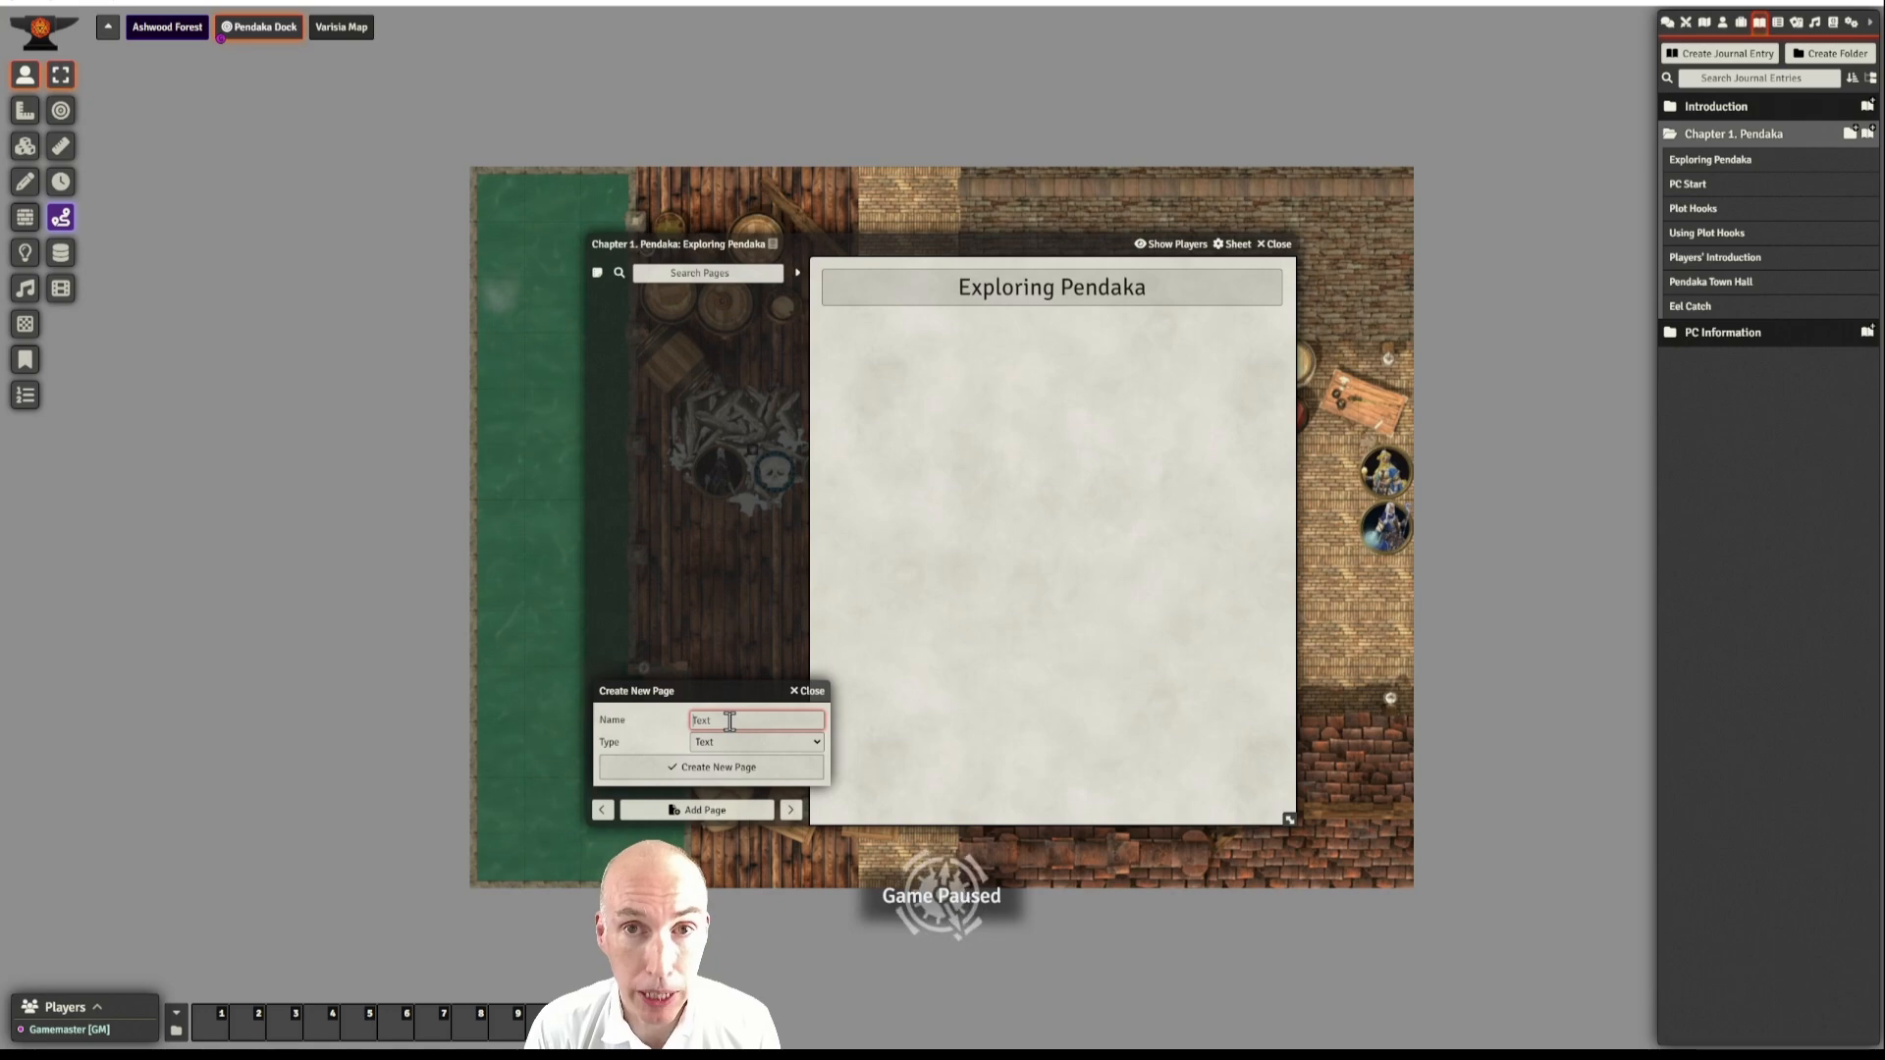
pyautogui.write('Downtime Activities in')
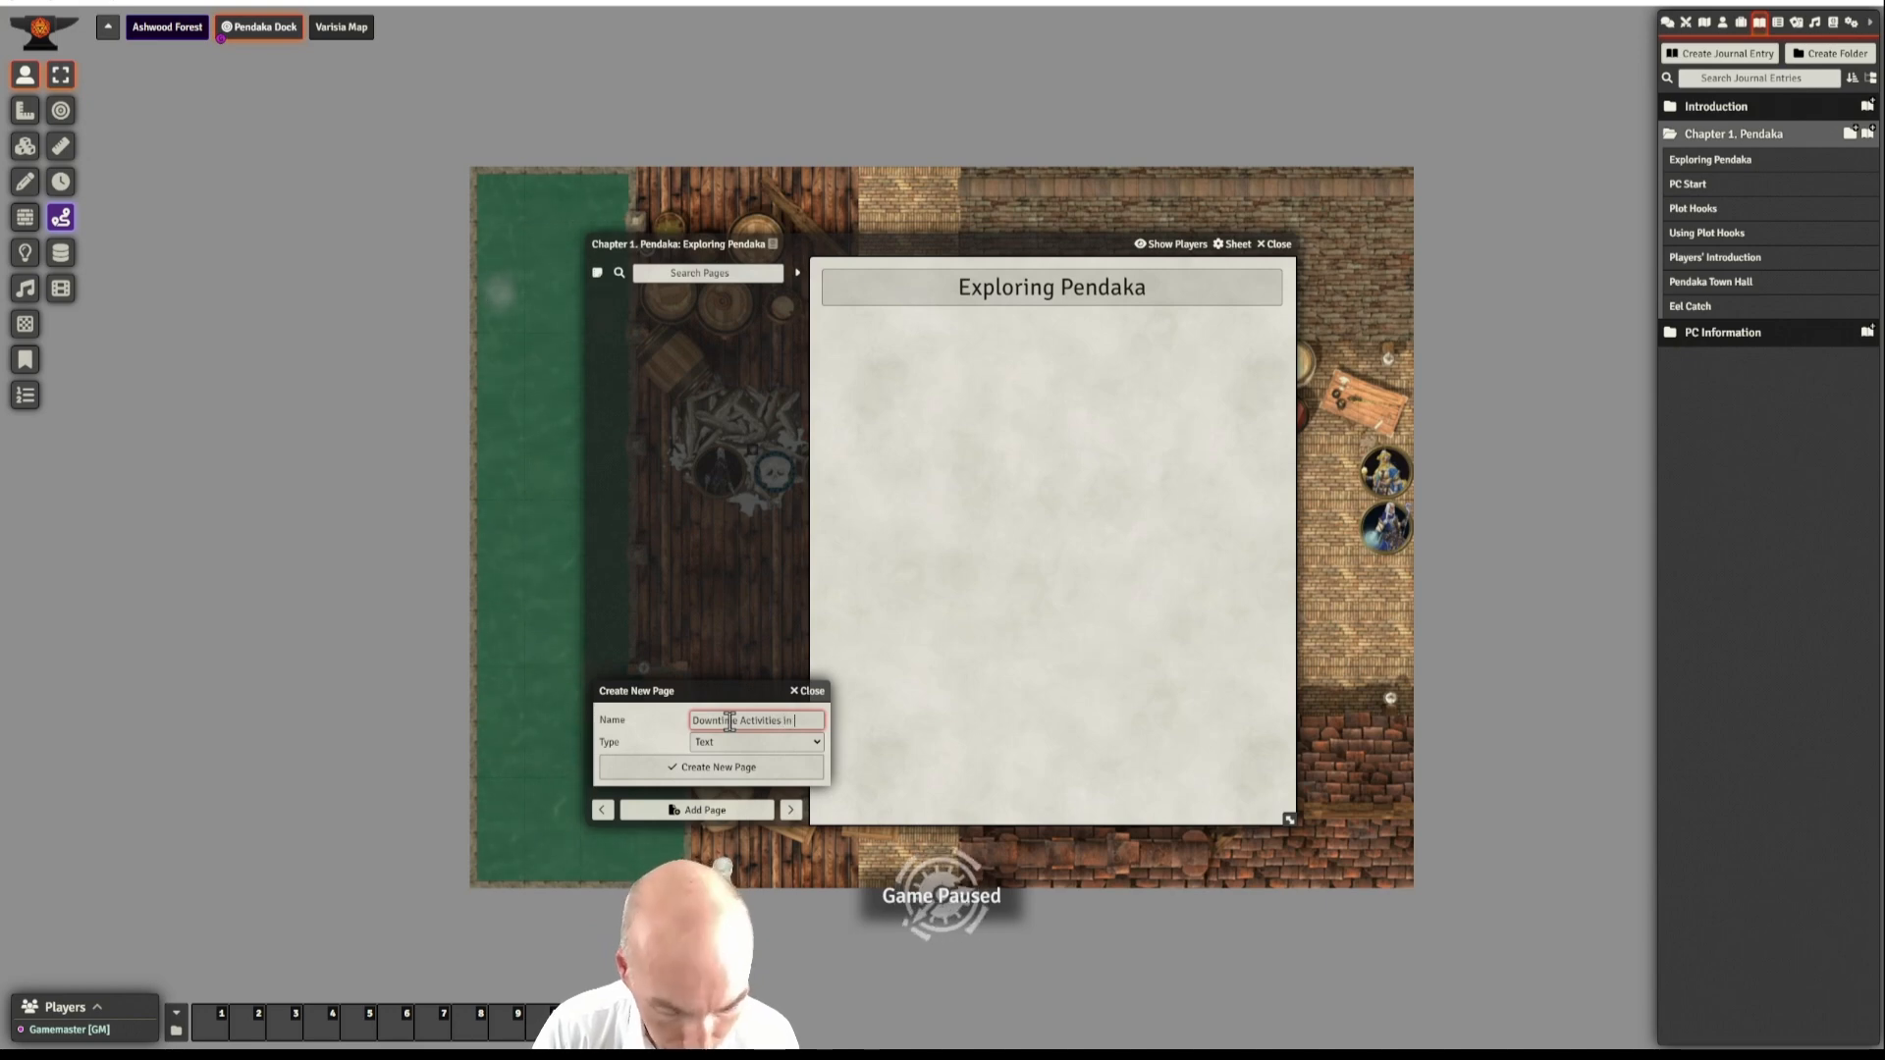
pyautogui.write(' Pendaka')
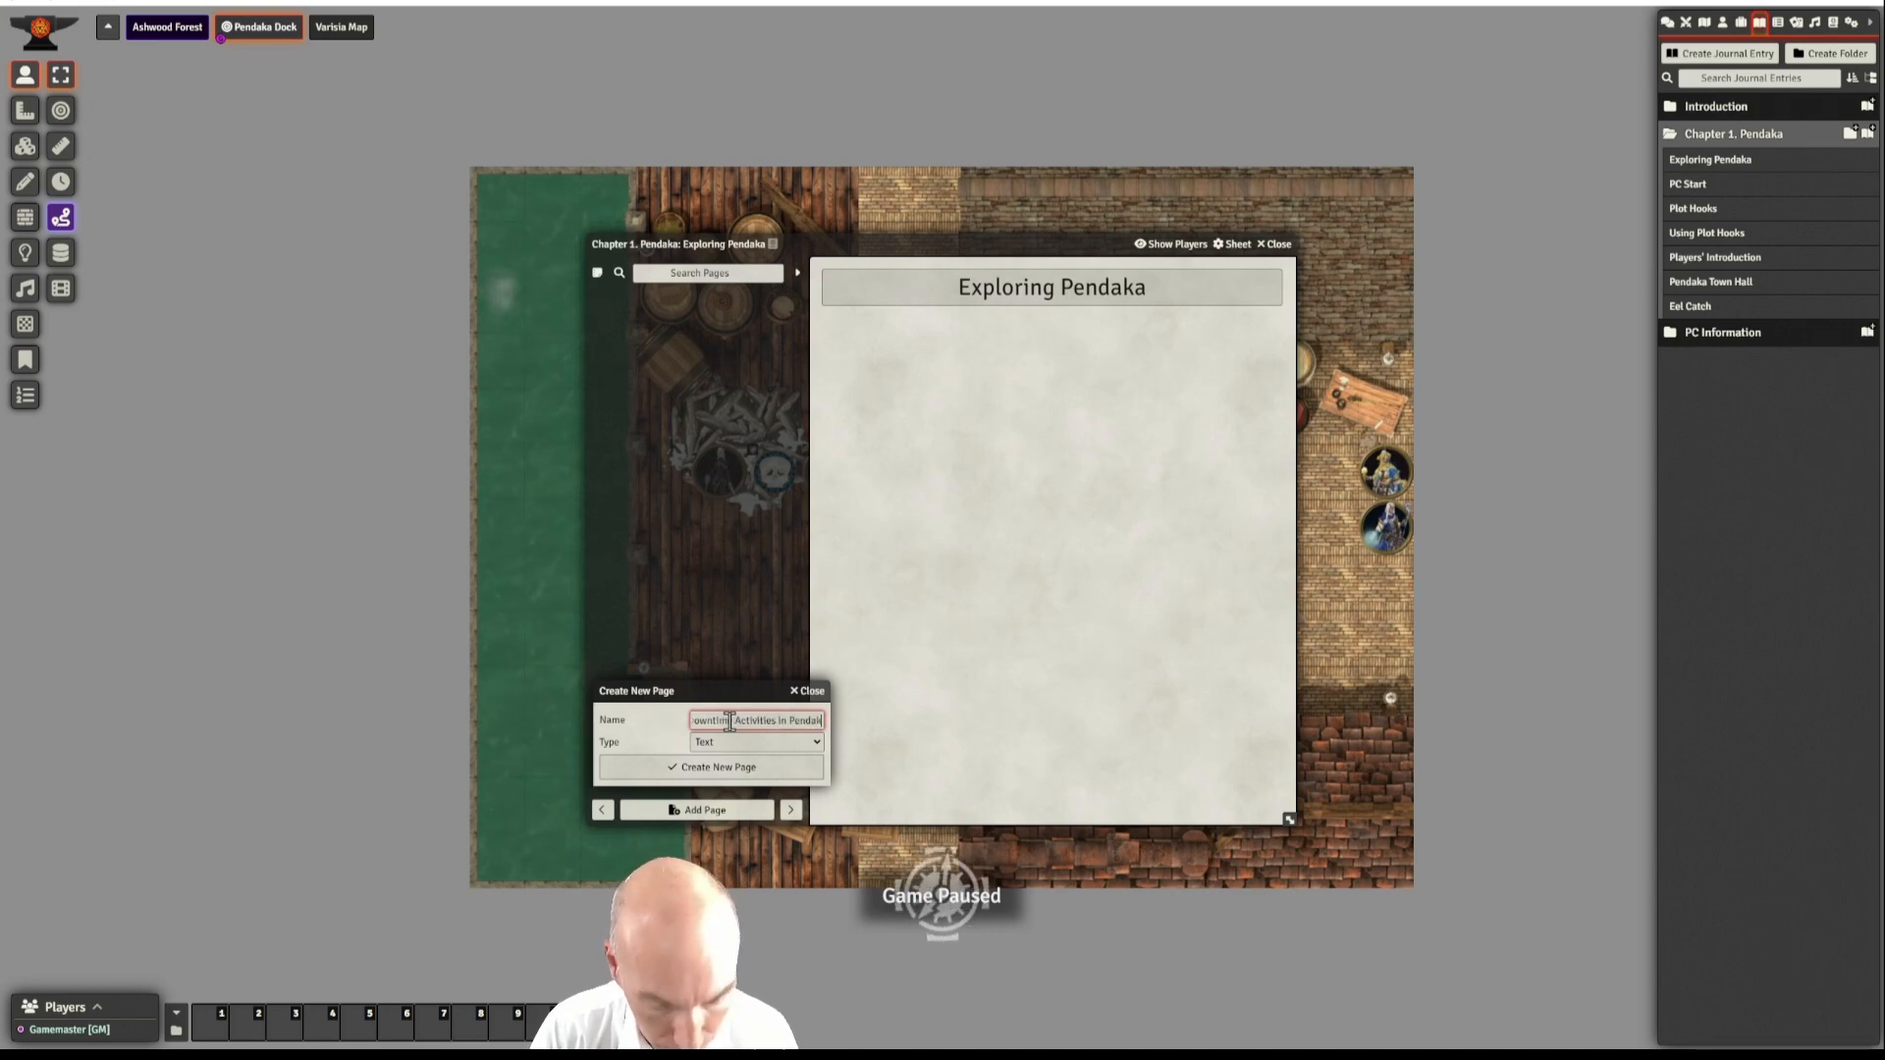
pyautogui.click(709, 766)
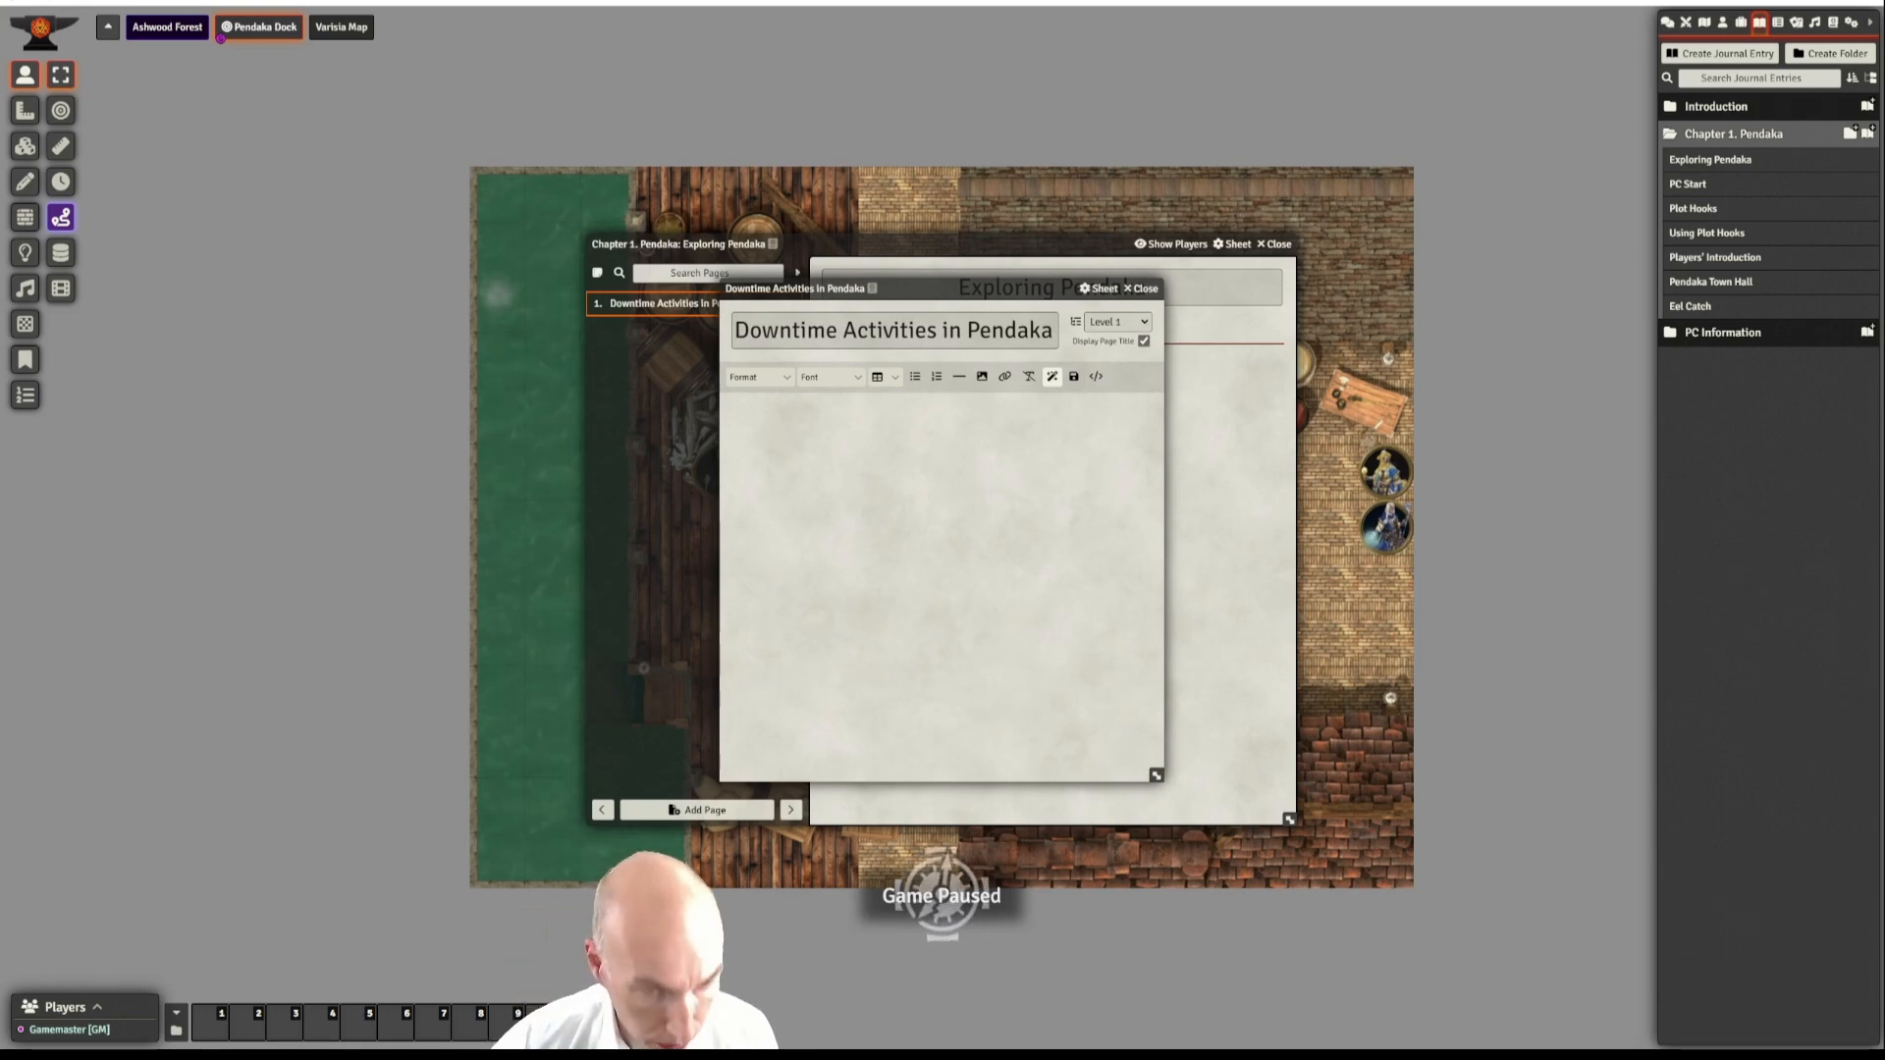
# - Fill the page with the downtime activity descriptions, from Crafting and Earning Income to Retraining and Aid, and save it
pyautogui.click(838, 424)
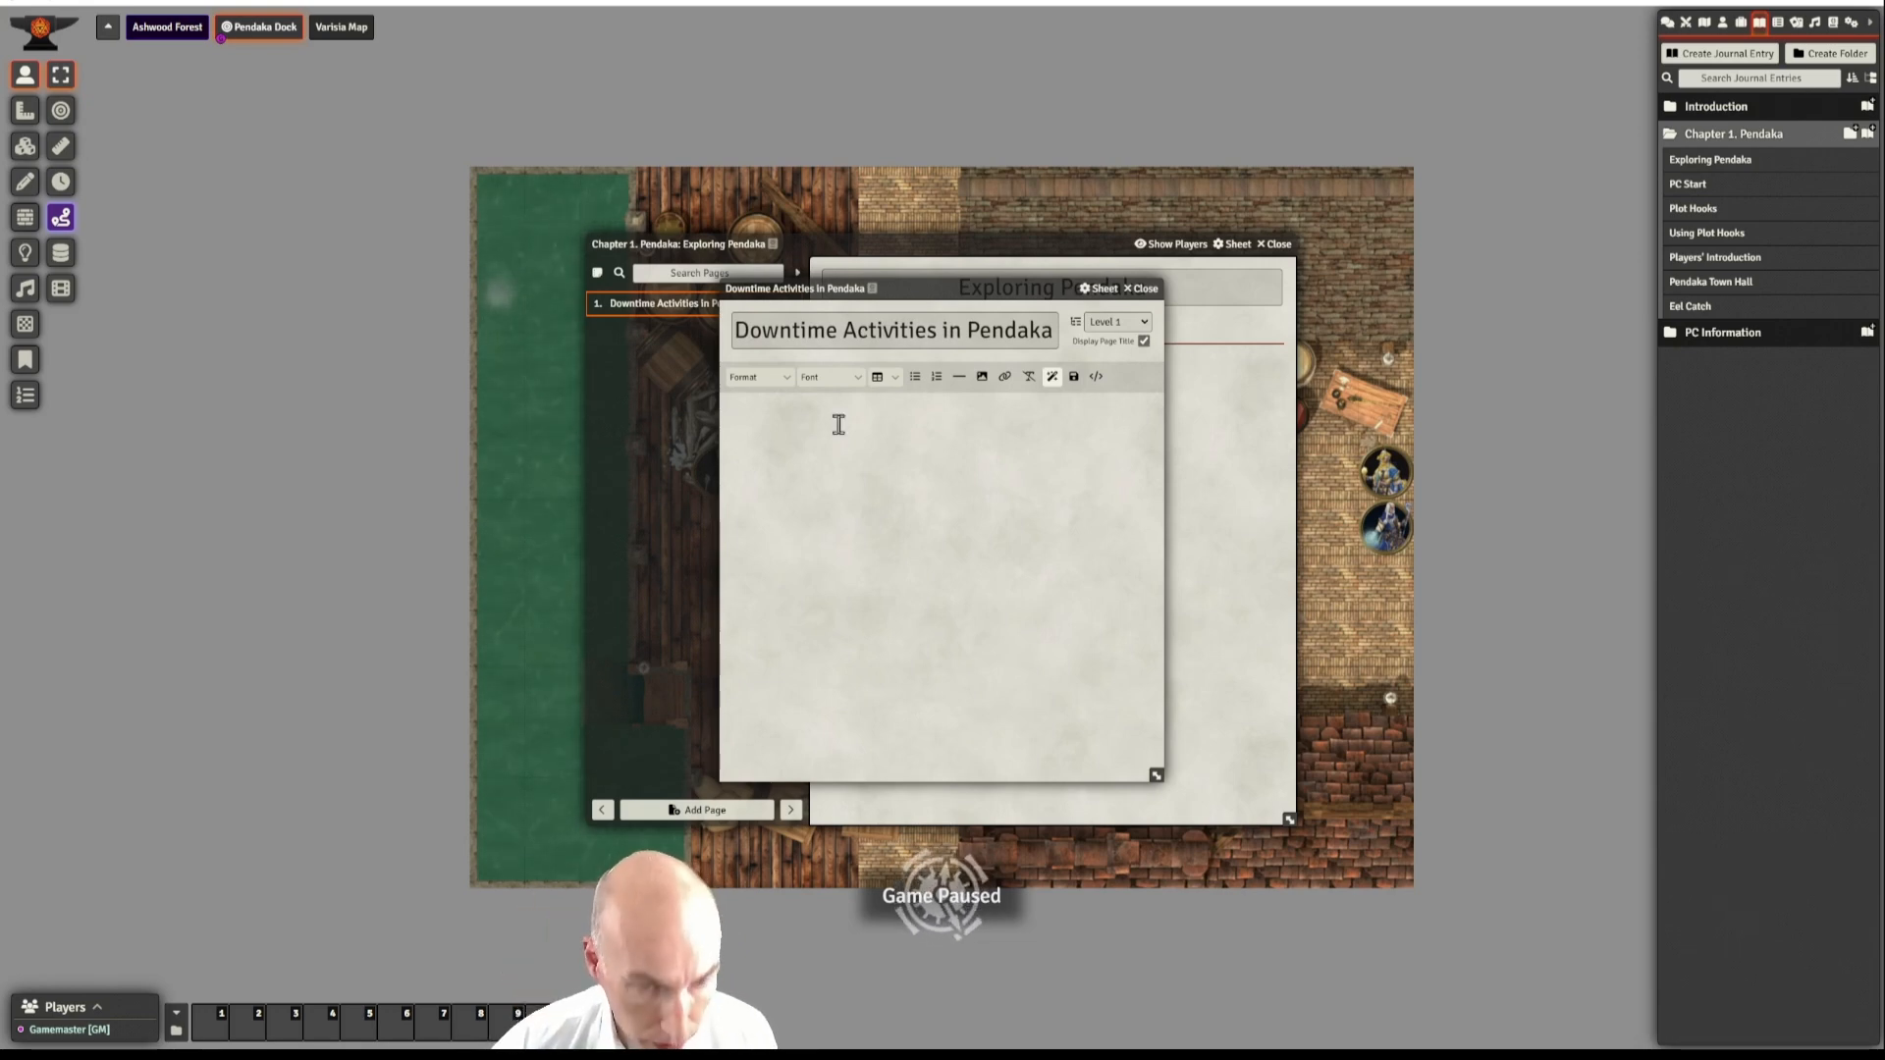
pyautogui.write("Crafting. A PC for some reason might want to craft something or repair a shield (unlikely when first exploring town) Earning Income. A PC might craft as above to earn income, or might use their skills or background, eg performing in an inn. Subsisting (living at a basic level for free) Shopping (see below) Gathering information (see below) Visiting specific buildings (see below) Leisure and Rest (mug of ale 1 cp, meal 3 cp, one night's lodging 1 sp) Retraining If PCs are working together on a simple task requiring a skill check, have one perform the task, and the others aid. Aid. Attempt the same check. On critical success, add +2 bonus to first PC's check (+3 if master and +4 if legendary). On success add +1 bonus. On critical failure add -1 penalty.")
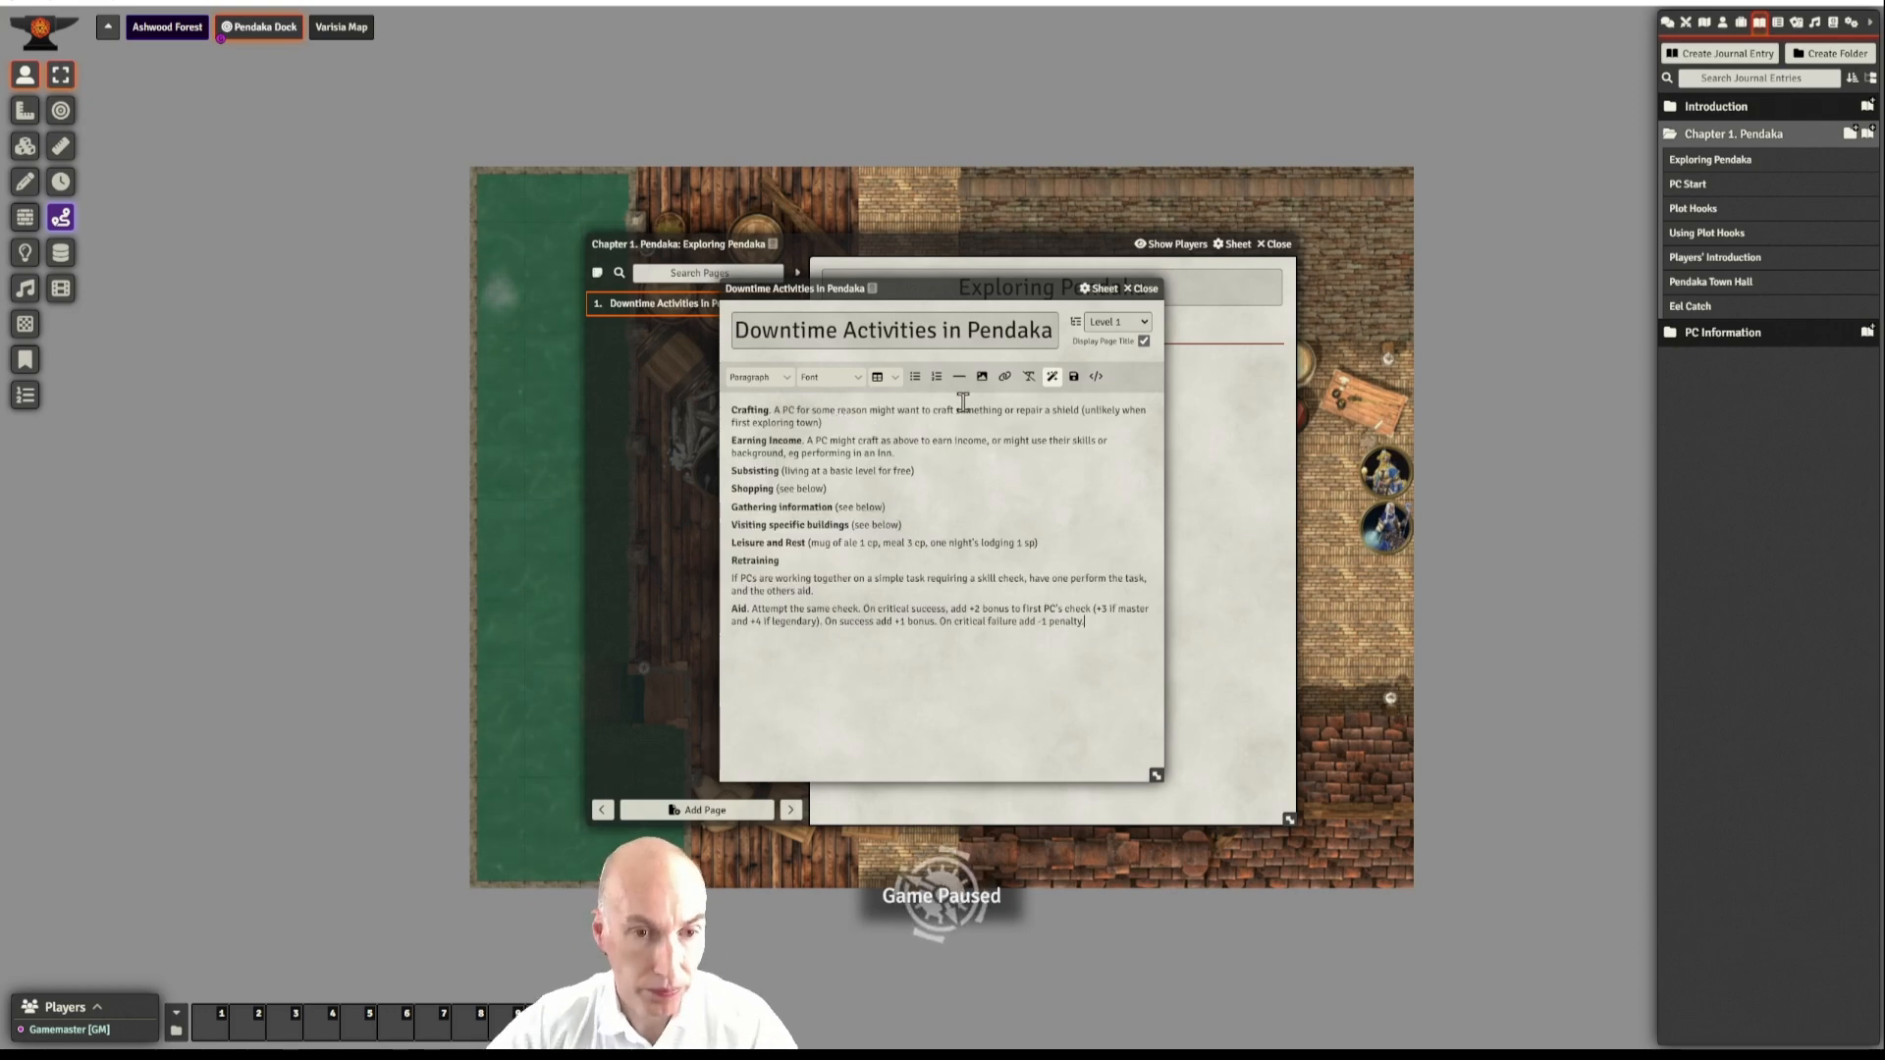
pyautogui.click(1073, 376)
# - Inspect the saved Downtime Activities text in the journal with the editor window moved aside, and bring the editor back
pyautogui.moveTo(1004, 286); pyautogui.dragTo(473, 475)
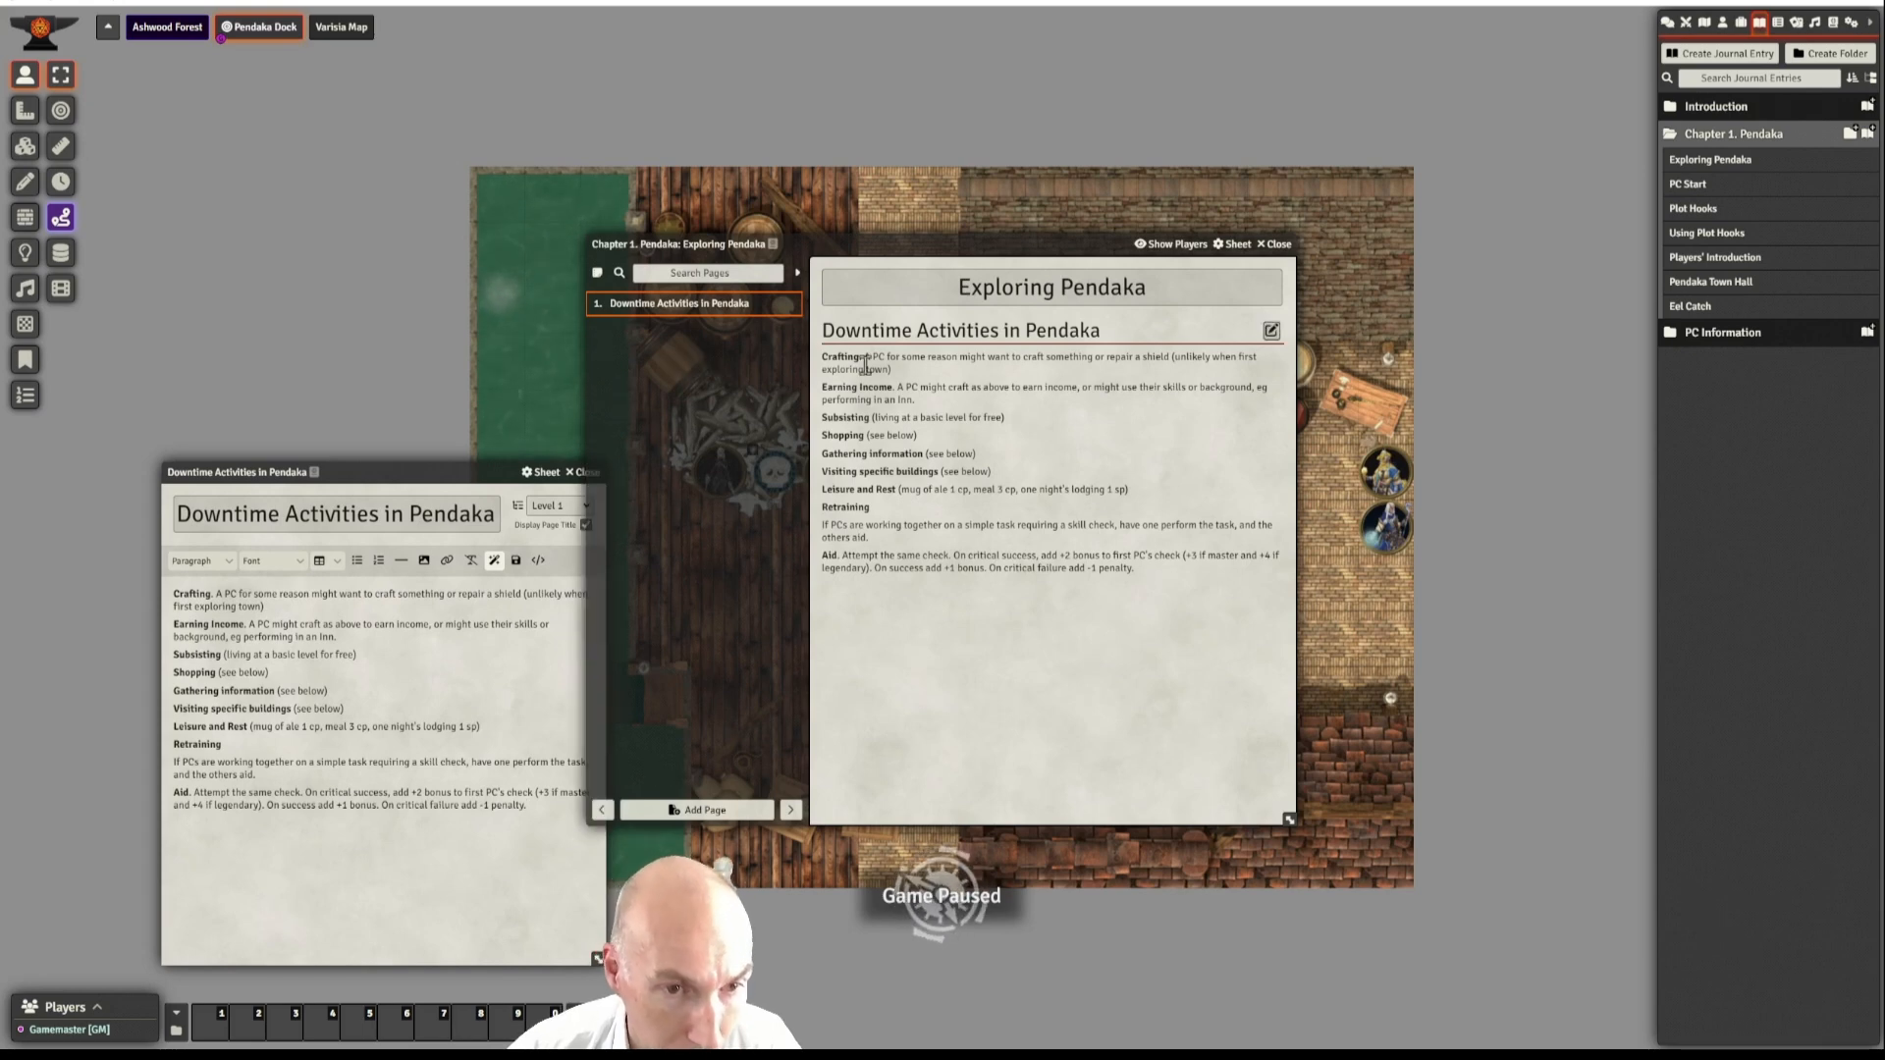
pyautogui.moveTo(821, 356); pyautogui.dragTo(862, 358)
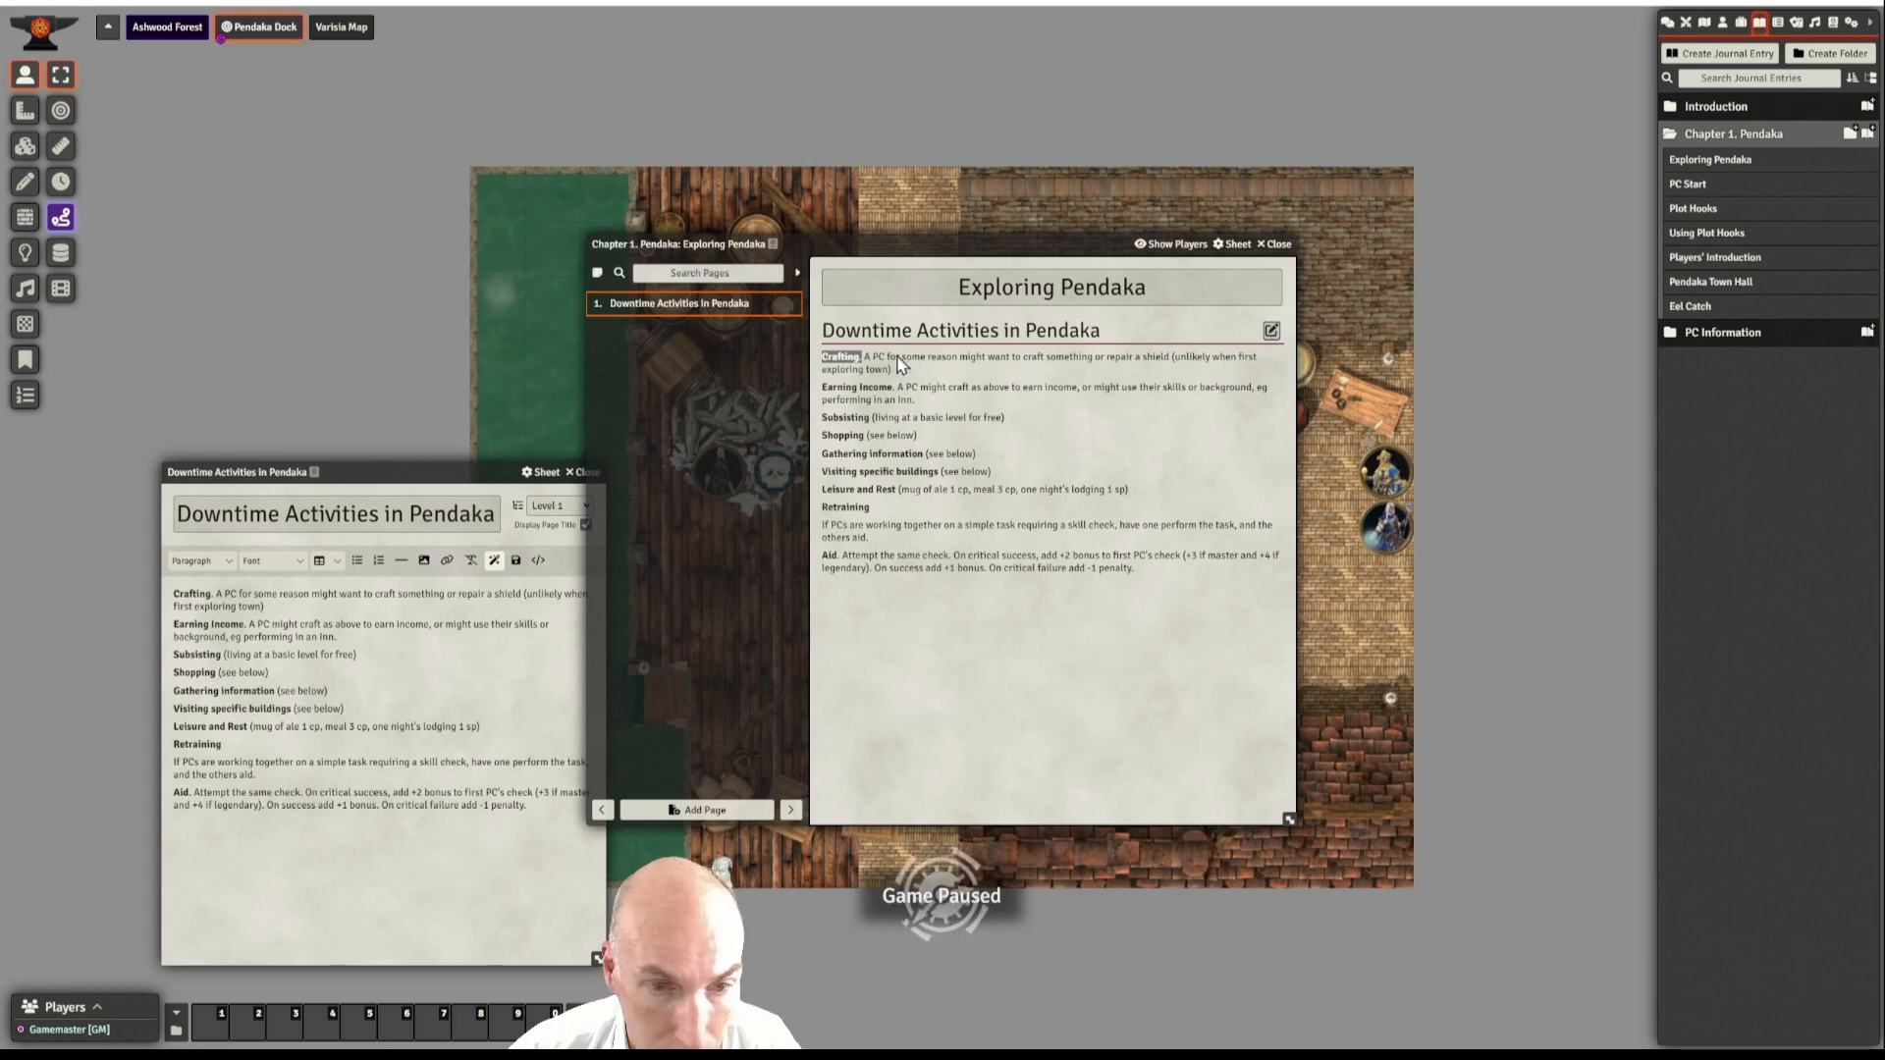
pyautogui.moveTo(463, 467); pyautogui.dragTo(923, 228)
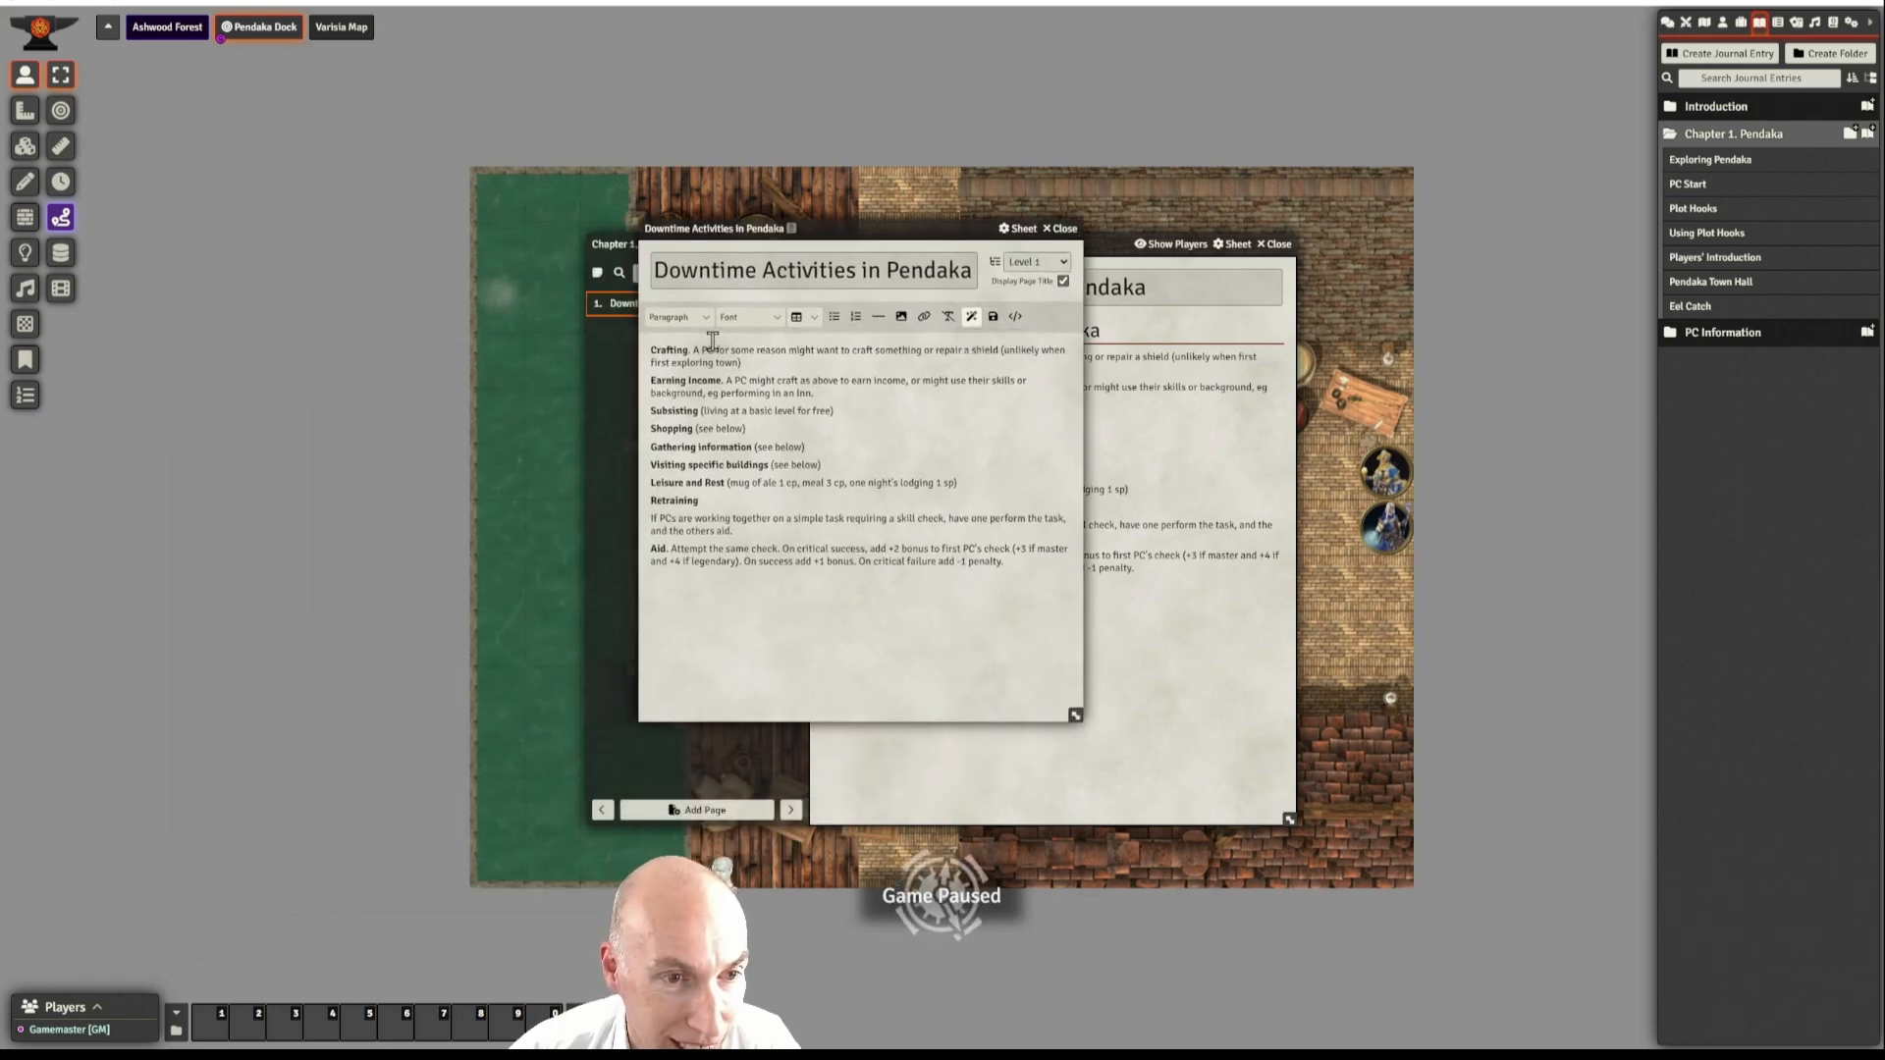
# - Try to format only the word "Crafting" as Heading 2 within its paragraph
pyautogui.moveTo(652, 349); pyautogui.dragTo(690, 350)
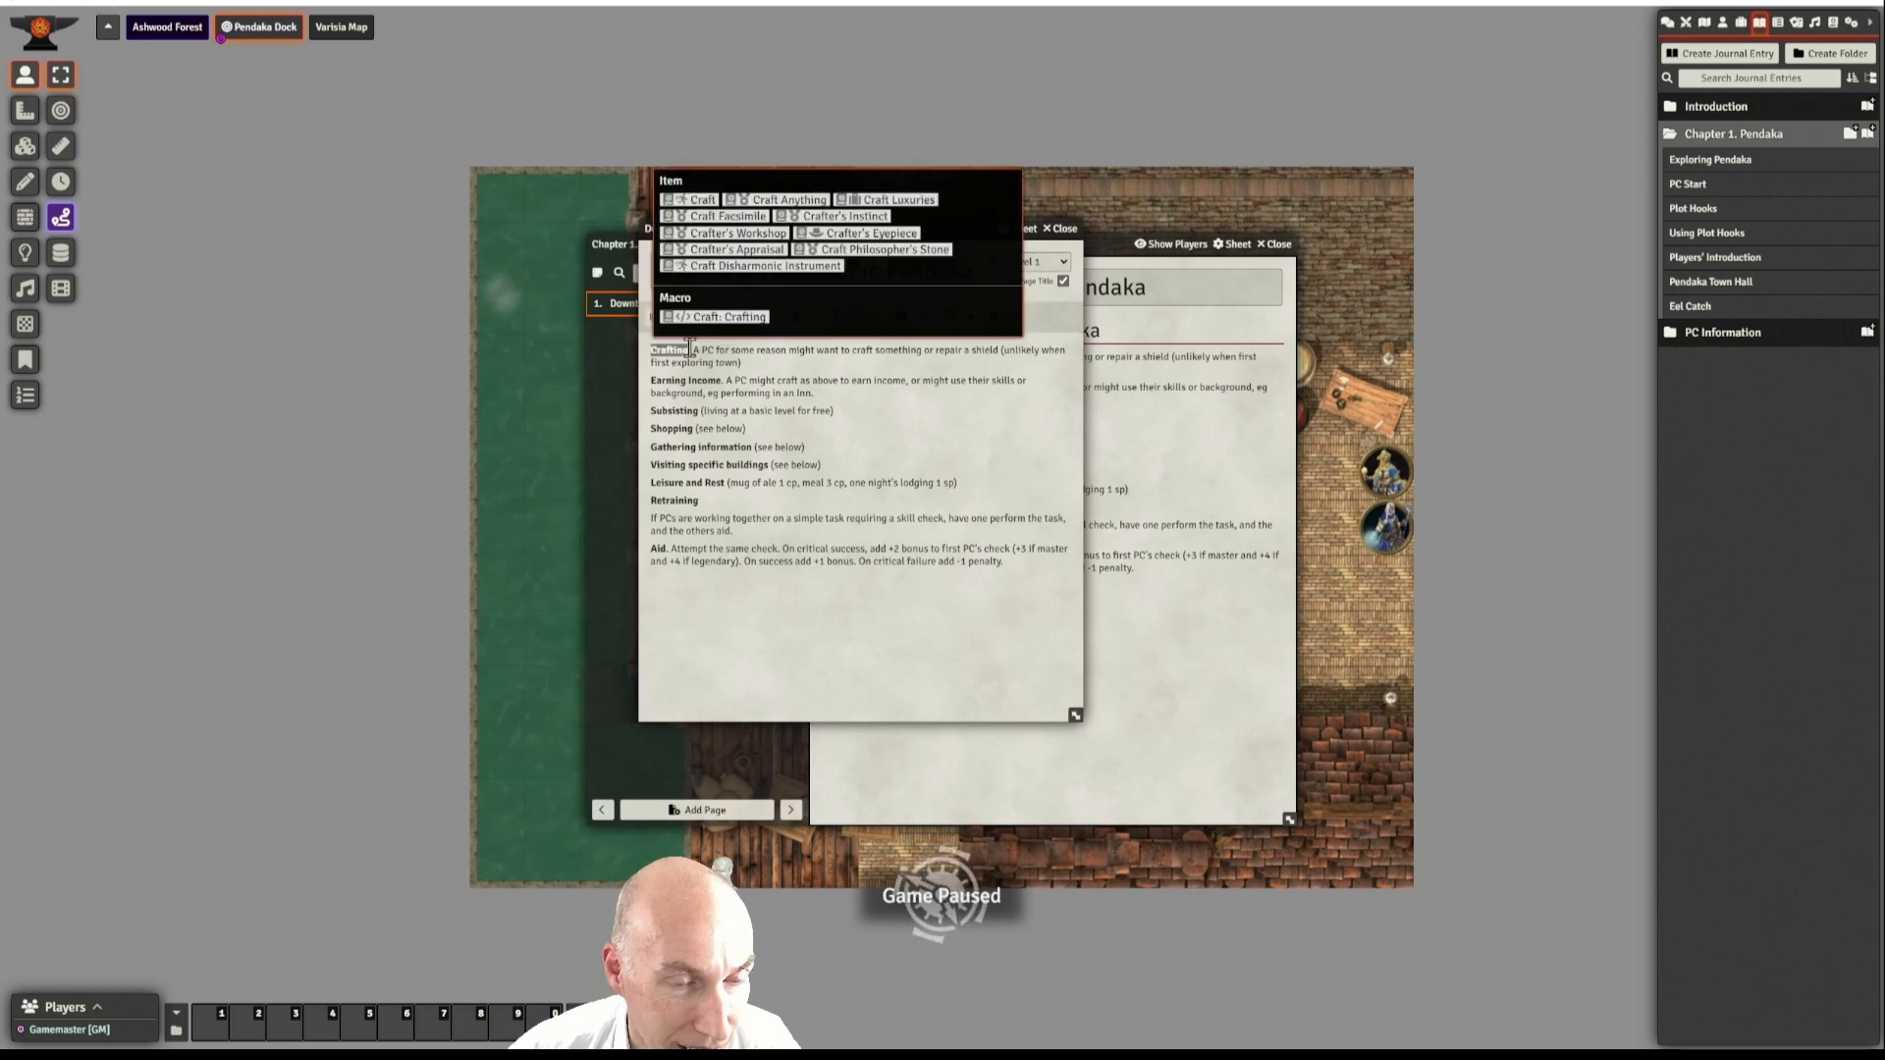
pyautogui.click(821, 401)
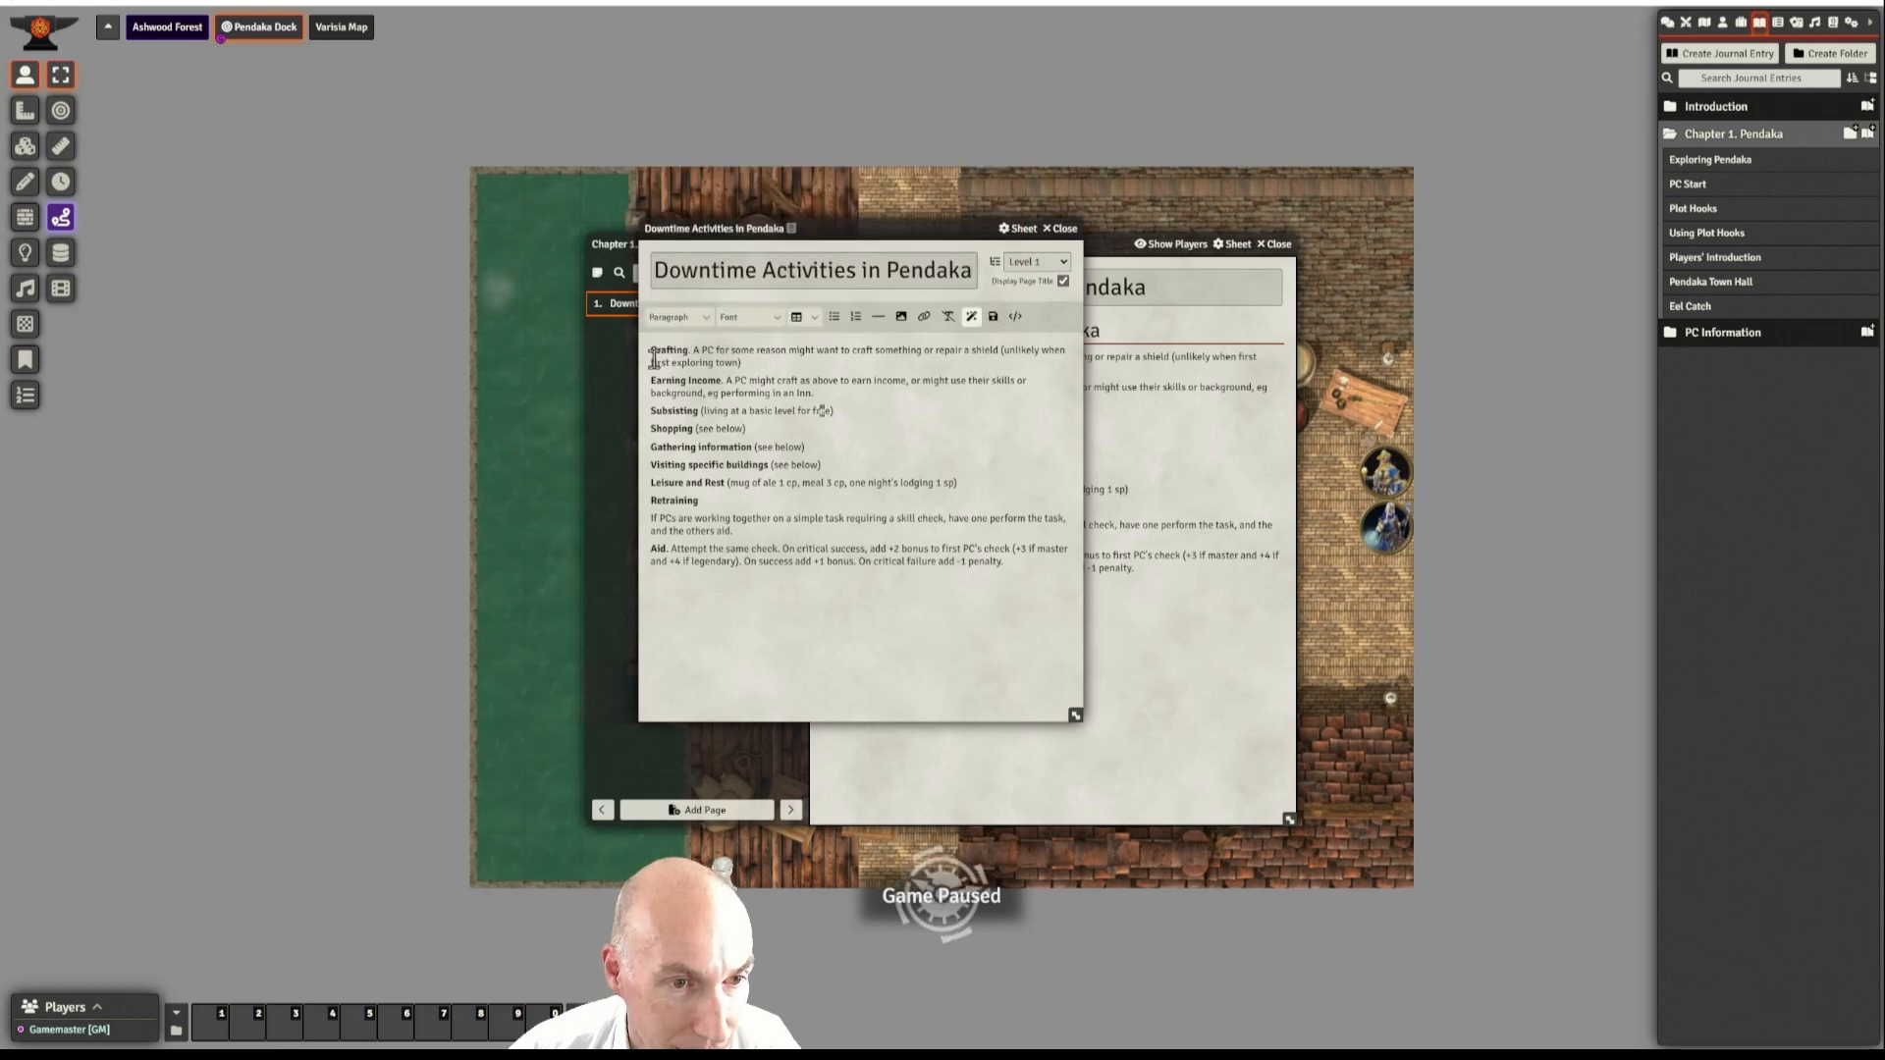
pyautogui.moveTo(651, 349); pyautogui.dragTo(689, 351)
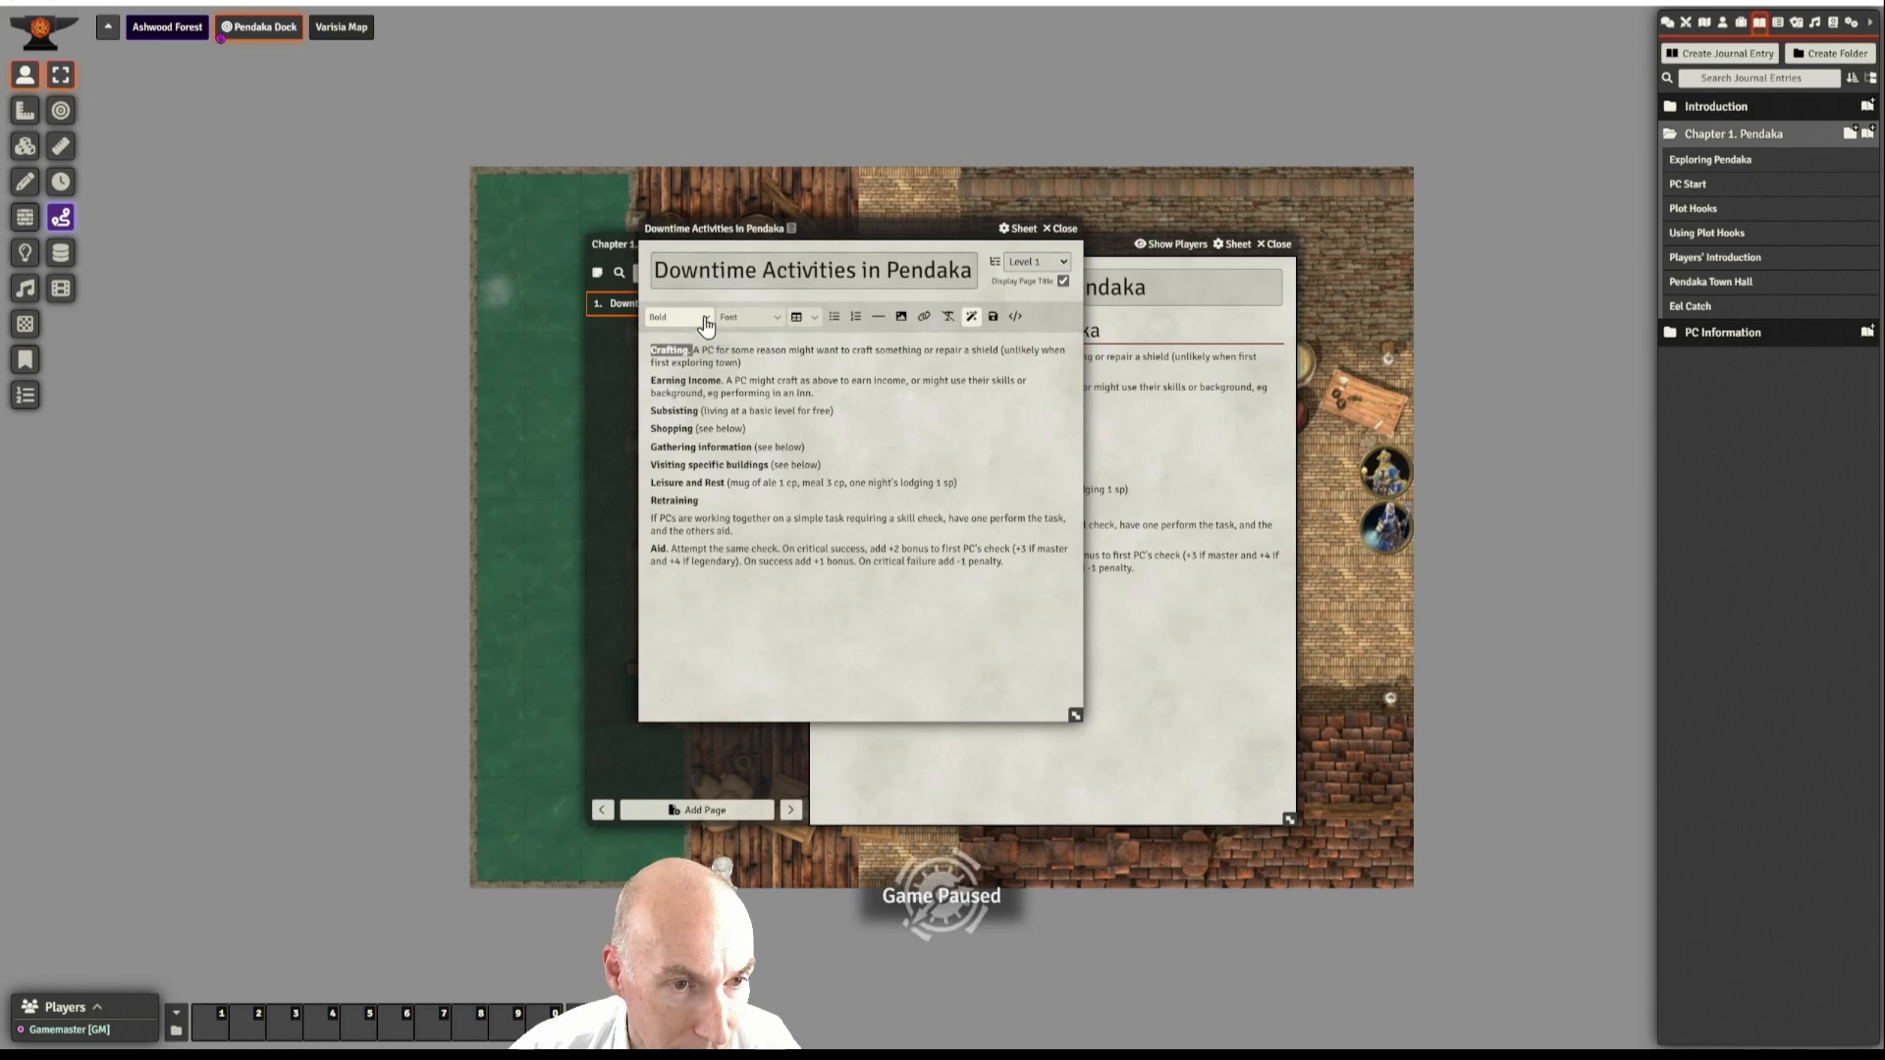
pyautogui.click(691, 318)
pyautogui.moveTo(696, 341)
pyautogui.click(742, 373)
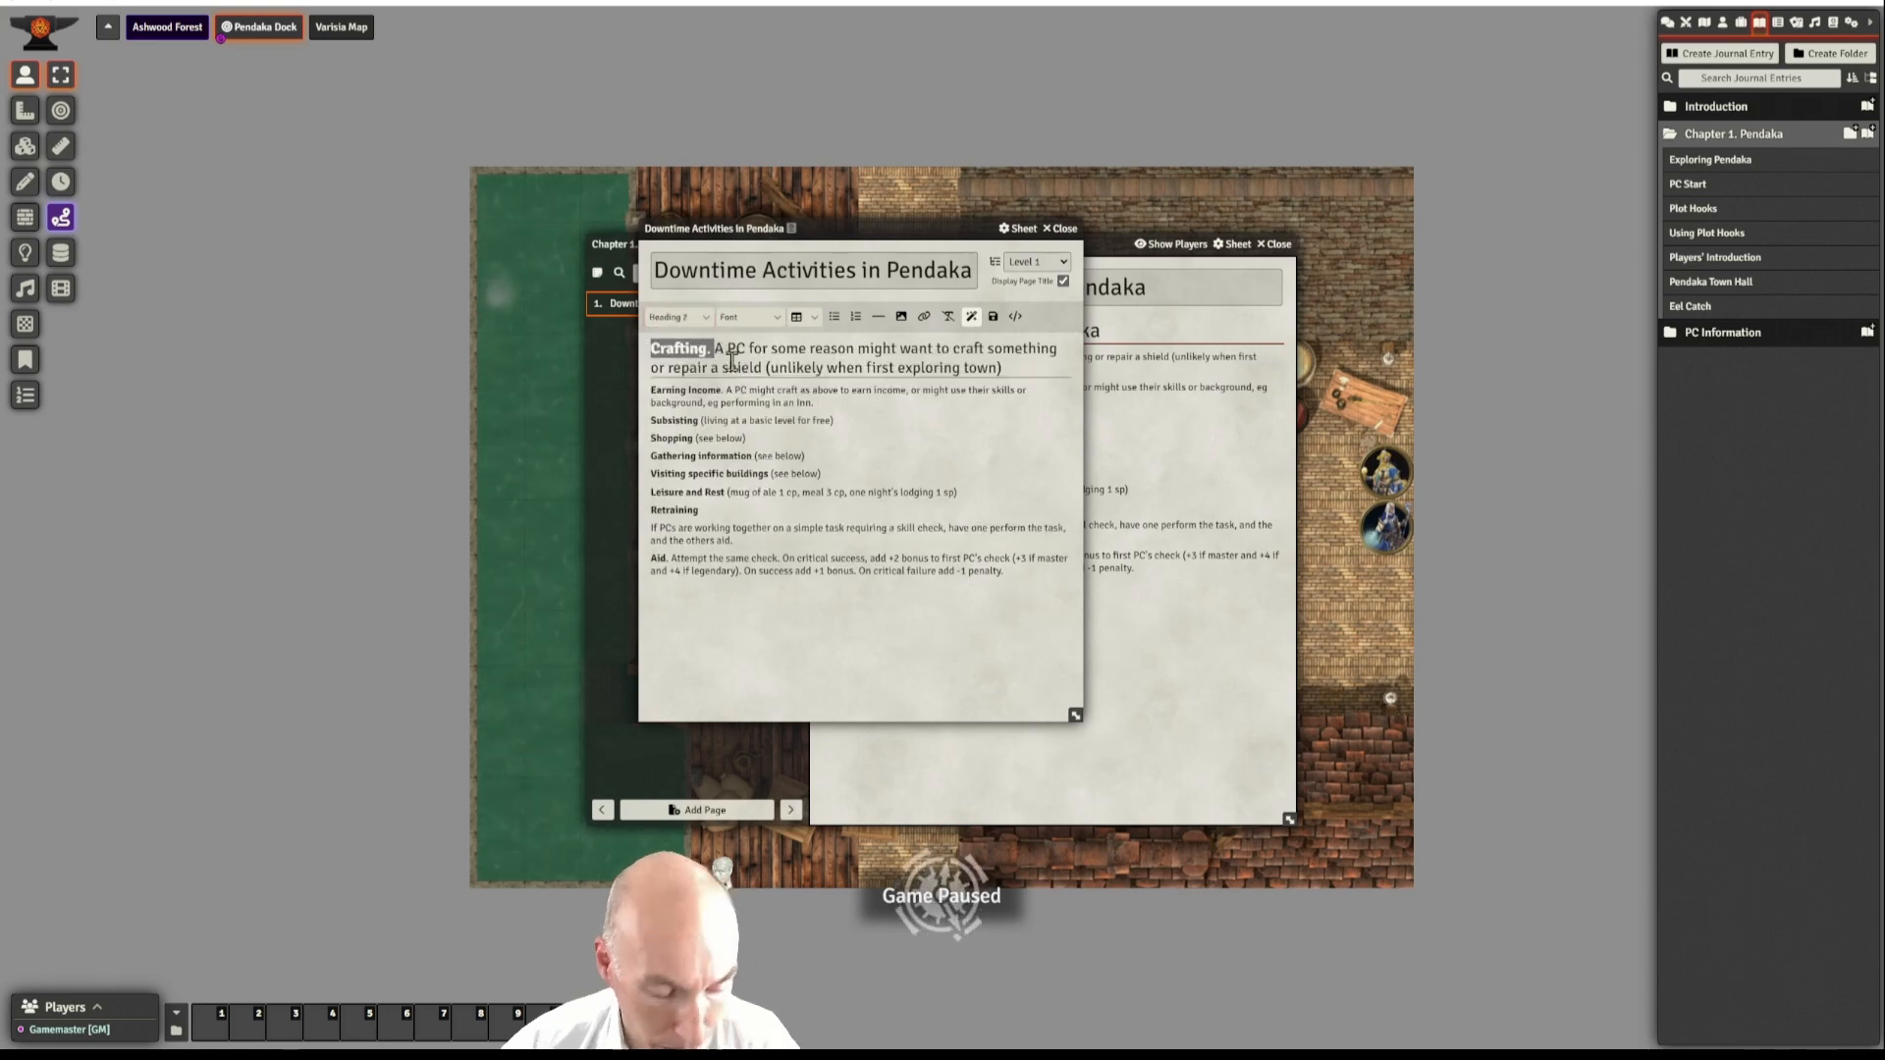
pyautogui.hotkey('ctrl', 'z')
# - Put the Crafting, Earning Income, Subsisting and Shopping labels on their own lines above their descriptions
pyautogui.click(692, 350)
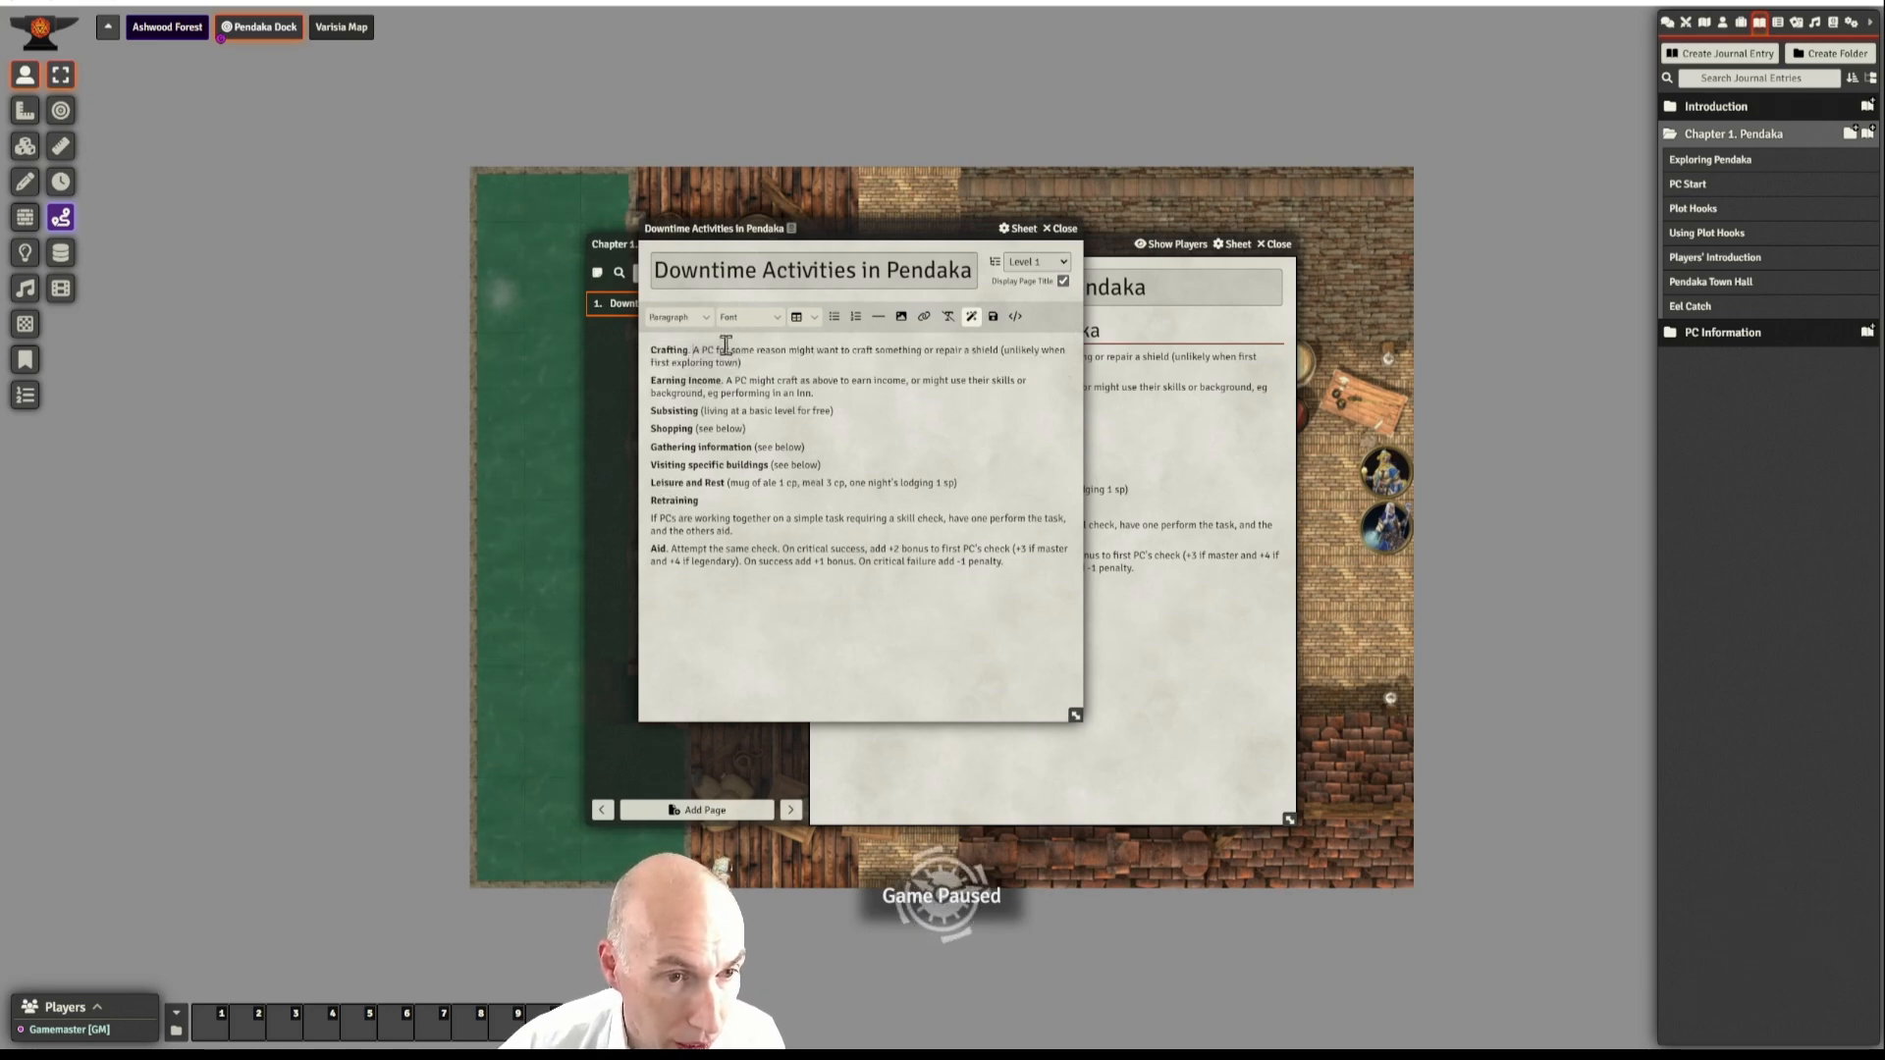
pyautogui.press('Return')
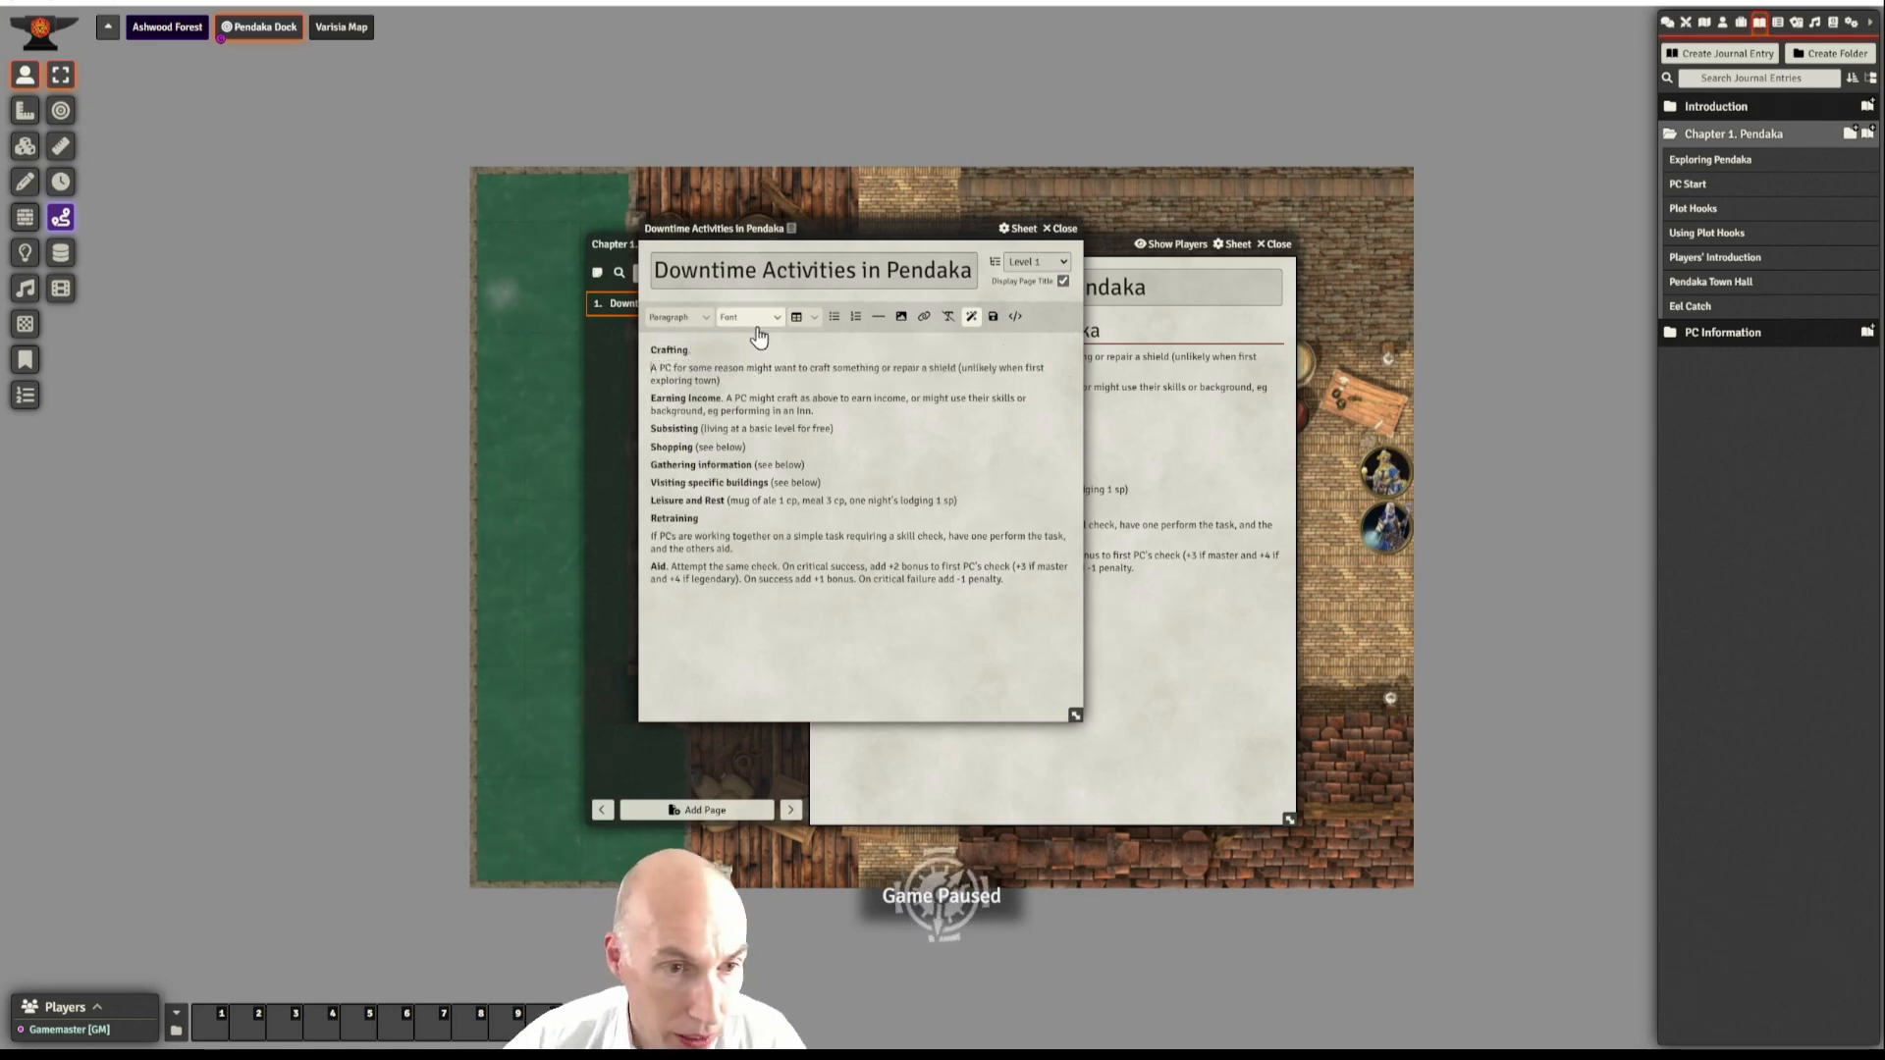
pyautogui.click(735, 398)
pyautogui.press('Return')
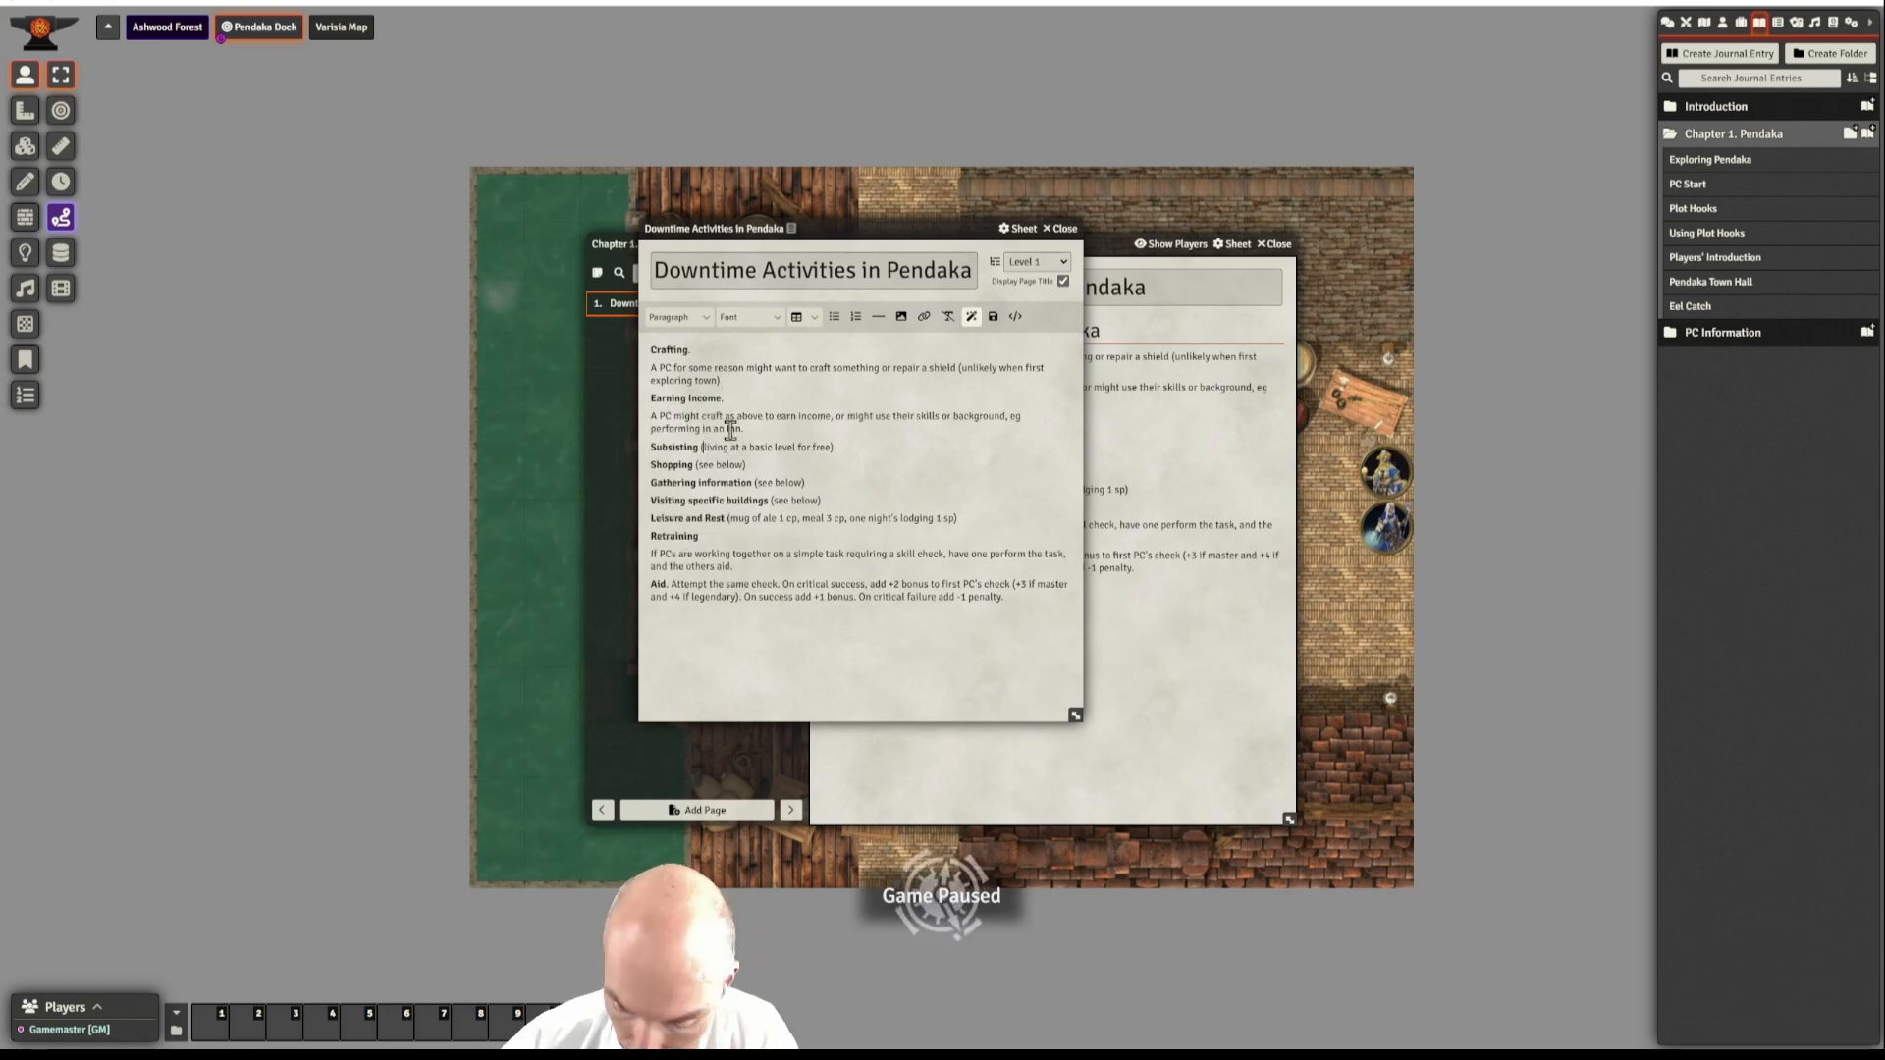
pyautogui.press('Return')
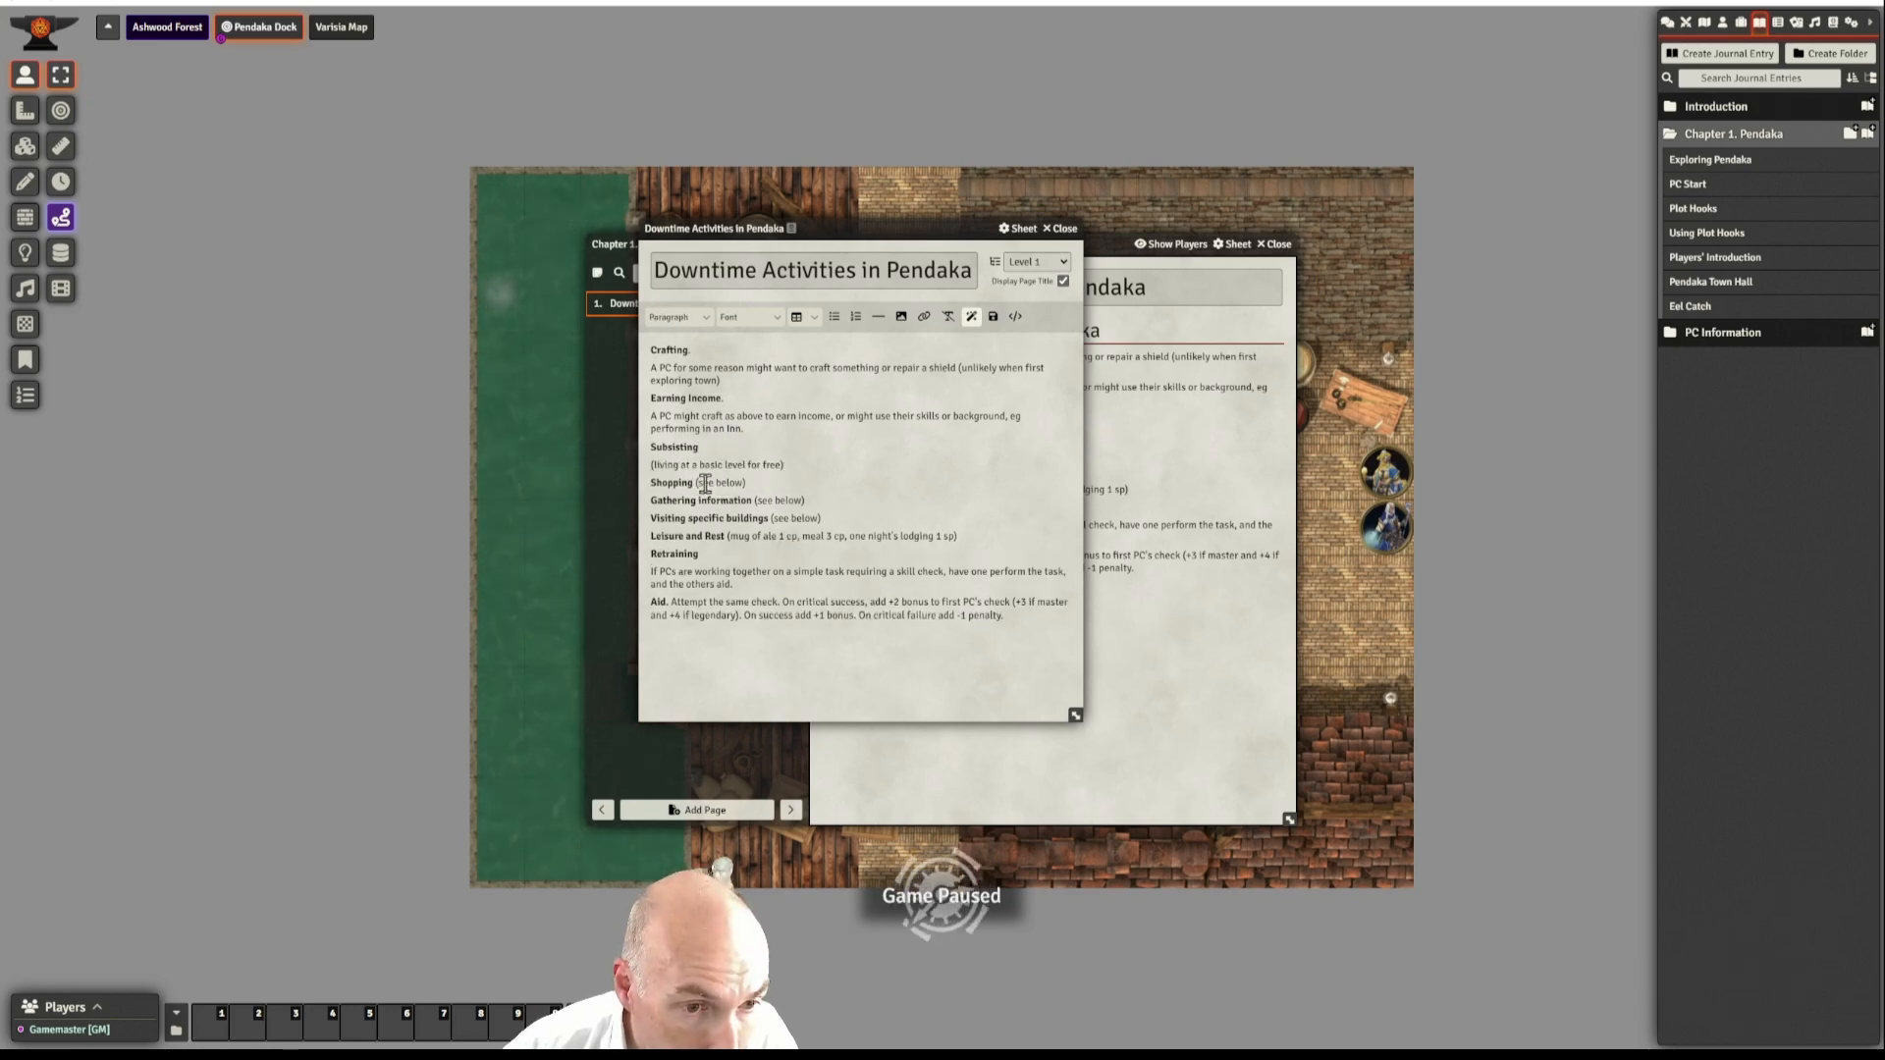
pyautogui.press('Return')
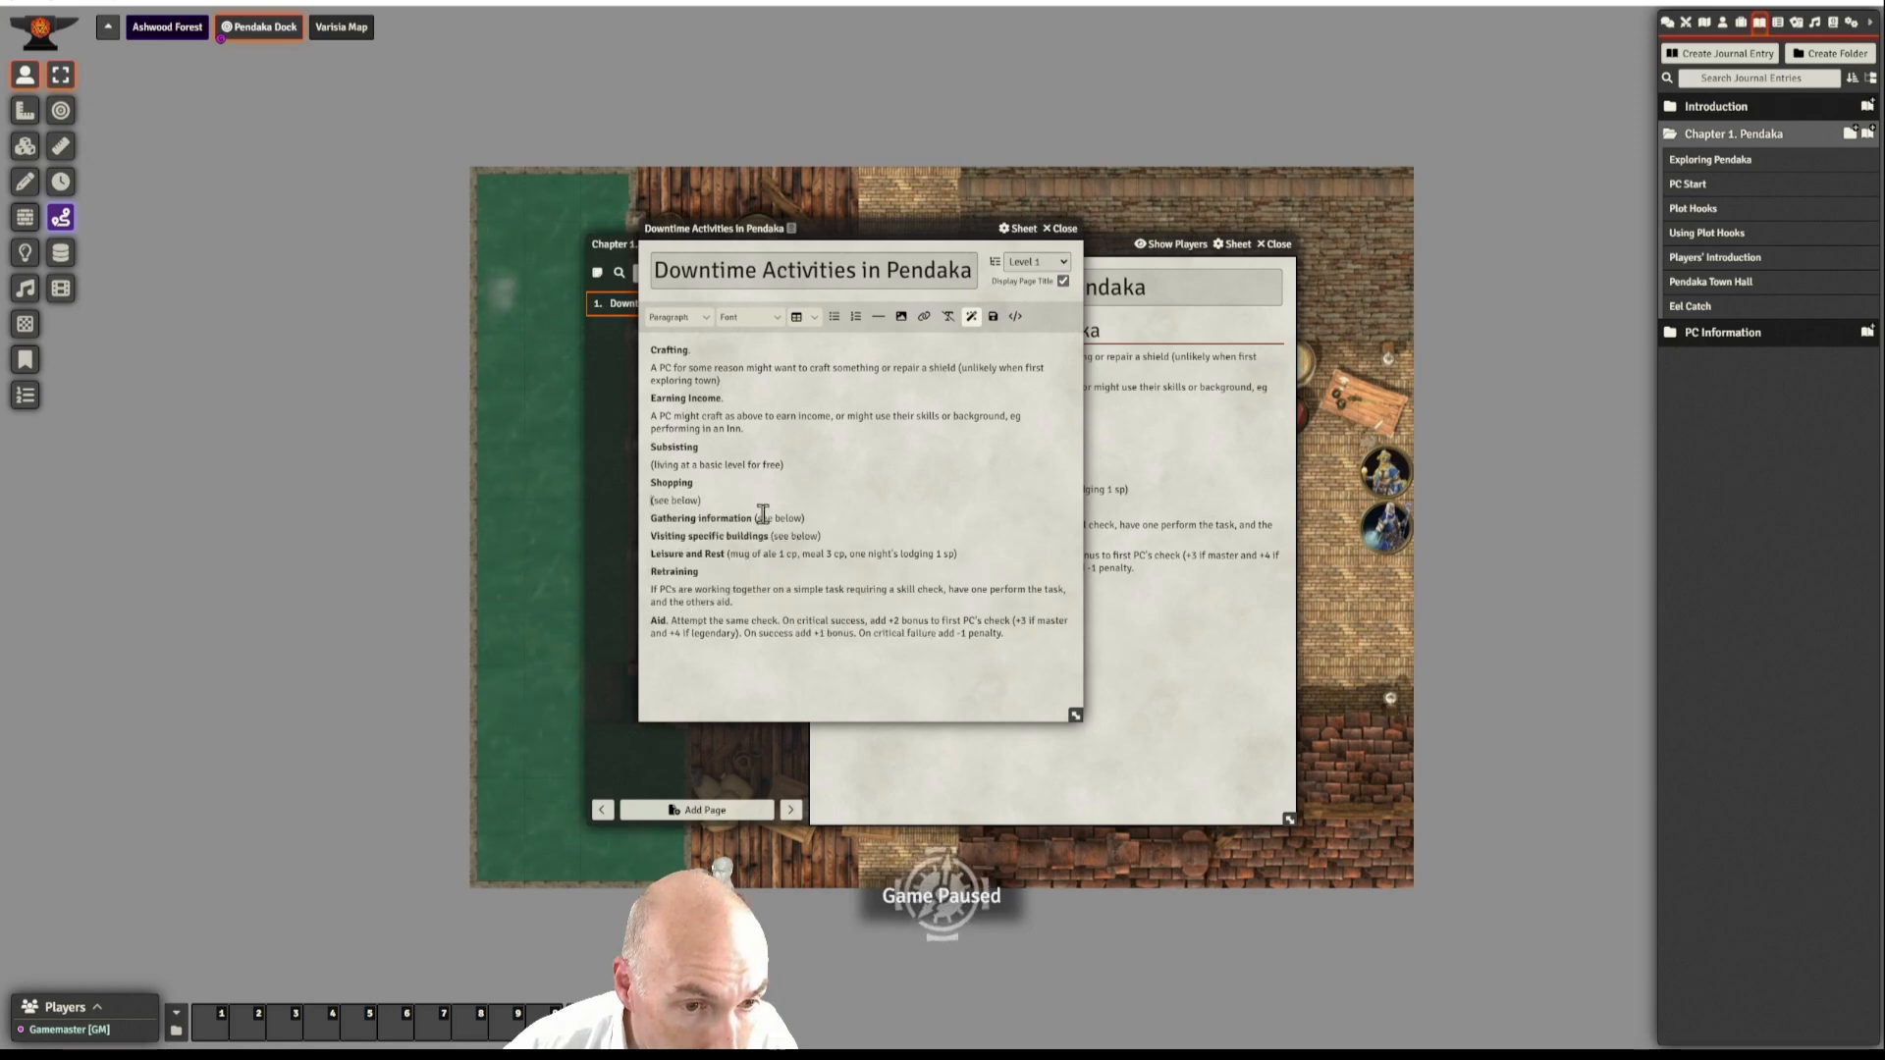
# - Put the Gathering information, Visiting specific buildings, Leisure and Rest, and Aid labels on their own lines above their descriptions
pyautogui.click(757, 518)
pyautogui.press('Return')
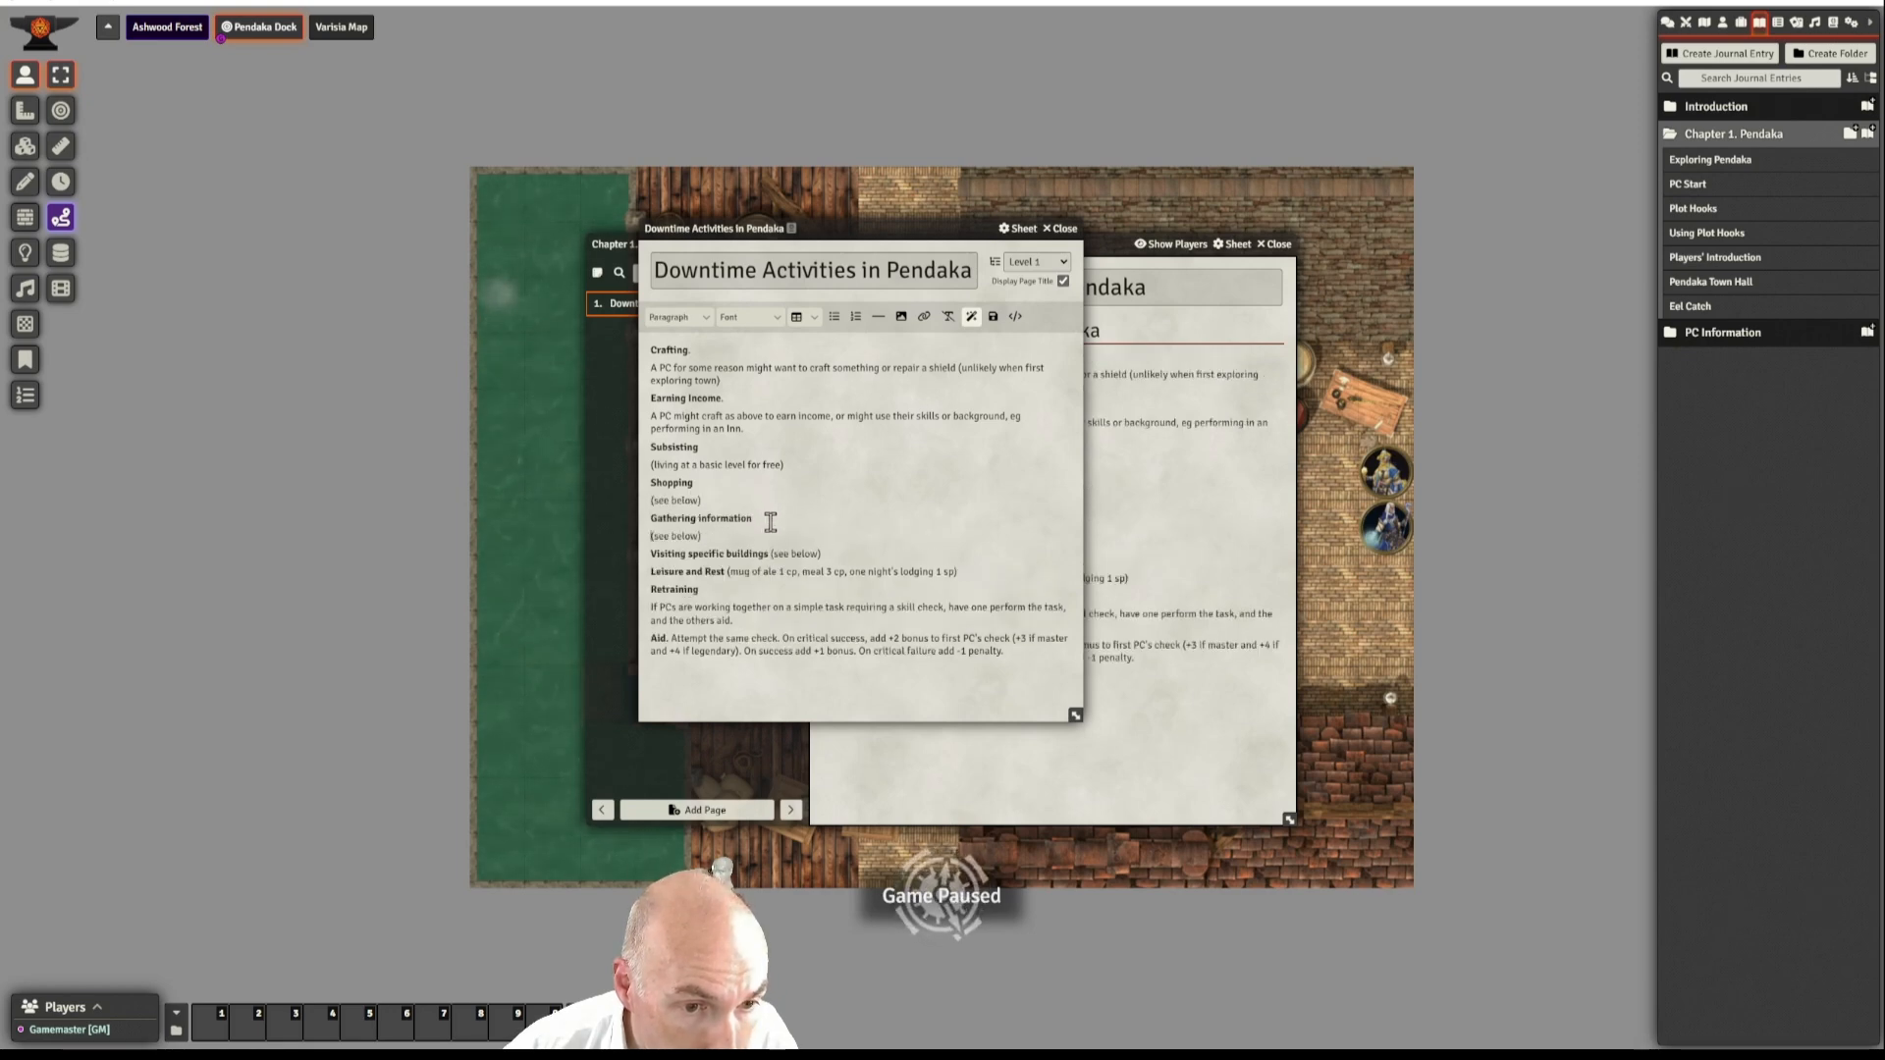
pyautogui.press('Return')
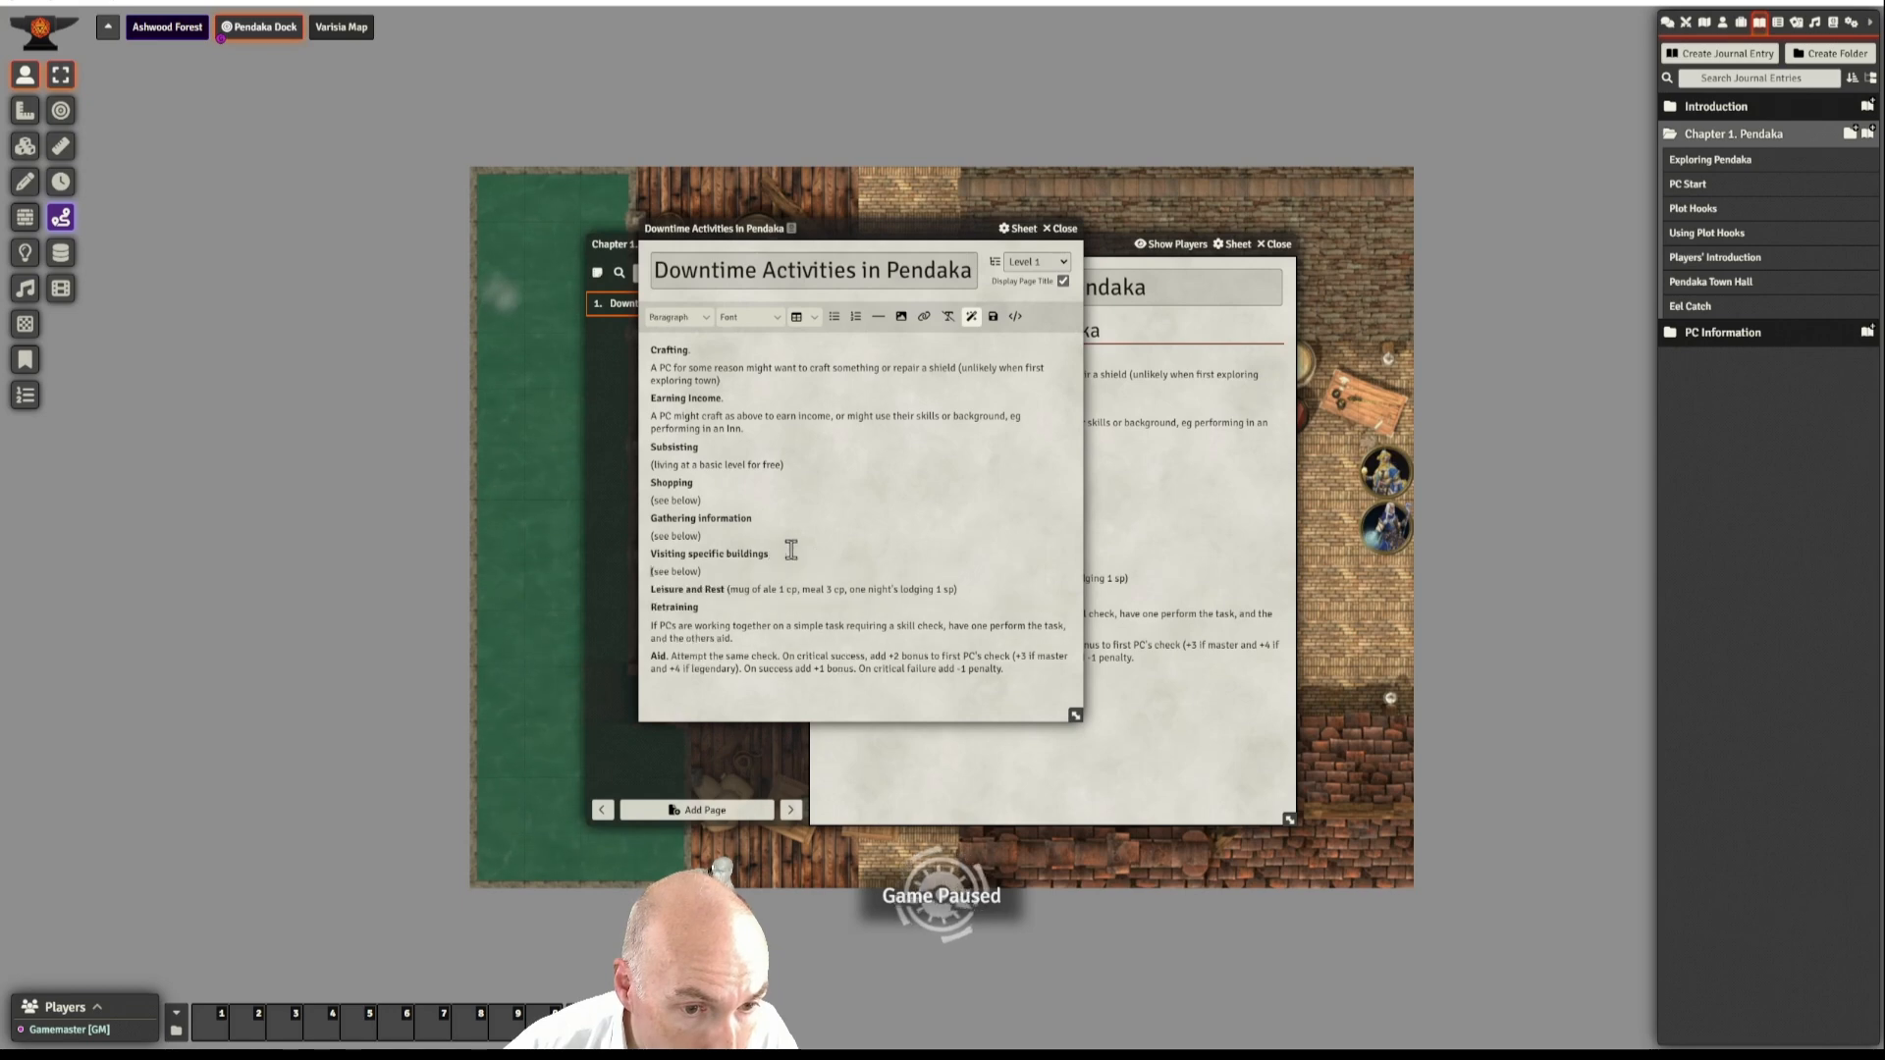
pyautogui.click(729, 589)
pyautogui.press('Return')
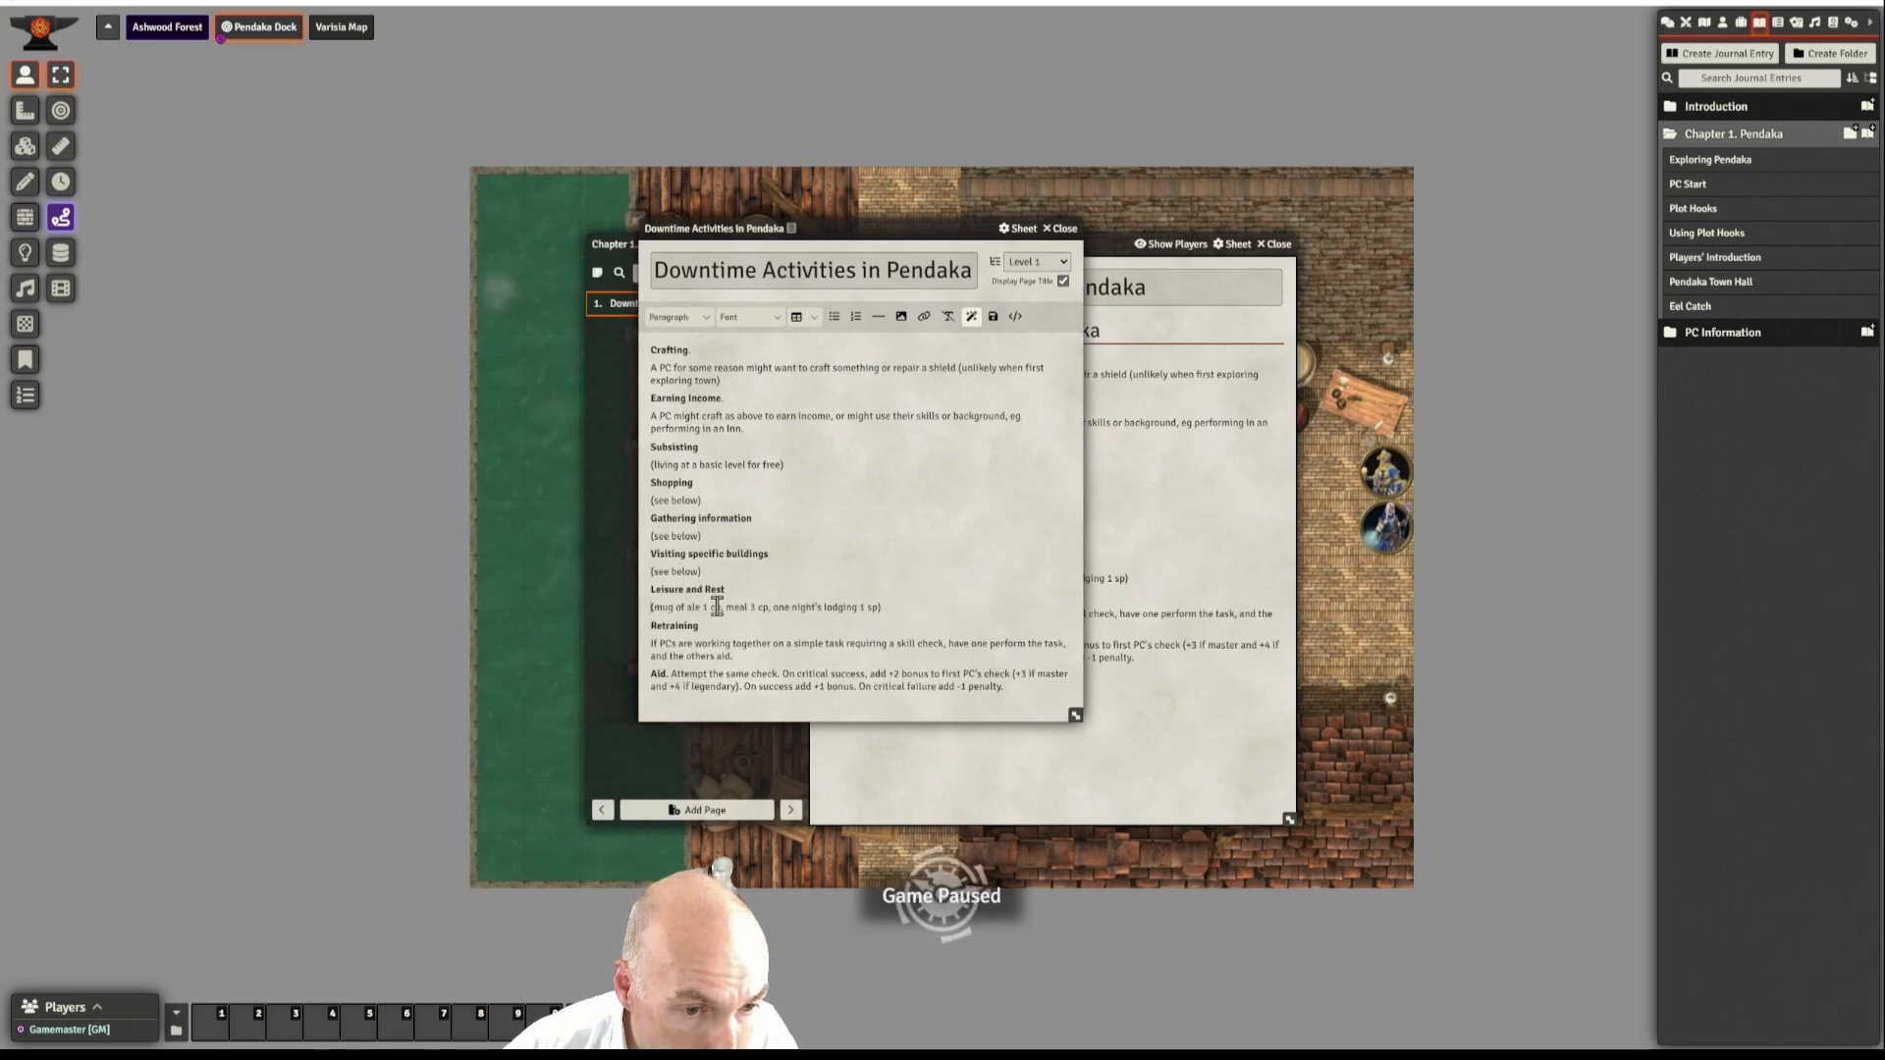
pyautogui.click(669, 673)
pyautogui.press('Return')
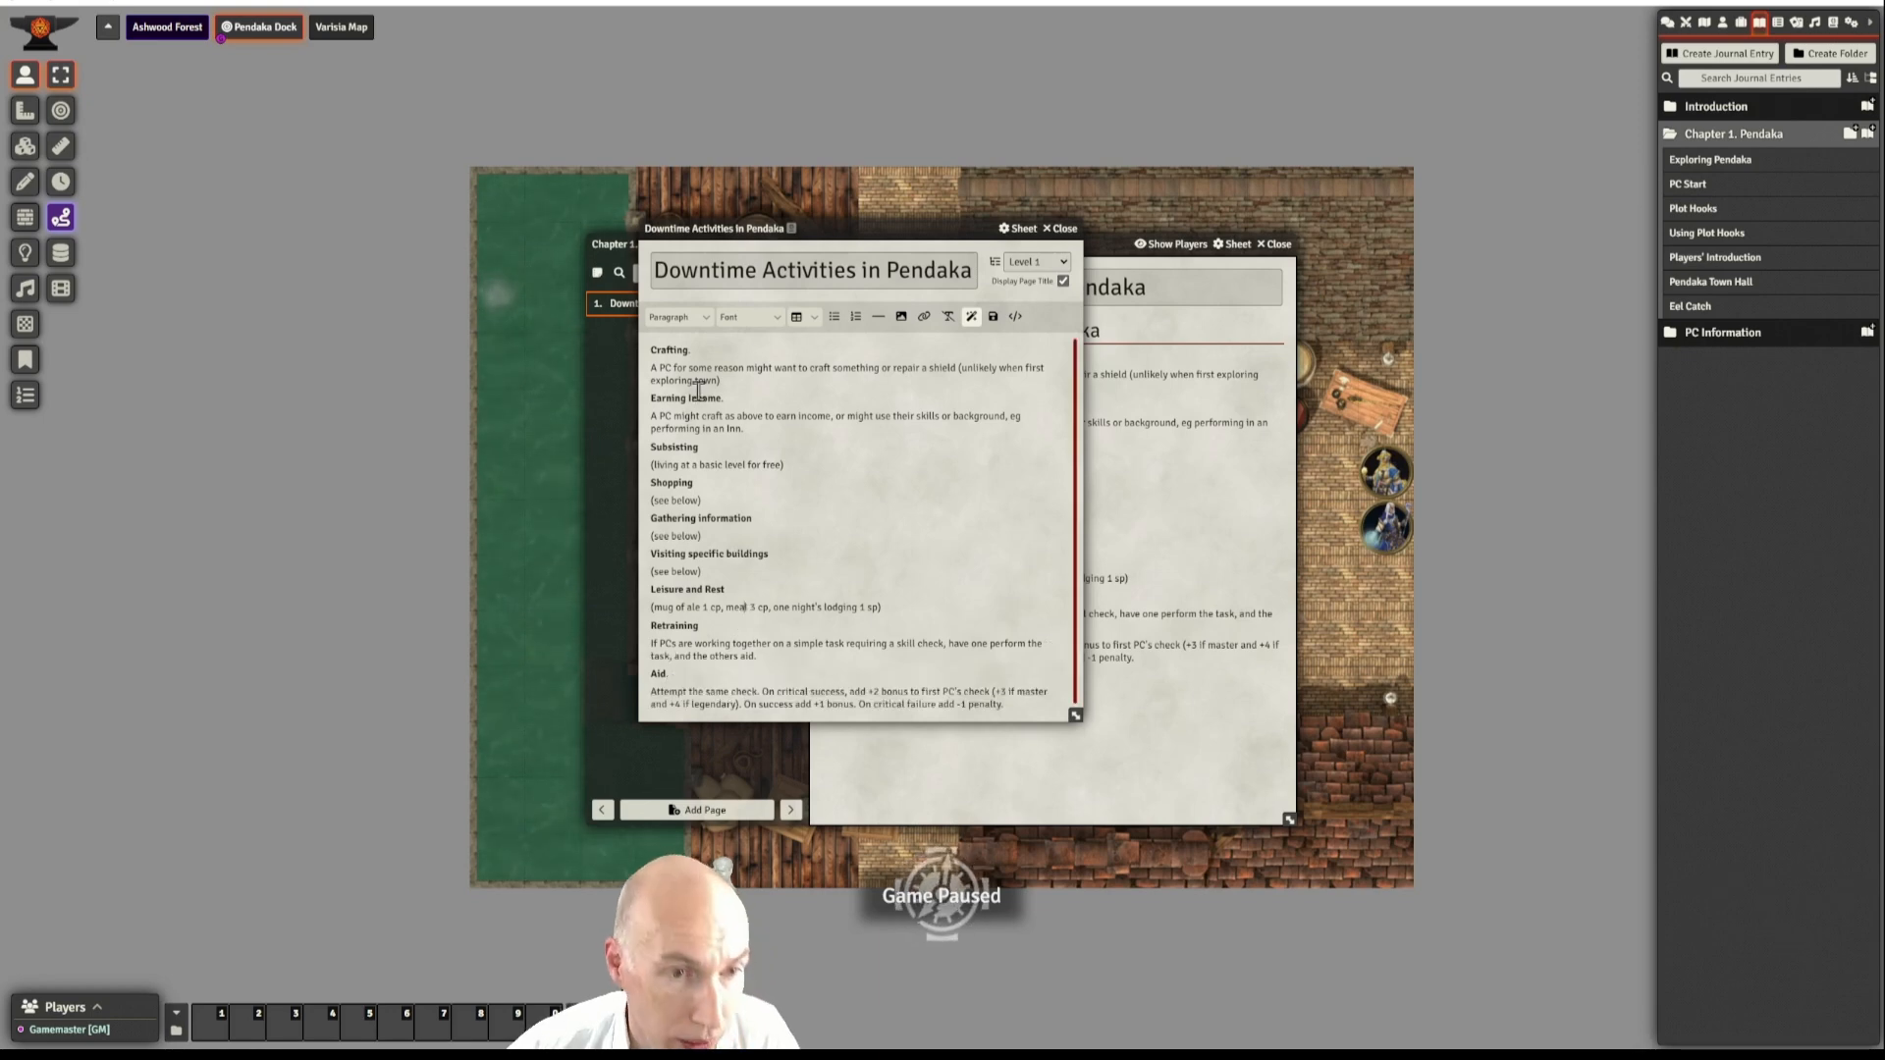
# - Format the Crafting and Earning Income labels as Heading 2
pyautogui.click(668, 353)
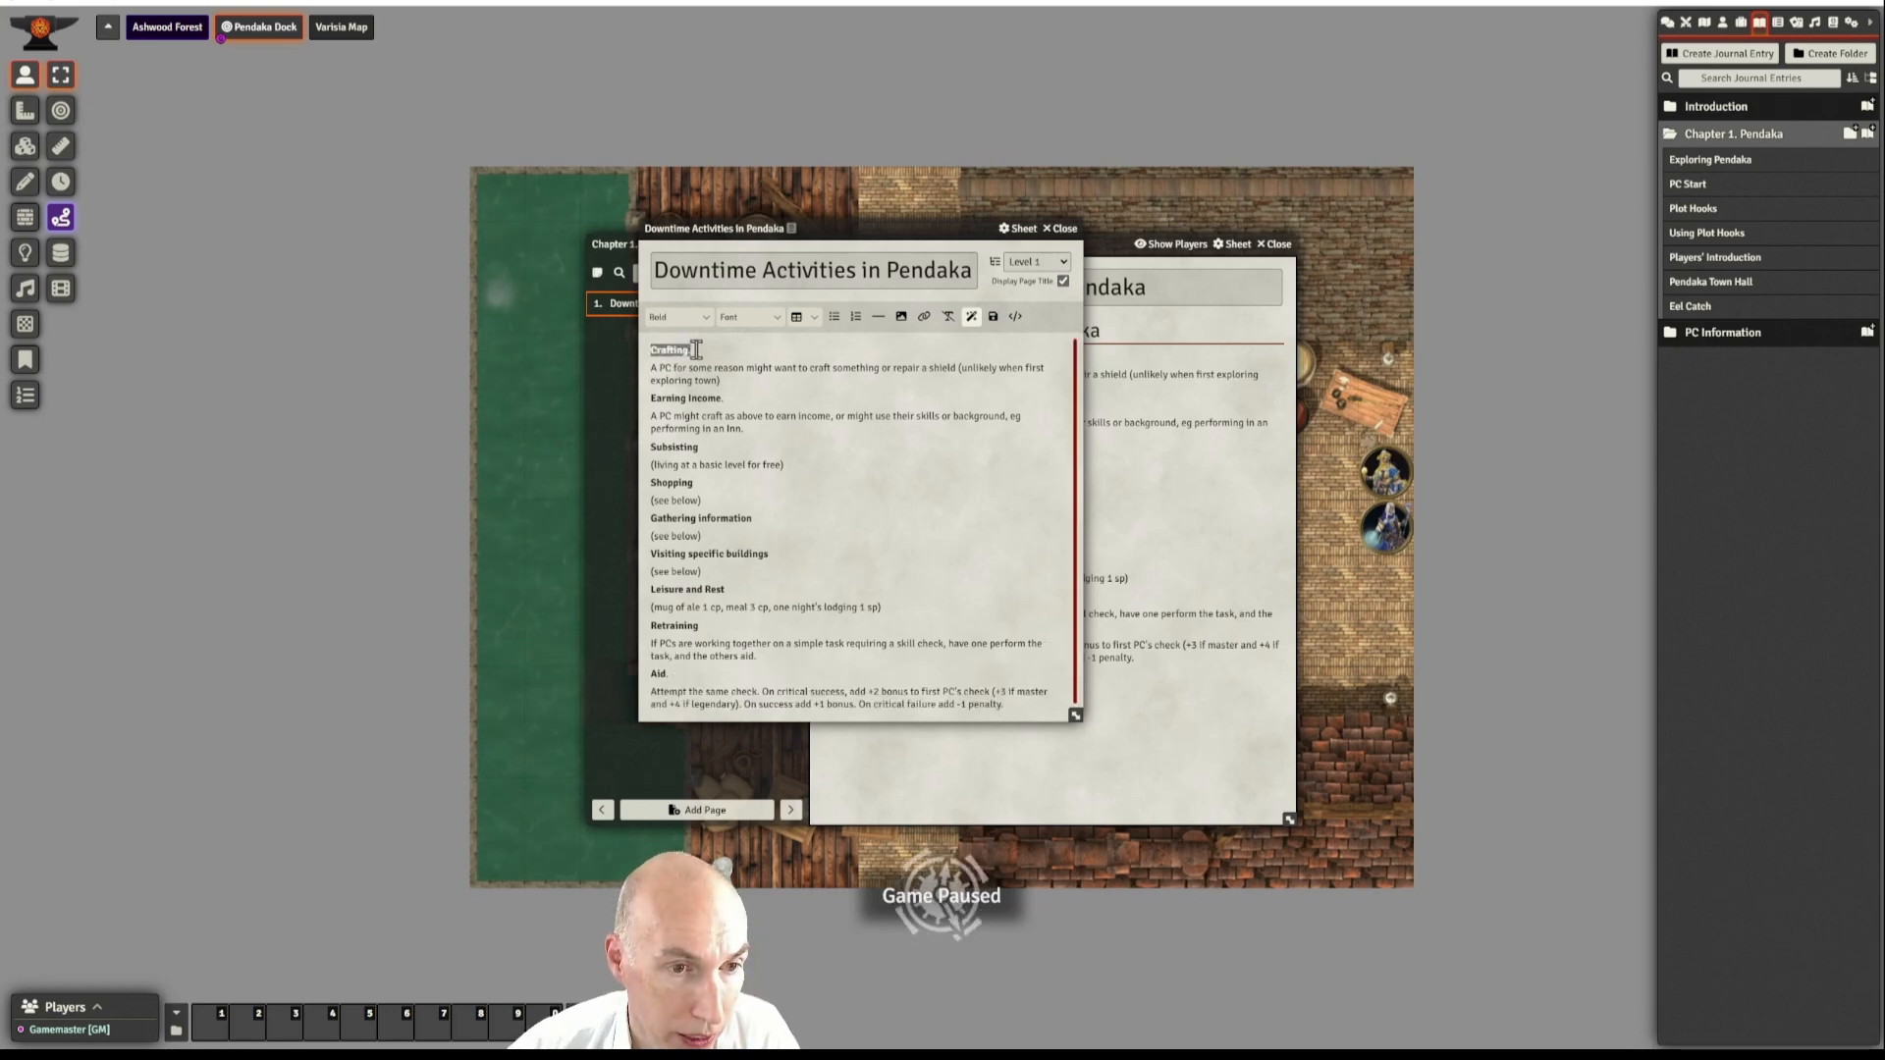
pyautogui.click(687, 319)
pyautogui.moveTo(687, 340)
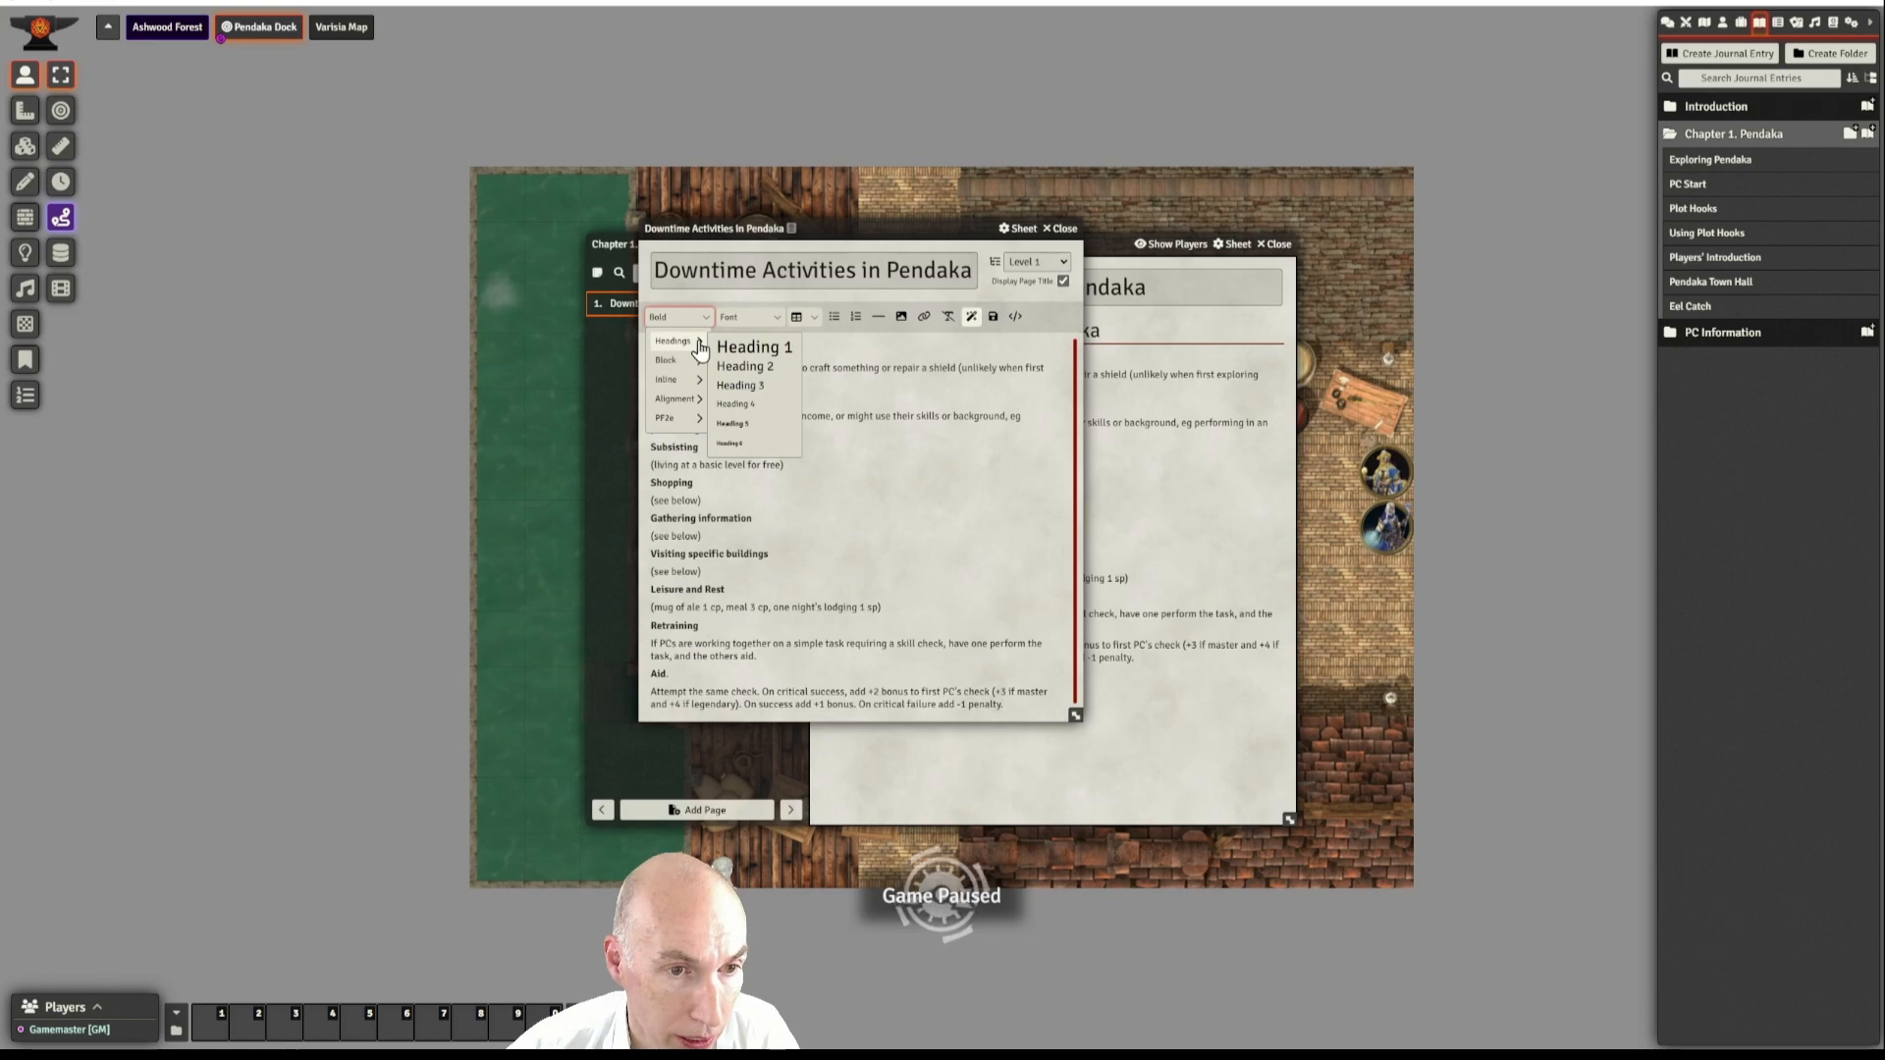
pyautogui.click(741, 371)
pyautogui.moveTo(726, 404); pyautogui.dragTo(649, 402)
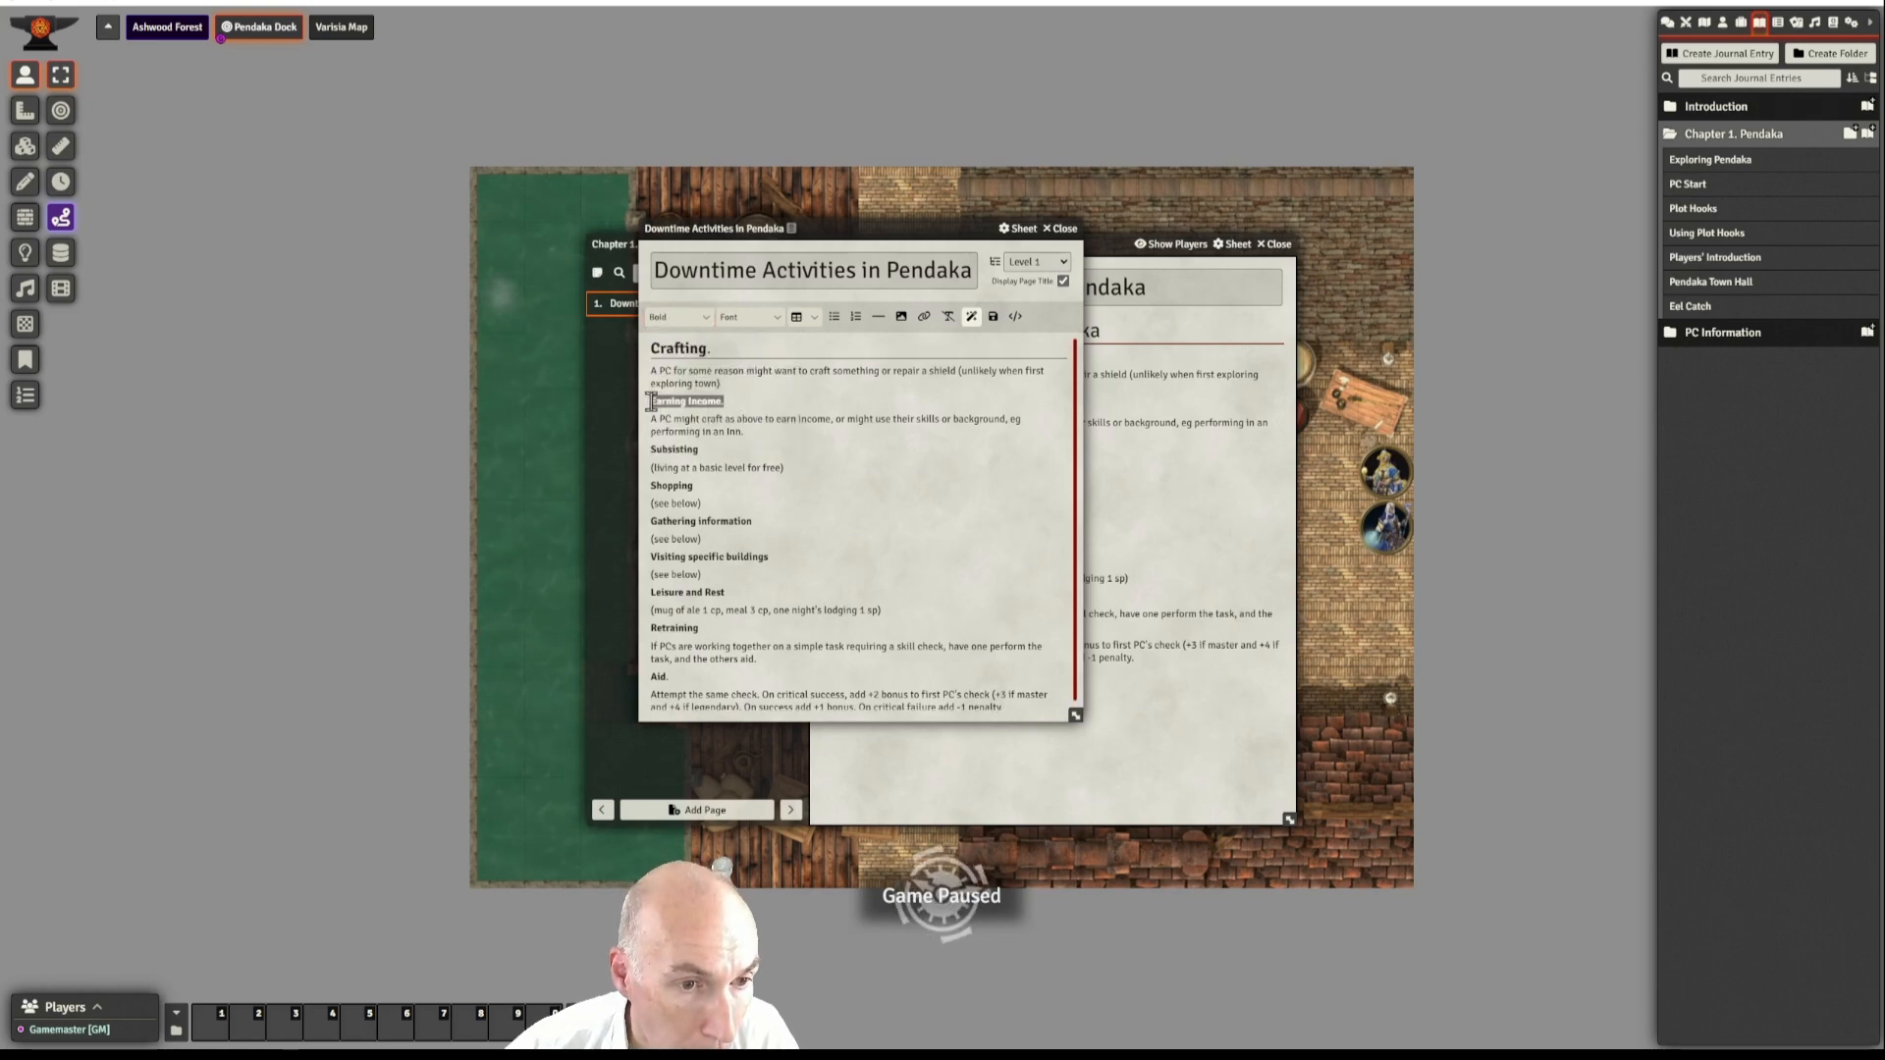
pyautogui.click(677, 317)
pyautogui.moveTo(687, 341)
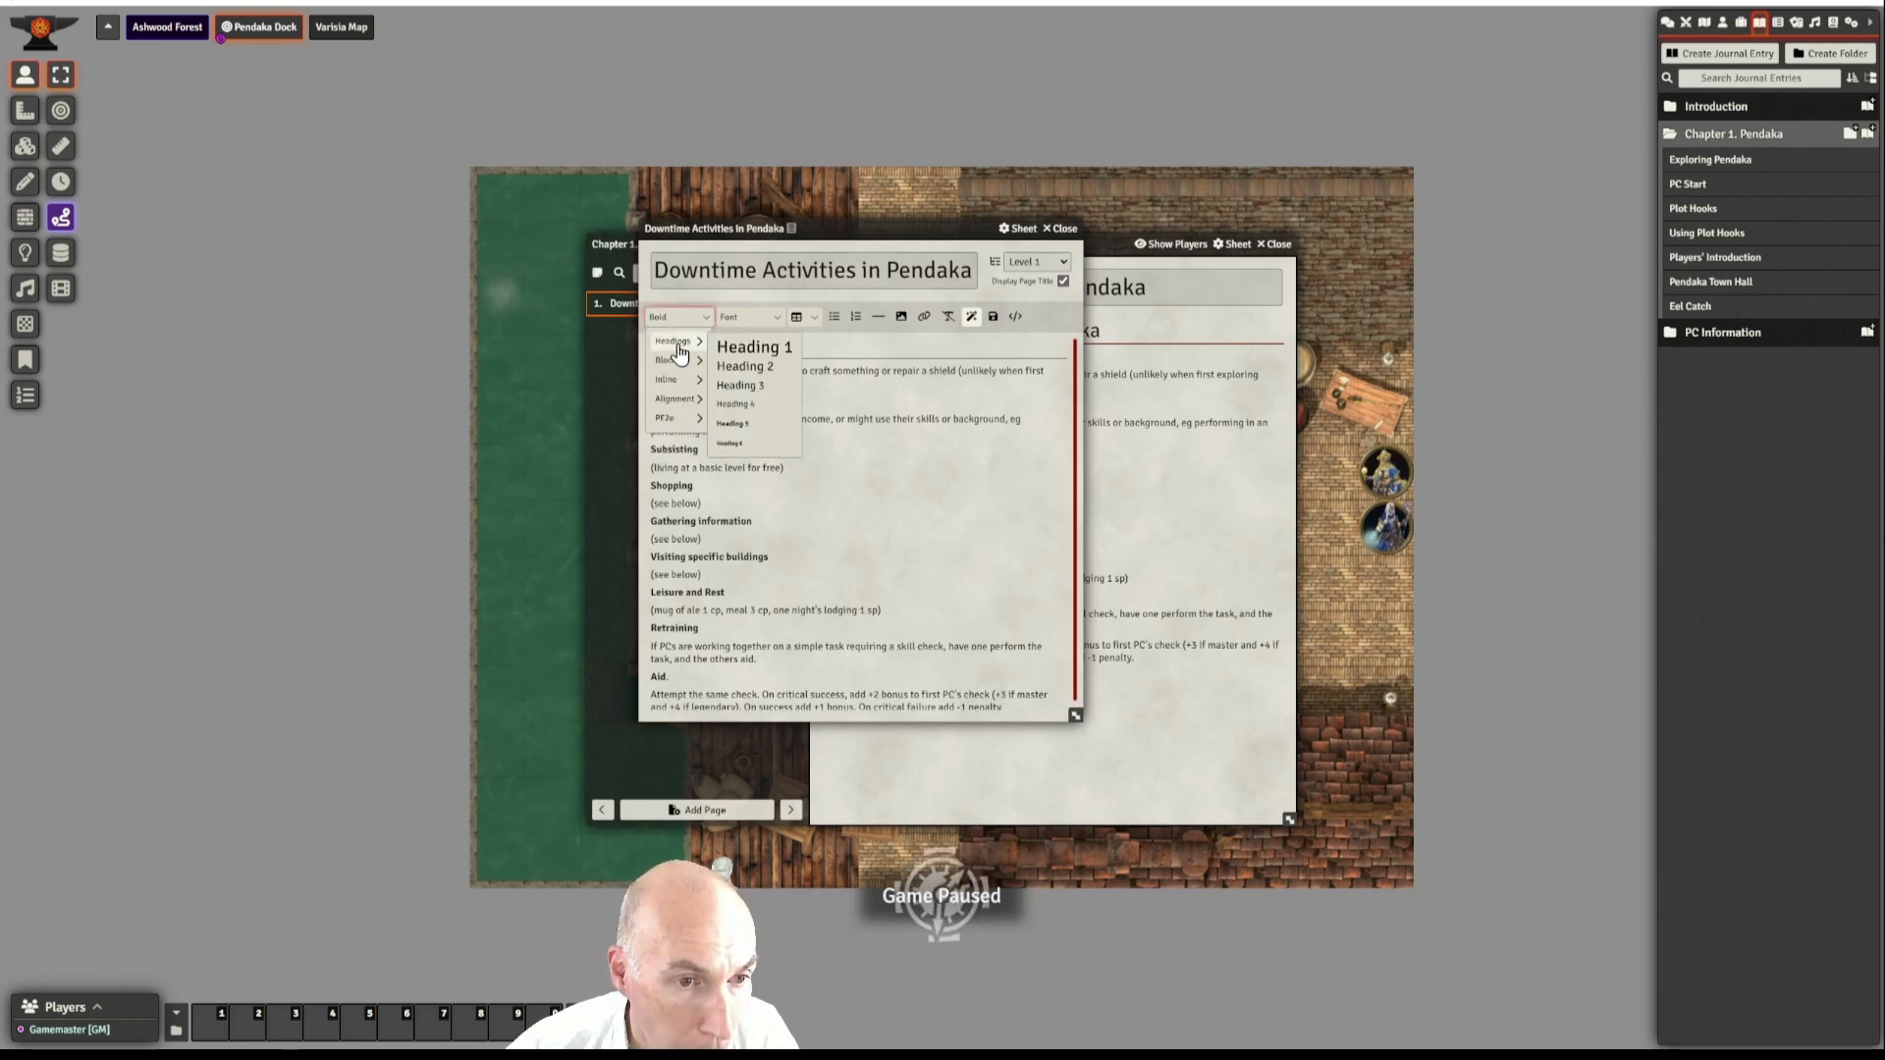
pyautogui.click(741, 371)
# - Try to format the Subsisting label as Heading 2
pyautogui.moveTo(651, 469); pyautogui.dragTo(700, 468)
pyautogui.click(701, 317)
pyautogui.moveTo(692, 343)
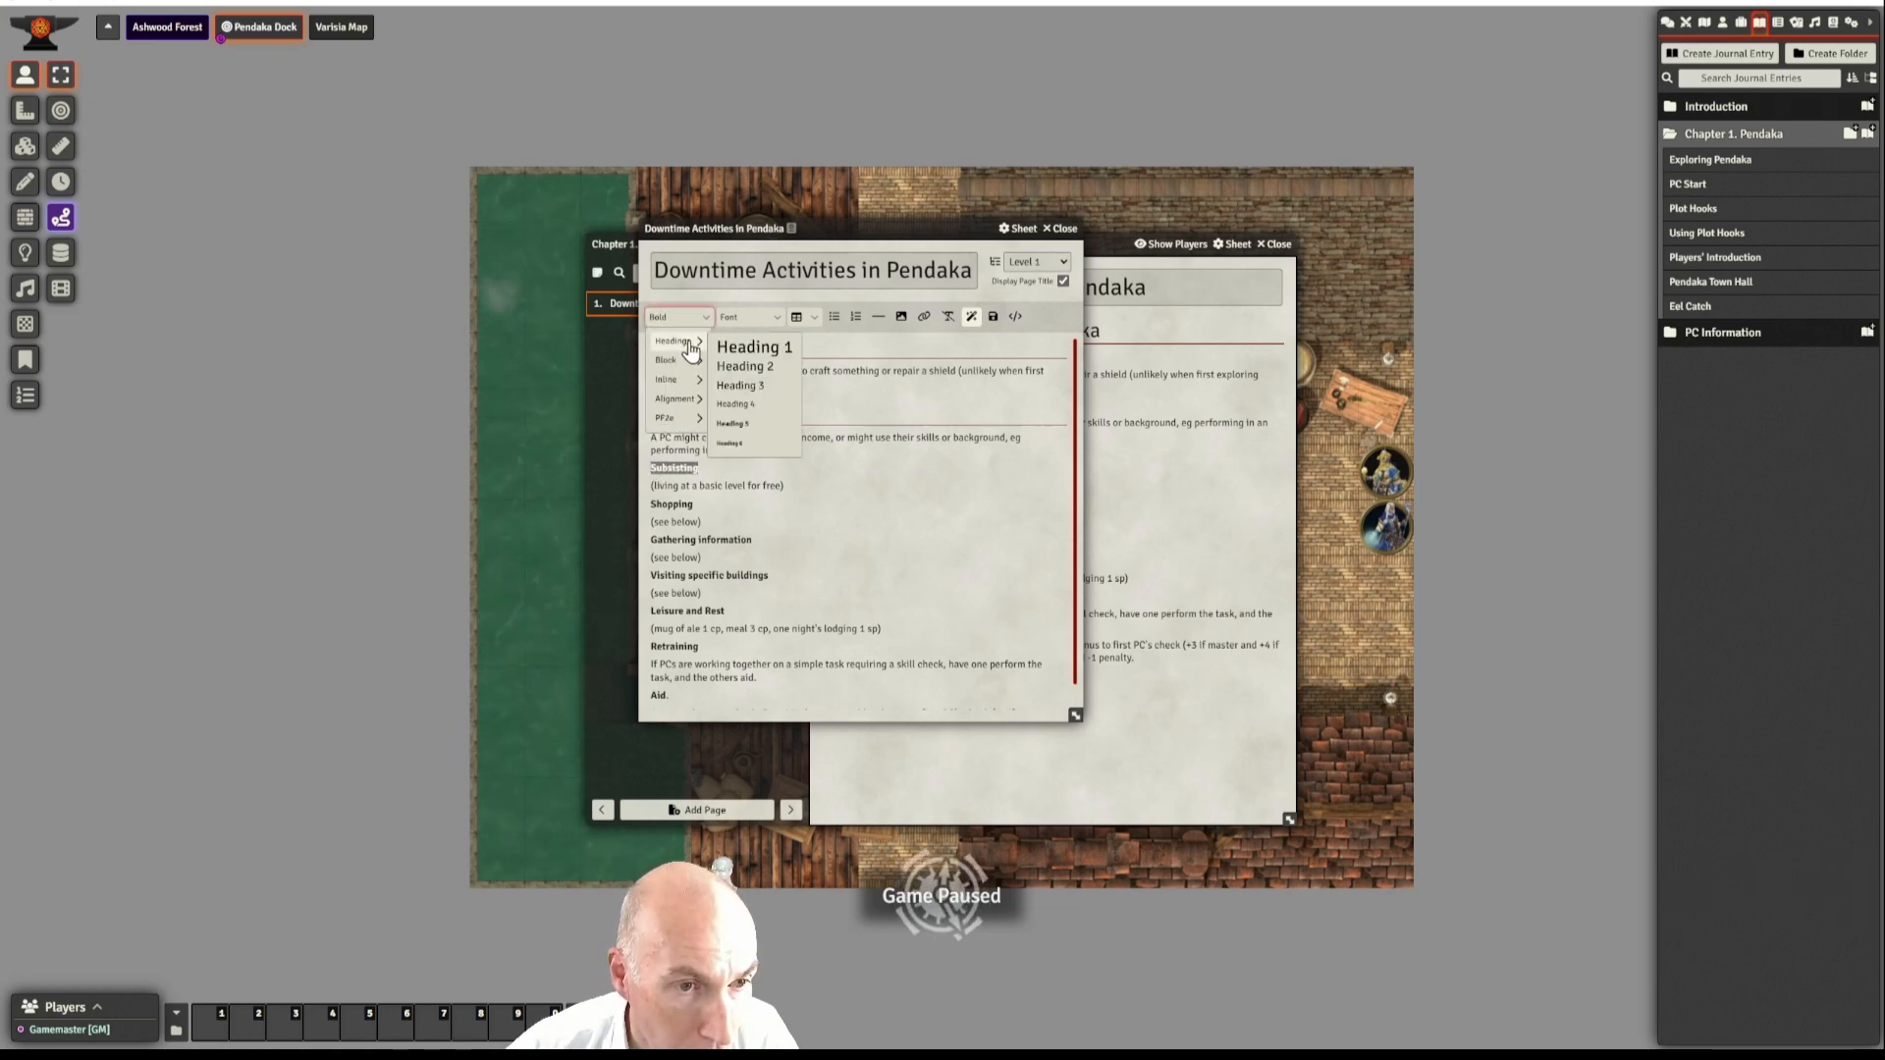
pyautogui.click(742, 373)
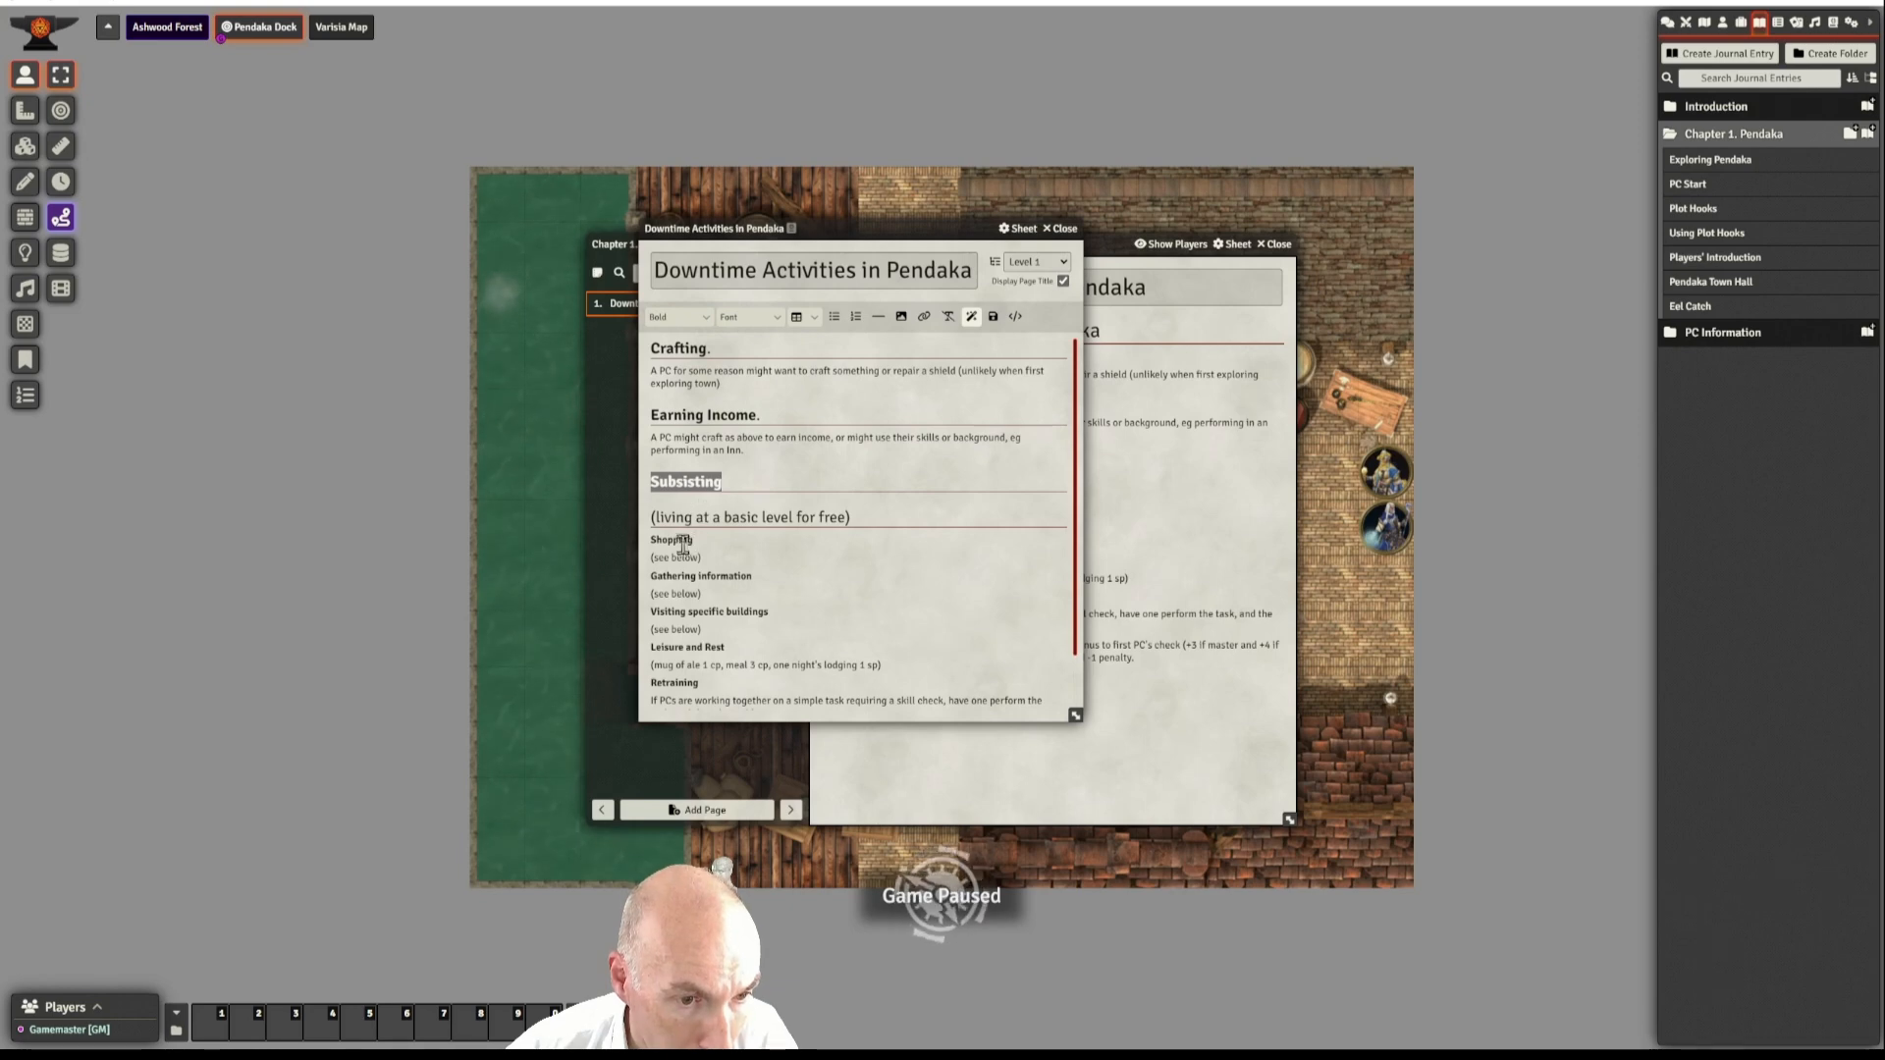
pyautogui.hotkey('ctrl', 'z')
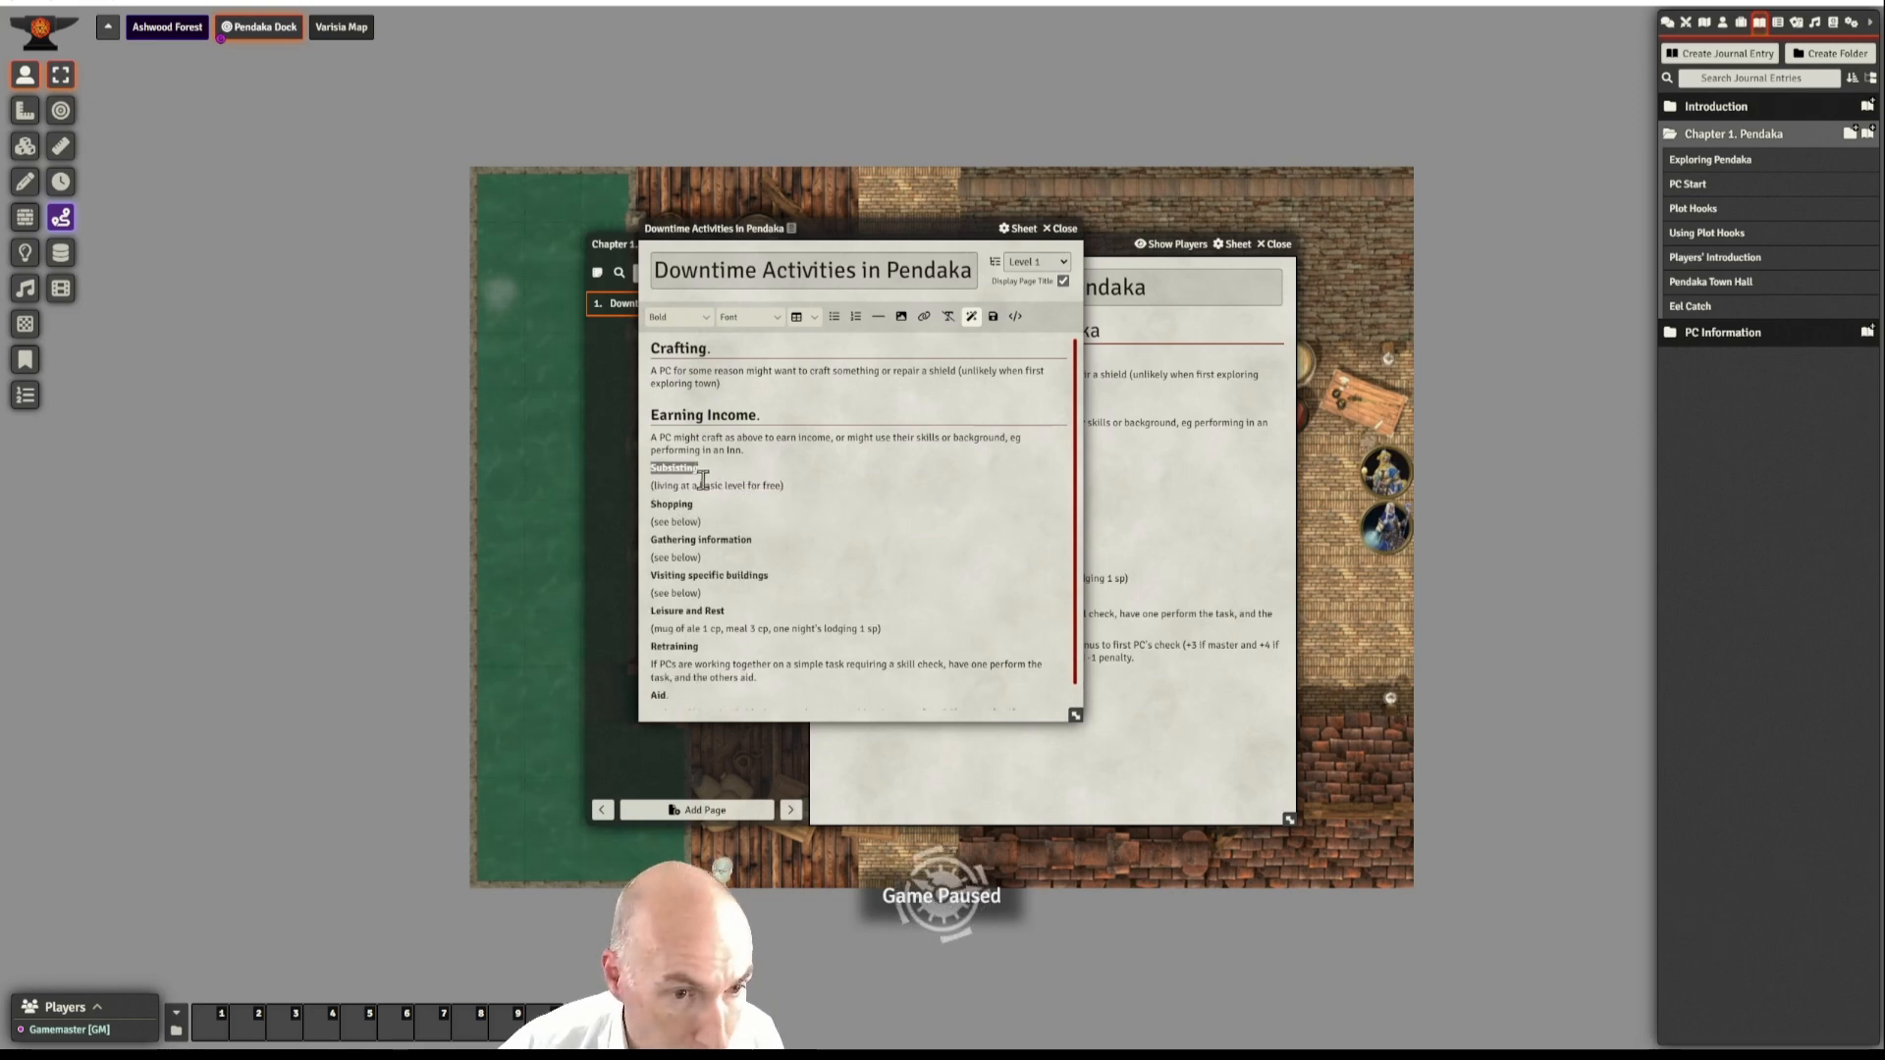
# - Format the Subsisting label as Heading 2, keeping its description directly beneath it
pyautogui.click(714, 468)
pyautogui.press('Return')
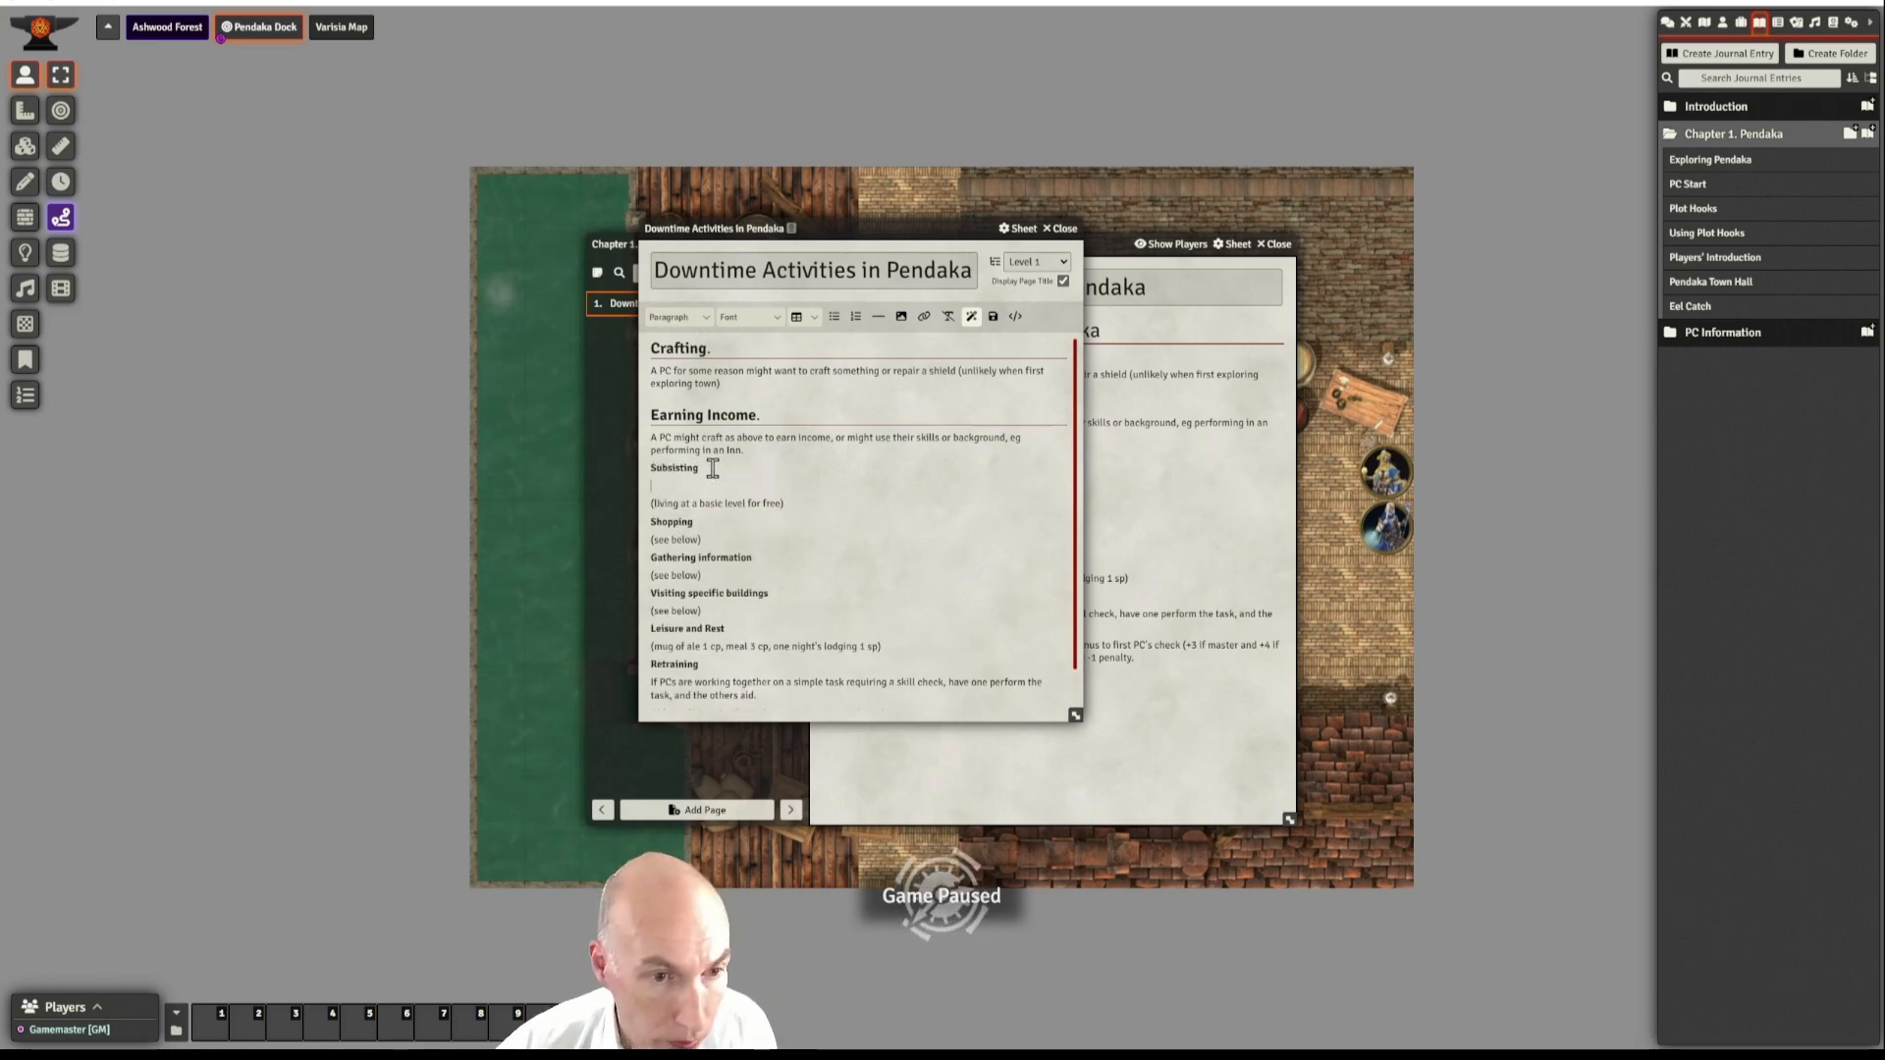
pyautogui.press('BackSpace')
pyautogui.moveTo(699, 469); pyautogui.dragTo(648, 477)
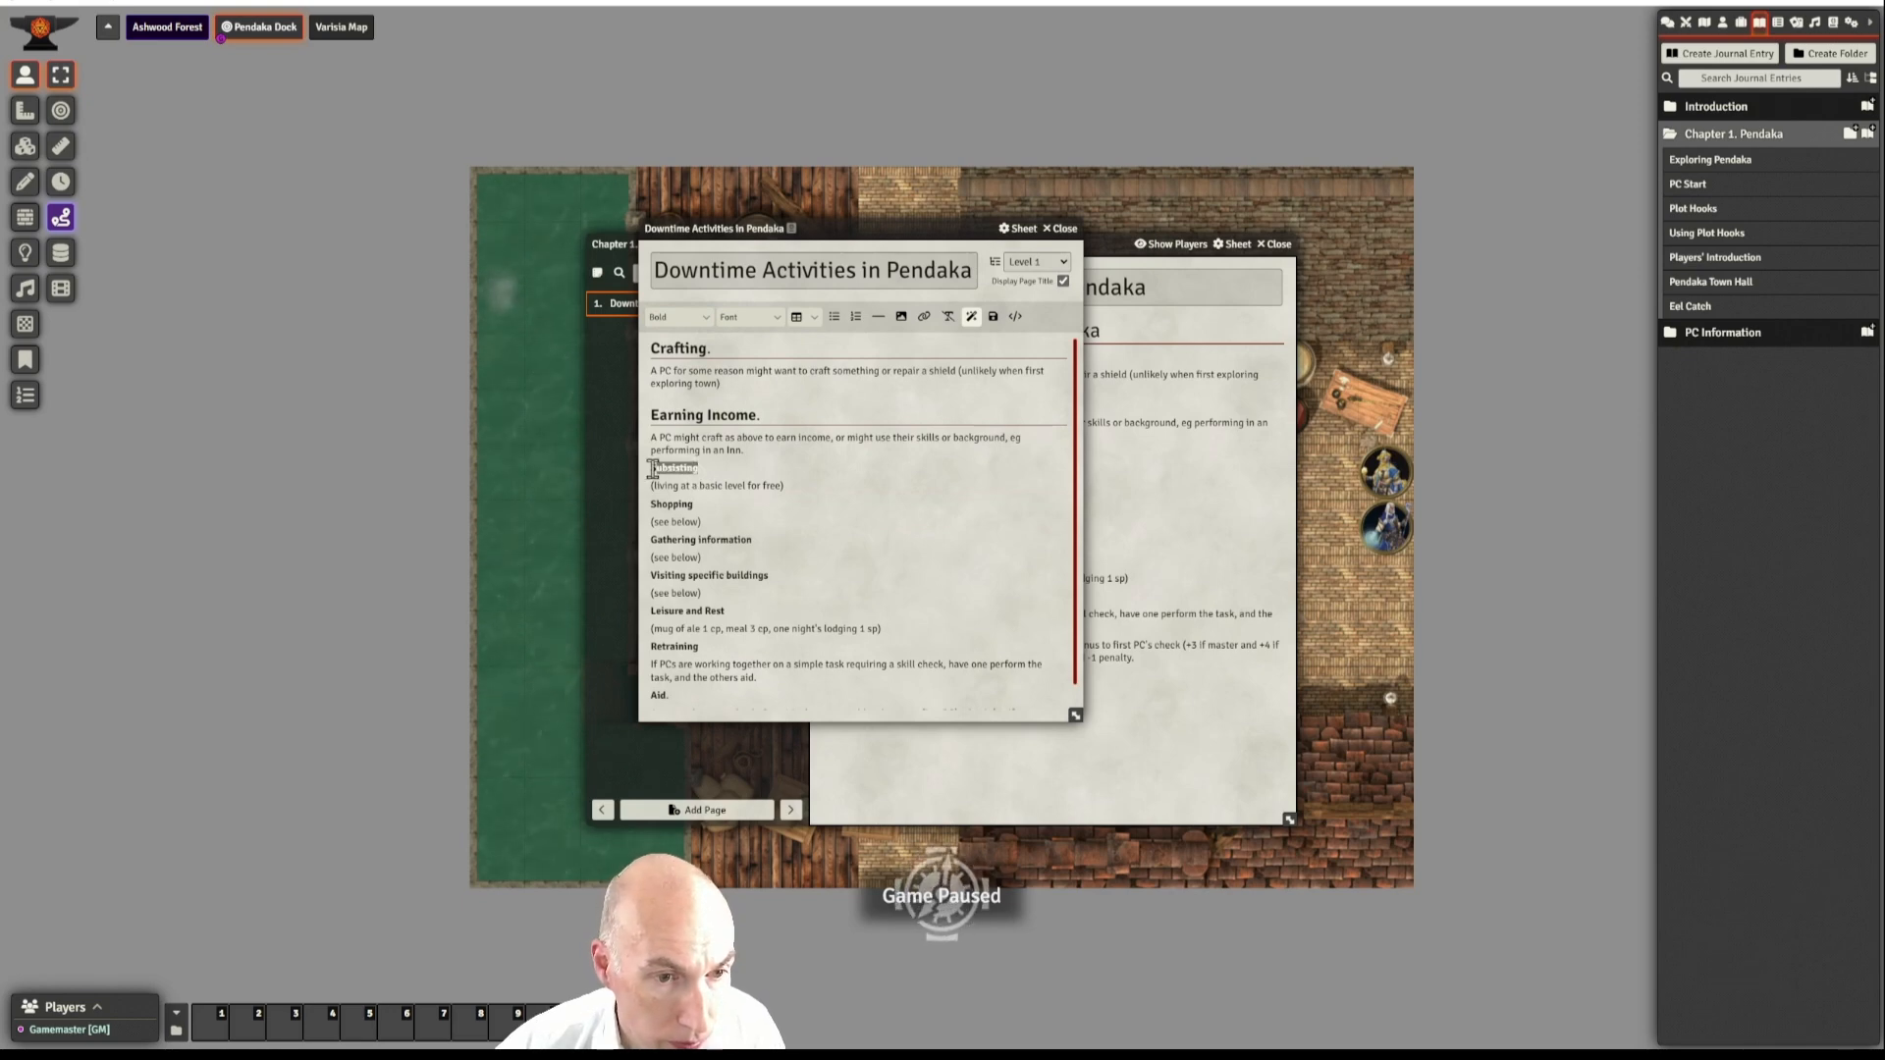
pyautogui.click(675, 317)
pyautogui.moveTo(674, 340)
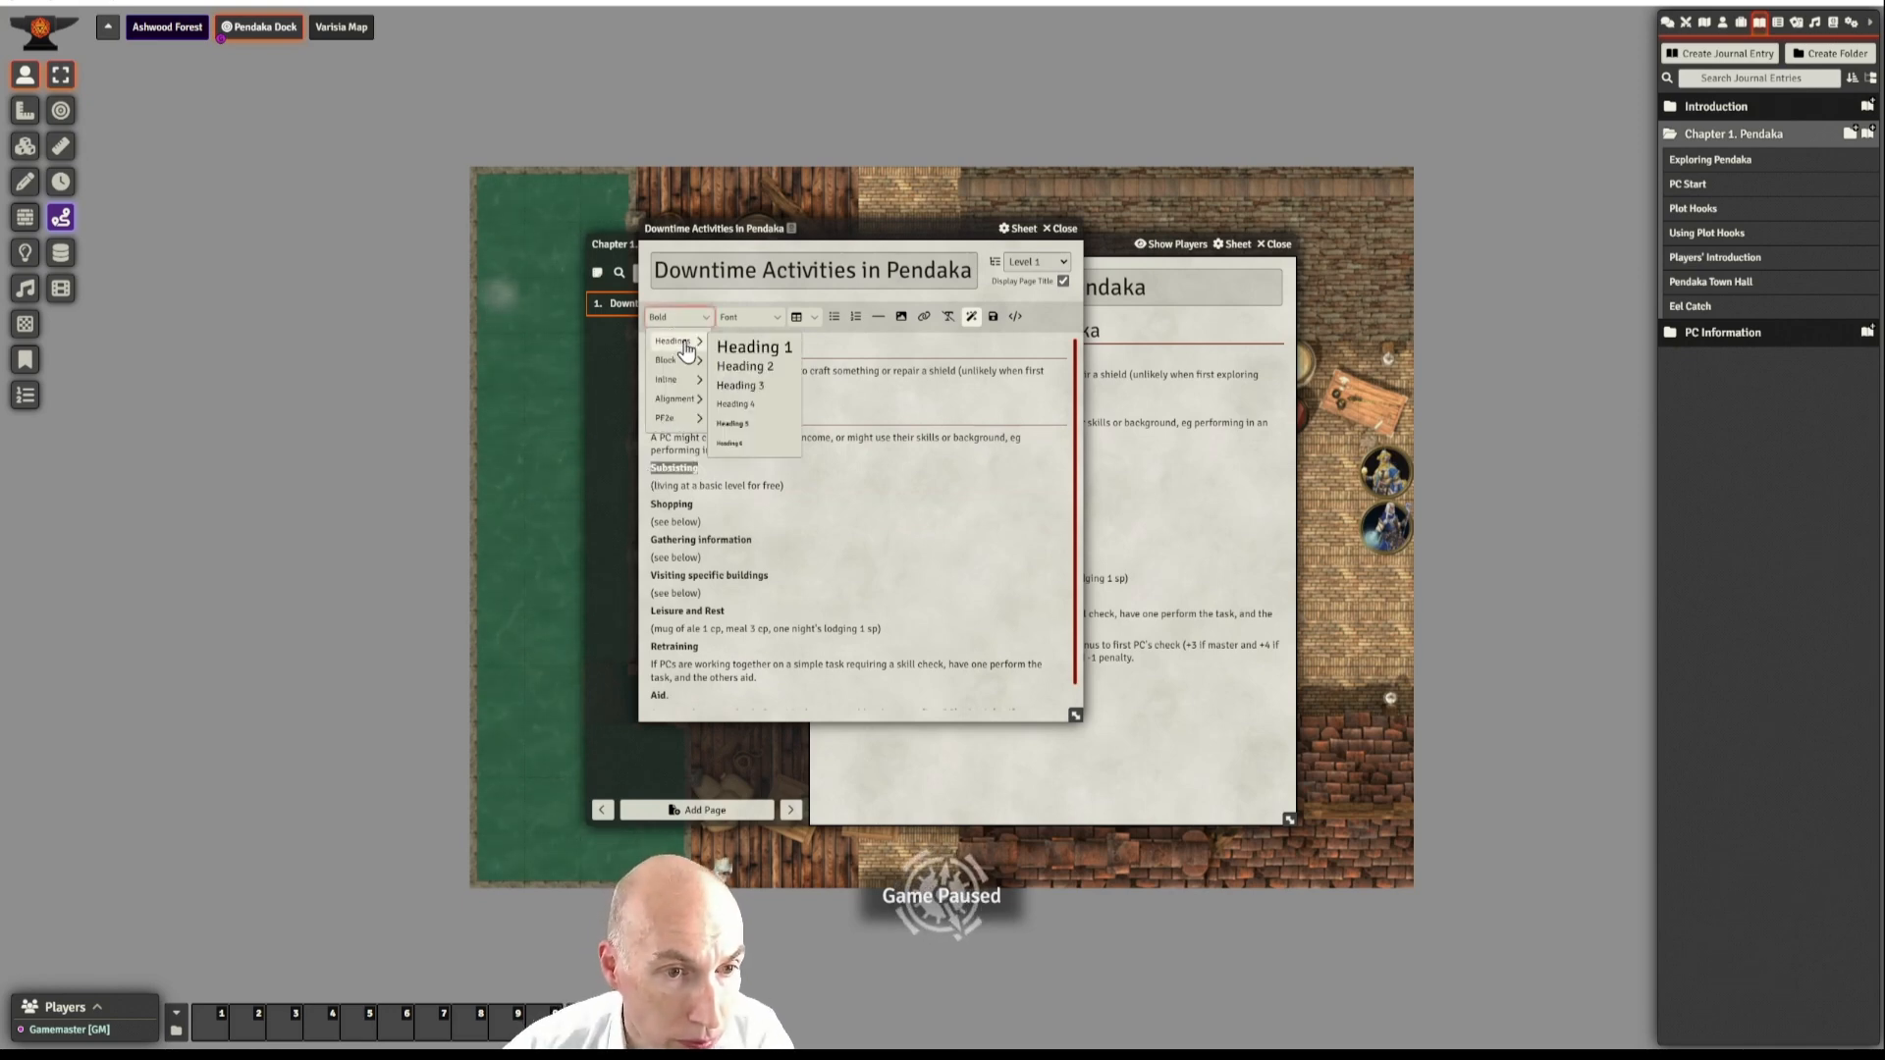
pyautogui.click(741, 369)
# - Format the Shopping label as Heading 2
pyautogui.moveTo(695, 522); pyautogui.dragTo(650, 523)
pyautogui.click(827, 506)
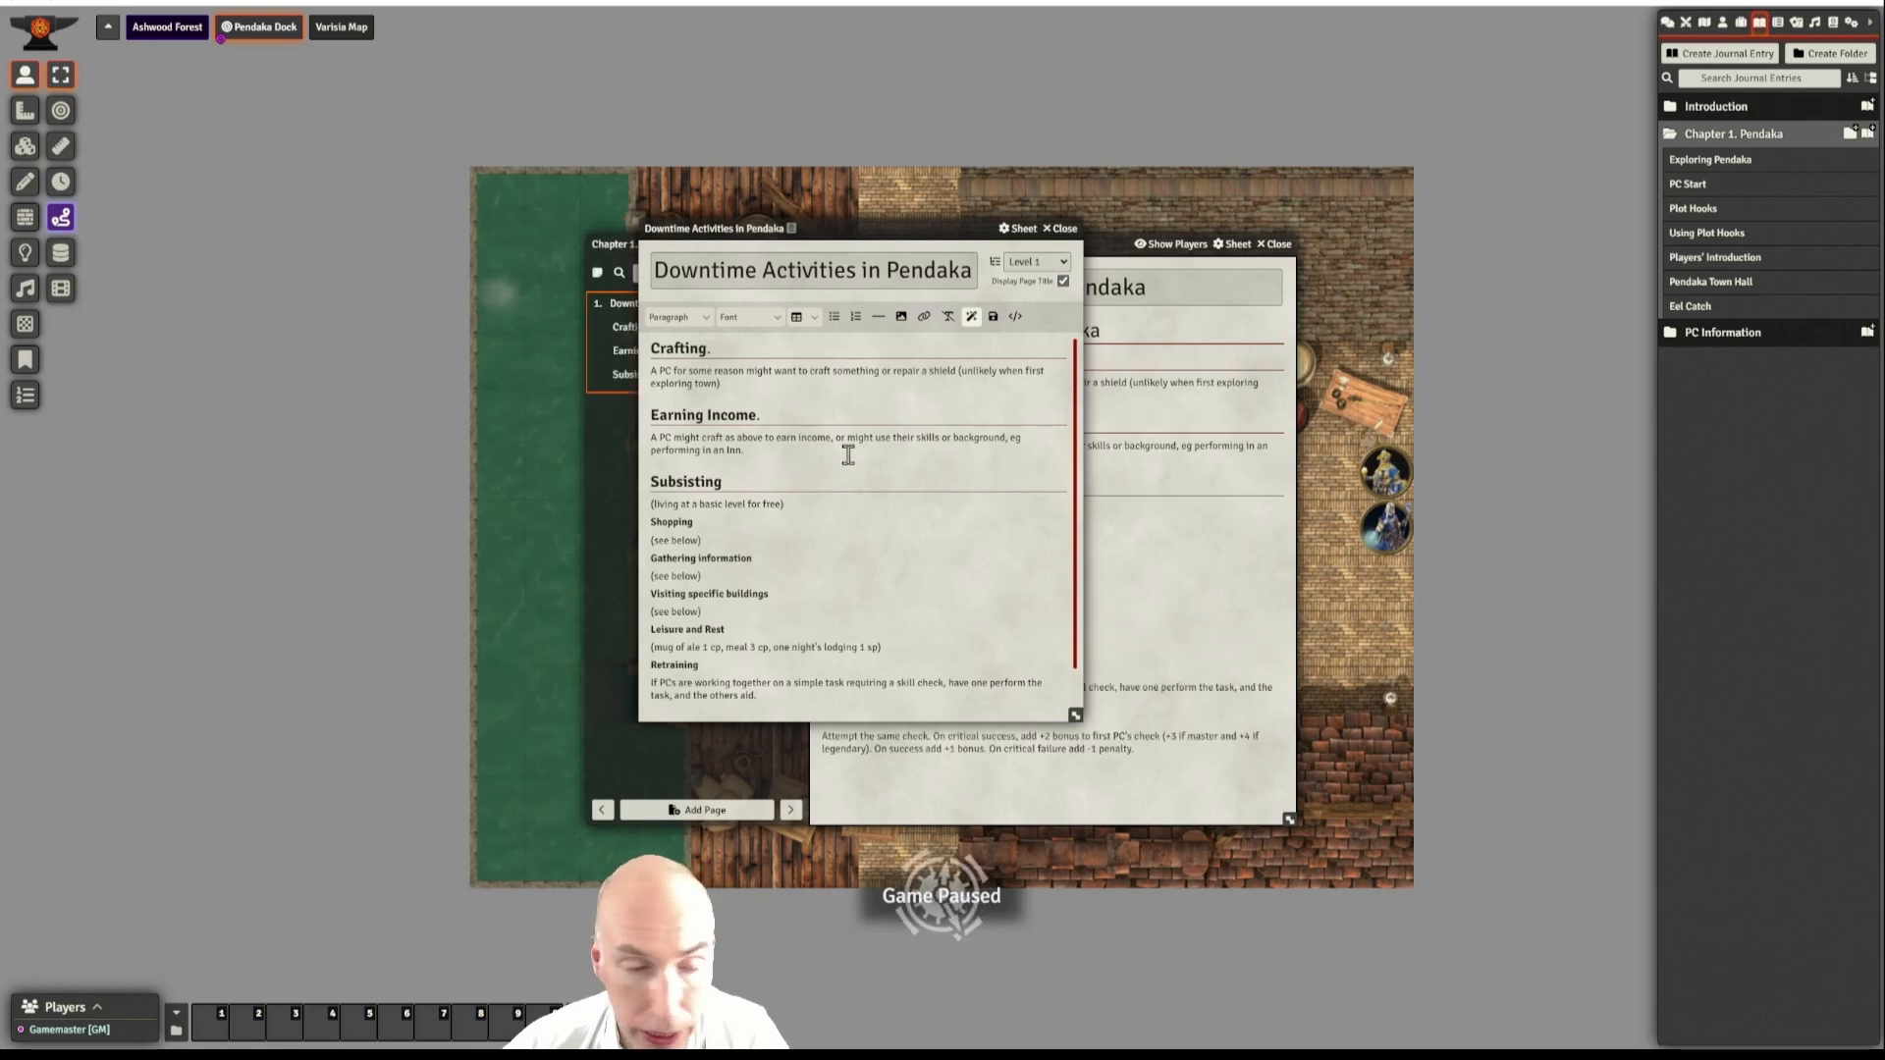
pyautogui.moveTo(694, 521); pyautogui.dragTo(648, 524)
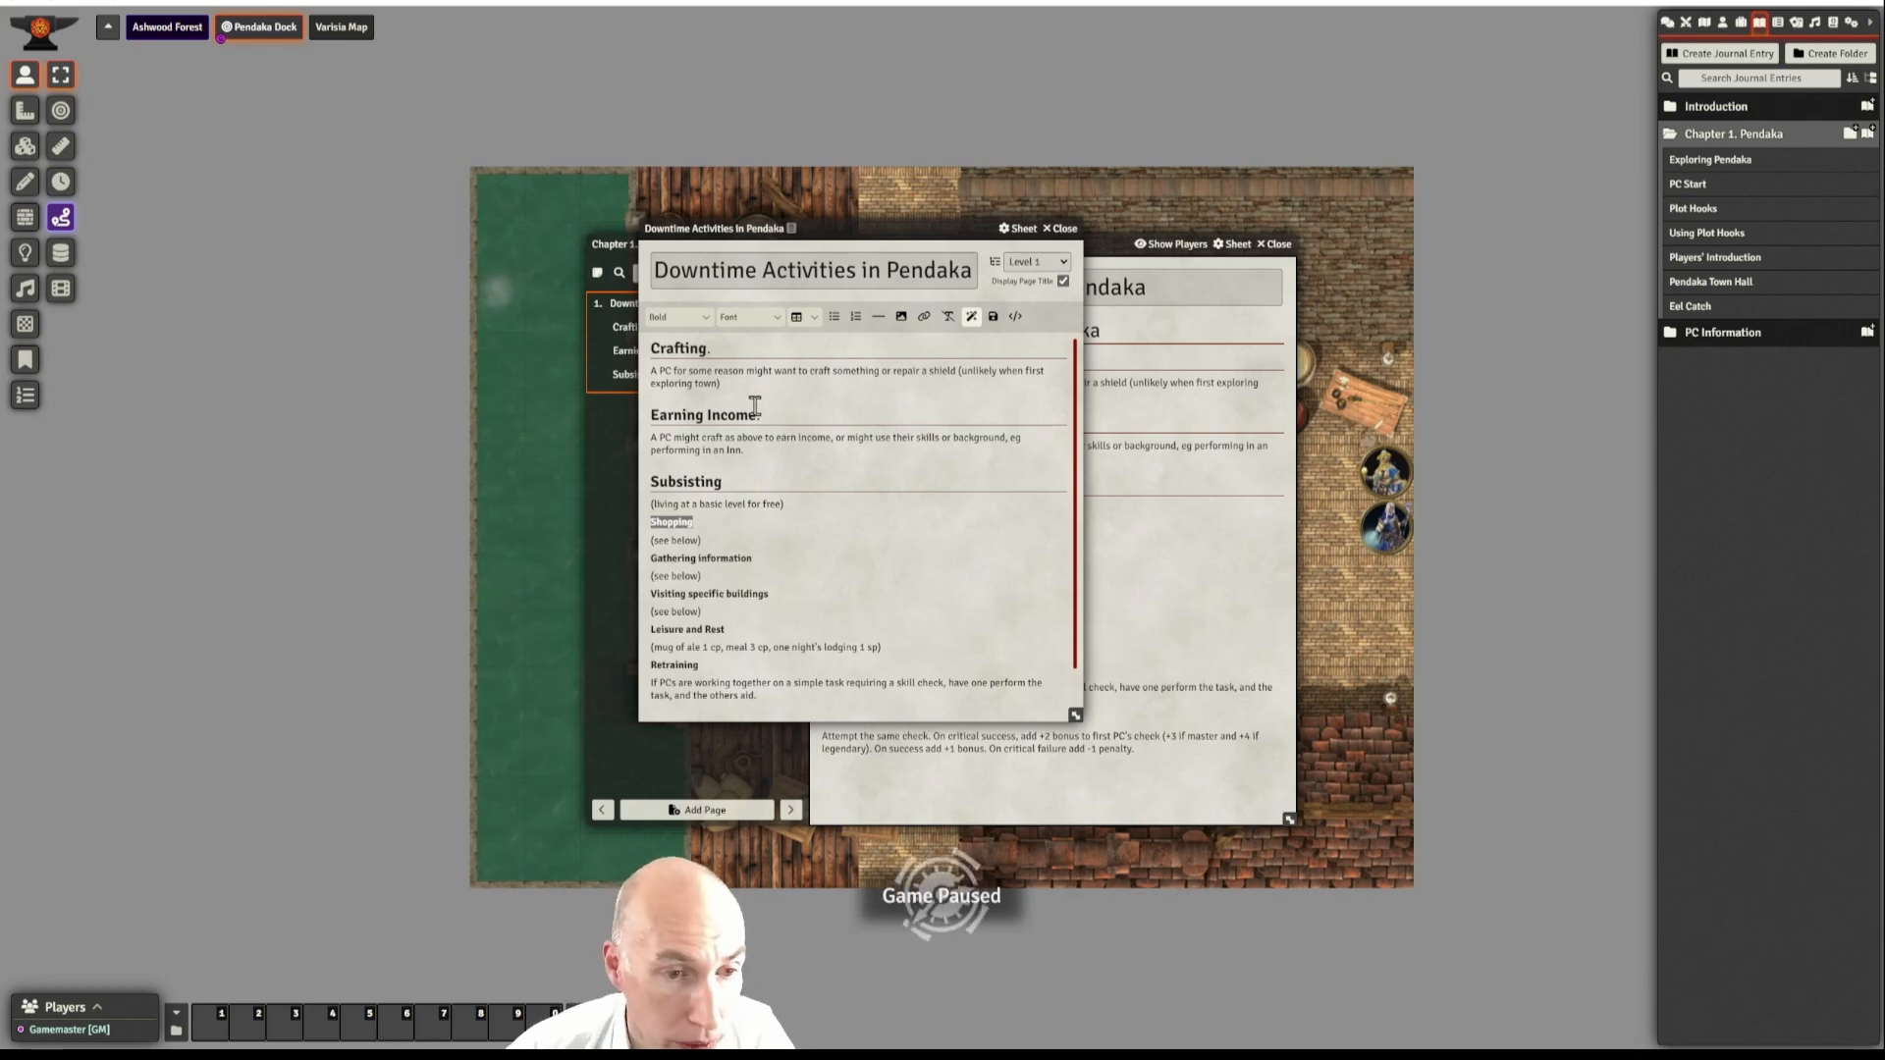
pyautogui.click(685, 318)
pyautogui.moveTo(677, 341)
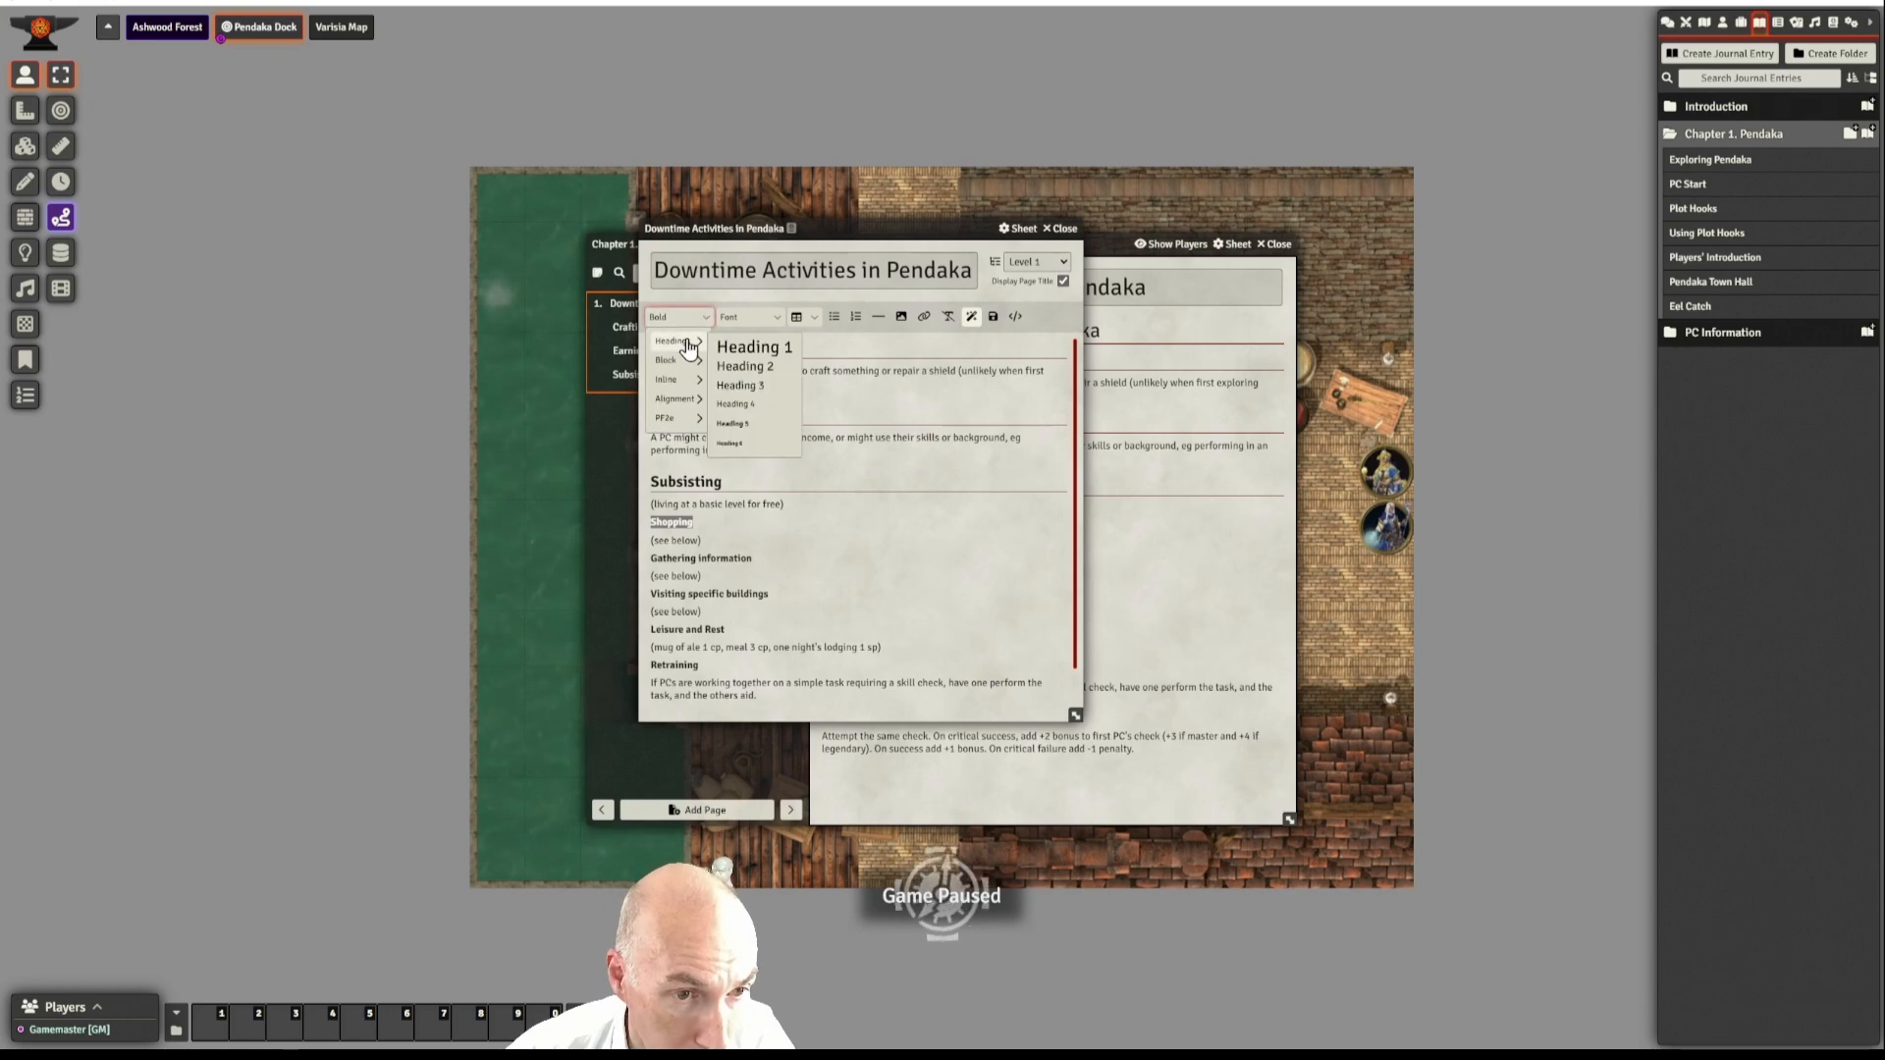
pyautogui.click(746, 364)
# - Format the Gathering information and Visiting specific buildings labels as Heading 2
pyautogui.click(807, 587)
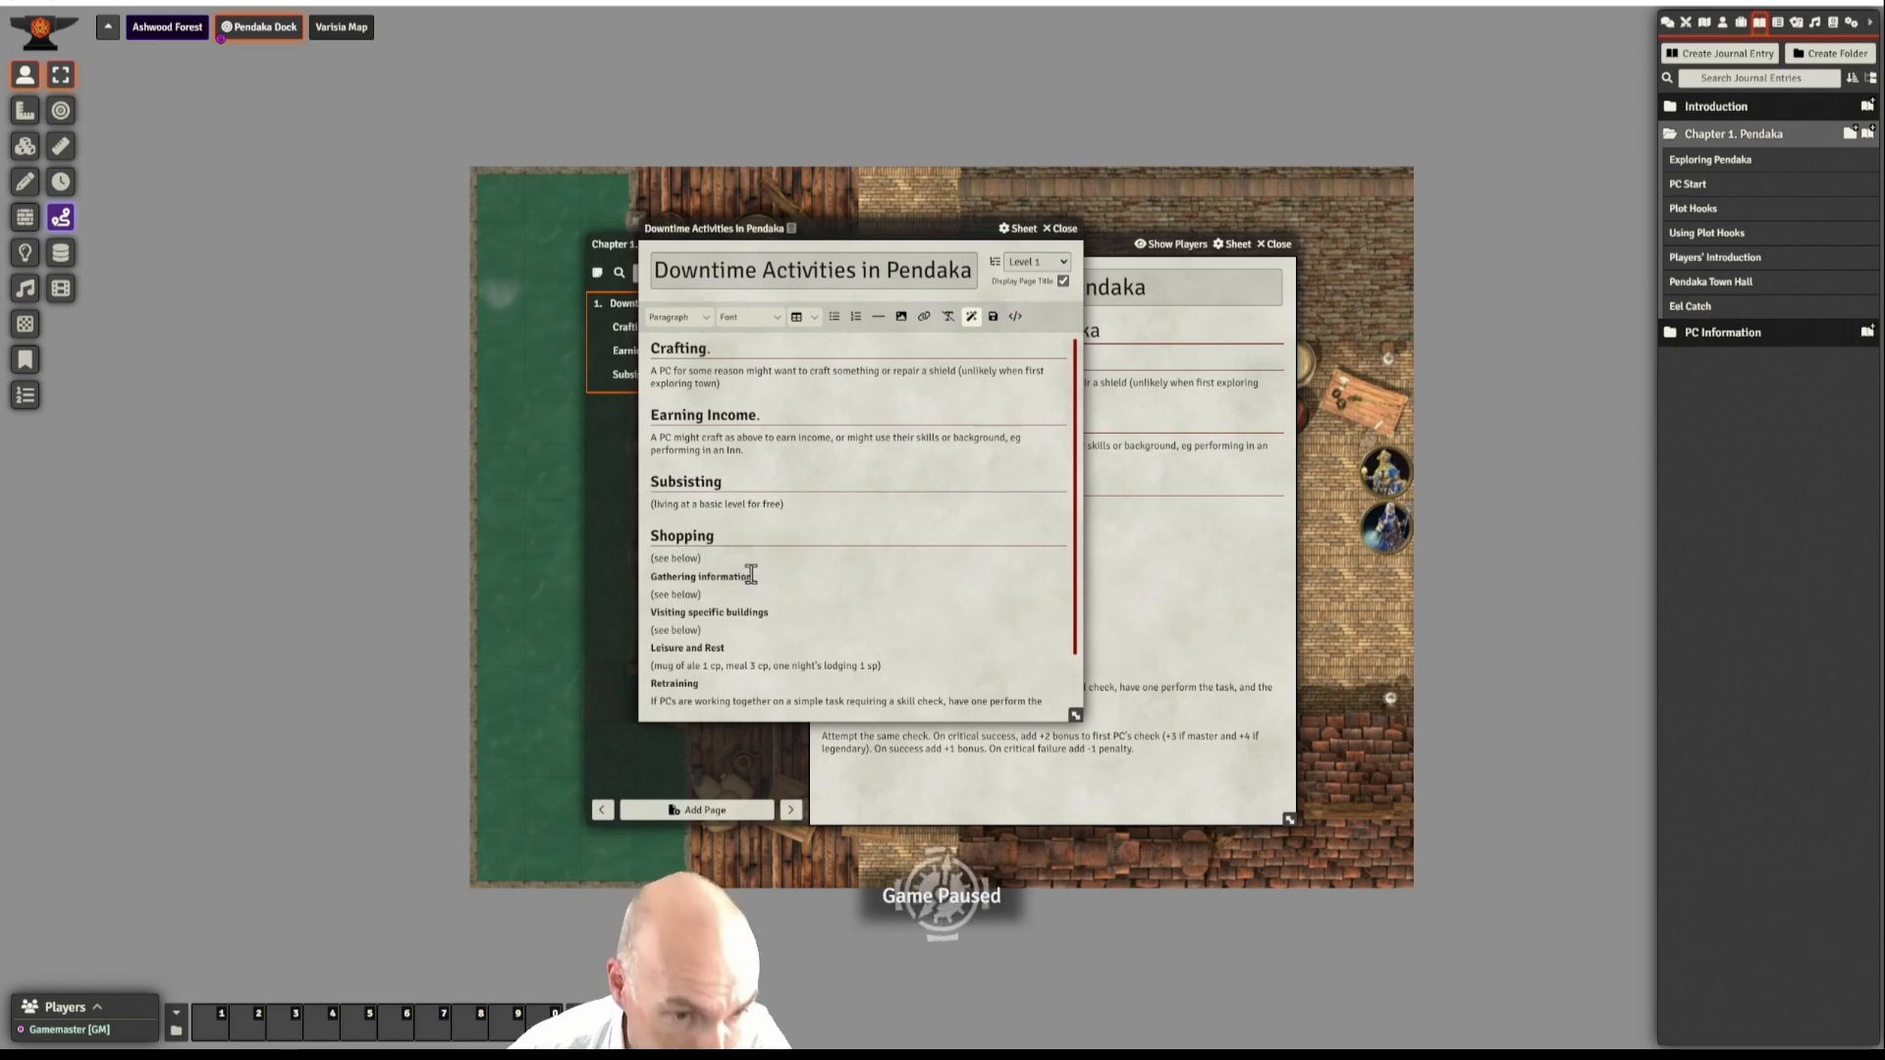
pyautogui.moveTo(757, 576); pyautogui.dragTo(648, 589)
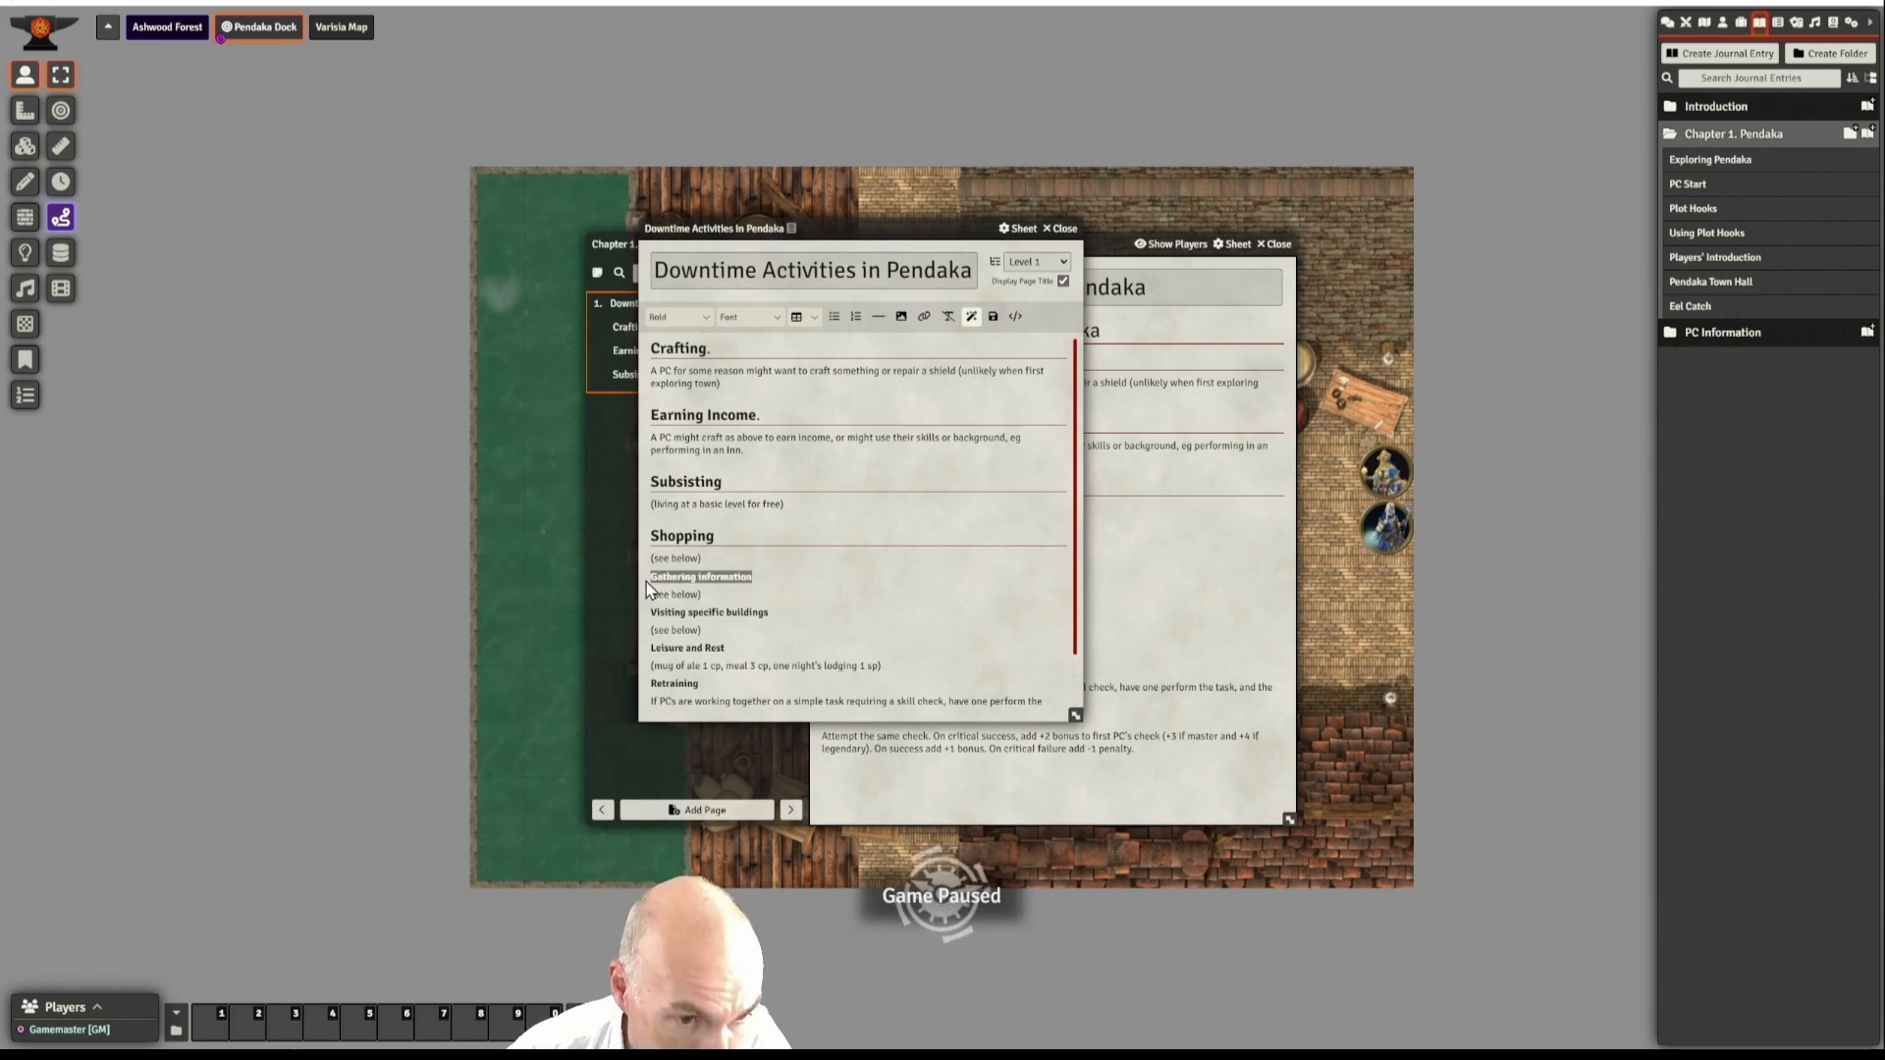
pyautogui.click(677, 316)
pyautogui.moveTo(678, 341)
pyautogui.click(738, 363)
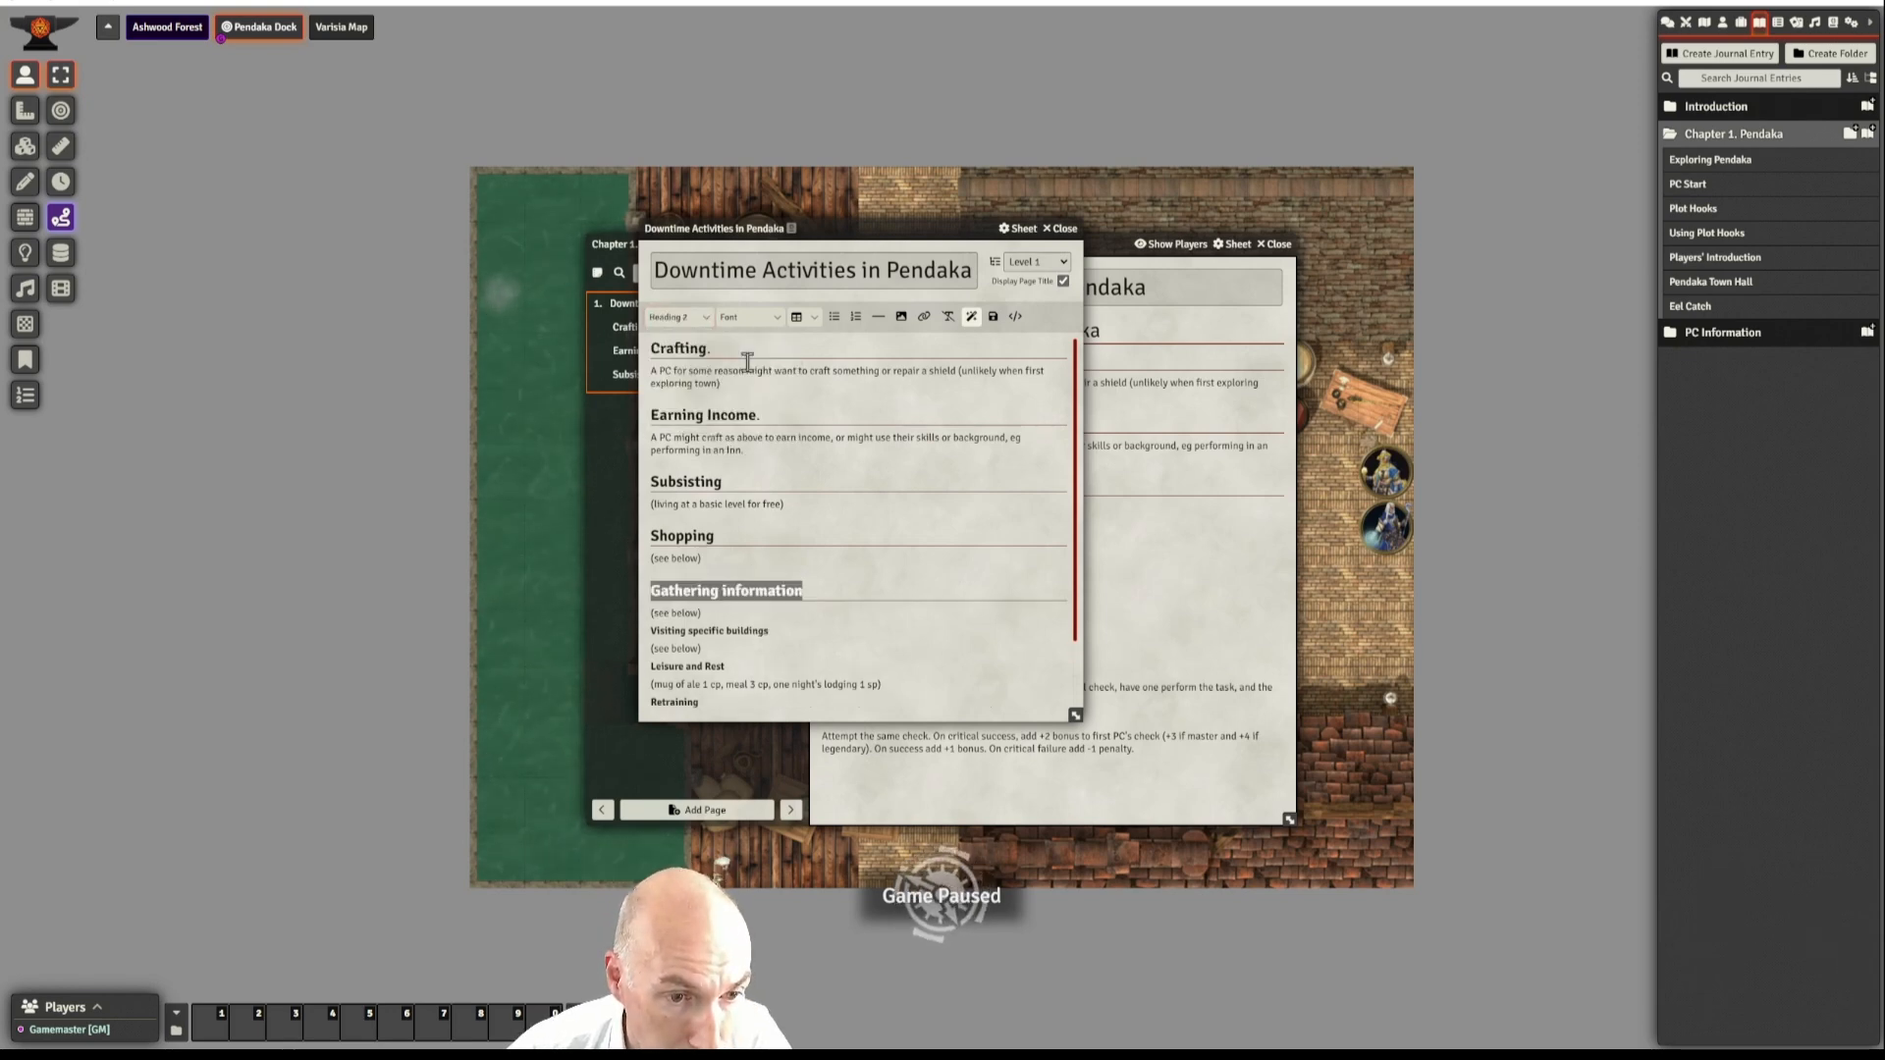
pyautogui.click(805, 639)
pyautogui.moveTo(772, 633); pyautogui.dragTo(650, 633)
pyautogui.click(677, 316)
pyautogui.moveTo(678, 340)
pyautogui.click(738, 364)
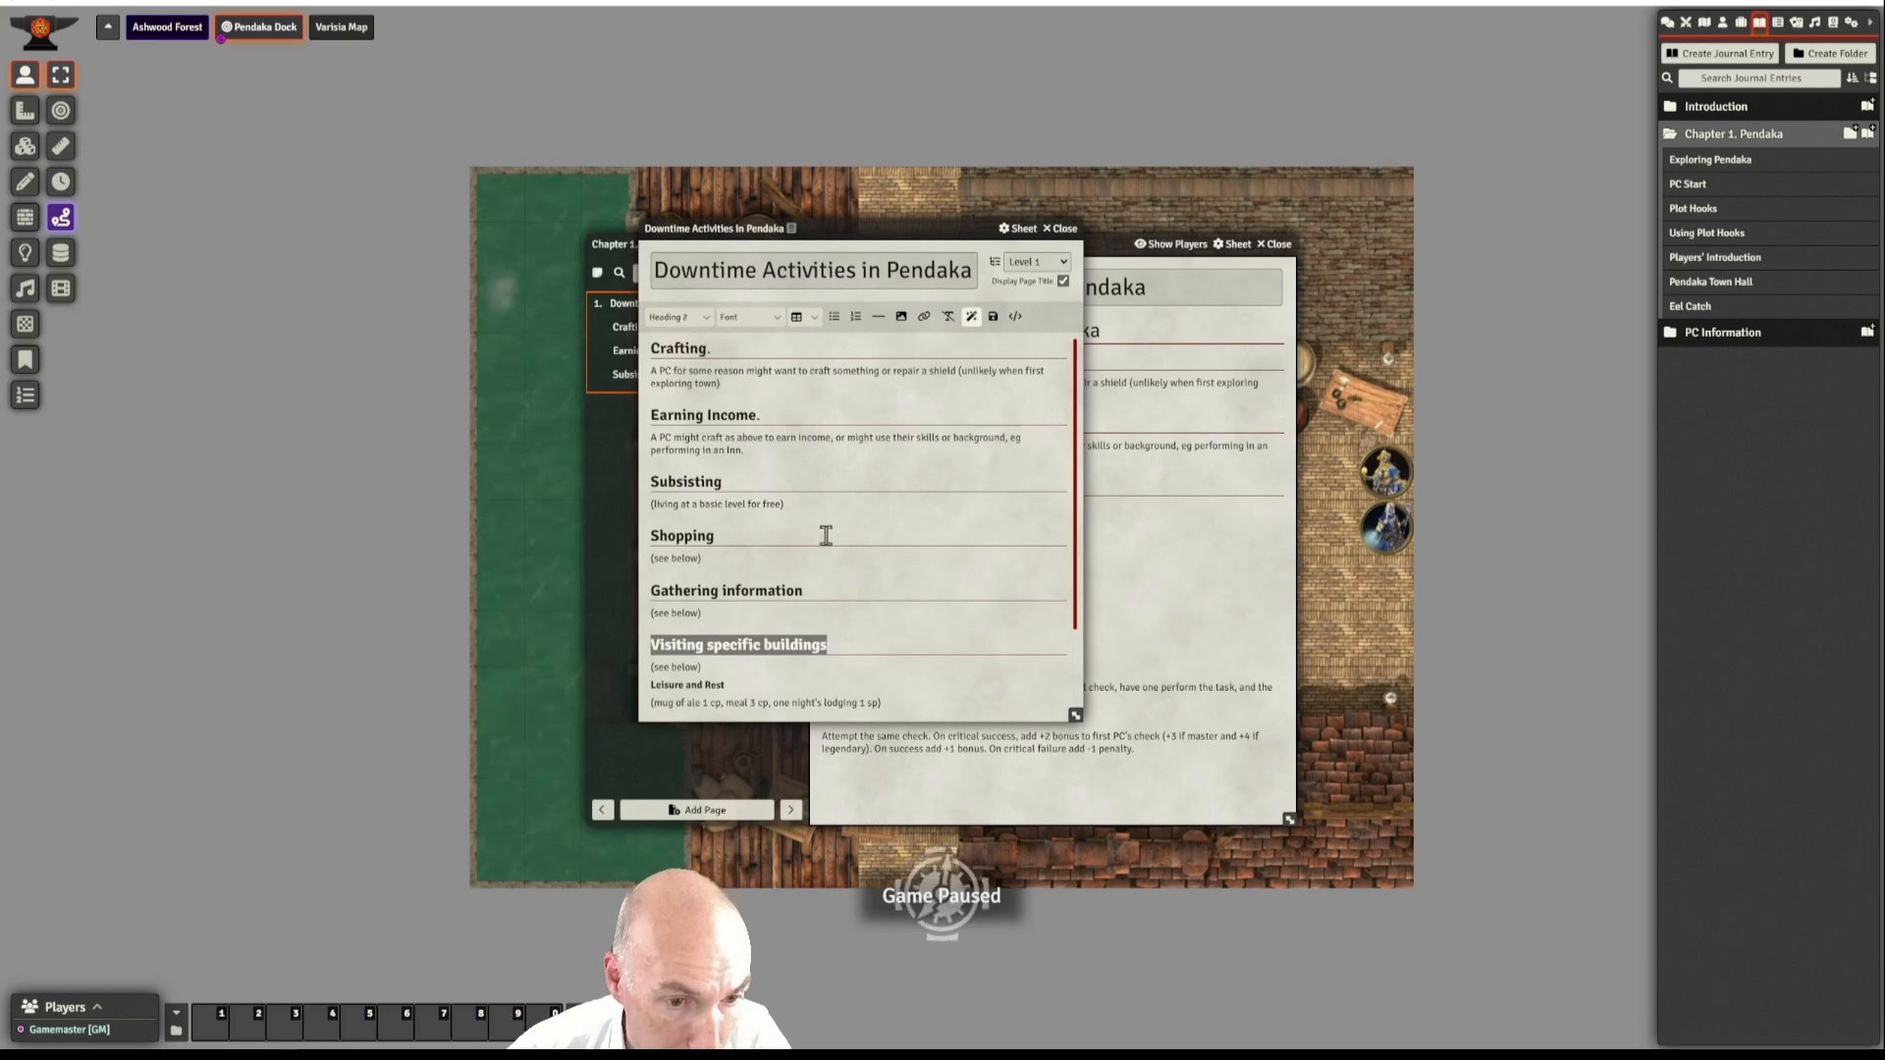
# - Format the Leisure and Rest and Retraining labels as Heading 2
pyautogui.scroll(-1, 820, 535)
pyautogui.moveTo(728, 583); pyautogui.dragTo(654, 585)
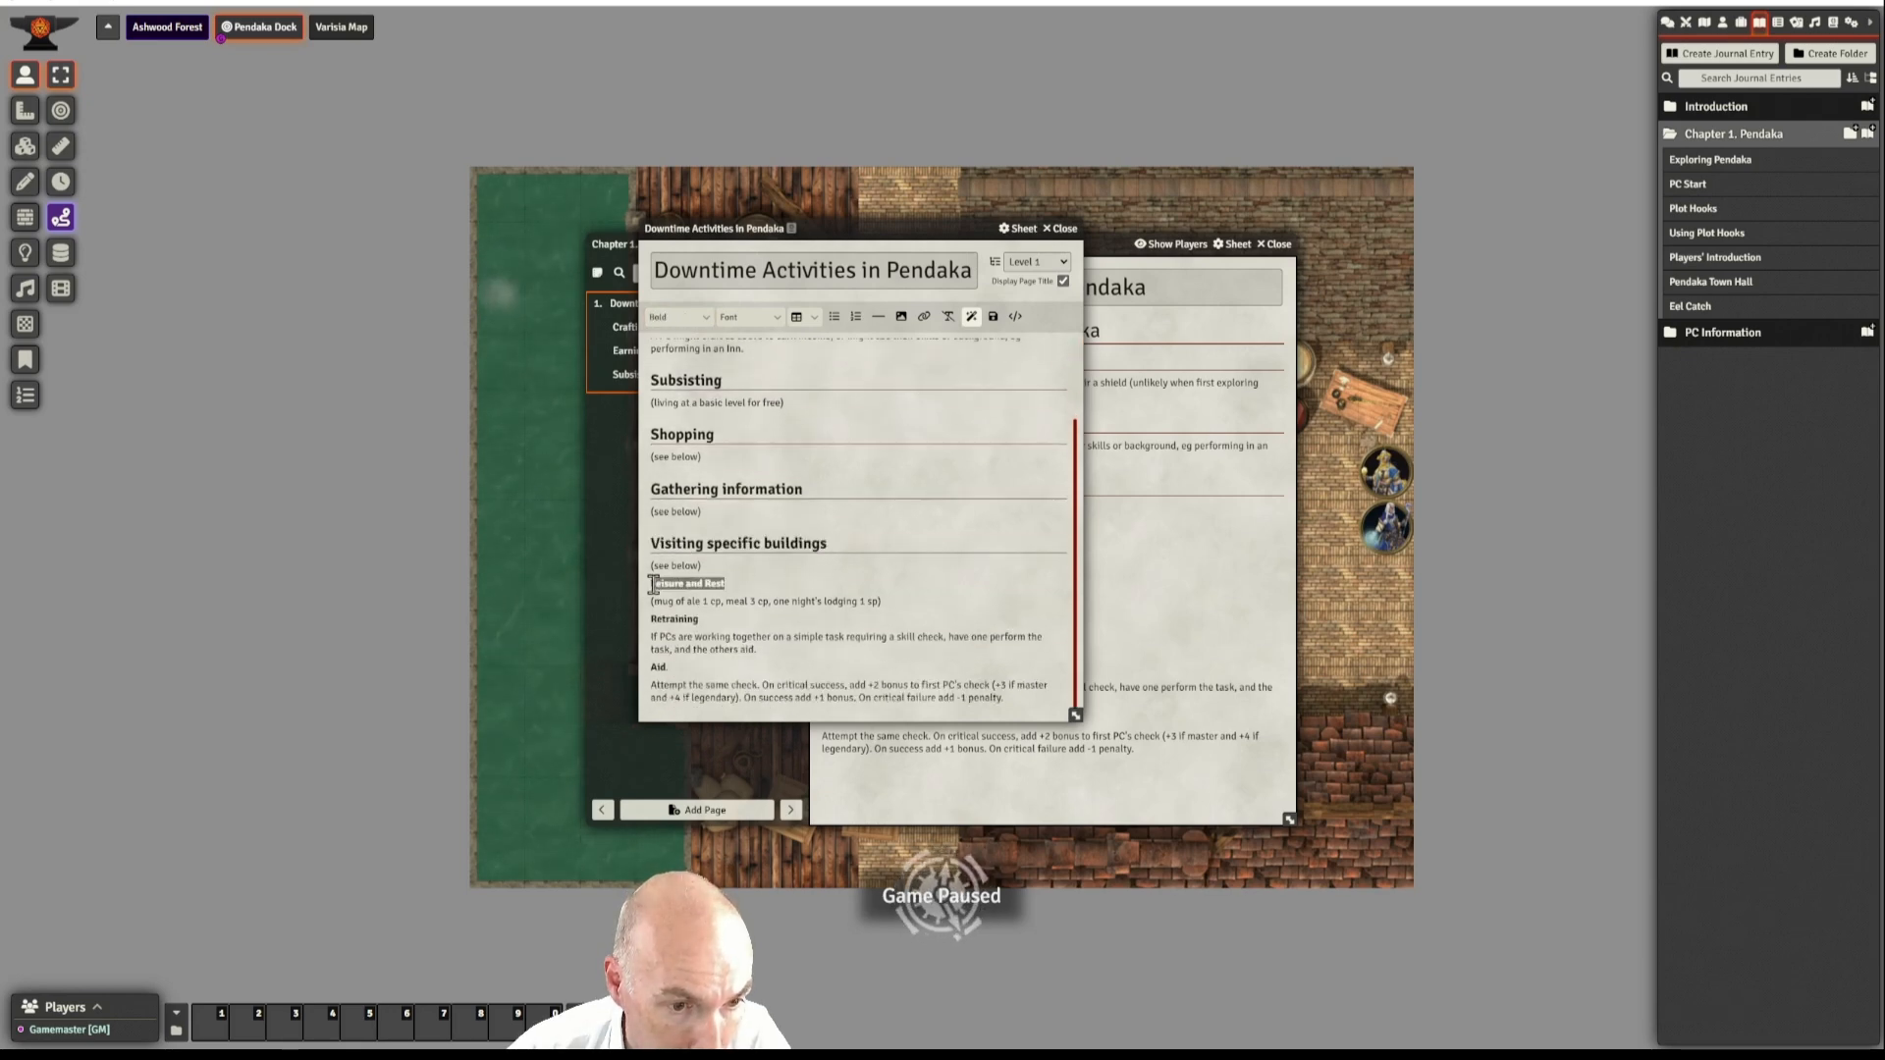
pyautogui.click(677, 316)
pyautogui.moveTo(678, 341)
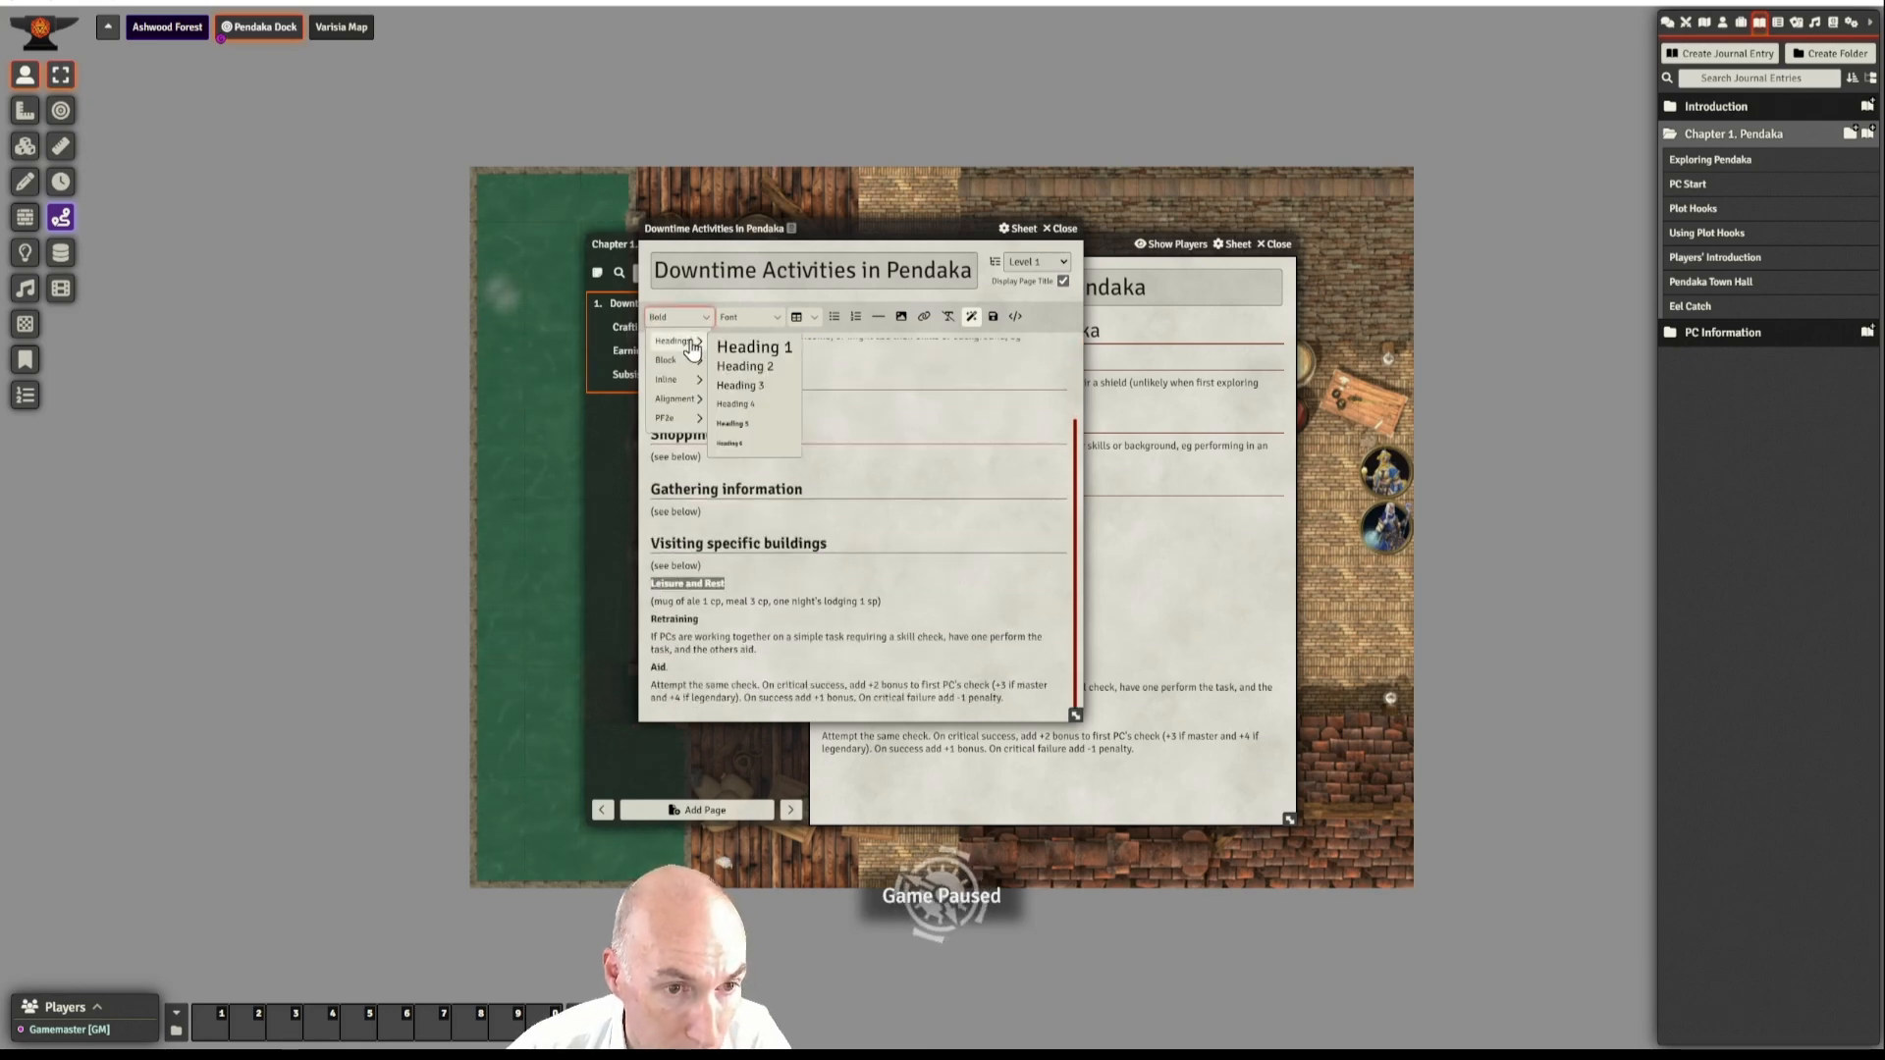
pyautogui.click(738, 364)
pyautogui.scroll(-1, 790, 544)
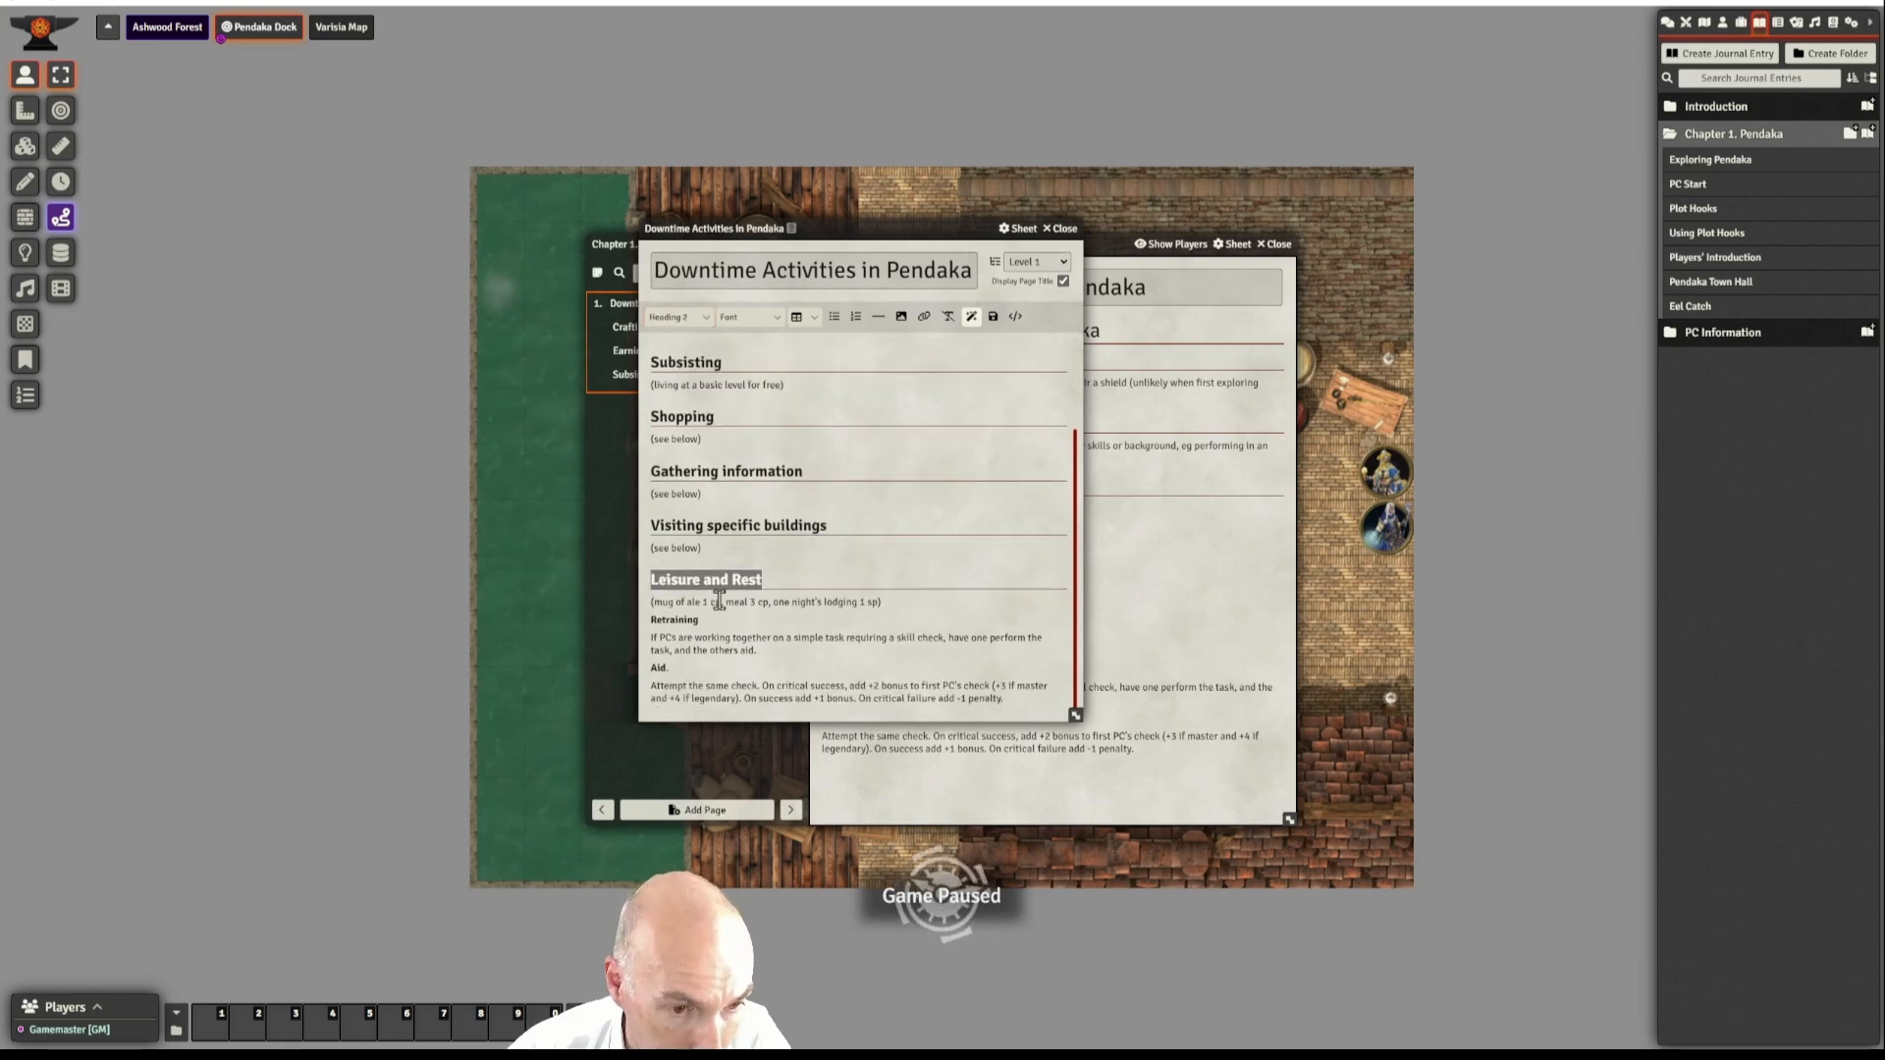
pyautogui.moveTo(700, 620); pyautogui.dragTo(651, 622)
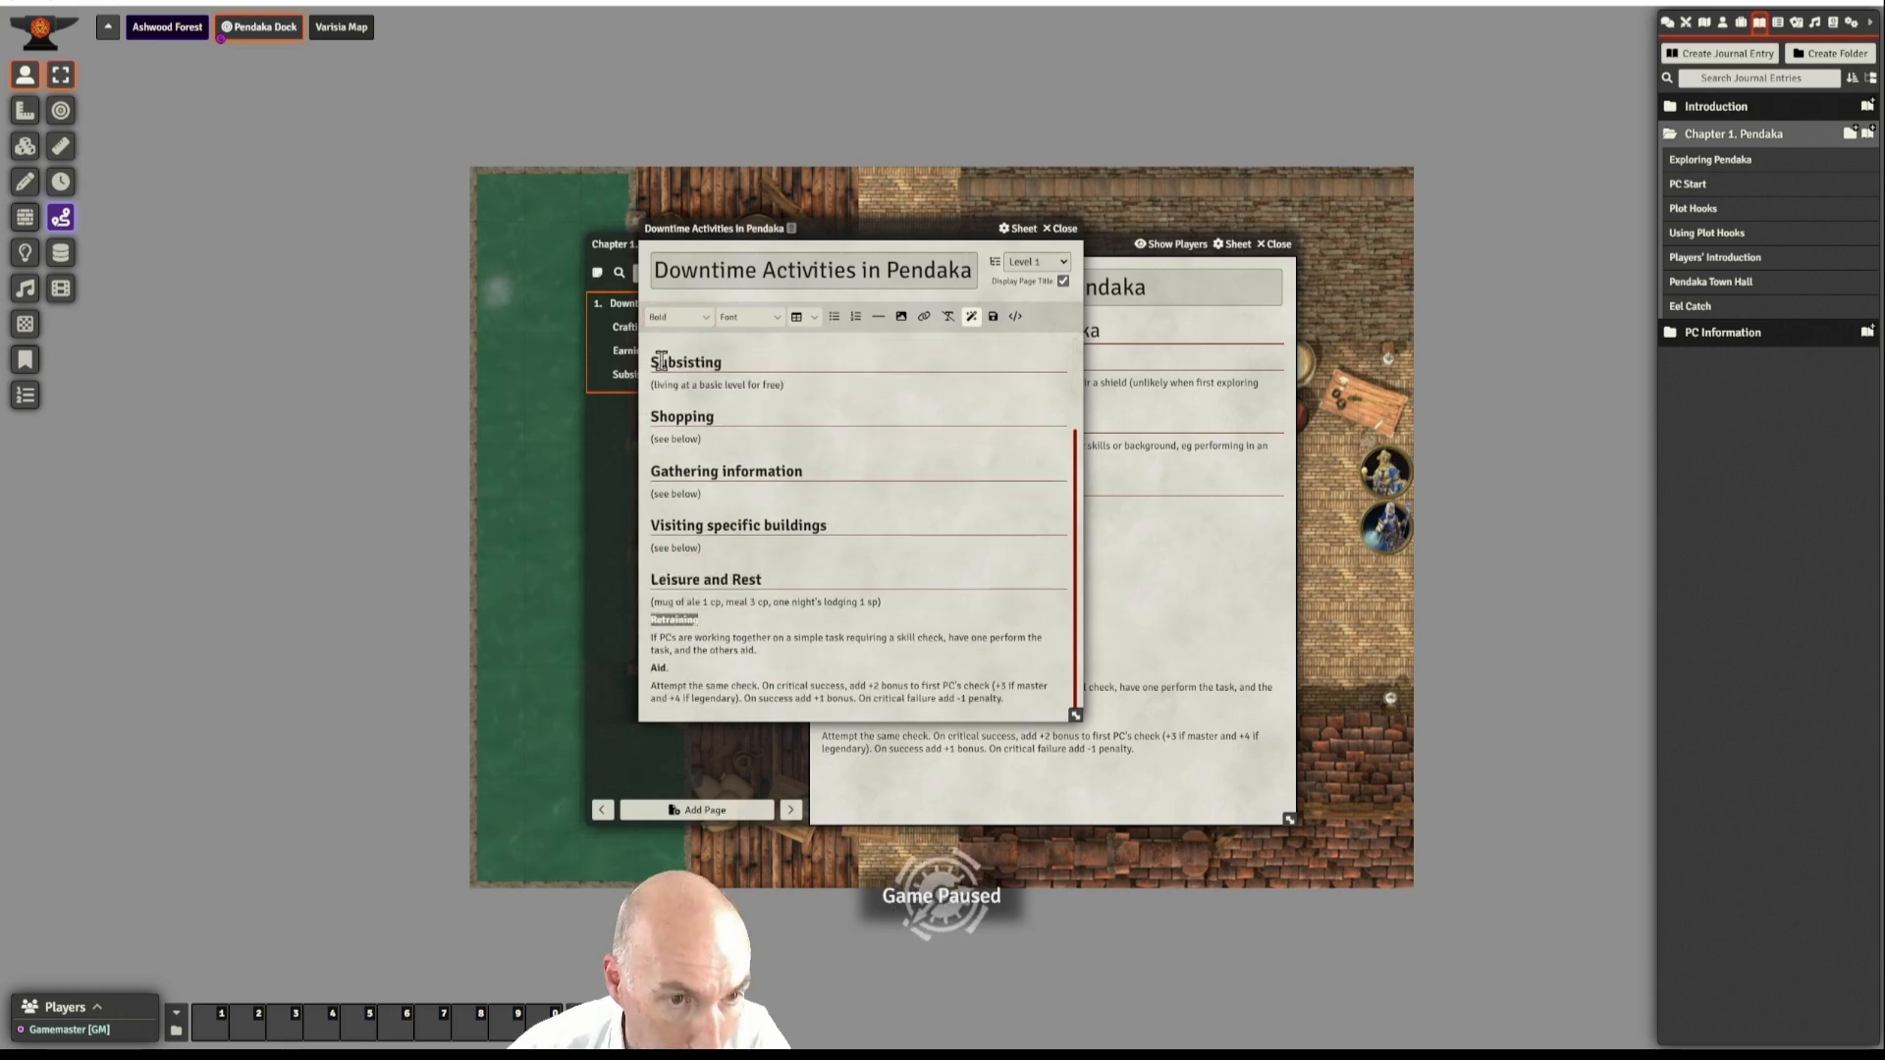
pyautogui.click(677, 319)
pyautogui.moveTo(677, 341)
pyautogui.click(739, 364)
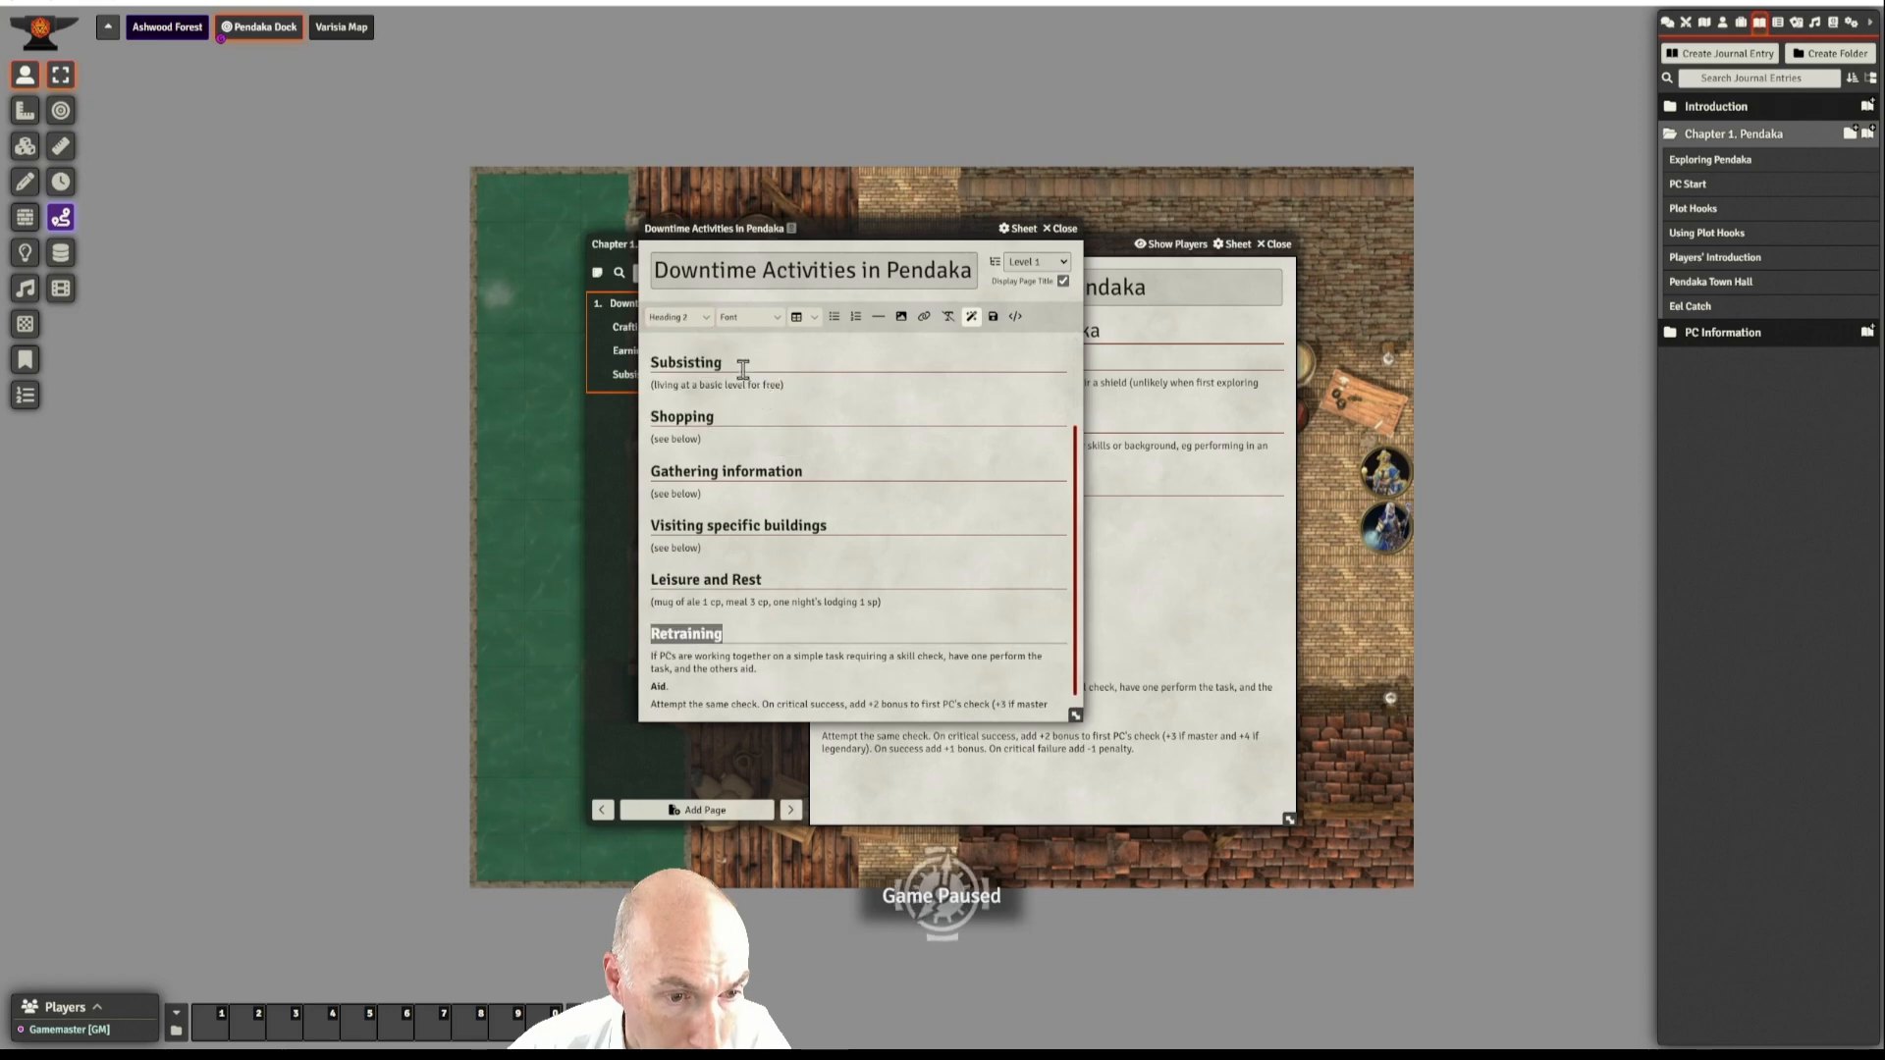
# - Format the Aid label at the end of the page as Heading 2
pyautogui.scroll(-1, 837, 514)
pyautogui.moveTo(670, 668); pyautogui.dragTo(652, 670)
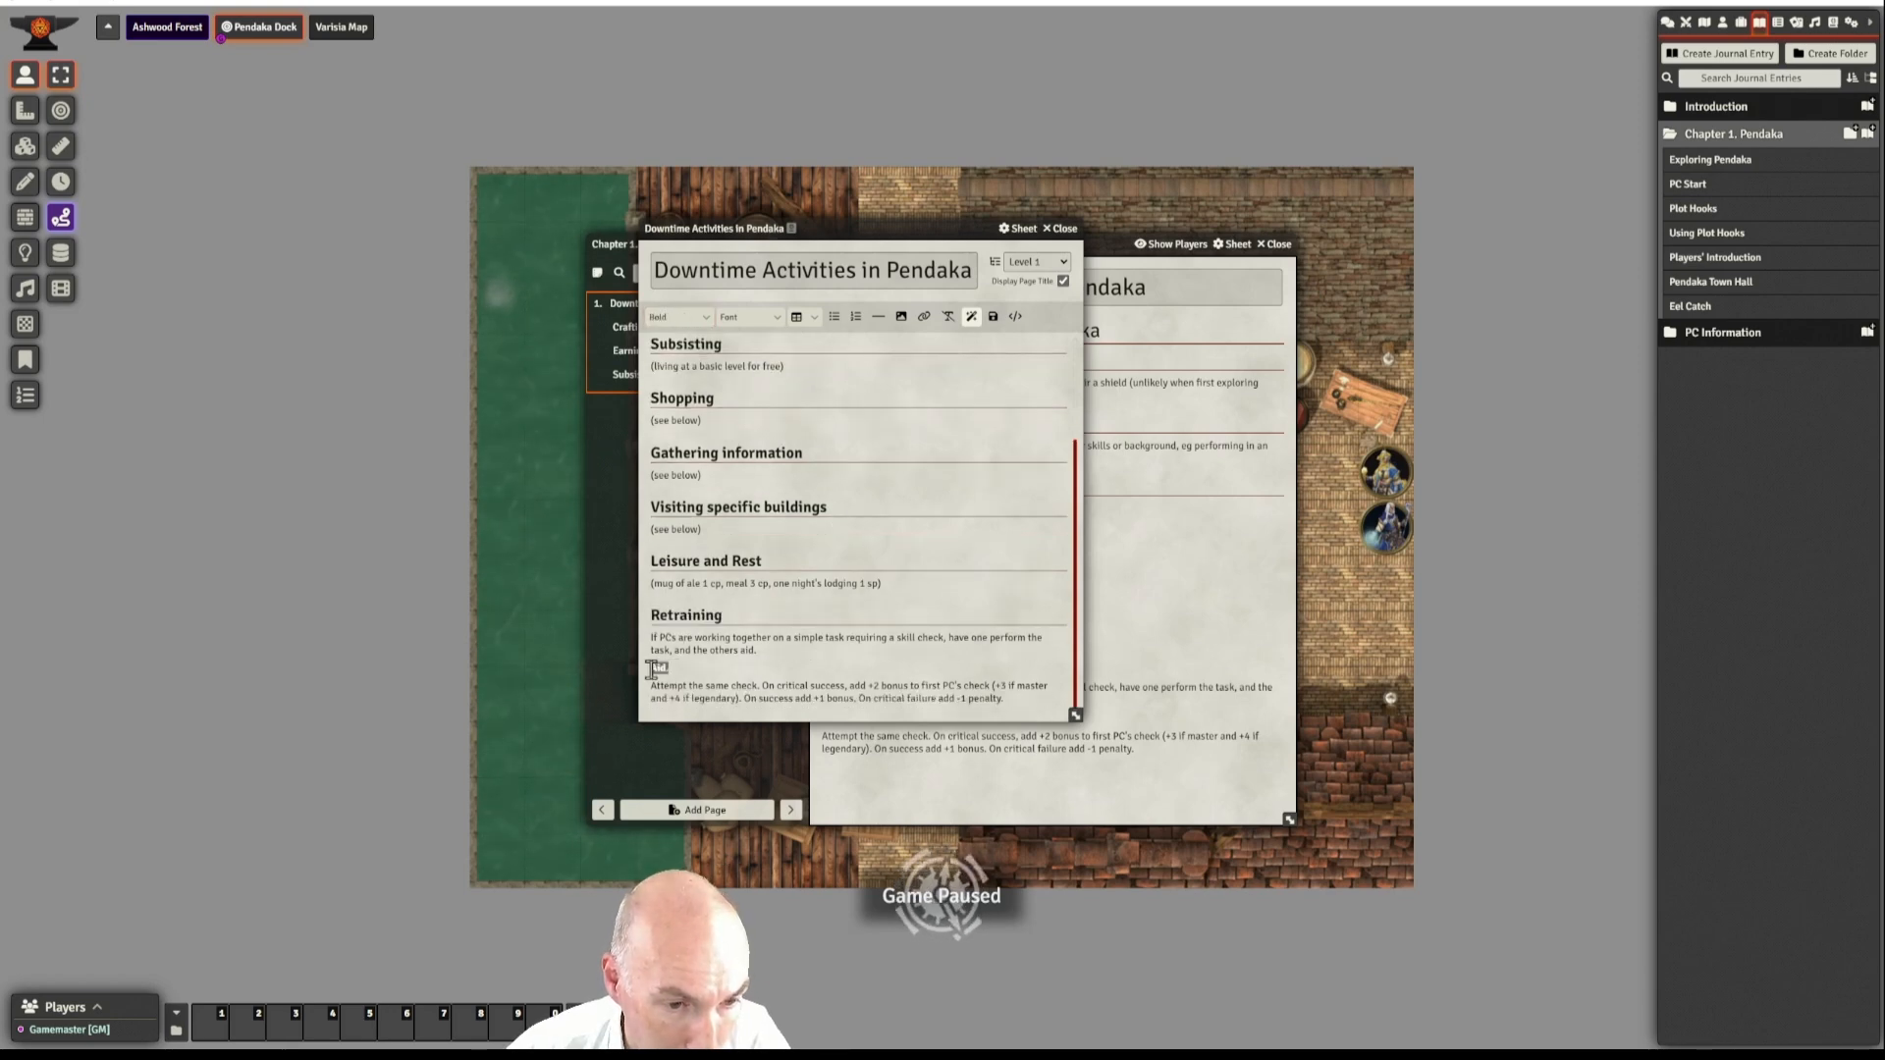
pyautogui.click(694, 316)
pyautogui.moveTo(678, 341)
pyautogui.click(744, 364)
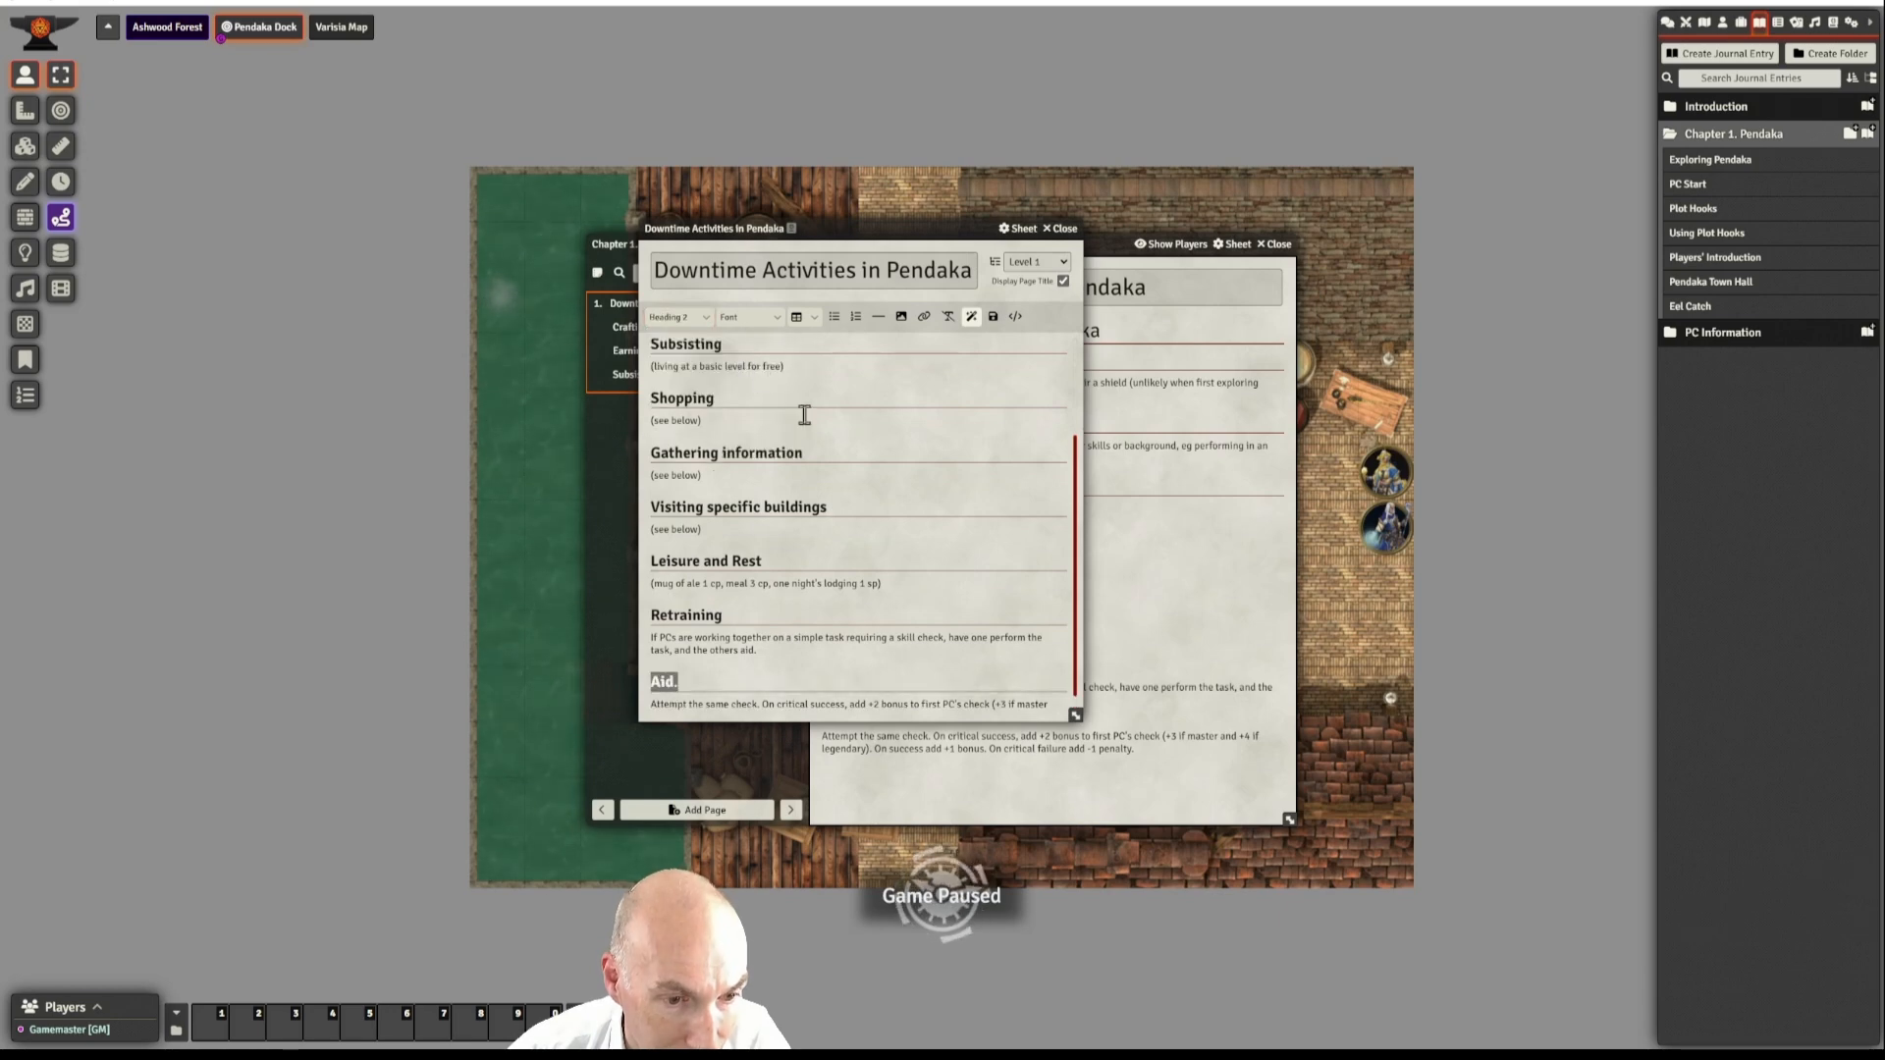
pyautogui.scroll(-1, 895, 464)
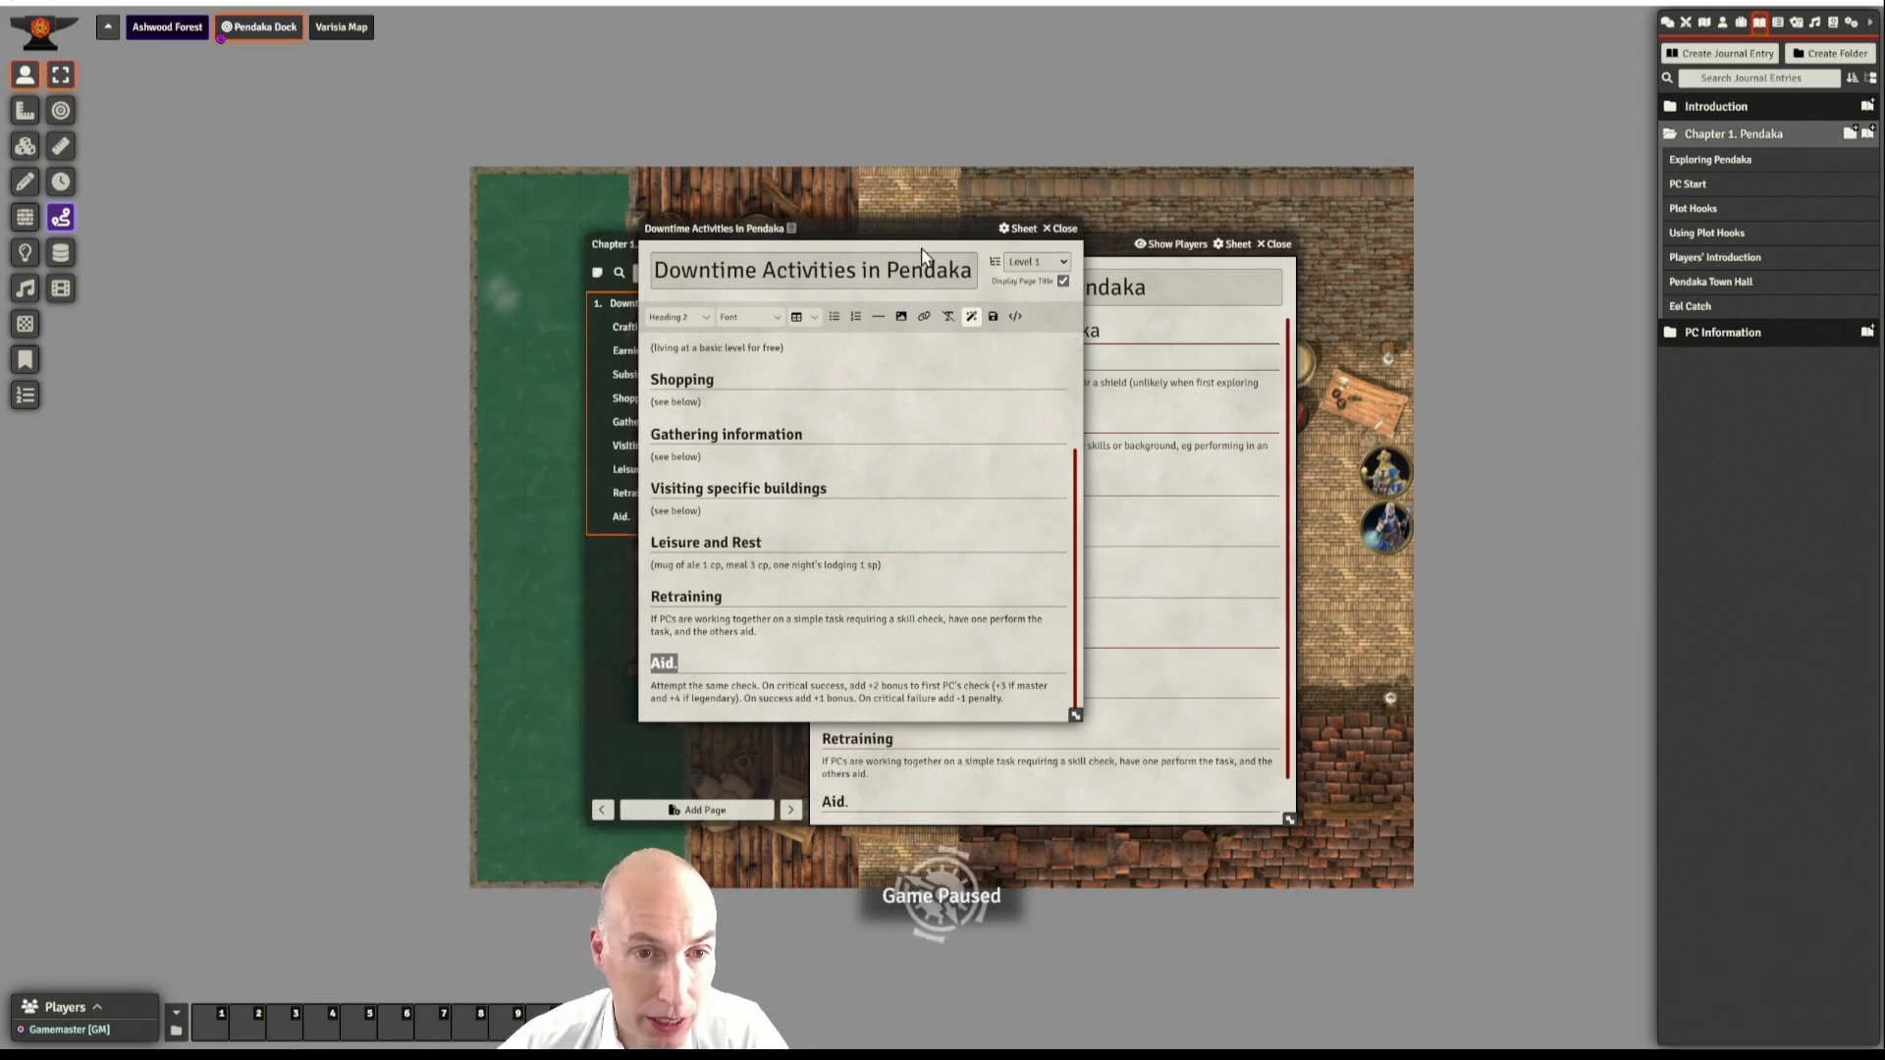
# - Close the Downtime Activities in Pendaka page editor and review the formatted page in the Exploring Pendaka journal entry
pyautogui.moveTo(922, 230)
pyautogui.mouseDown()
pyautogui.moveTo(957, 226)
pyautogui.moveTo(935, 207)
pyautogui.mouseUp()
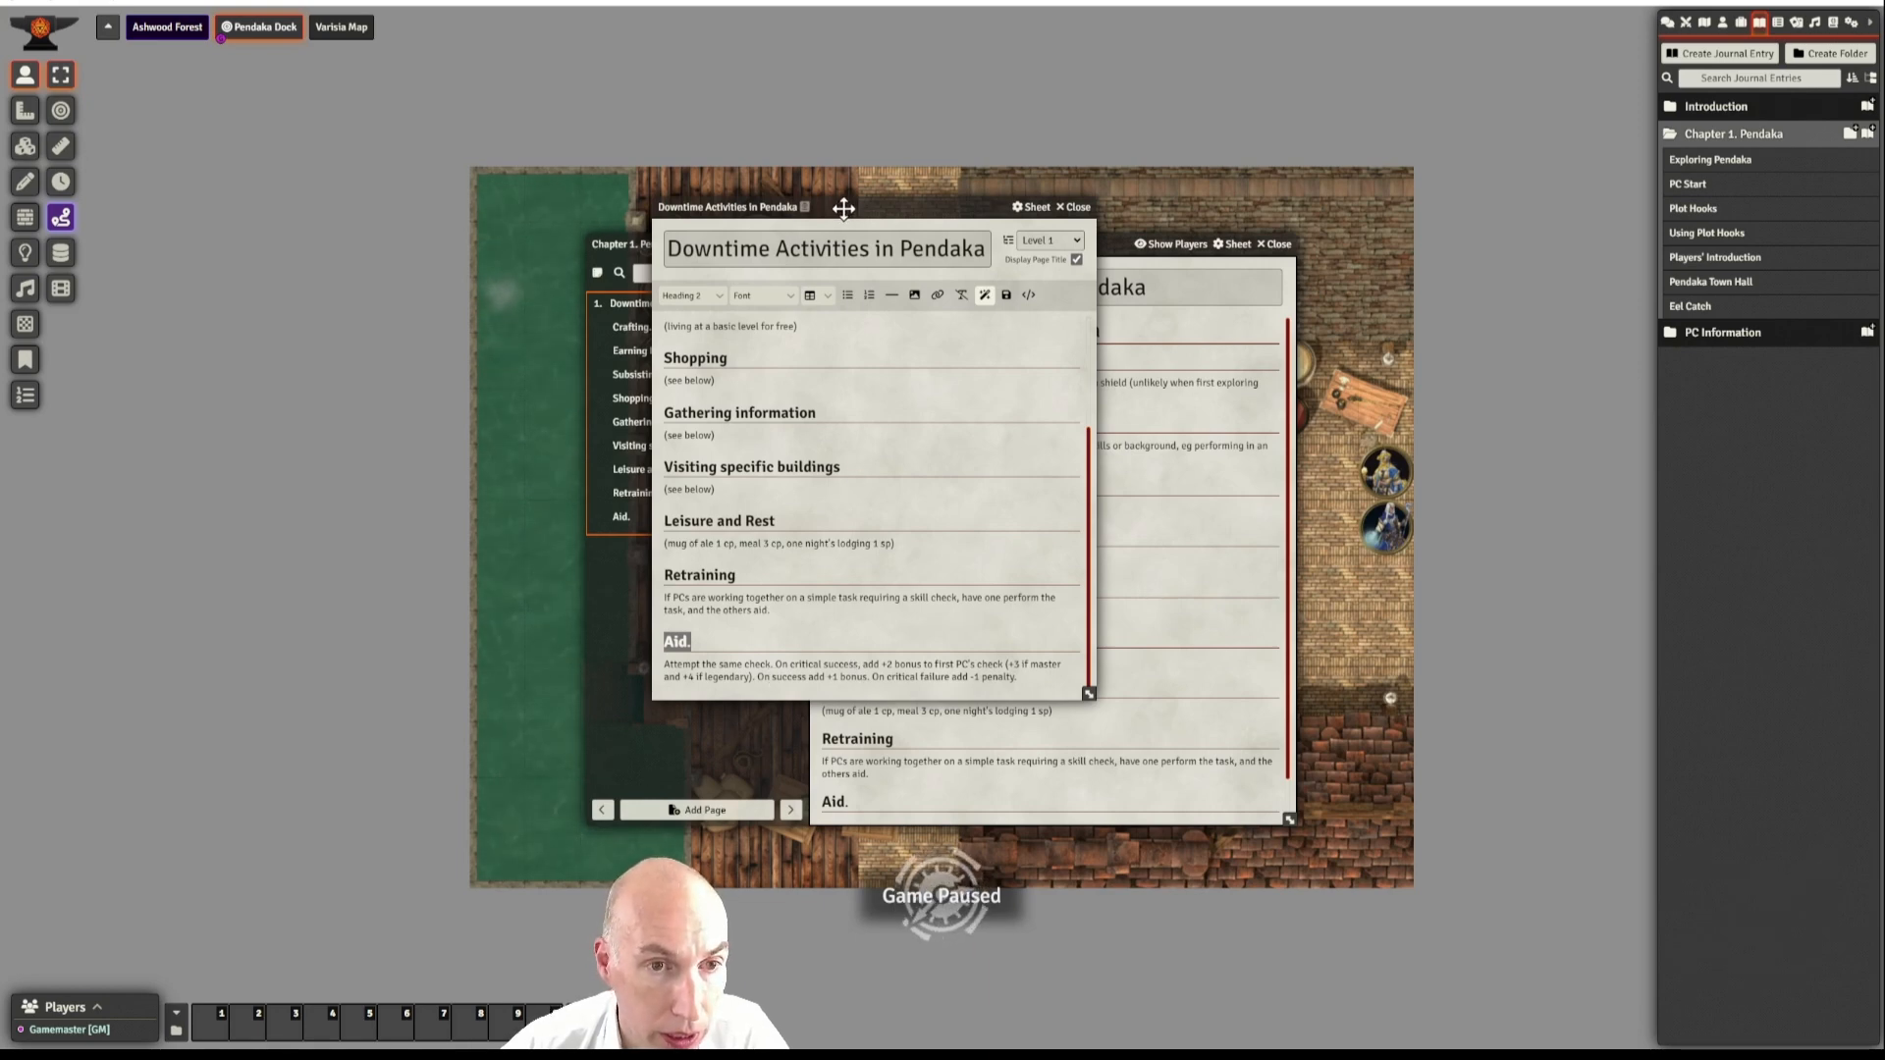
pyautogui.moveTo(846, 208); pyautogui.dragTo(812, 211)
pyautogui.click(1042, 210)
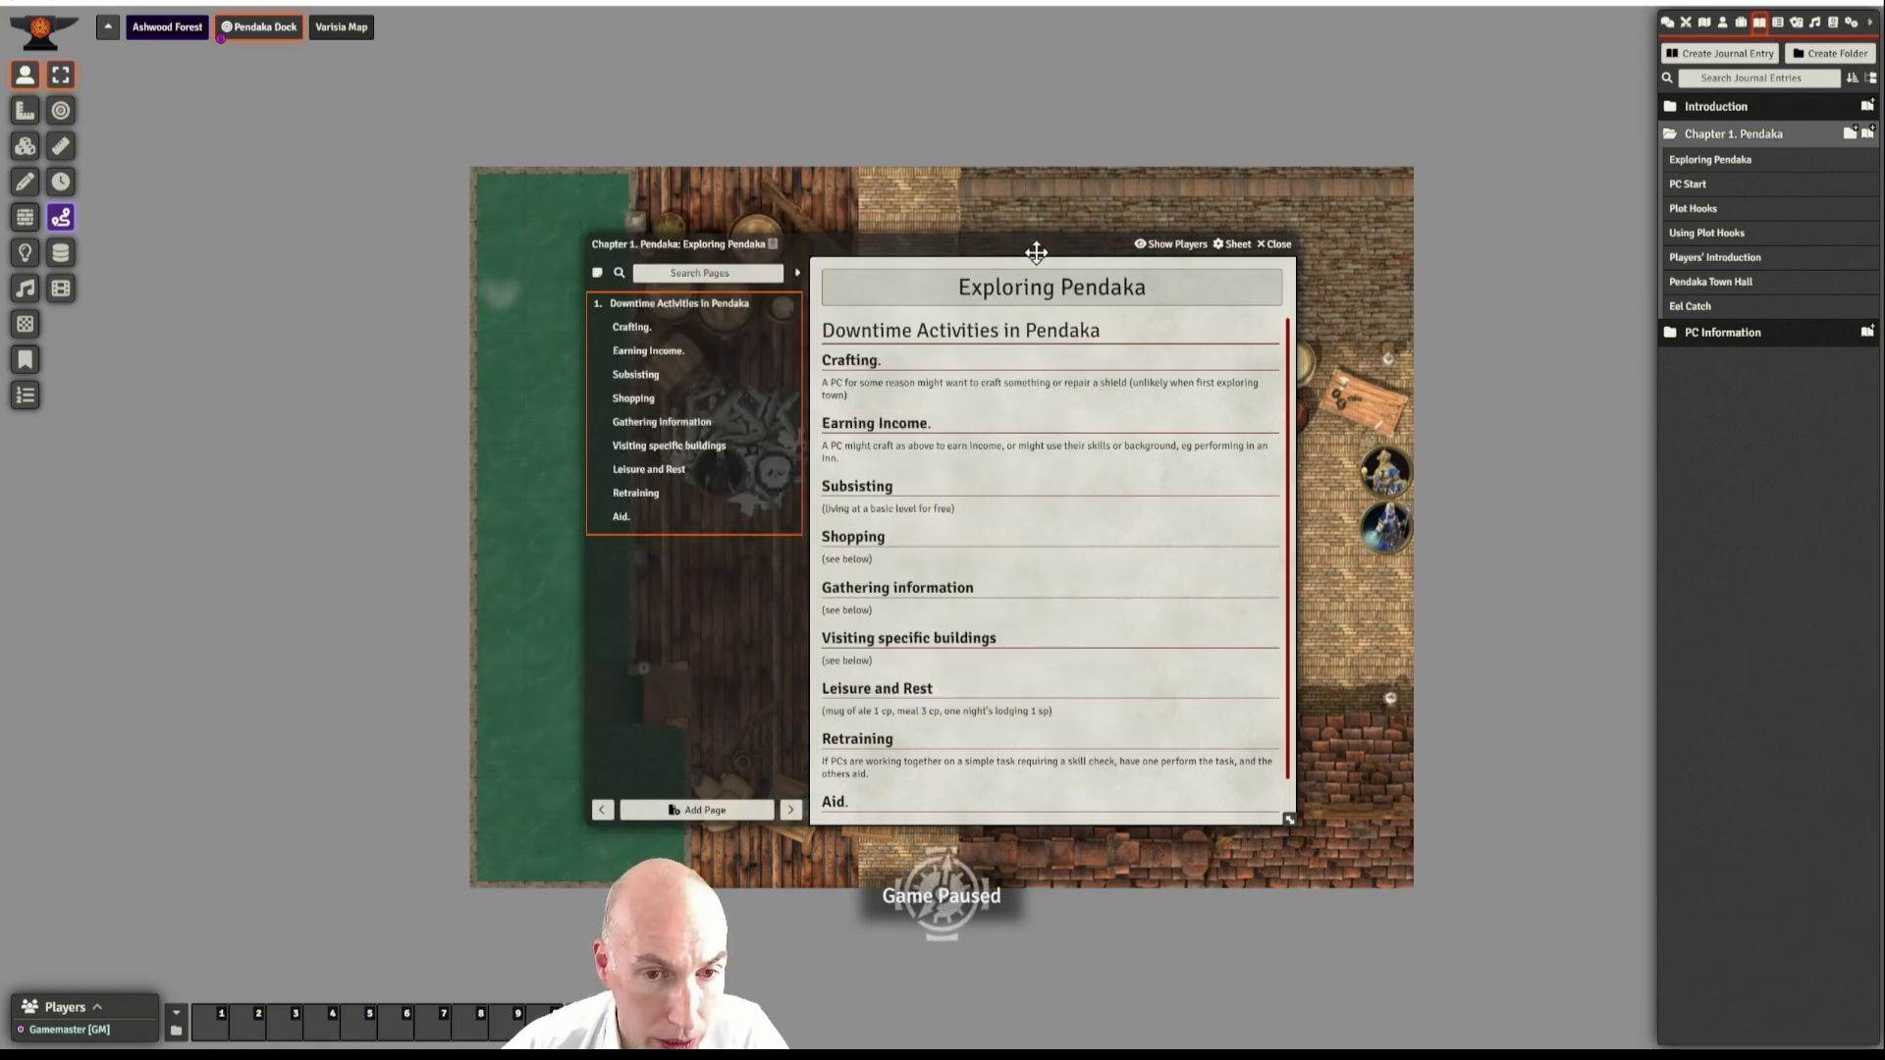
pyautogui.scroll(-1, 1102, 594)
pyautogui.scroll(-1, 1102, 601)
pyautogui.scroll(1, 1103, 601)
pyautogui.scroll(1, 1102, 601)
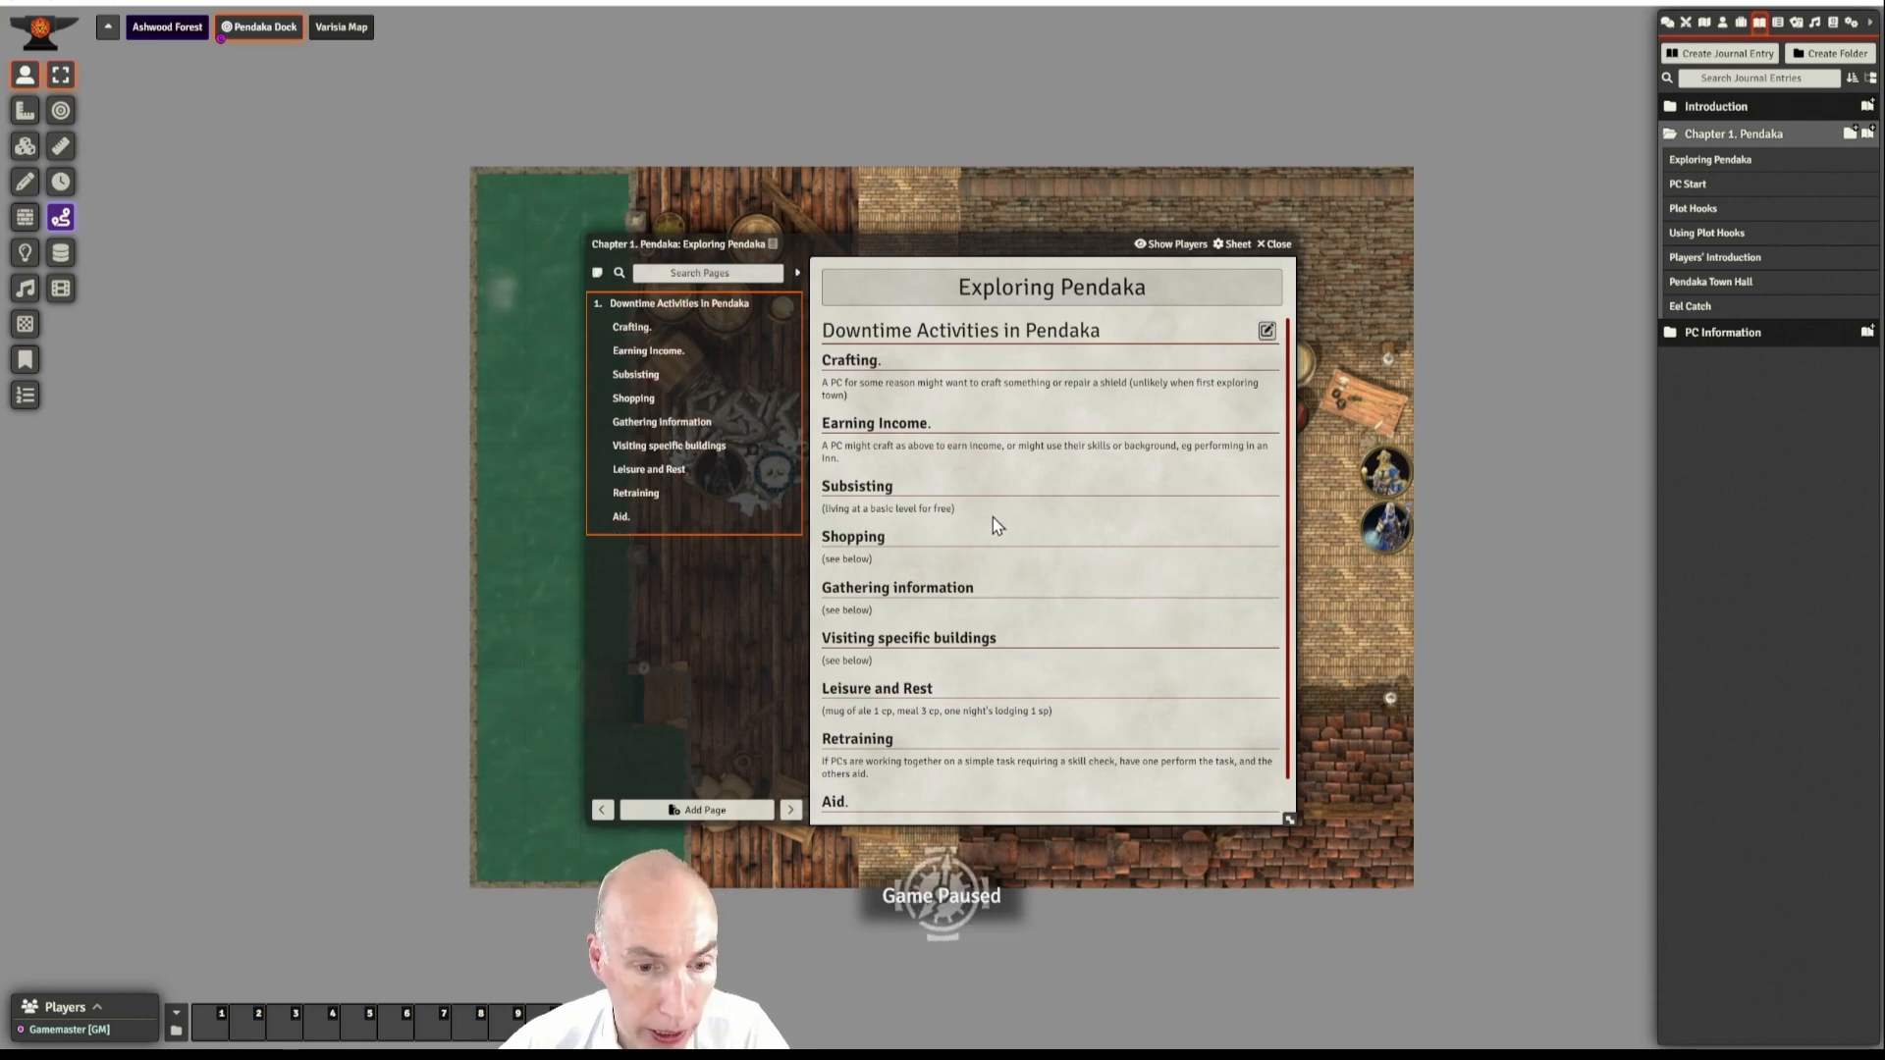
pyautogui.scroll(-1, 993, 535)
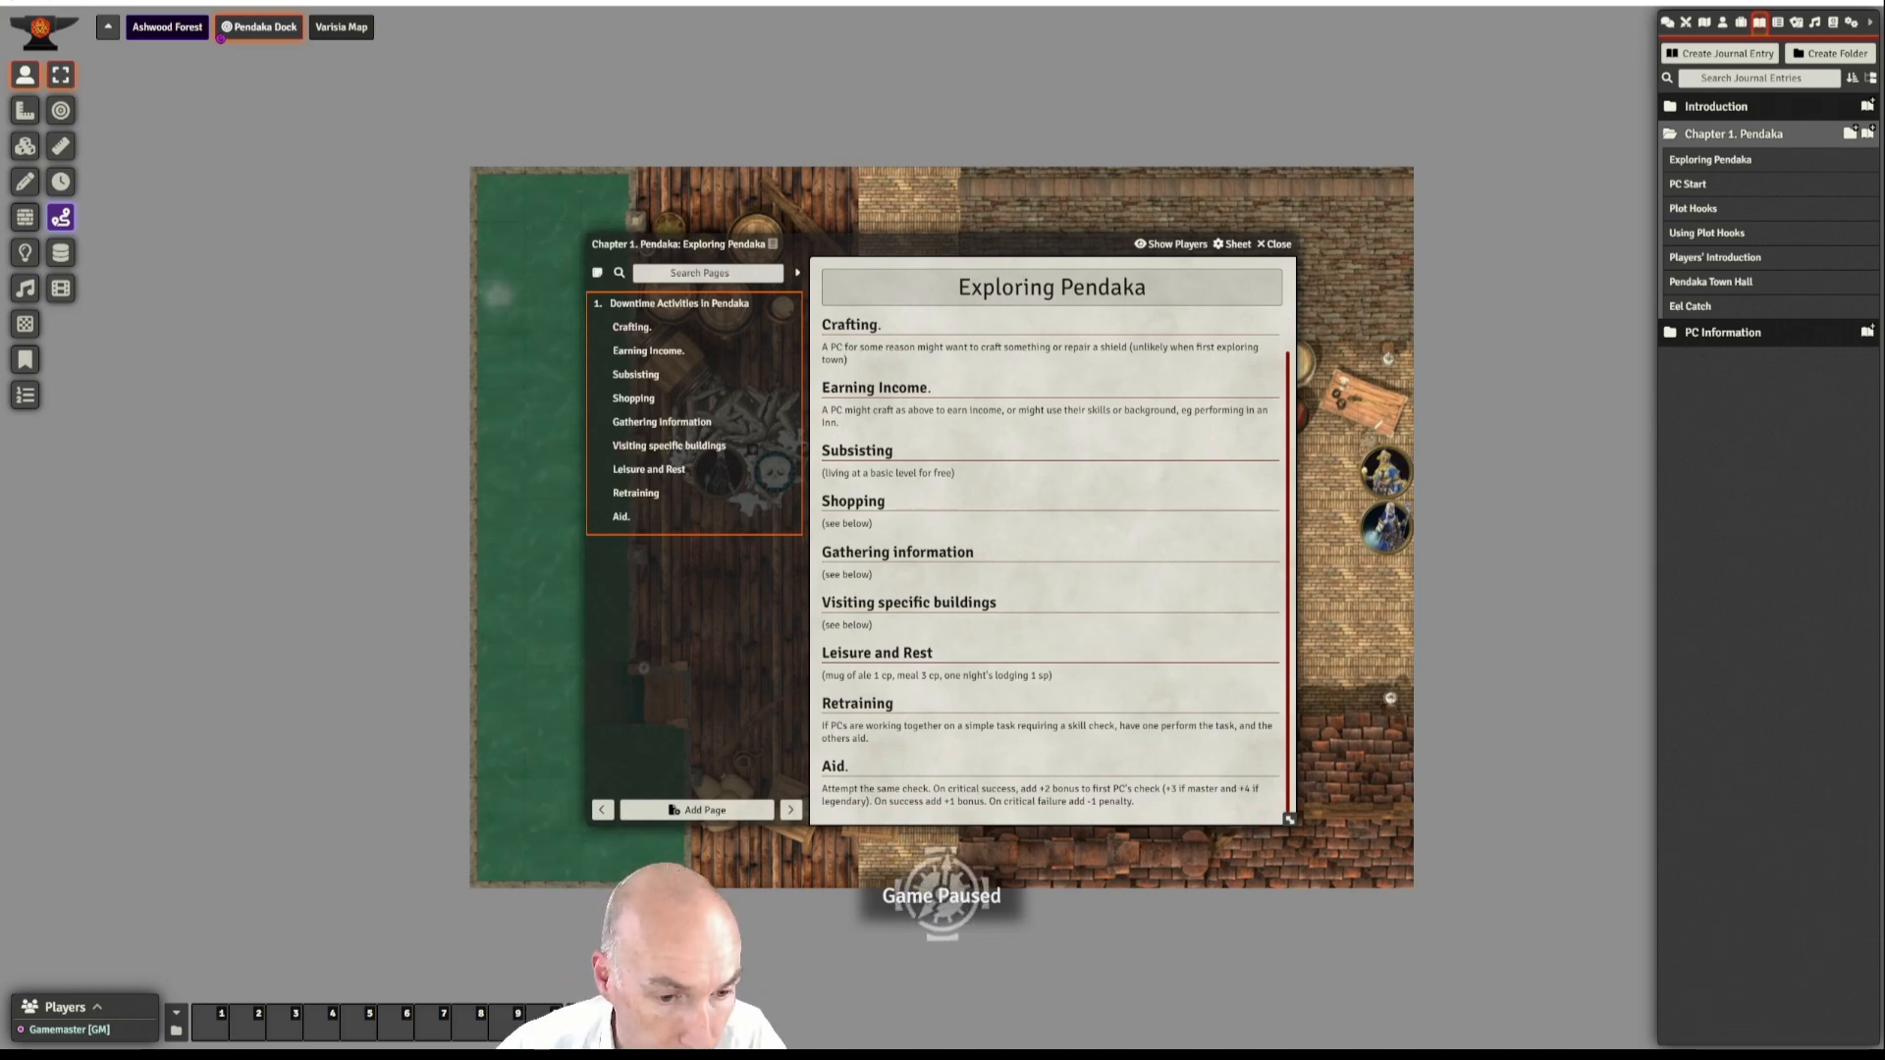
# - Add a text page named "Gathering Information in Pendaka" to the Exploring Pendaka journal entry
pyautogui.click(699, 810)
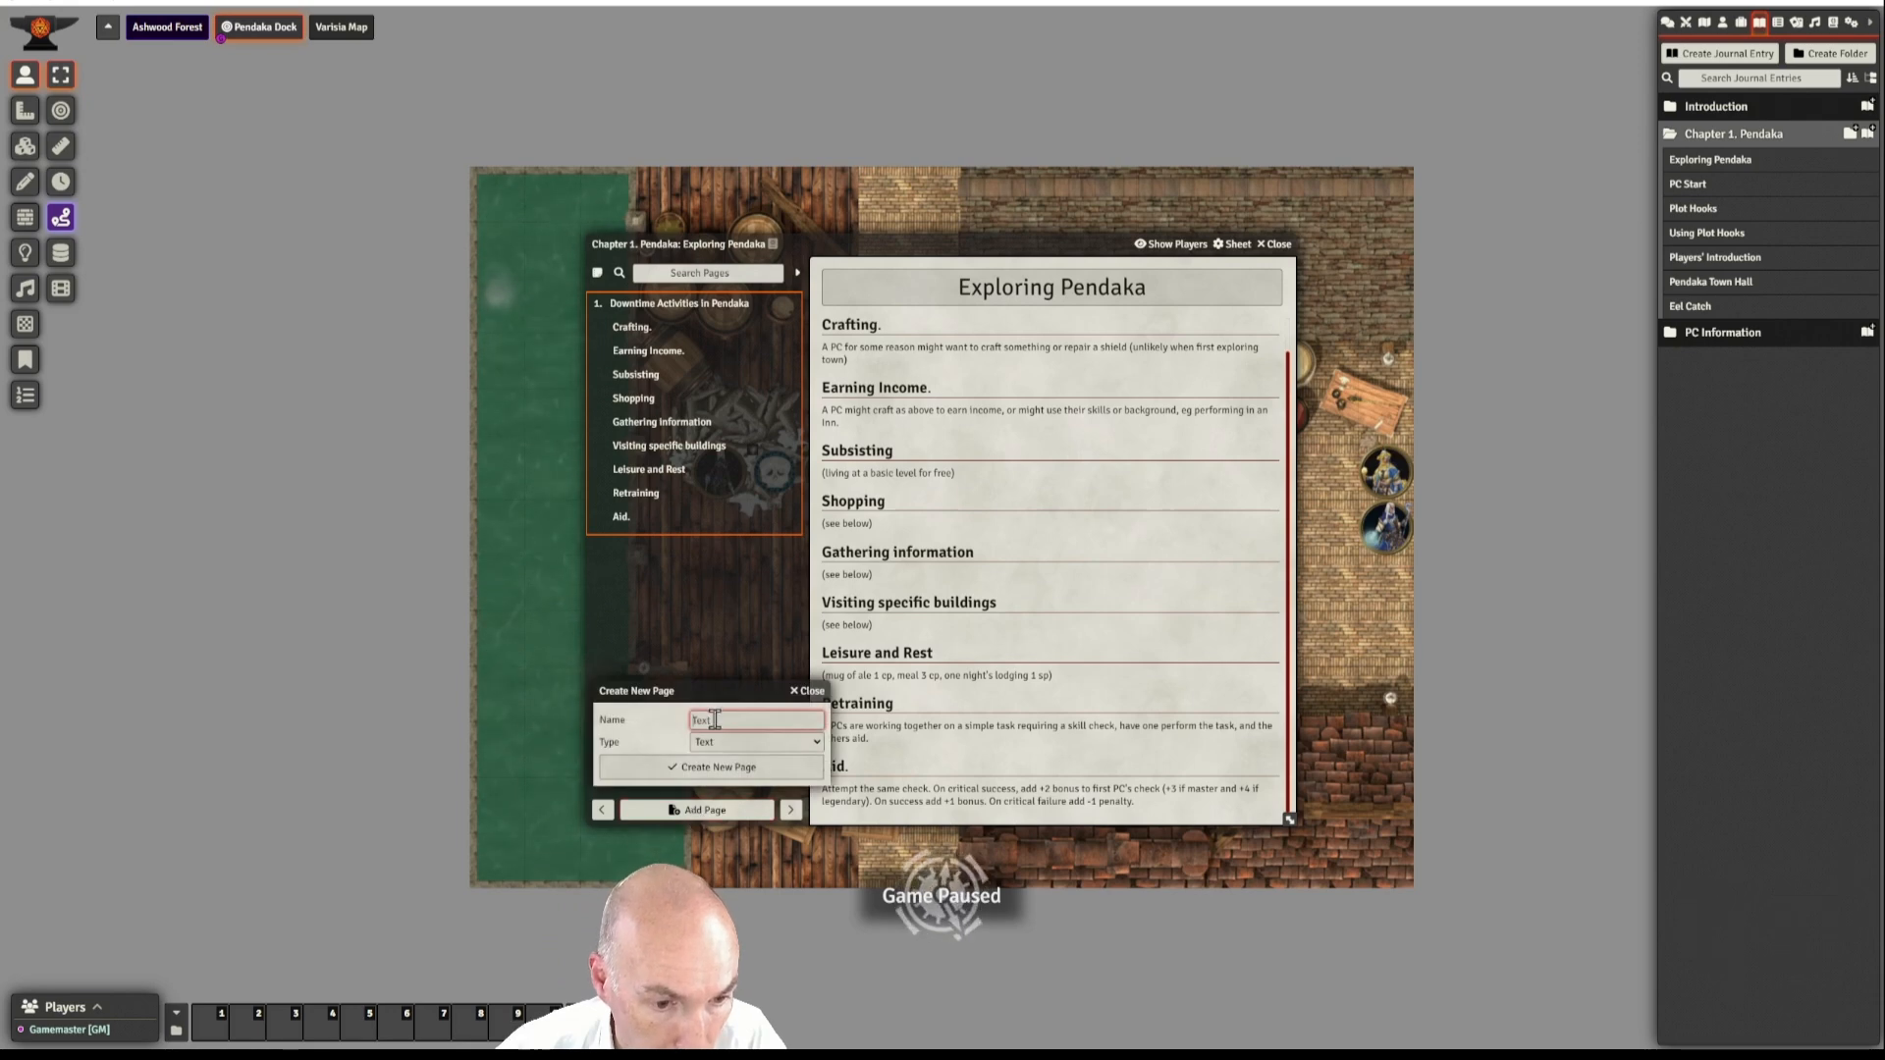
pyautogui.write('Ga')
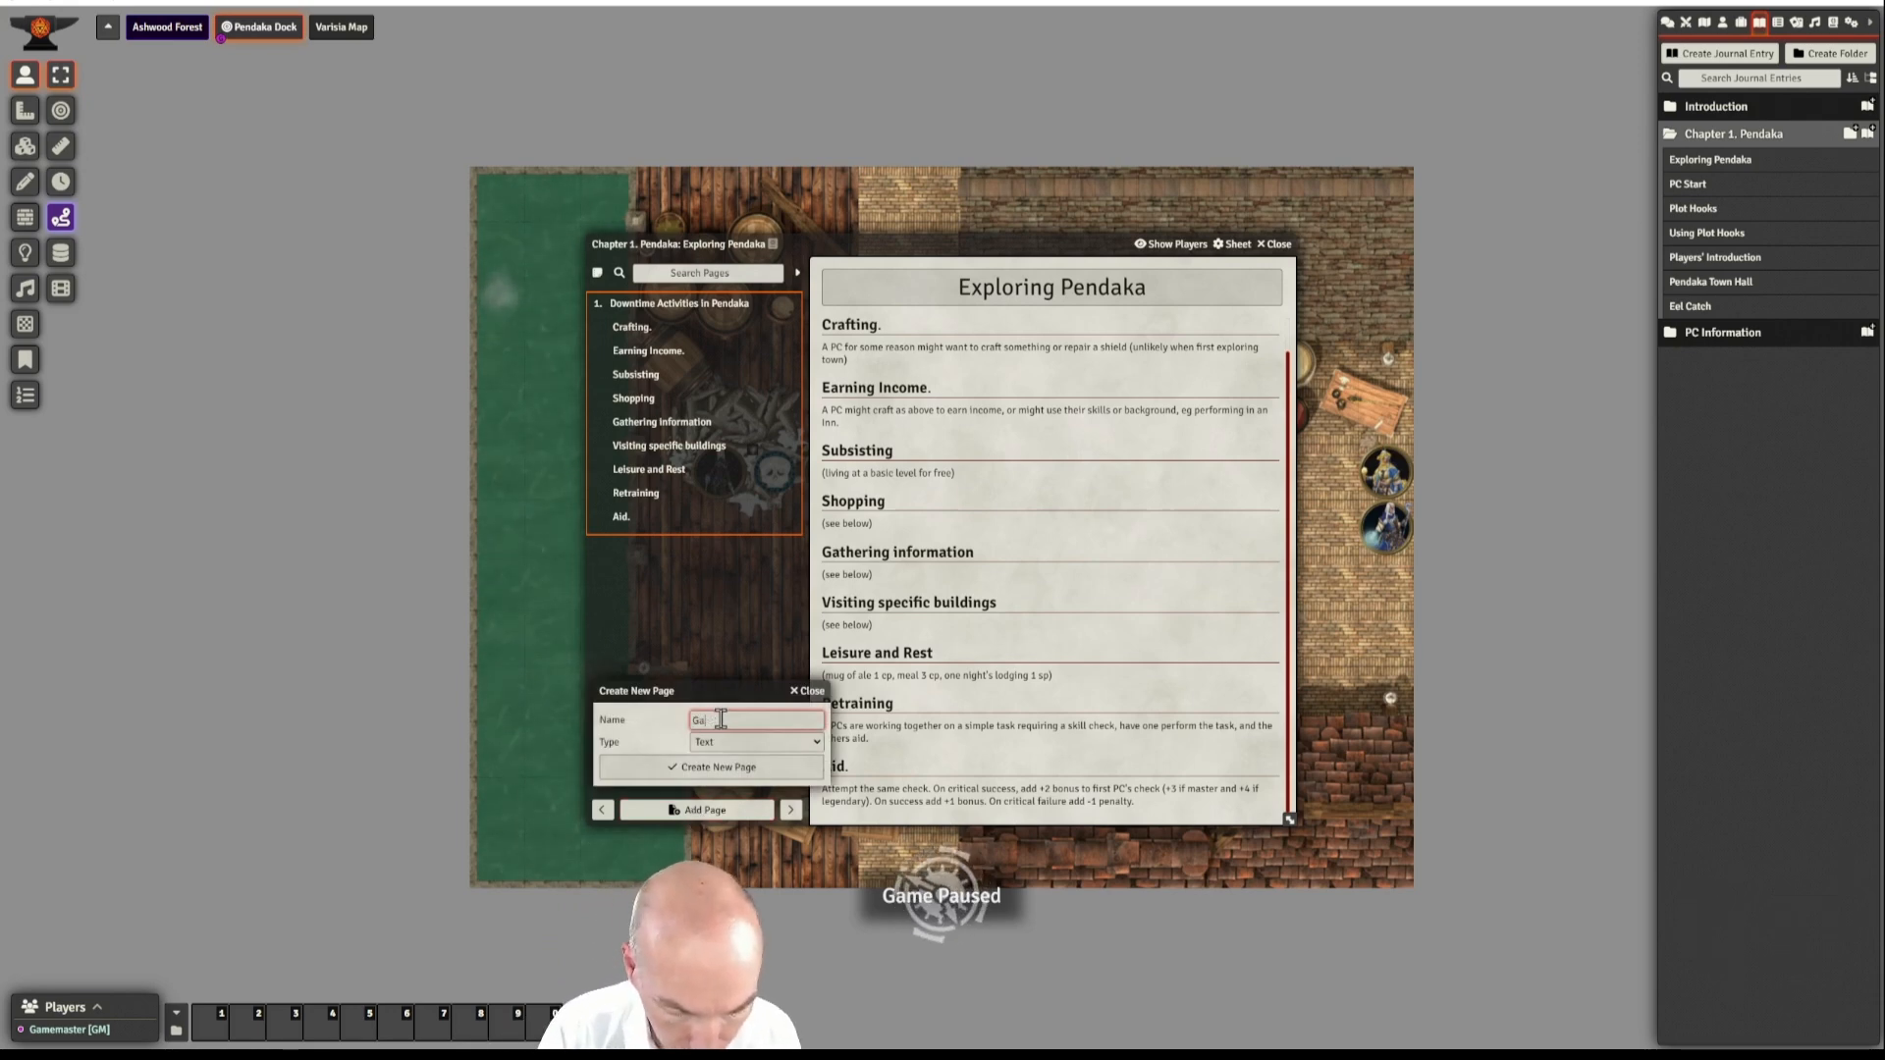
pyautogui.write('thering Information In')
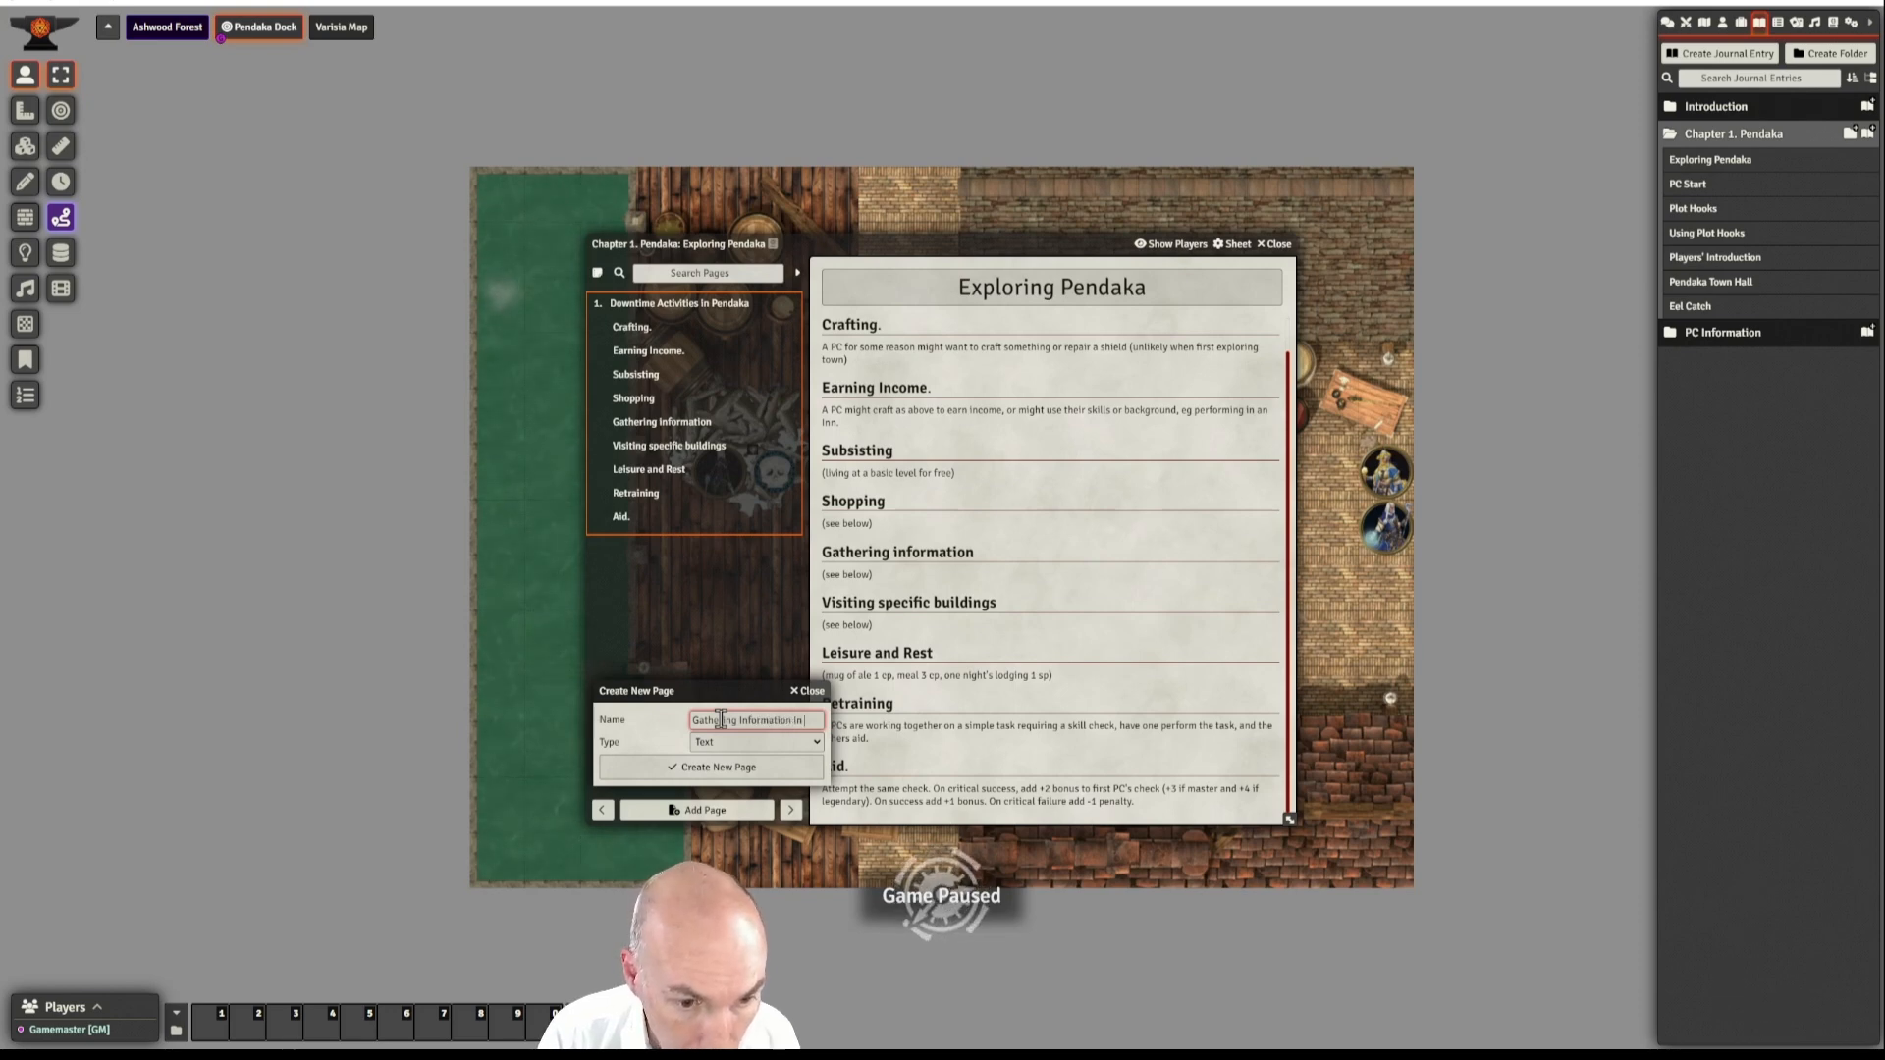
pyautogui.write(' Pendaka')
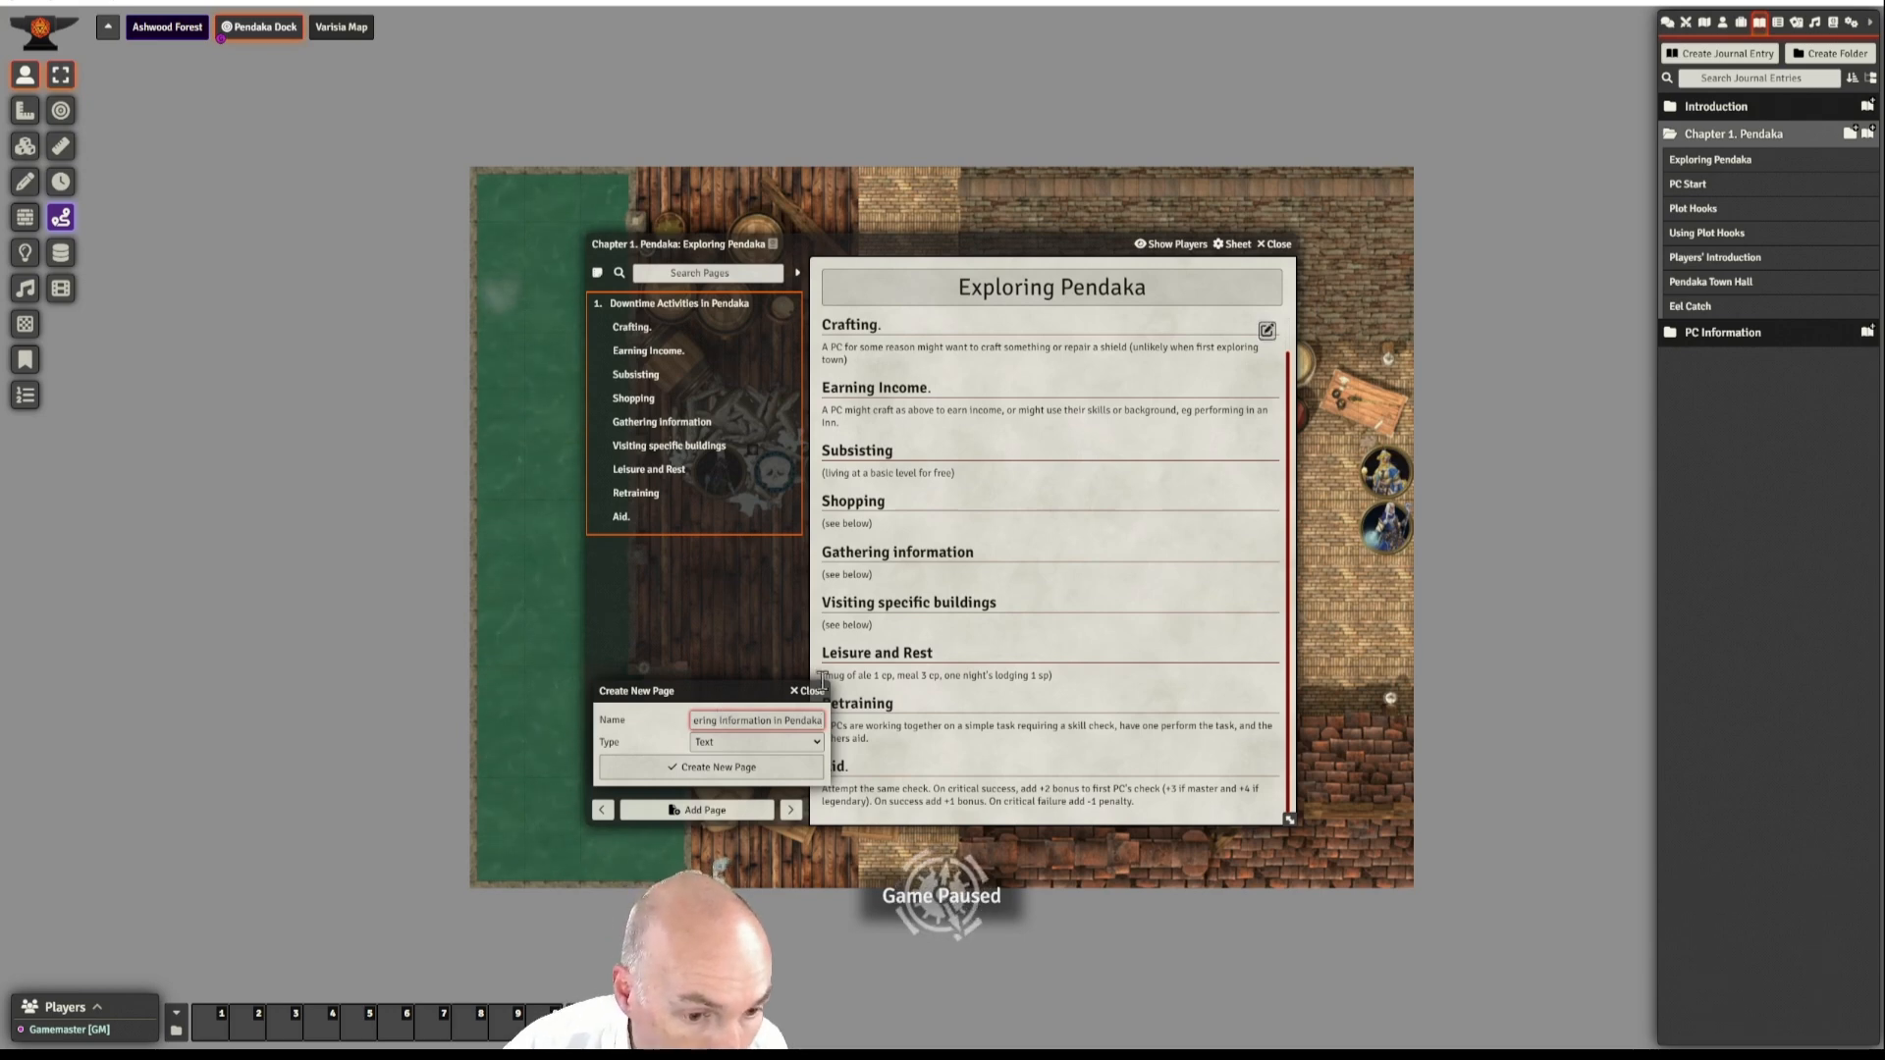
pyautogui.click(724, 771)
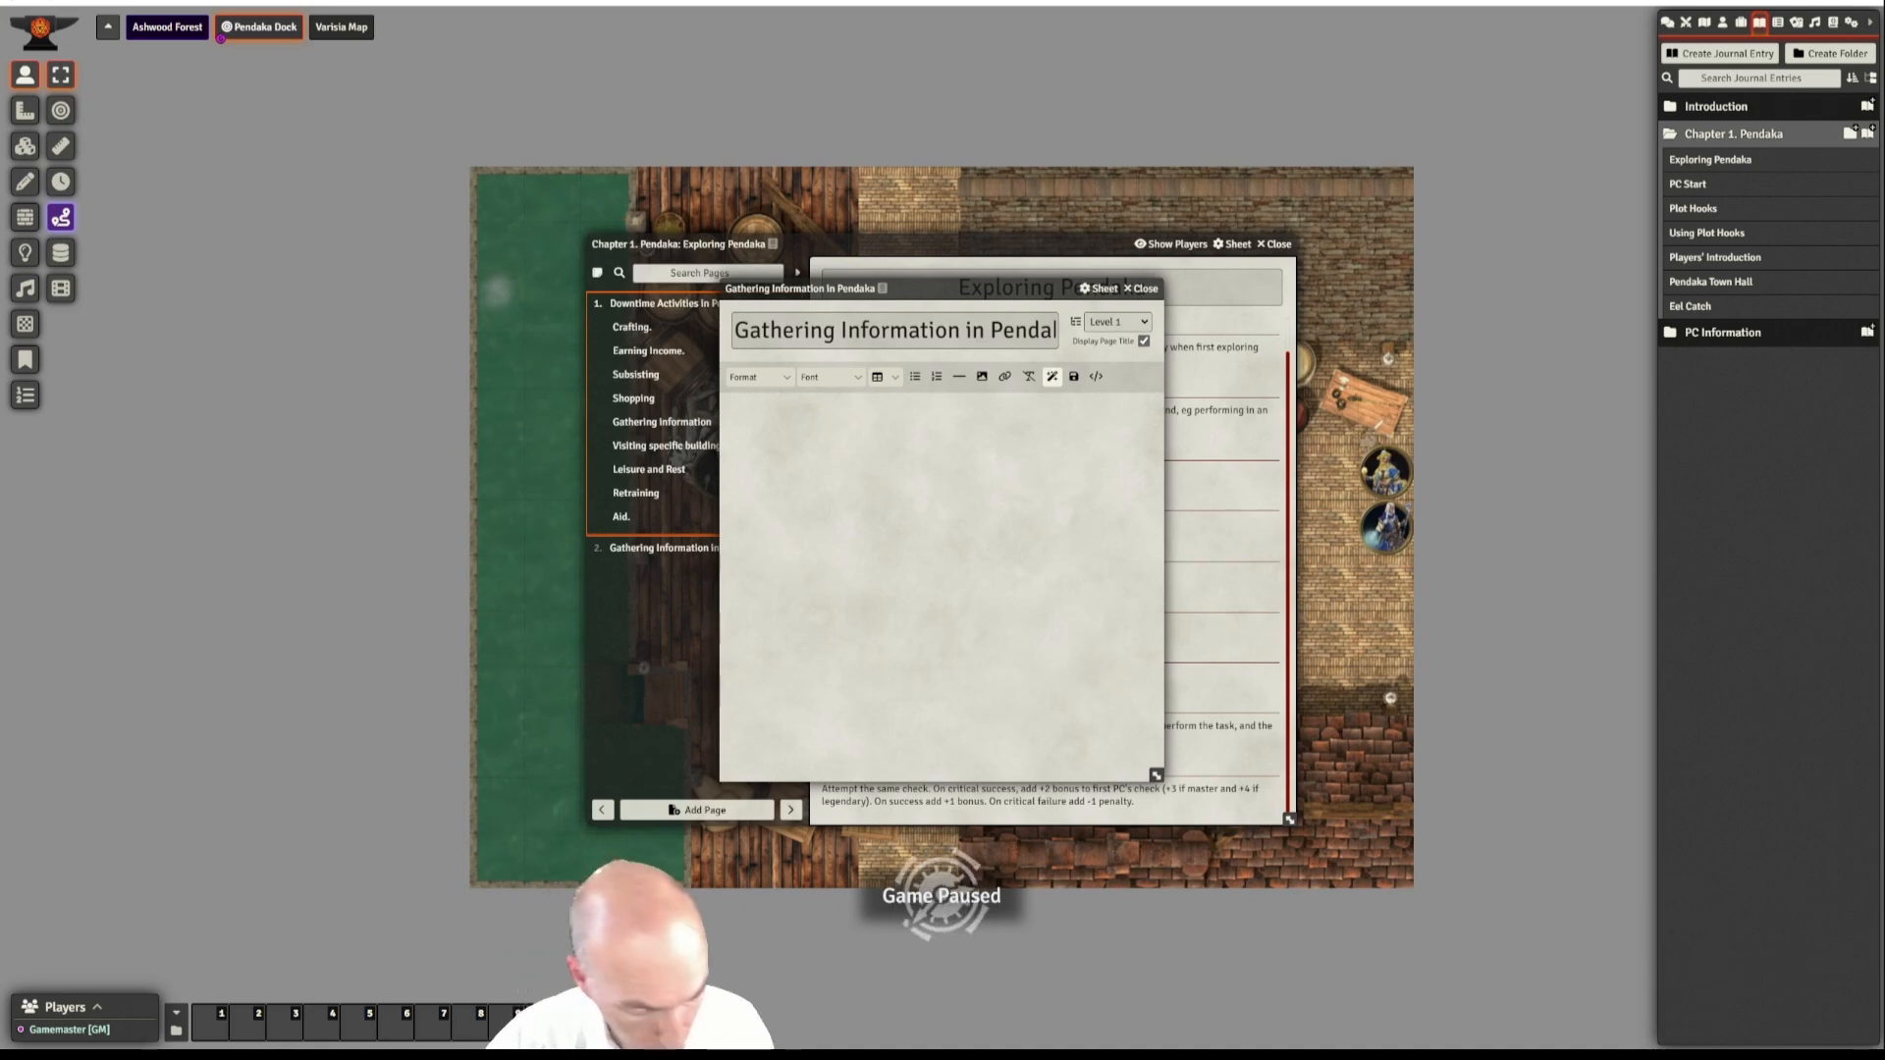
# - Paste the copied gathering-information text with its numbered rumours into the new page's body
pyautogui.click(905, 438)
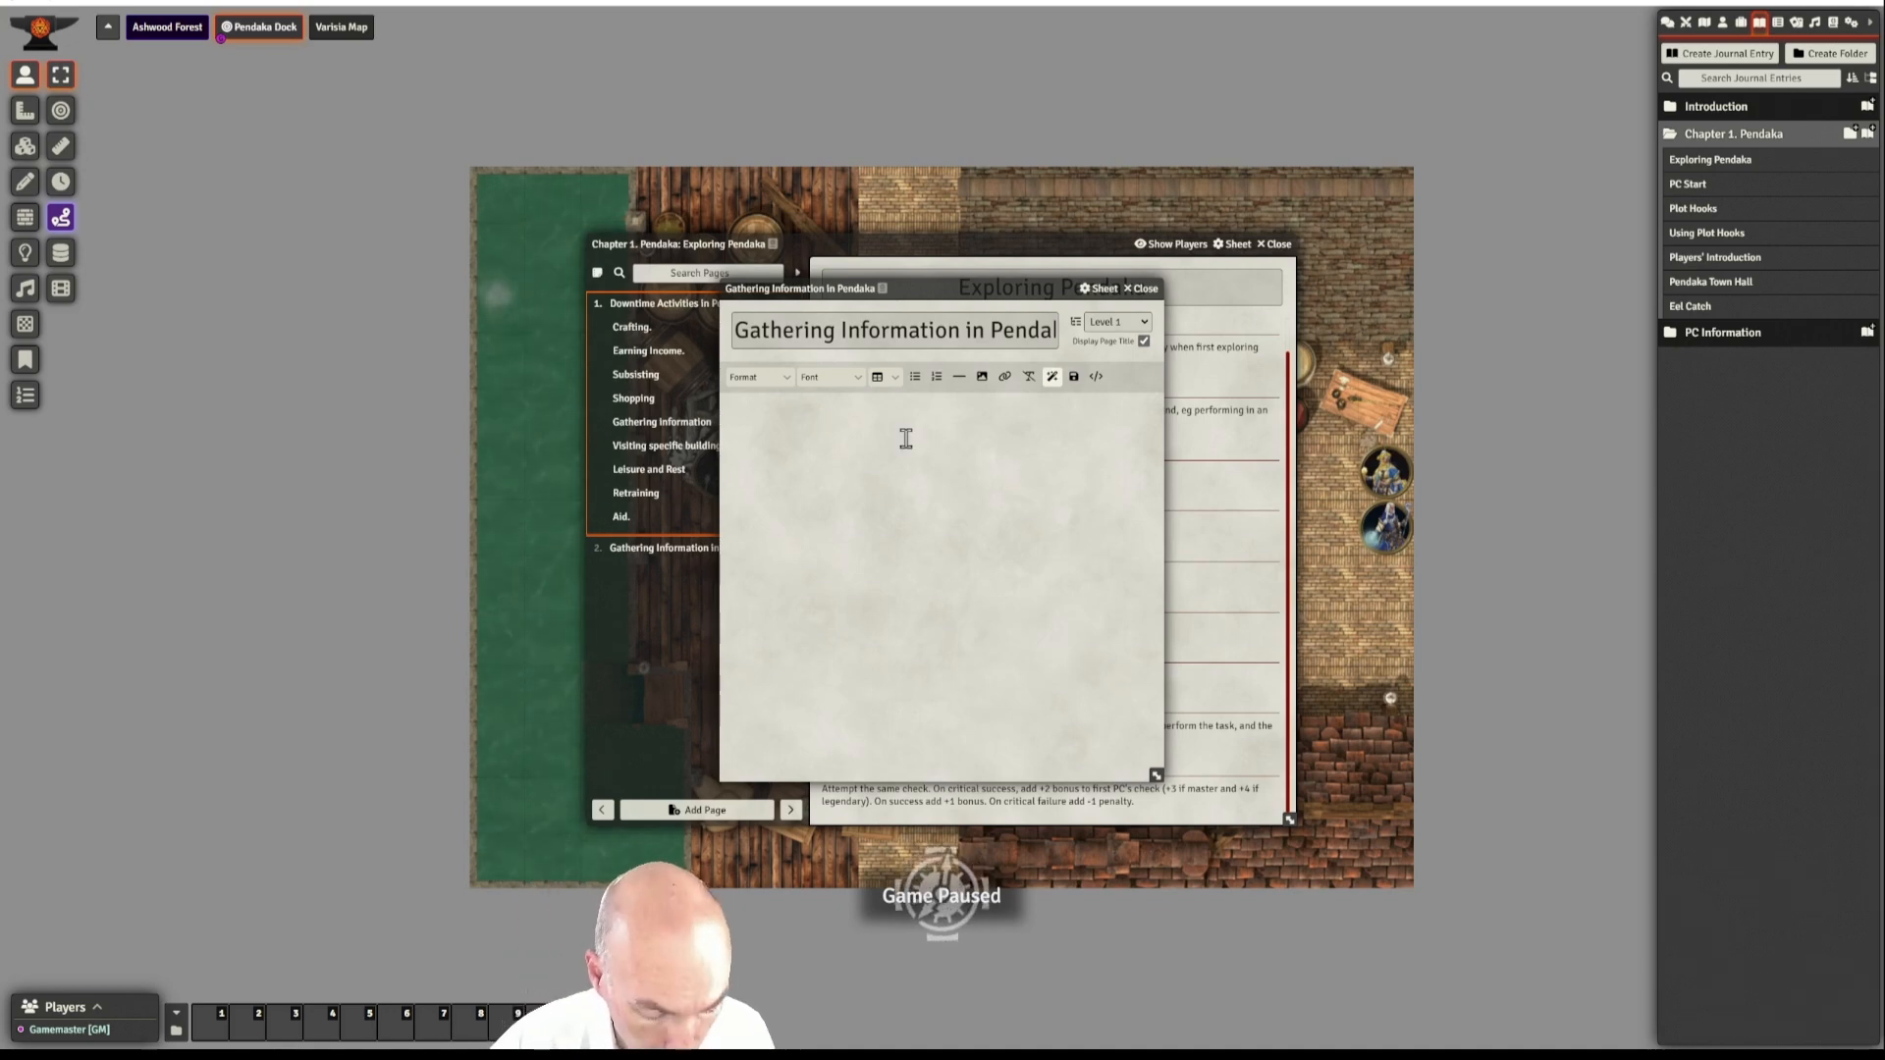
pyautogui.hotkey('ctrl', 'v')
pyautogui.scroll(2, 993, 522)
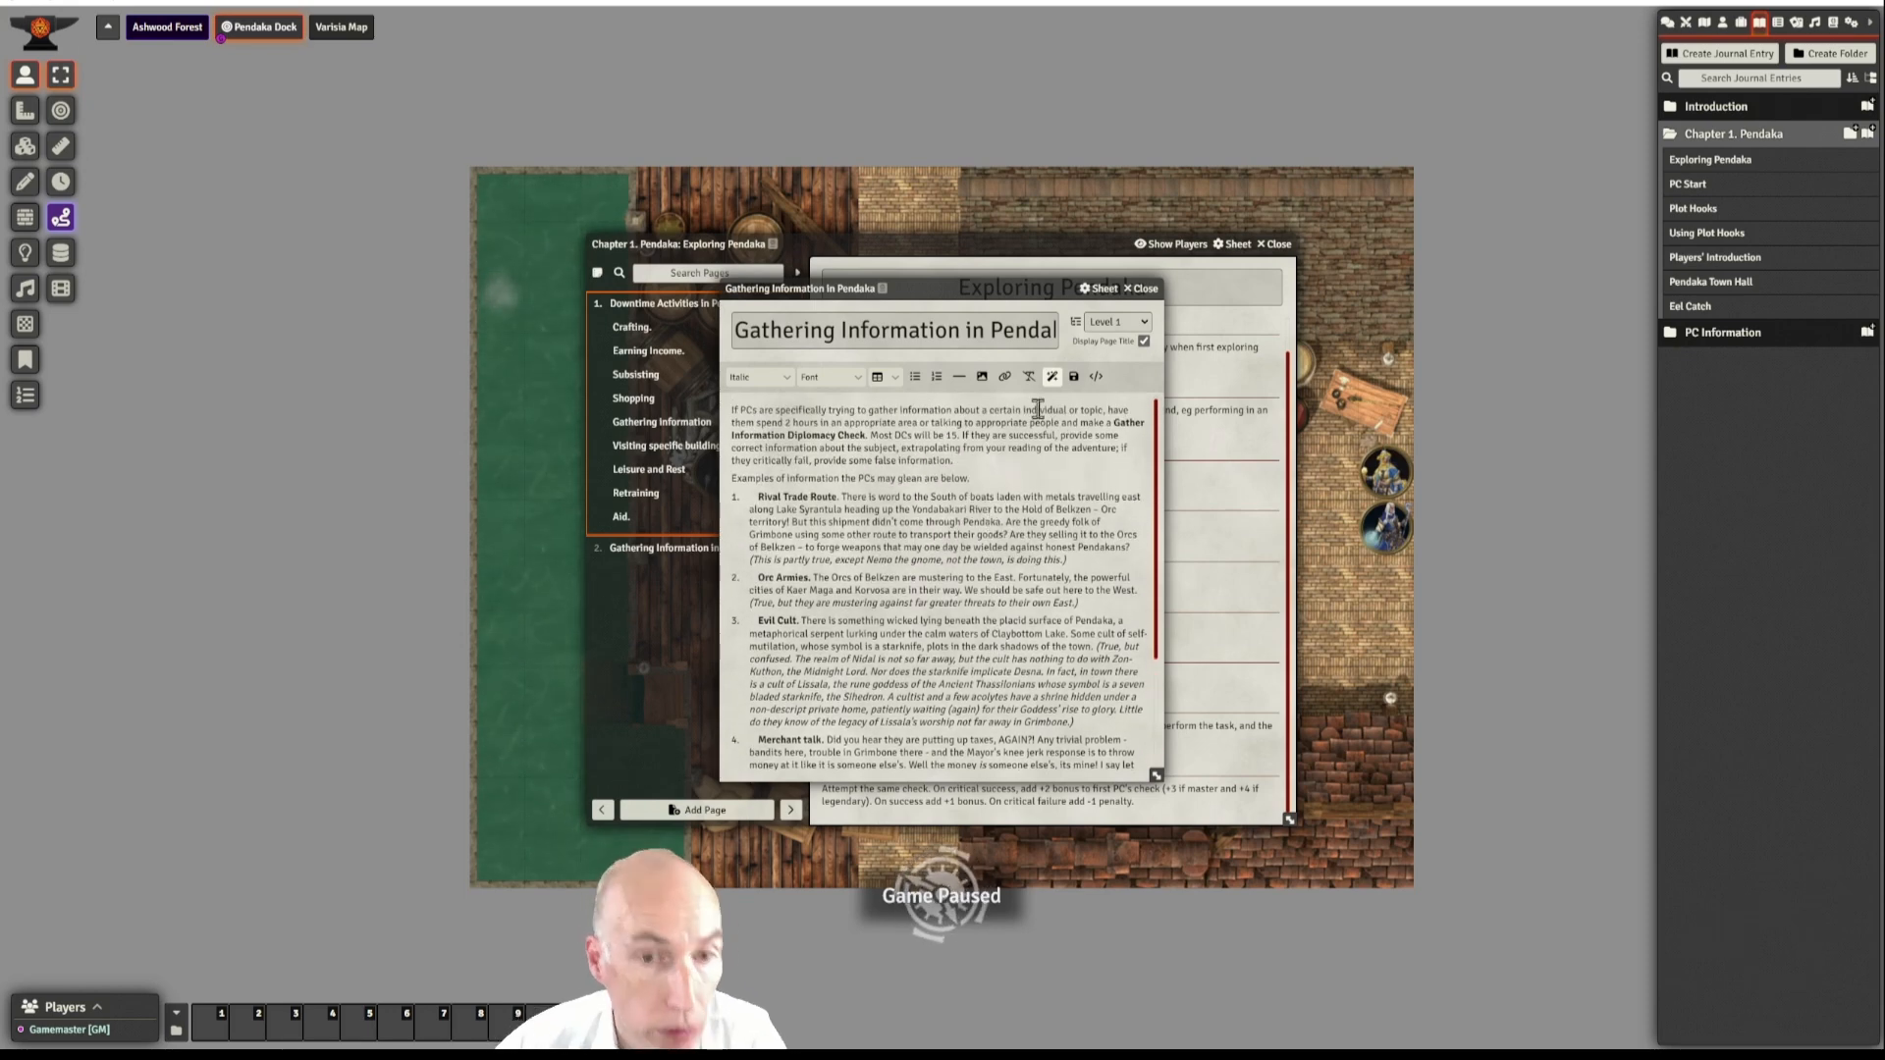
# - Move the page editor aside to uncover the journal's page list and review the pasted rumours from start to end
pyautogui.moveTo(919, 290); pyautogui.dragTo(953, 323)
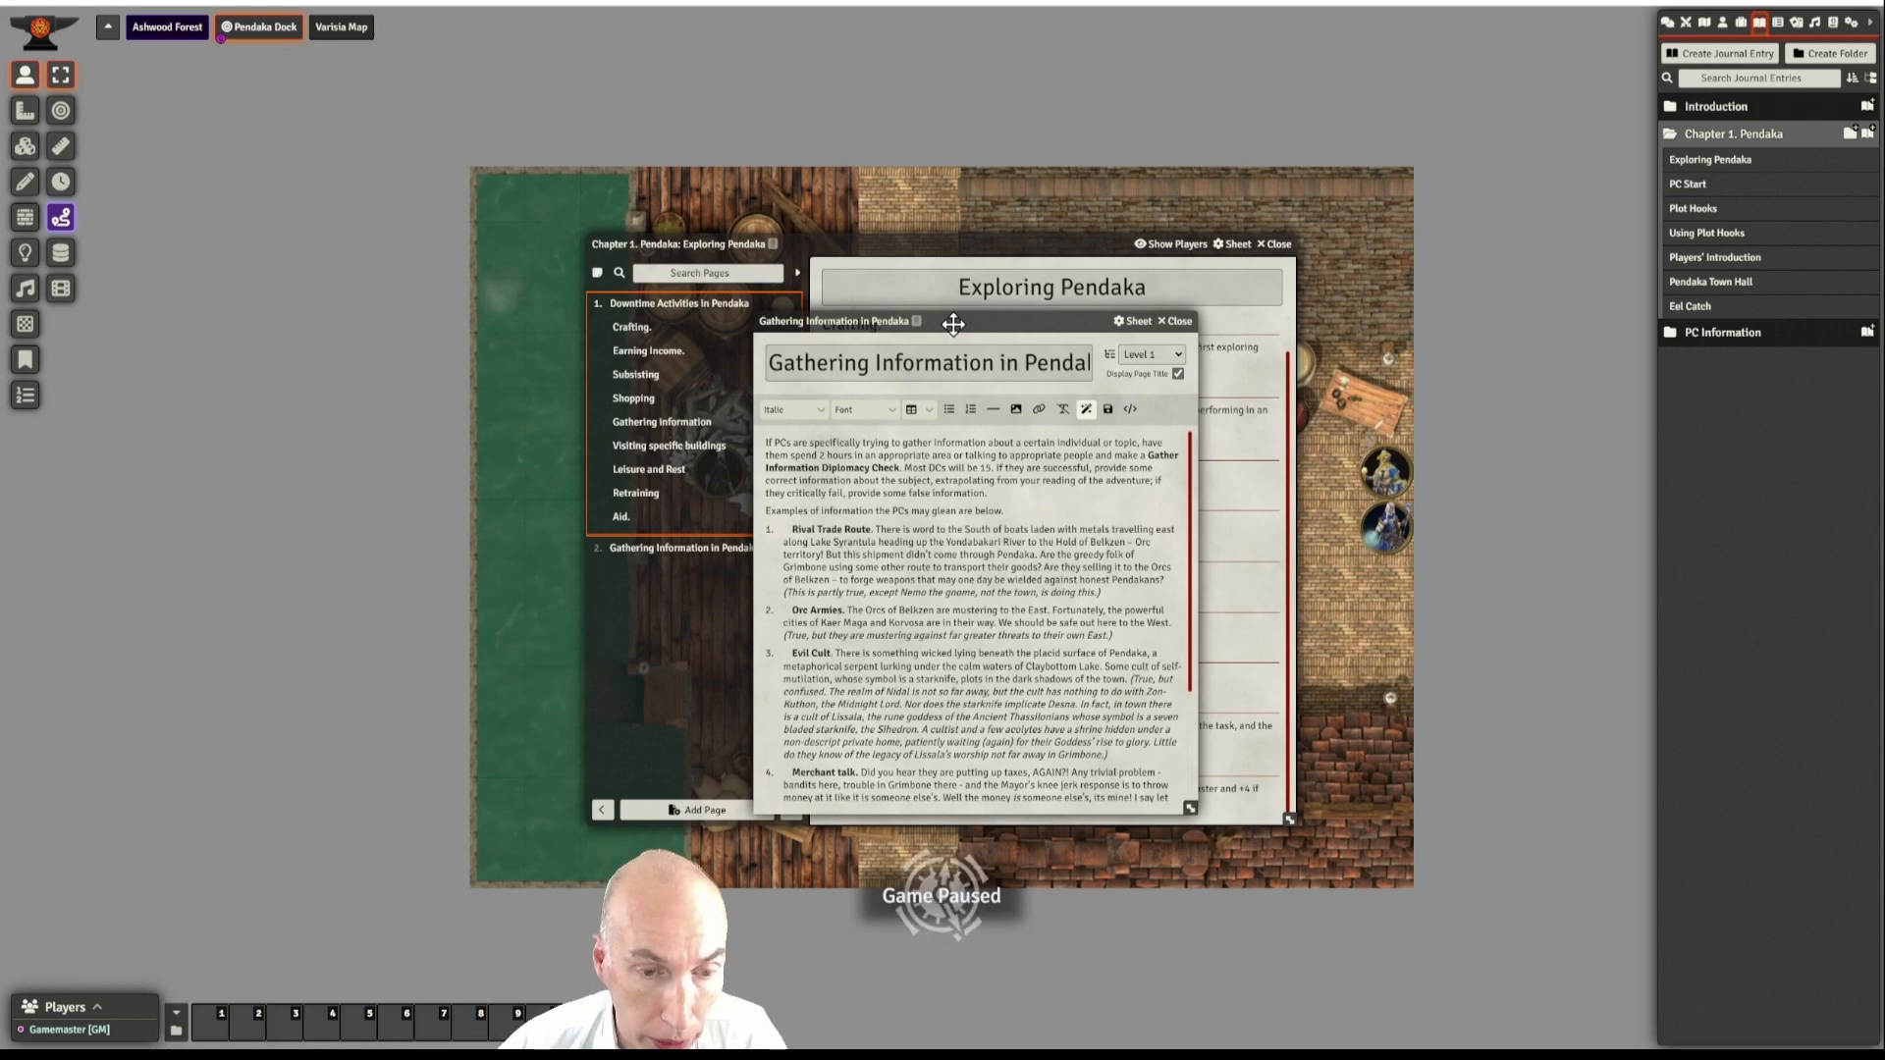
pyautogui.moveTo(968, 320); pyautogui.dragTo(1007, 307)
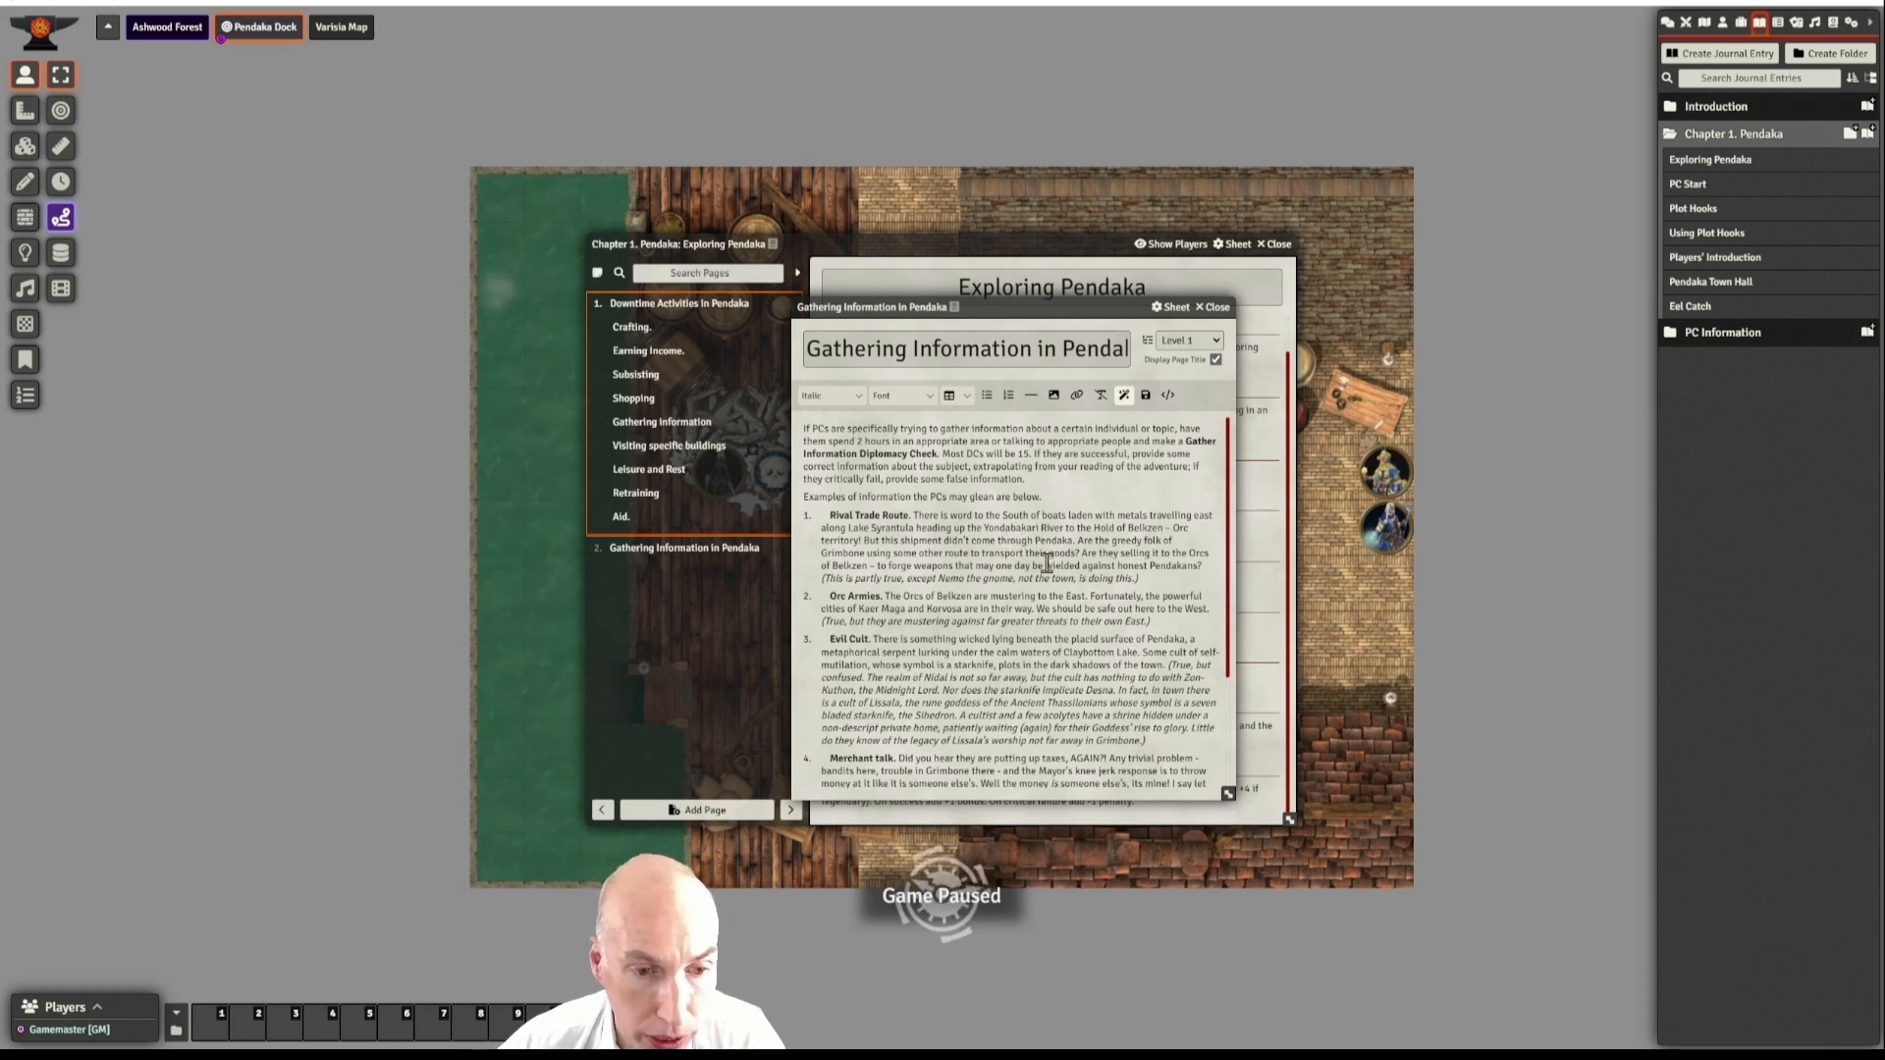
pyautogui.scroll(-3, 1047, 563)
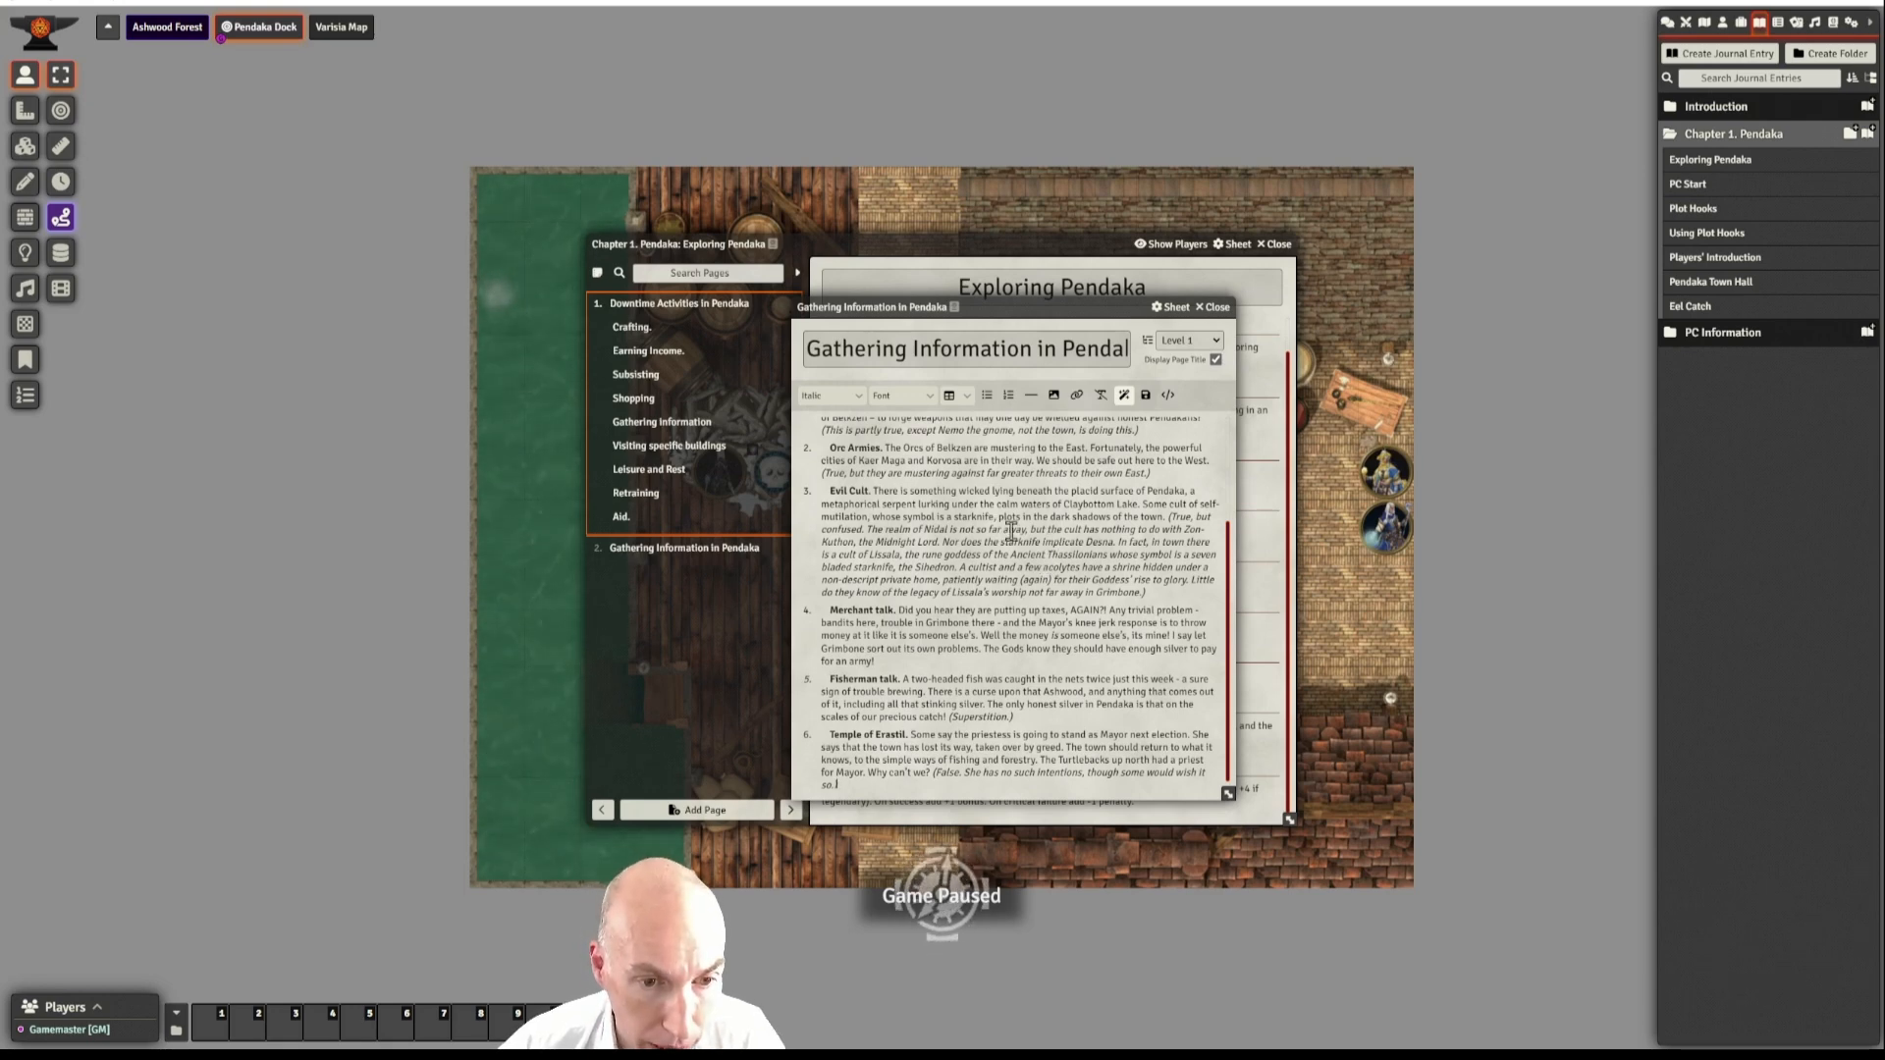
pyautogui.scroll(-1, 1011, 530)
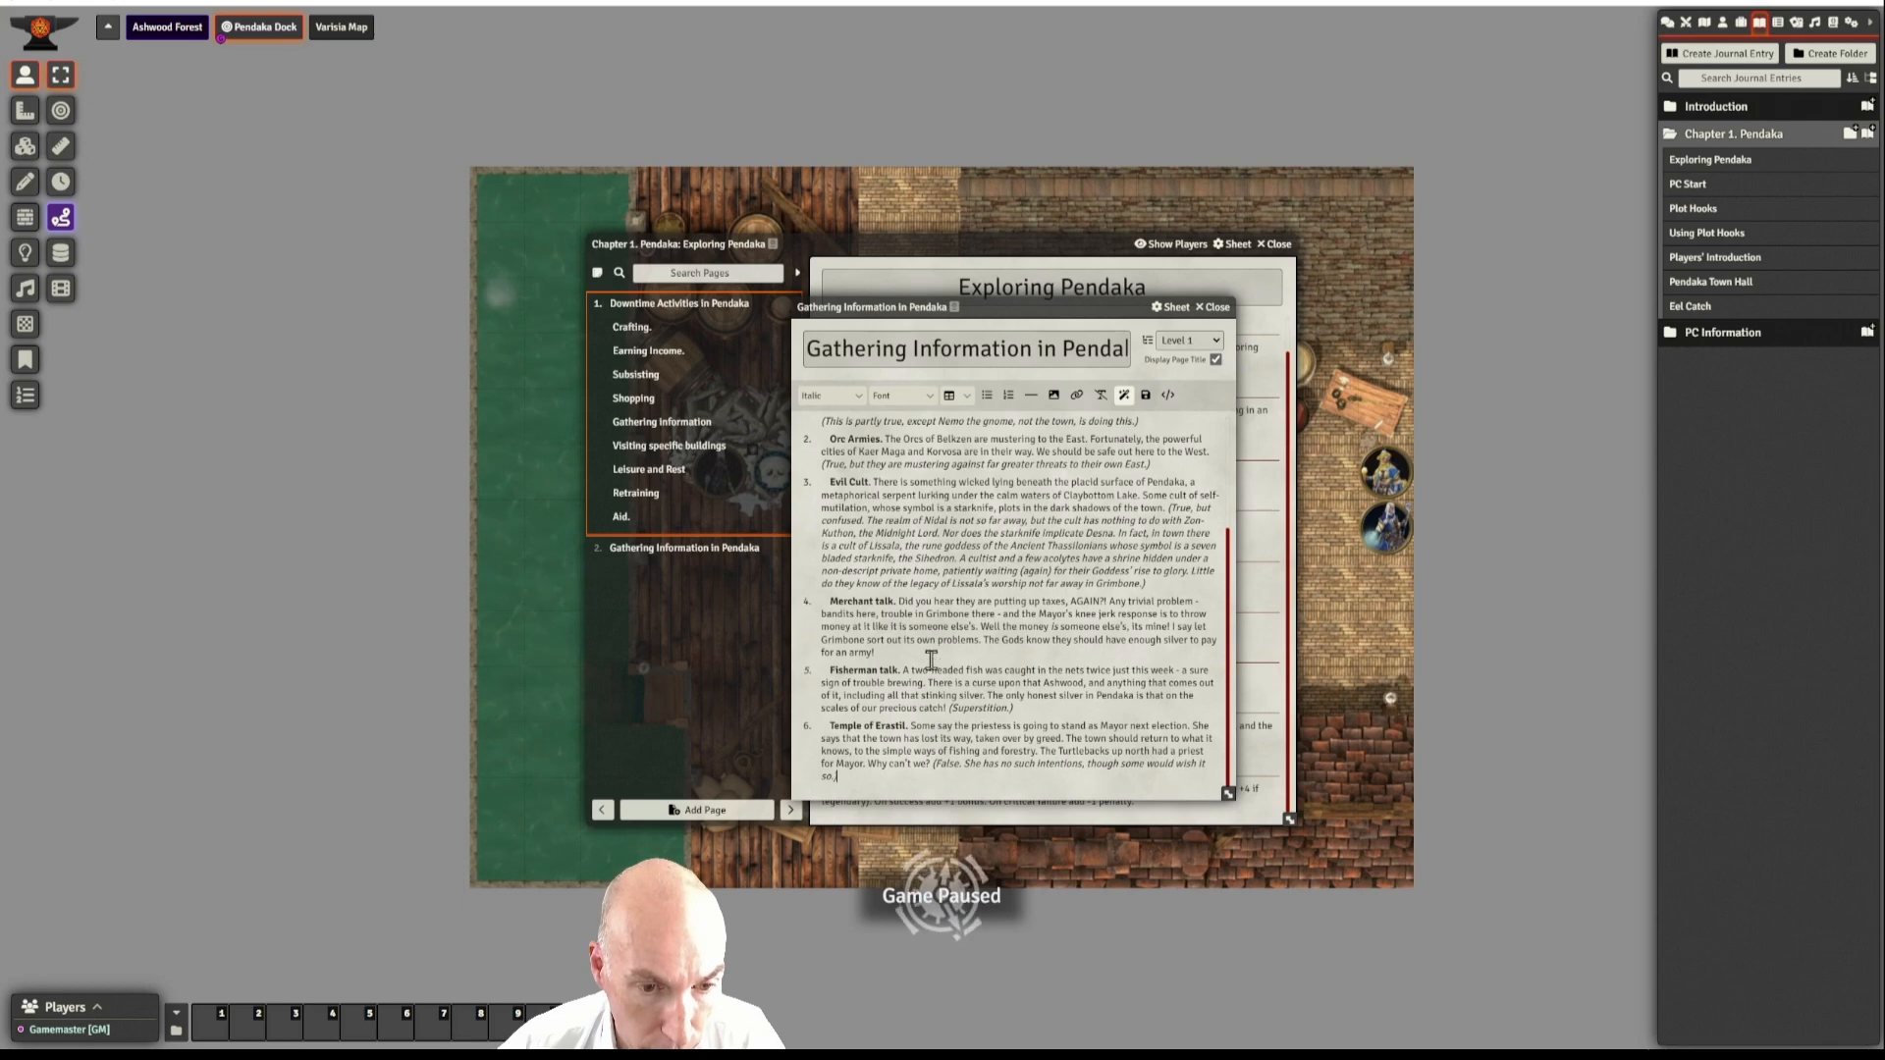
pyautogui.scroll(3, 988, 604)
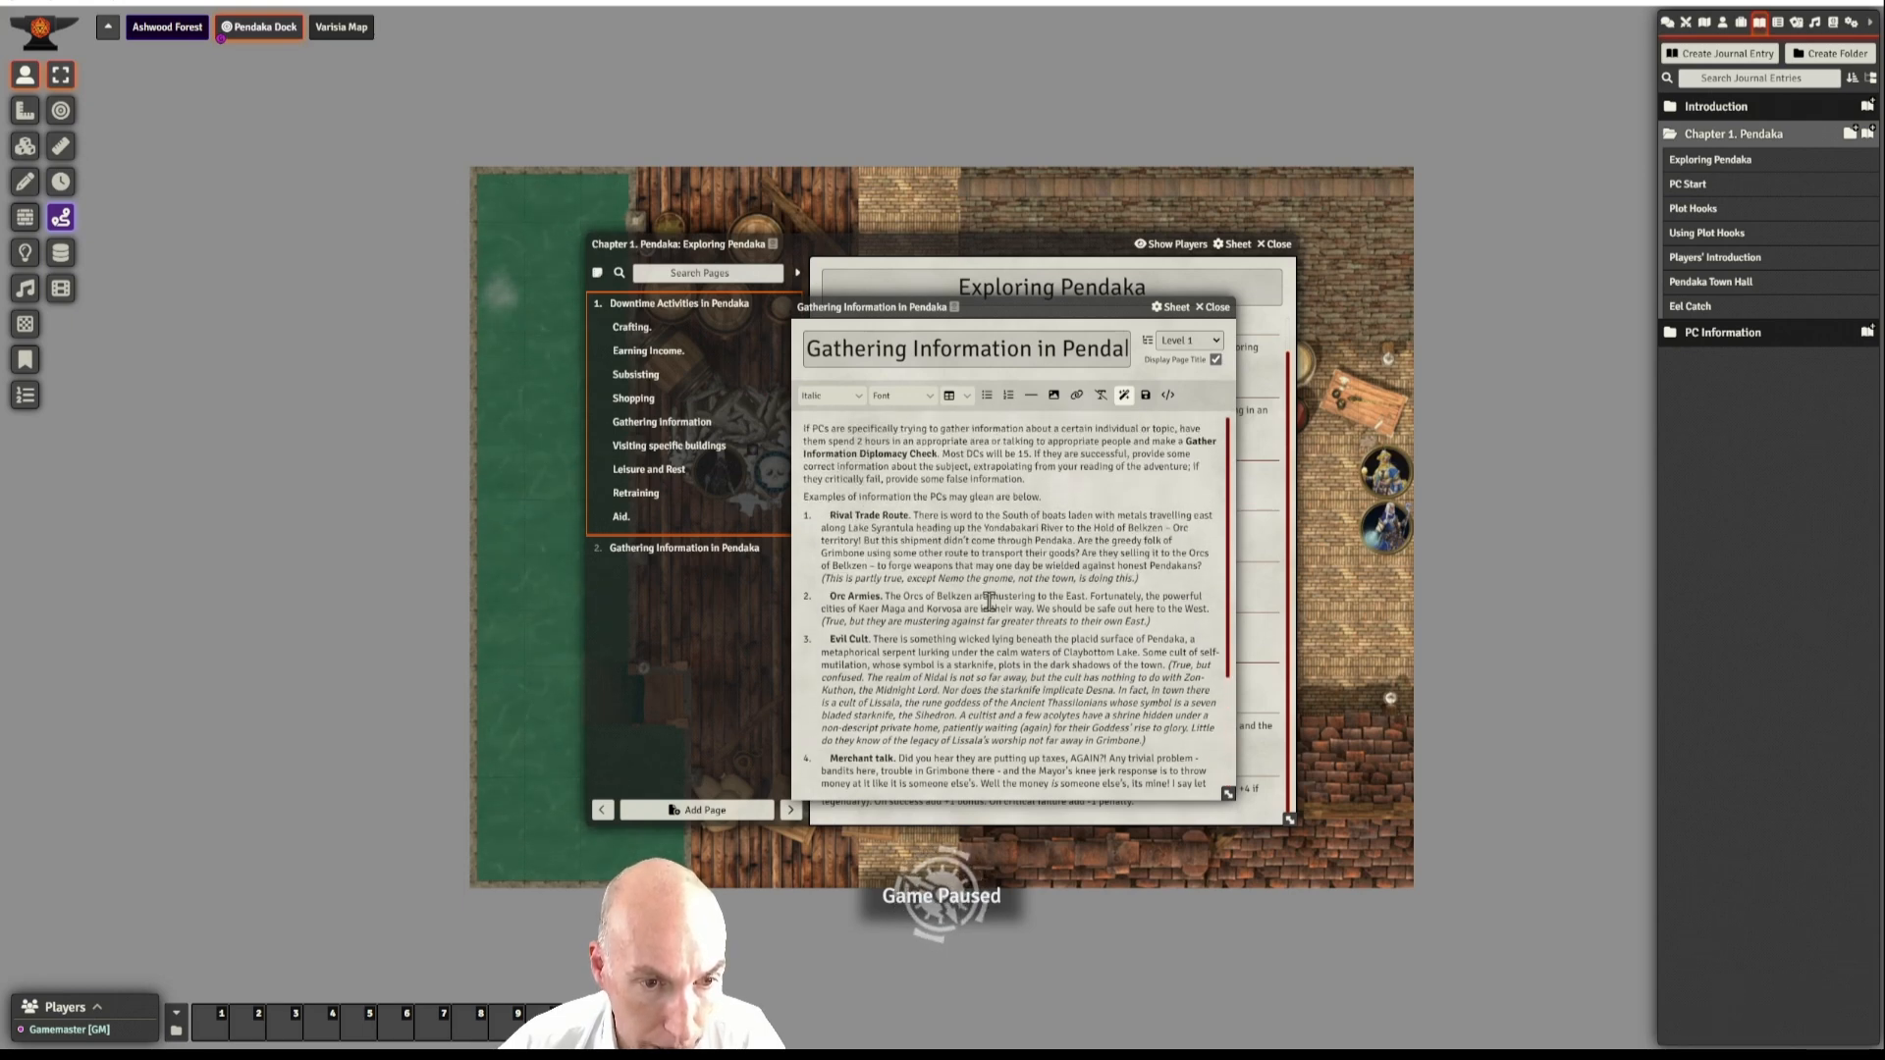
pyautogui.moveTo(984, 312); pyautogui.dragTo(1076, 303)
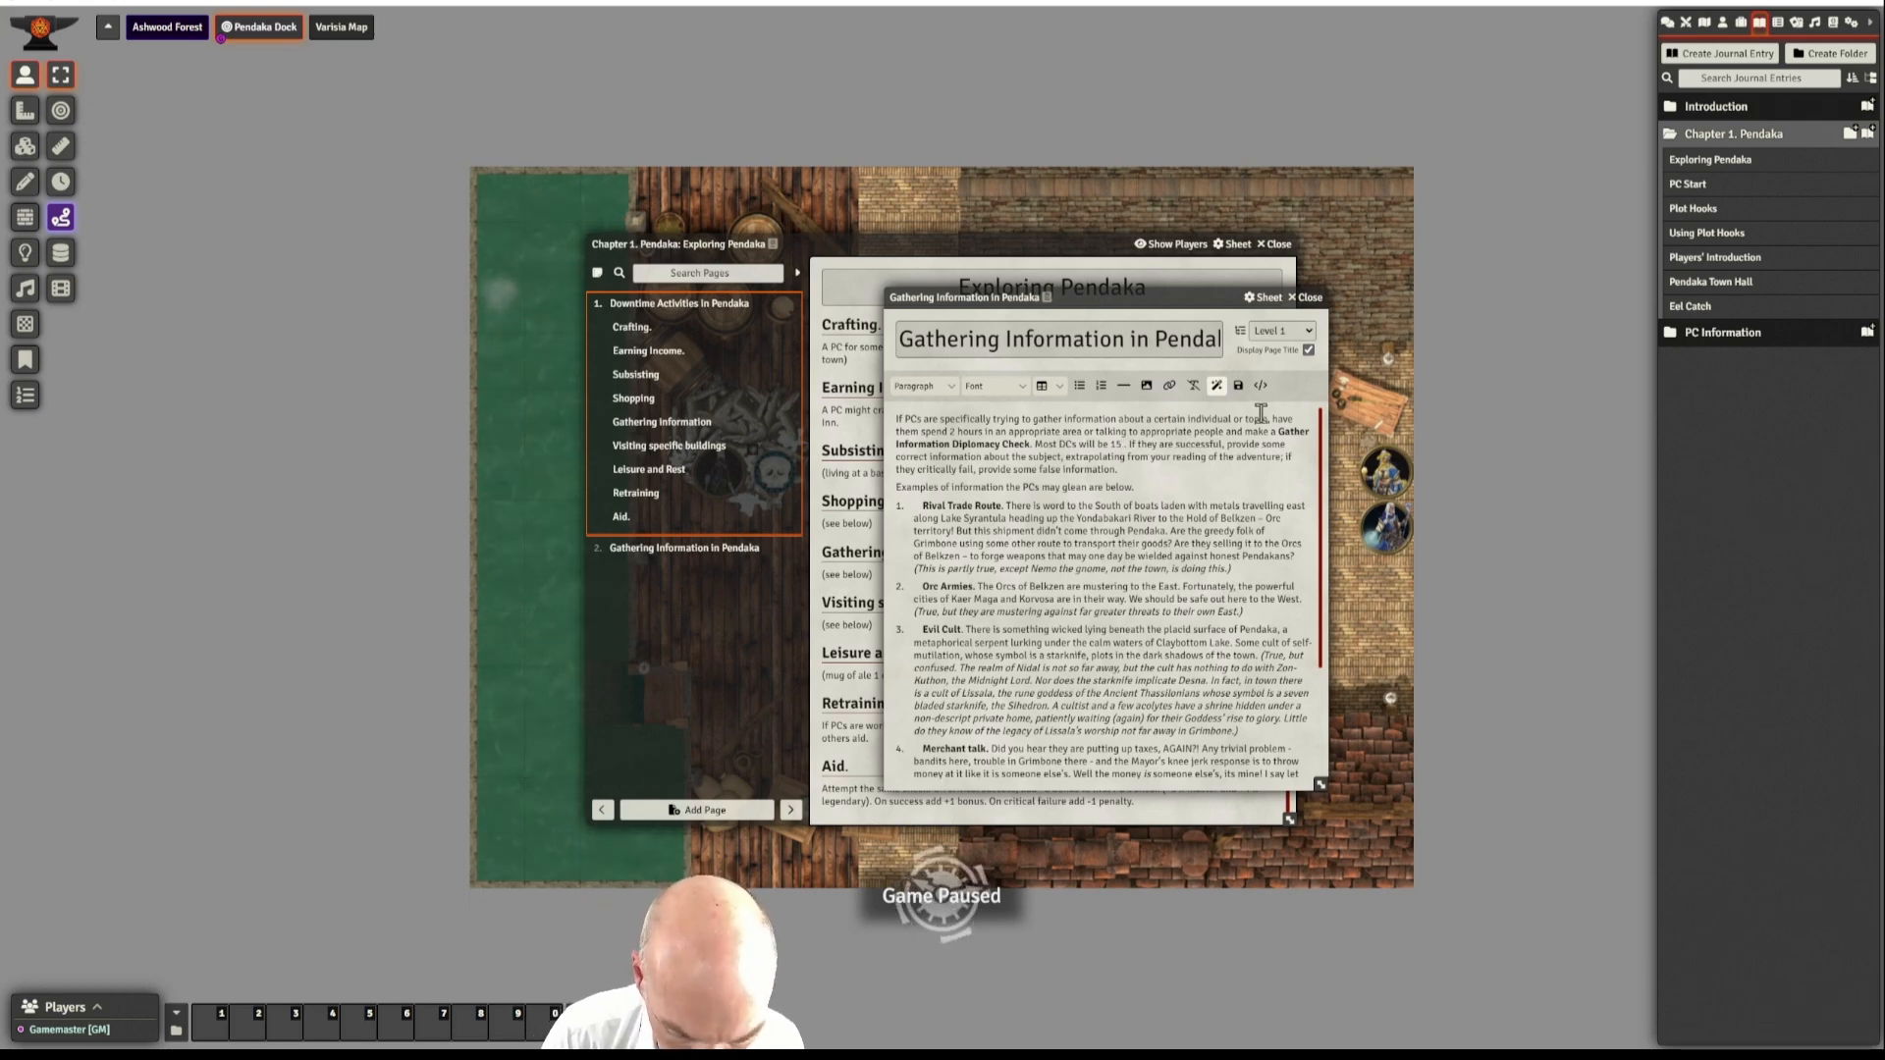
pyautogui.write('@Check')
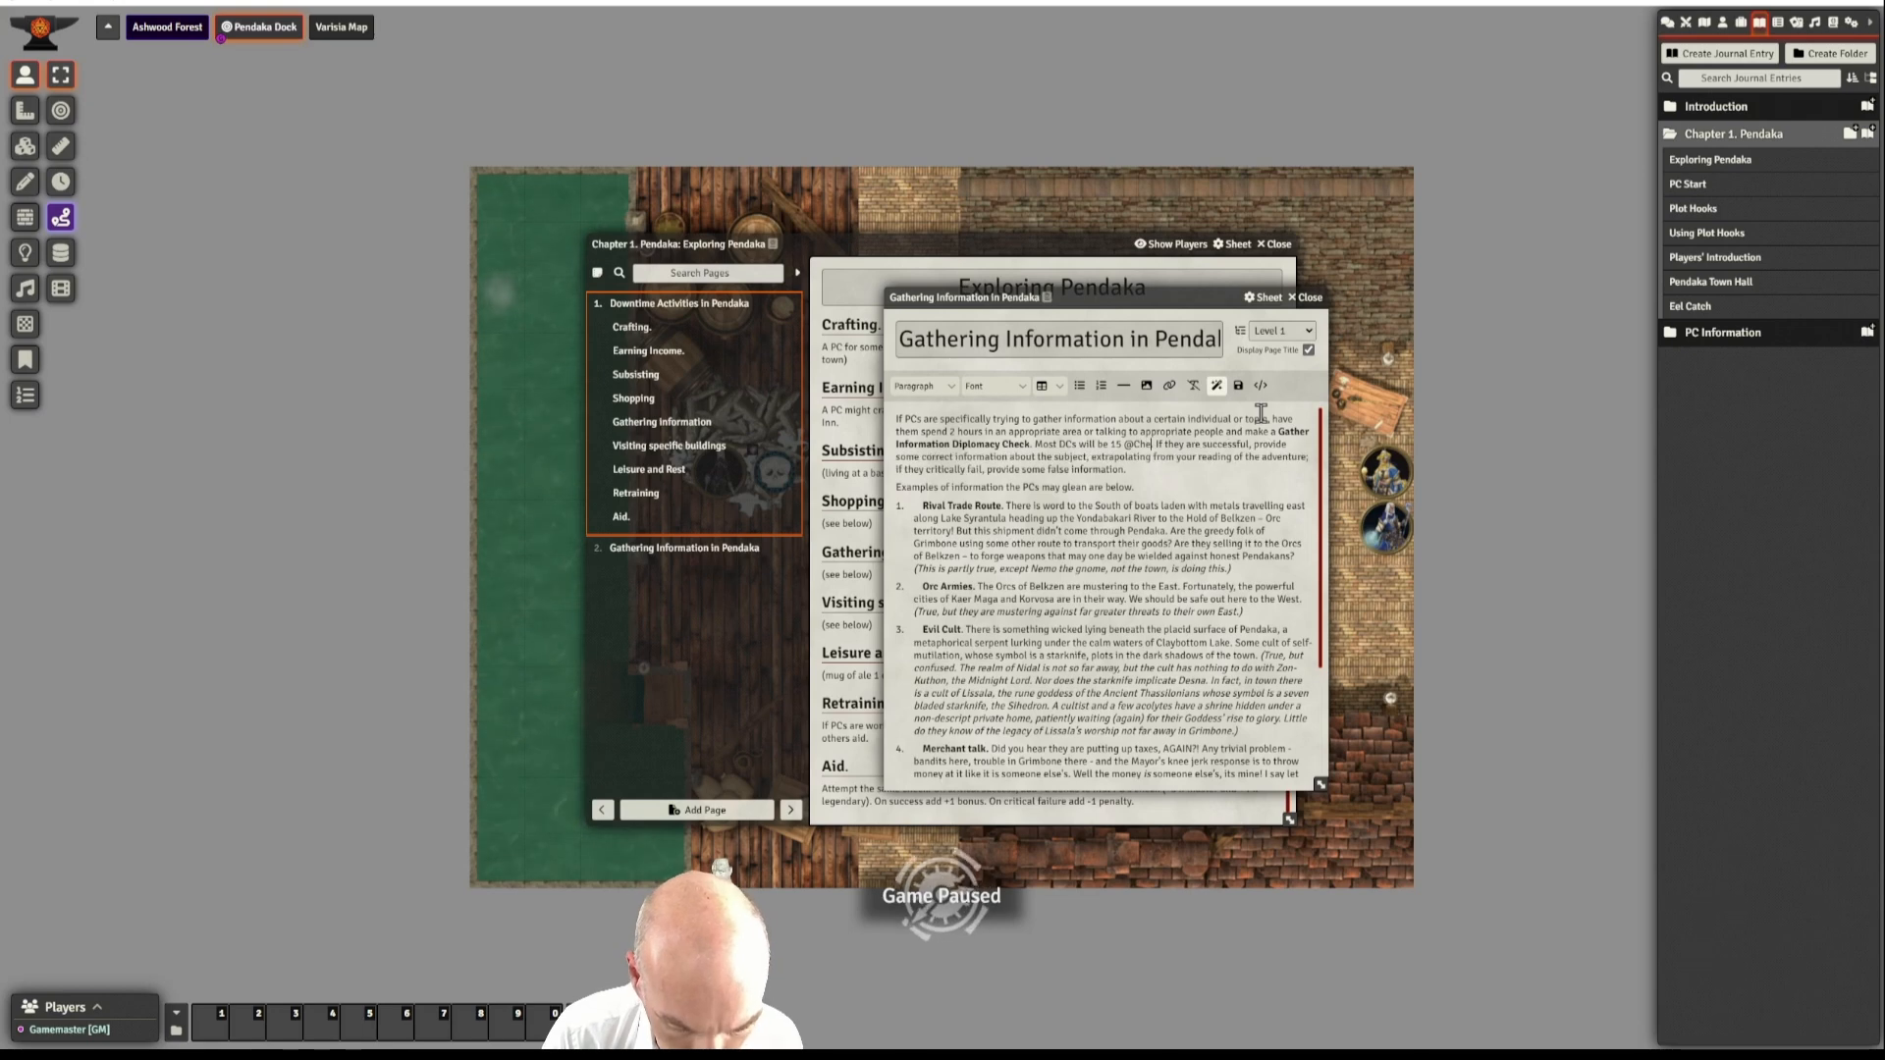
pyautogui.write('[type')
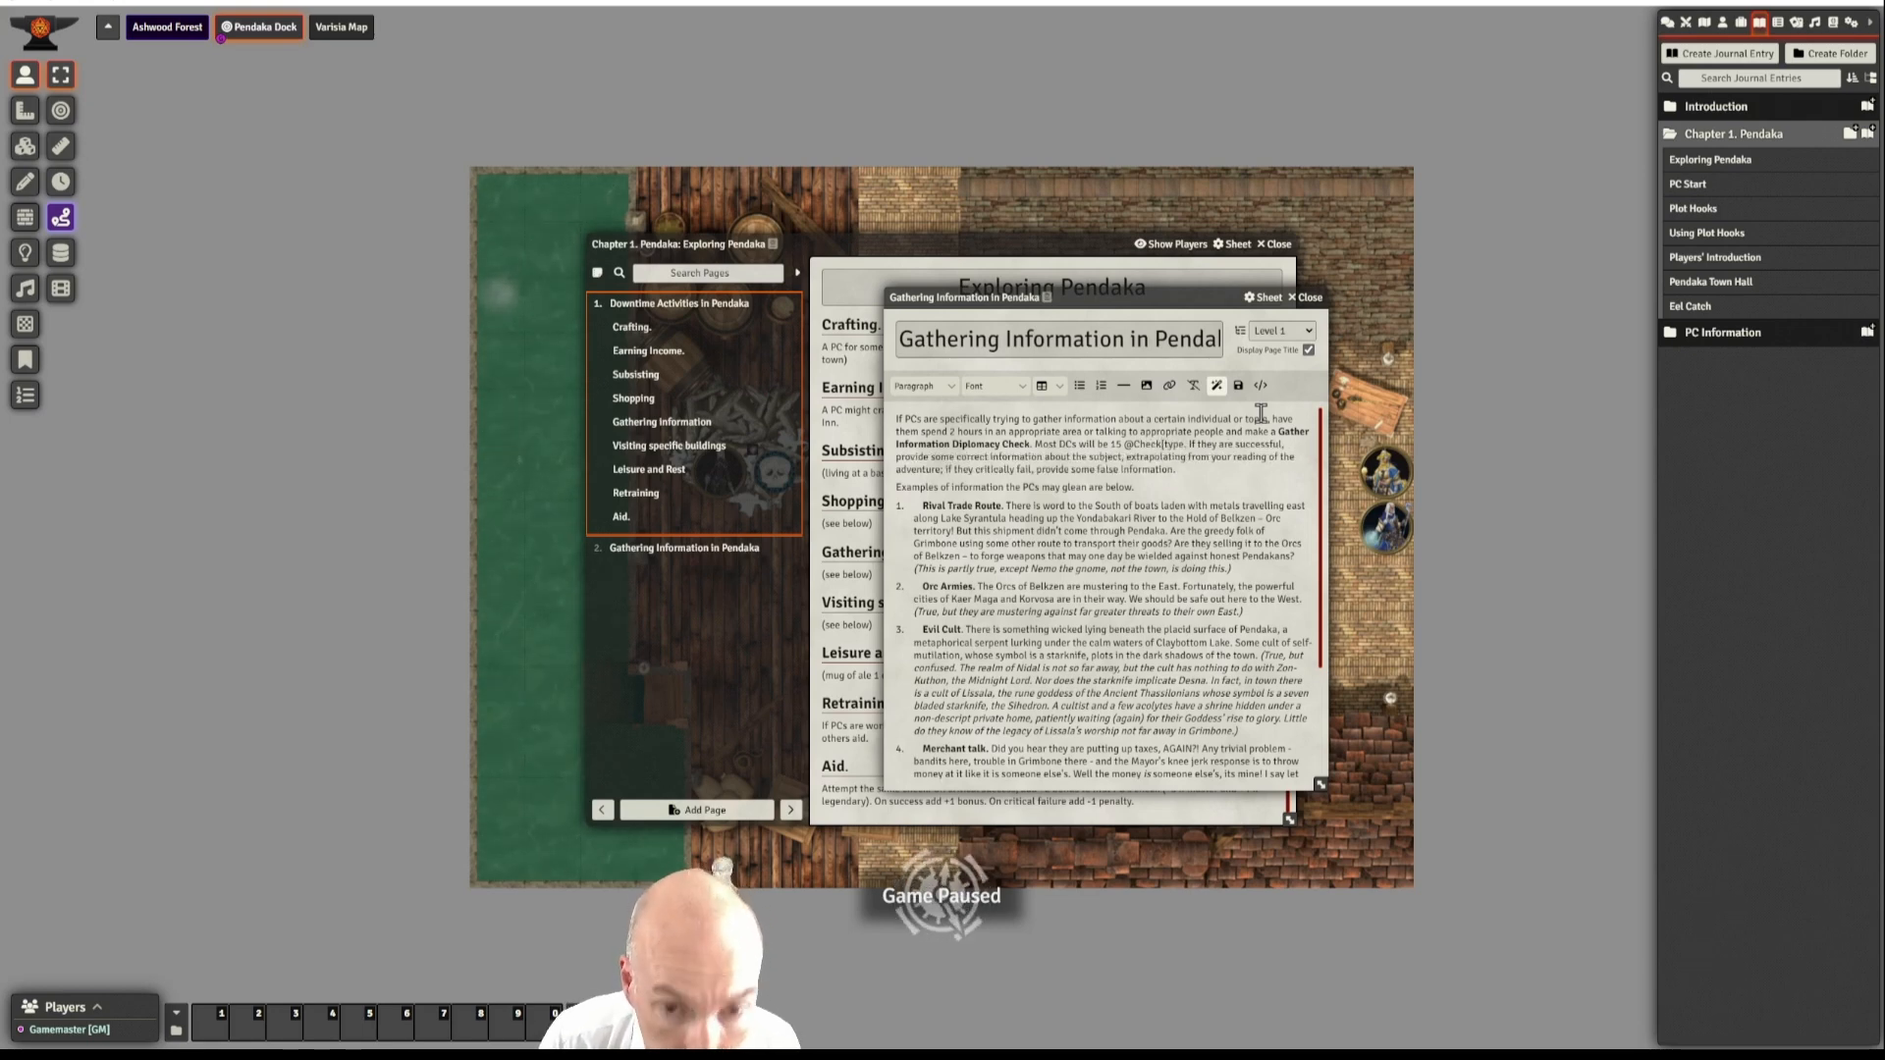
pyautogui.write(':Diplomacy')
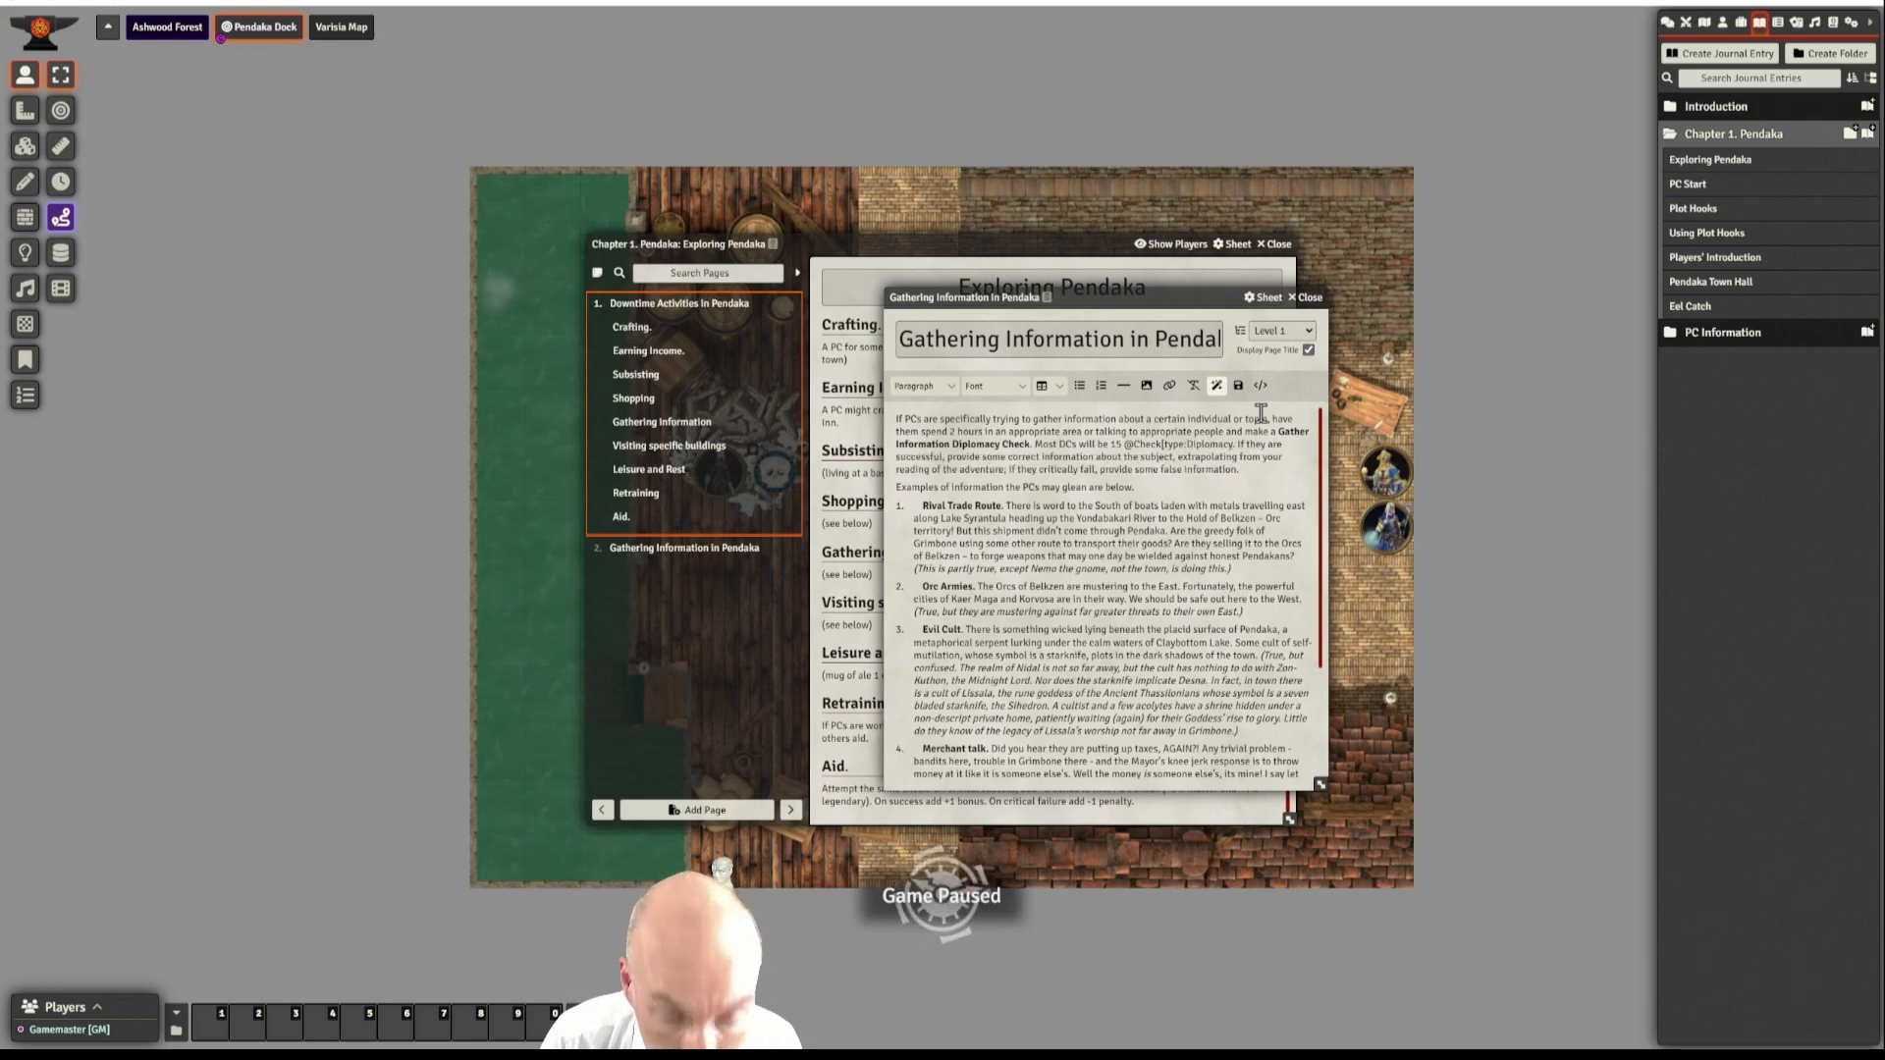
pyautogui.write('|dc:15')
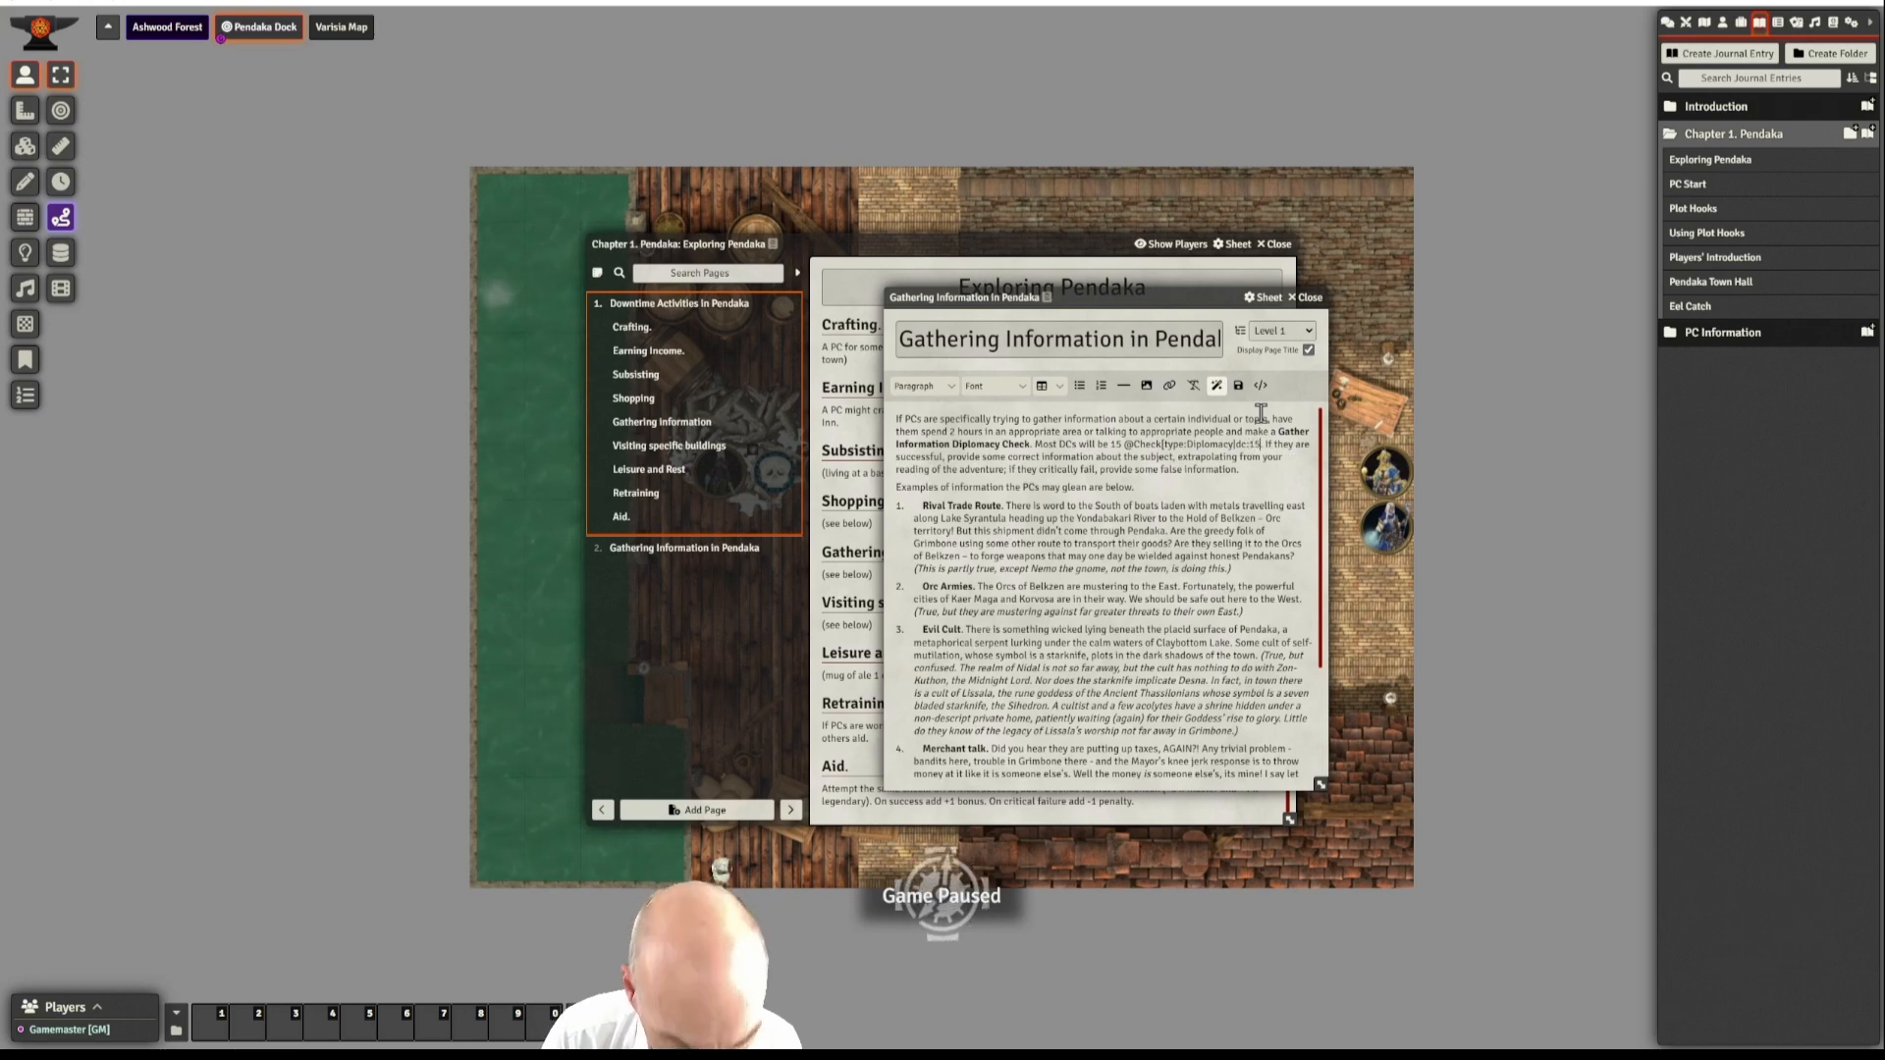
pyautogui.write(']')
pyautogui.write('|name')
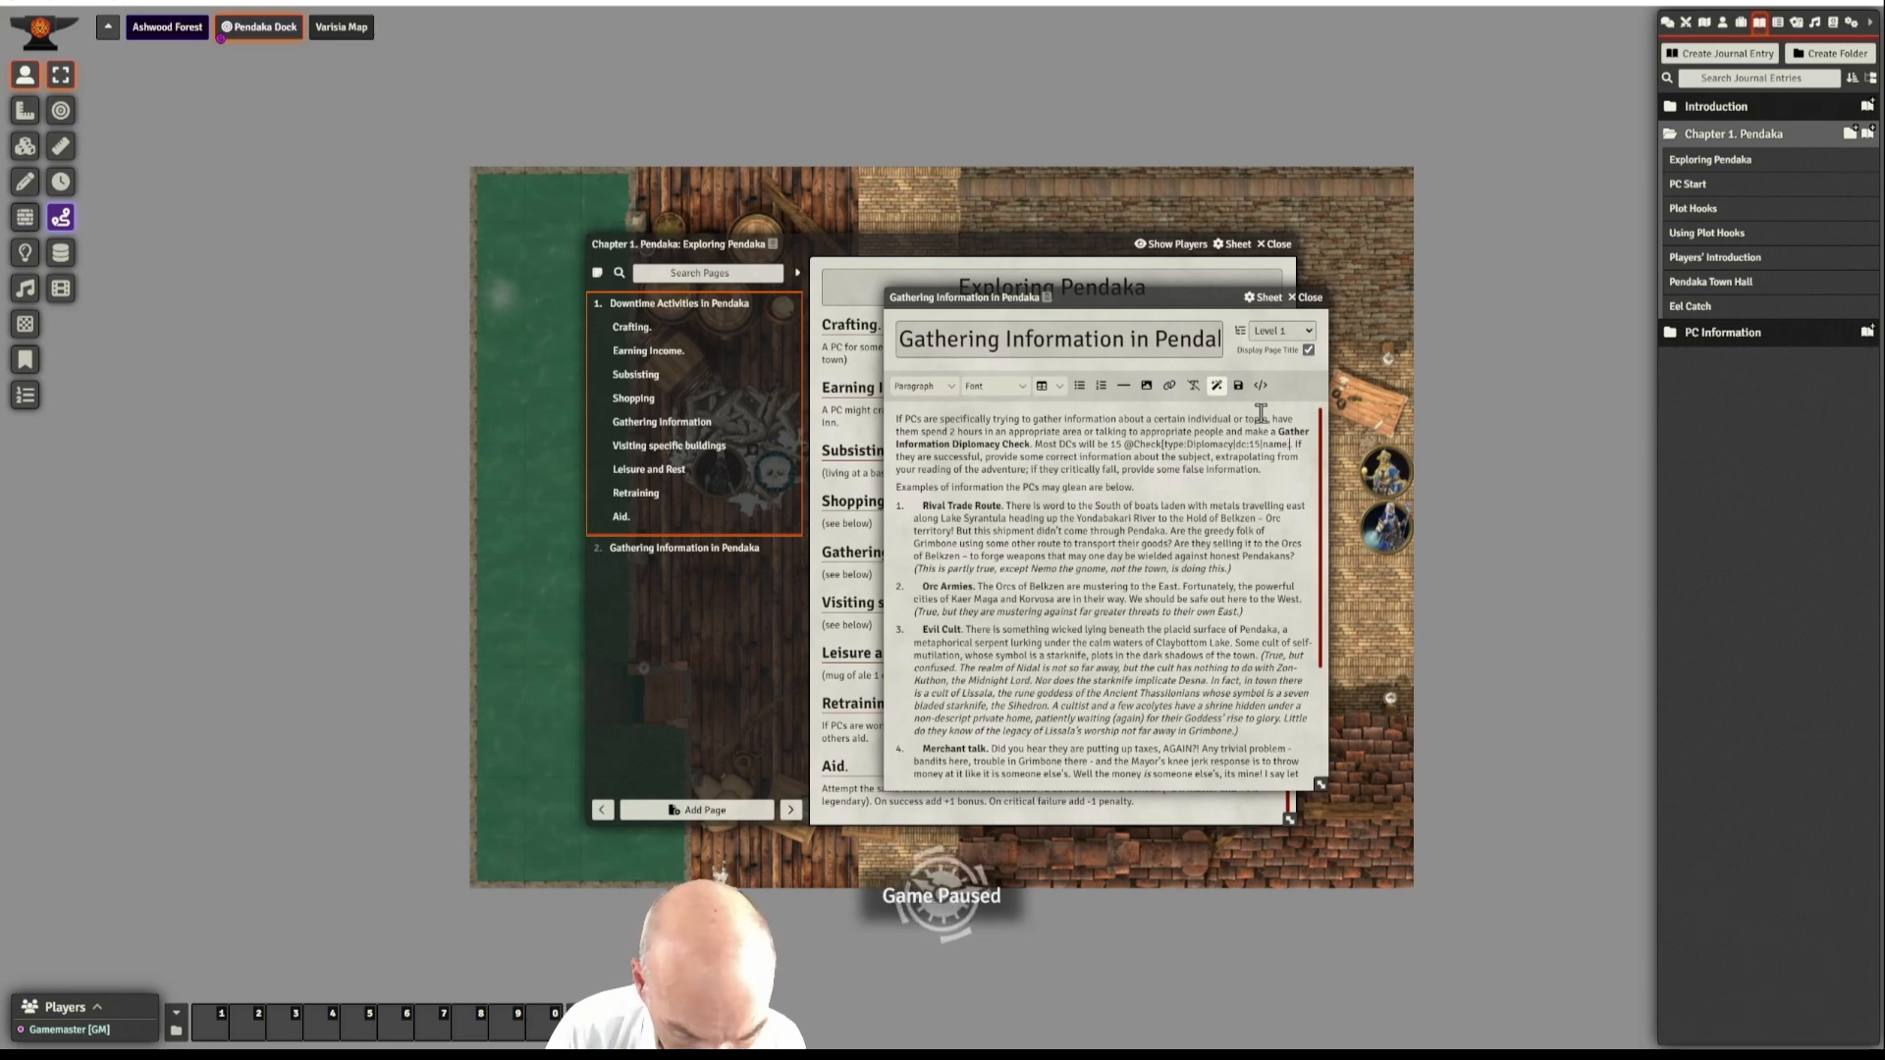
pyautogui.write('athe')
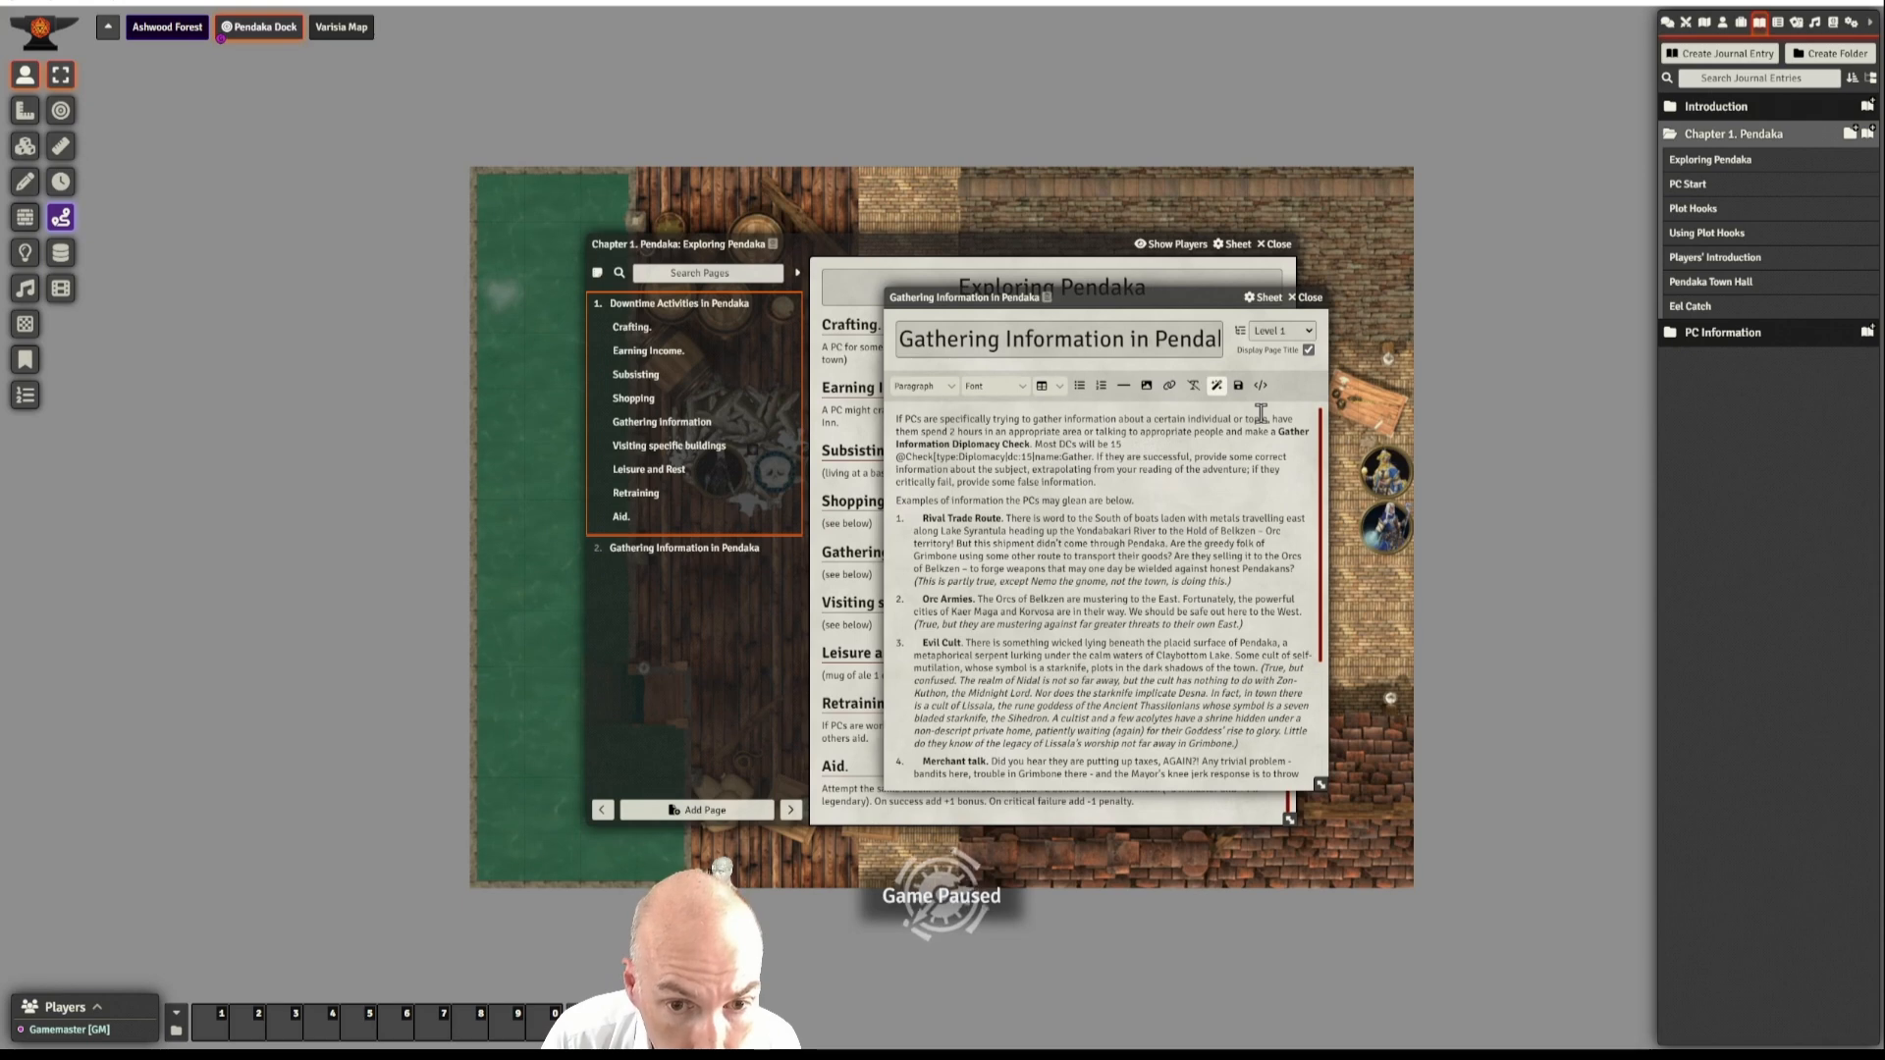
pyautogui.write('r Inform')
pyautogui.write('ation')
pyautogui.write(']')
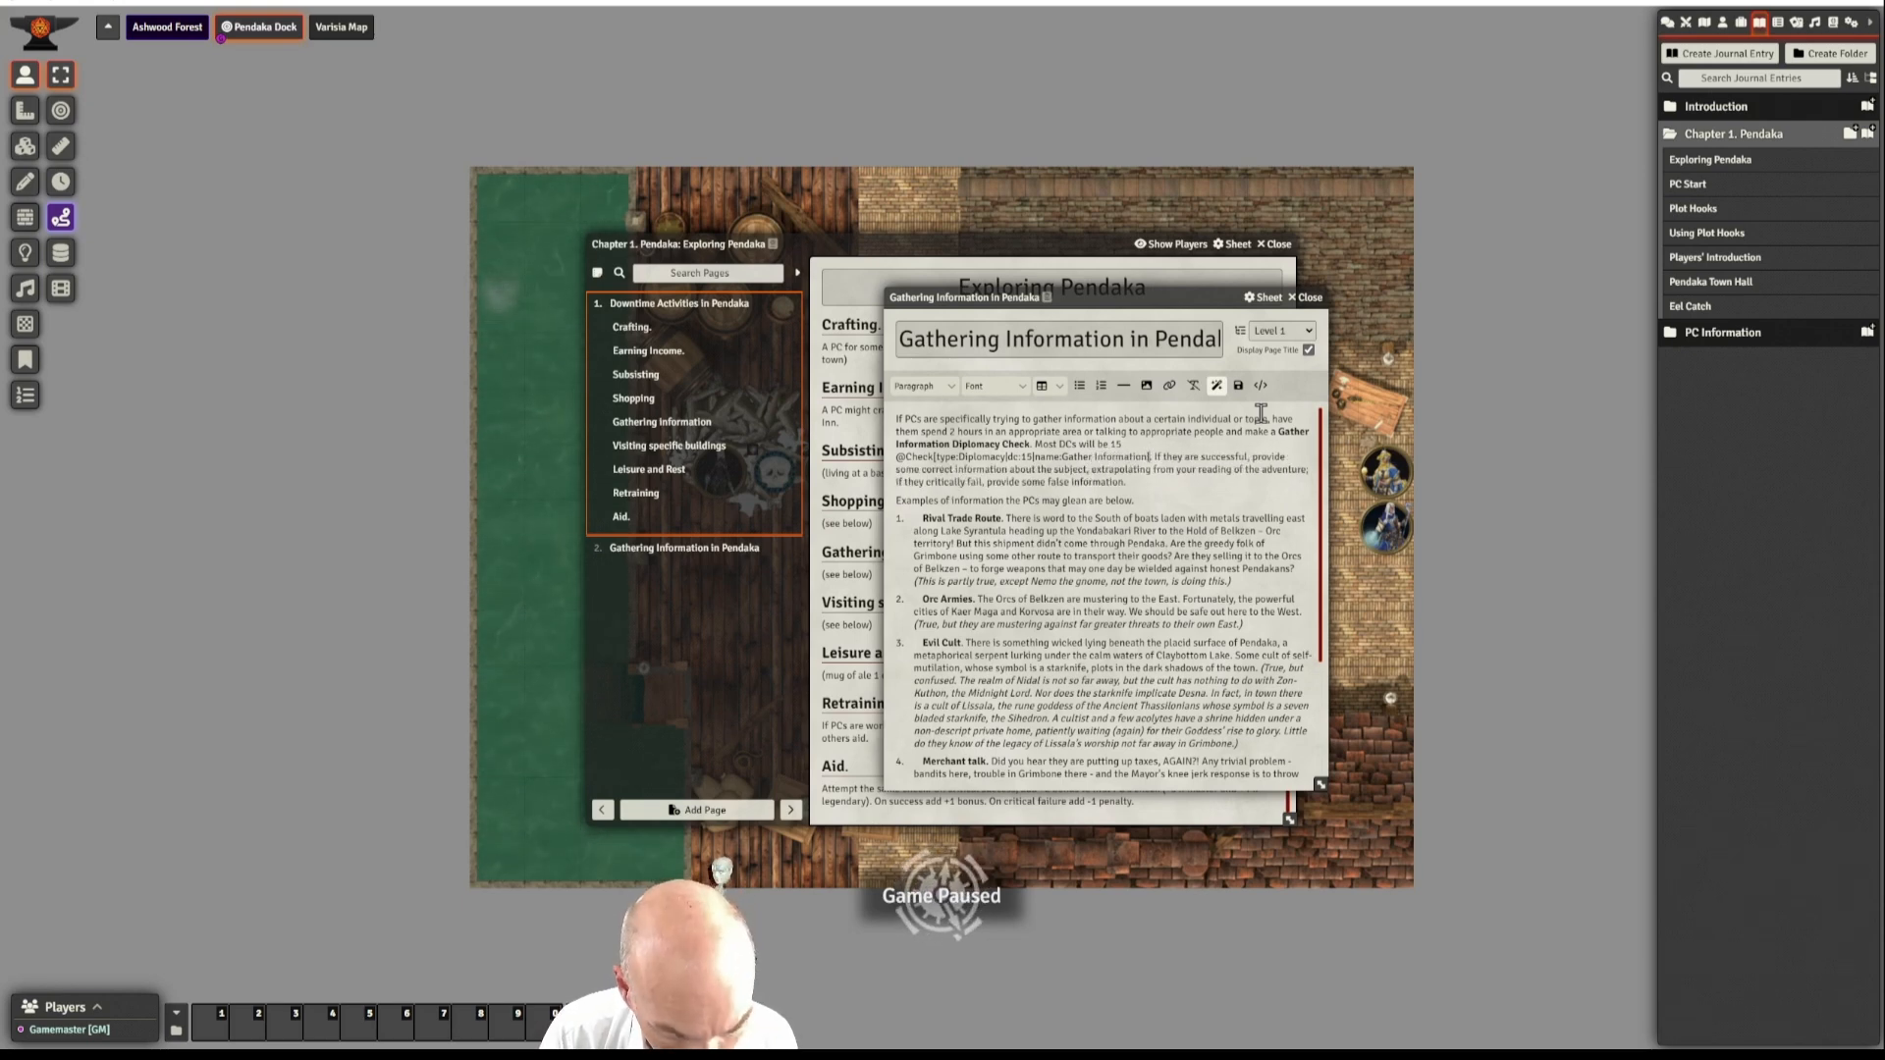
# - Extend the inline Diplomacy check with |traits:secret before its closing bracket and save the page
pyautogui.press('BackSpace')
pyautogui.write('|traits')
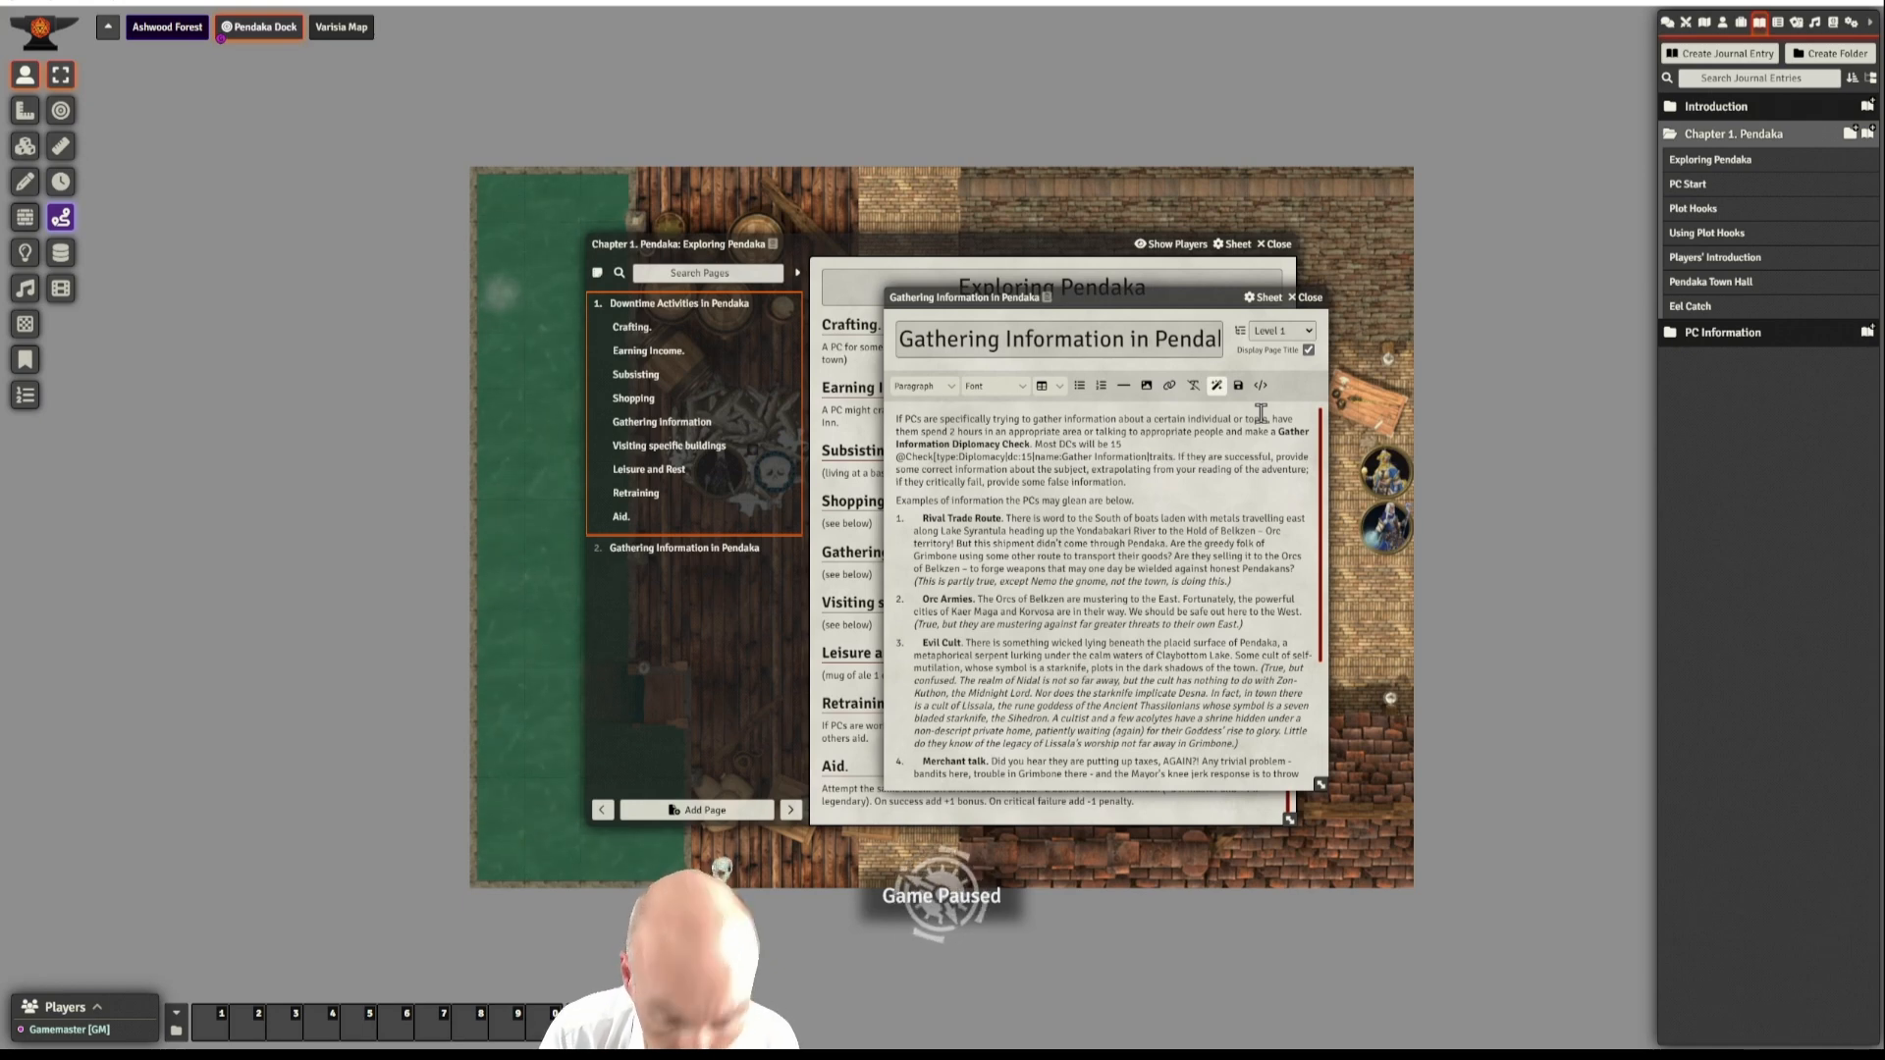
pyautogui.write(':')
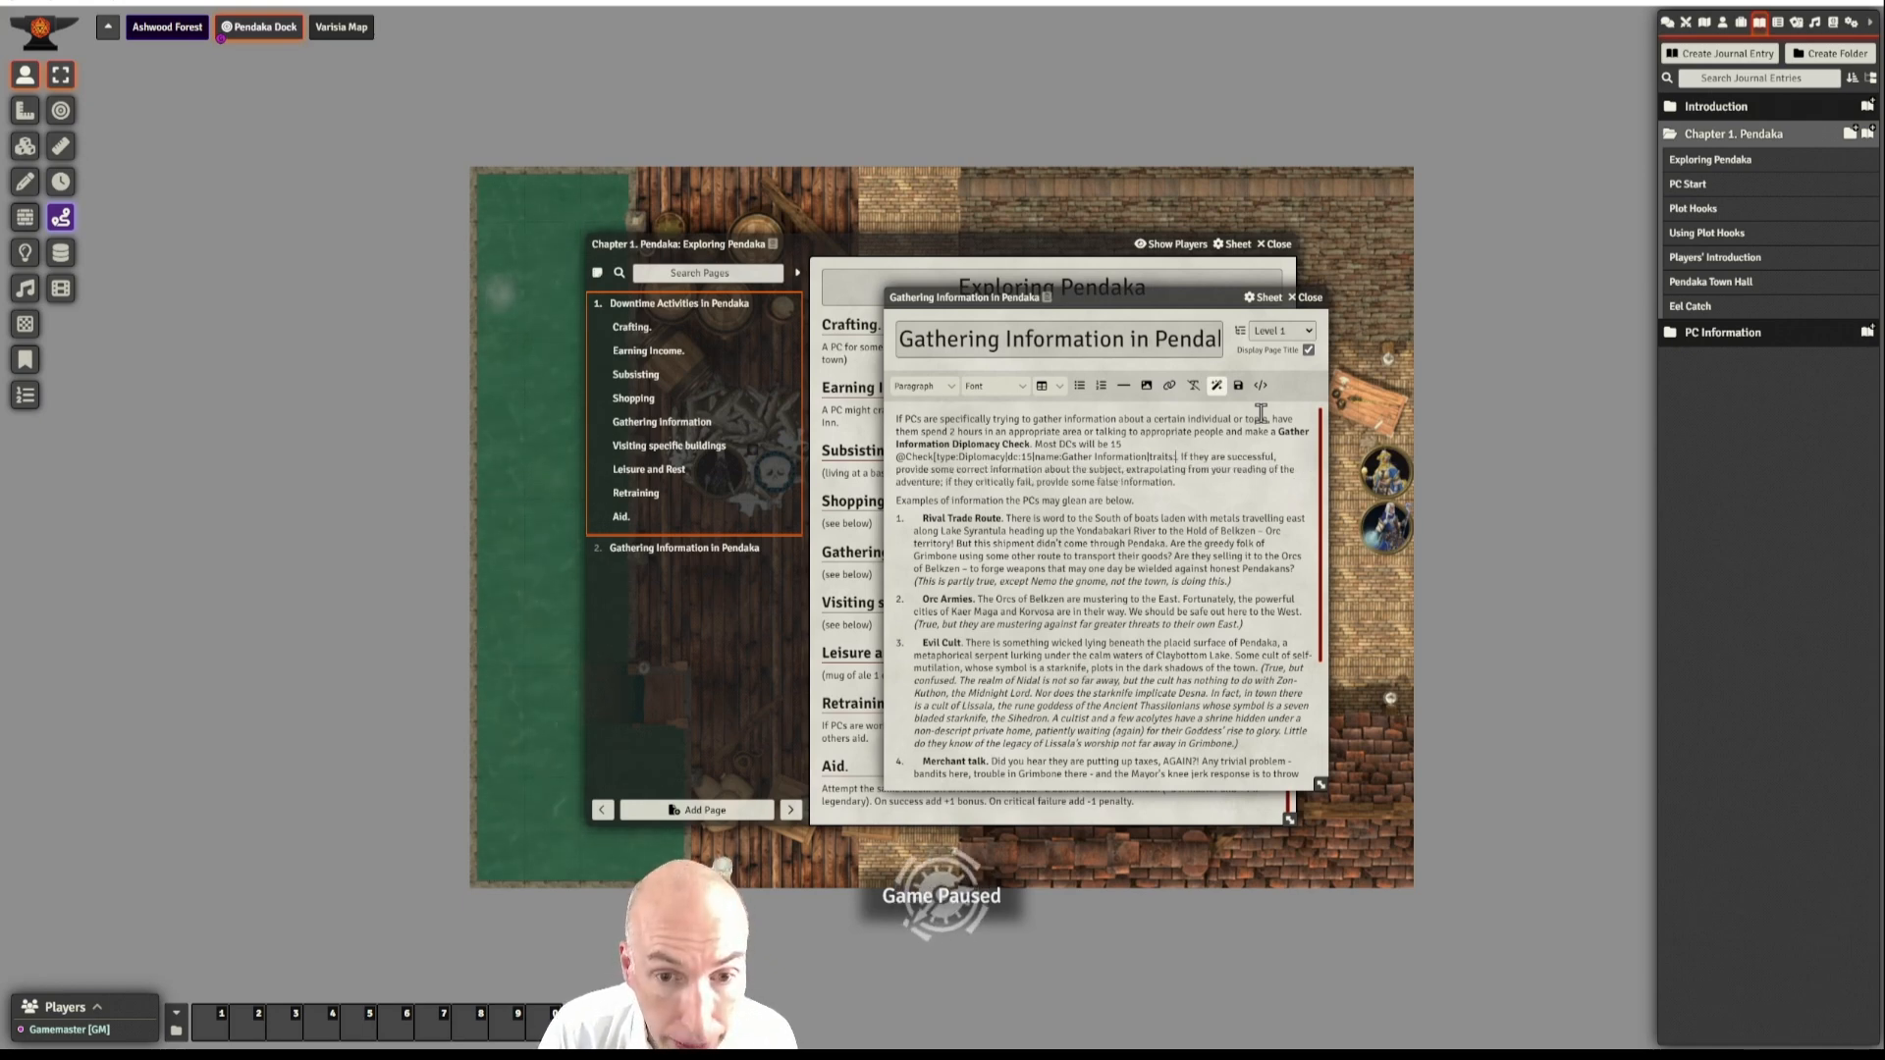
pyautogui.write('secrte')
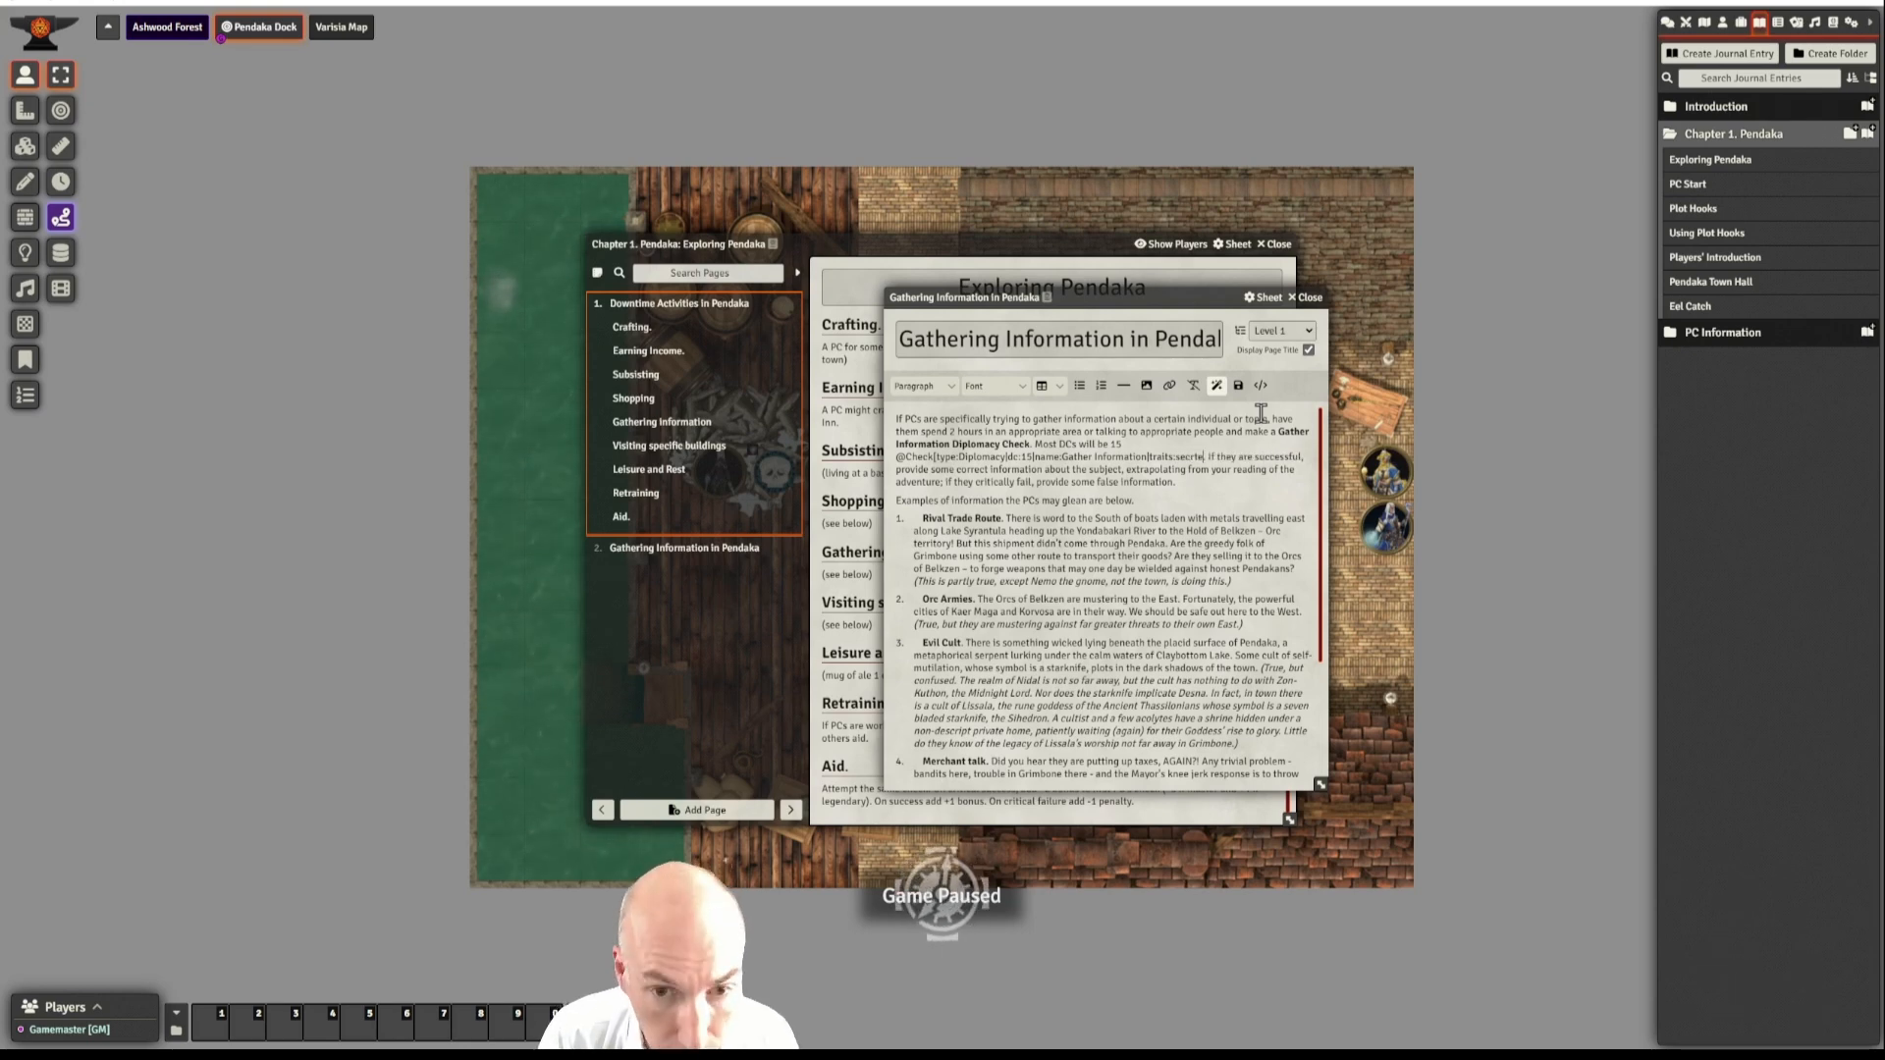
pyautogui.press('BackSpace')
pyautogui.press('BackSpace')
pyautogui.write('et')
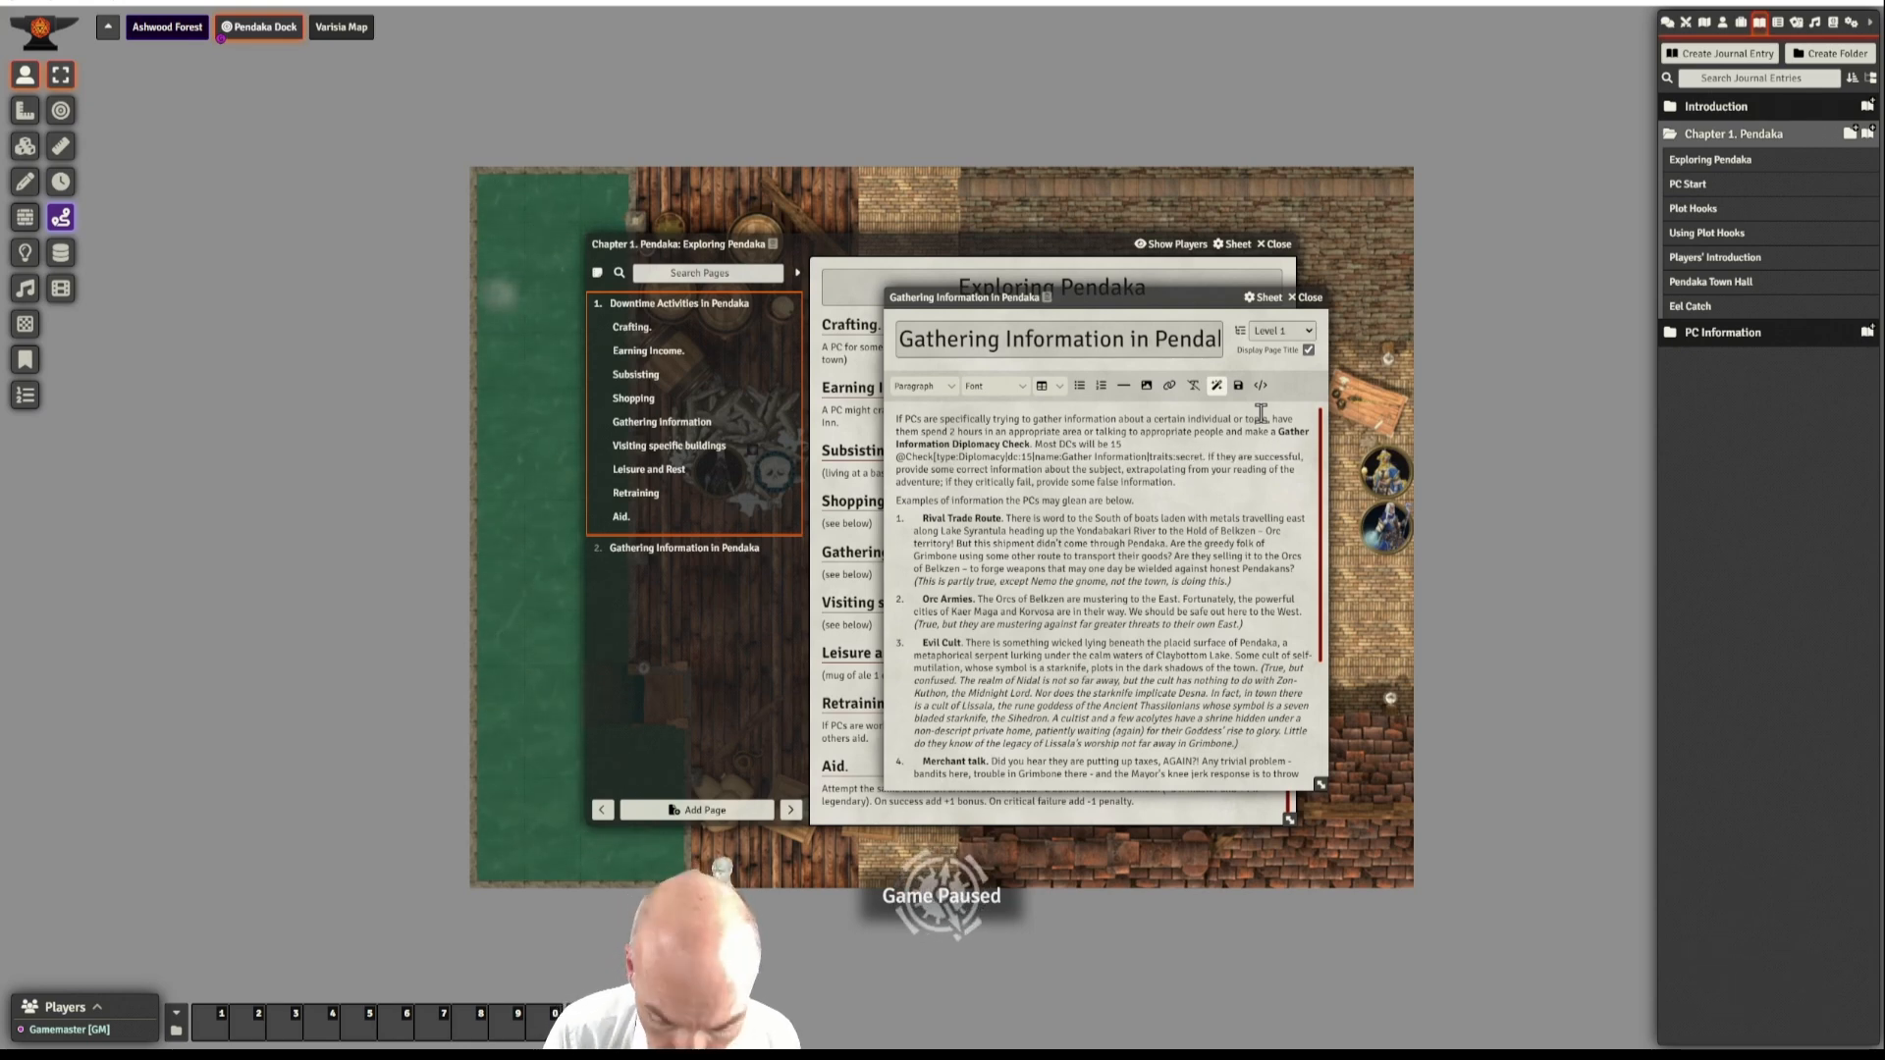
pyautogui.write(']')
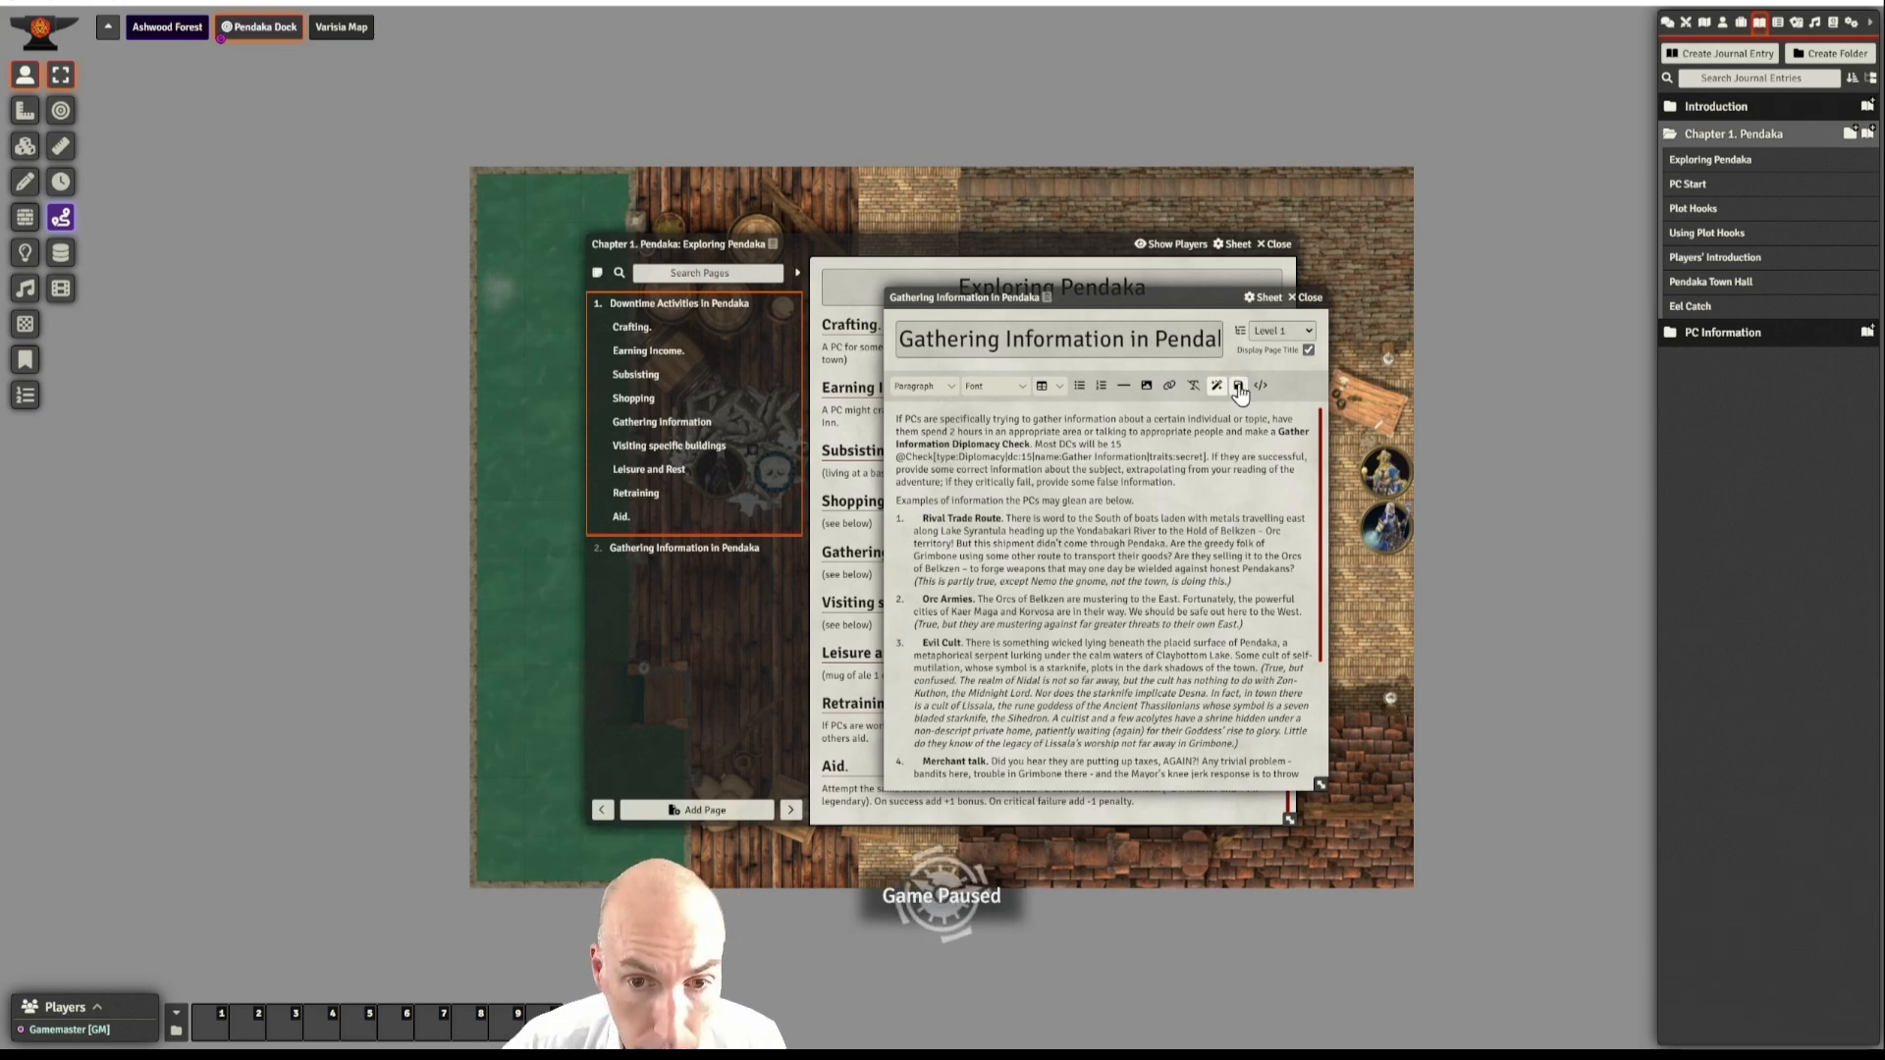
pyautogui.click(1239, 387)
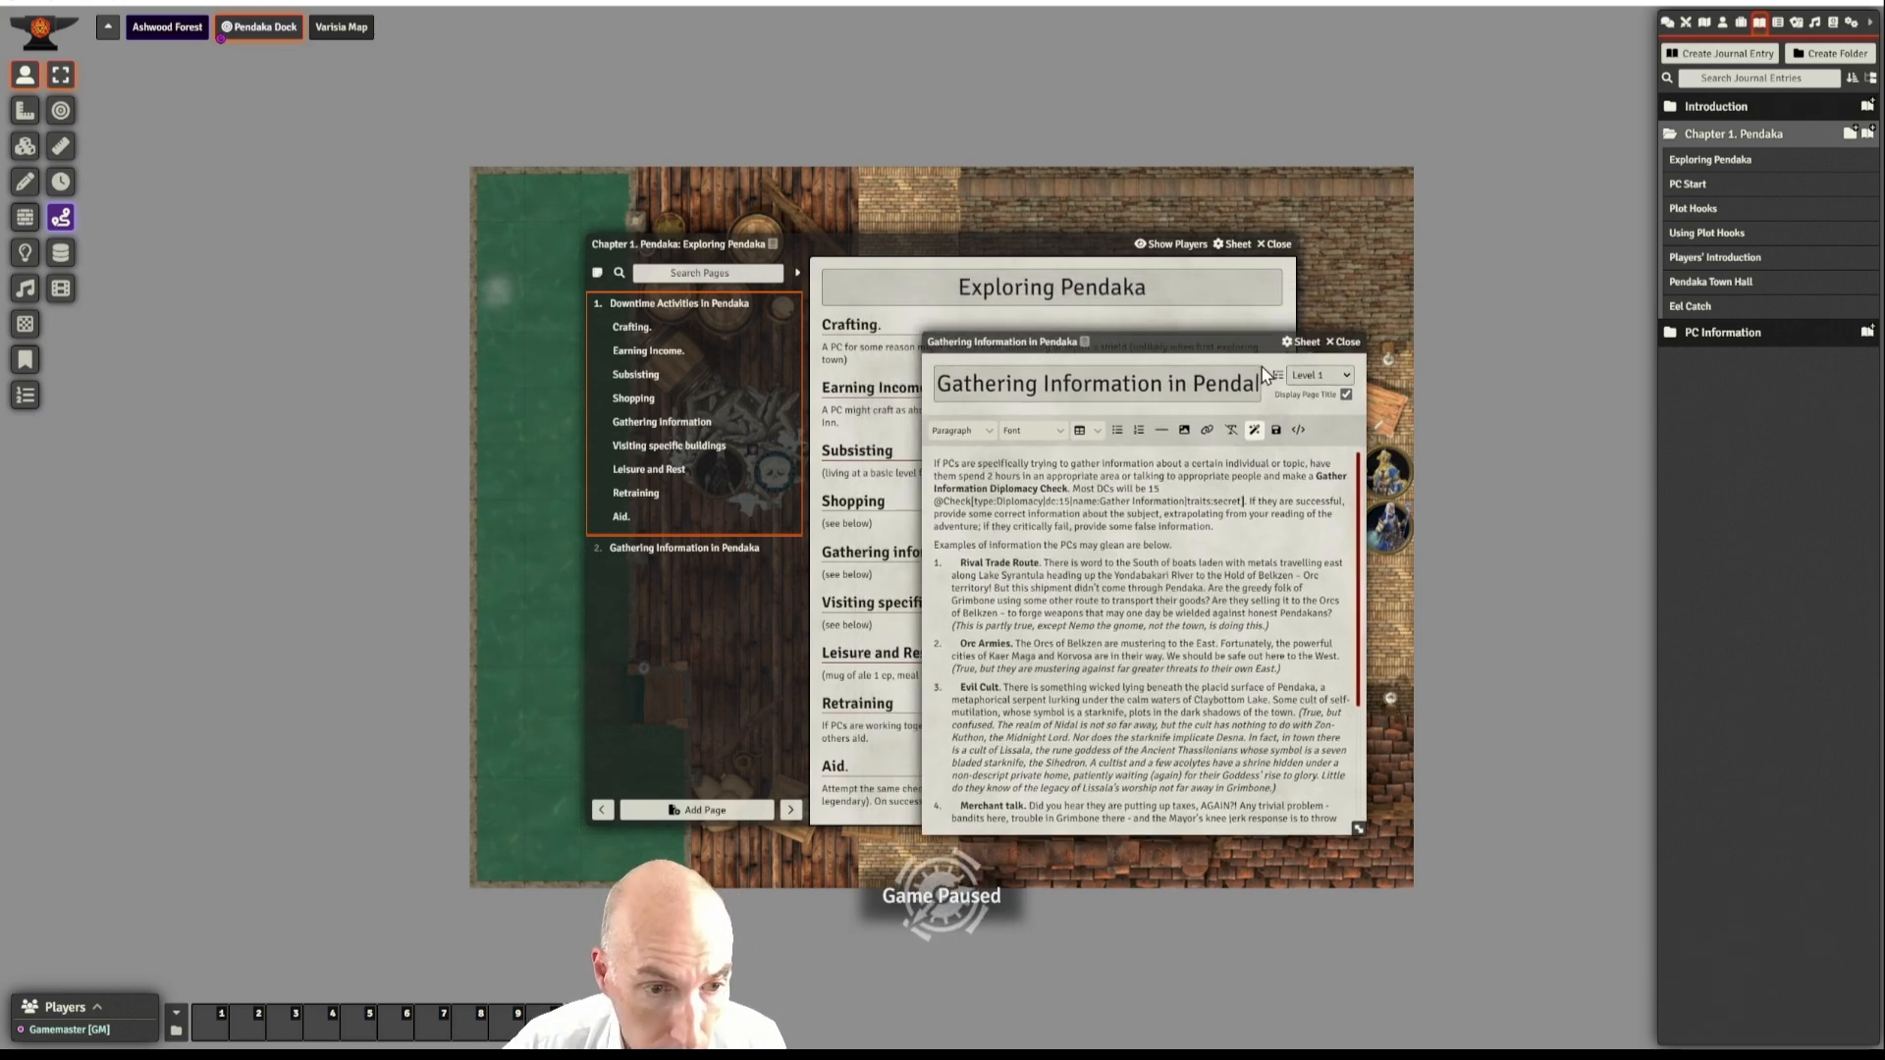
# - View the saved Gathering Information in Pendaka page in the journal and arrange its editor beside it to compare the inline check
pyautogui.click(713, 548)
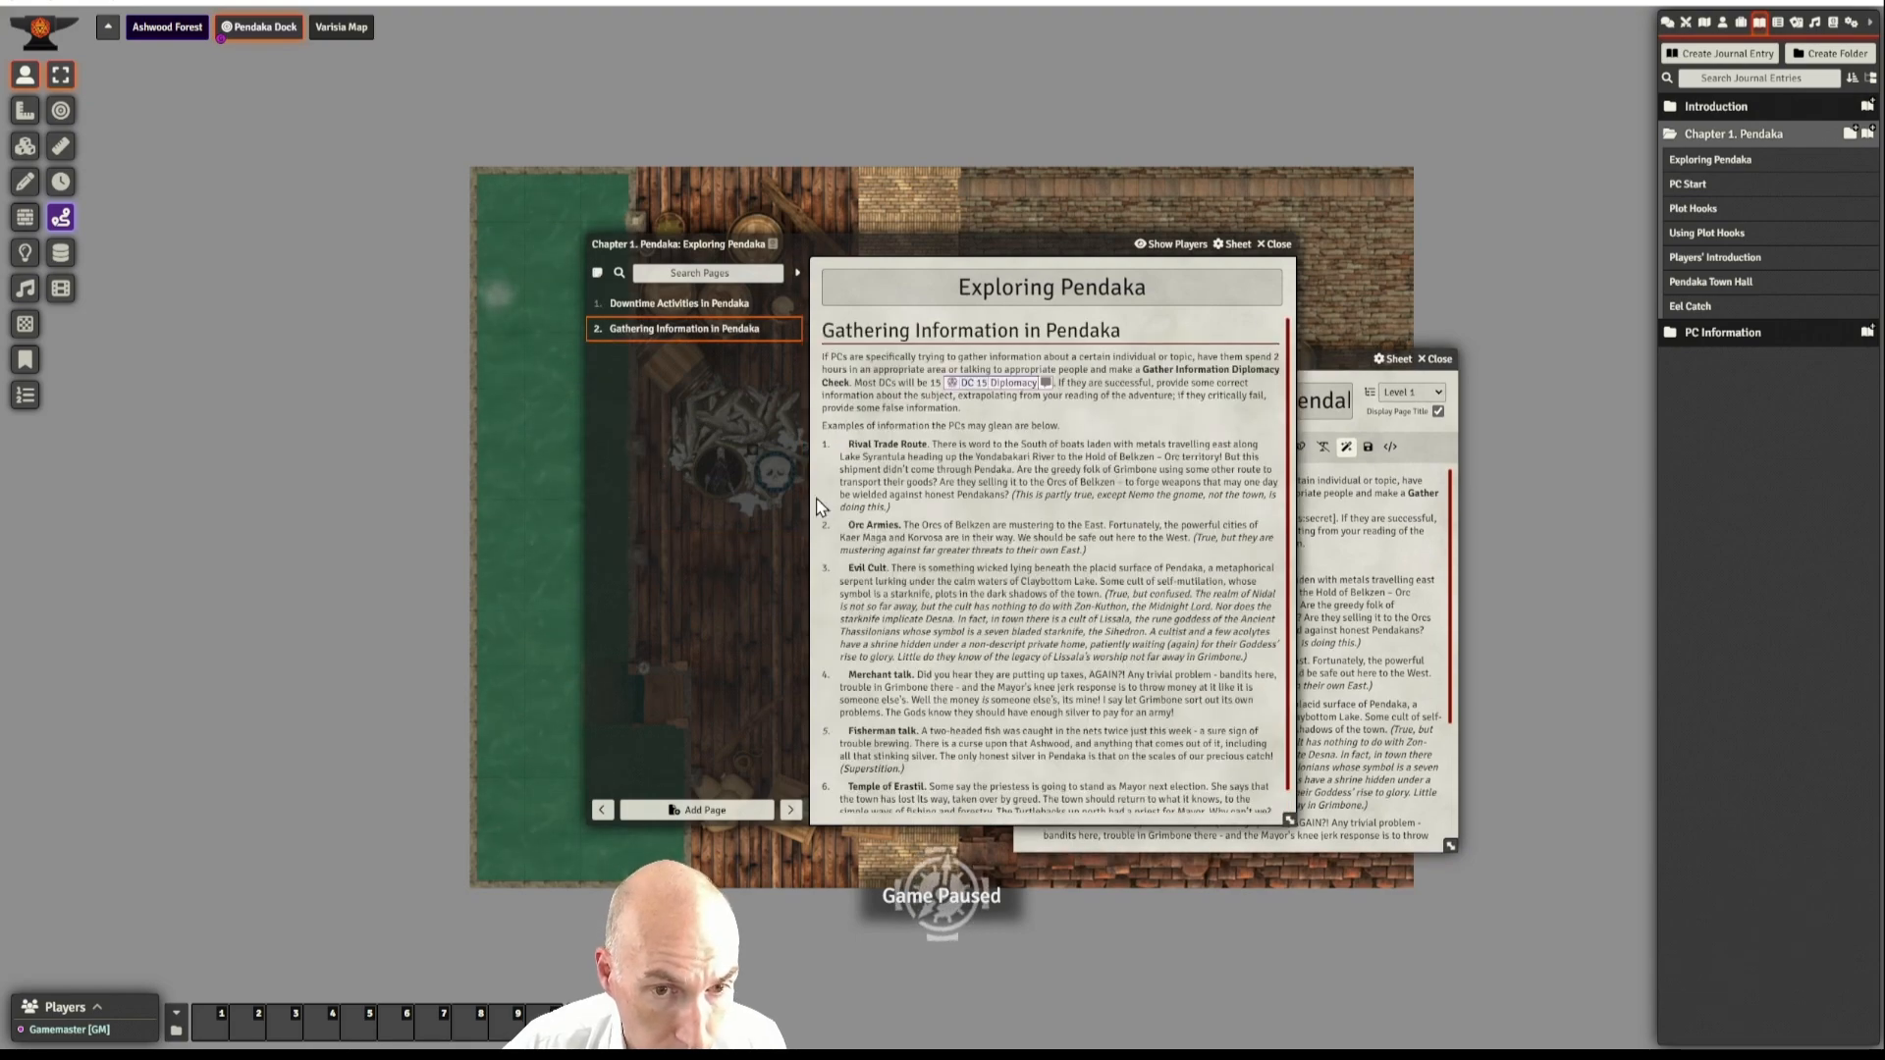
pyautogui.click(1267, 331)
pyautogui.moveTo(1272, 368); pyautogui.dragTo(607, 297)
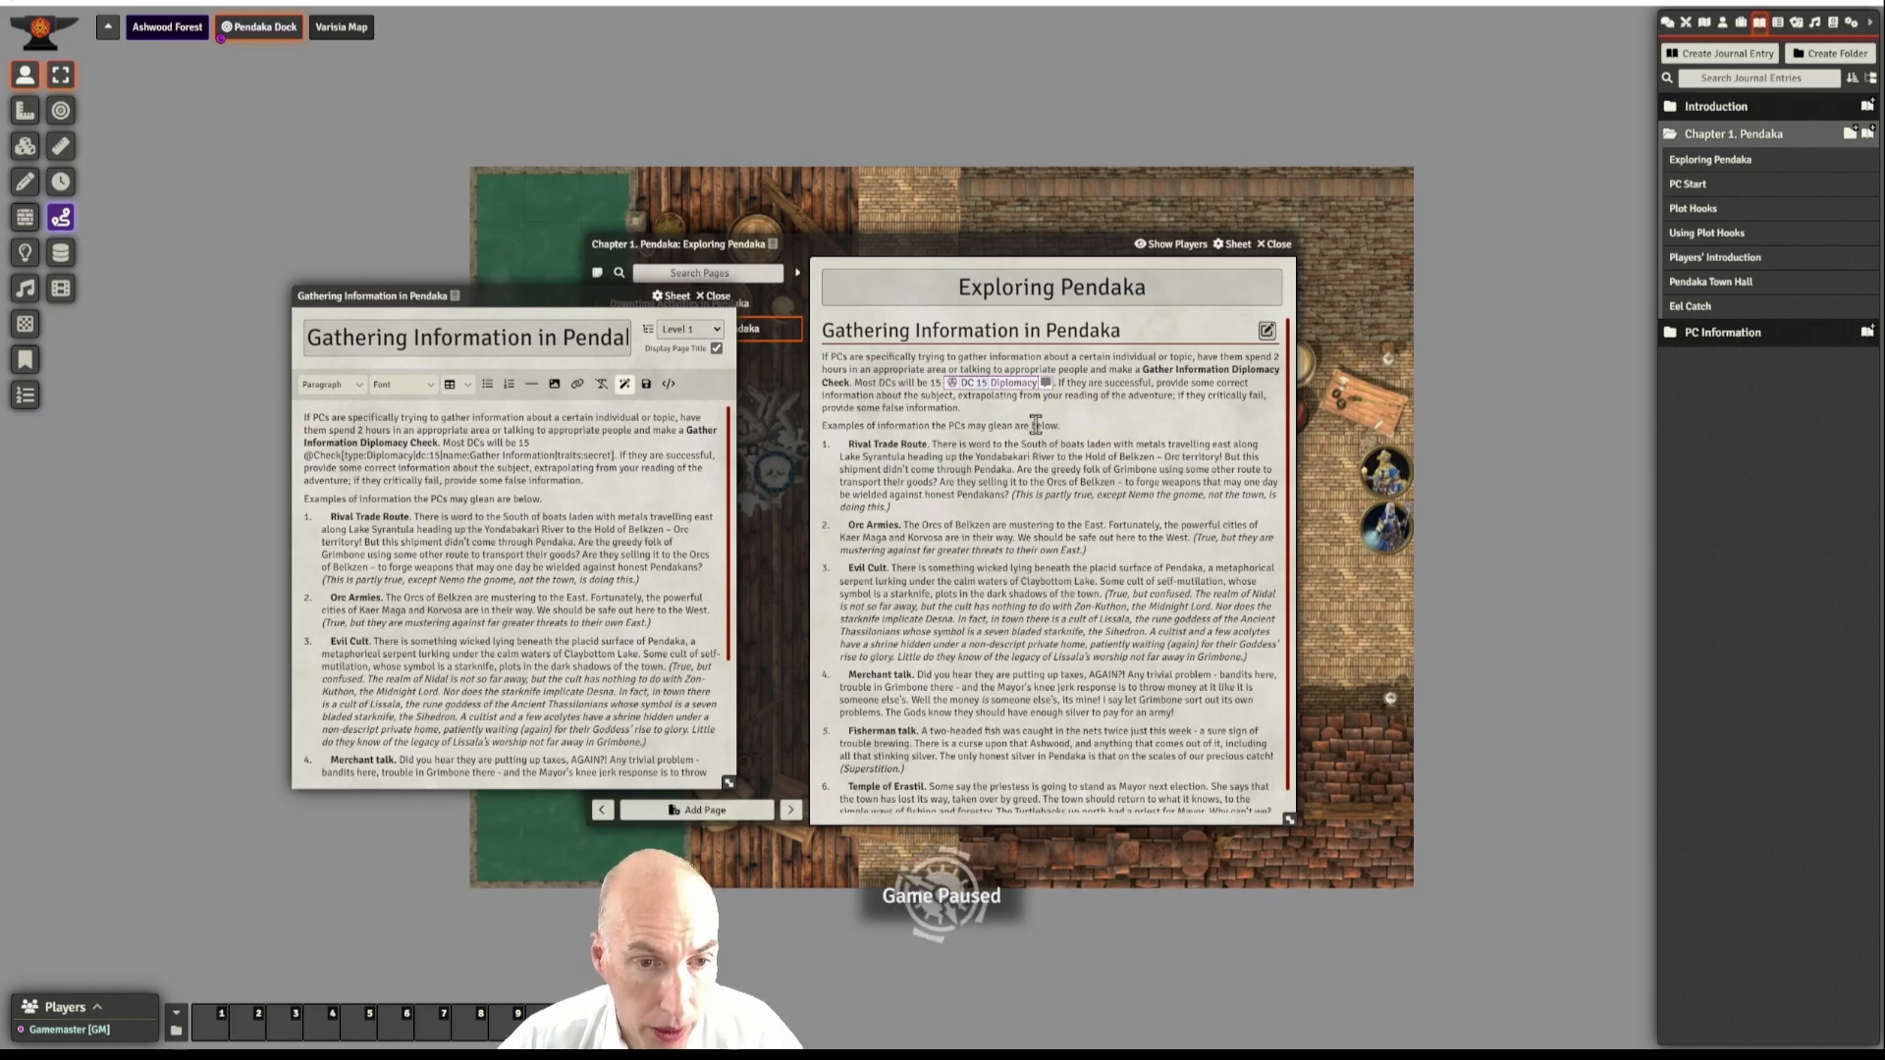
pyautogui.scroll(-1, 1049, 466)
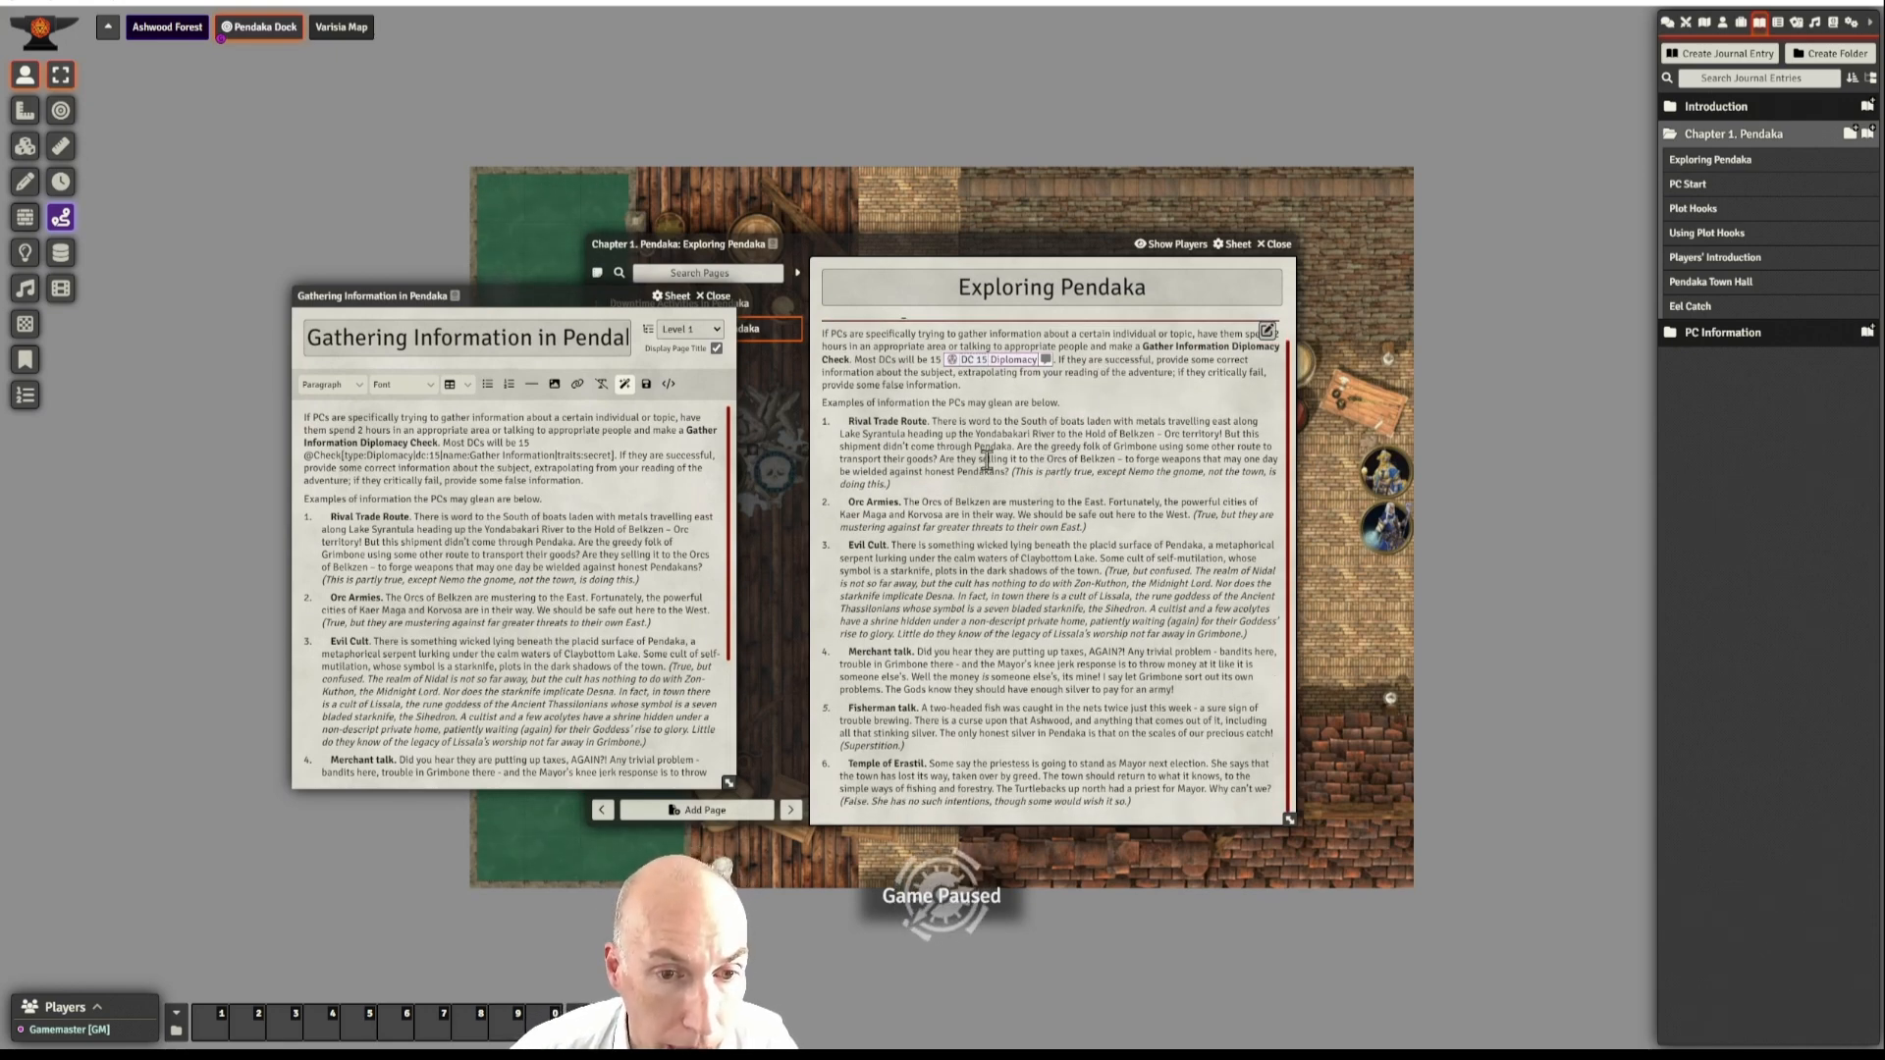
pyautogui.click(850, 420)
pyautogui.moveTo(1044, 265); pyautogui.dragTo(1285, 272)
pyautogui.moveTo(603, 295); pyautogui.dragTo(1049, 226)
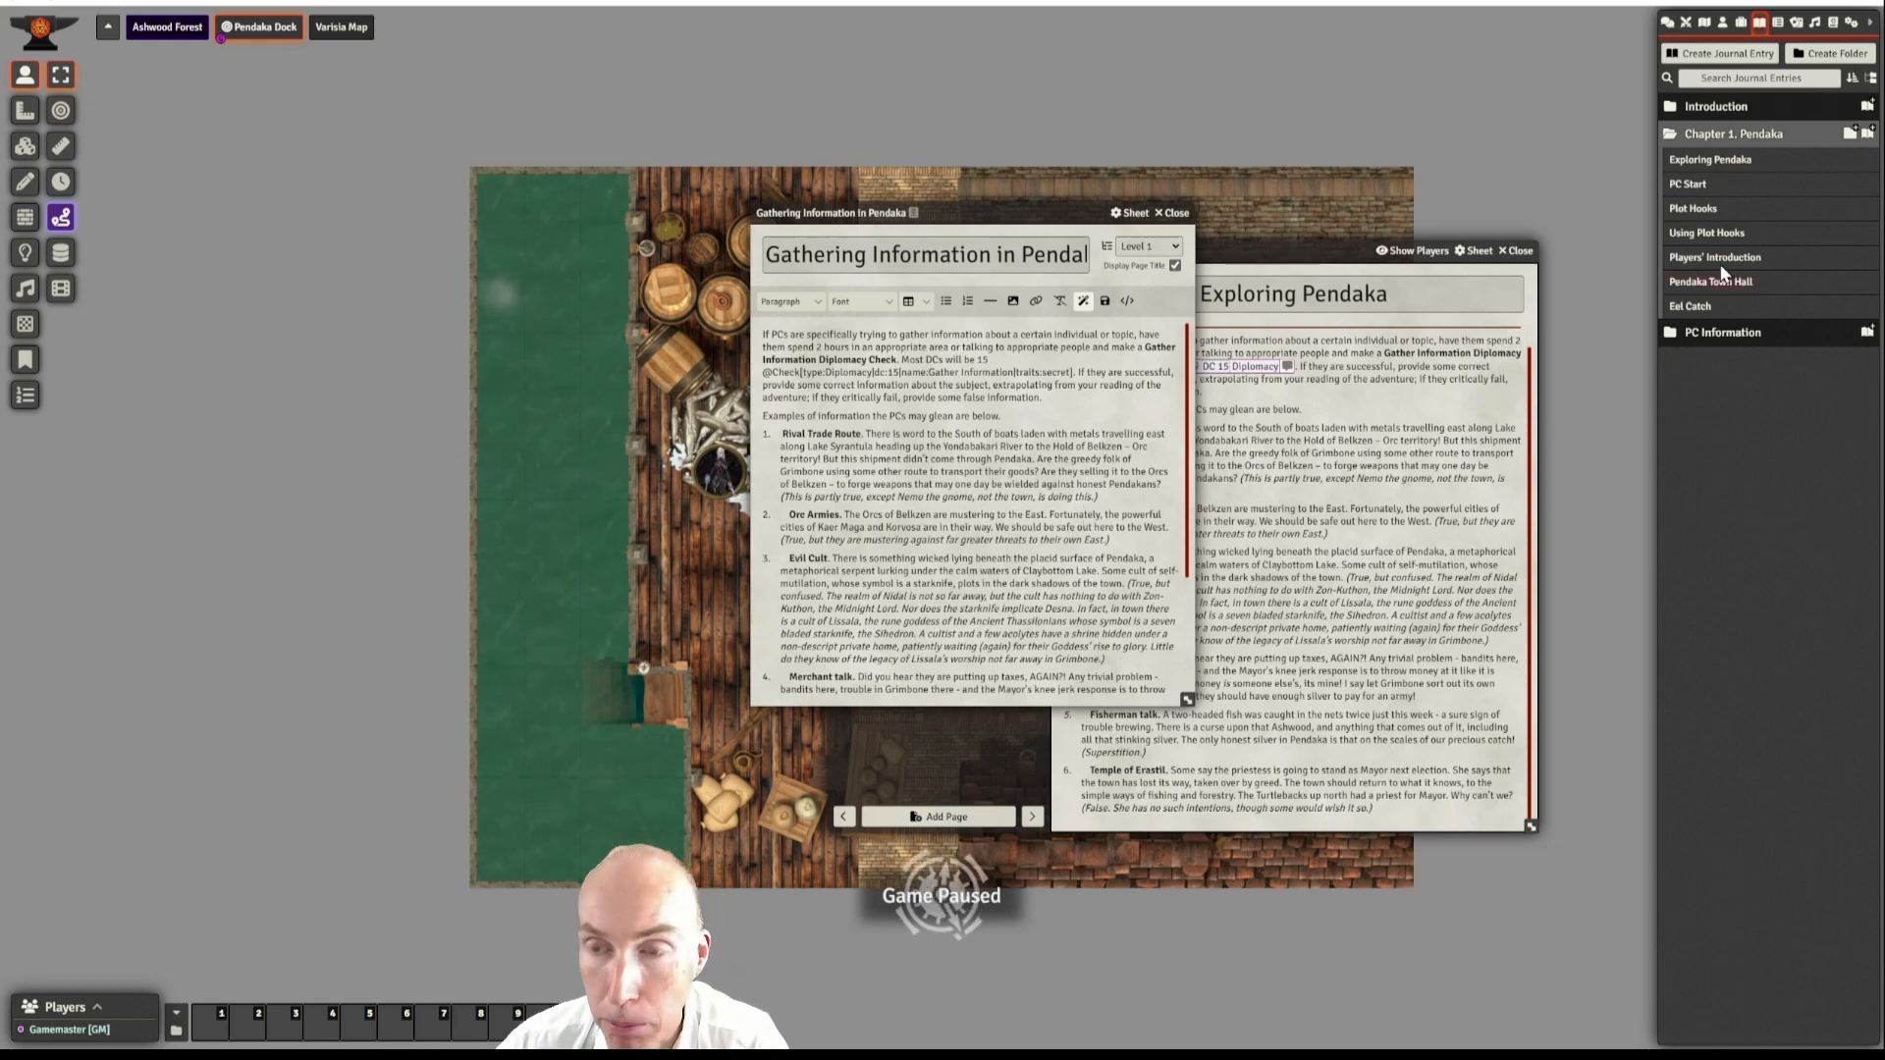
# - Activate the Varisia Map scene from the Chapter 1. Pendaka scene folder
pyautogui.click(1728, 106)
pyautogui.click(1733, 131)
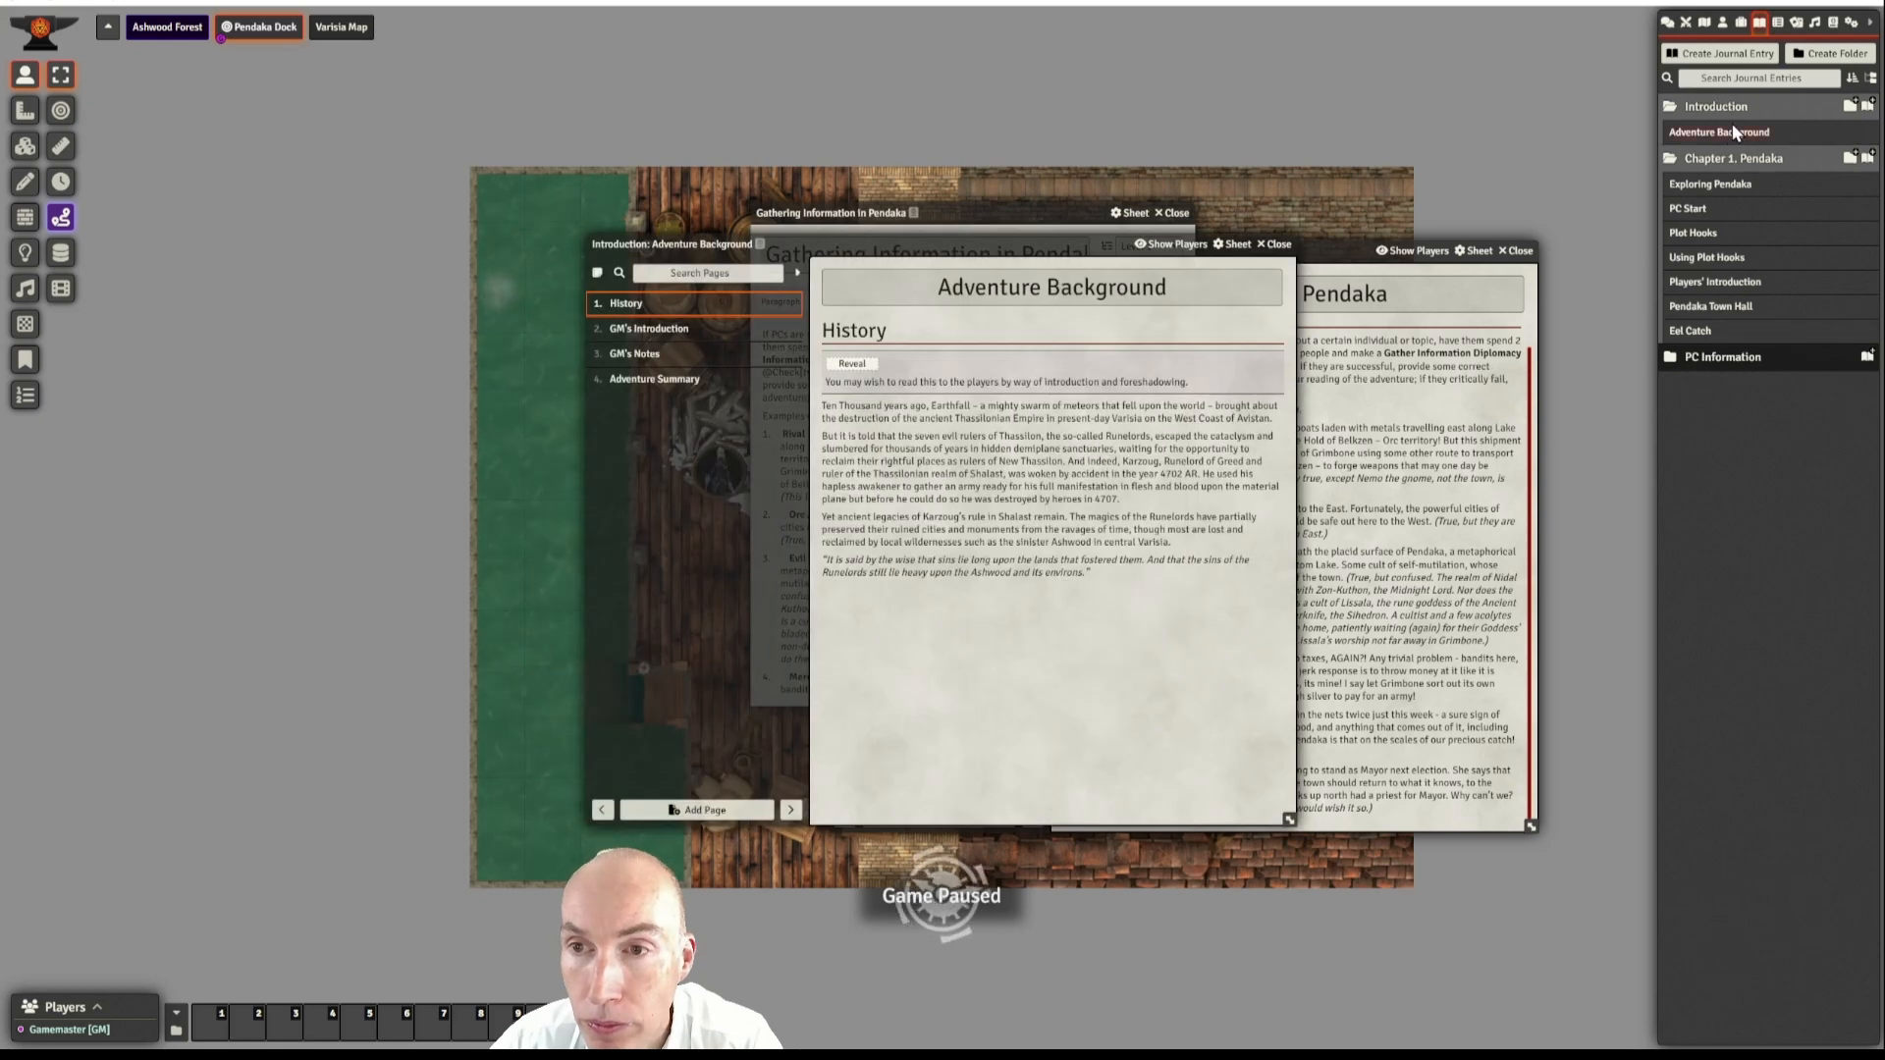
pyautogui.click(1704, 24)
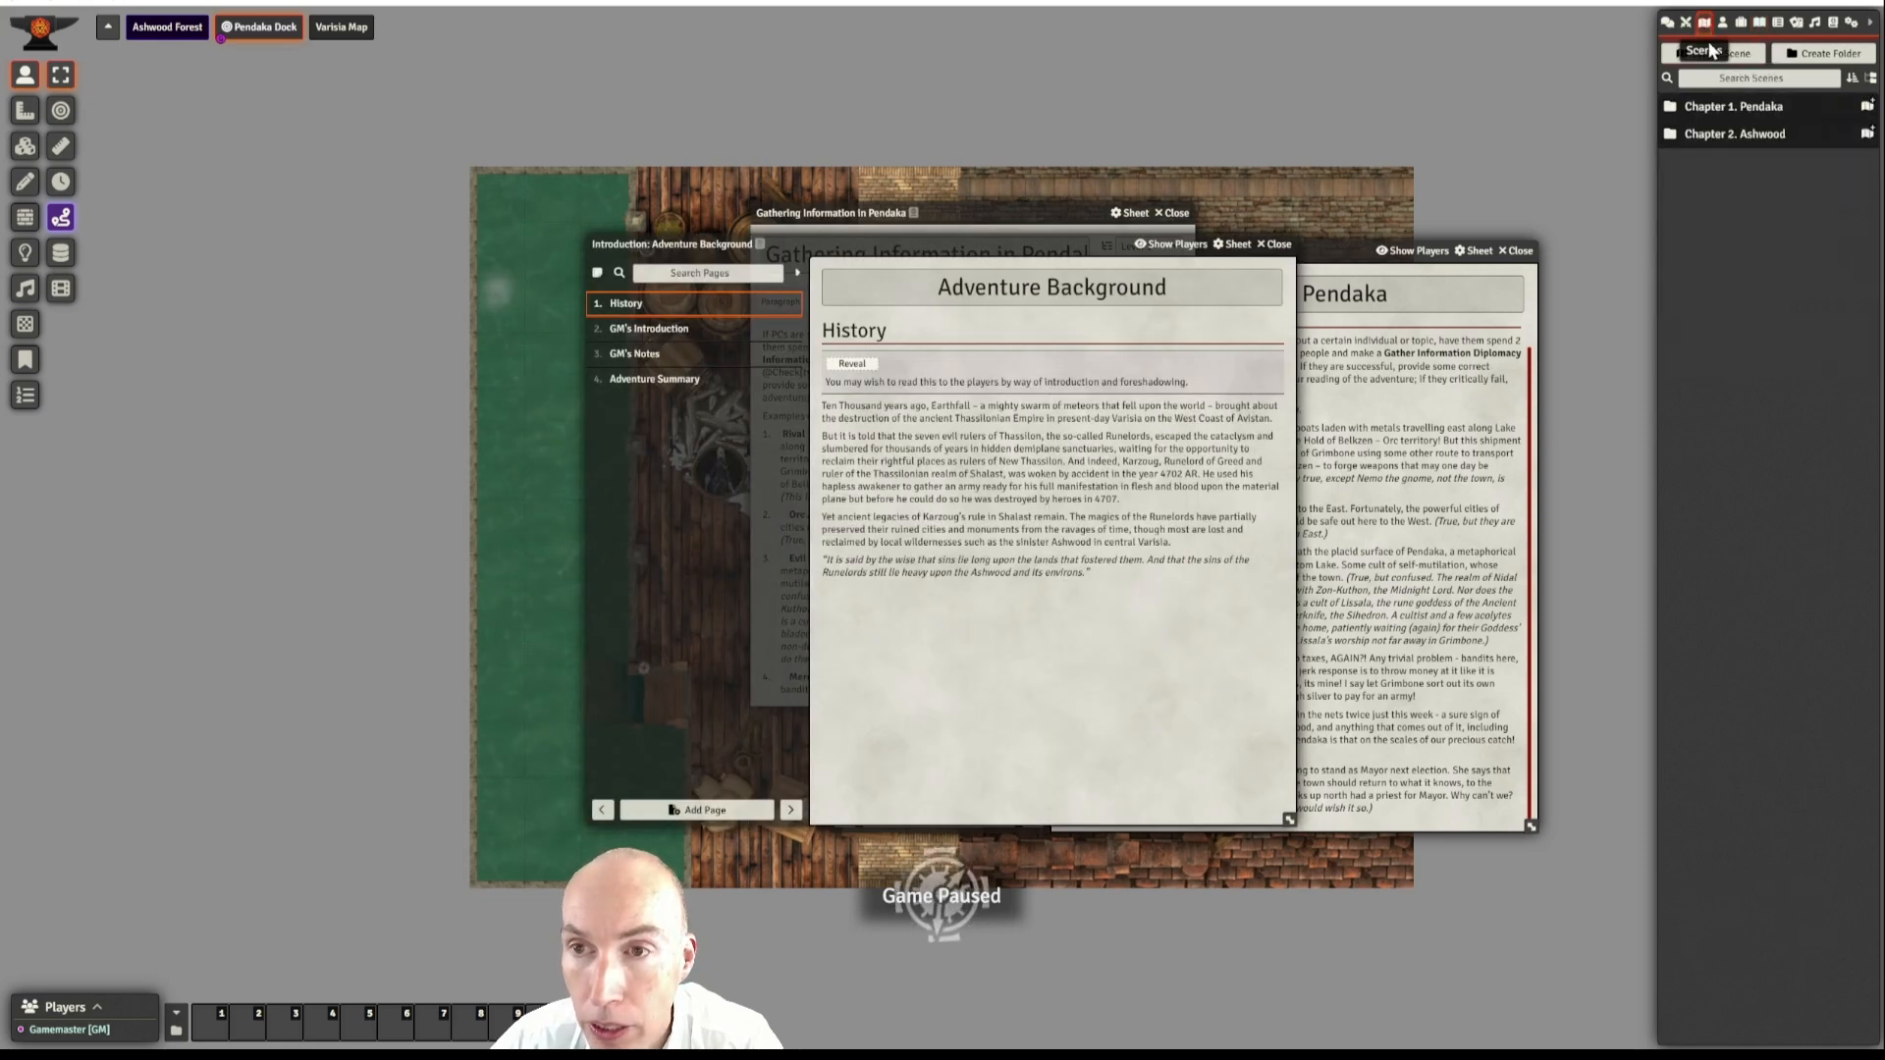
pyautogui.click(1758, 108)
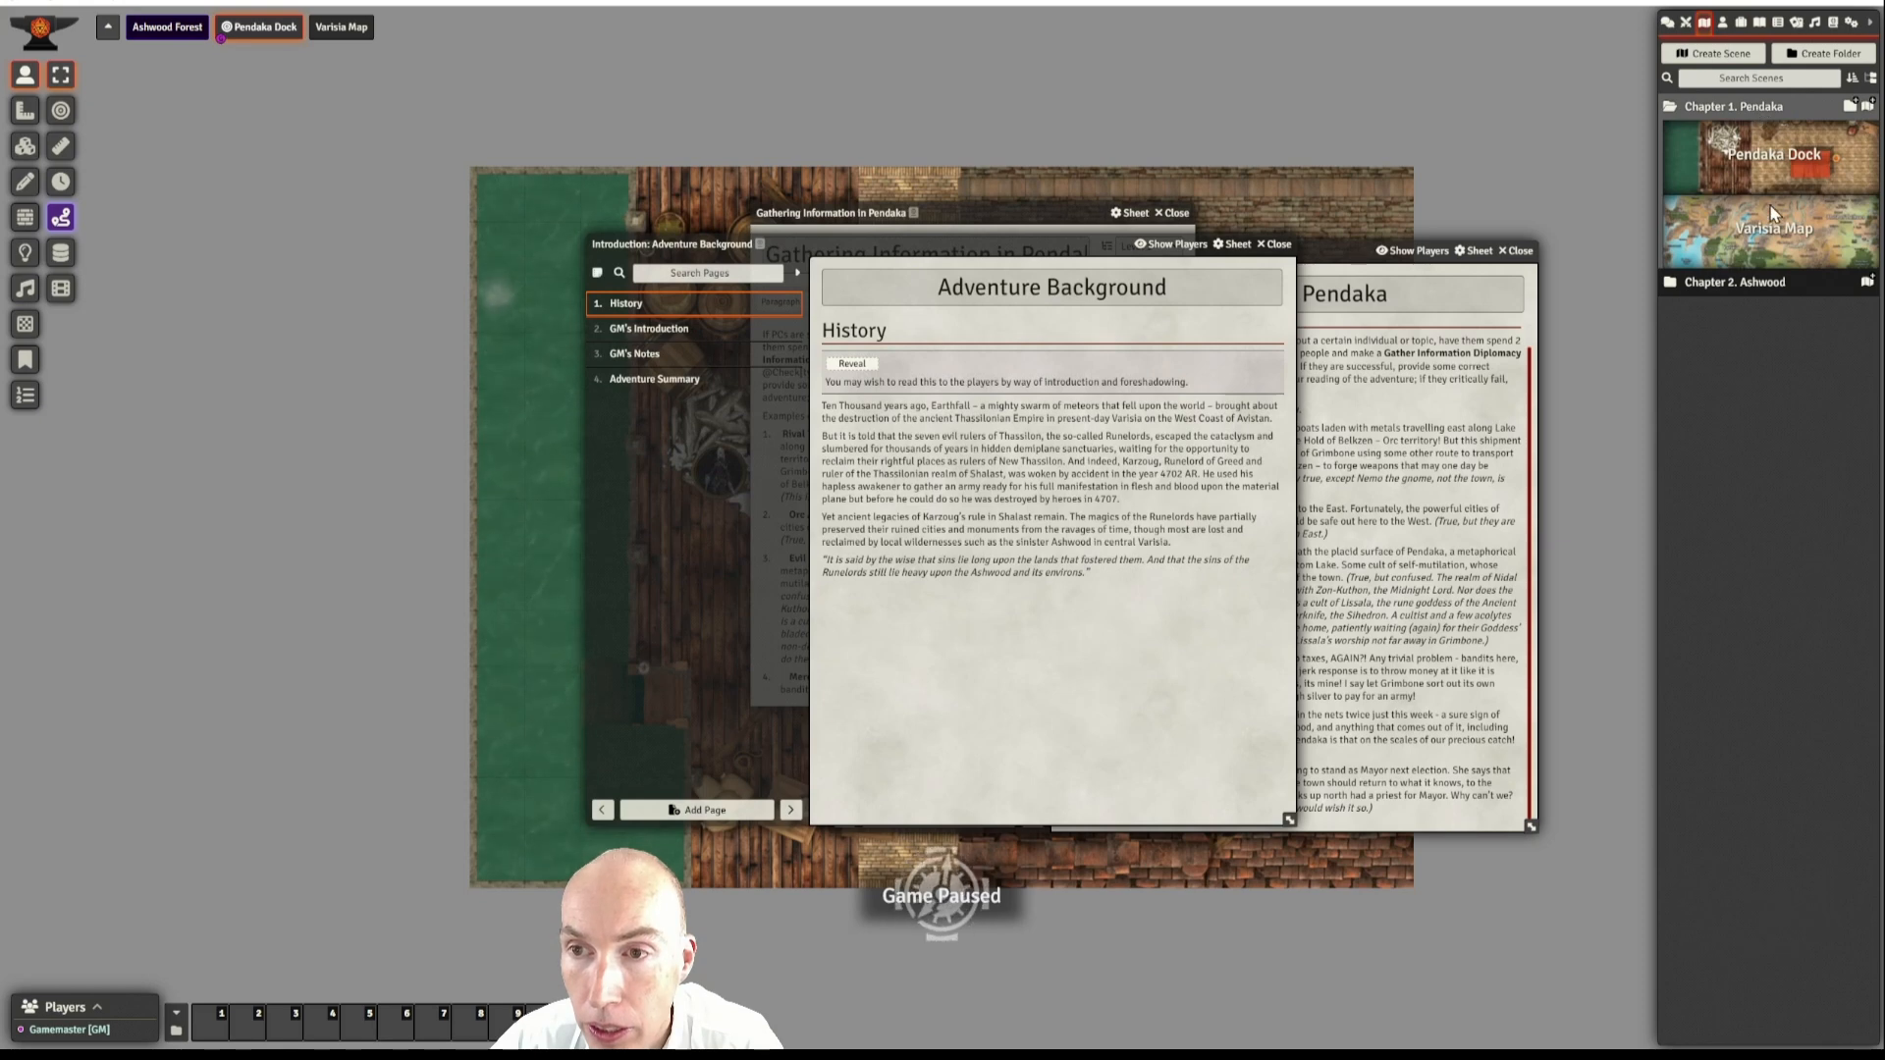
pyautogui.click(1775, 232)
pyautogui.rightClick(1776, 236)
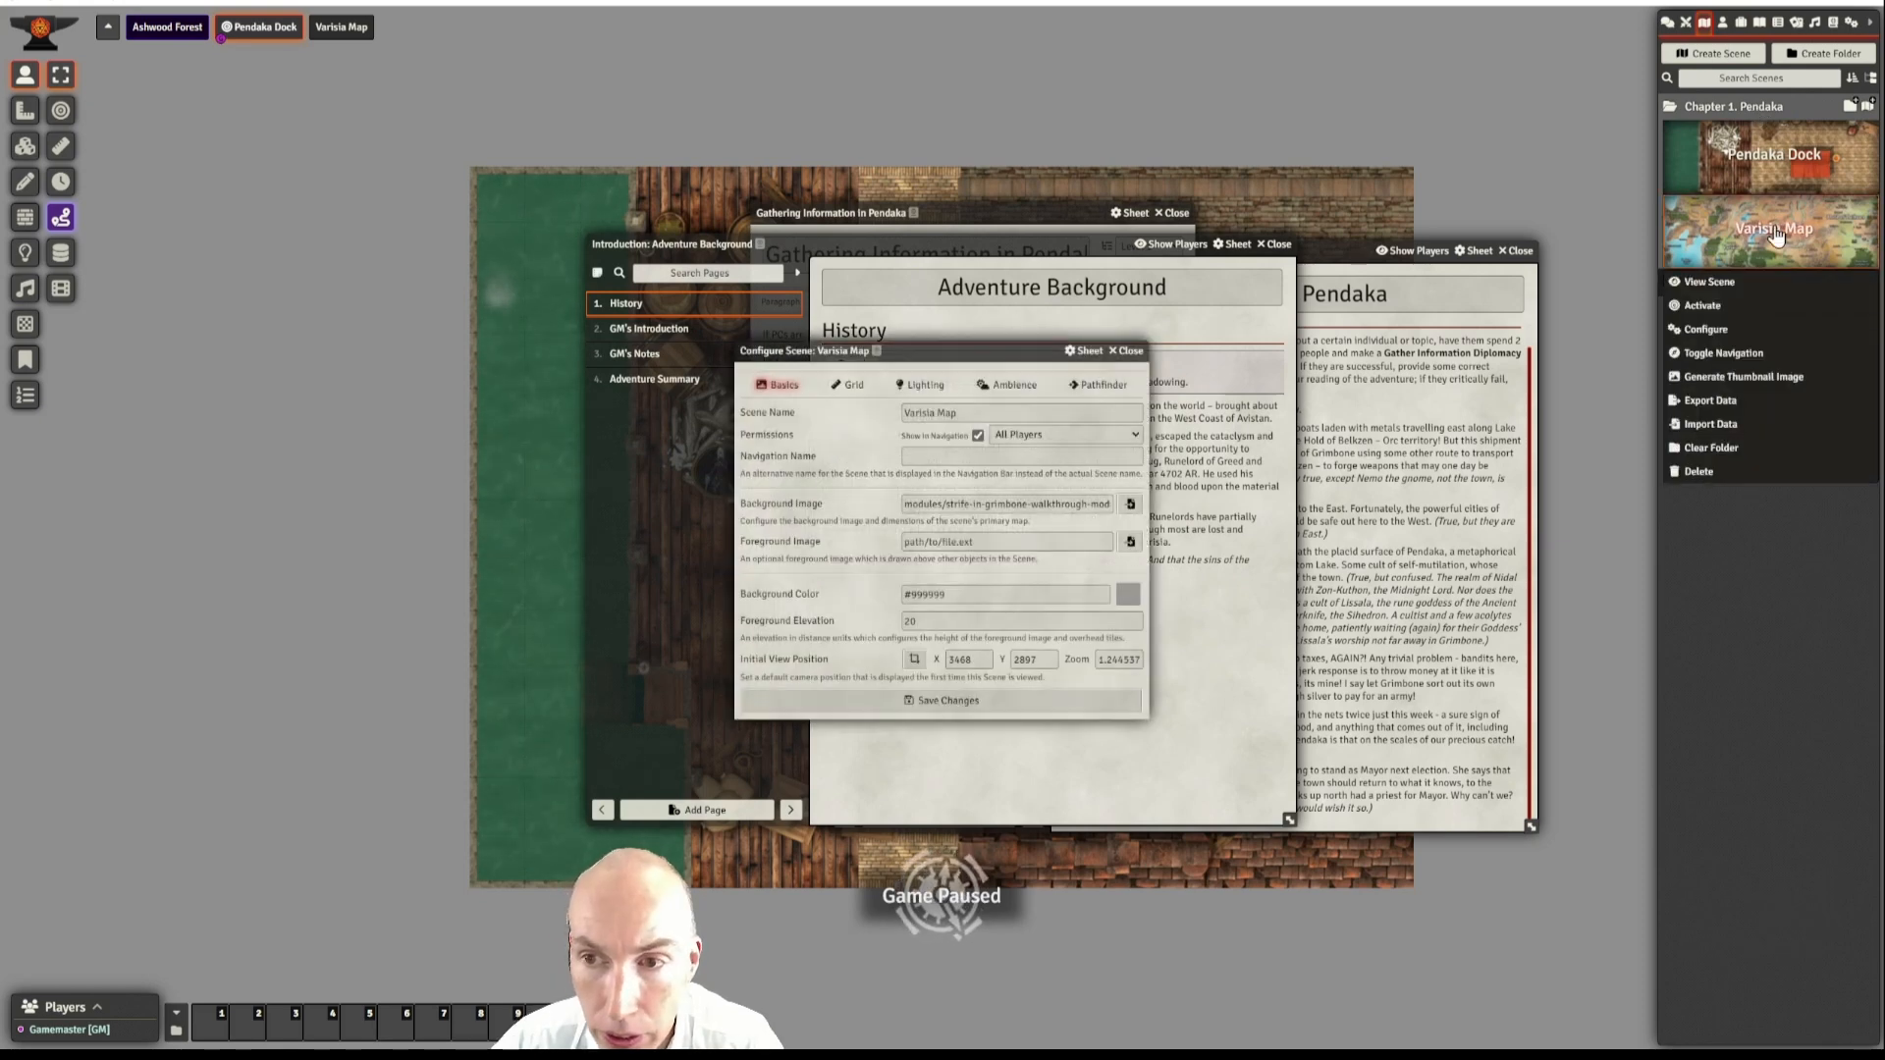
pyautogui.click(1701, 308)
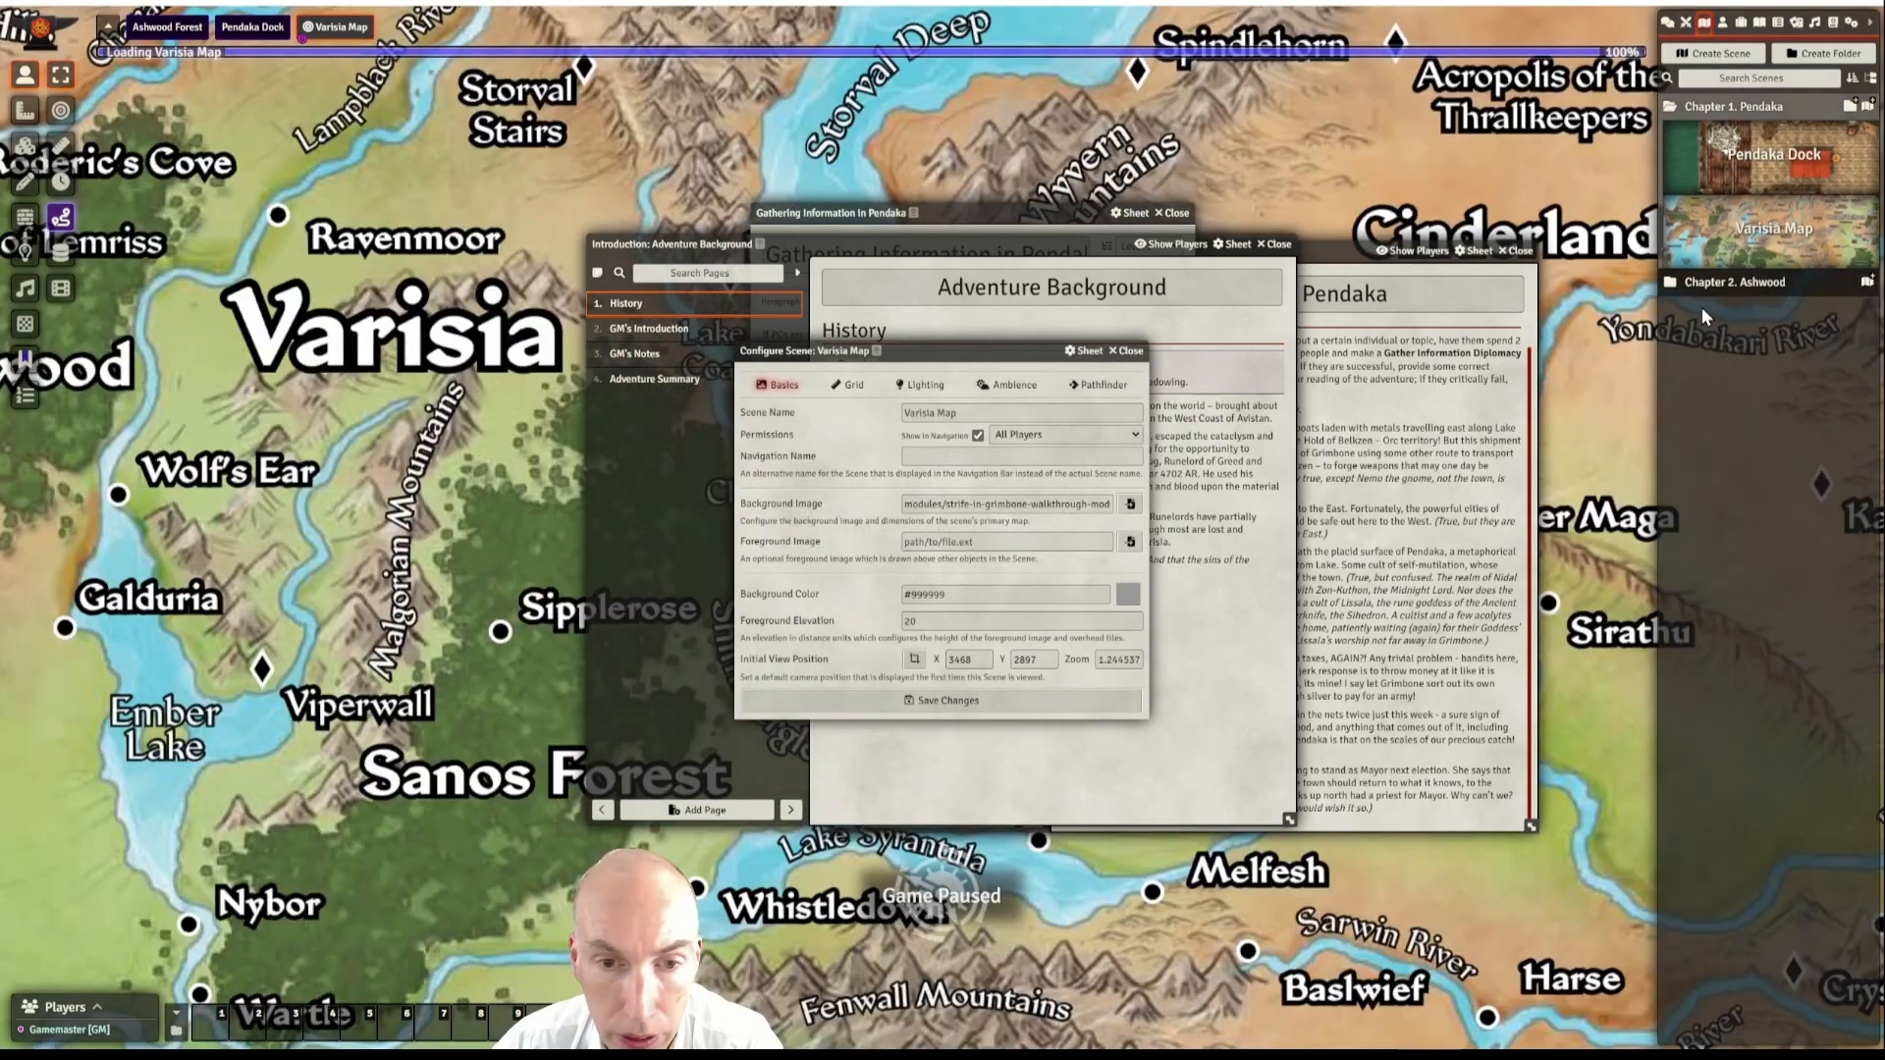
# - Close the scene configuration, Adventure Background, page editor and Exploring Pendaka windows to uncover the Varisia Map
pyautogui.moveTo(1003, 350); pyautogui.dragTo(965, 424)
pyautogui.click(1084, 415)
pyautogui.moveTo(1095, 244); pyautogui.dragTo(1290, 218)
pyautogui.scroll(-3, 697, 479)
pyautogui.scroll(-5, 697, 479)
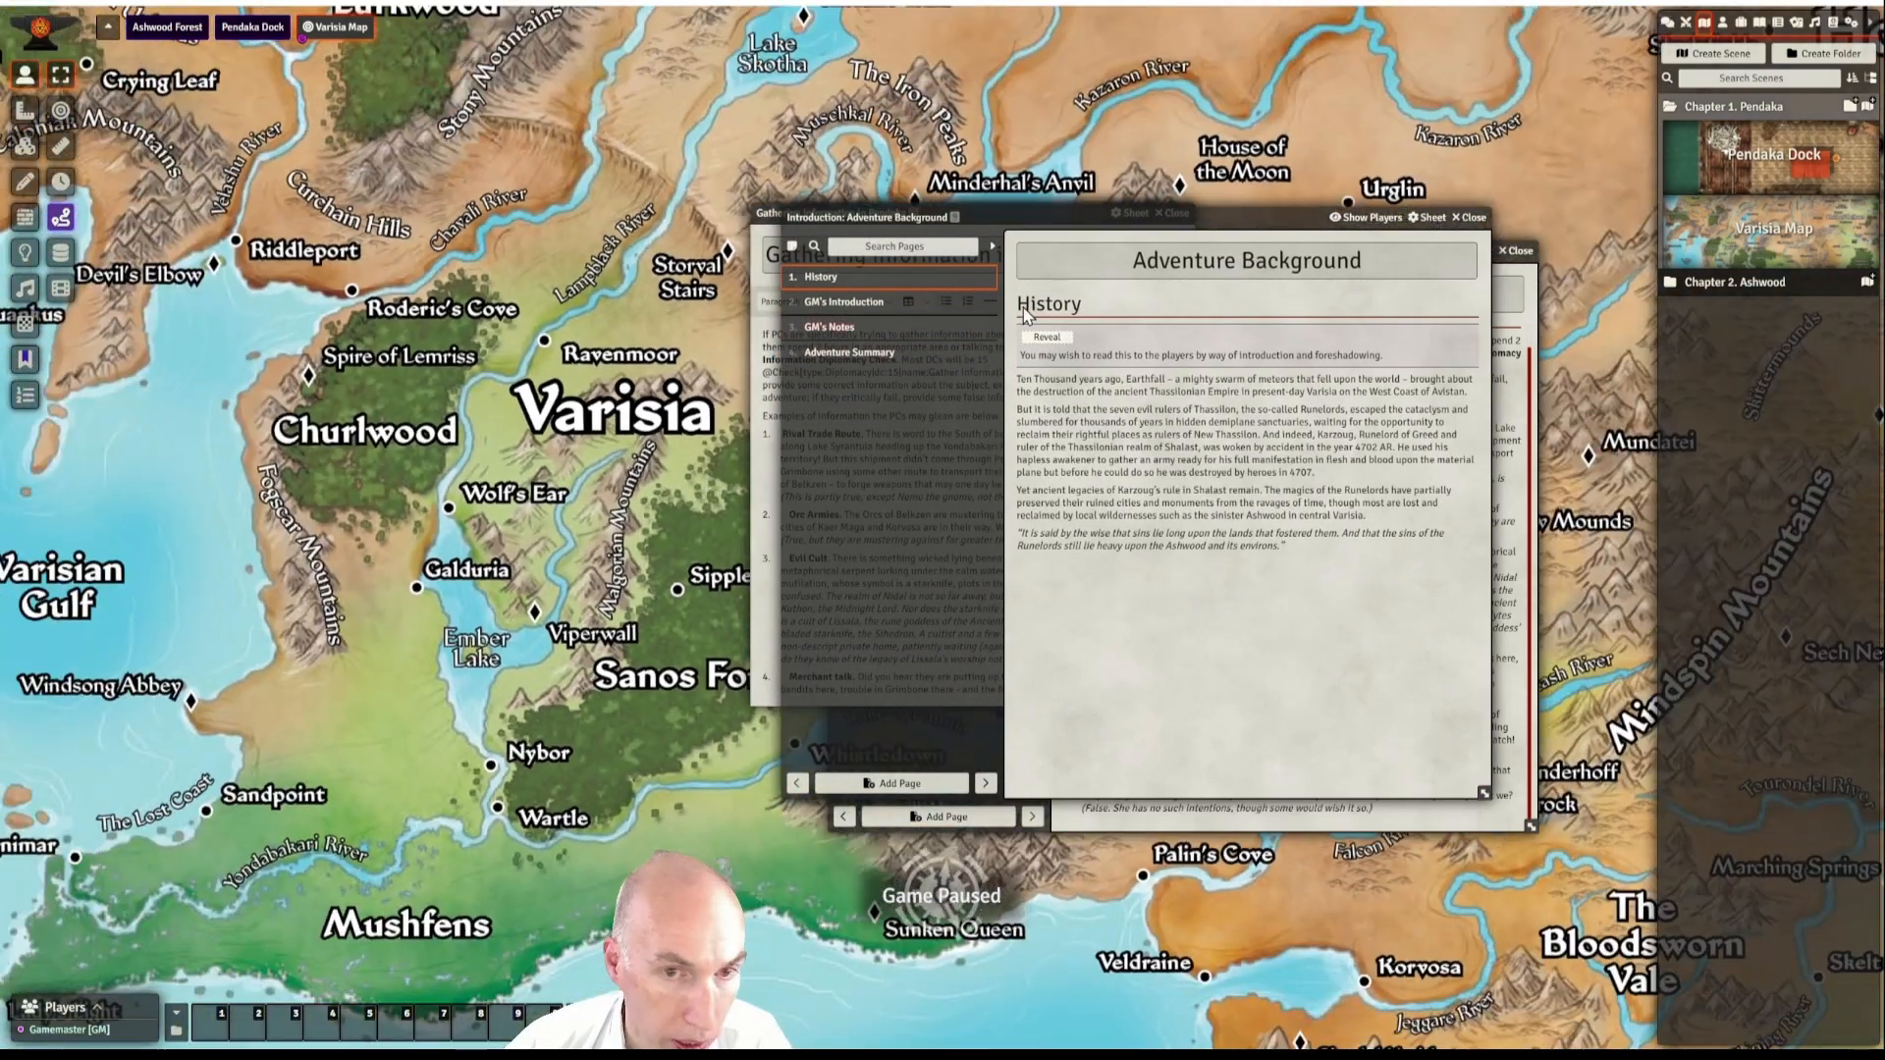
pyautogui.moveTo(1099, 224); pyautogui.dragTo(376, 476)
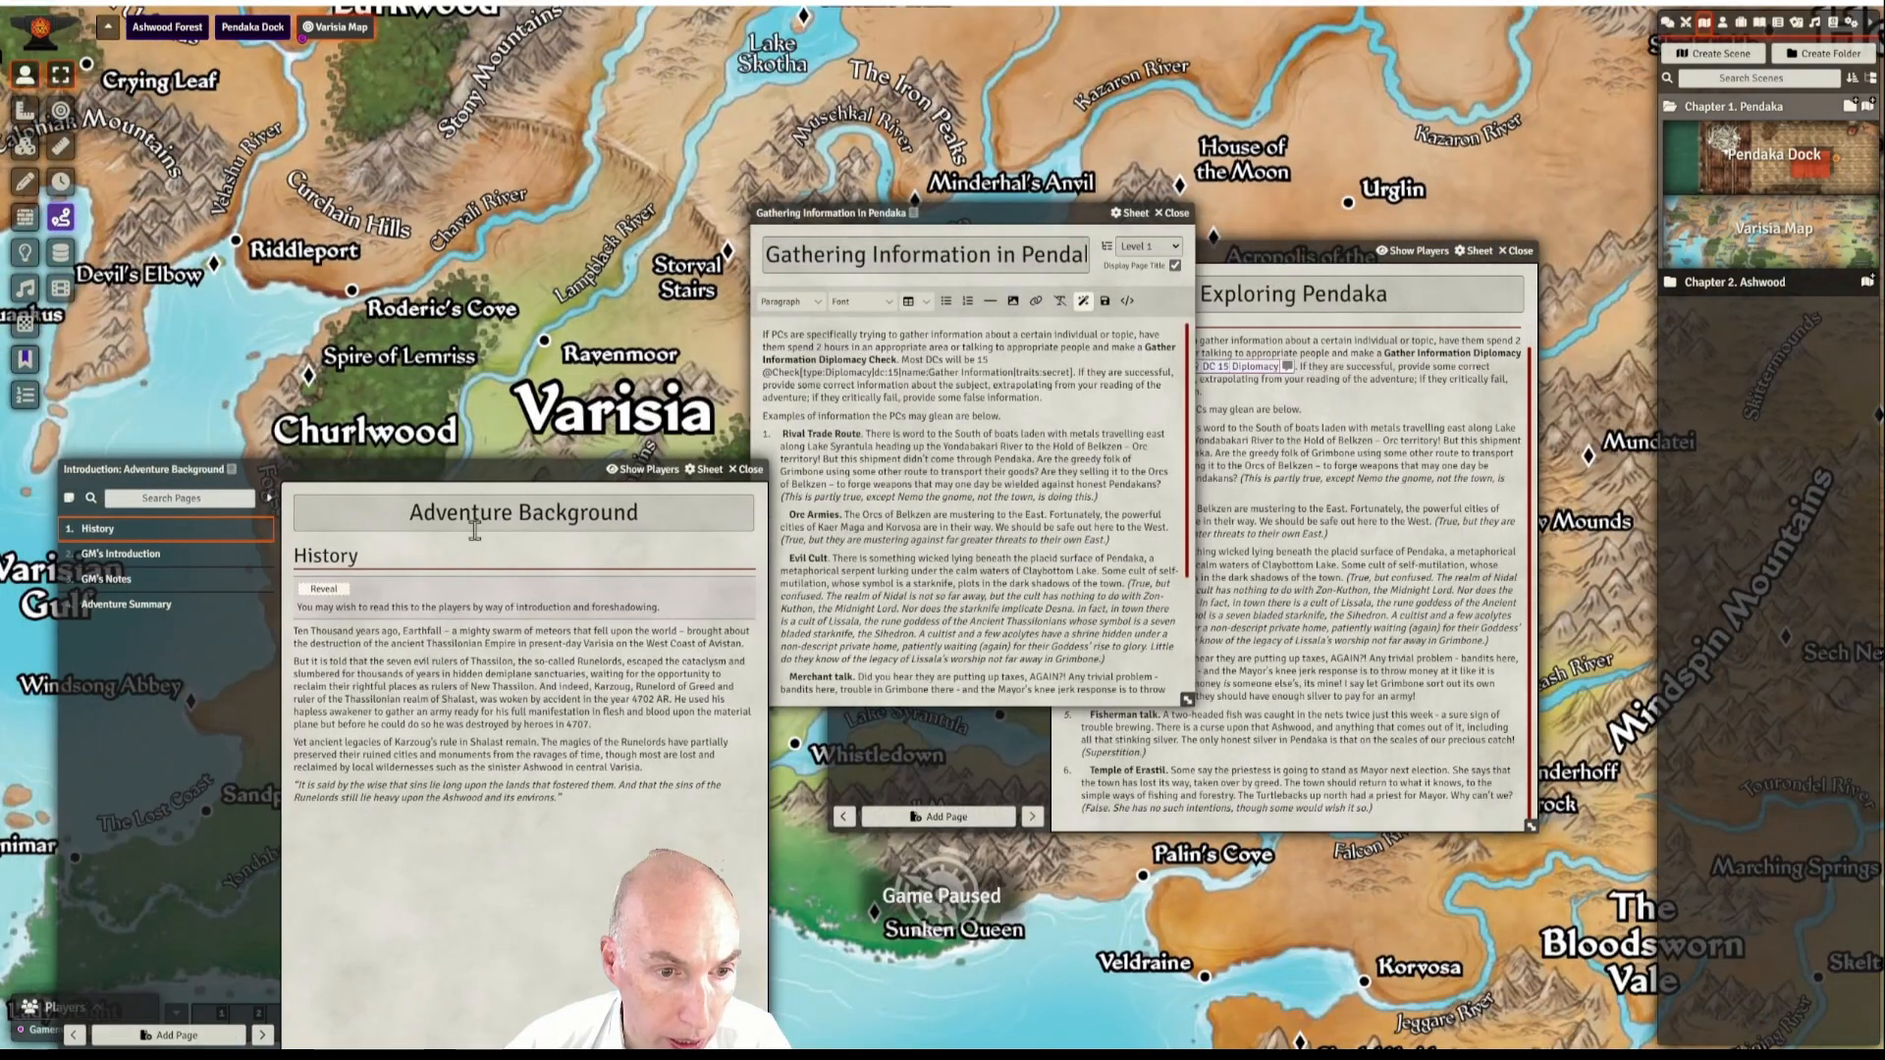
pyautogui.click(743, 470)
pyautogui.click(1173, 212)
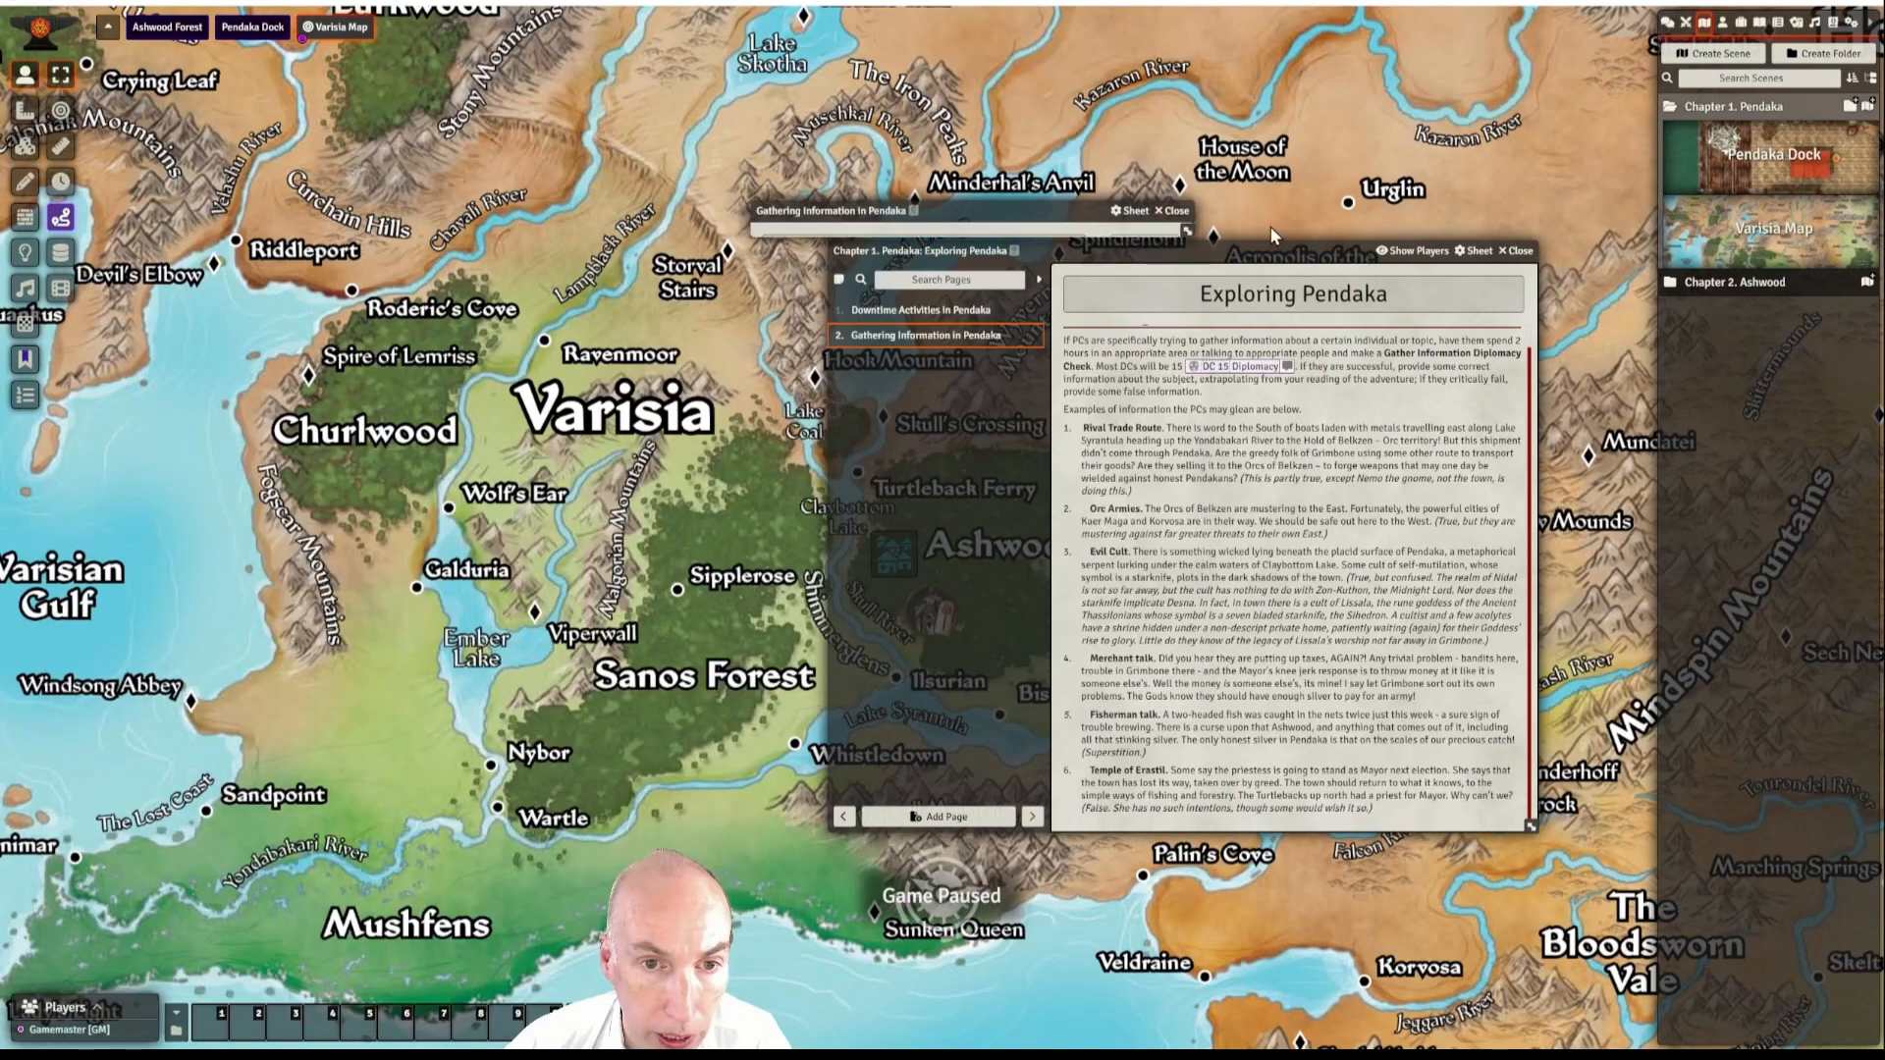
pyautogui.click(1517, 252)
# - Examine the Varisia Map from the Ashwood and Lake Syrantula to the Hold of Belkzen, checking the places named in the rumours
pyautogui.scroll(-2, 805, 475)
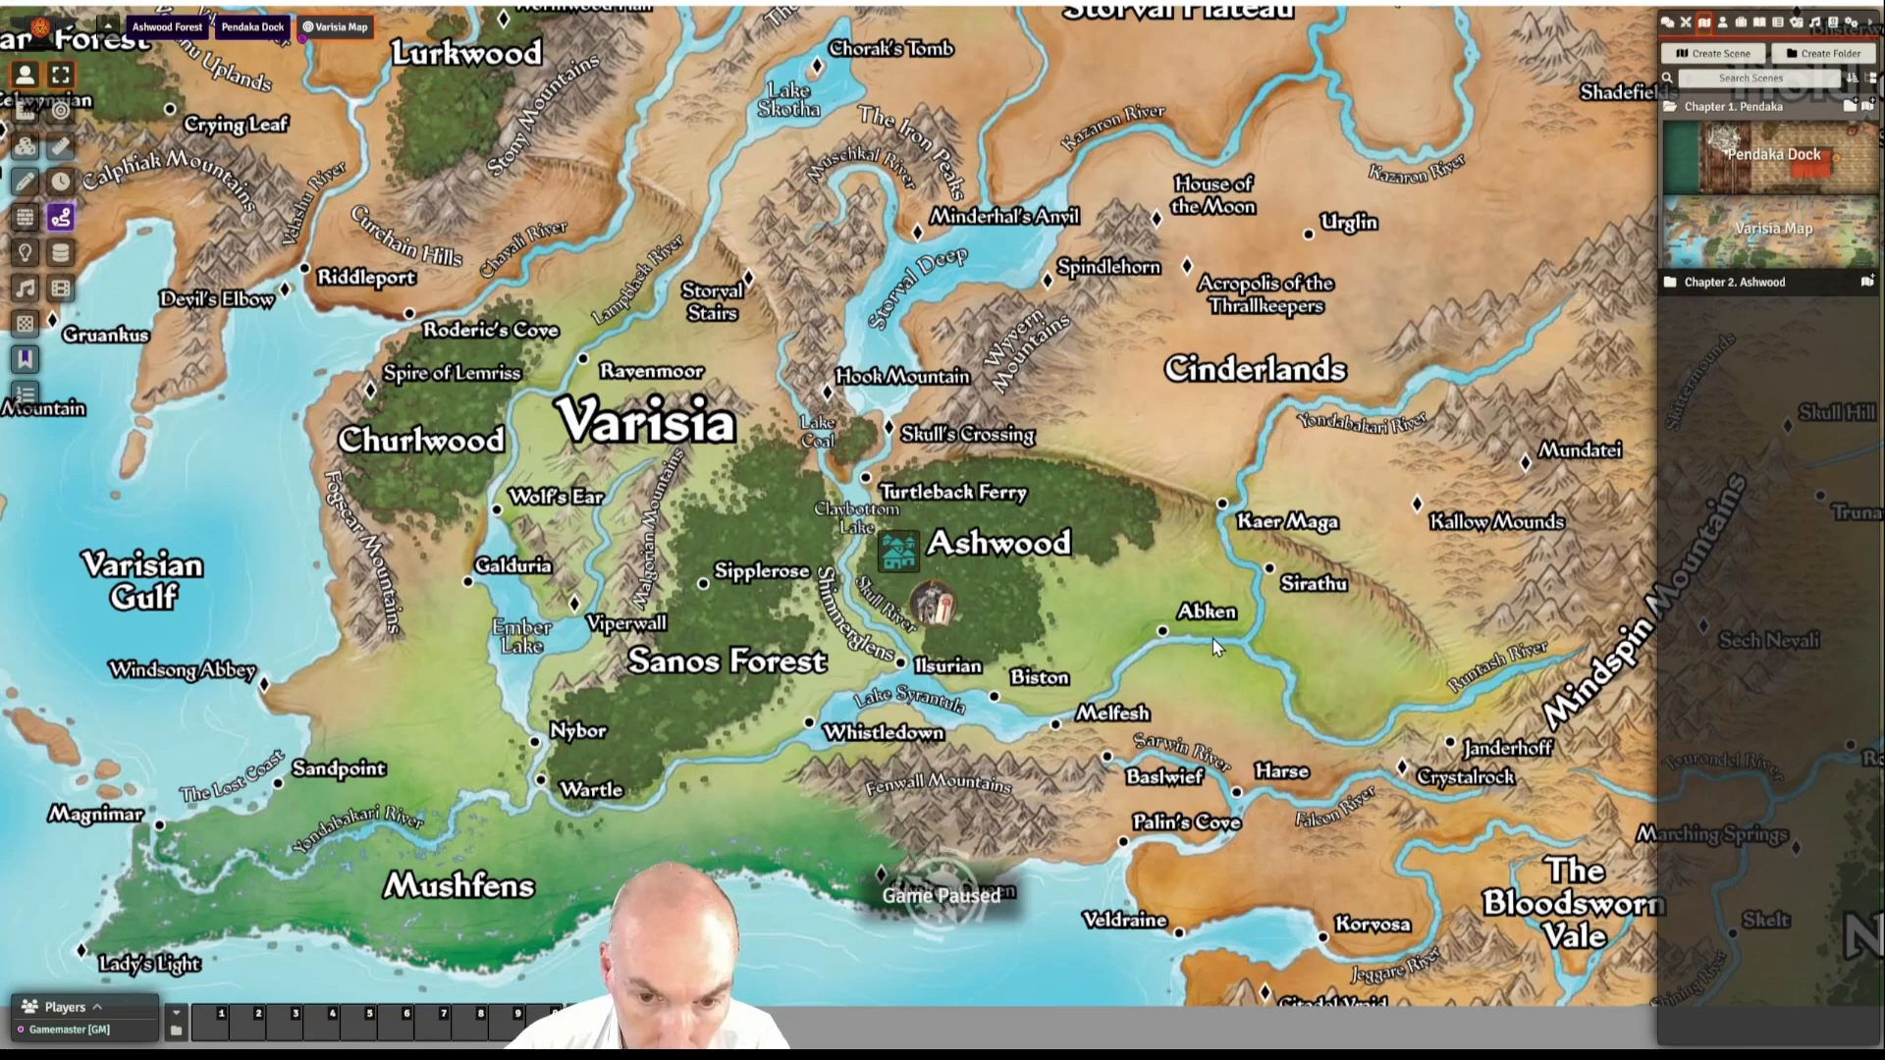
pyautogui.press('Right')
pyautogui.press('Up')
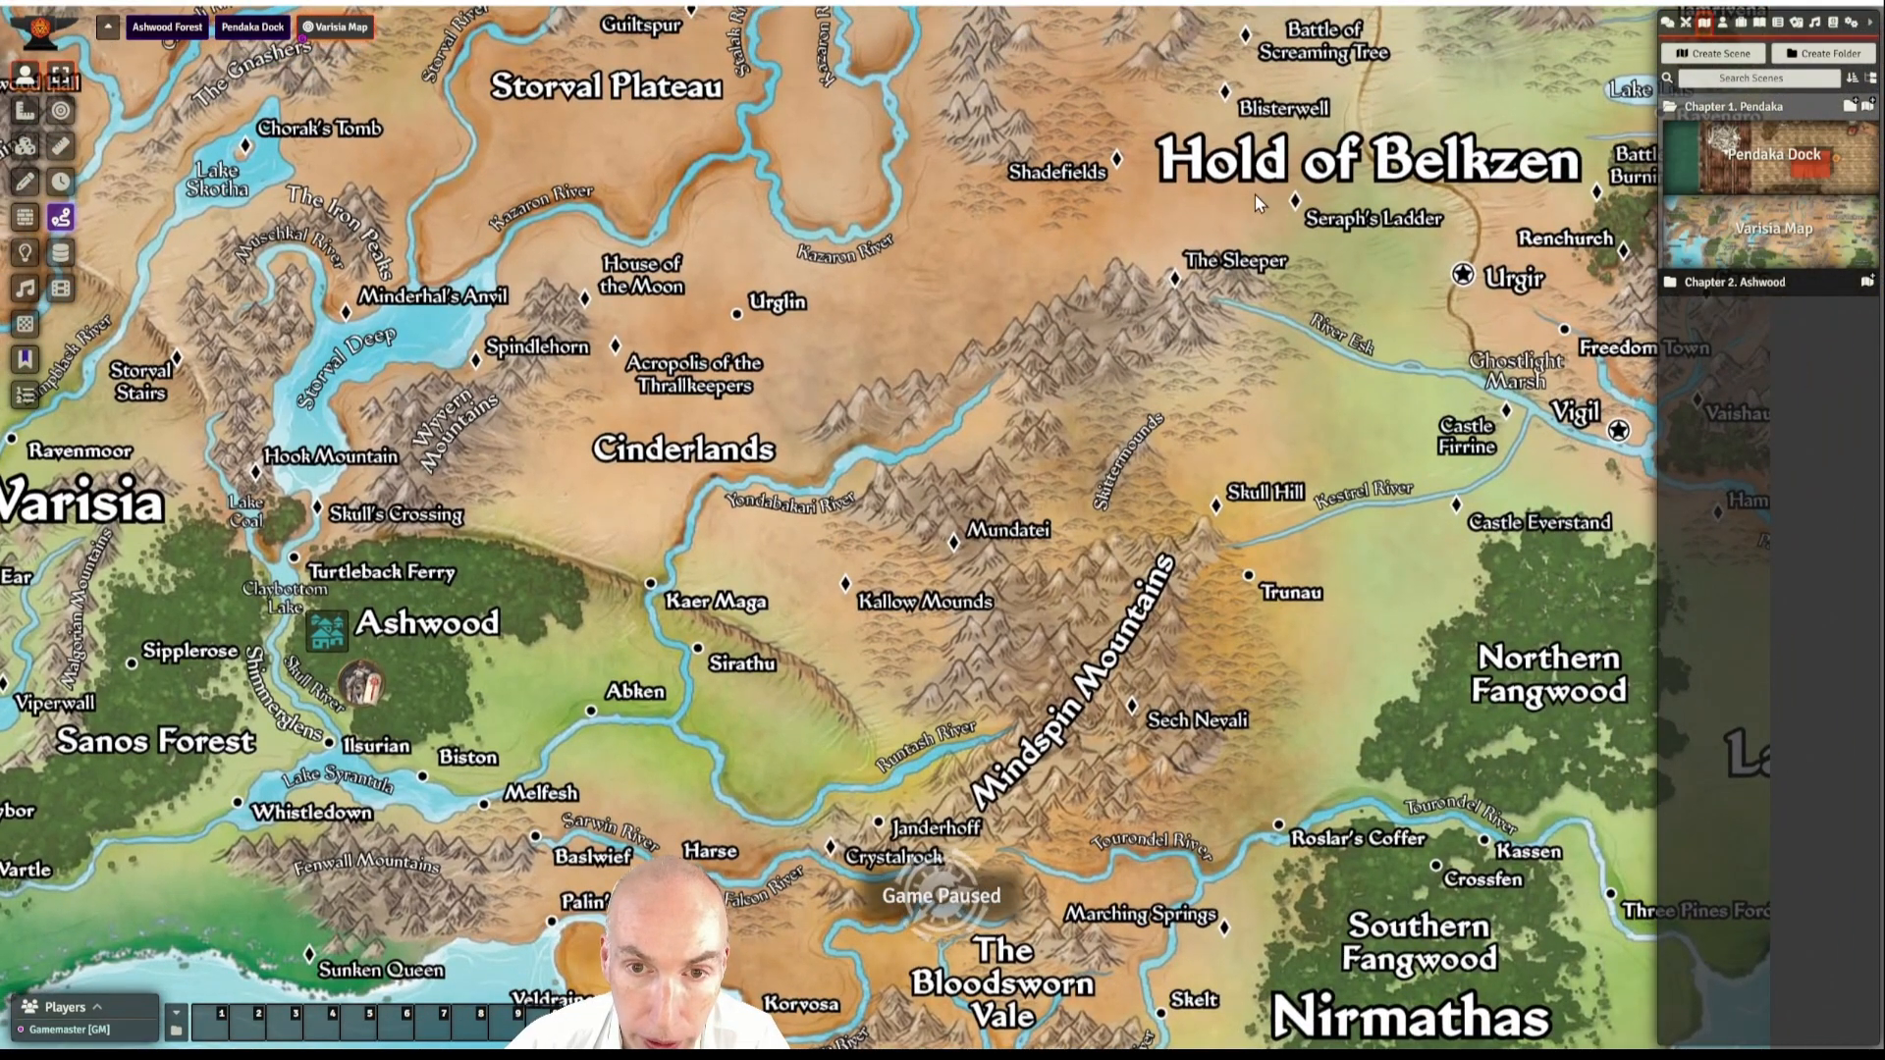
pyautogui.moveTo(850, 576); pyautogui.dragTo(1132, 538)
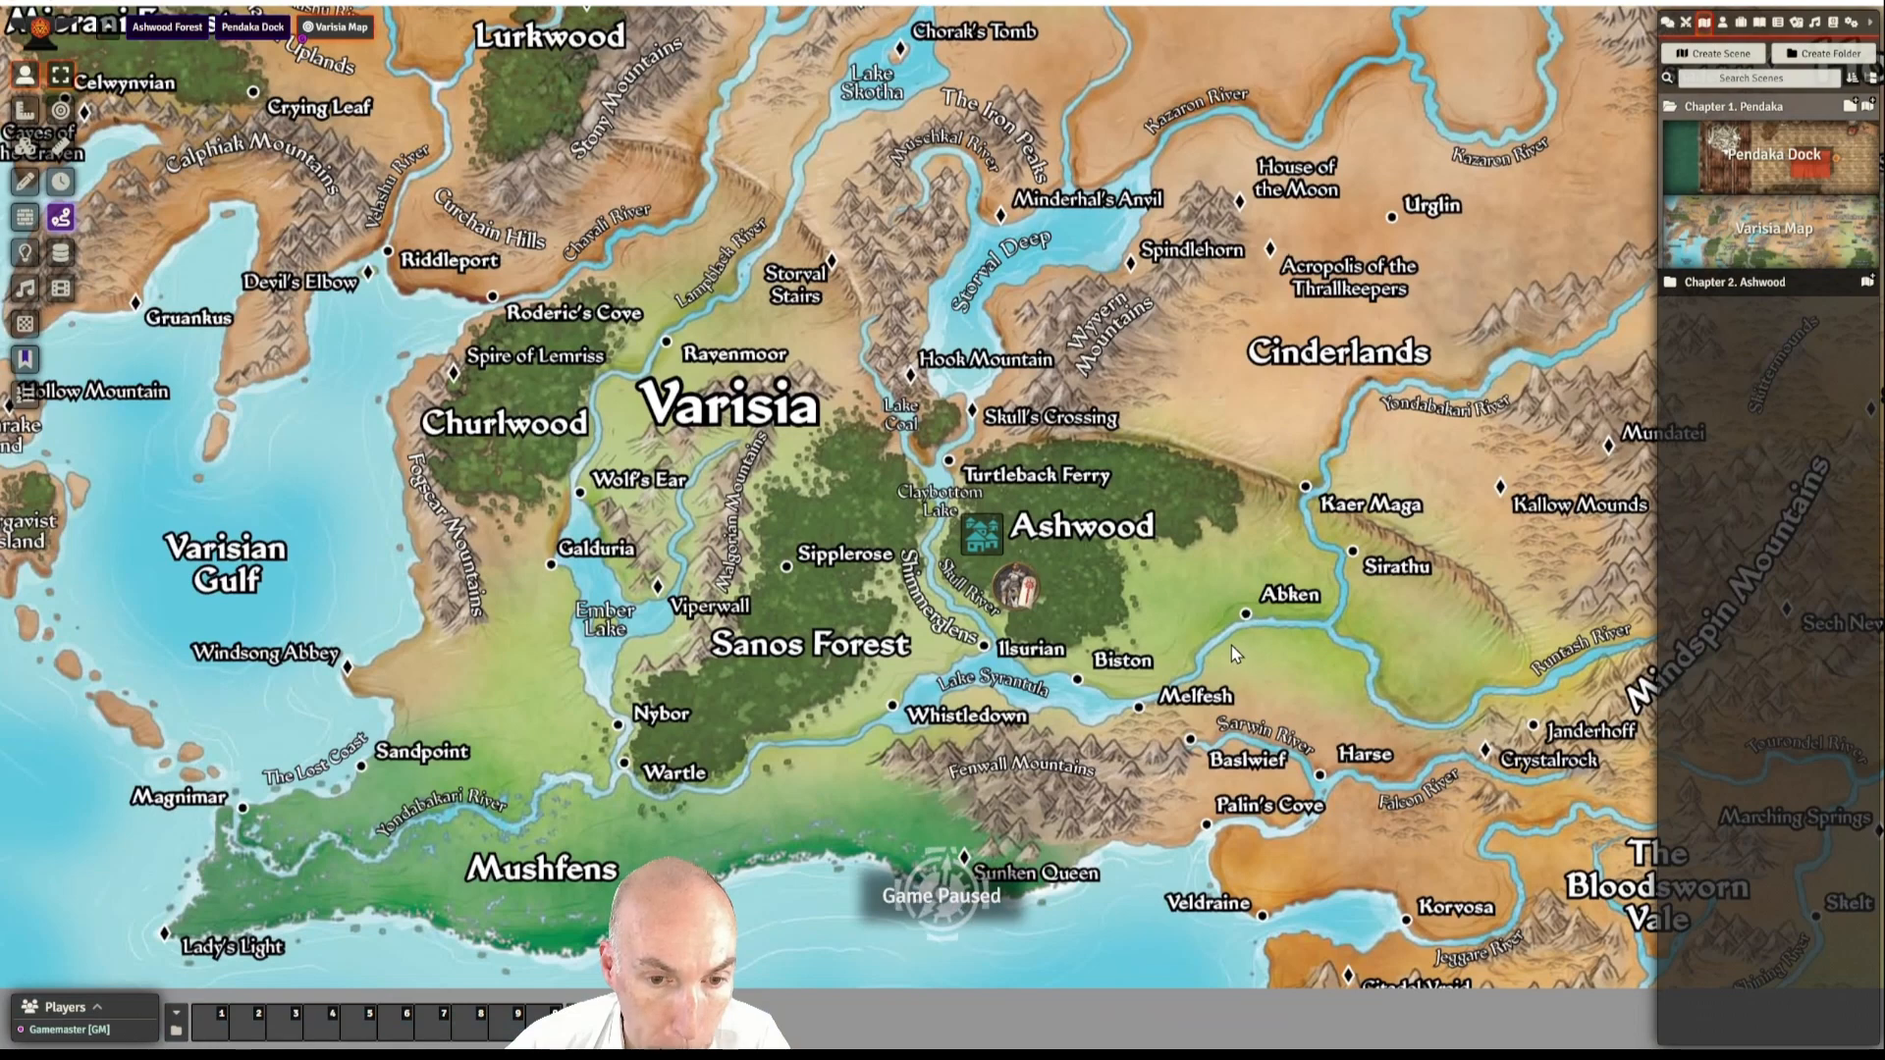
pyautogui.scroll(2, 1222, 650)
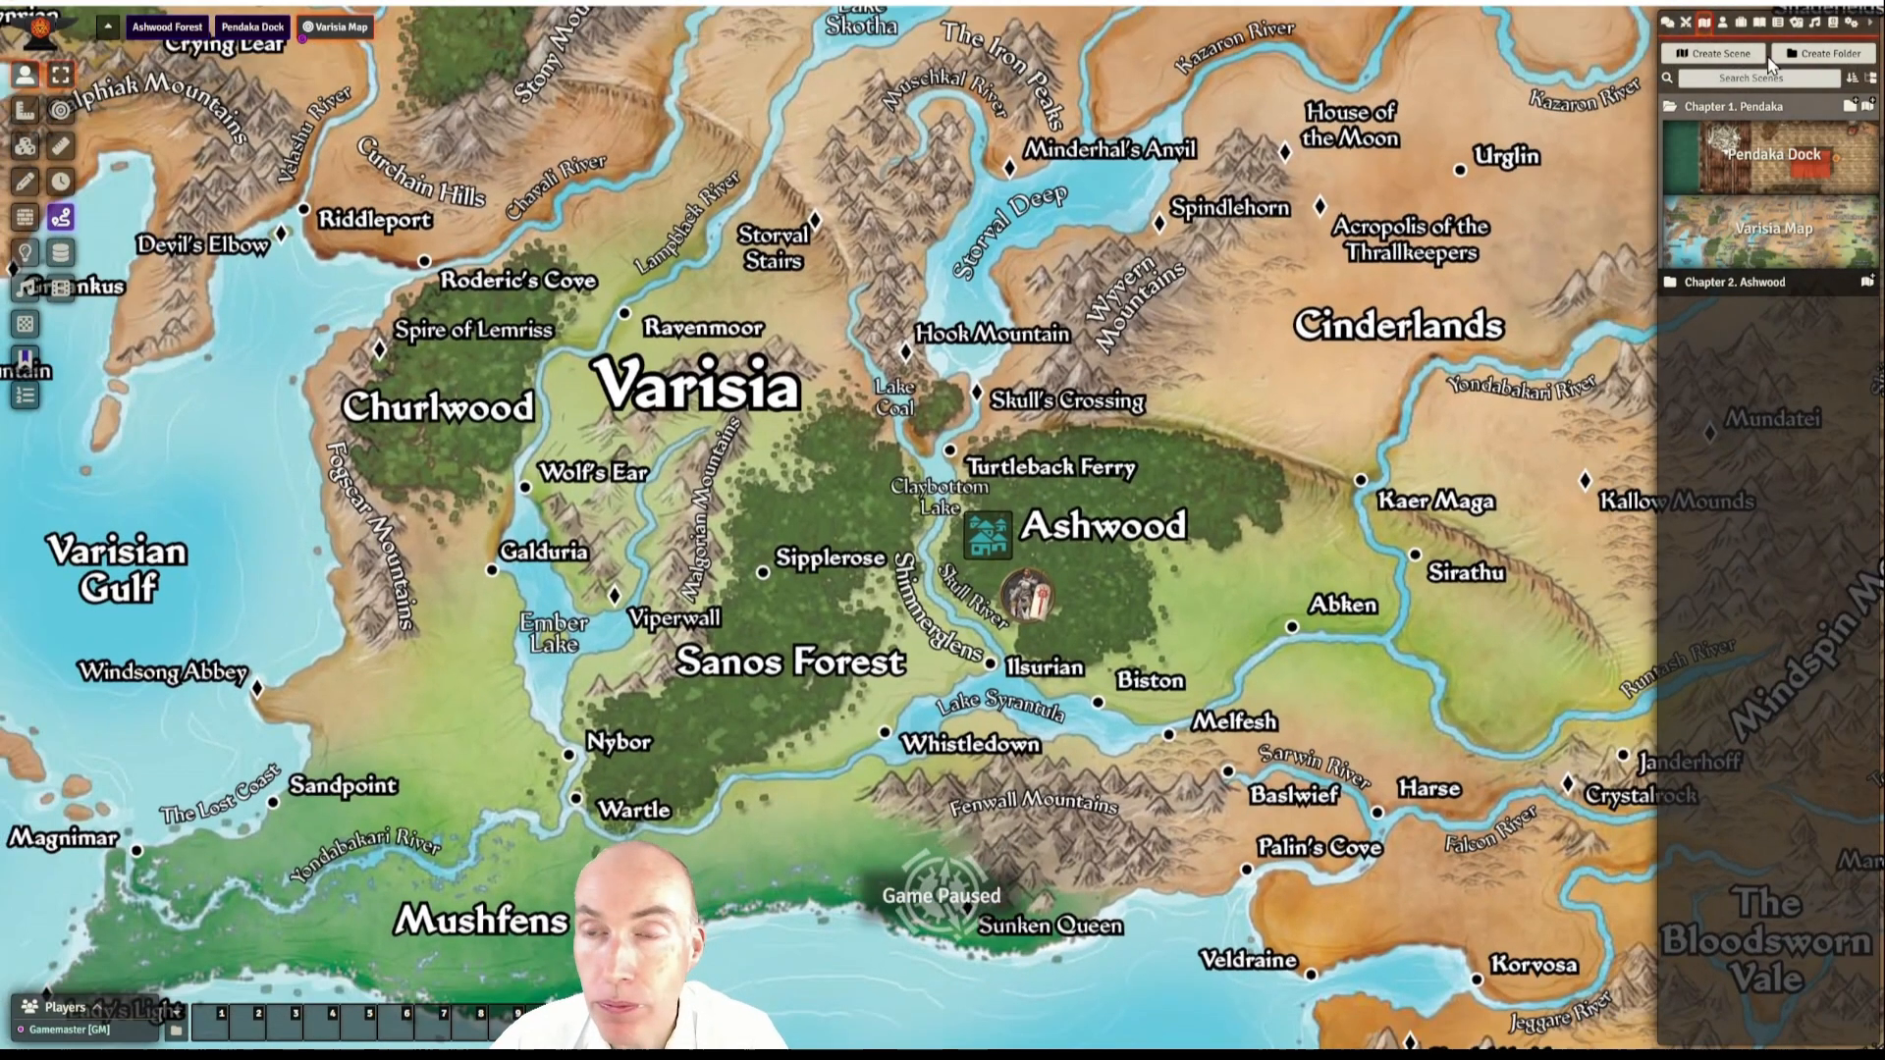
# - Reopen the Exploring Pendaka journal entry and move it below Eel Catch in the Chapter 1. Pendaka folder
pyautogui.click(1759, 23)
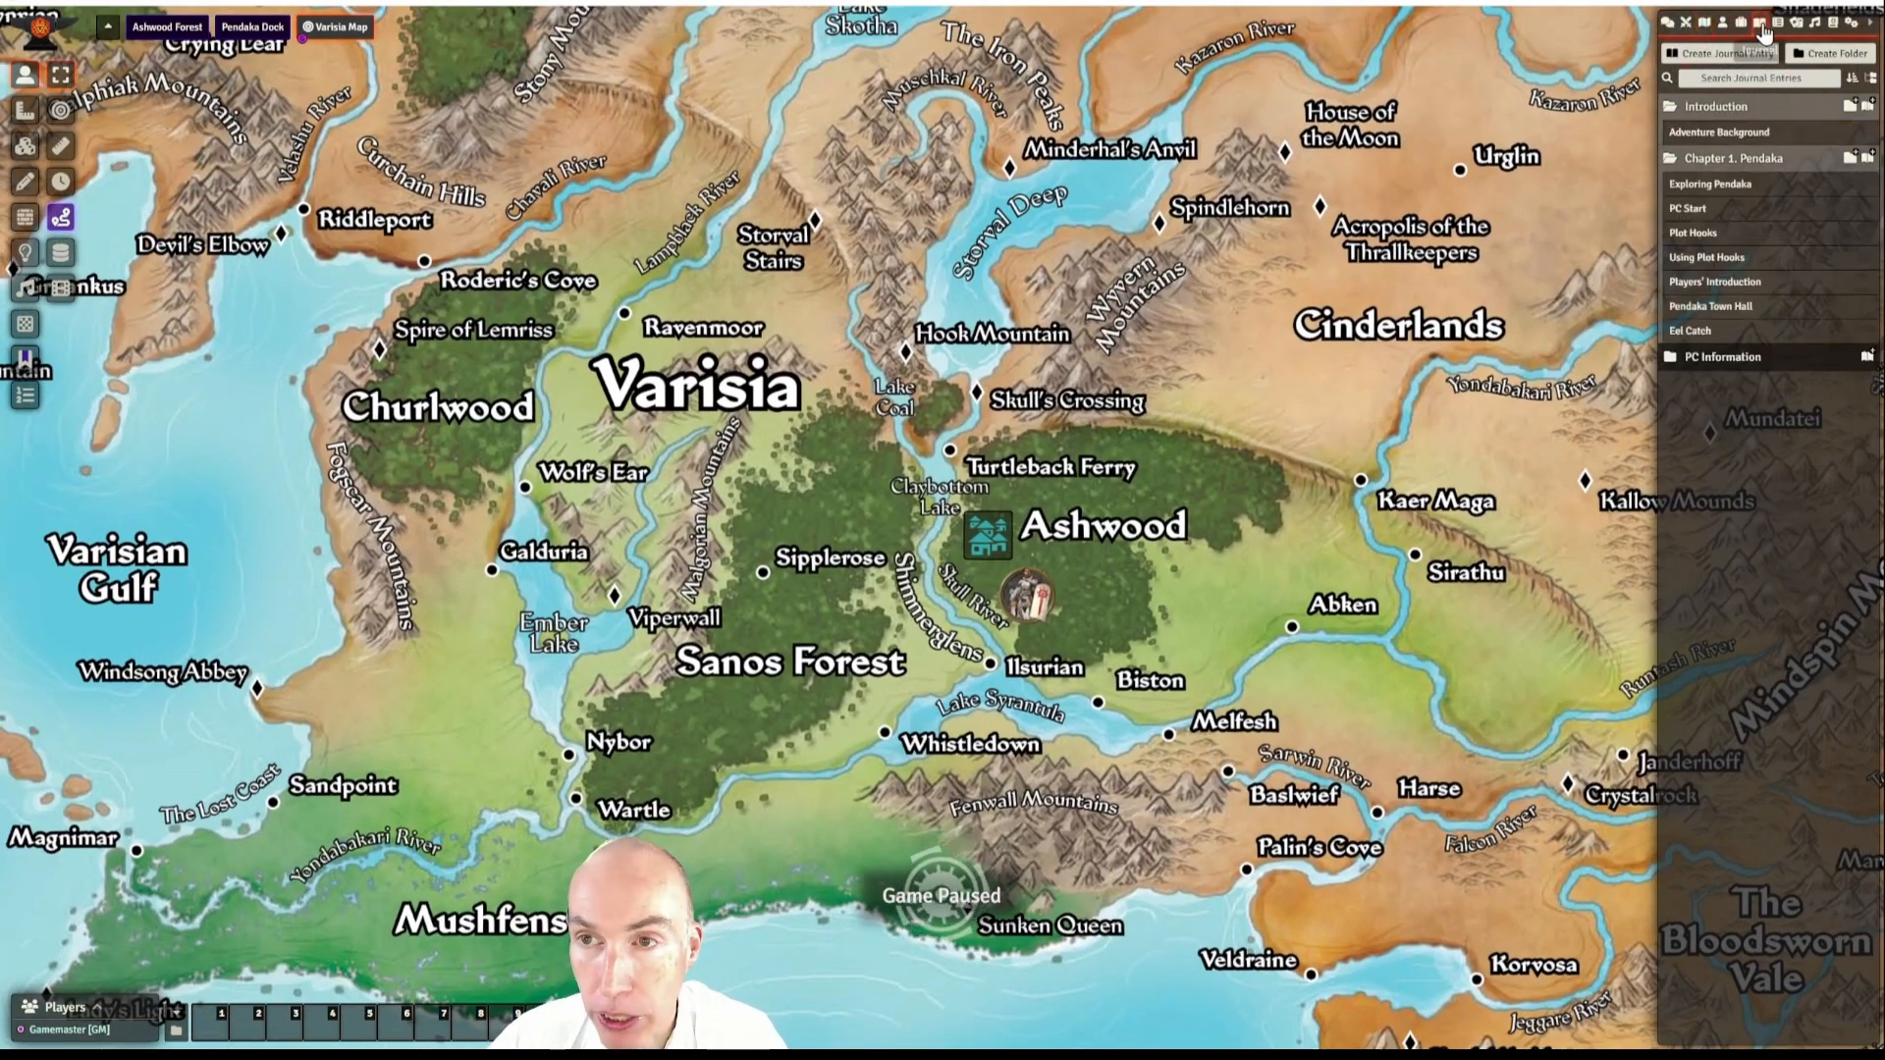
pyautogui.click(1717, 186)
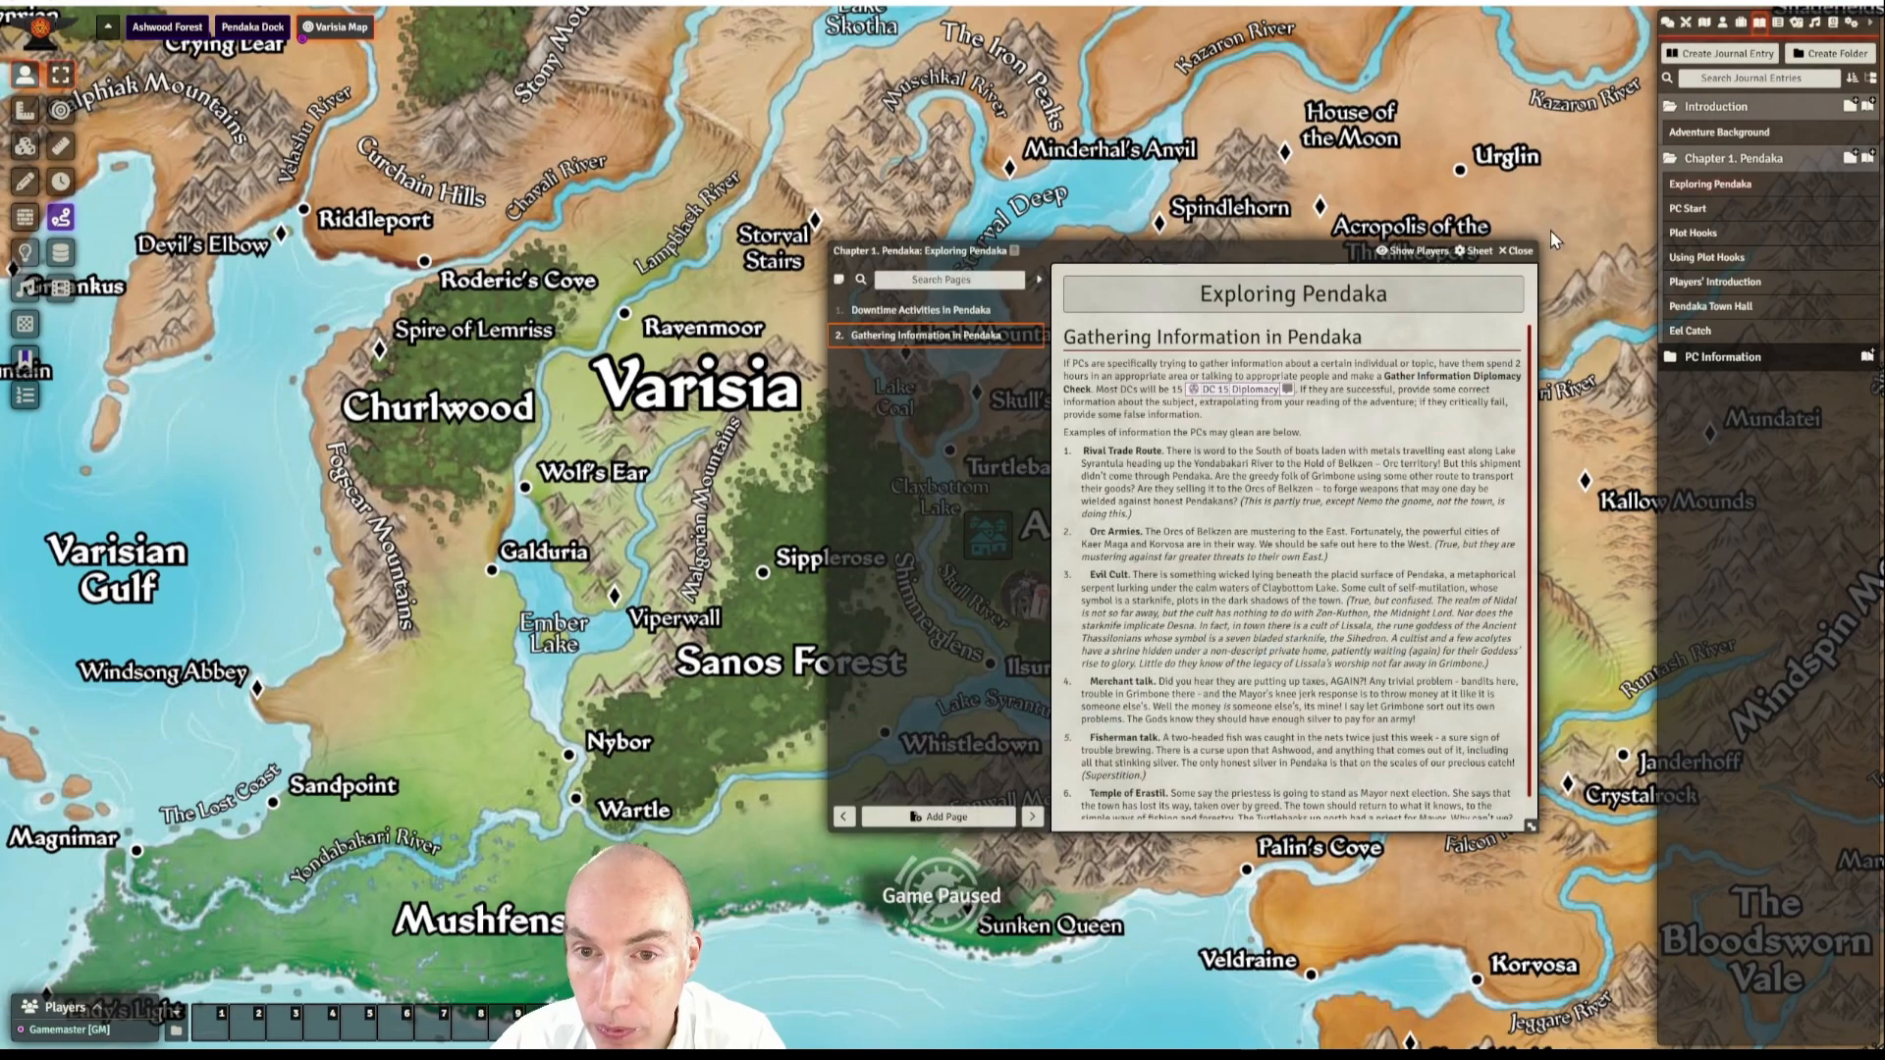
pyautogui.click(1713, 189)
pyautogui.moveTo(1724, 209); pyautogui.dragTo(1738, 334)
pyautogui.click(1733, 339)
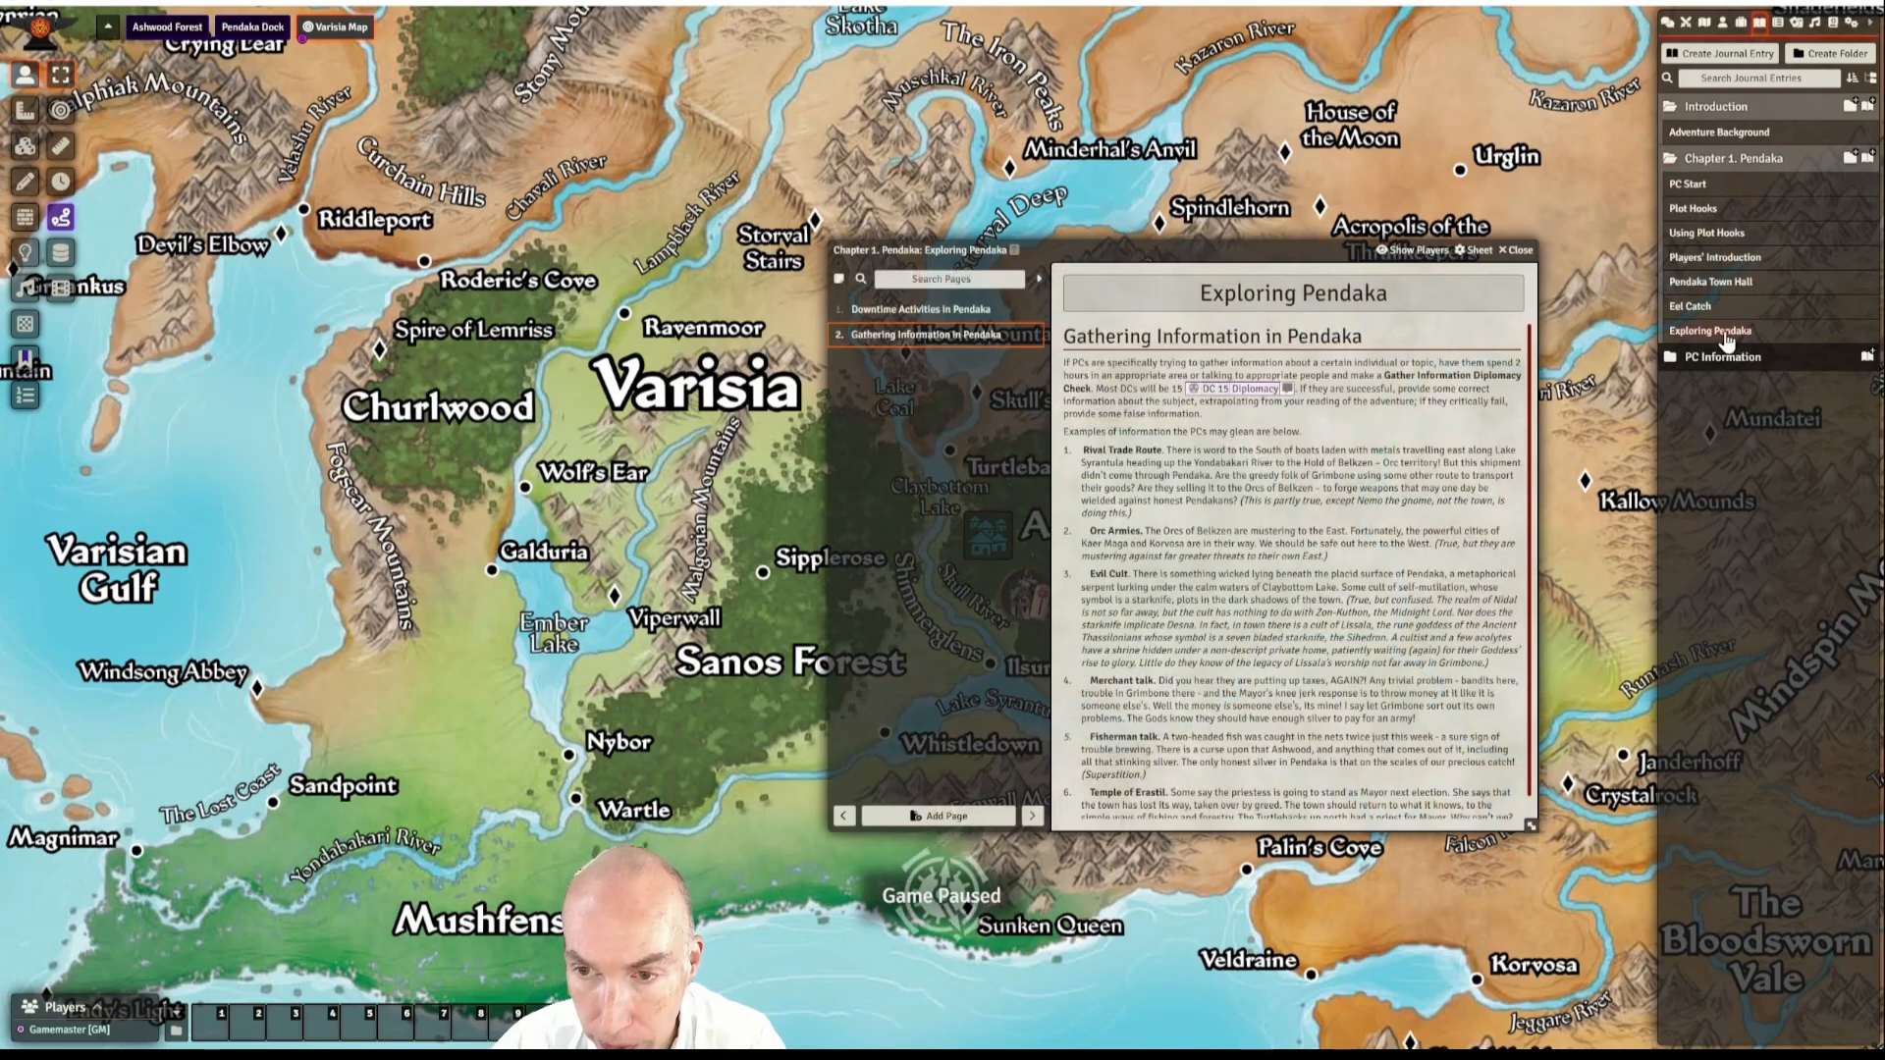
# - Open the Gathering Information in Pendaka page for editing and remove the extra leading spaces before the Orc Armies rumour
pyautogui.moveTo(1224, 241); pyautogui.dragTo(1062, 163)
pyautogui.scroll(-2, 1118, 464)
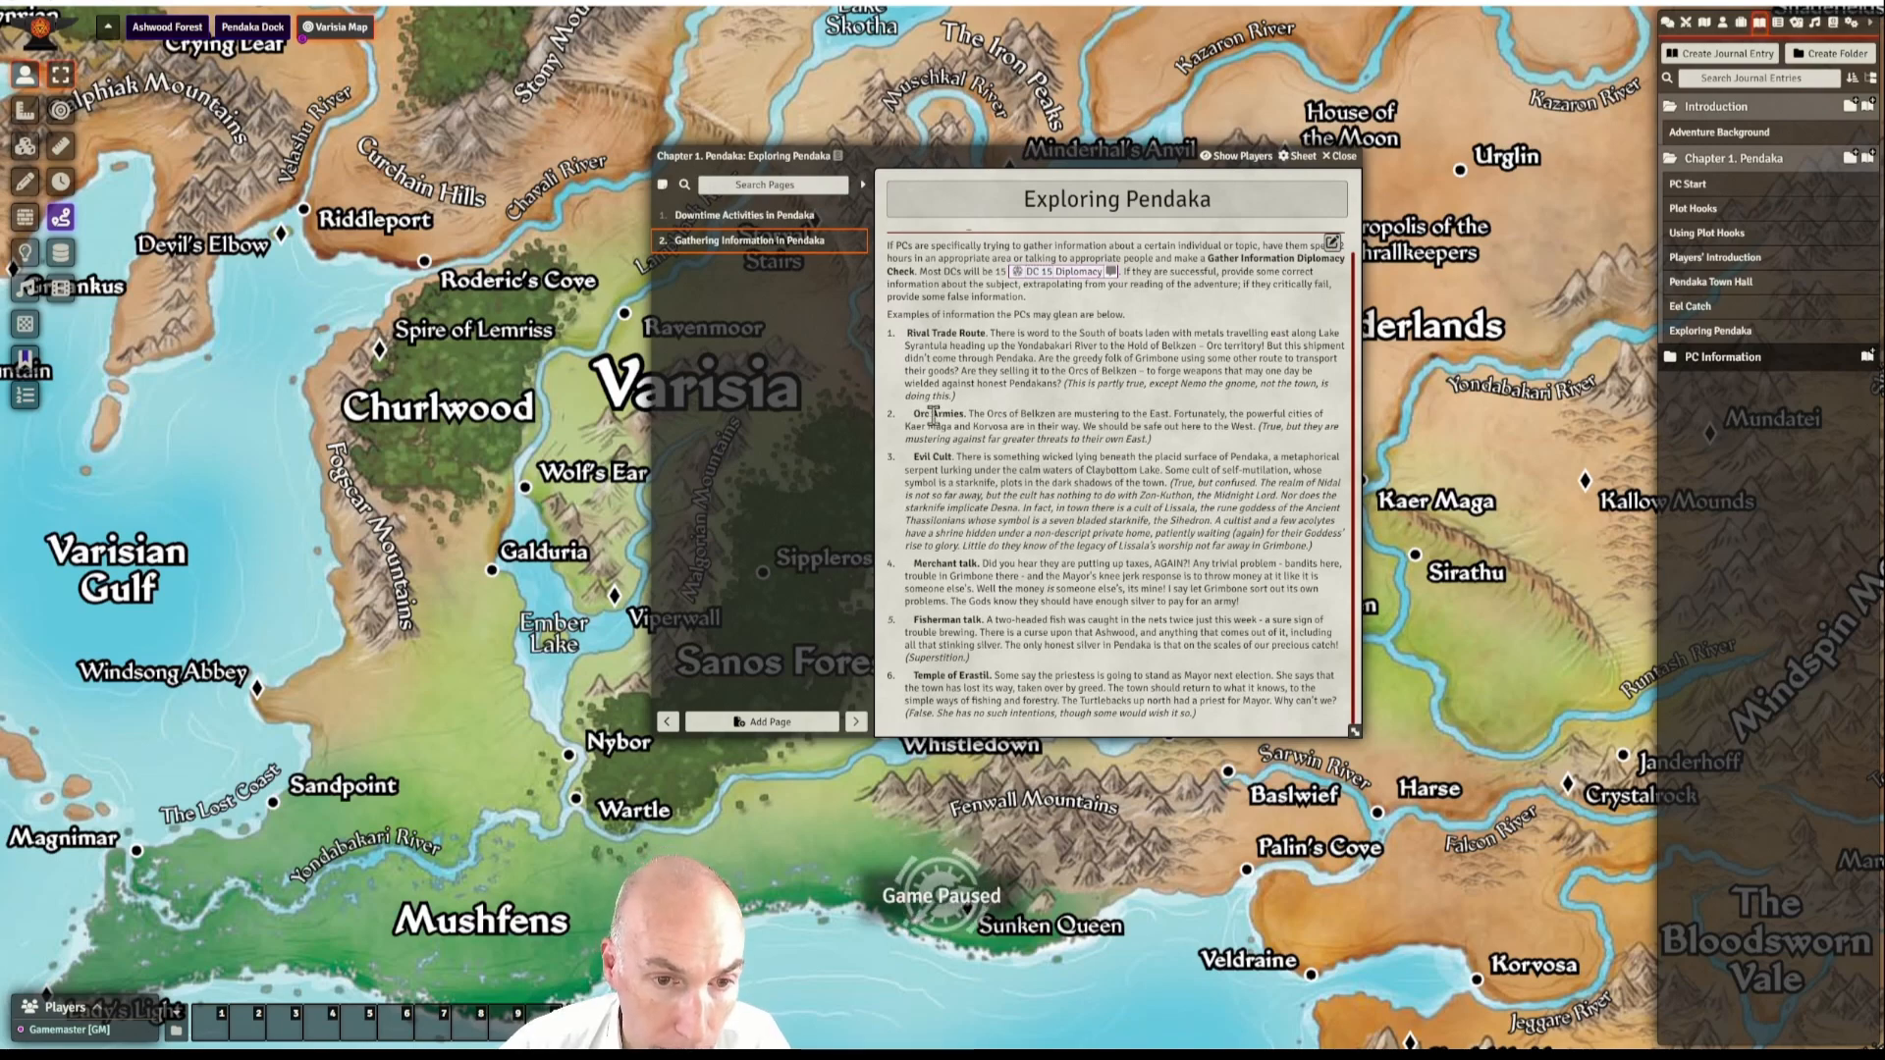
pyautogui.click(1332, 243)
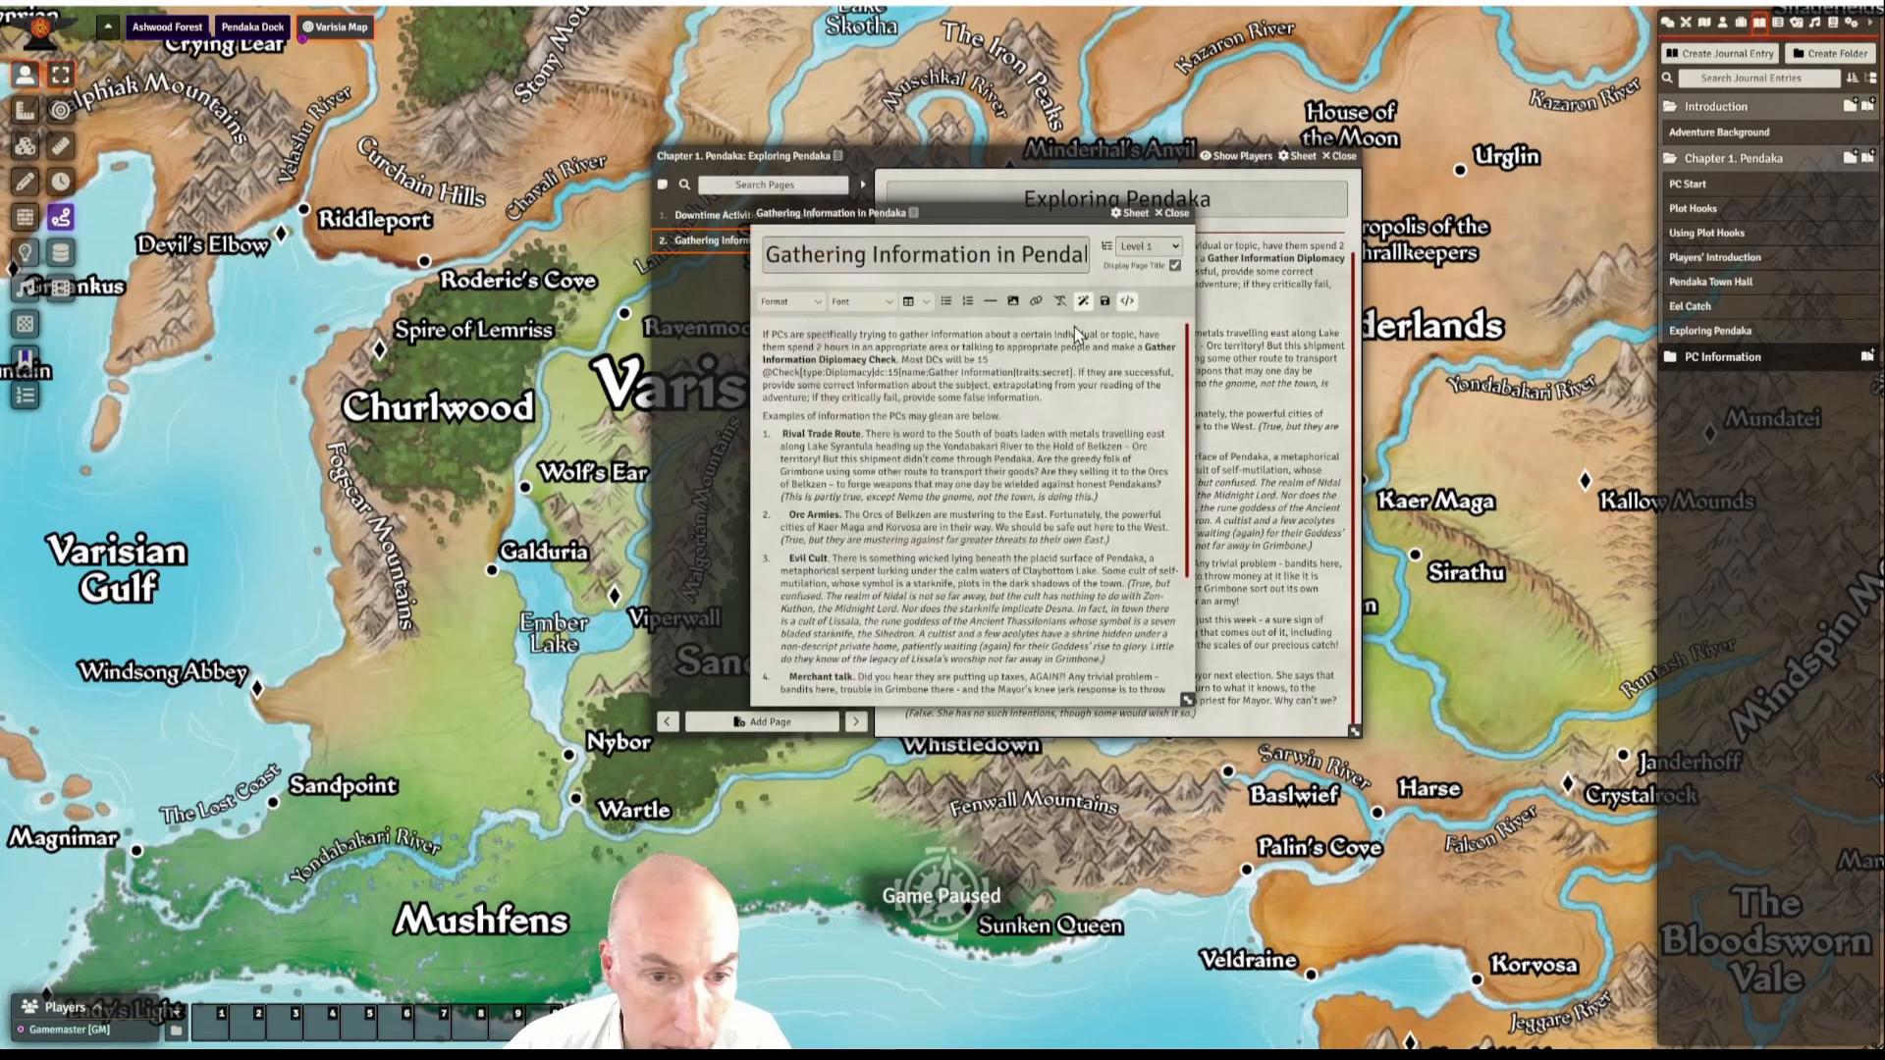
pyautogui.click(791, 511)
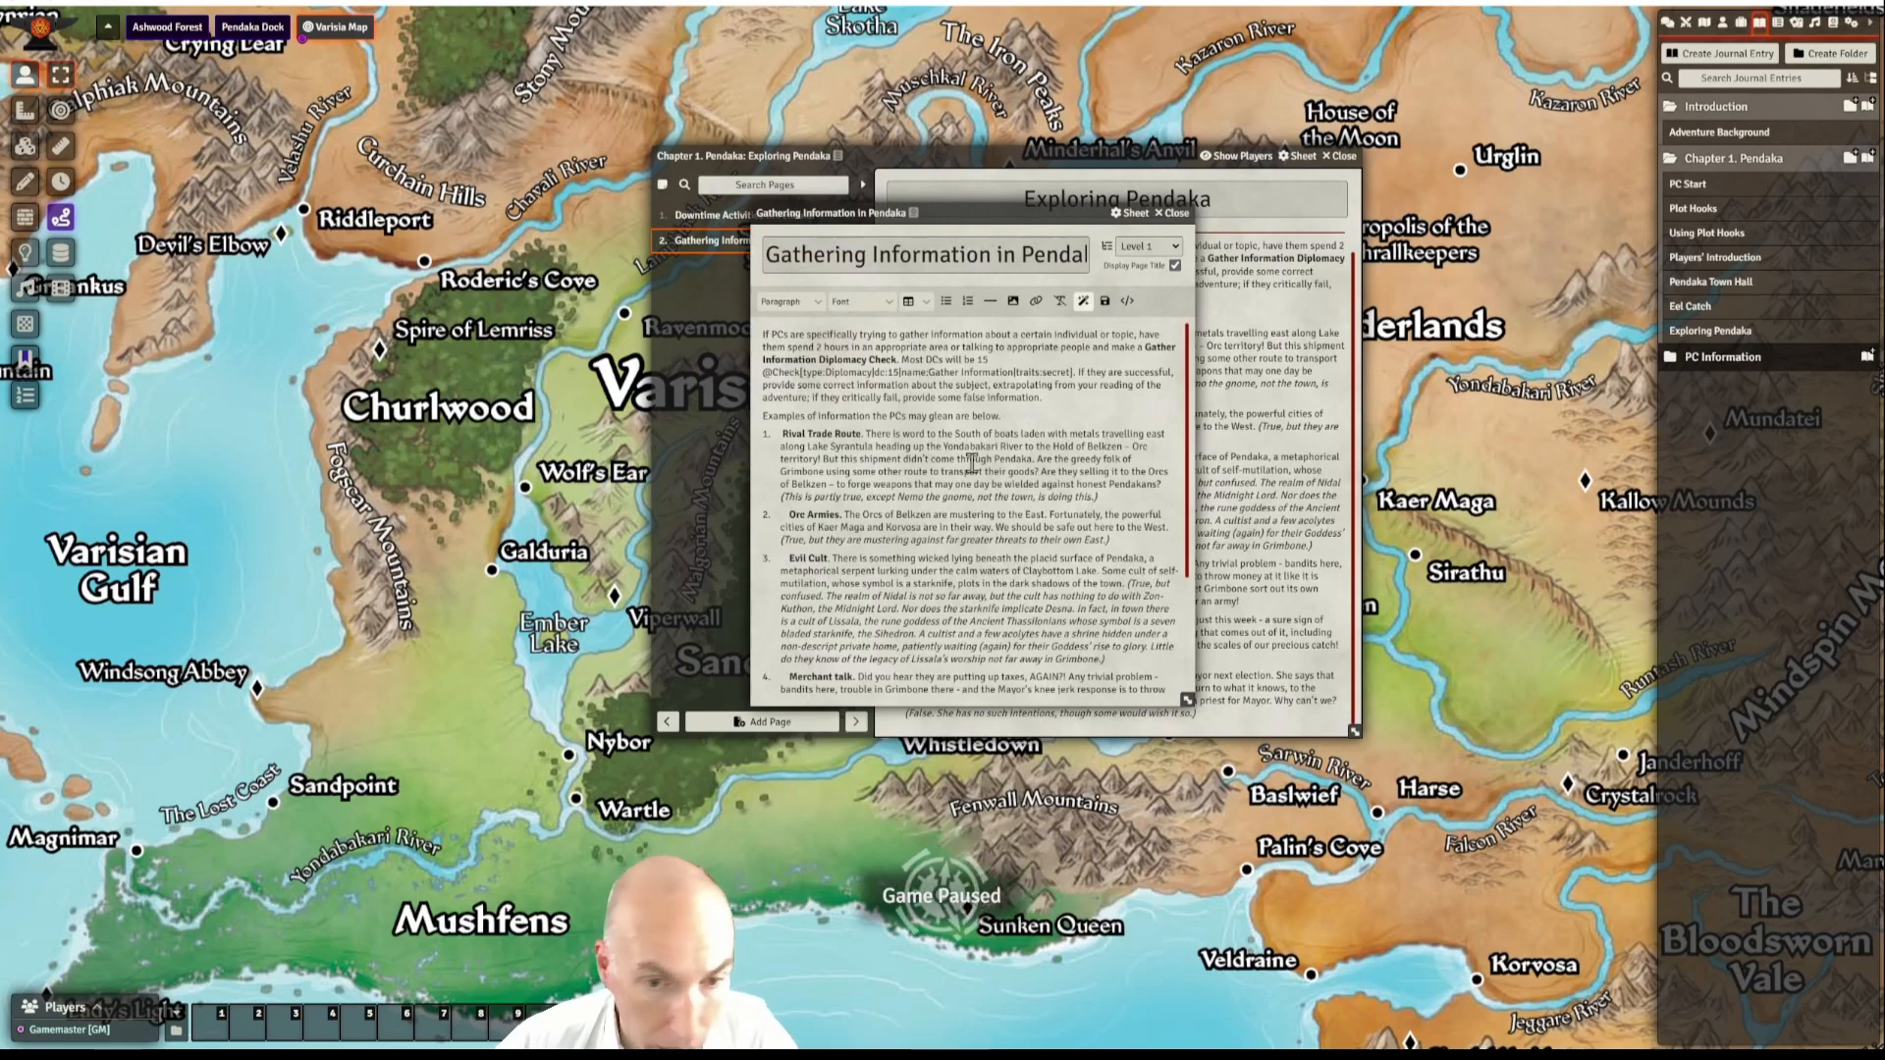
pyautogui.press('BackSpace')
pyautogui.press('BackSpace')
pyautogui.press('BackSpace')
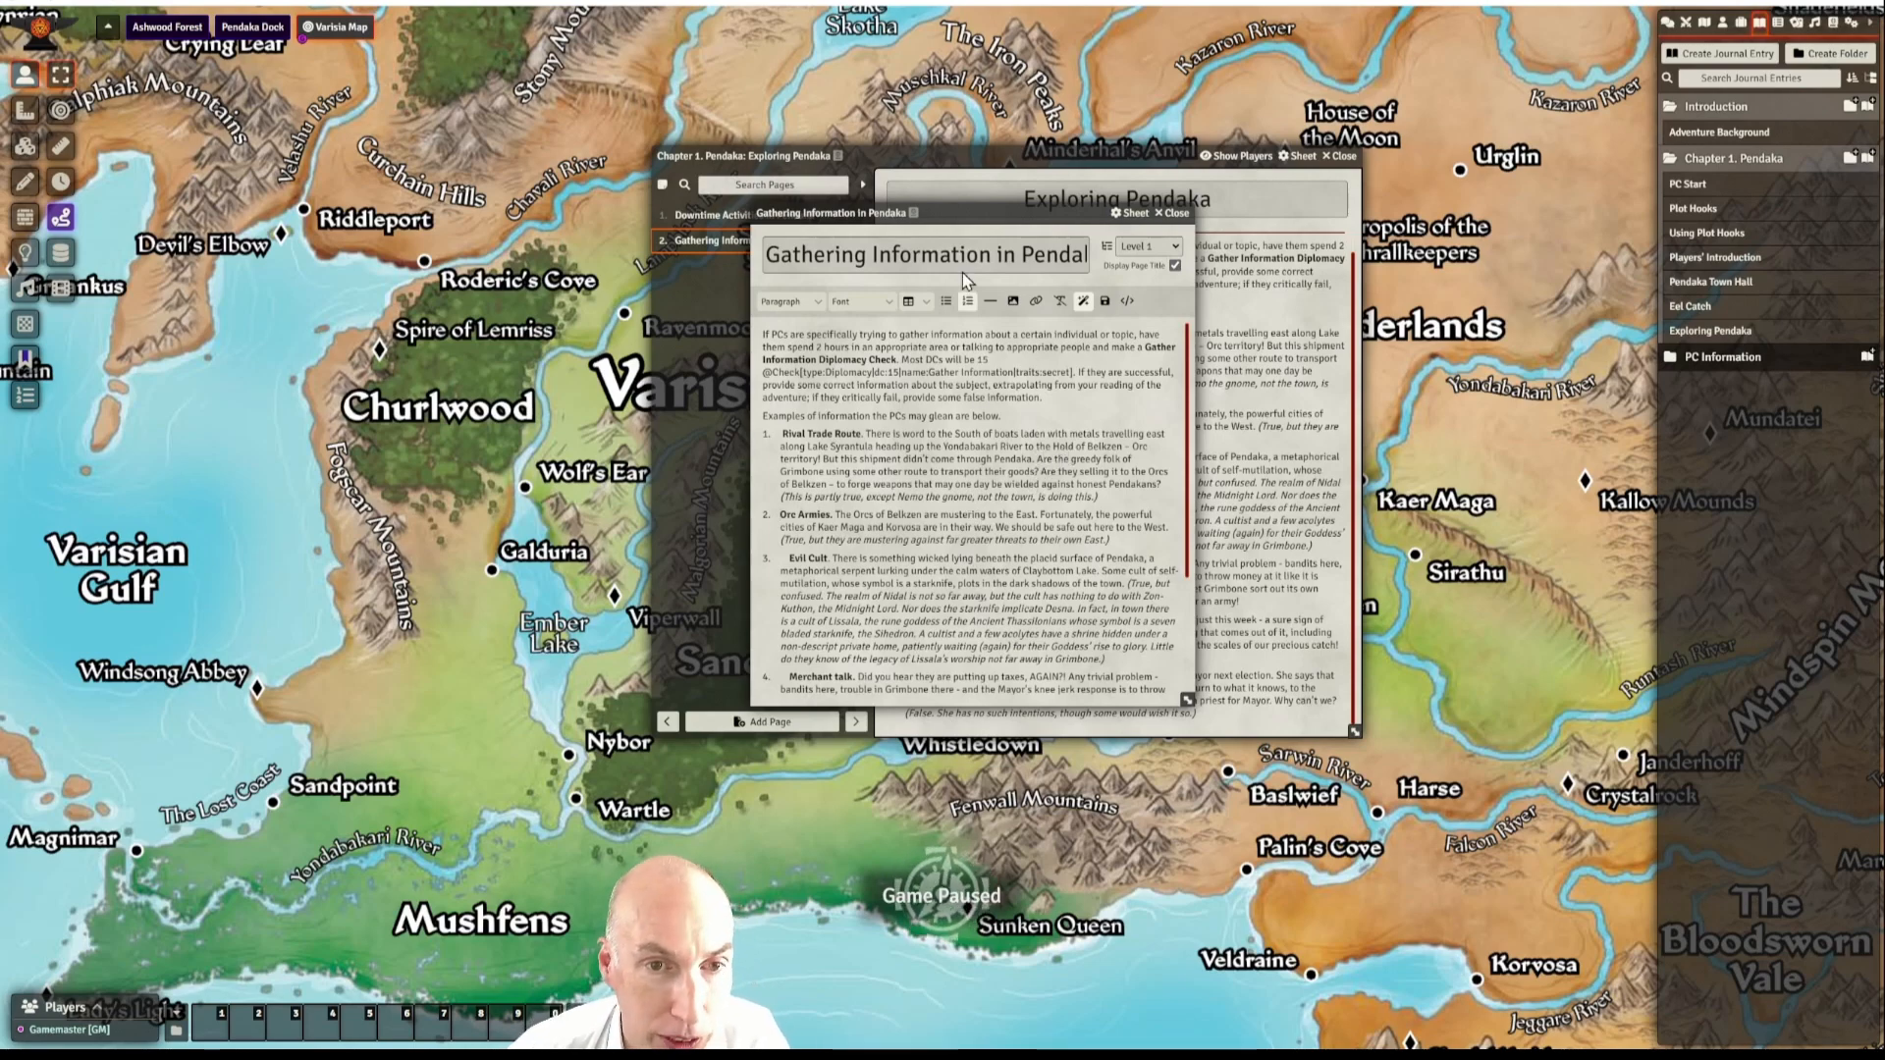
pyautogui.moveTo(974, 214)
pyautogui.mouseDown()
pyautogui.moveTo(991, 204)
pyautogui.moveTo(977, 192)
pyautogui.mouseUp()
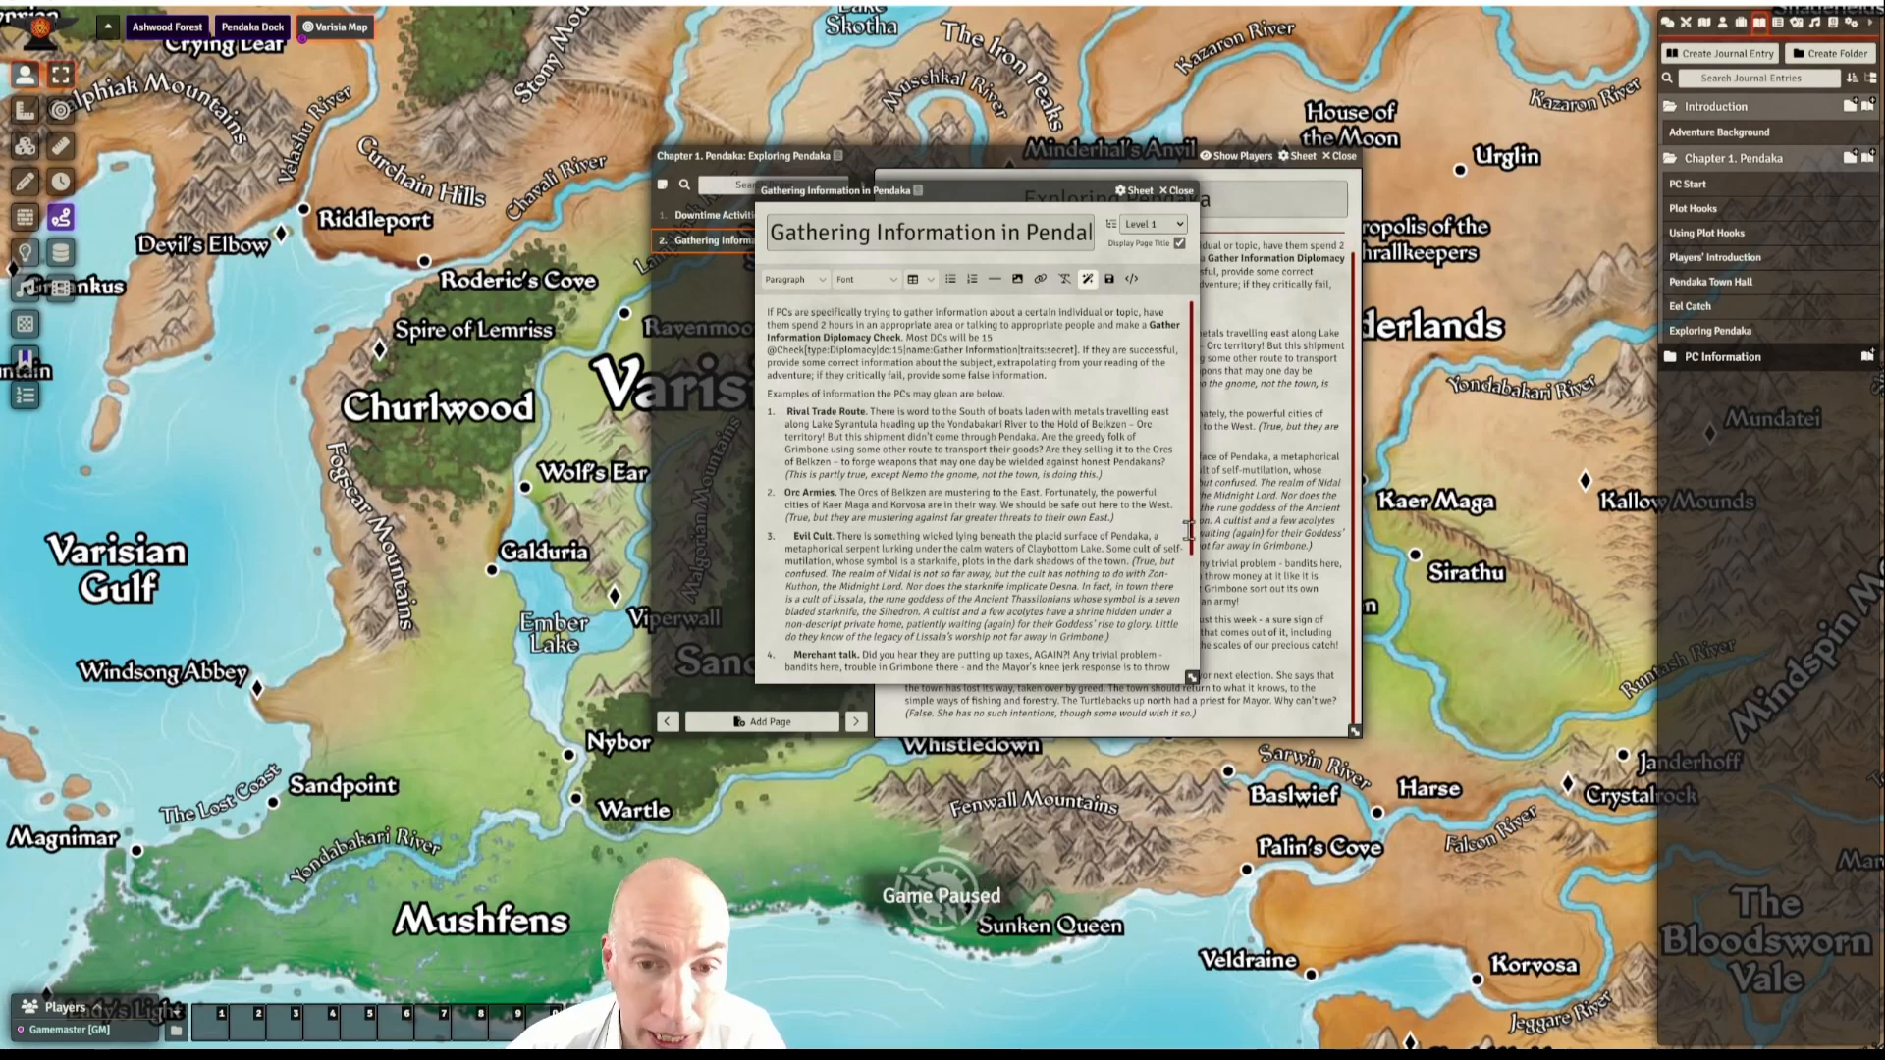
# - Remove the extra leading spaces before the Evil Cult, Merchant talk, Fisherman talk and Temple of Erastil rumours
pyautogui.scroll(-3, 1047, 567)
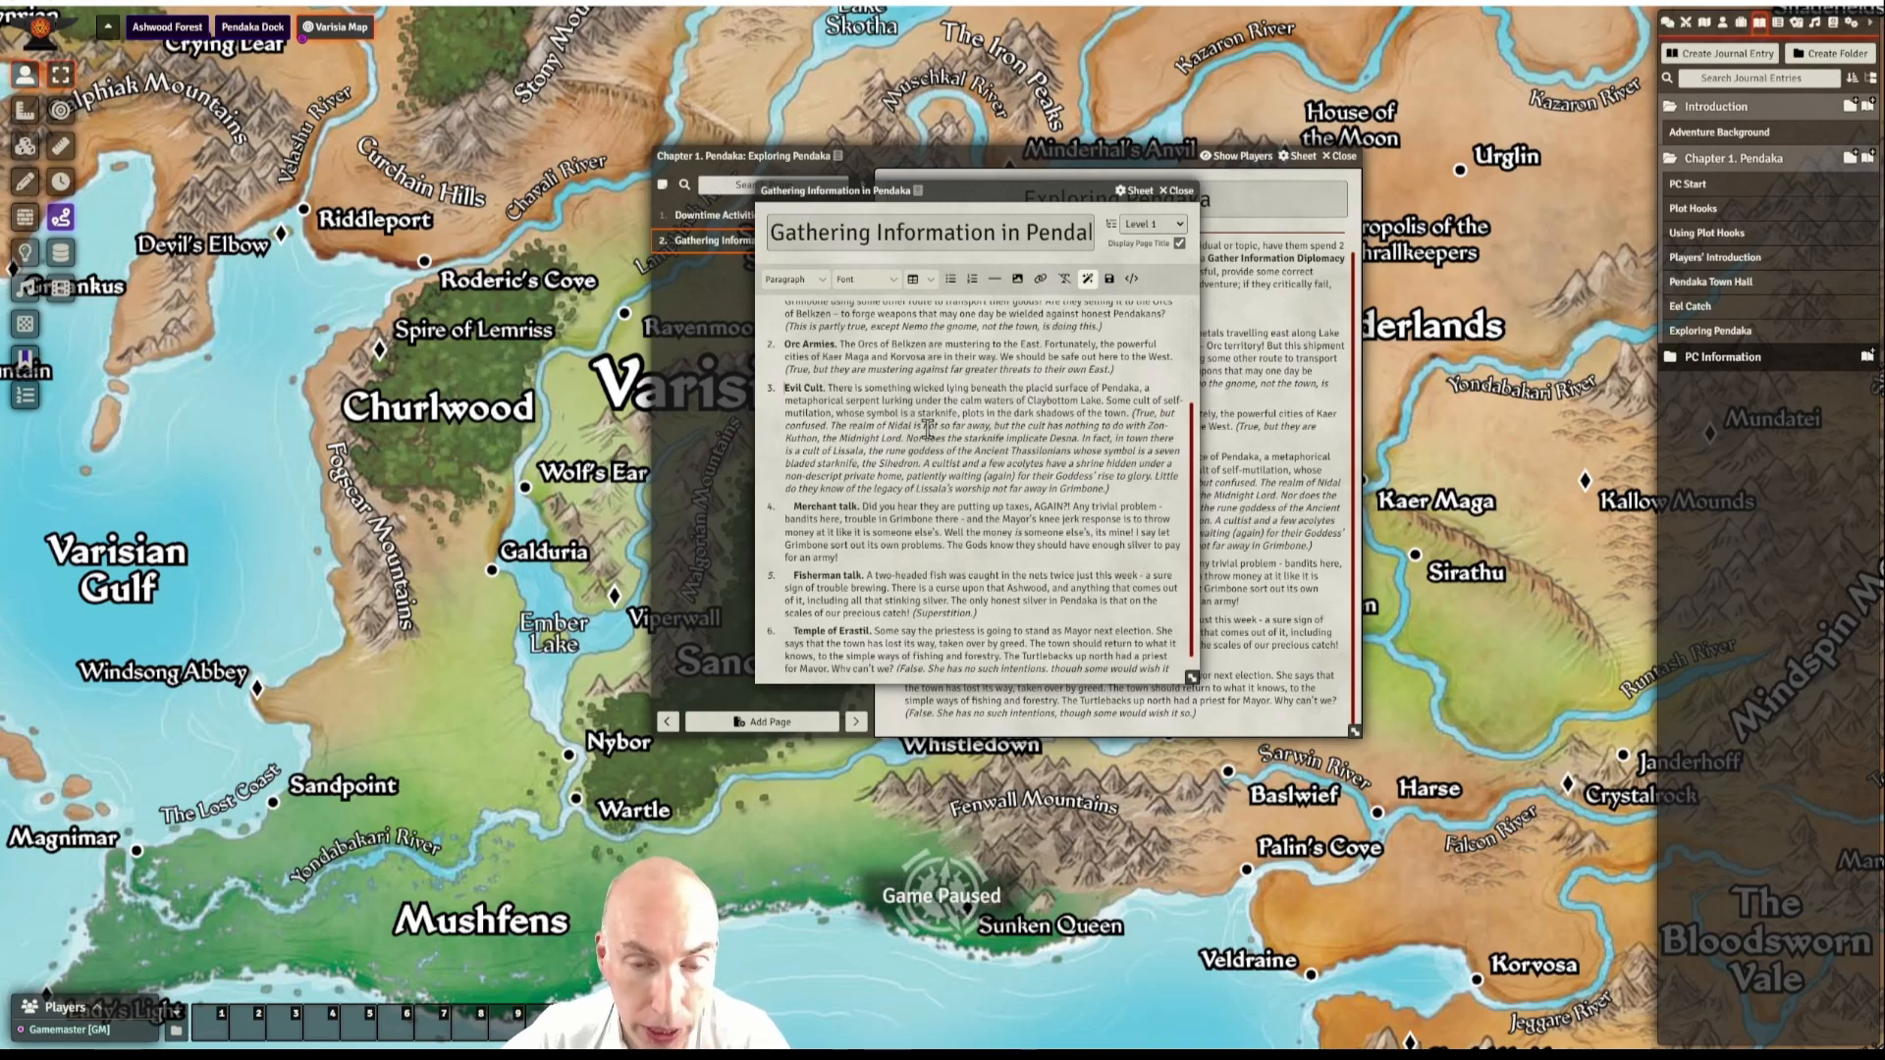
pyautogui.scroll(-1, 928, 428)
pyautogui.click(794, 485)
pyautogui.press('BackSpace')
pyautogui.press('BackSpace')
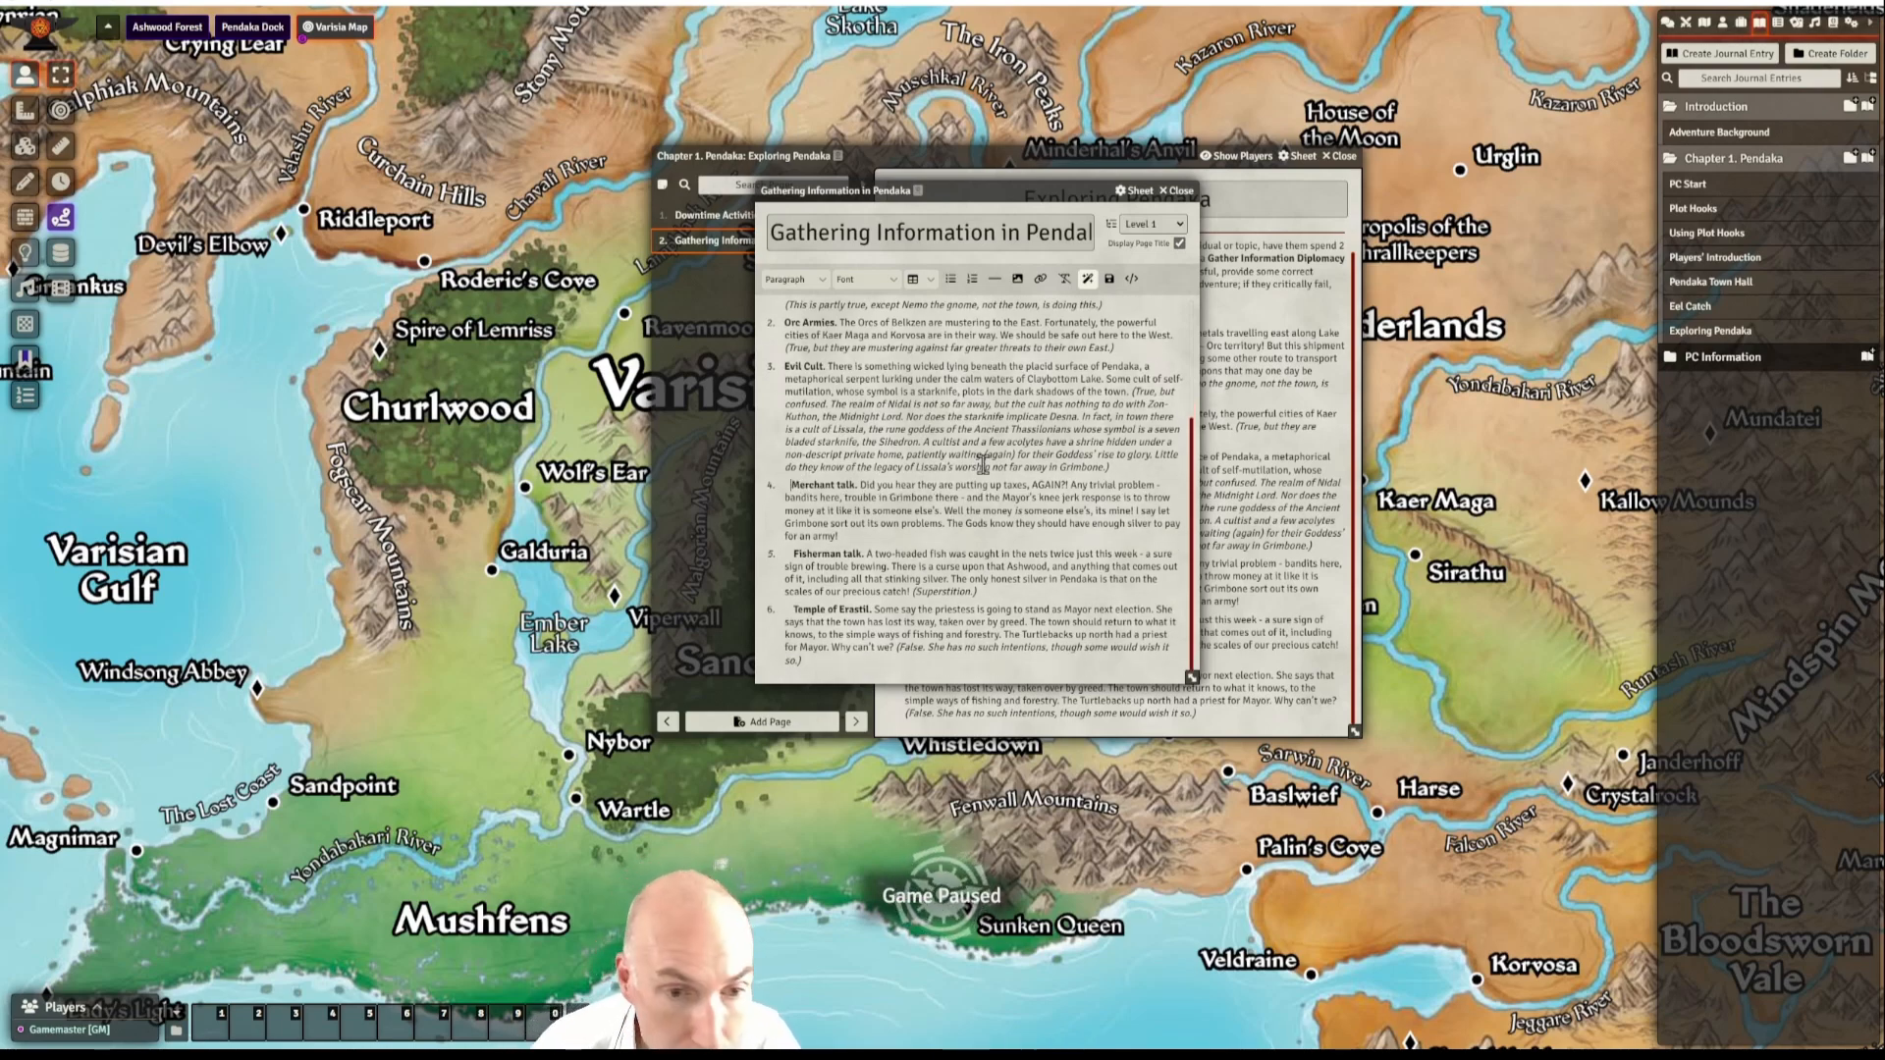
pyautogui.click(996, 415)
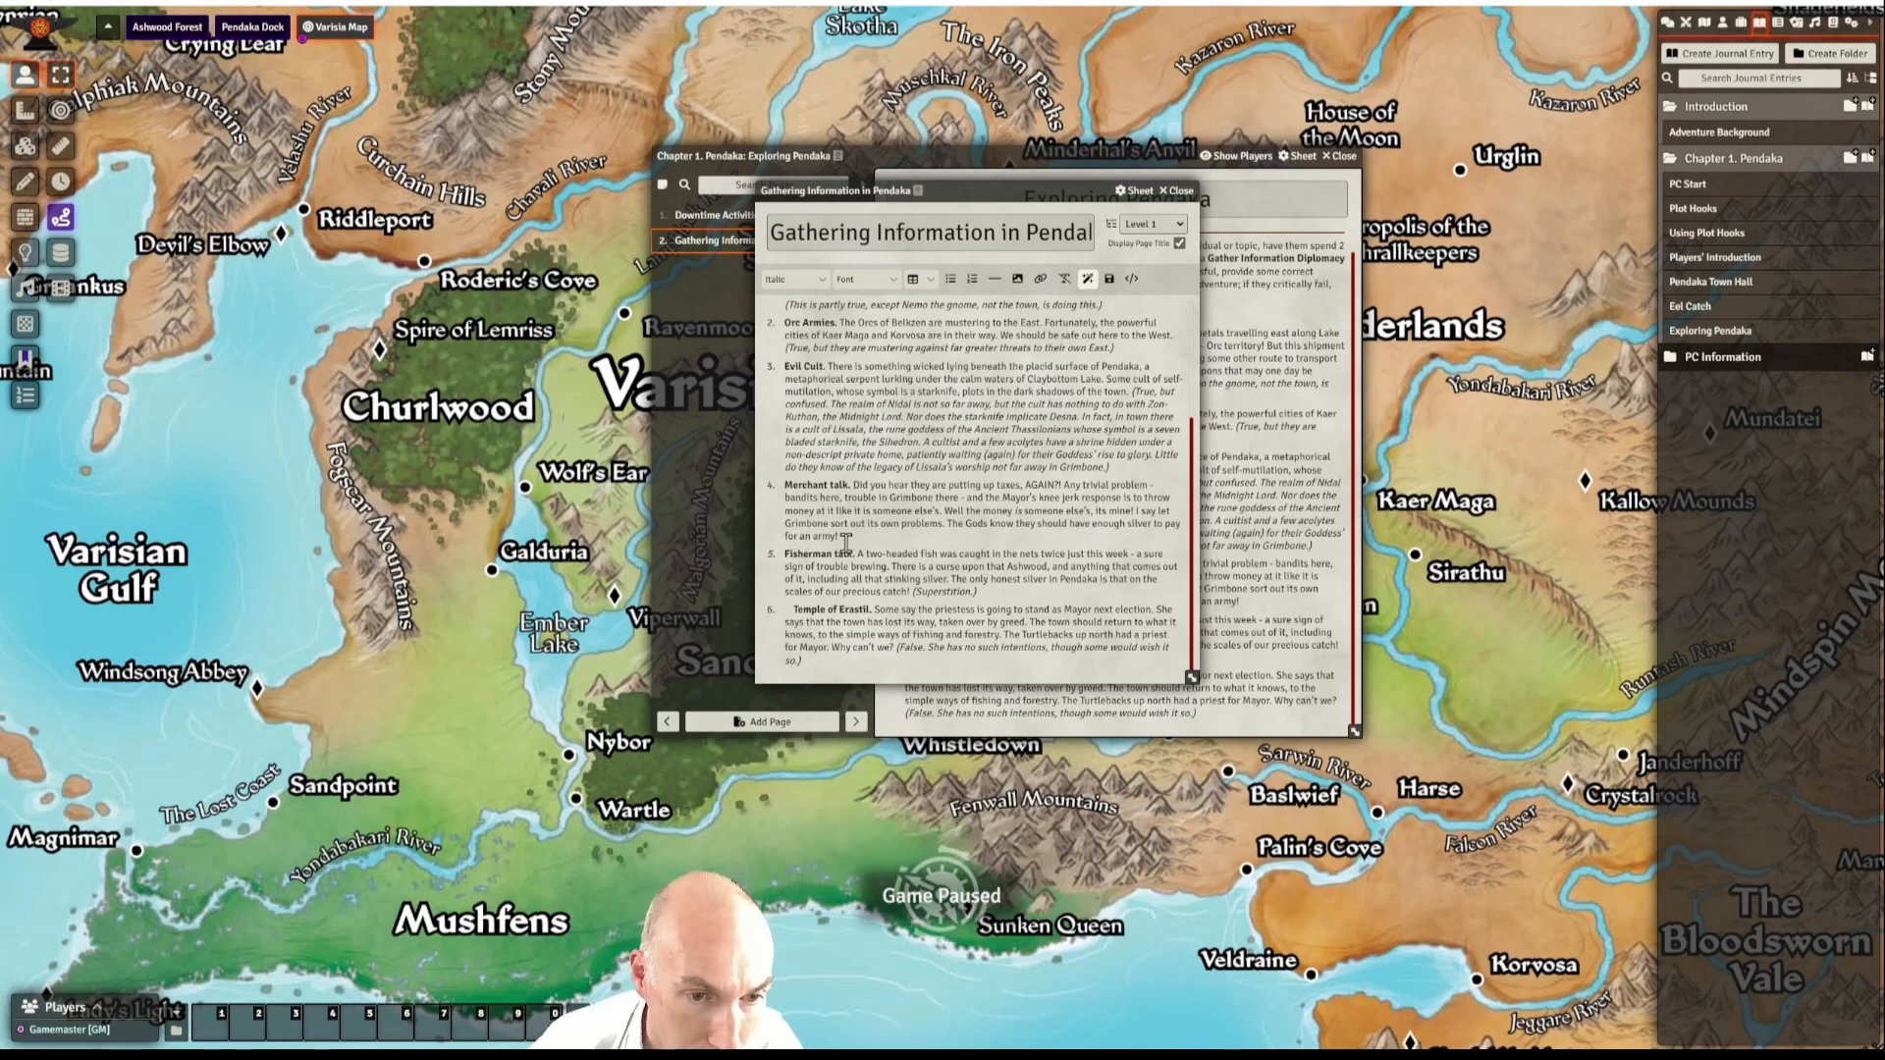
pyautogui.click(918, 495)
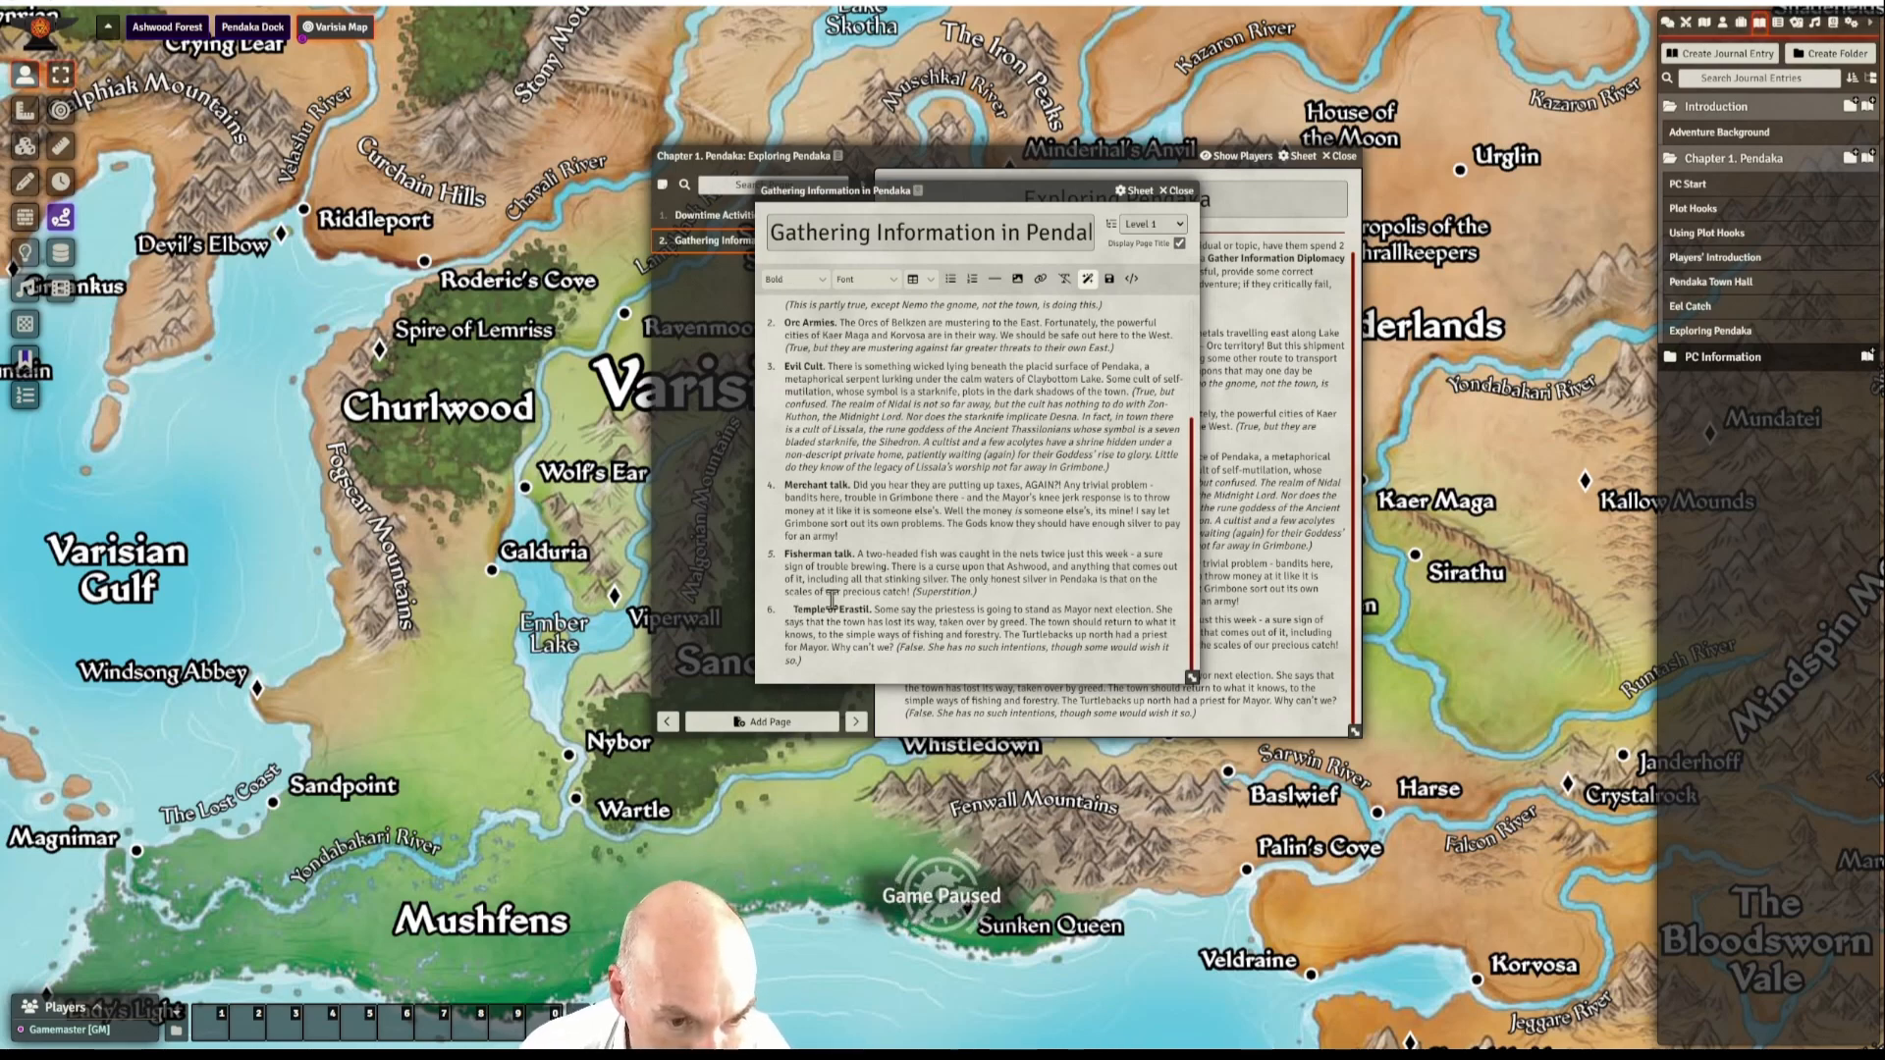
pyautogui.click(795, 609)
pyautogui.press('BackSpace')
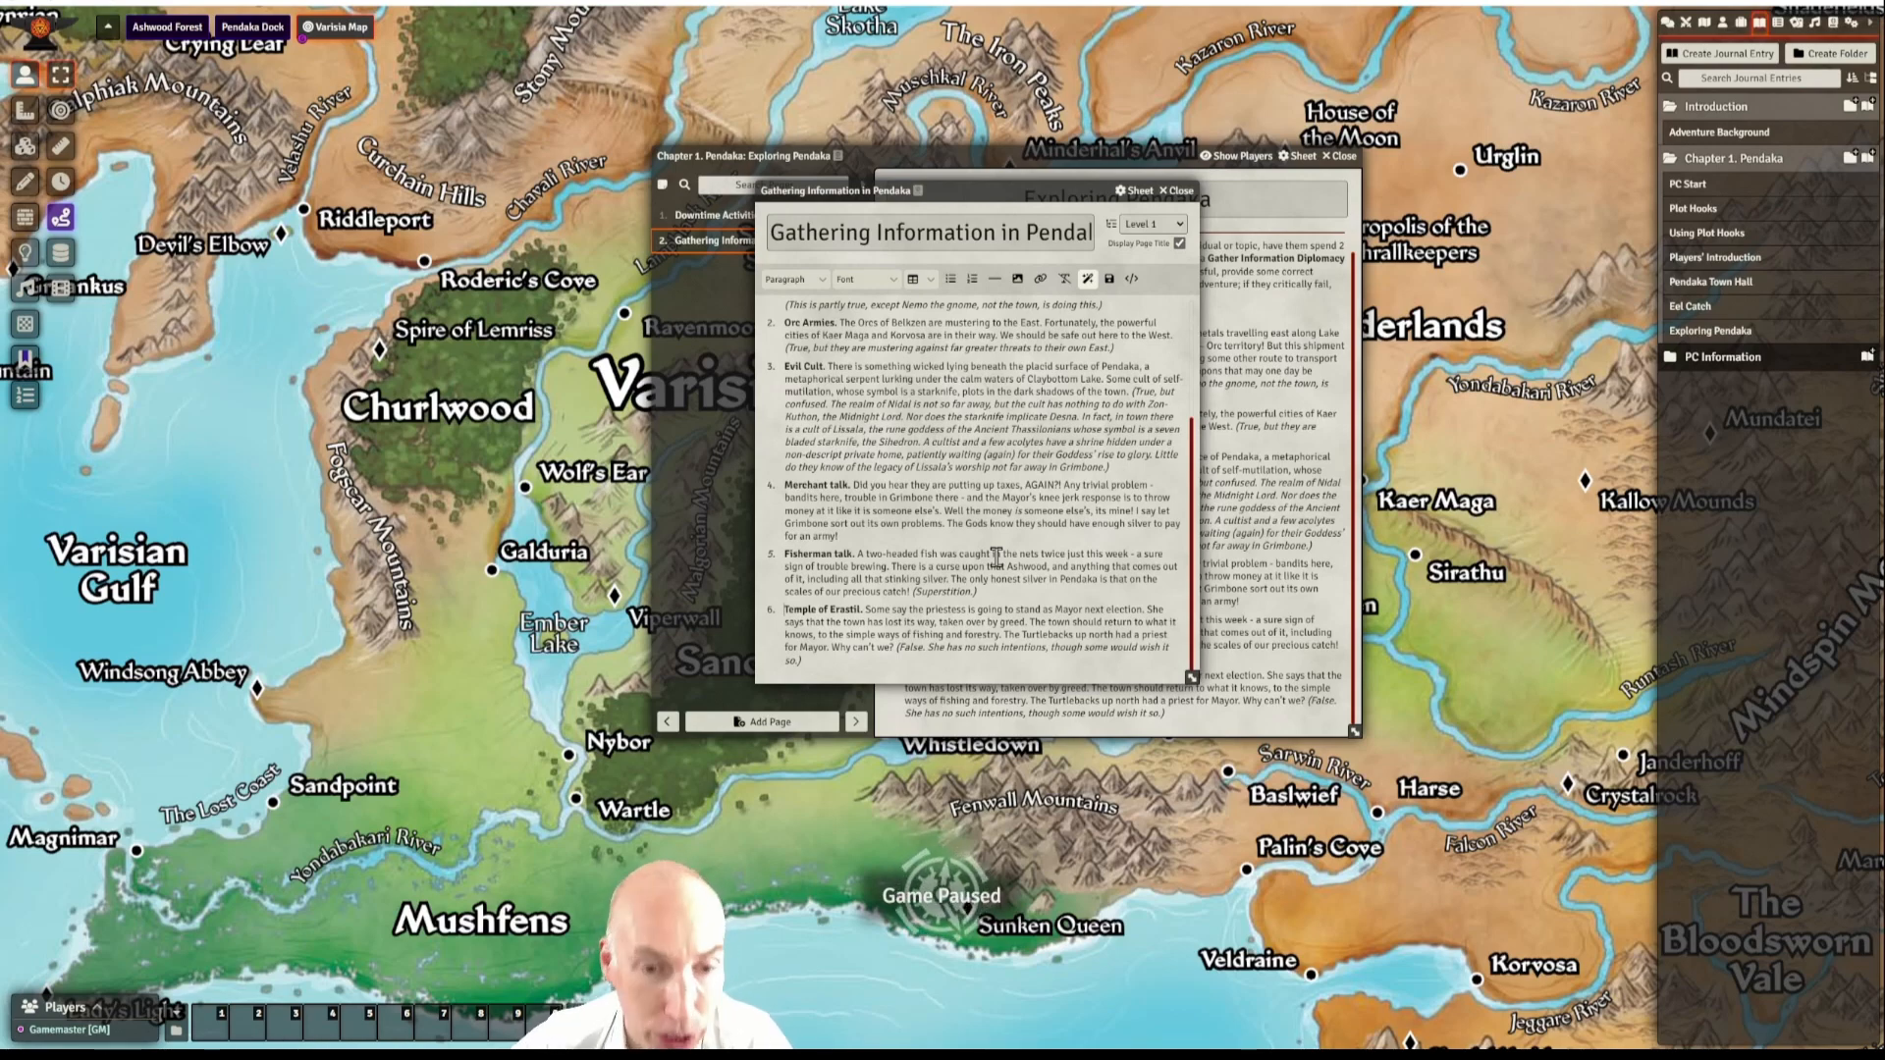
# - Review the alignment of the numbered rumours and close the Gathering Information in Pendaka page editor
pyautogui.scroll(3, 1029, 476)
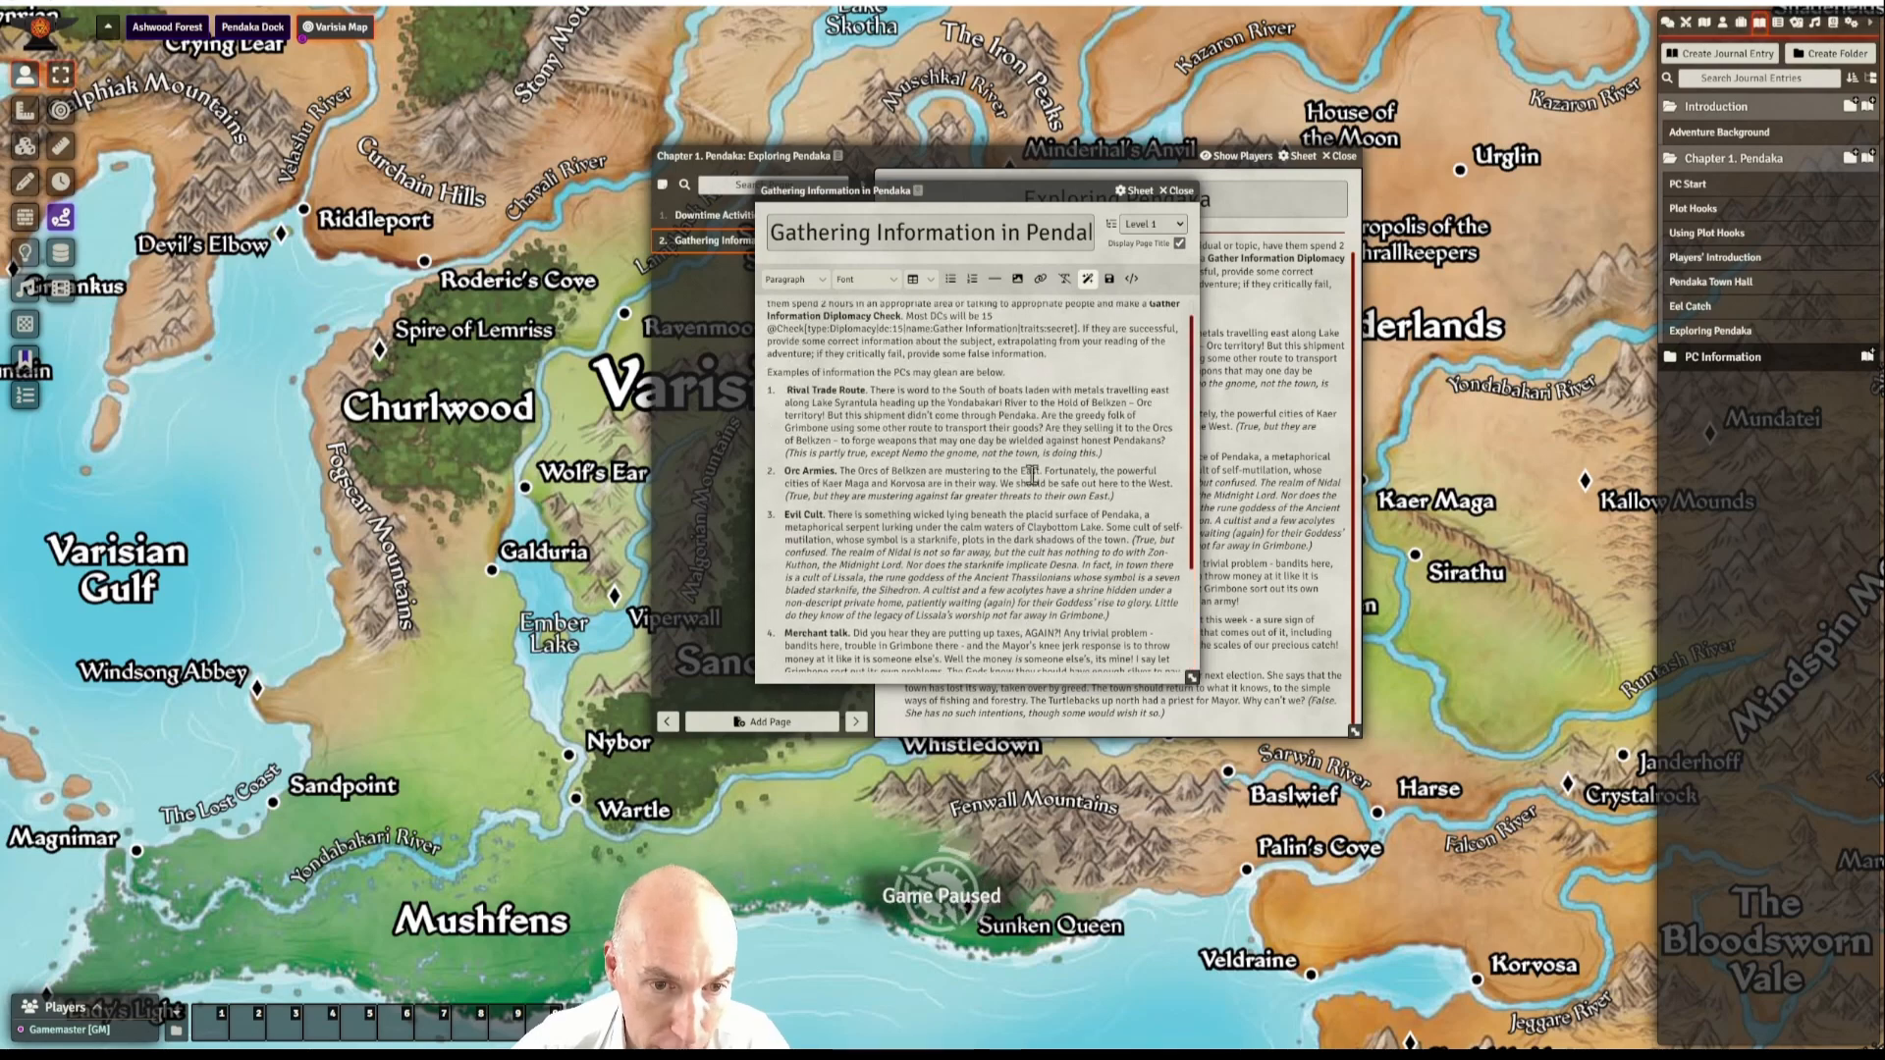
pyautogui.scroll(-3, 1030, 475)
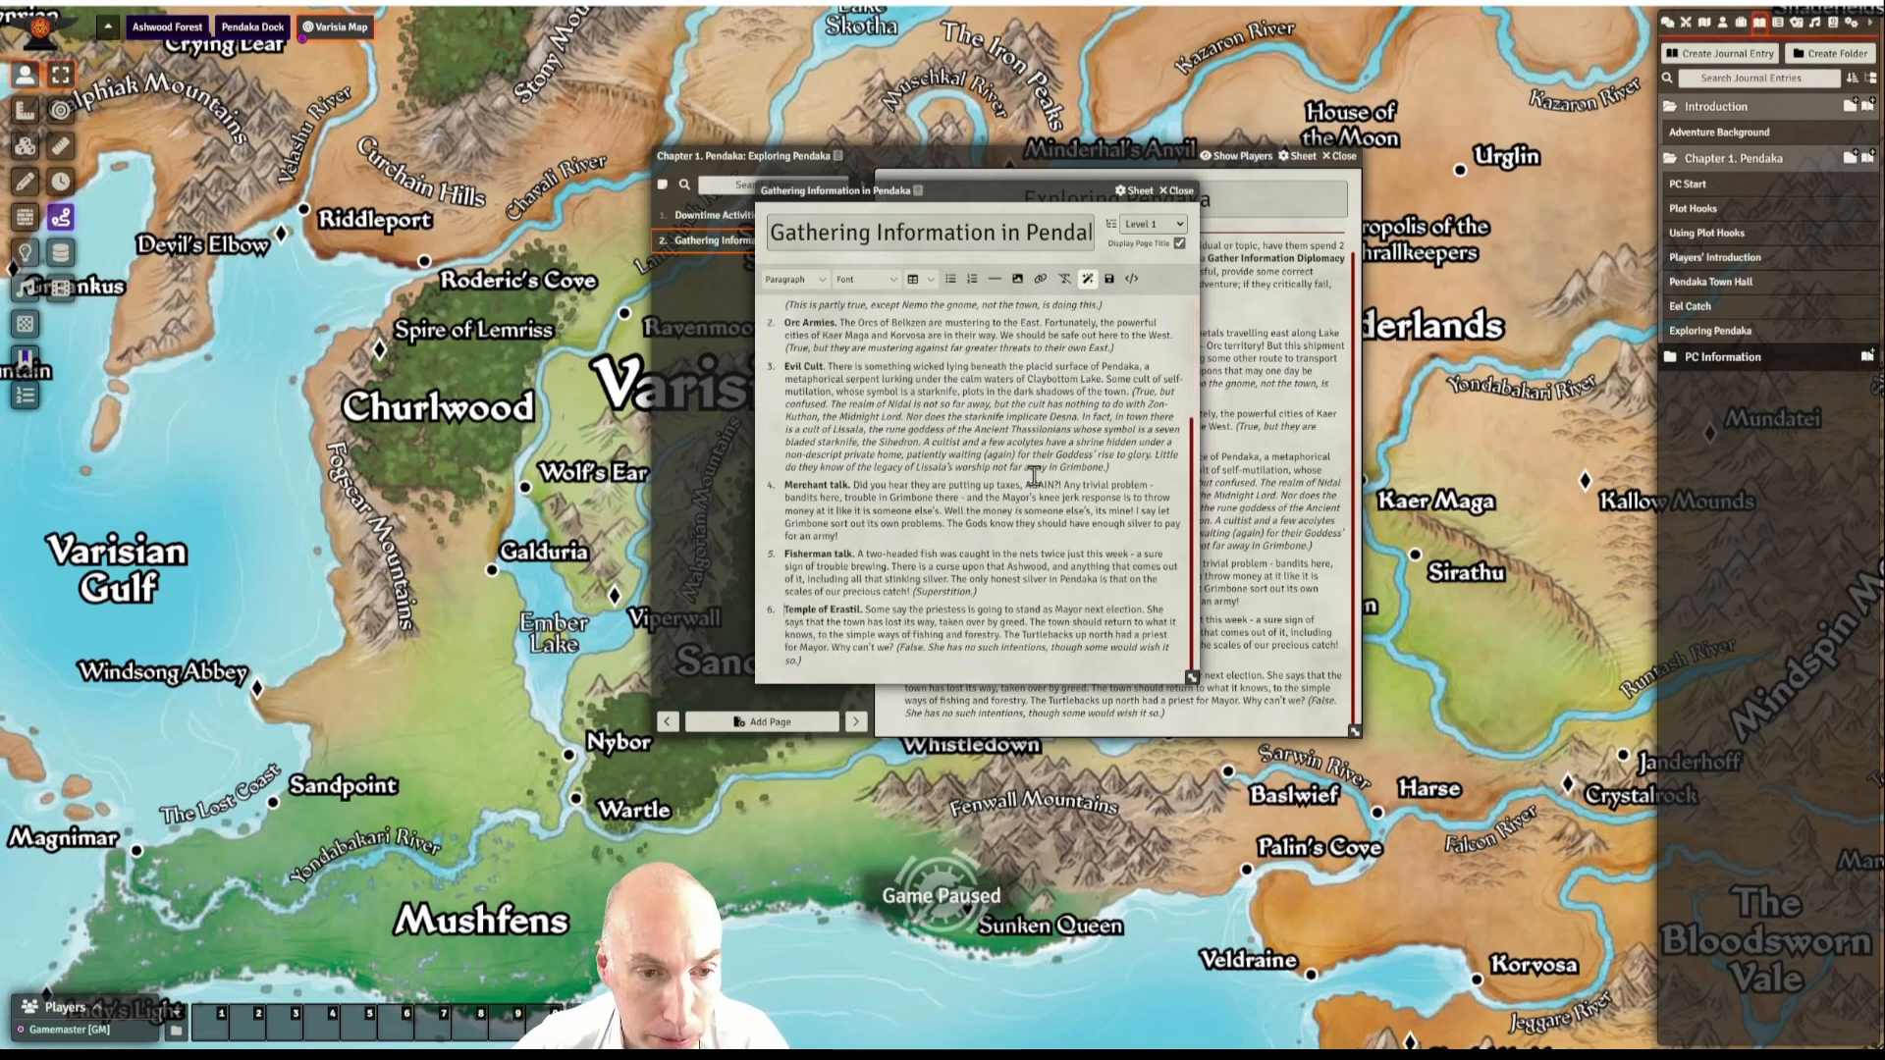
pyautogui.scroll(3, 1034, 475)
pyautogui.scroll(-3, 1033, 475)
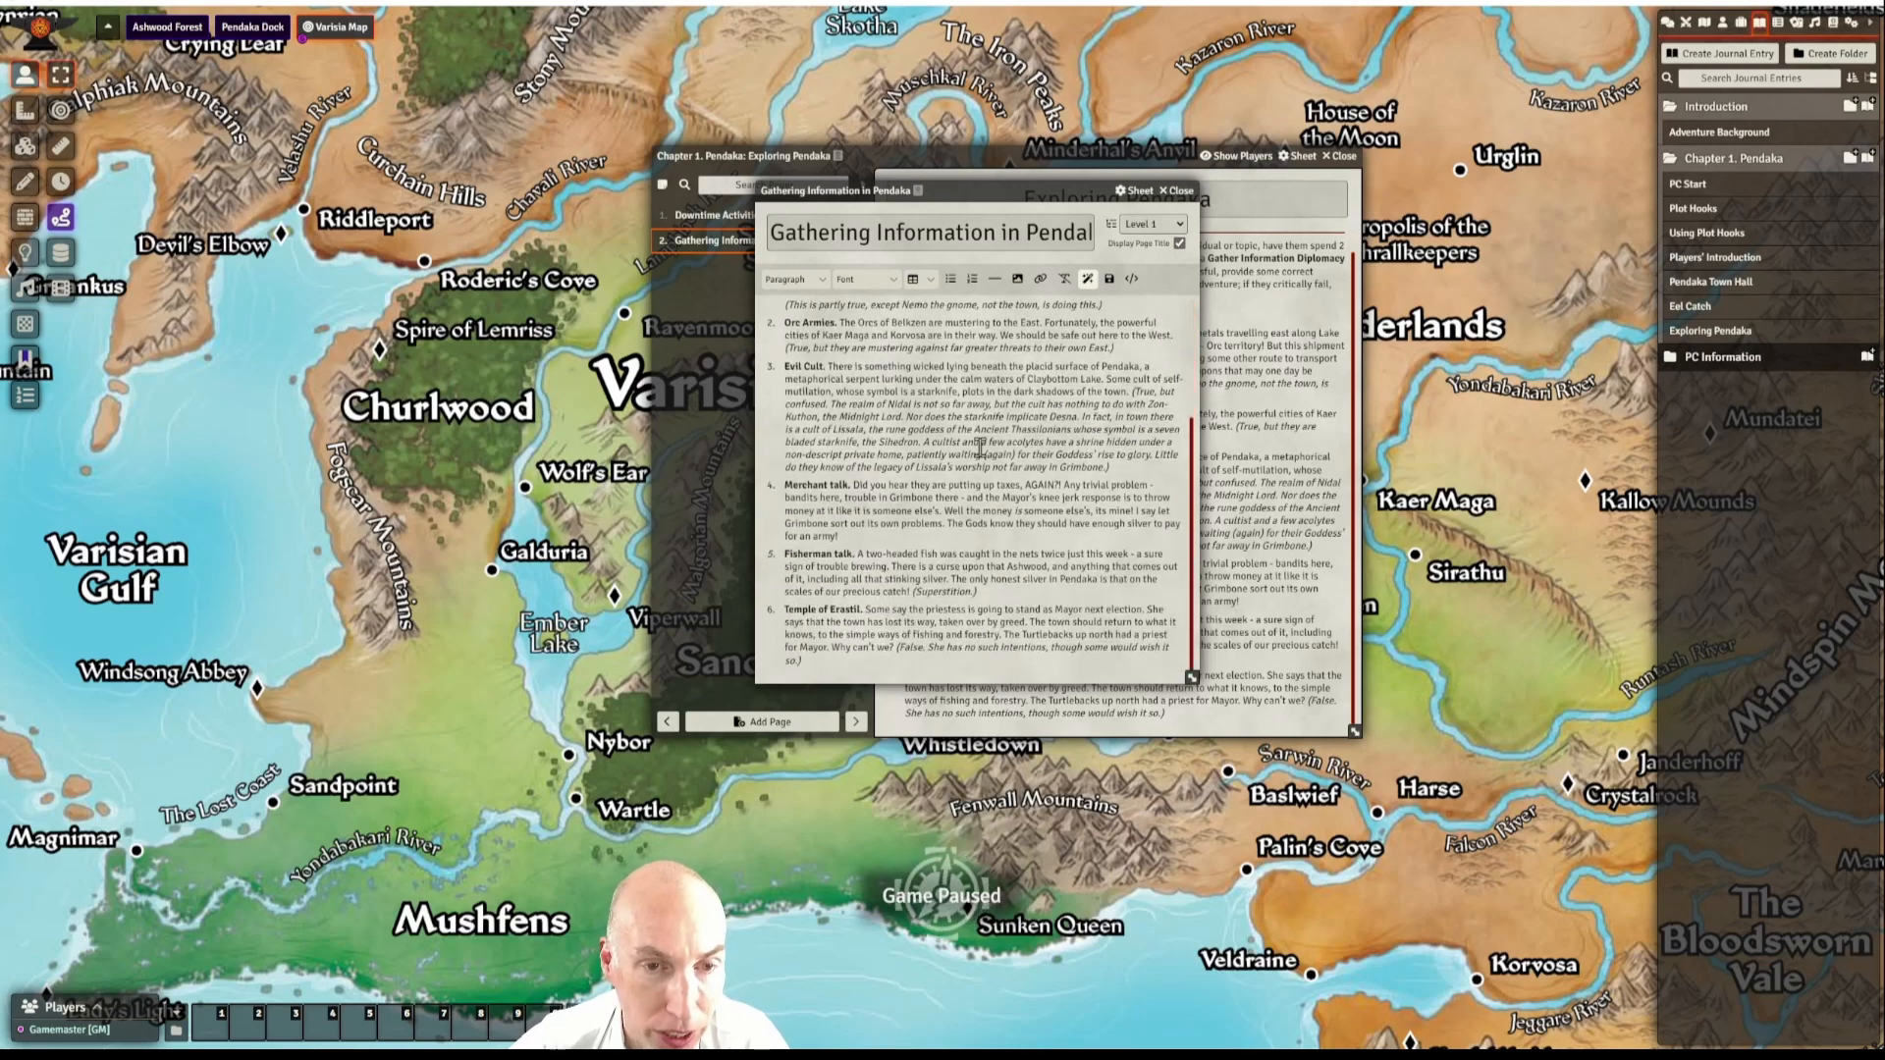
pyautogui.moveTo(999, 190); pyautogui.dragTo(1020, 244)
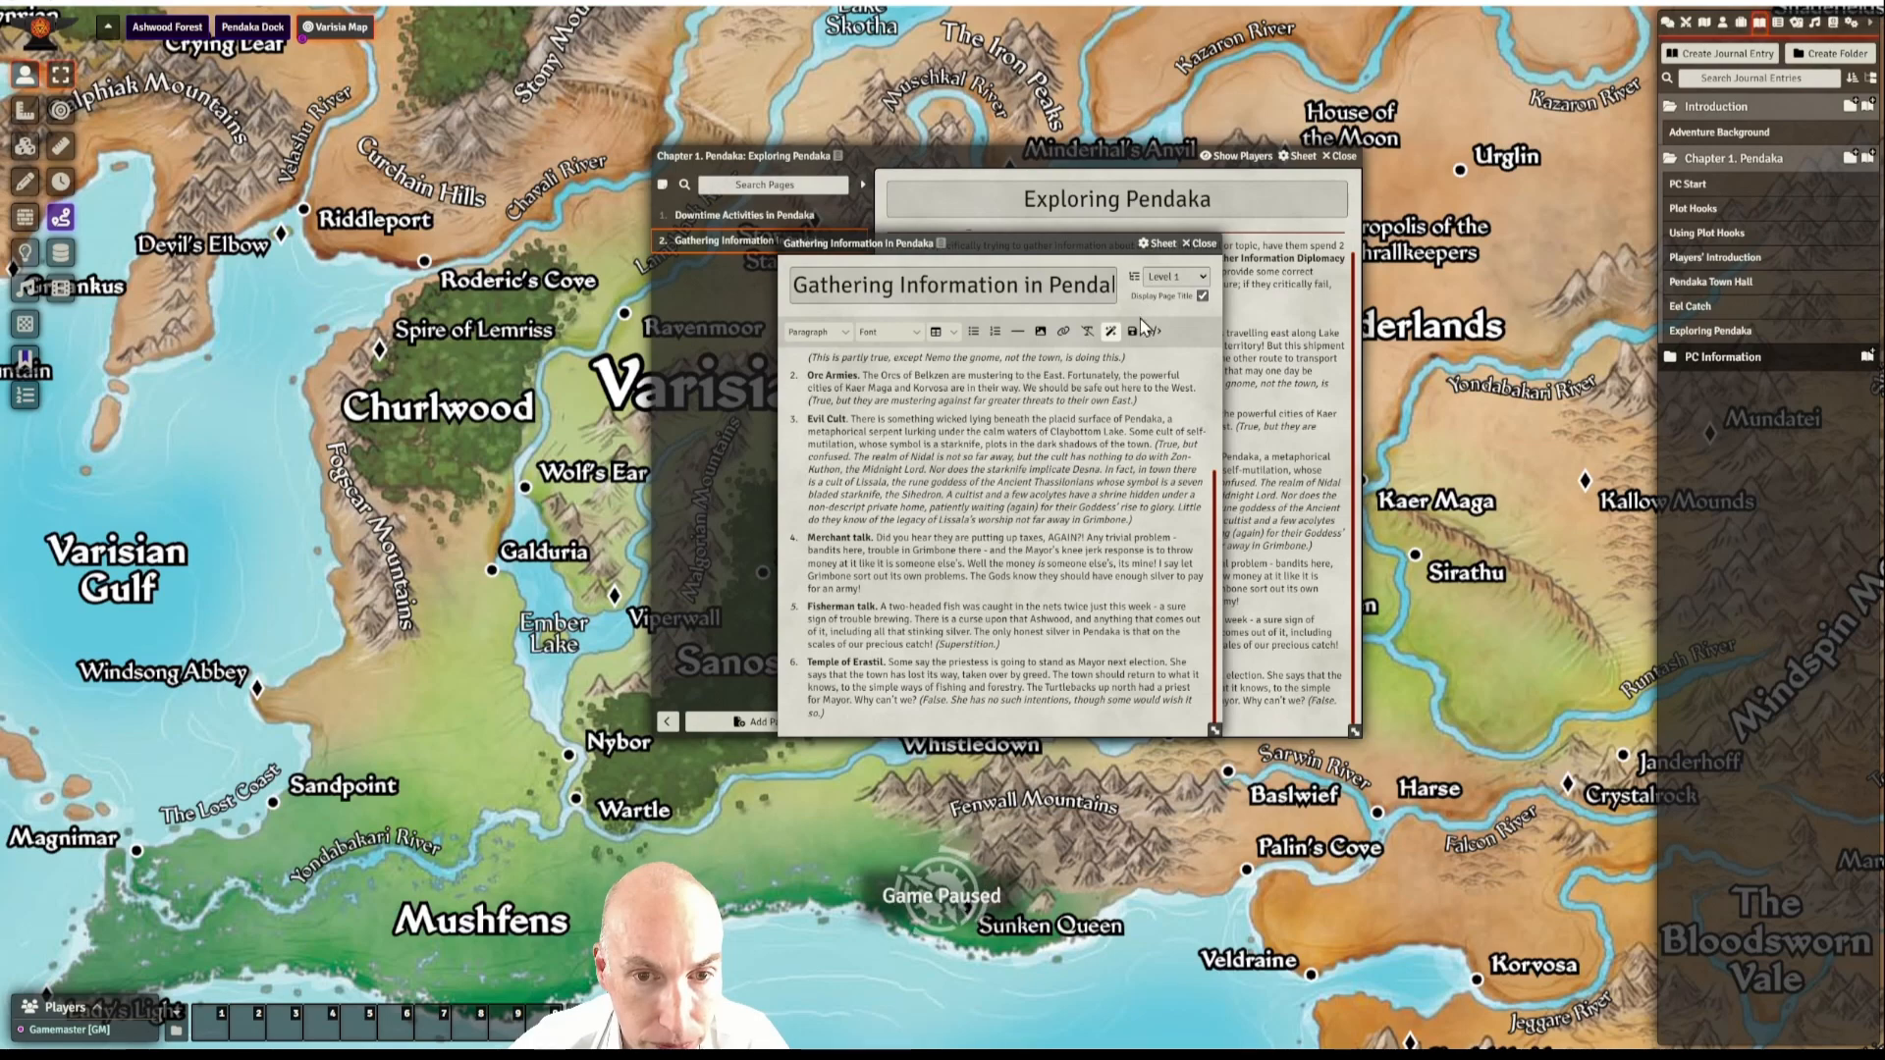
pyautogui.moveTo(1070, 245); pyautogui.dragTo(938, 271)
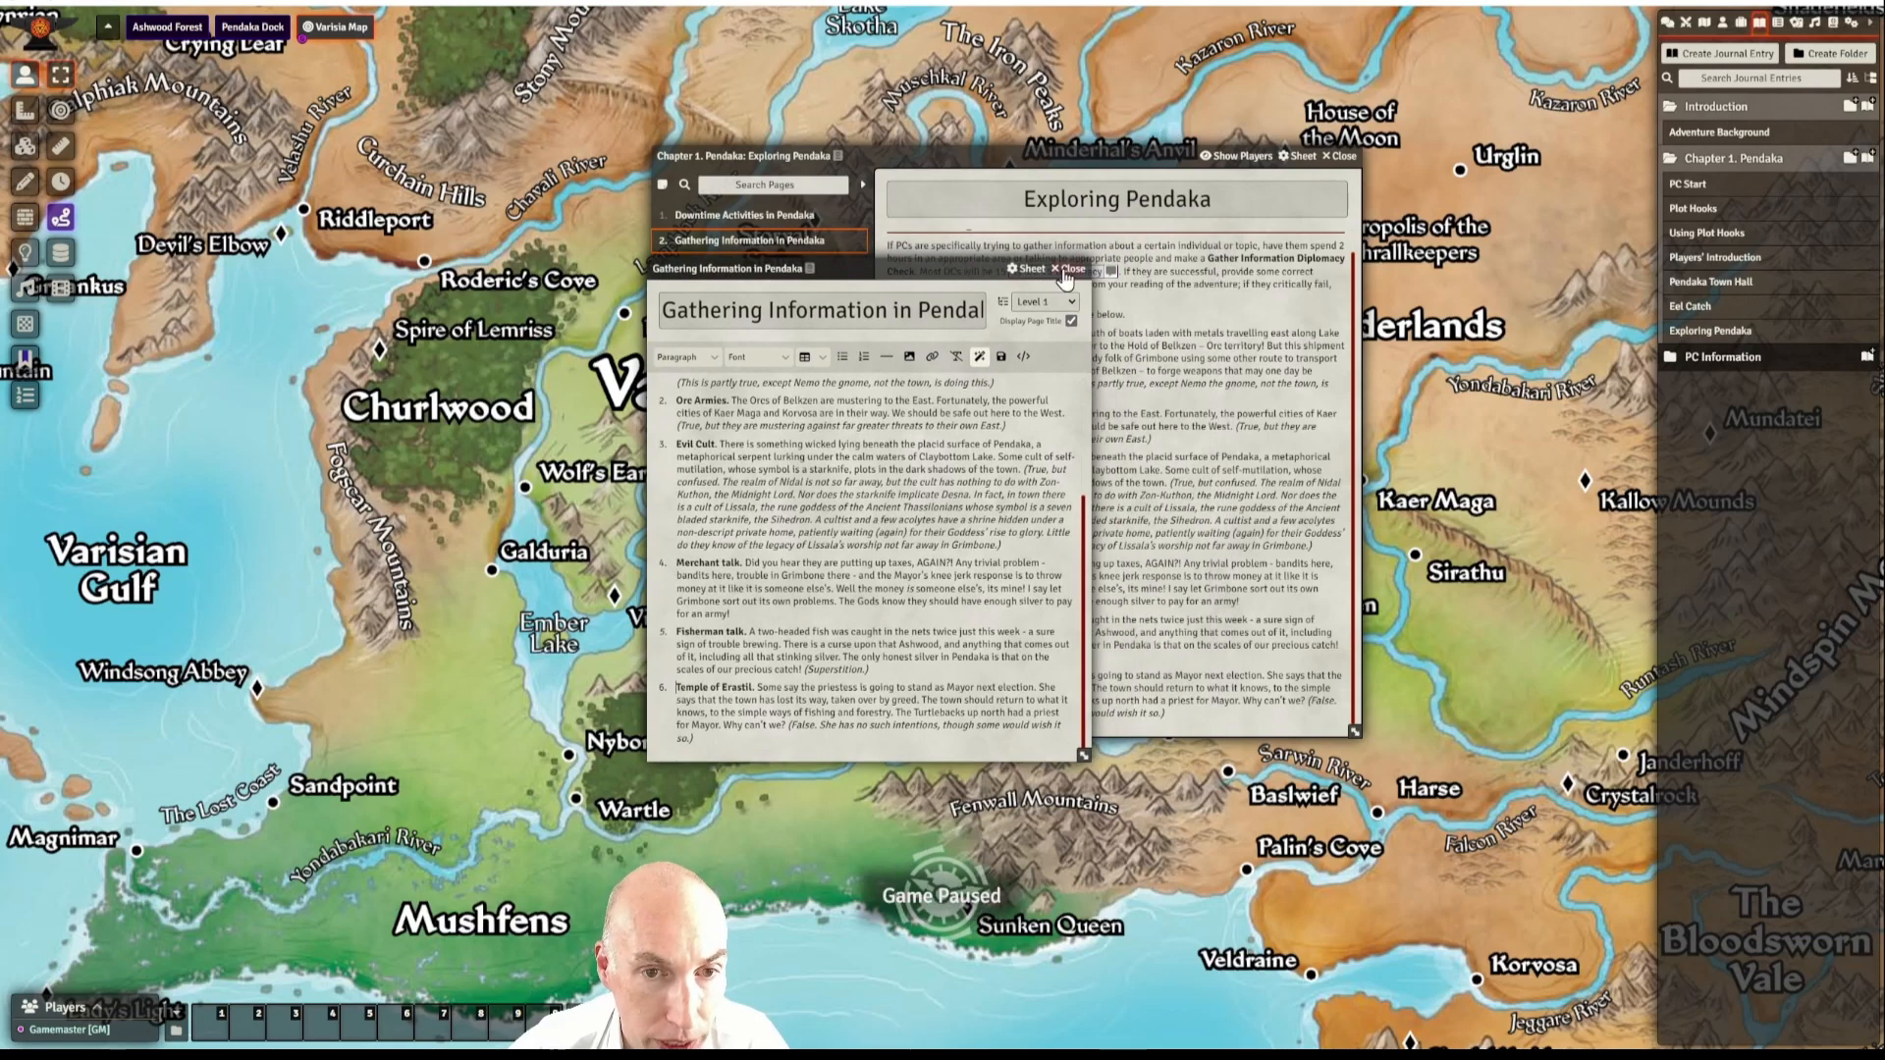
pyautogui.click(1068, 268)
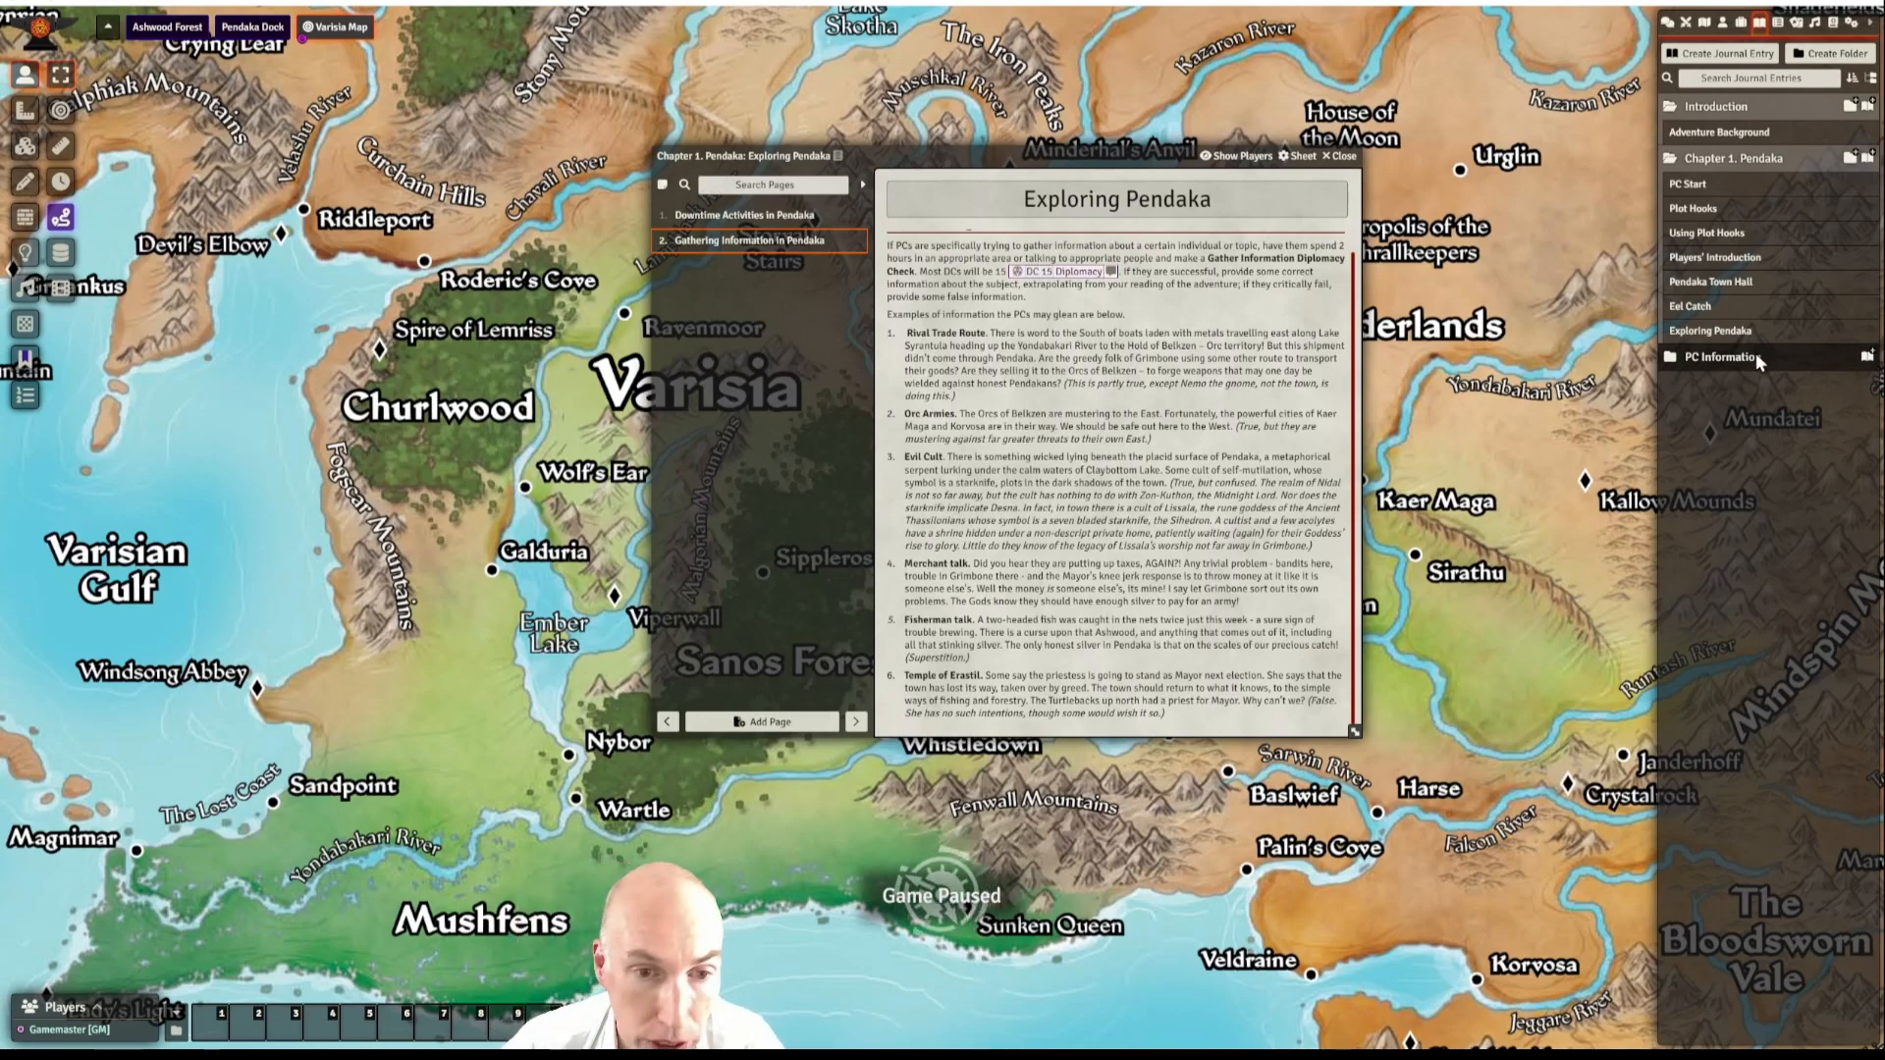
# - Add a text page named Notable Locations in Pendaka to the journal entry and paste in the copied location descriptions
pyautogui.click(776, 721)
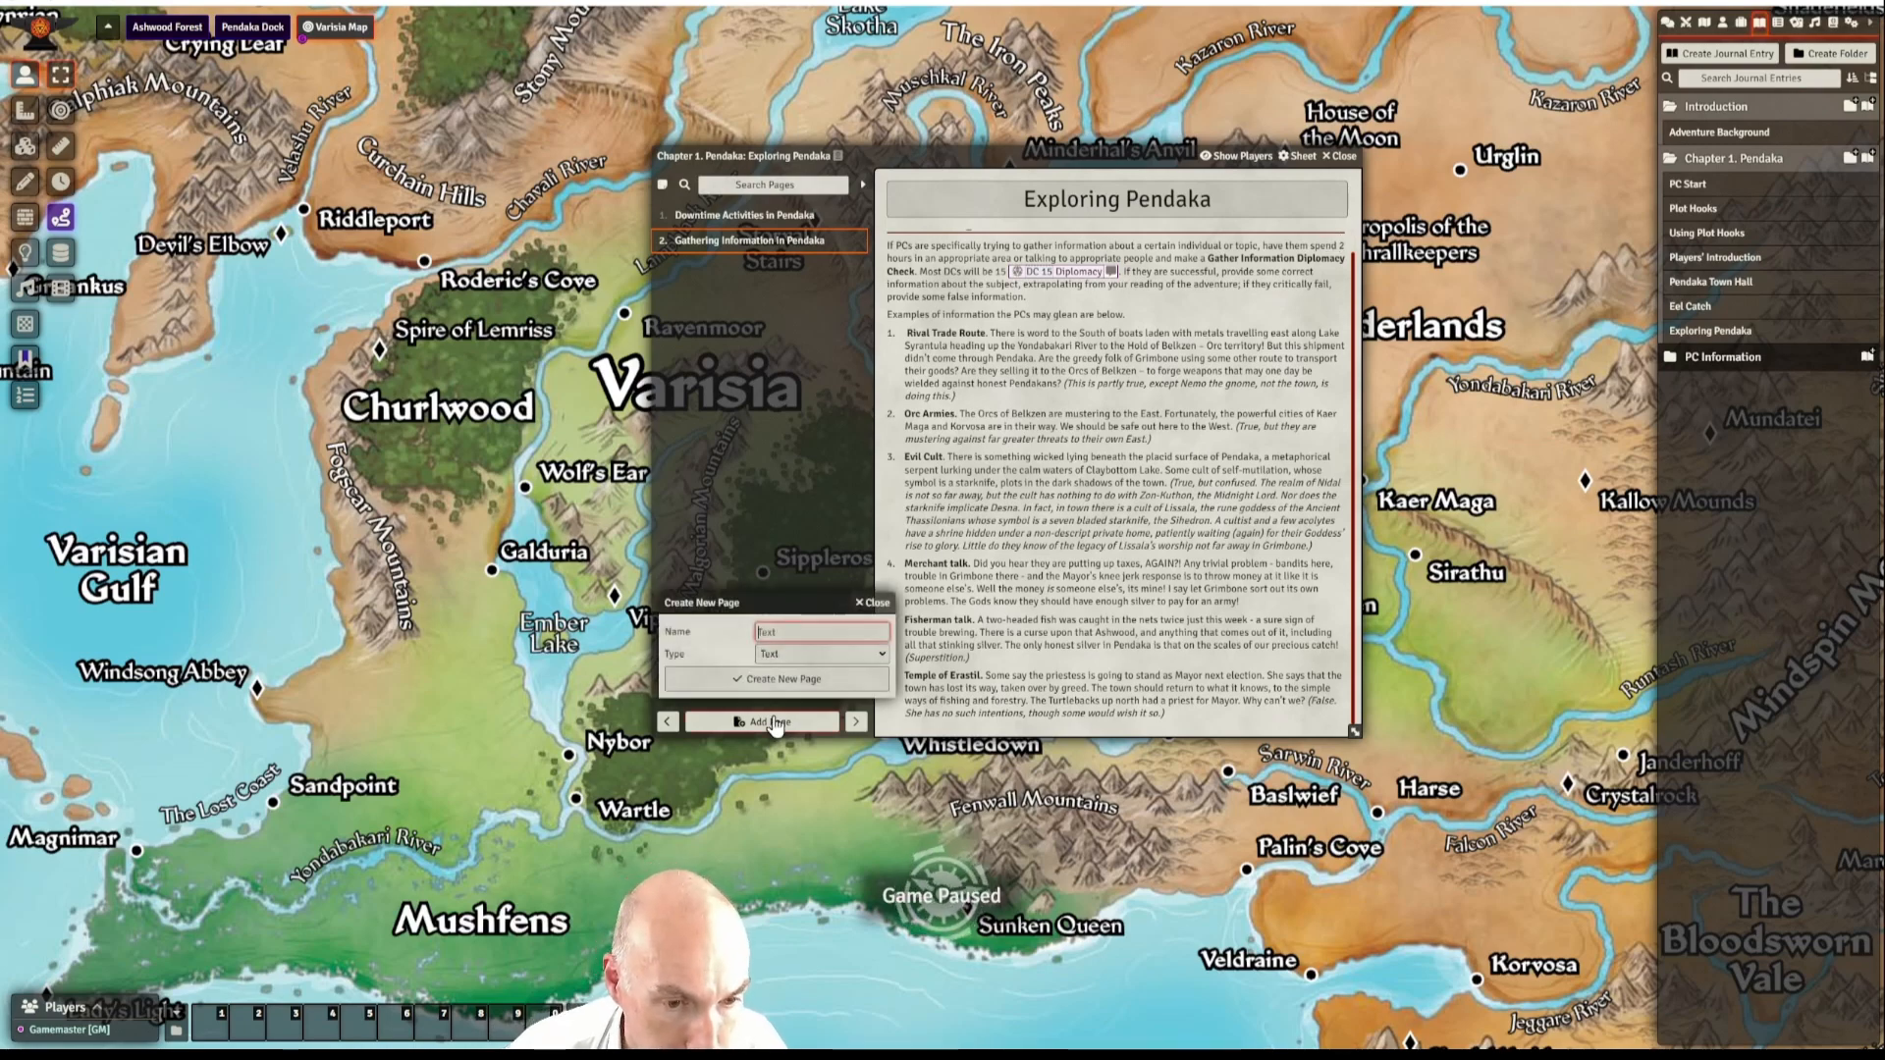
pyautogui.write('Notable Locations in Pendaka')
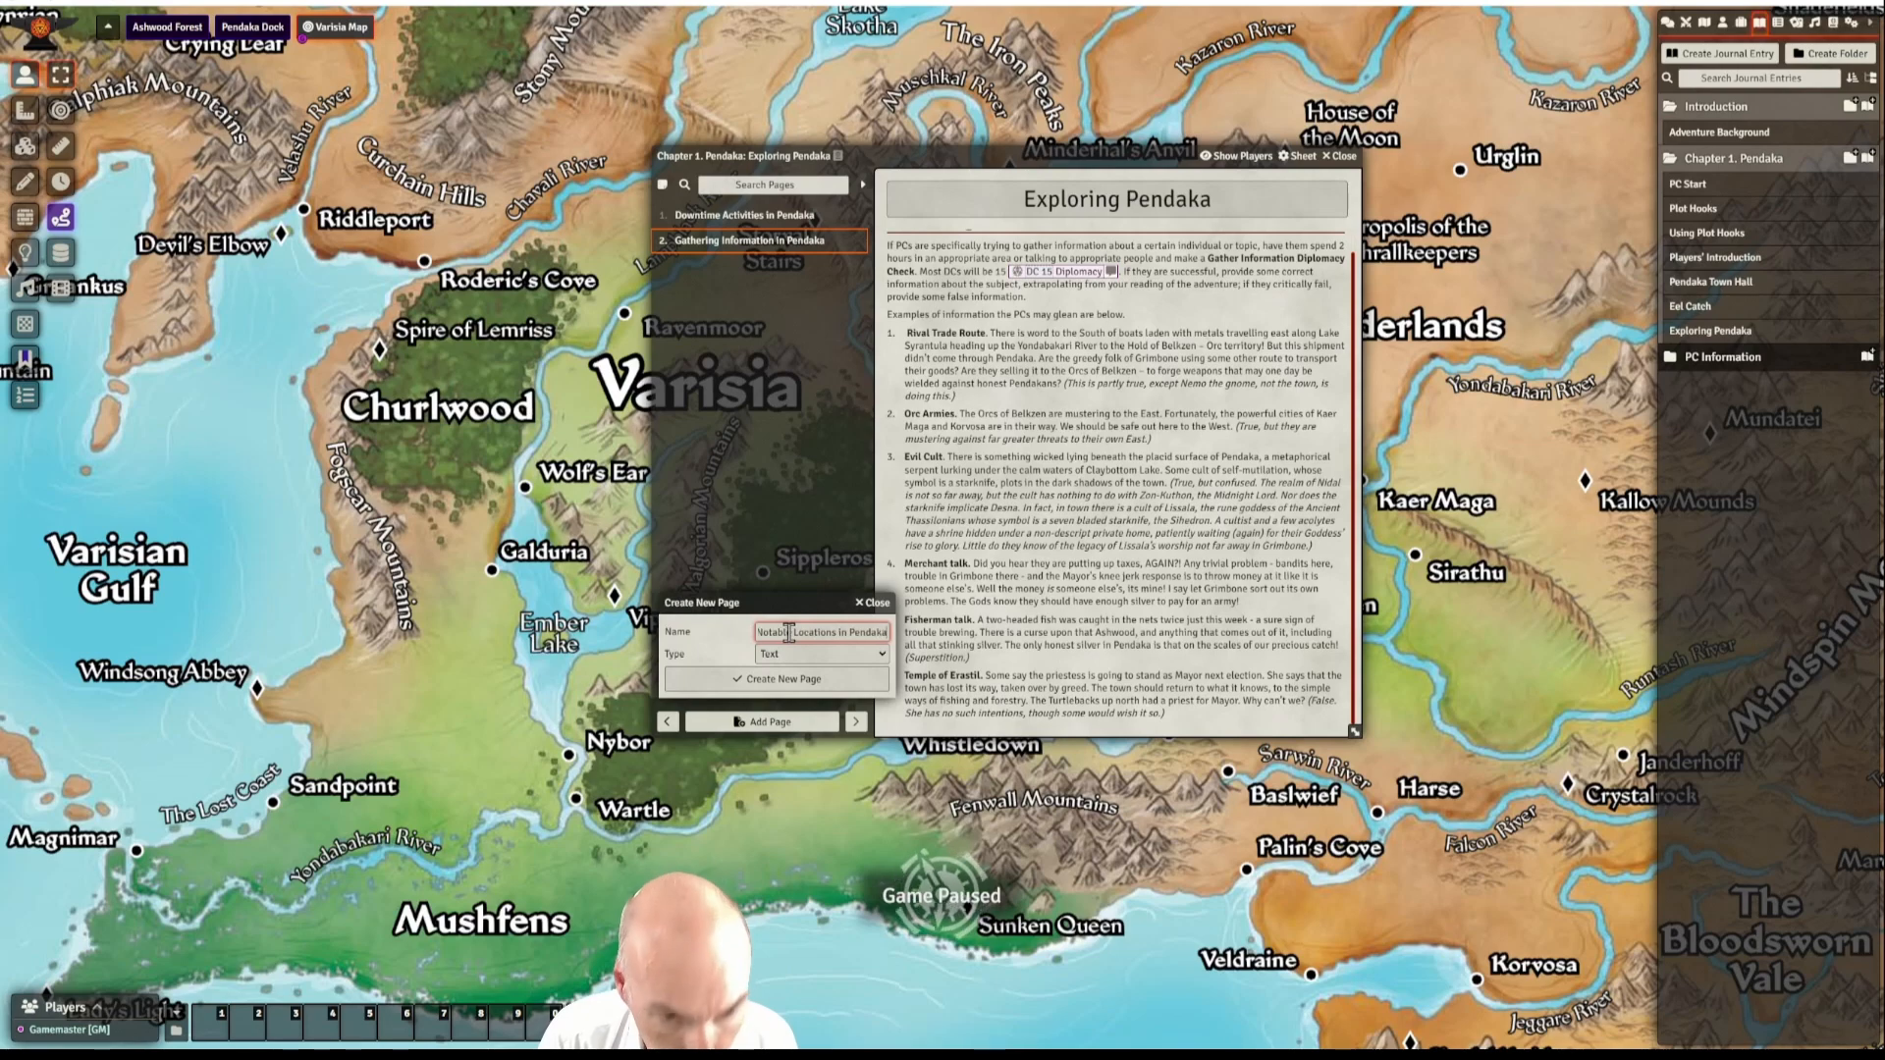
pyautogui.click(769, 681)
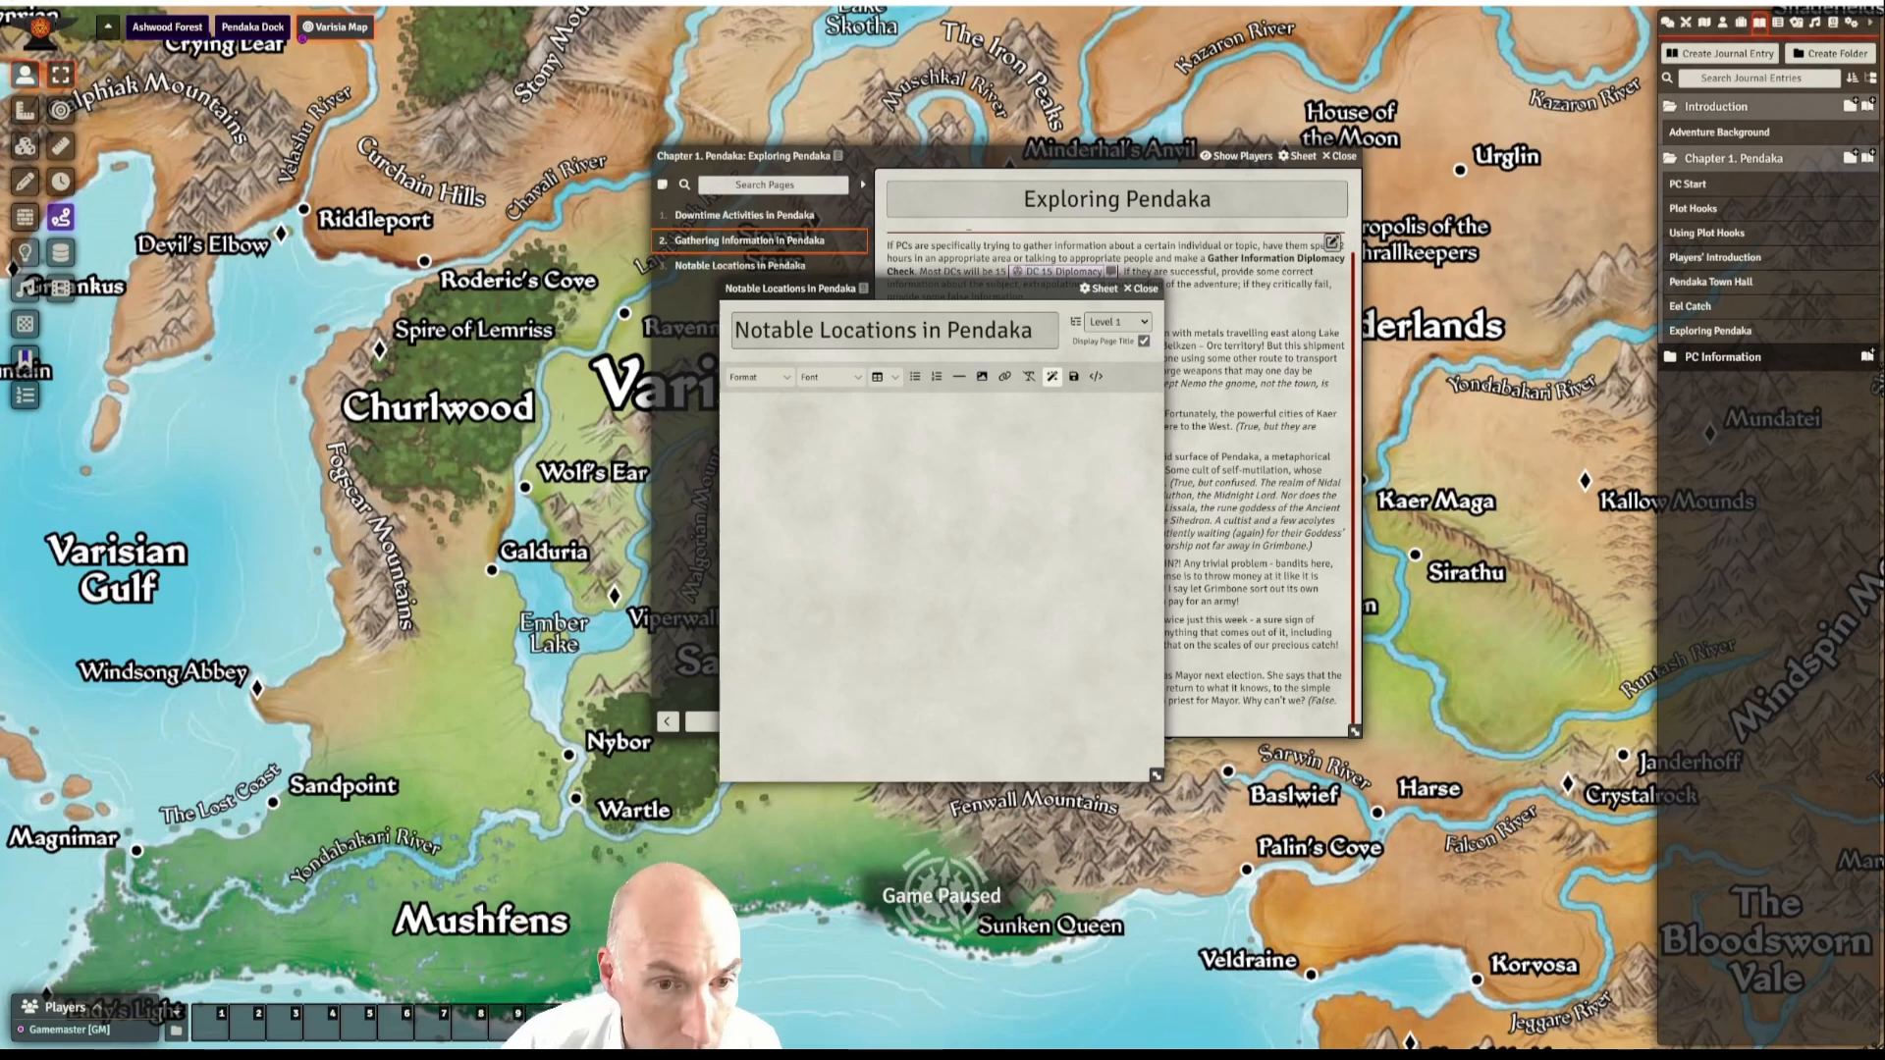
pyautogui.hotkey('ctrl', 'v')
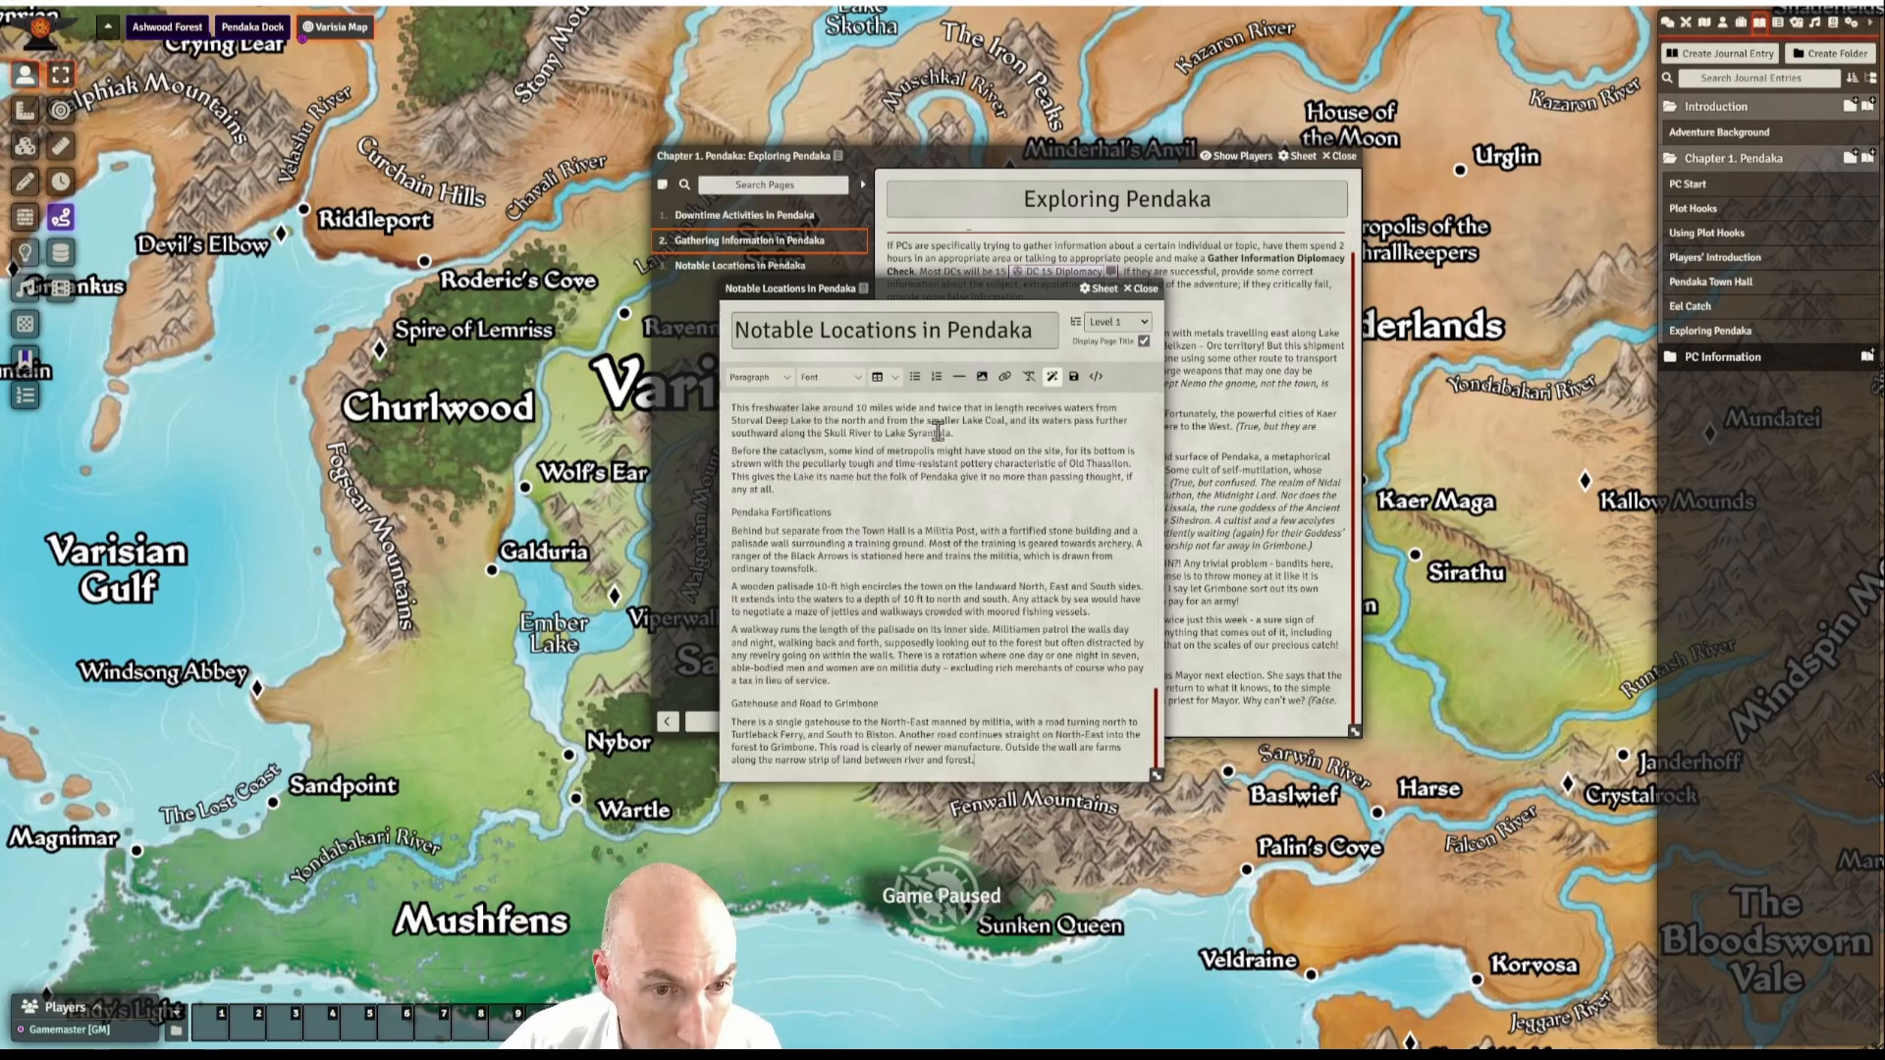
pyautogui.scroll(1, 982, 417)
pyautogui.scroll(10, 998, 403)
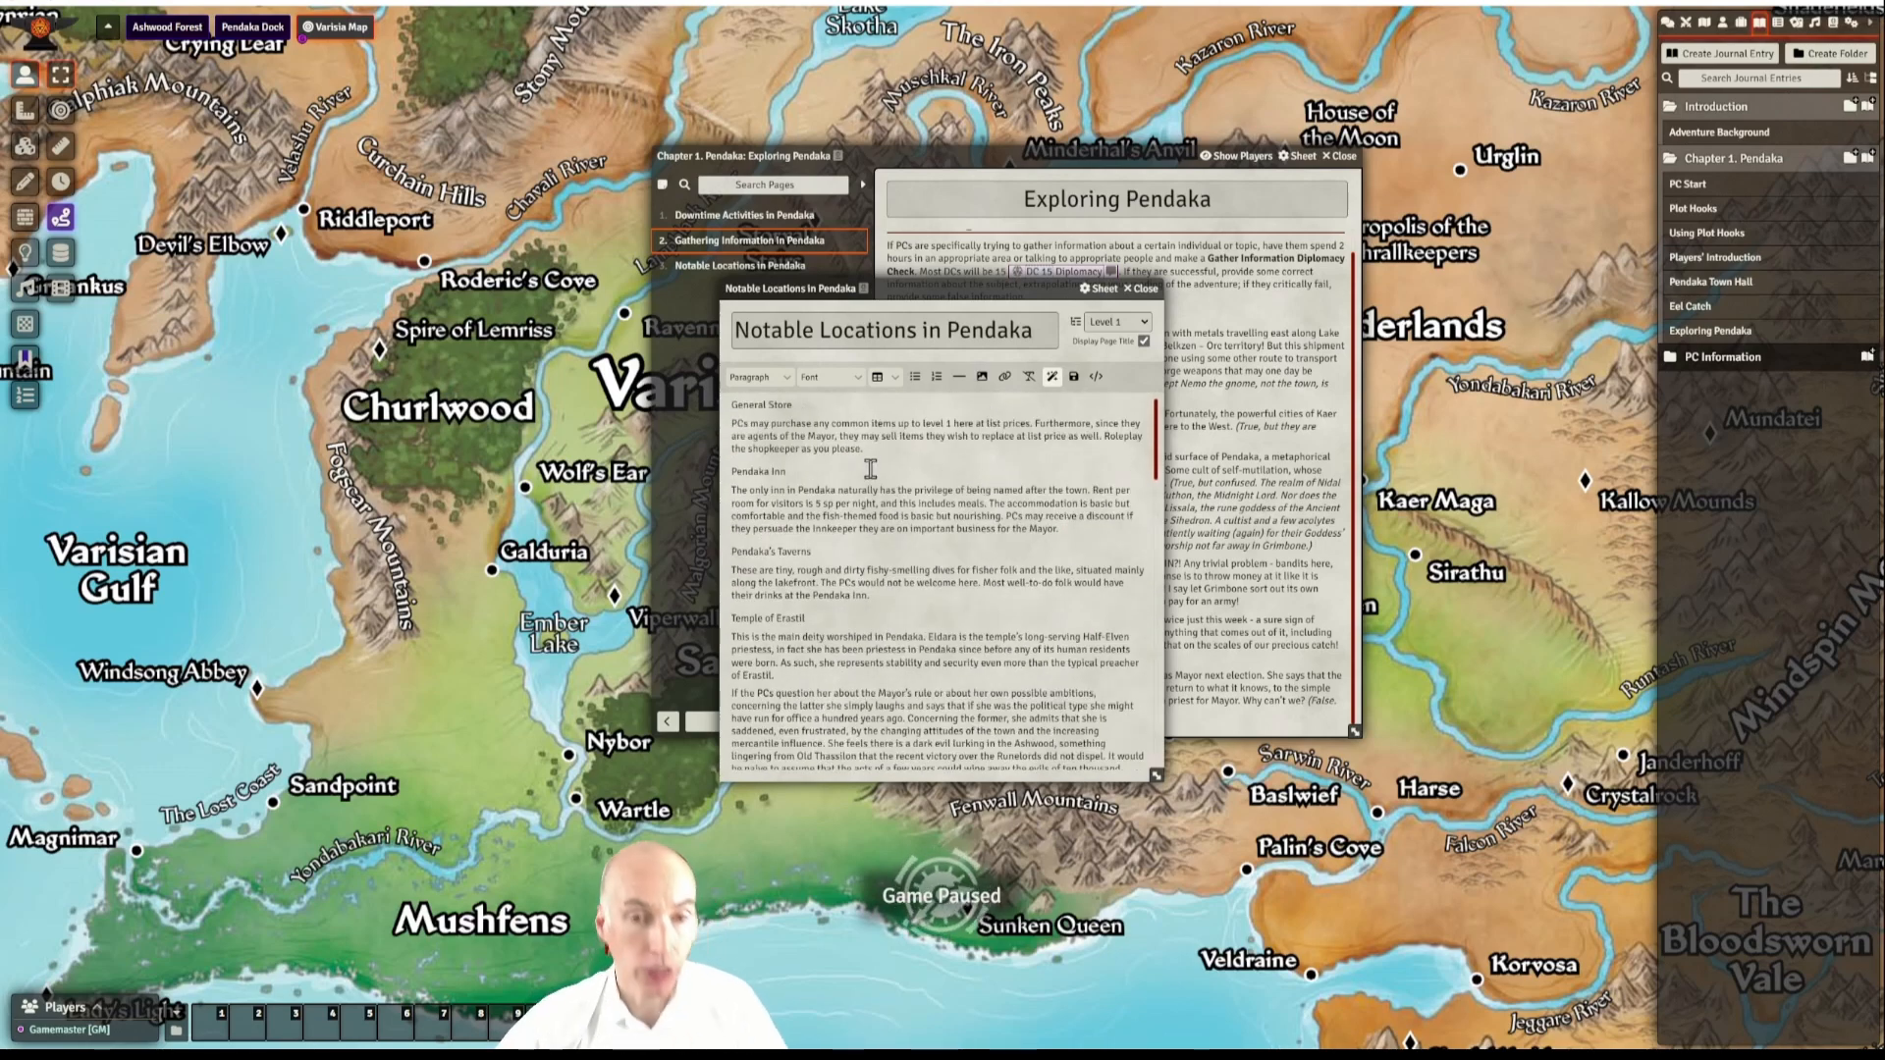
# - Format the General Store title on the Notable Locations in Pendaka page as Heading 2
pyautogui.moveTo(802, 406); pyautogui.dragTo(730, 409)
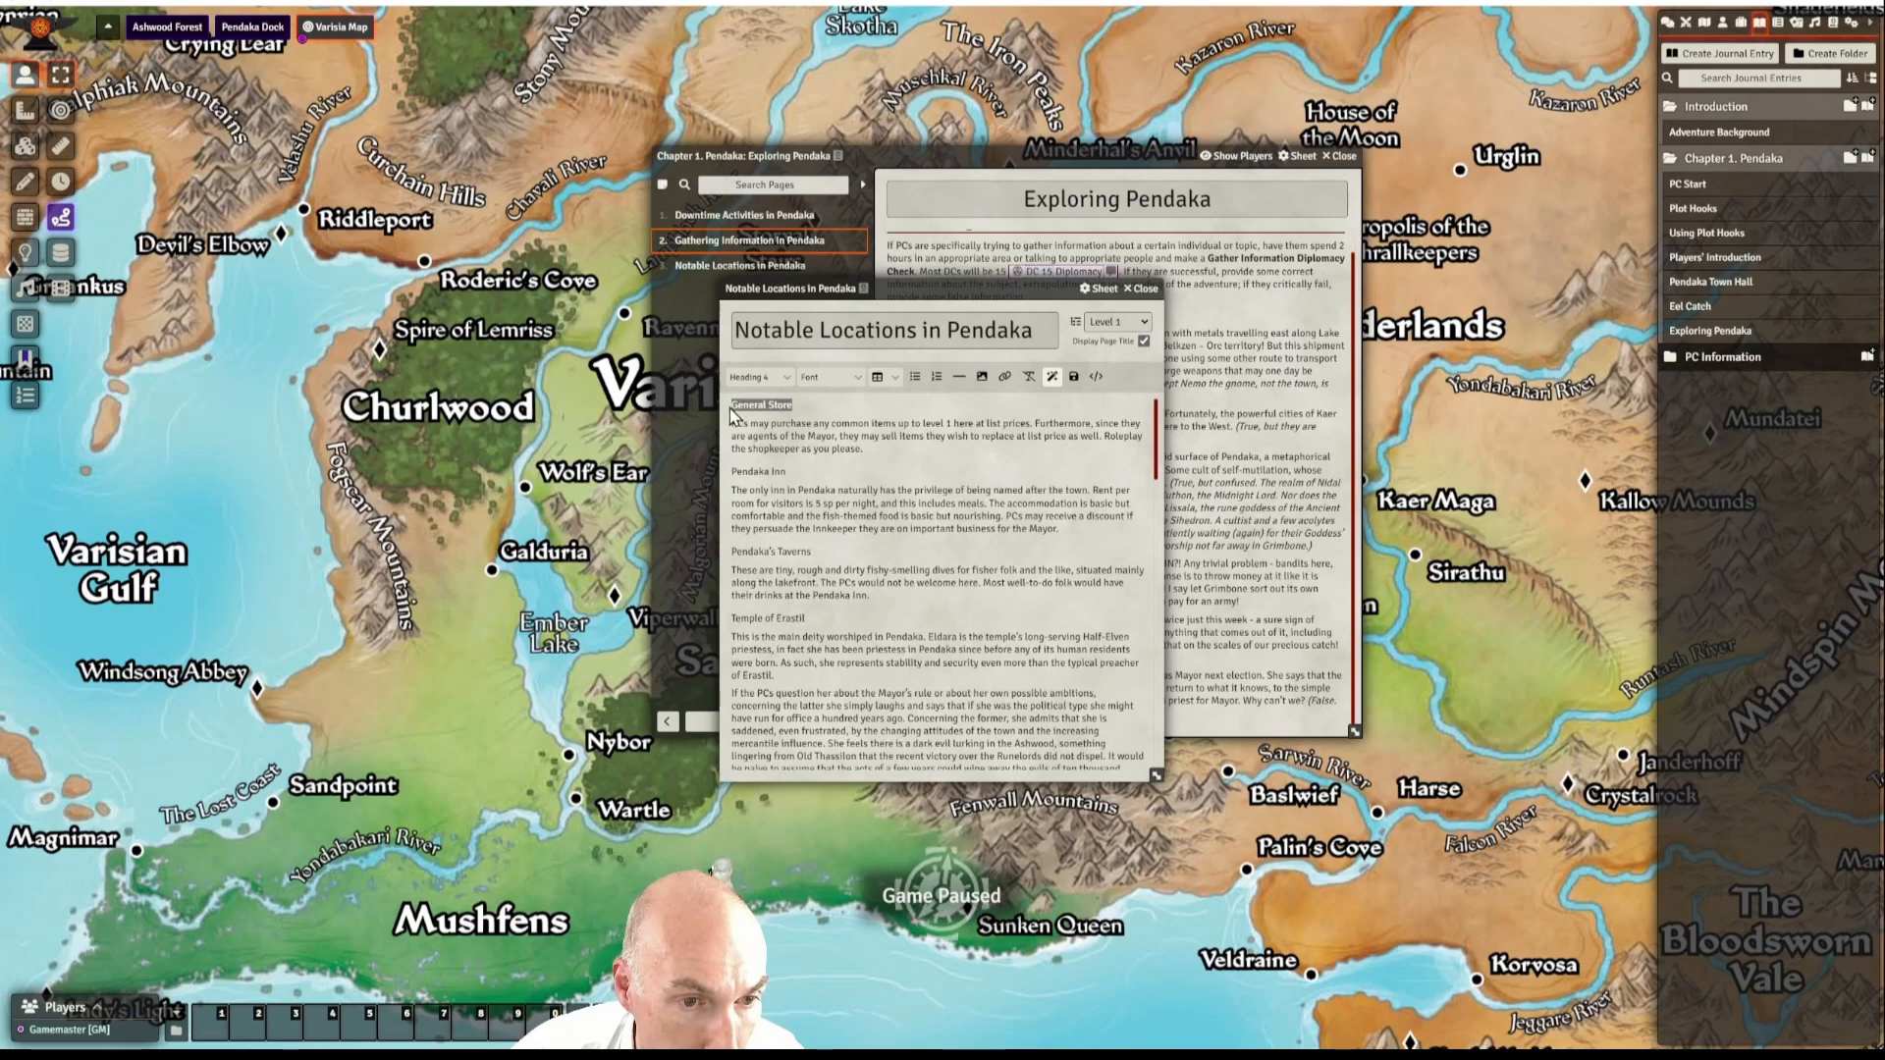
pyautogui.click(785, 379)
pyautogui.moveTo(763, 412)
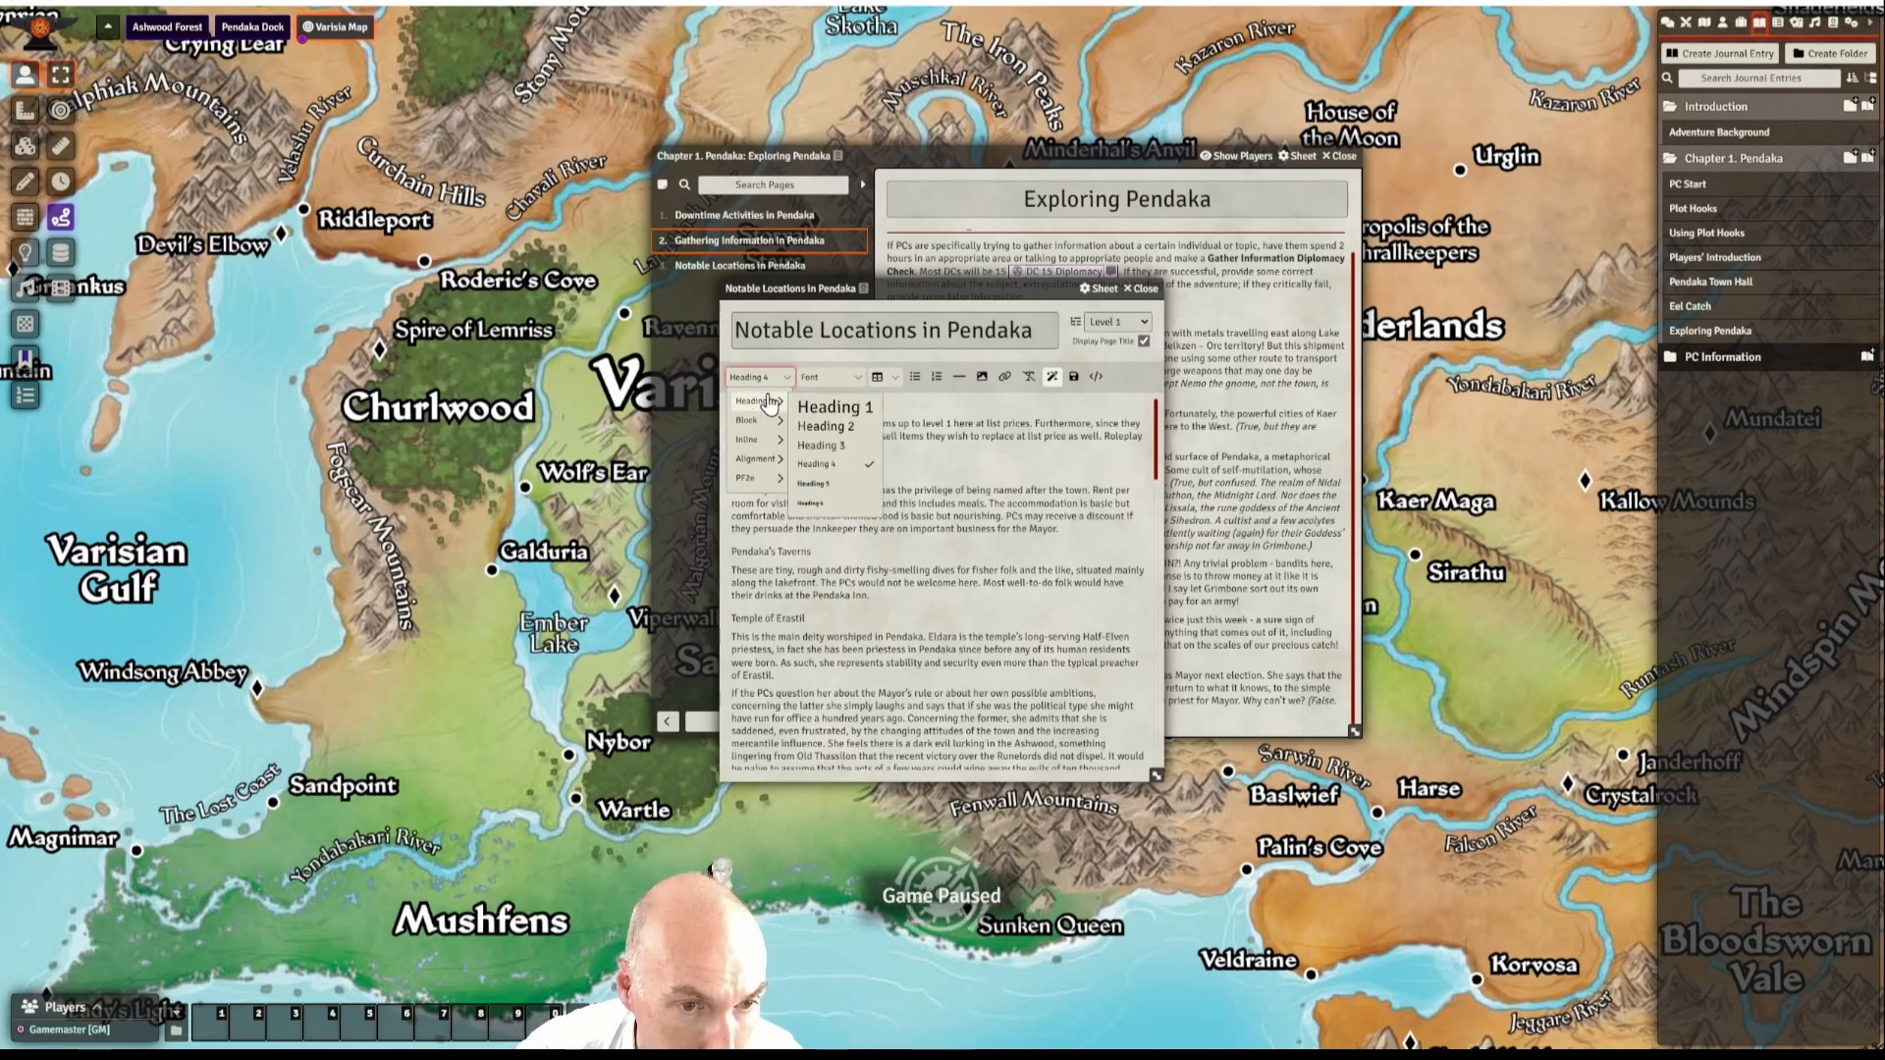
pyautogui.click(841, 424)
pyautogui.click(920, 457)
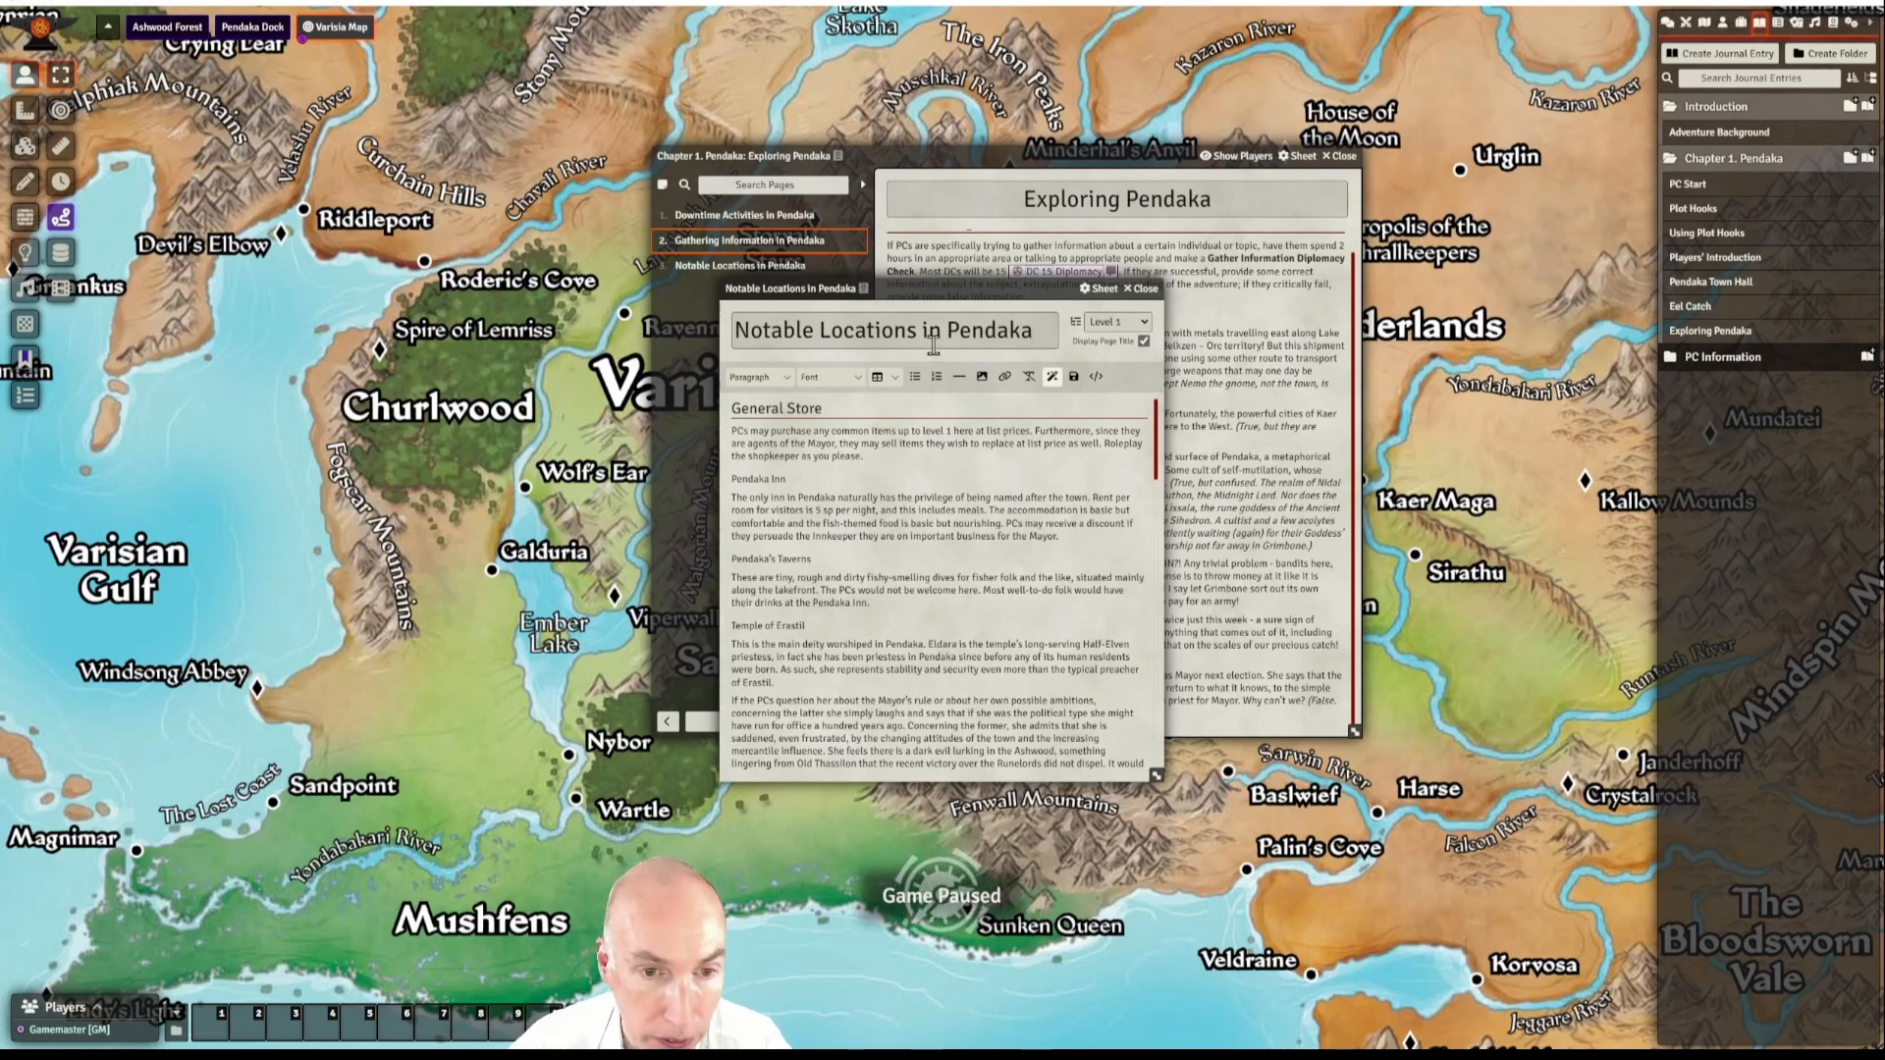
# - Format the Pendaka Inn title as Heading 2, matching the General Store heading
pyautogui.moveTo(951, 297); pyautogui.dragTo(1051, 281)
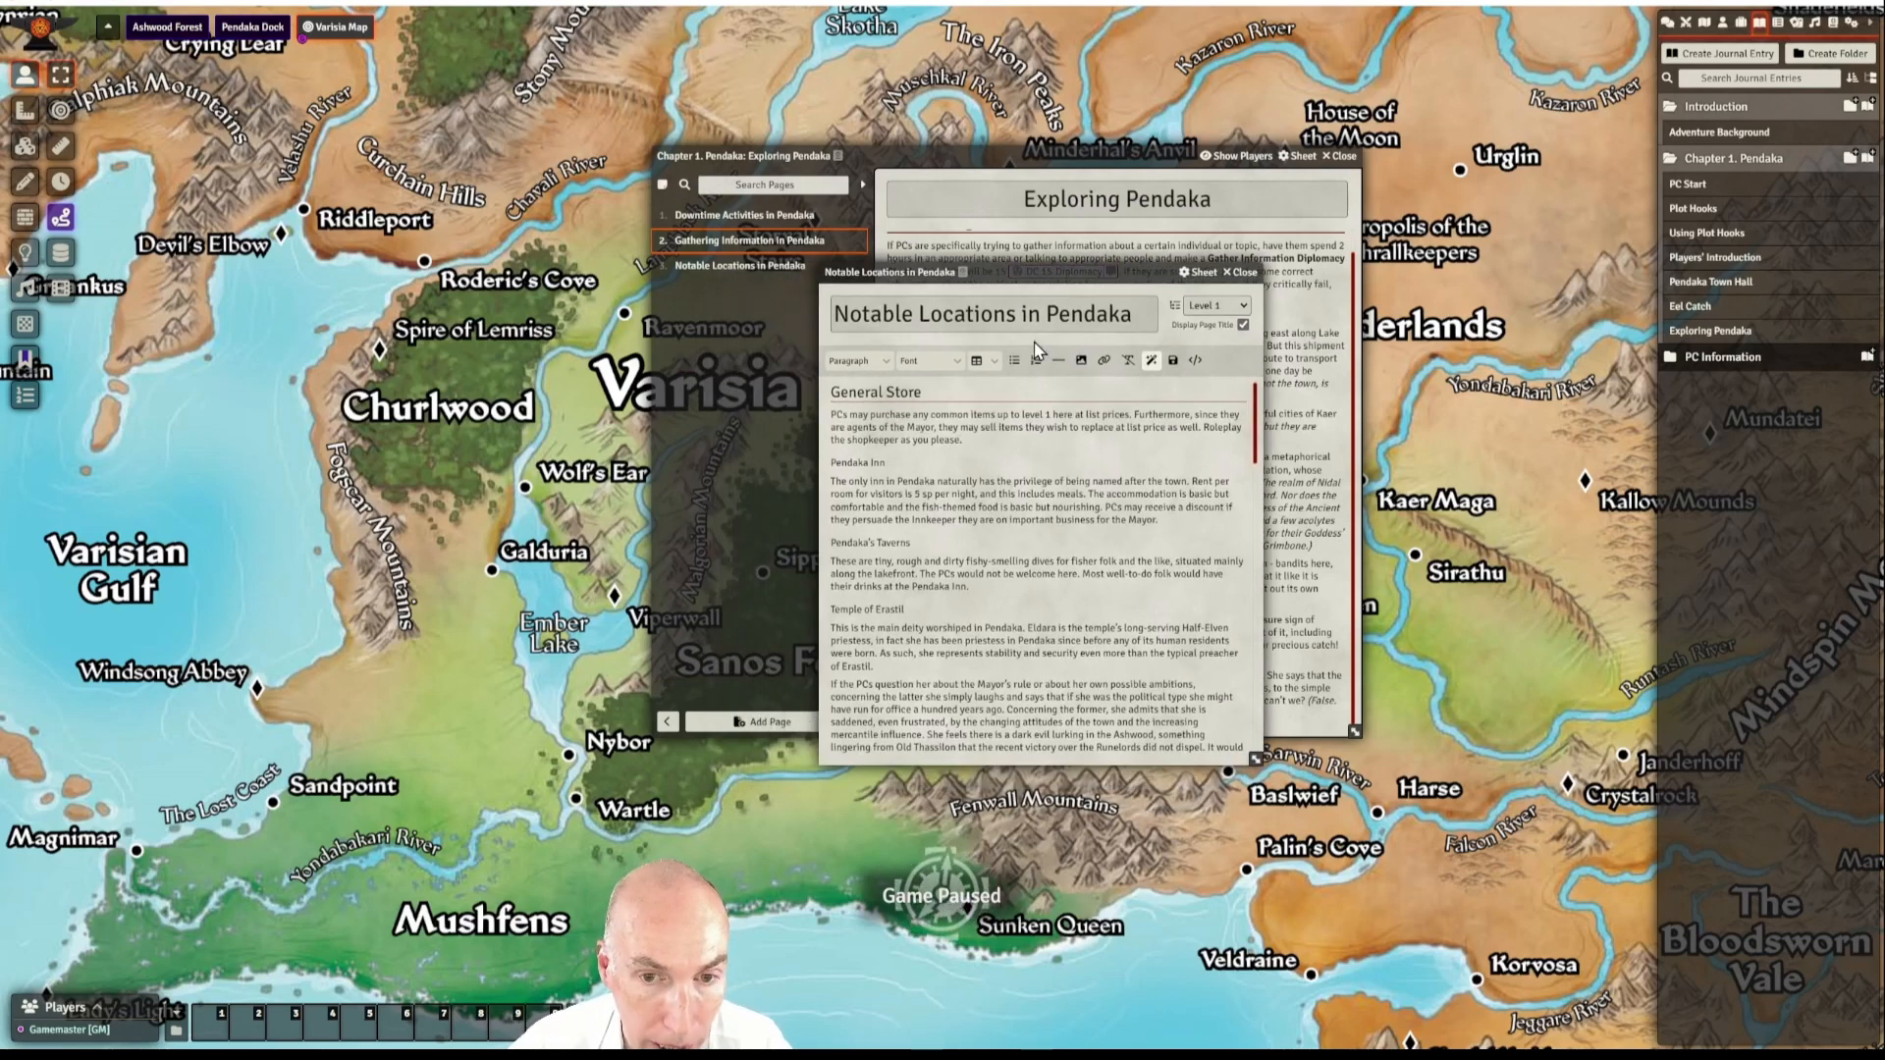
pyautogui.click(1000, 445)
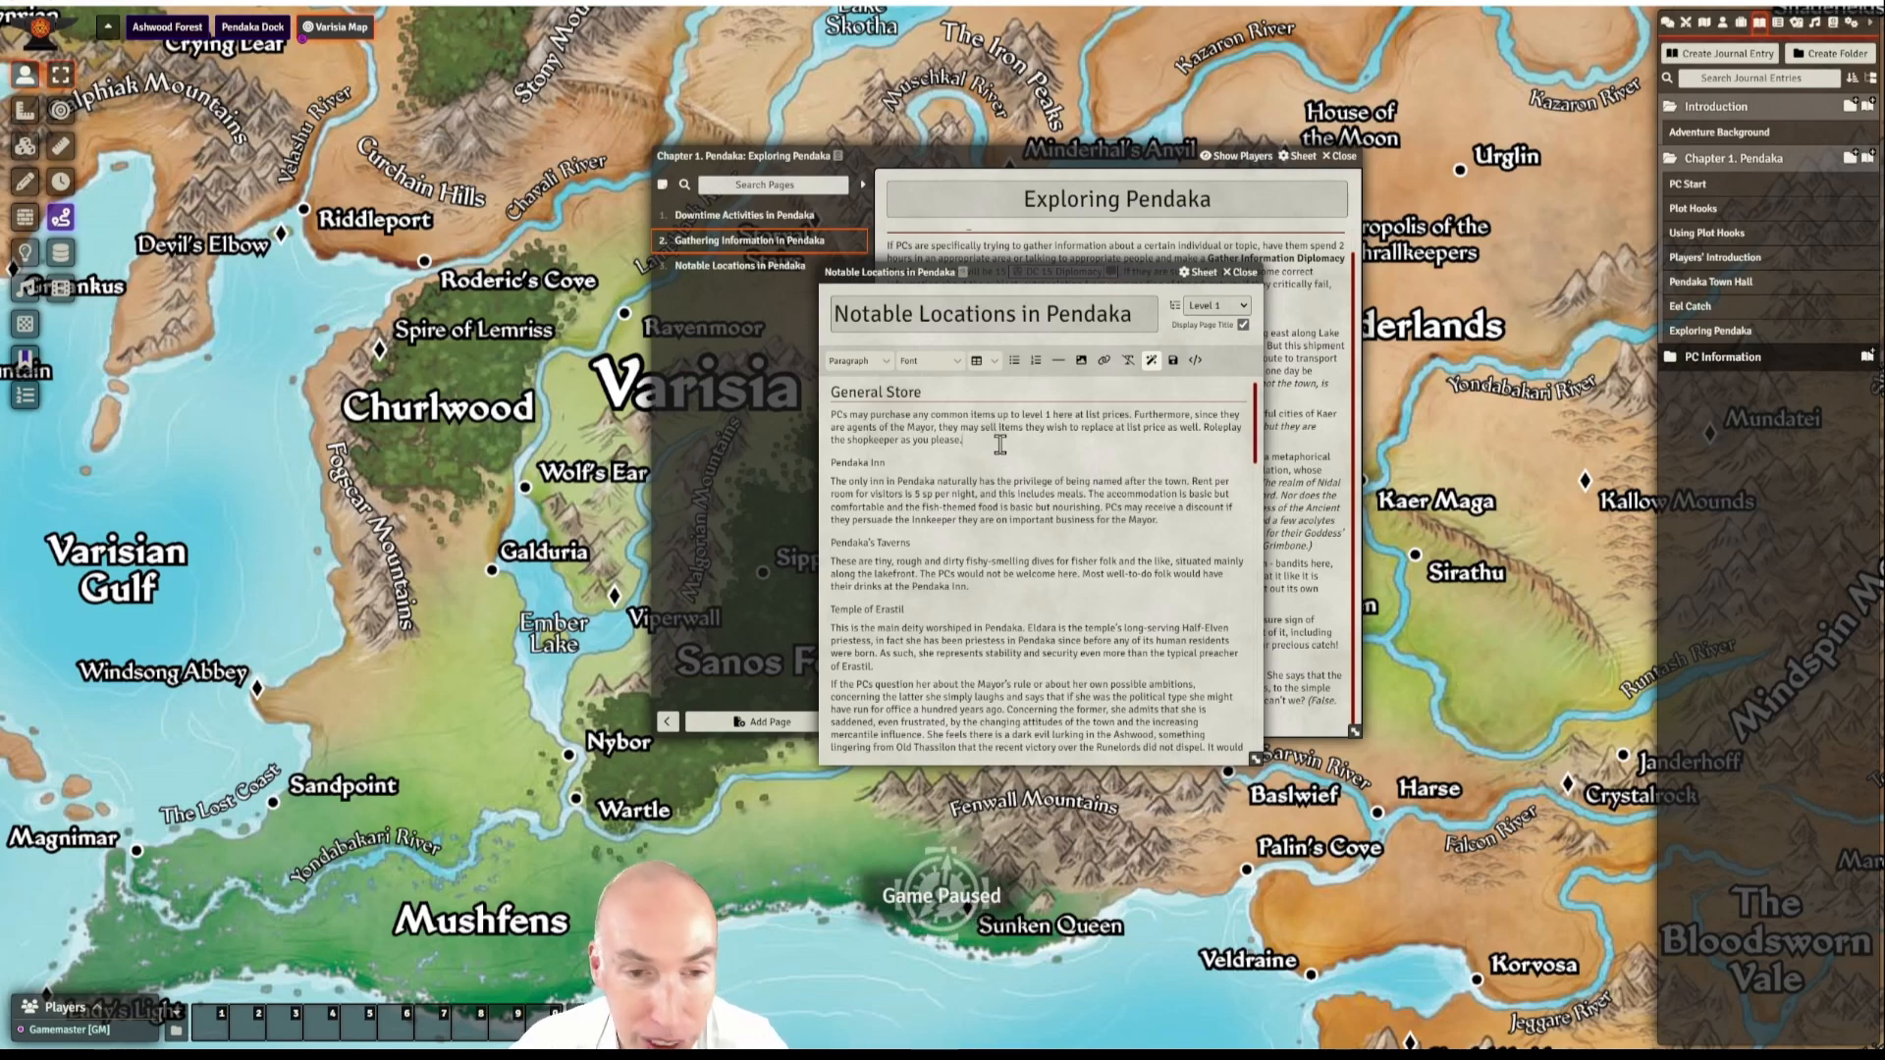
pyautogui.scroll(-1, 982, 447)
pyautogui.scroll(1, 962, 447)
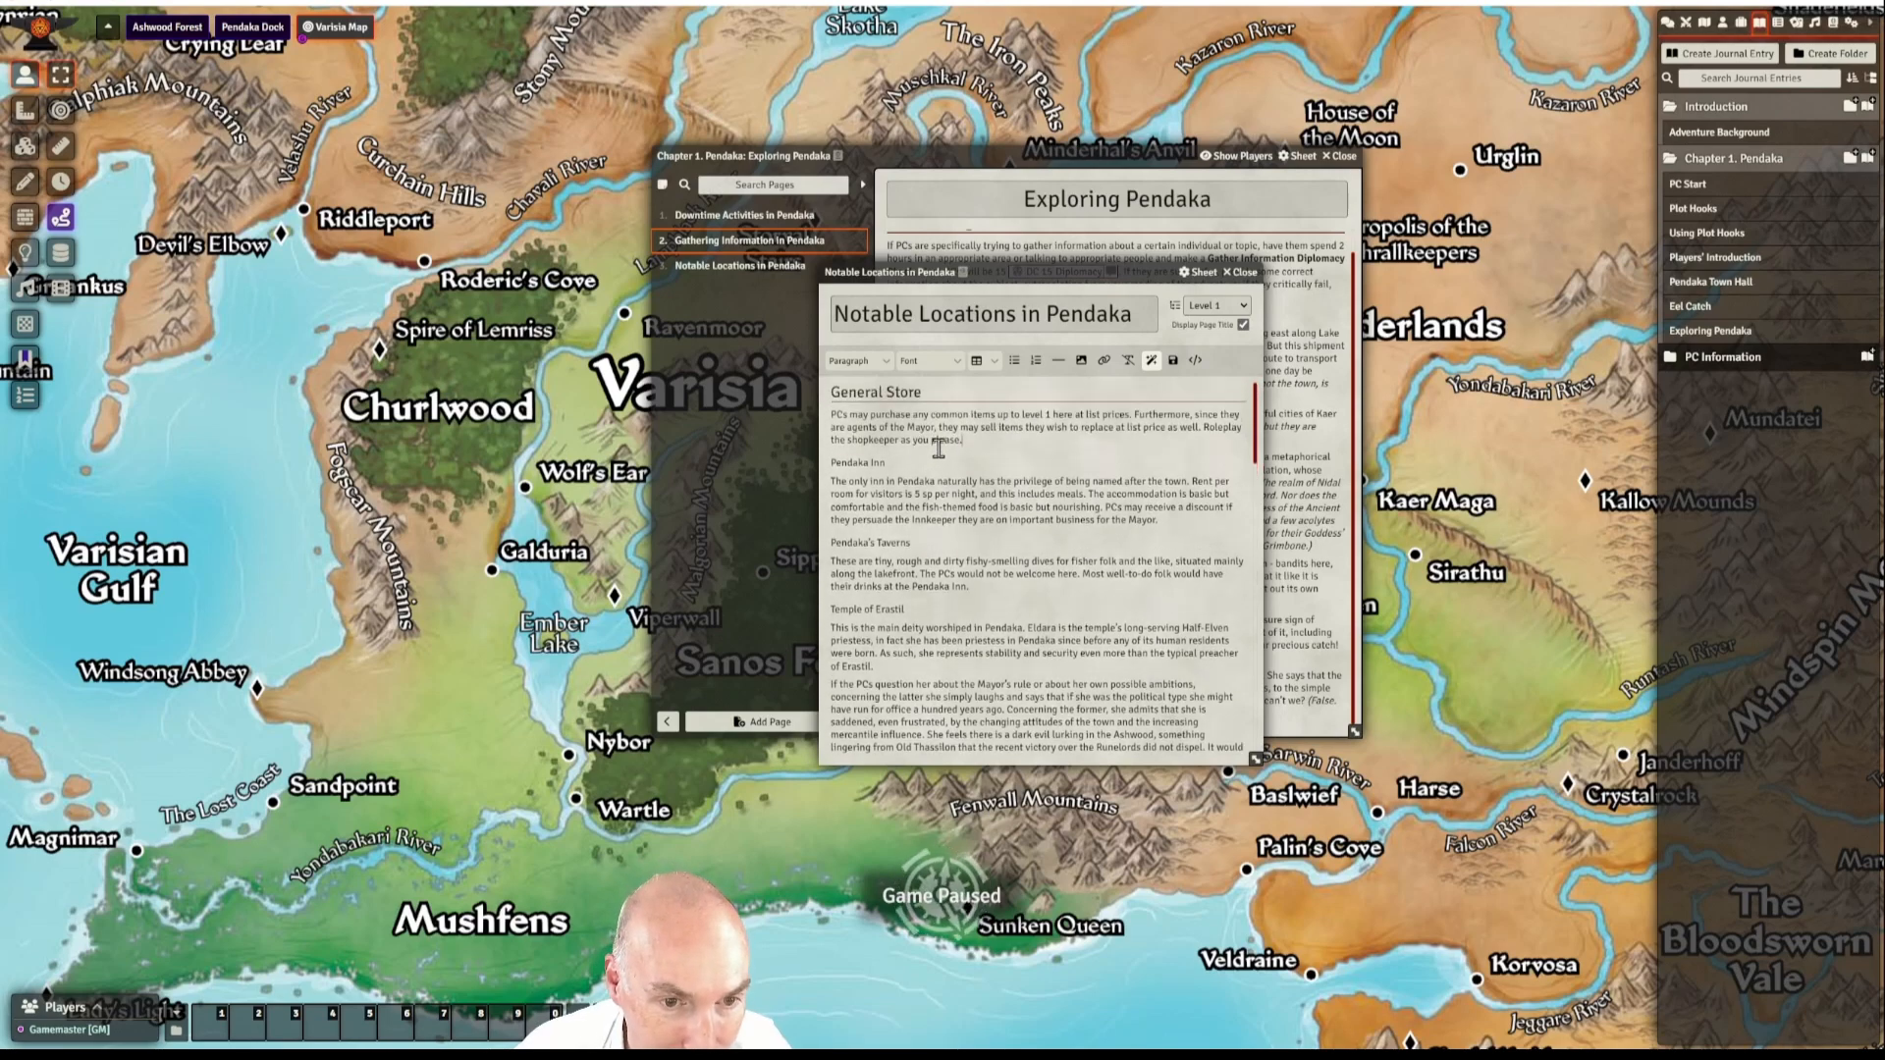
pyautogui.moveTo(888, 462); pyautogui.dragTo(829, 462)
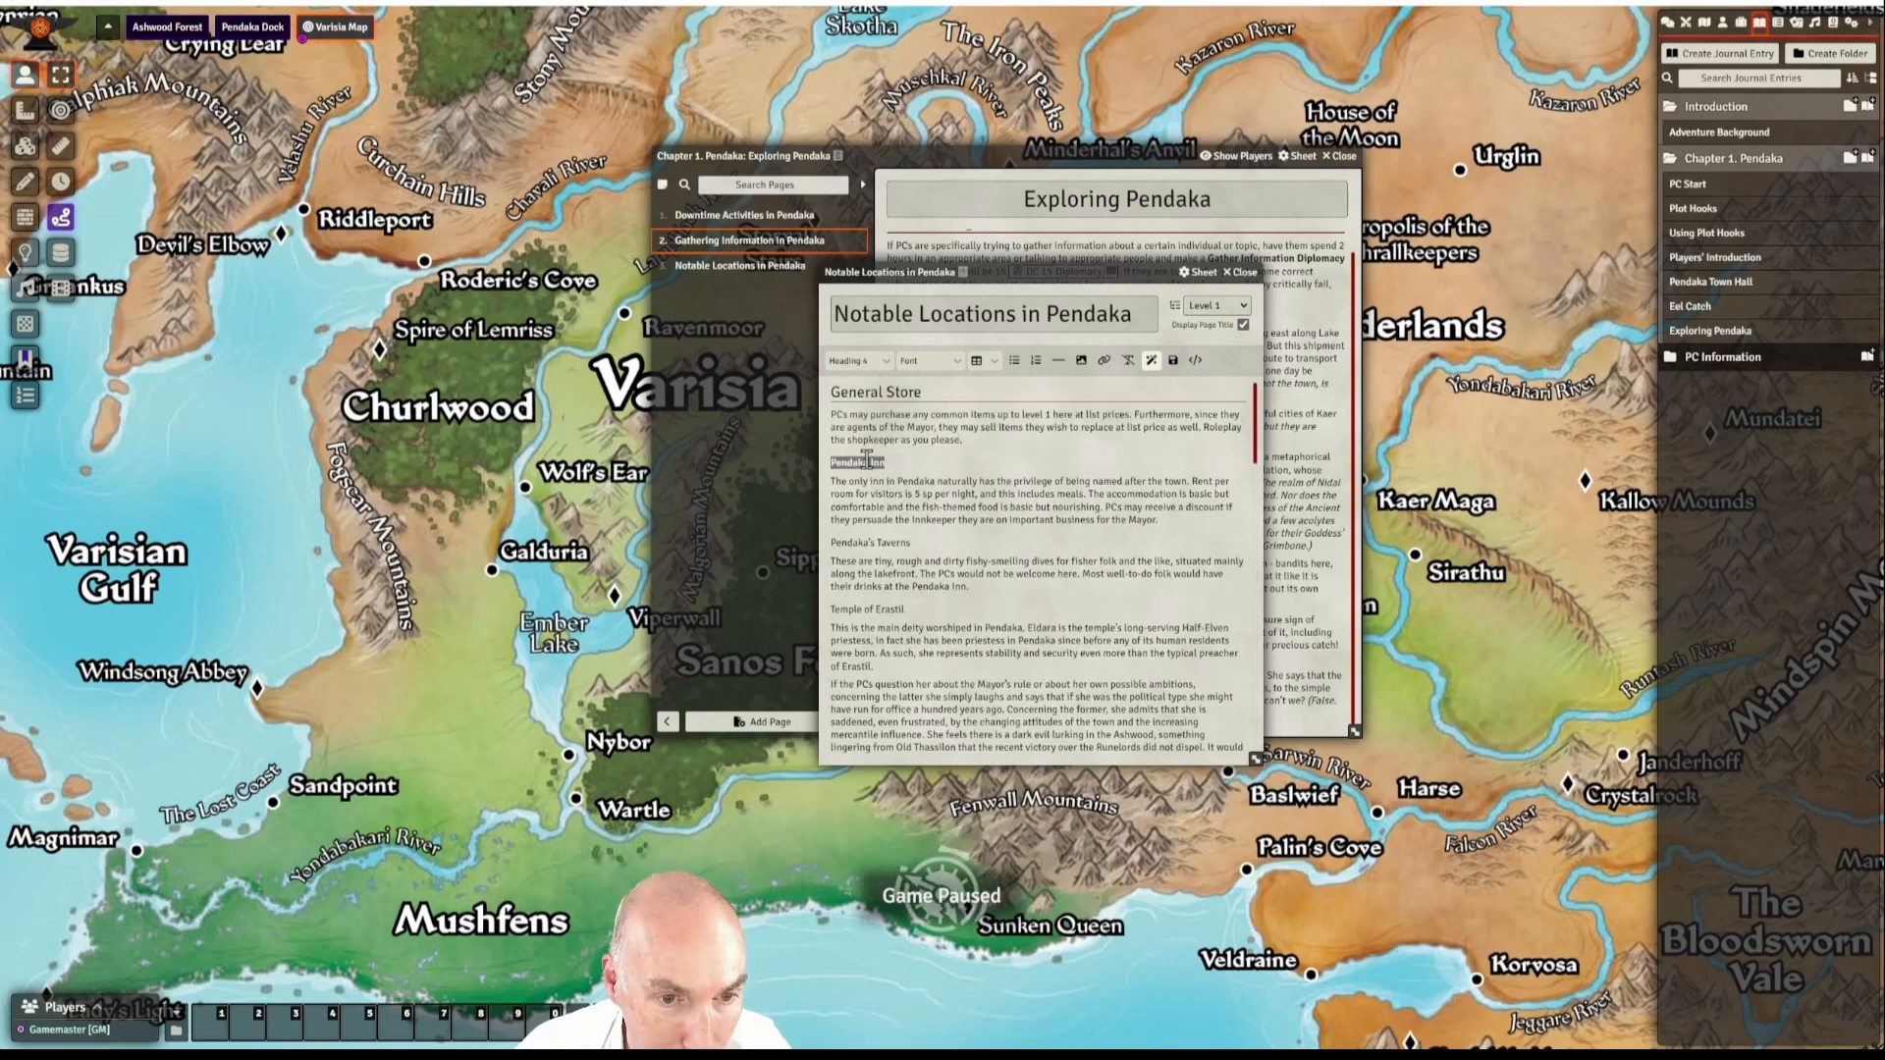
pyautogui.click(854, 361)
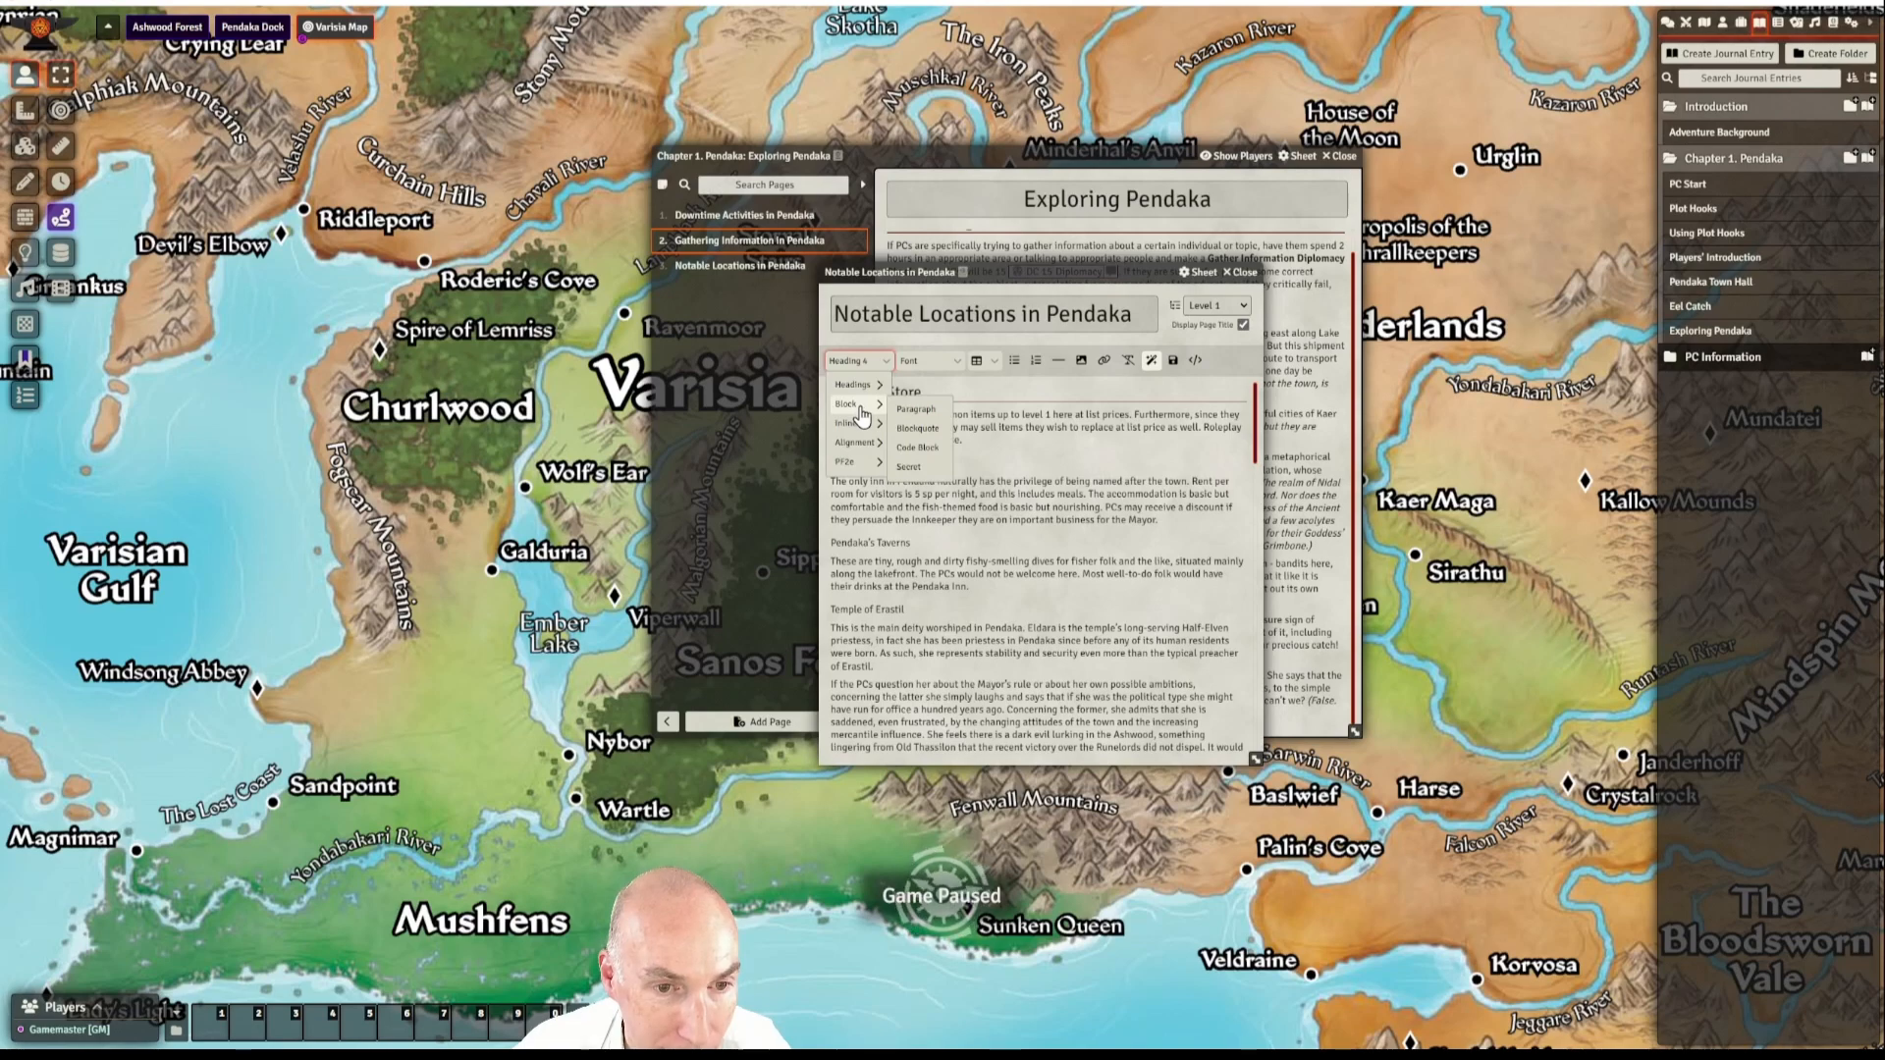
pyautogui.click(933, 391)
pyautogui.click(1000, 520)
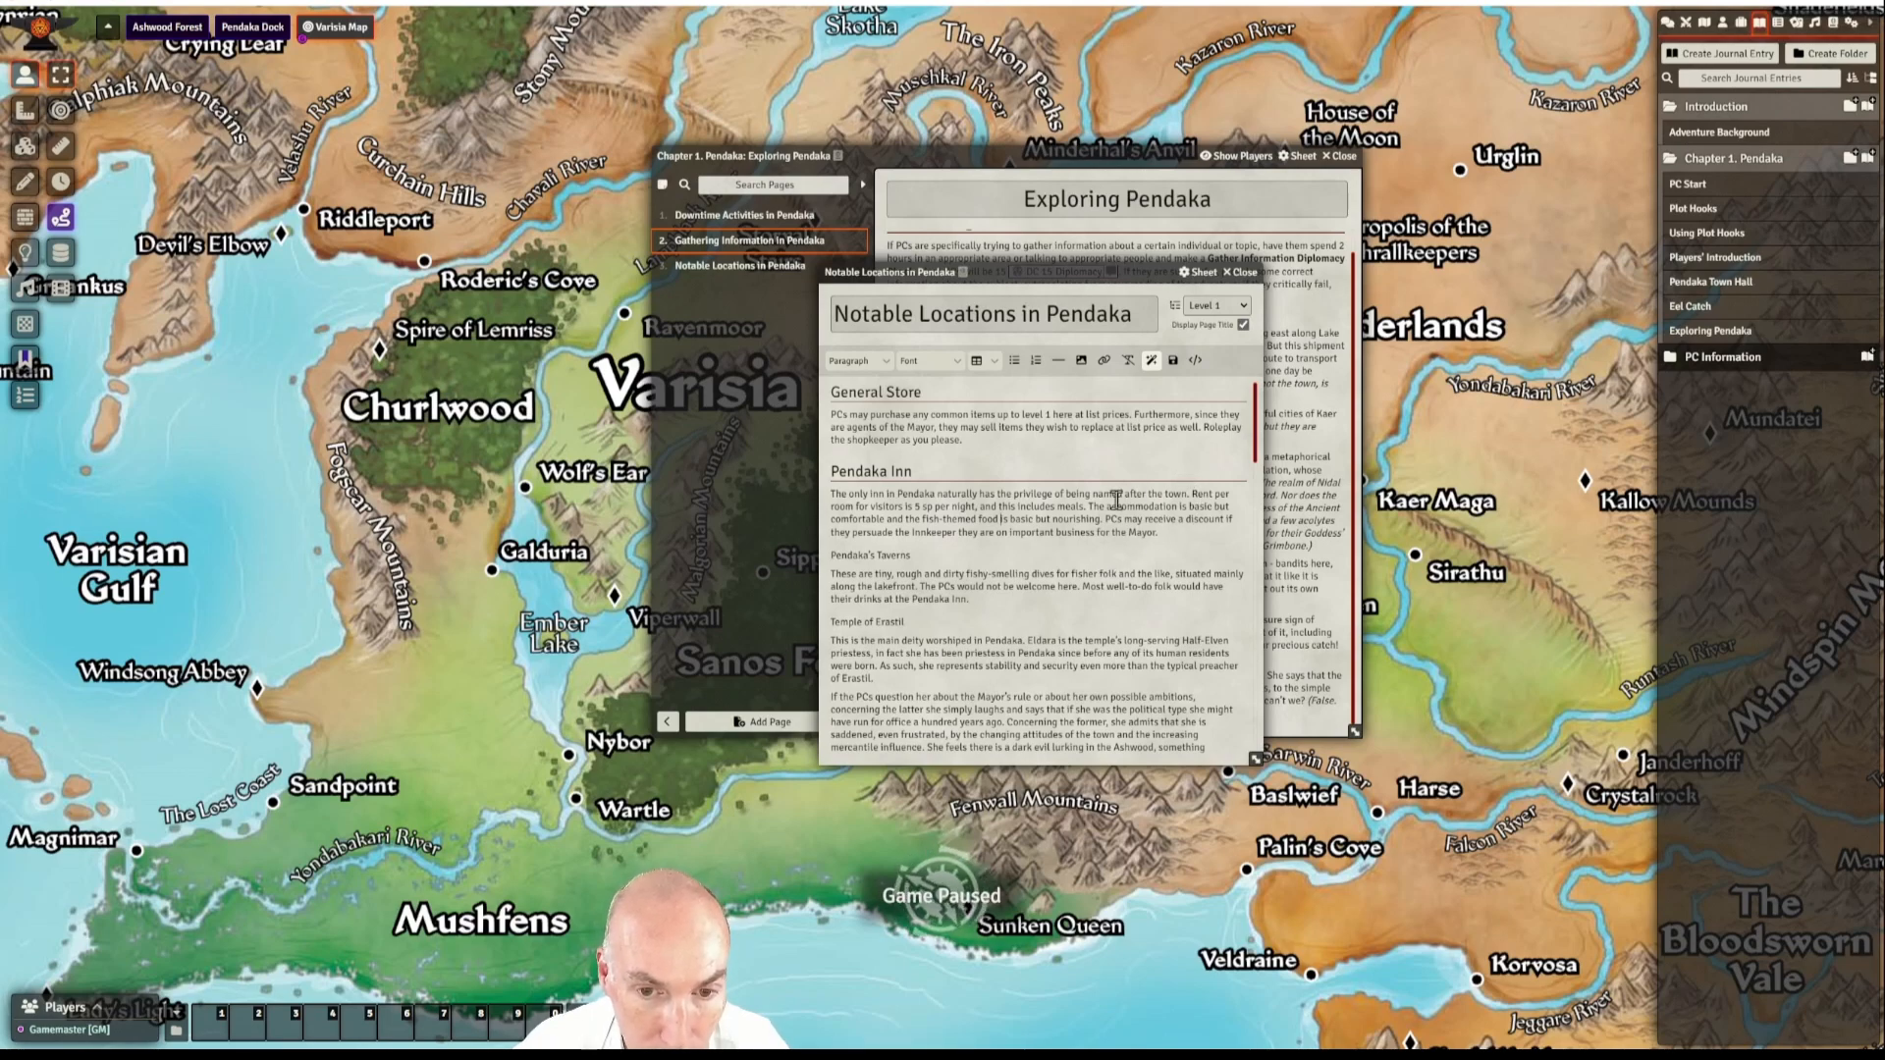
# - Format the Pendaka's Taverns title as Heading 2
pyautogui.scroll(-2, 1117, 502)
pyautogui.scroll(3, 1129, 498)
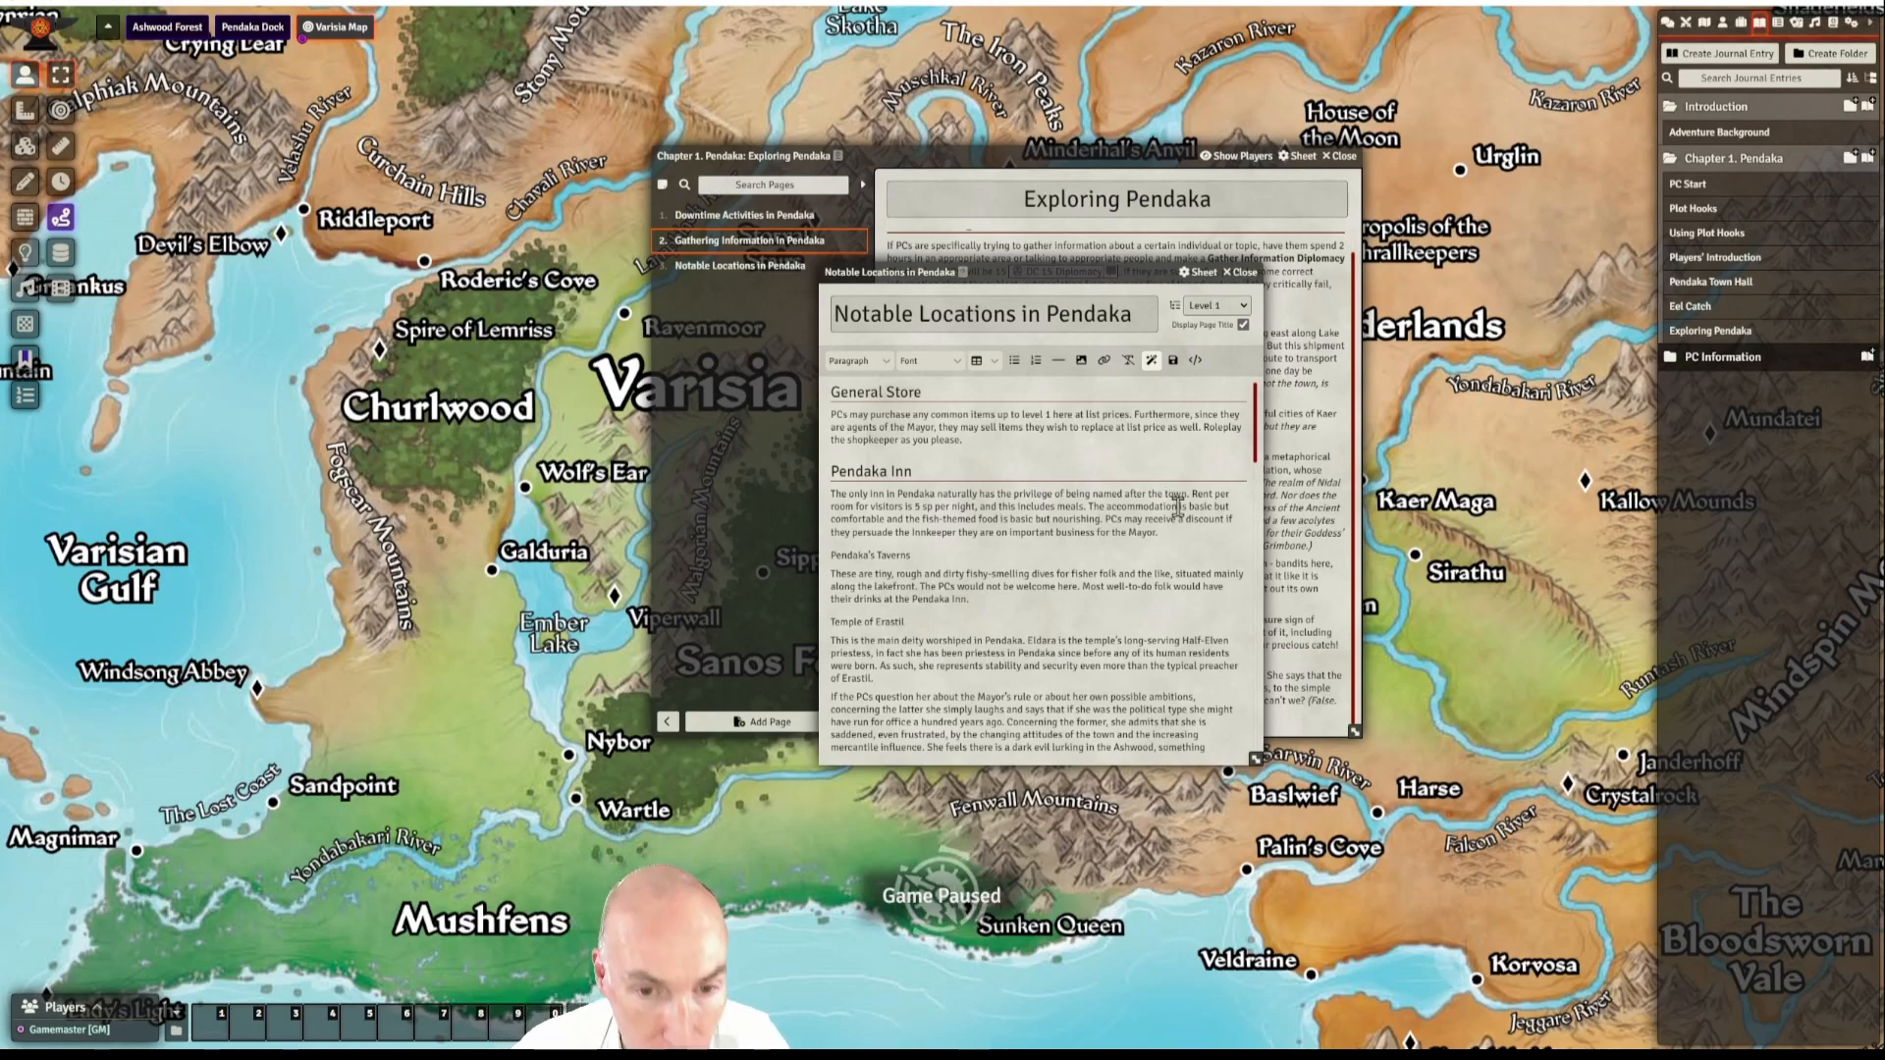
pyautogui.scroll(-2, 982, 506)
pyautogui.moveTo(915, 481); pyautogui.dragTo(832, 481)
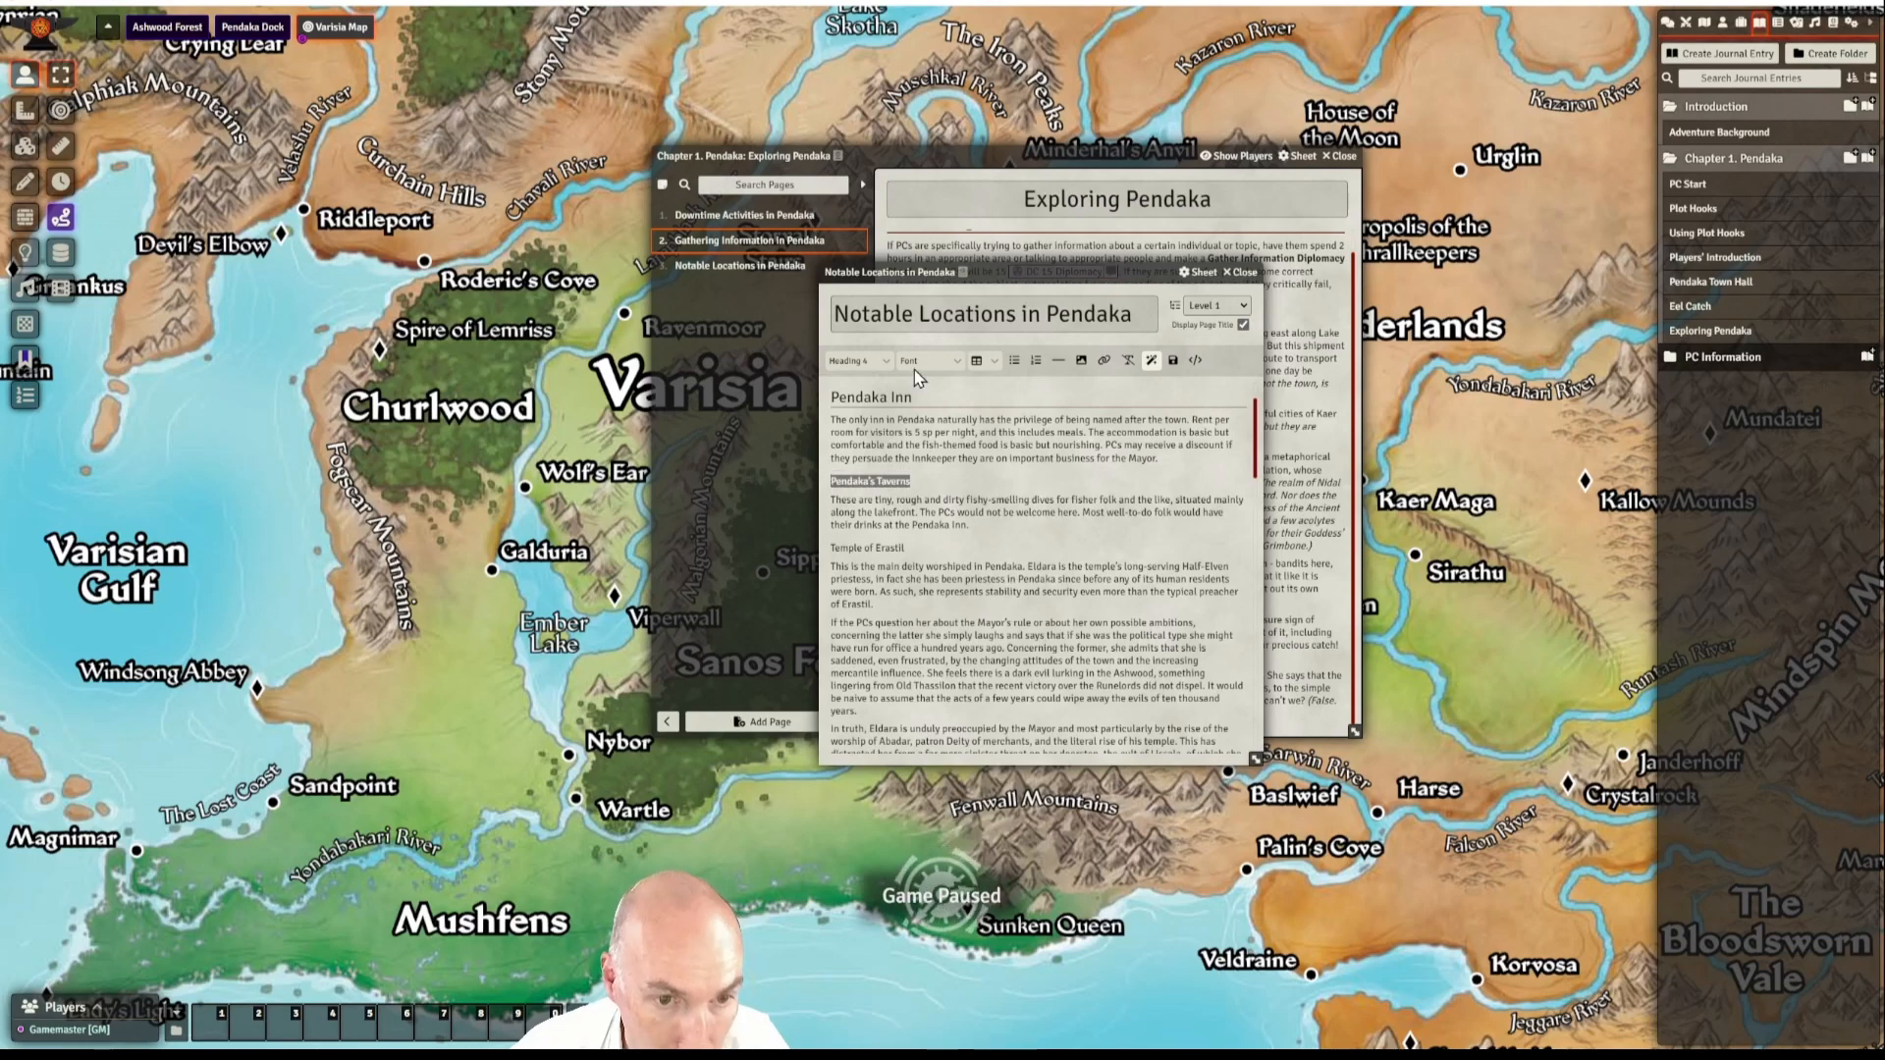
pyautogui.click(857, 361)
pyautogui.moveTo(854, 385)
pyautogui.click(916, 410)
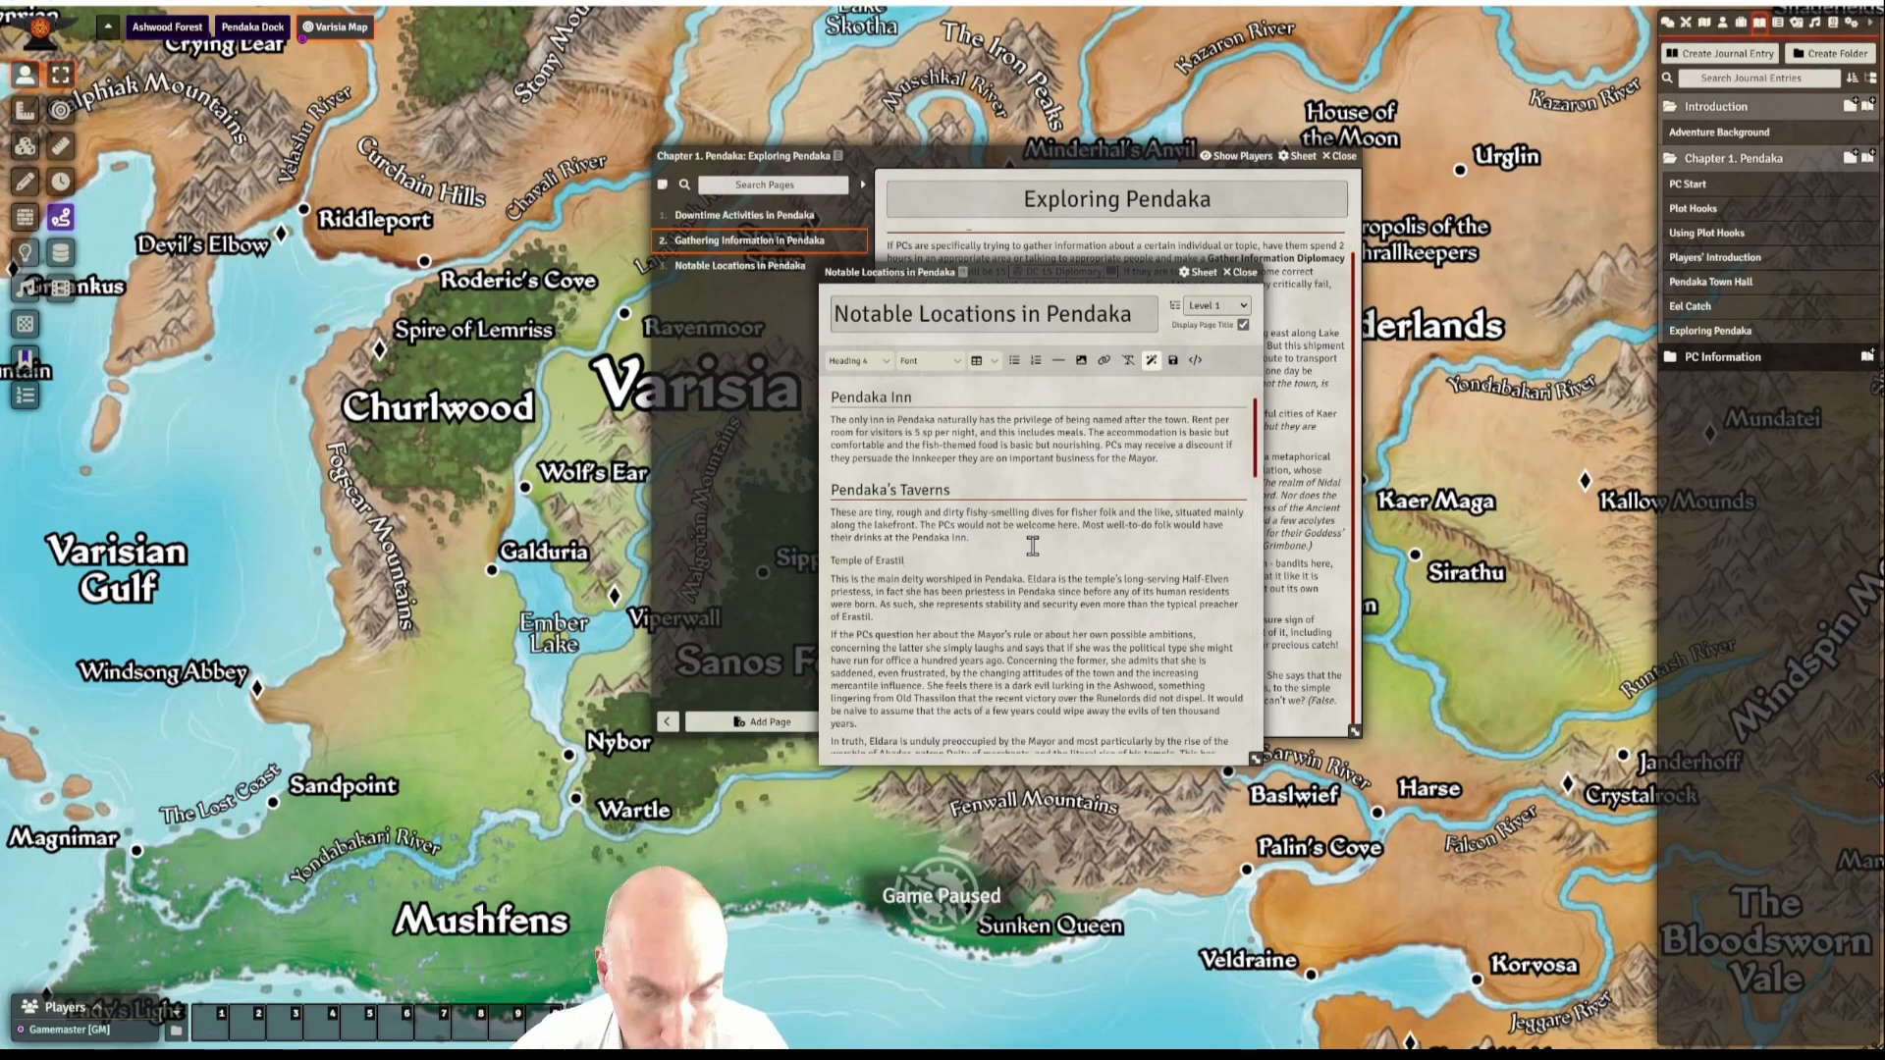
# - Try to format the Temple of Erastil title as Heading 2, and undo the formatting
pyautogui.scroll(-1, 1033, 547)
pyautogui.scroll(1, 1032, 547)
pyautogui.scroll(-1, 1026, 542)
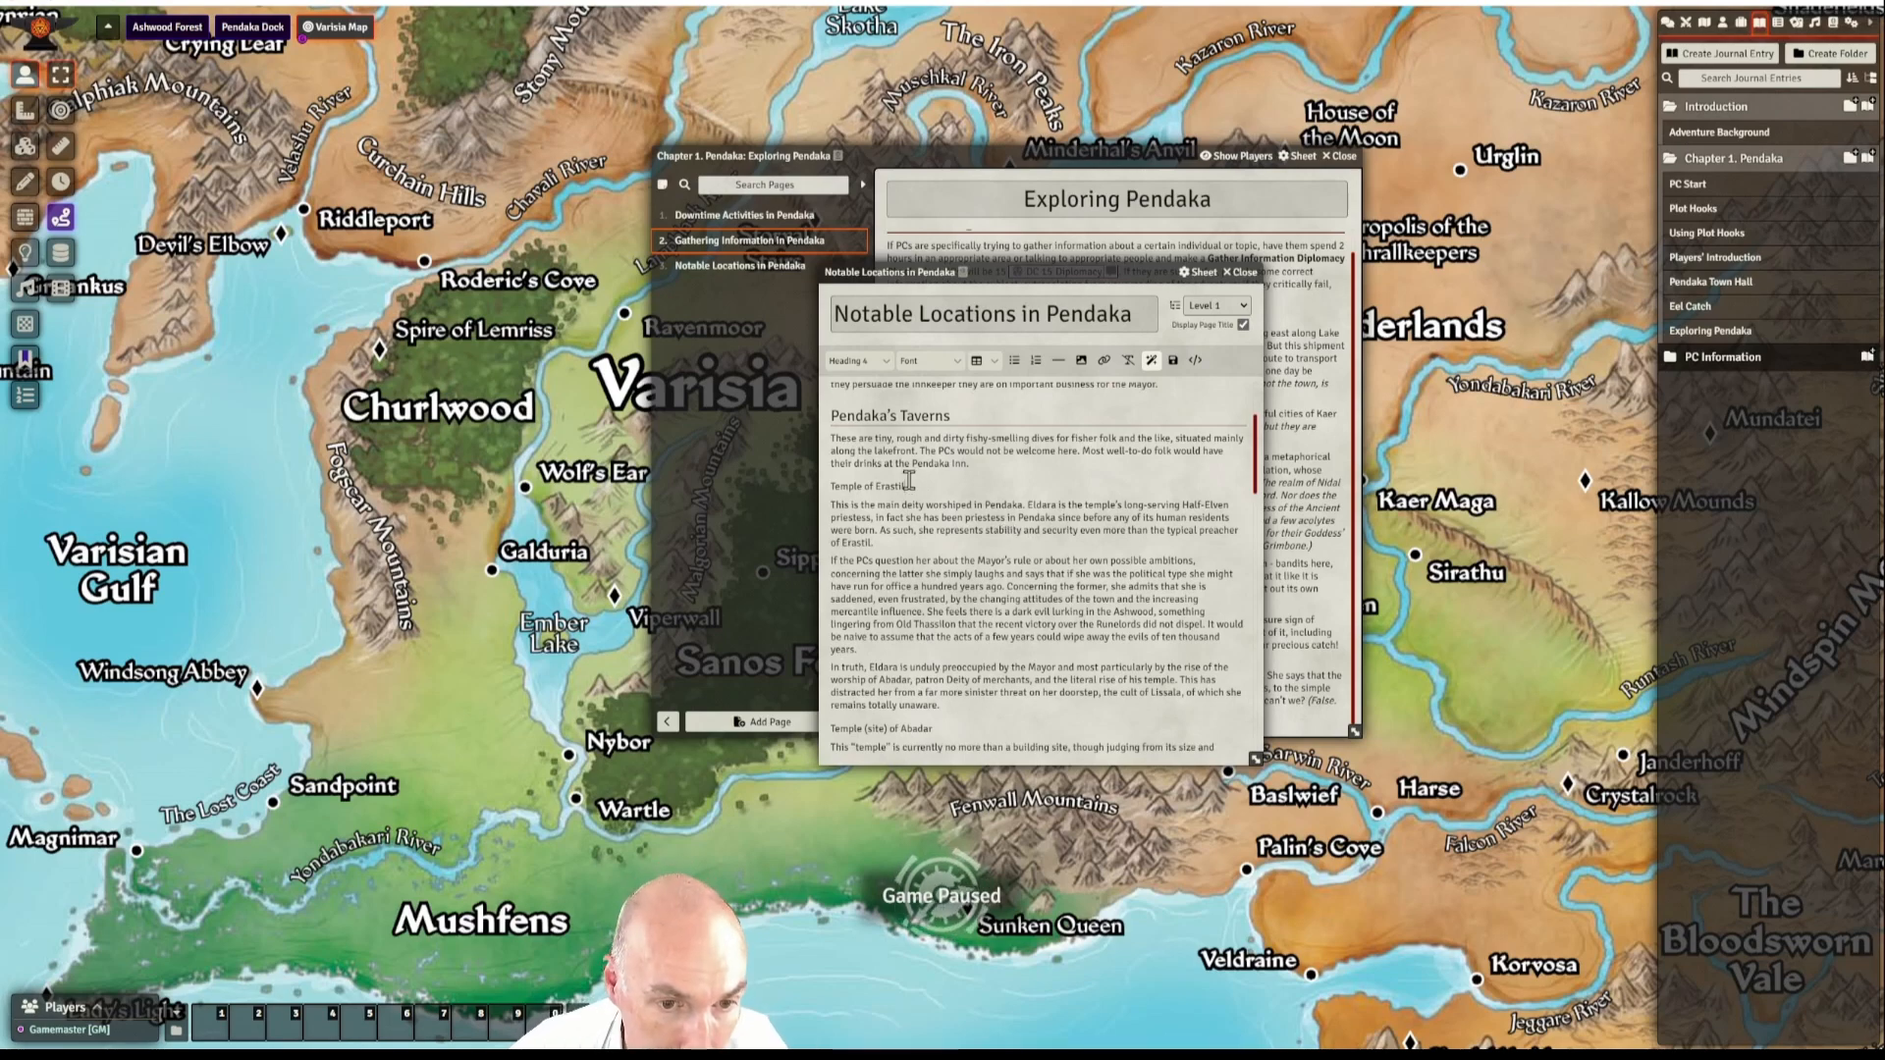
pyautogui.moveTo(907, 486); pyautogui.dragTo(834, 490)
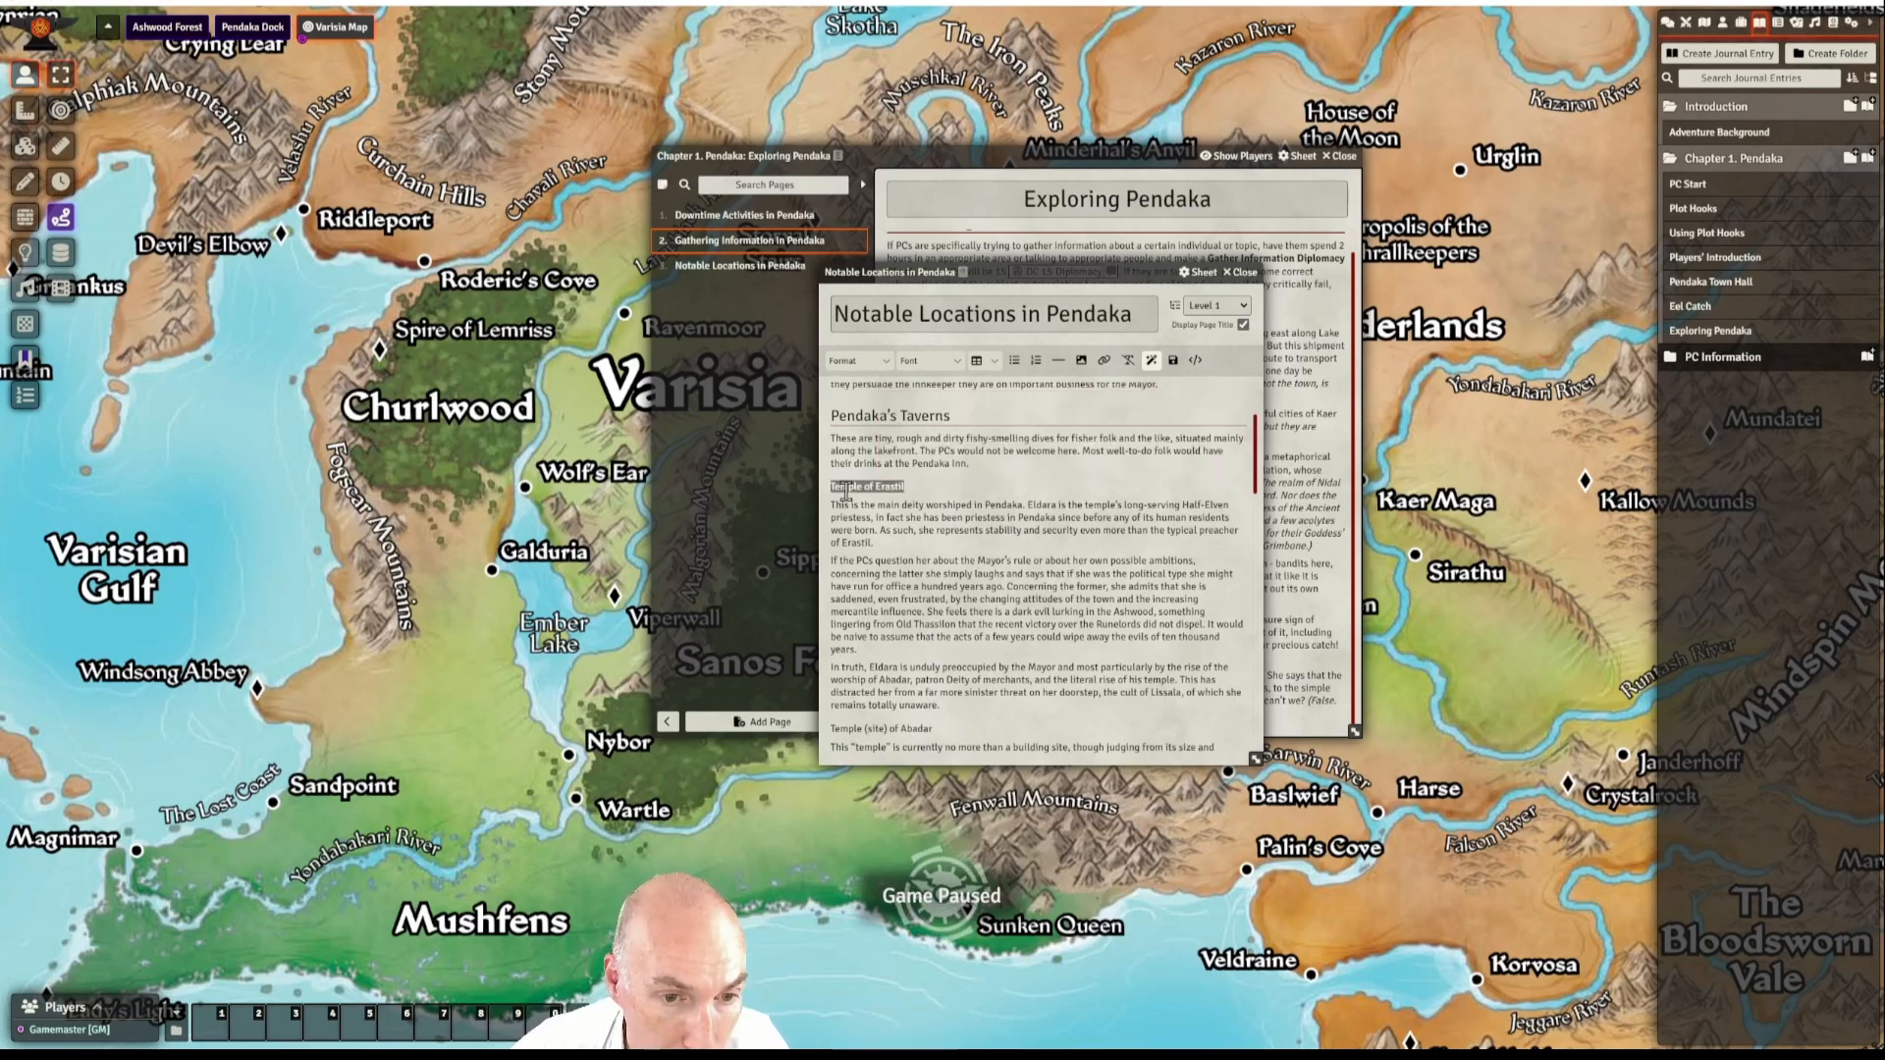
pyautogui.click(854, 361)
pyautogui.moveTo(853, 385)
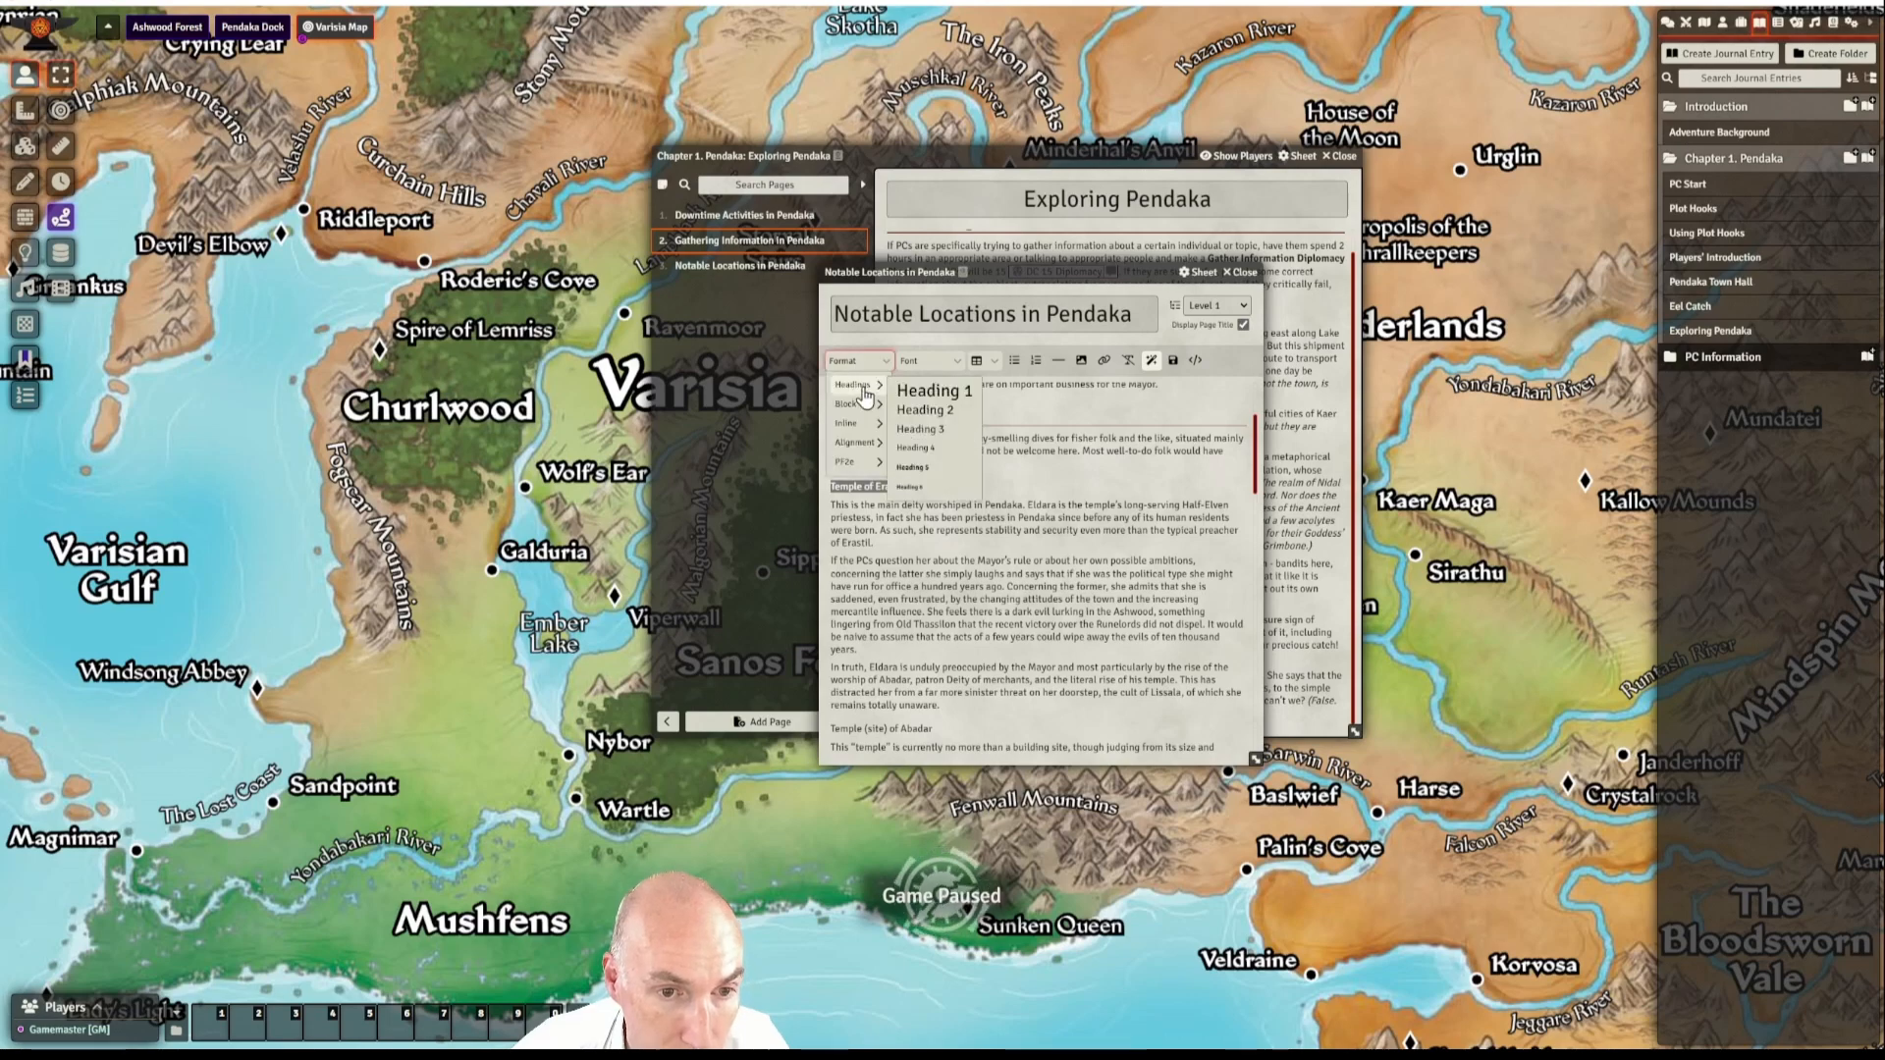
pyautogui.click(923, 413)
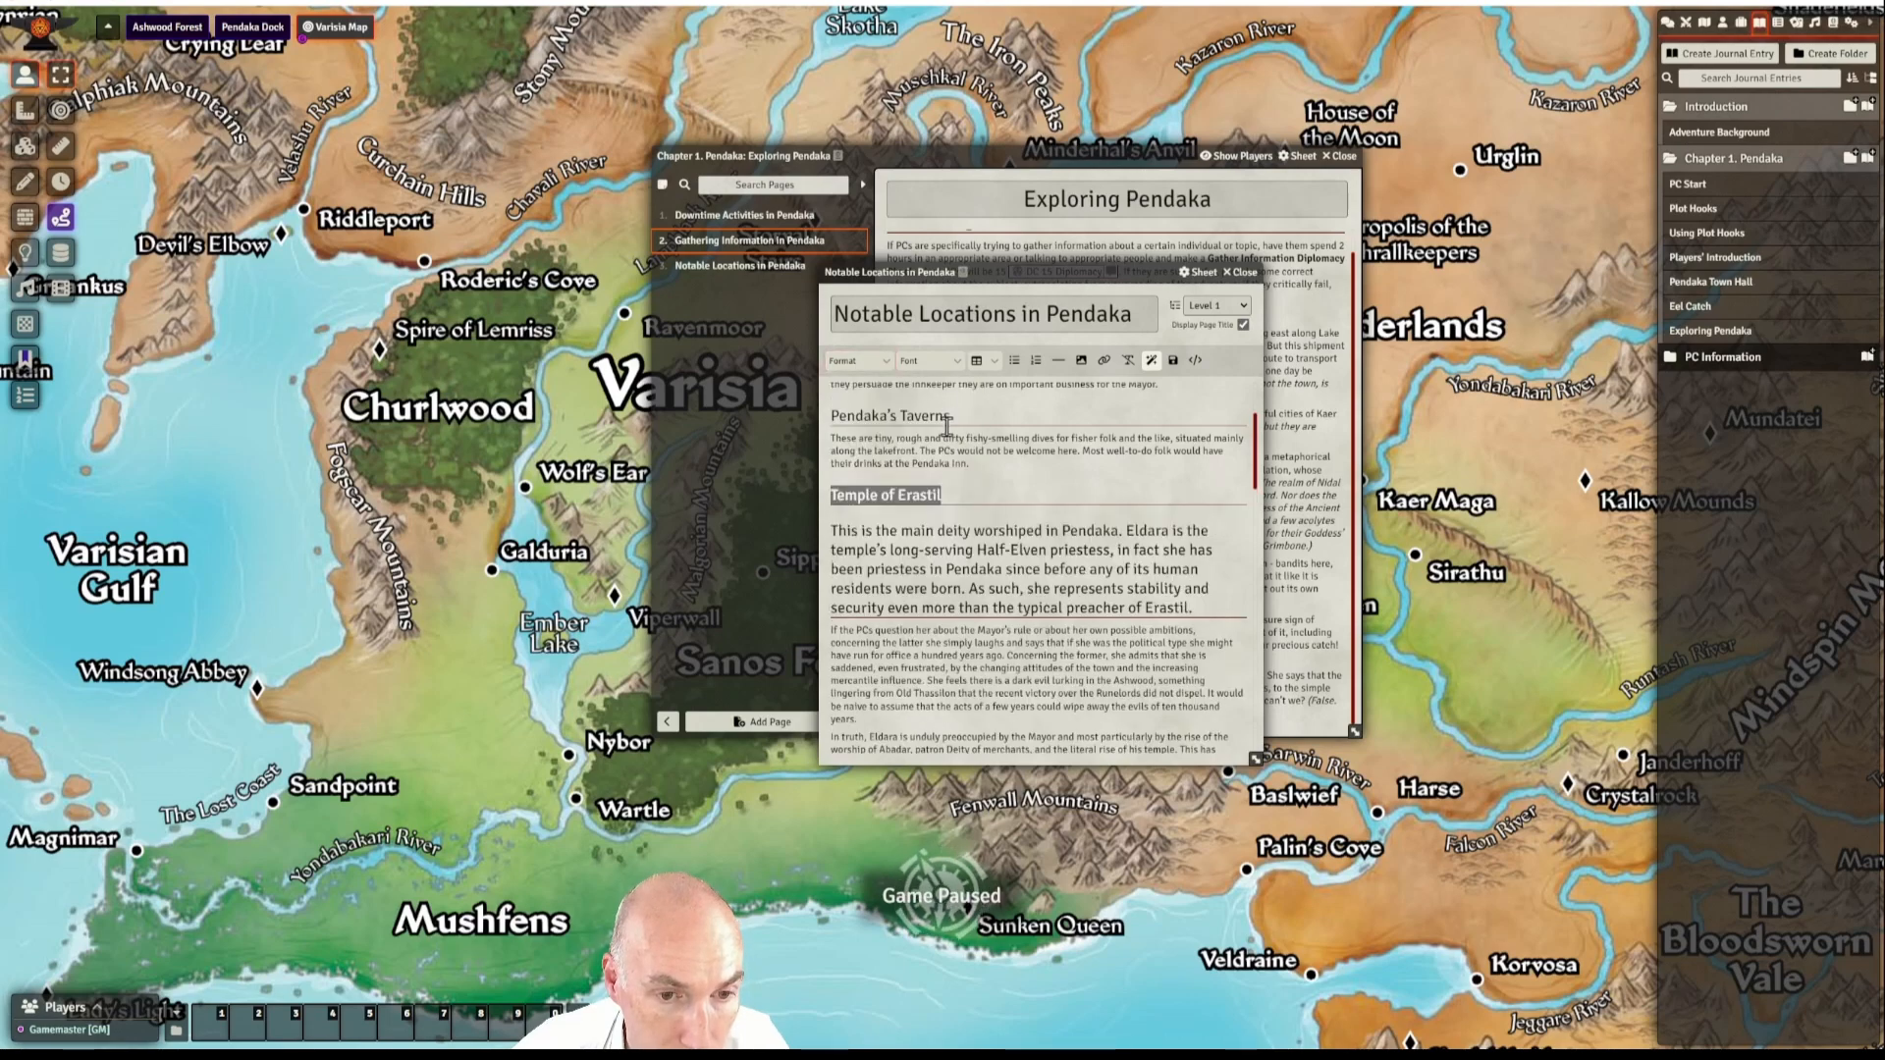
pyautogui.hotkey('ctrl', 'z')
# - Format only the Temple of Erastil title as Heading 2, leaving its description as body text
pyautogui.click(928, 520)
pyautogui.moveTo(905, 486); pyautogui.dragTo(830, 486)
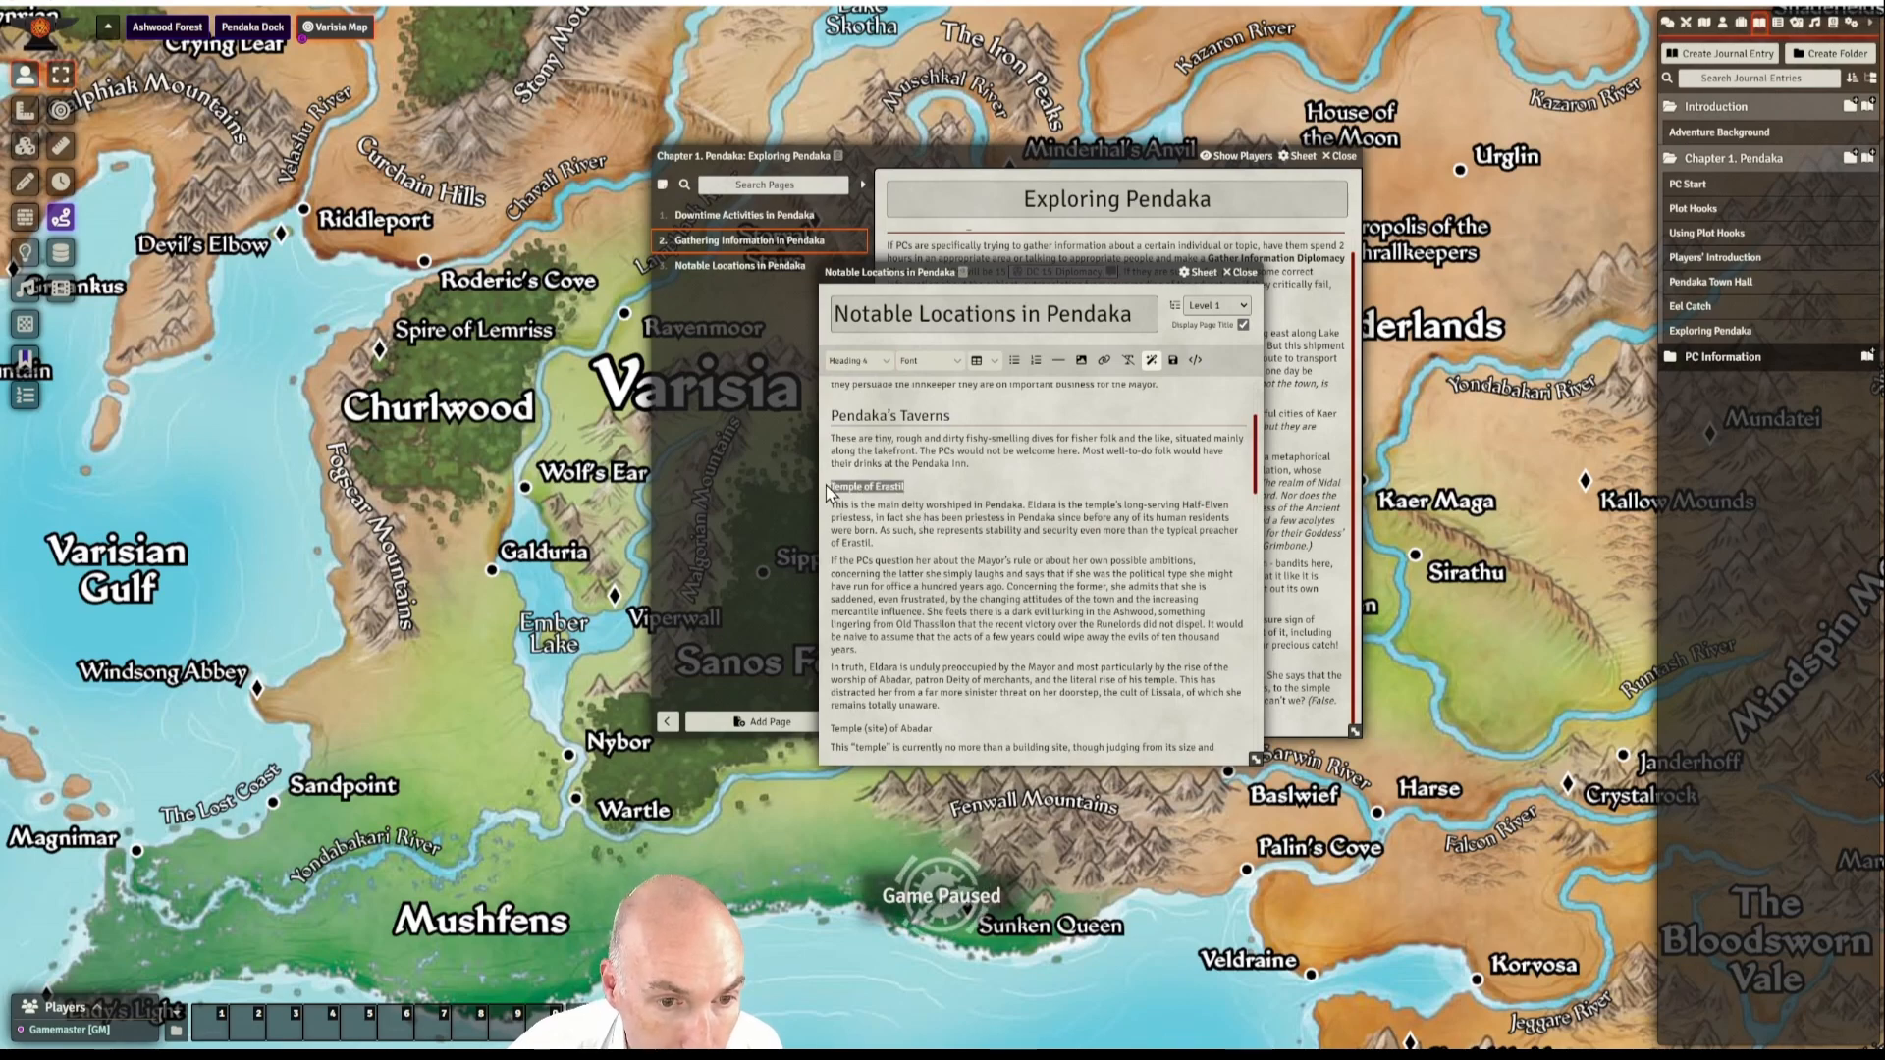
pyautogui.click(860, 360)
pyautogui.moveTo(864, 373)
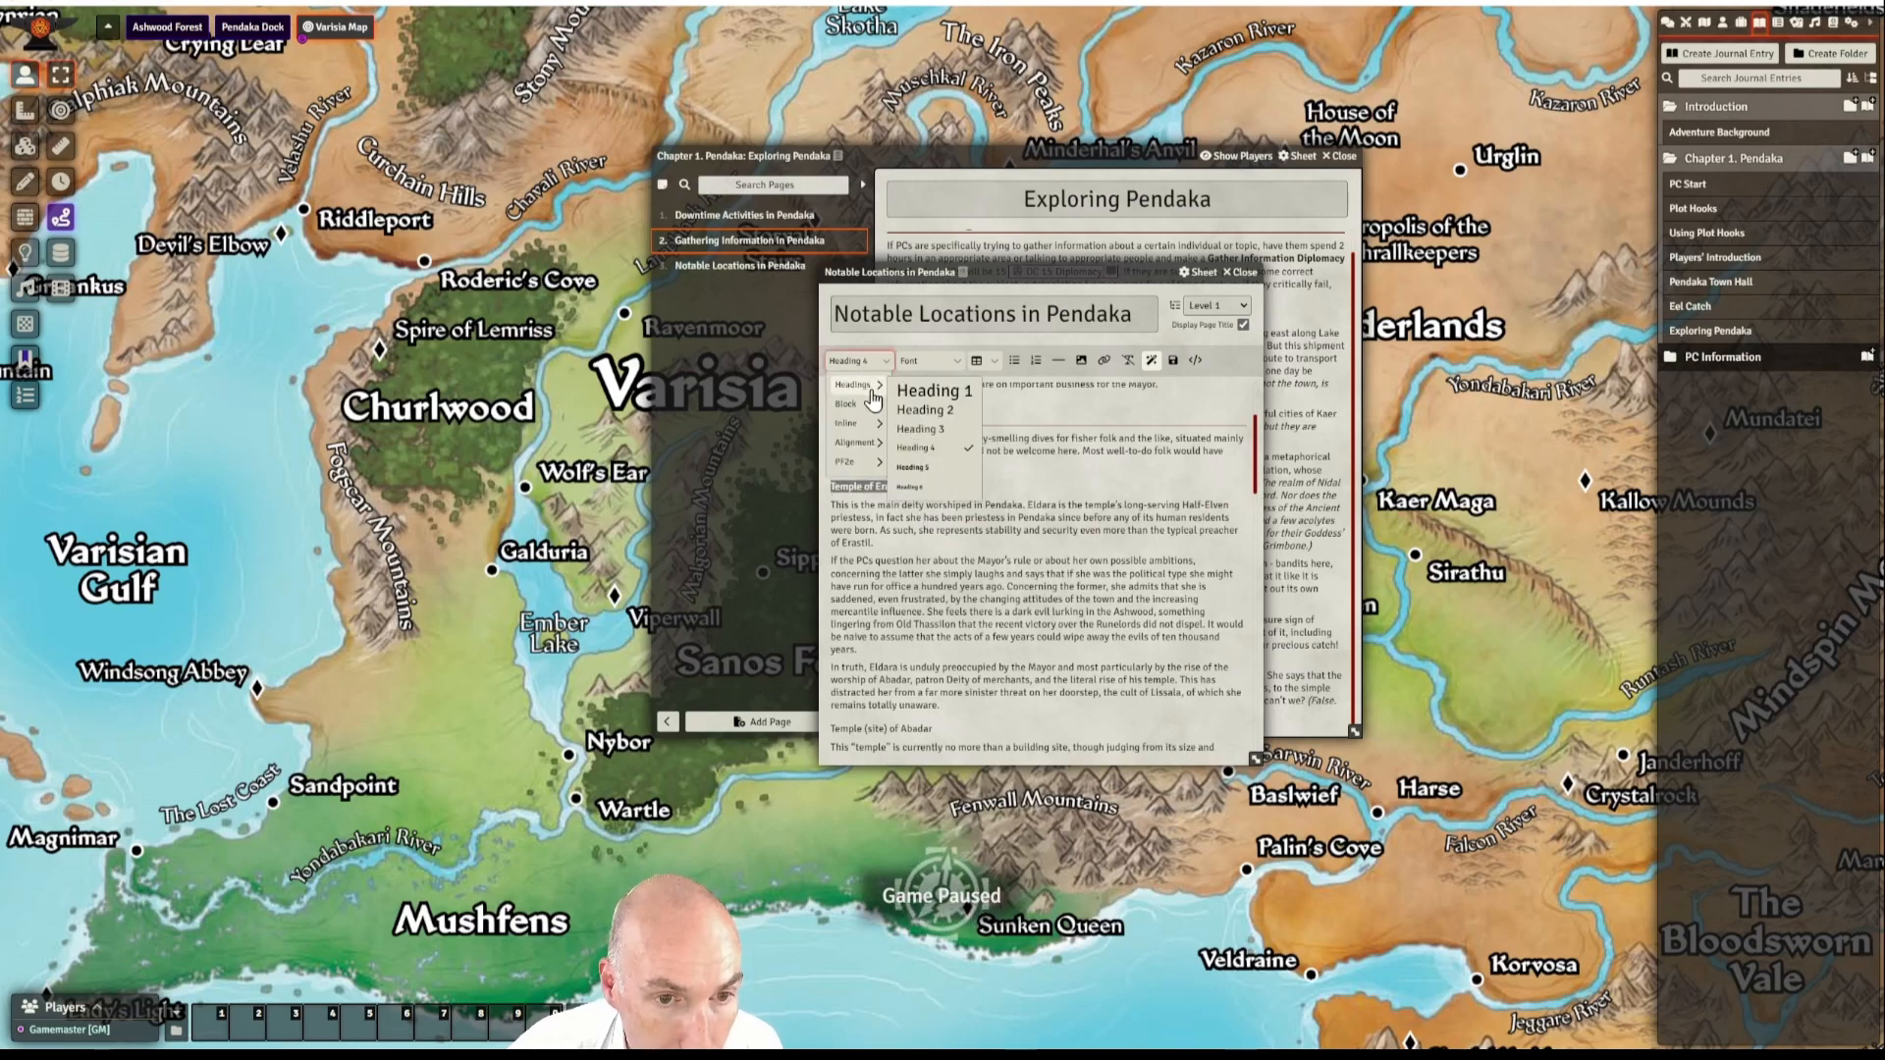
pyautogui.click(920, 410)
pyautogui.click(991, 572)
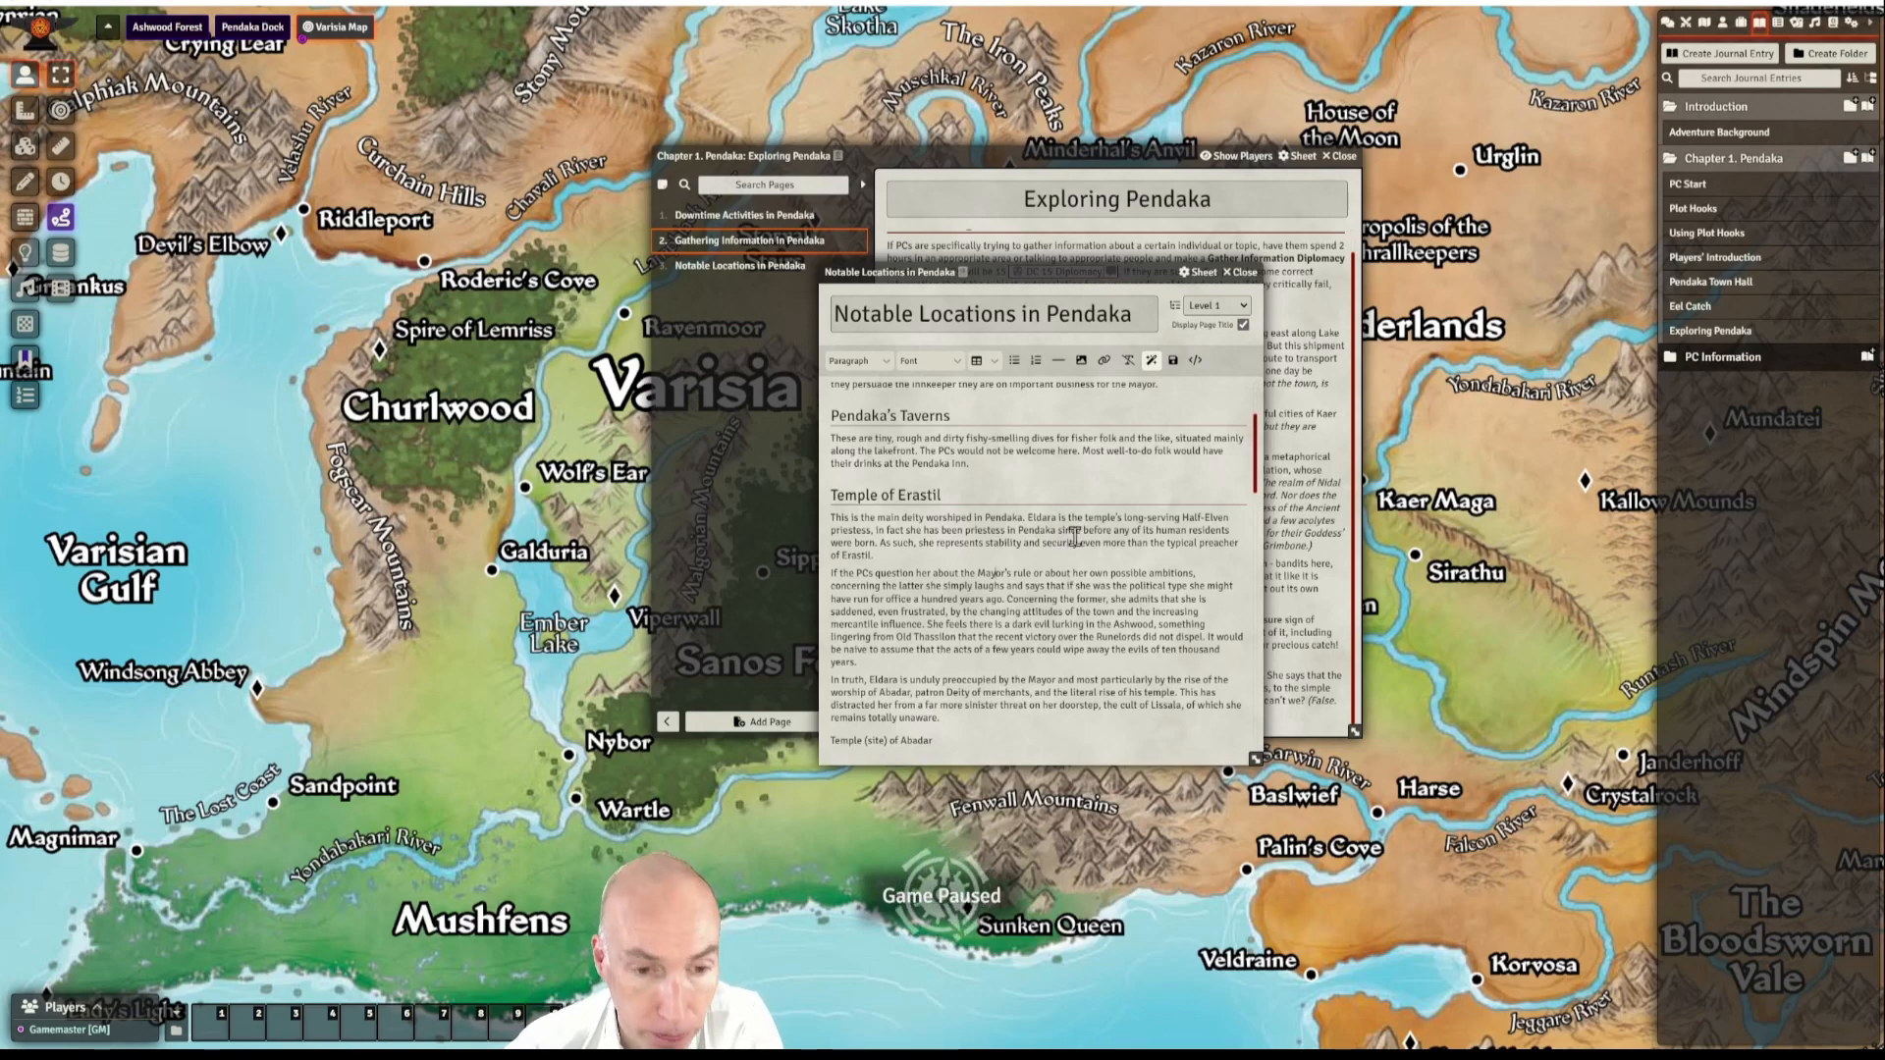
# - Format the Temple (site) of Abadar title as Heading 2
pyautogui.scroll(-3, 1075, 535)
pyautogui.scroll(-2, 1075, 536)
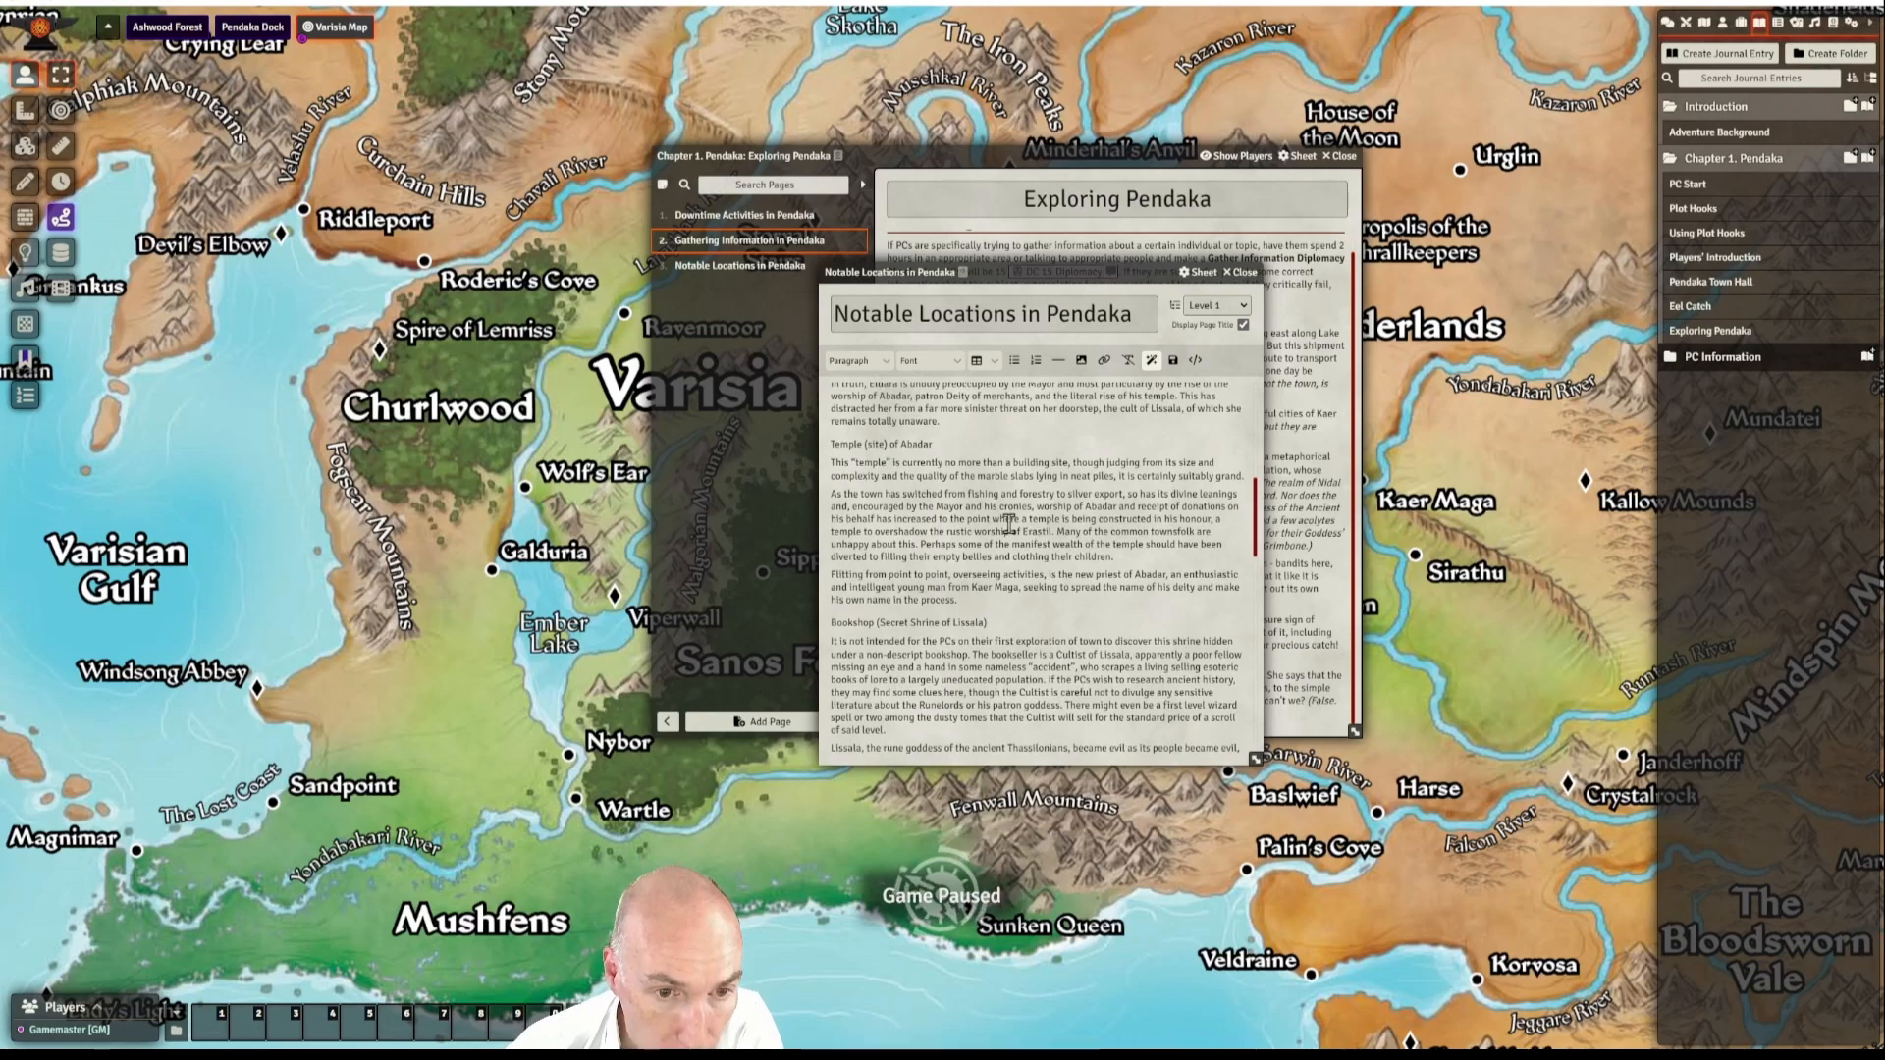
pyautogui.scroll(1, 1009, 525)
pyautogui.click(958, 563)
pyautogui.moveTo(943, 523); pyautogui.dragTo(833, 530)
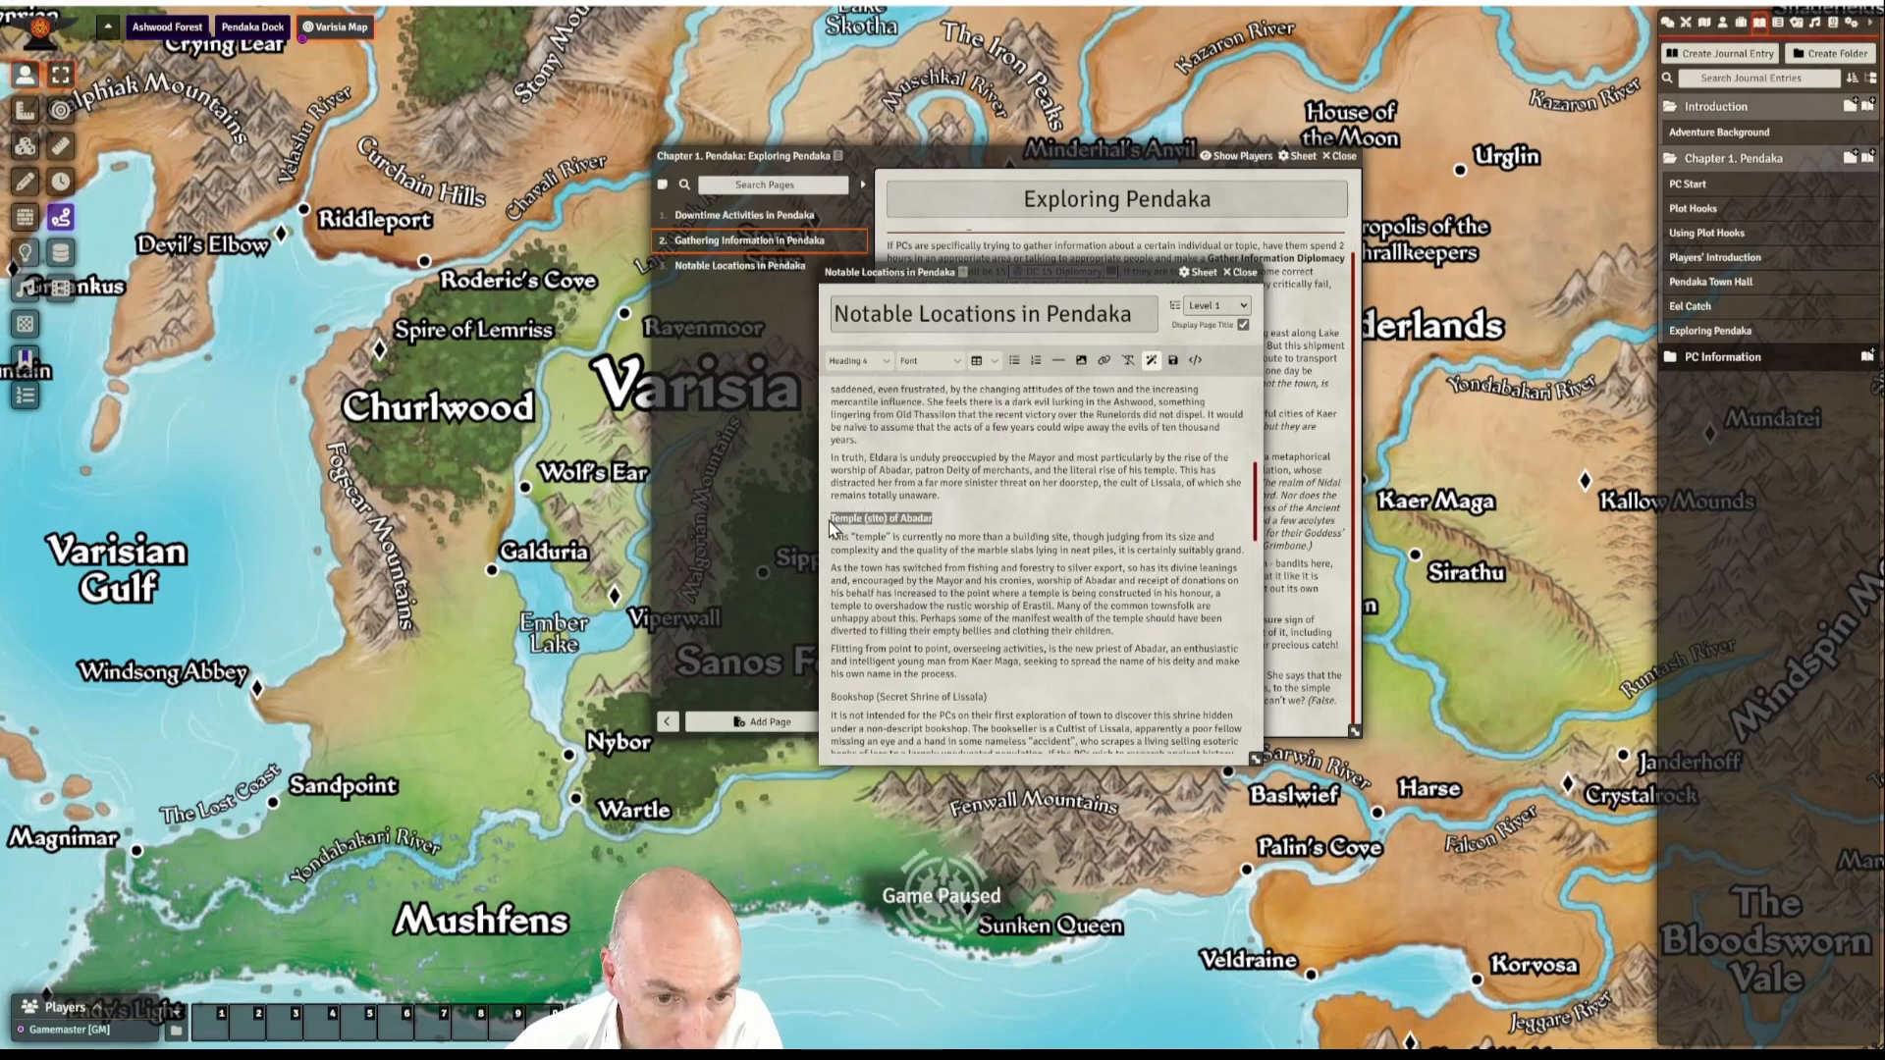
pyautogui.click(856, 360)
pyautogui.moveTo(873, 395)
pyautogui.click(928, 411)
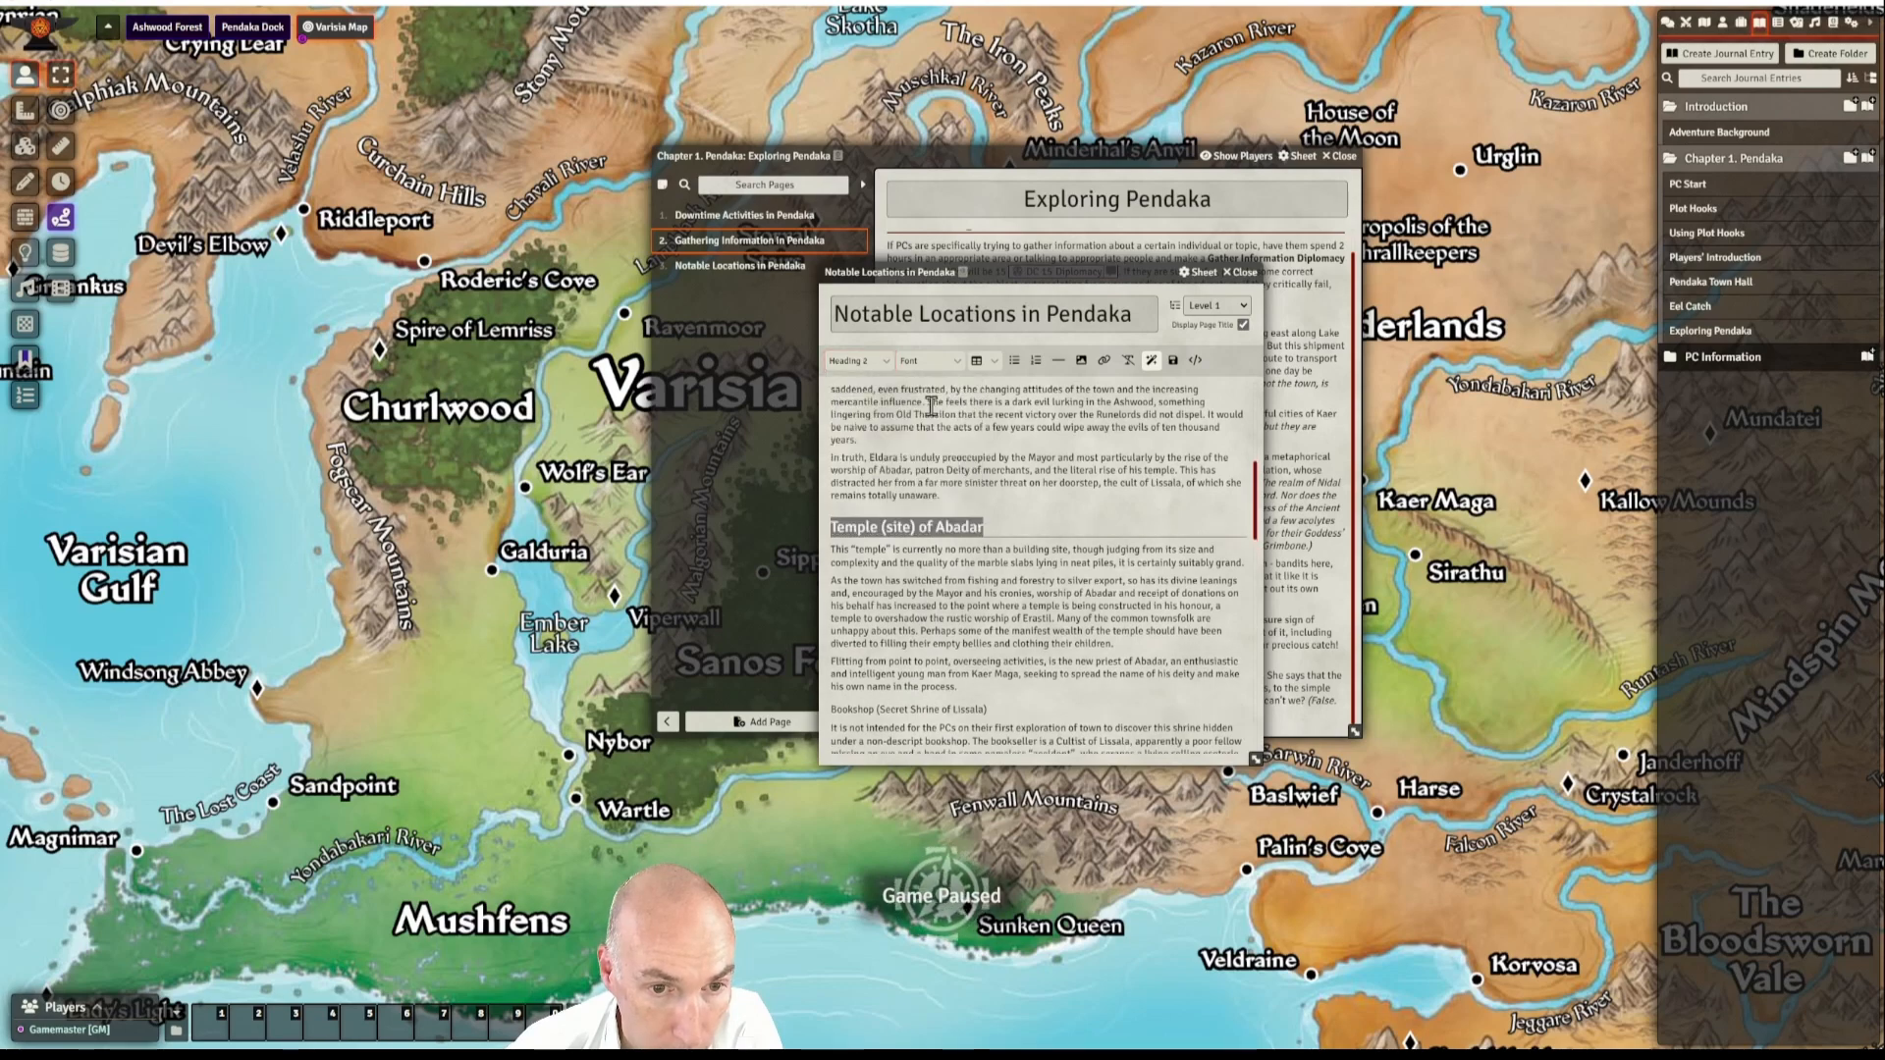
pyautogui.click(1006, 587)
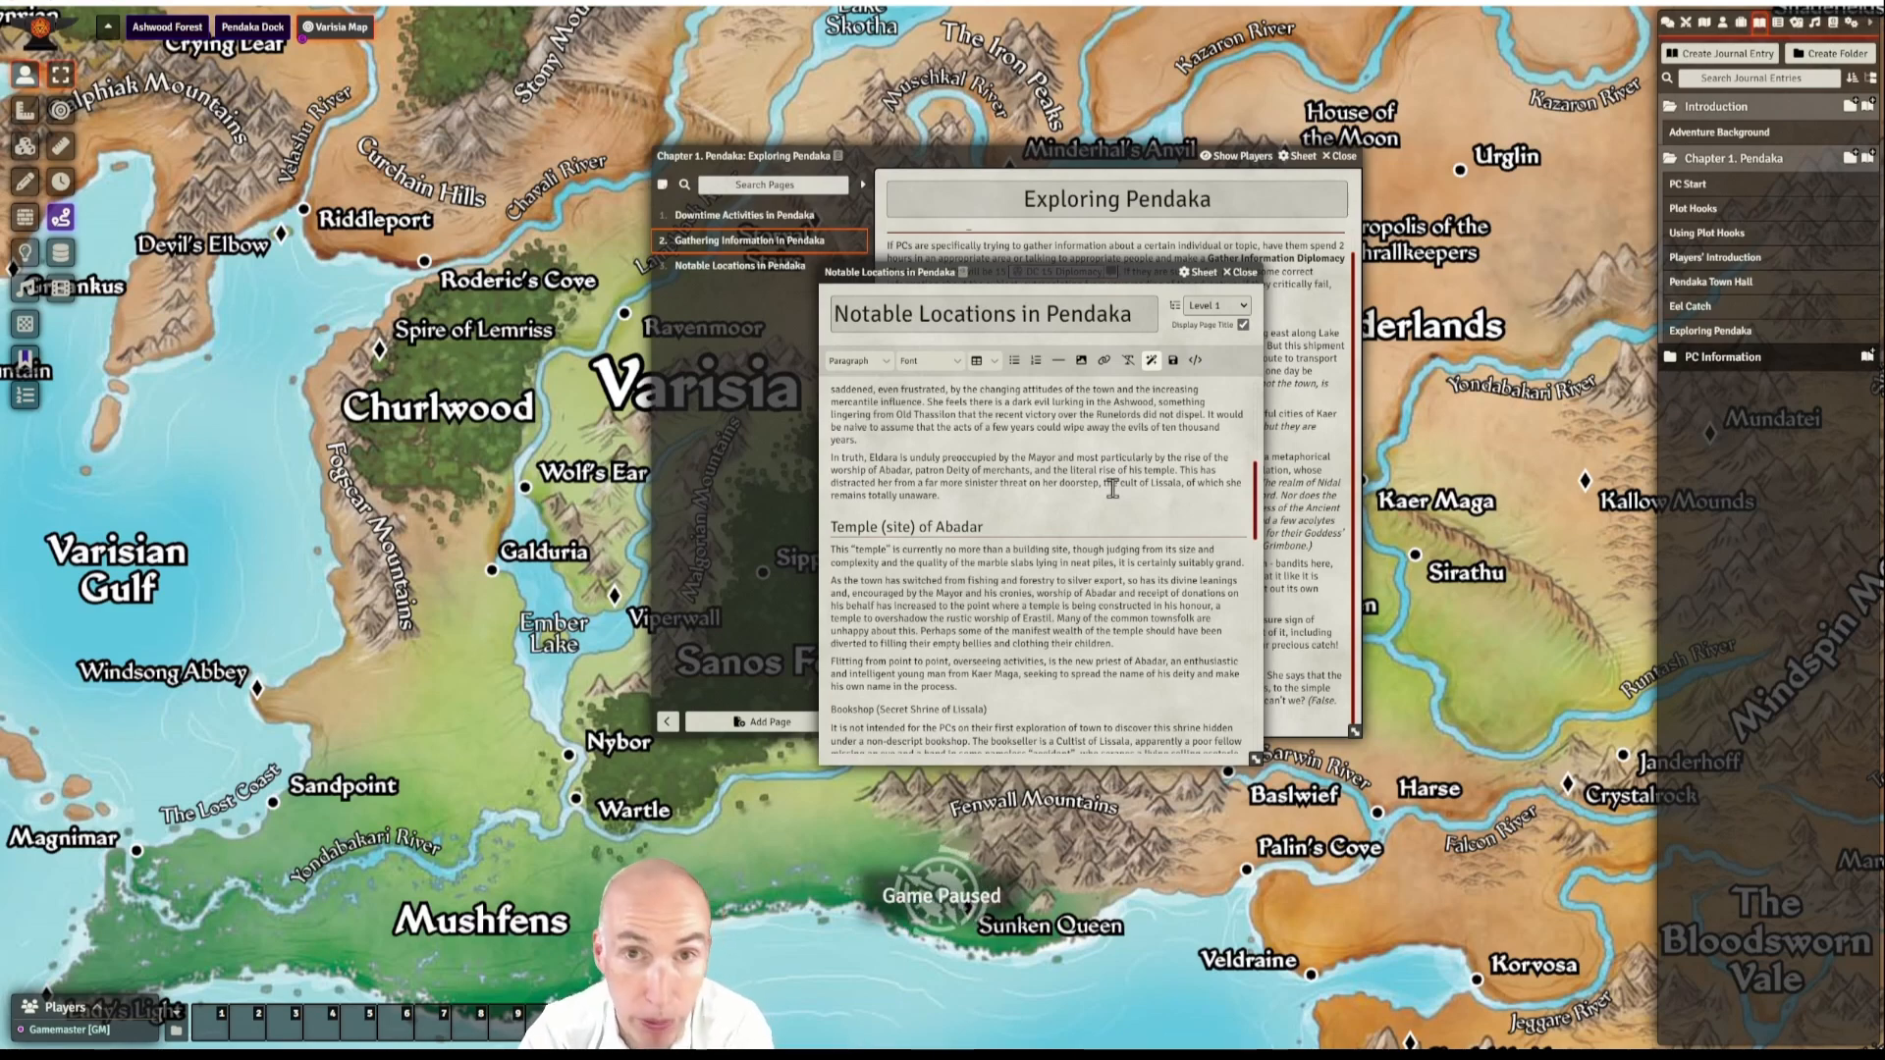
# - Format the Bookshop (Secret Shrine of Lissala) title as Heading 2
pyautogui.scroll(-3, 1074, 518)
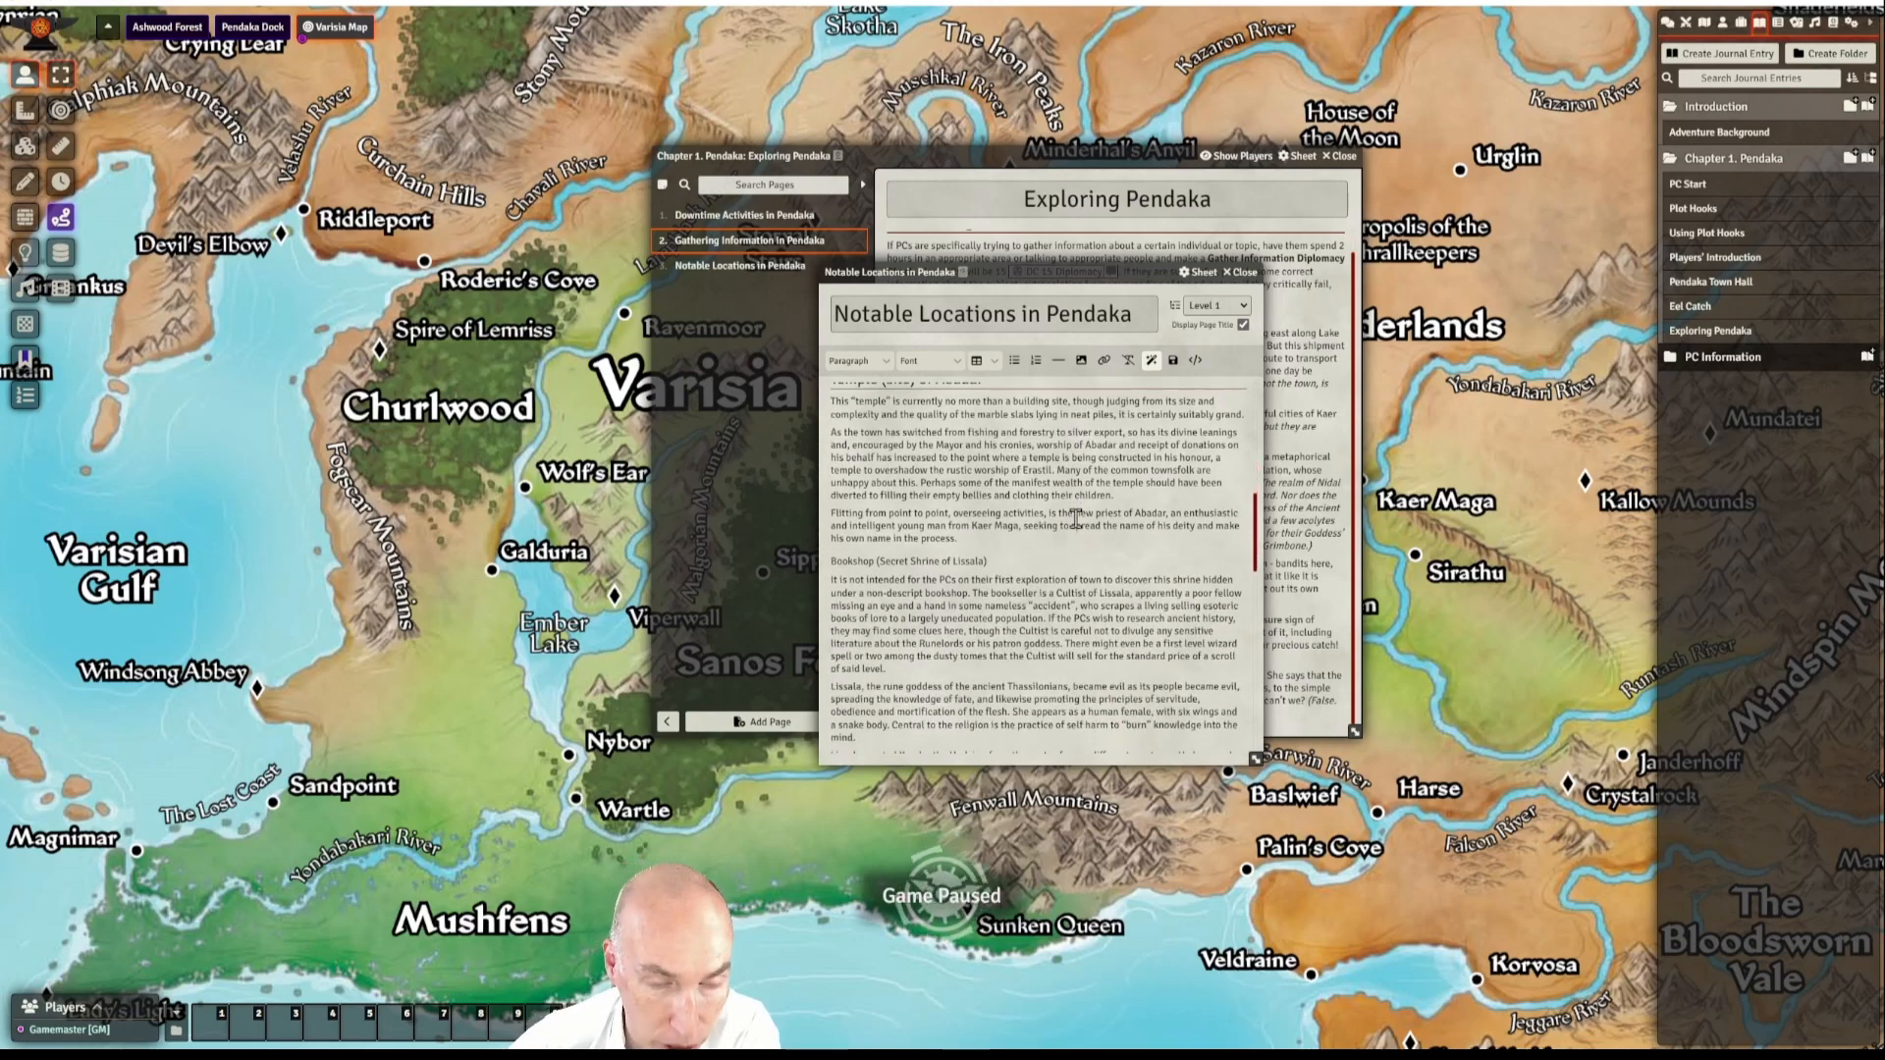
pyautogui.moveTo(989, 562); pyautogui.dragTo(834, 560)
pyautogui.click(996, 567)
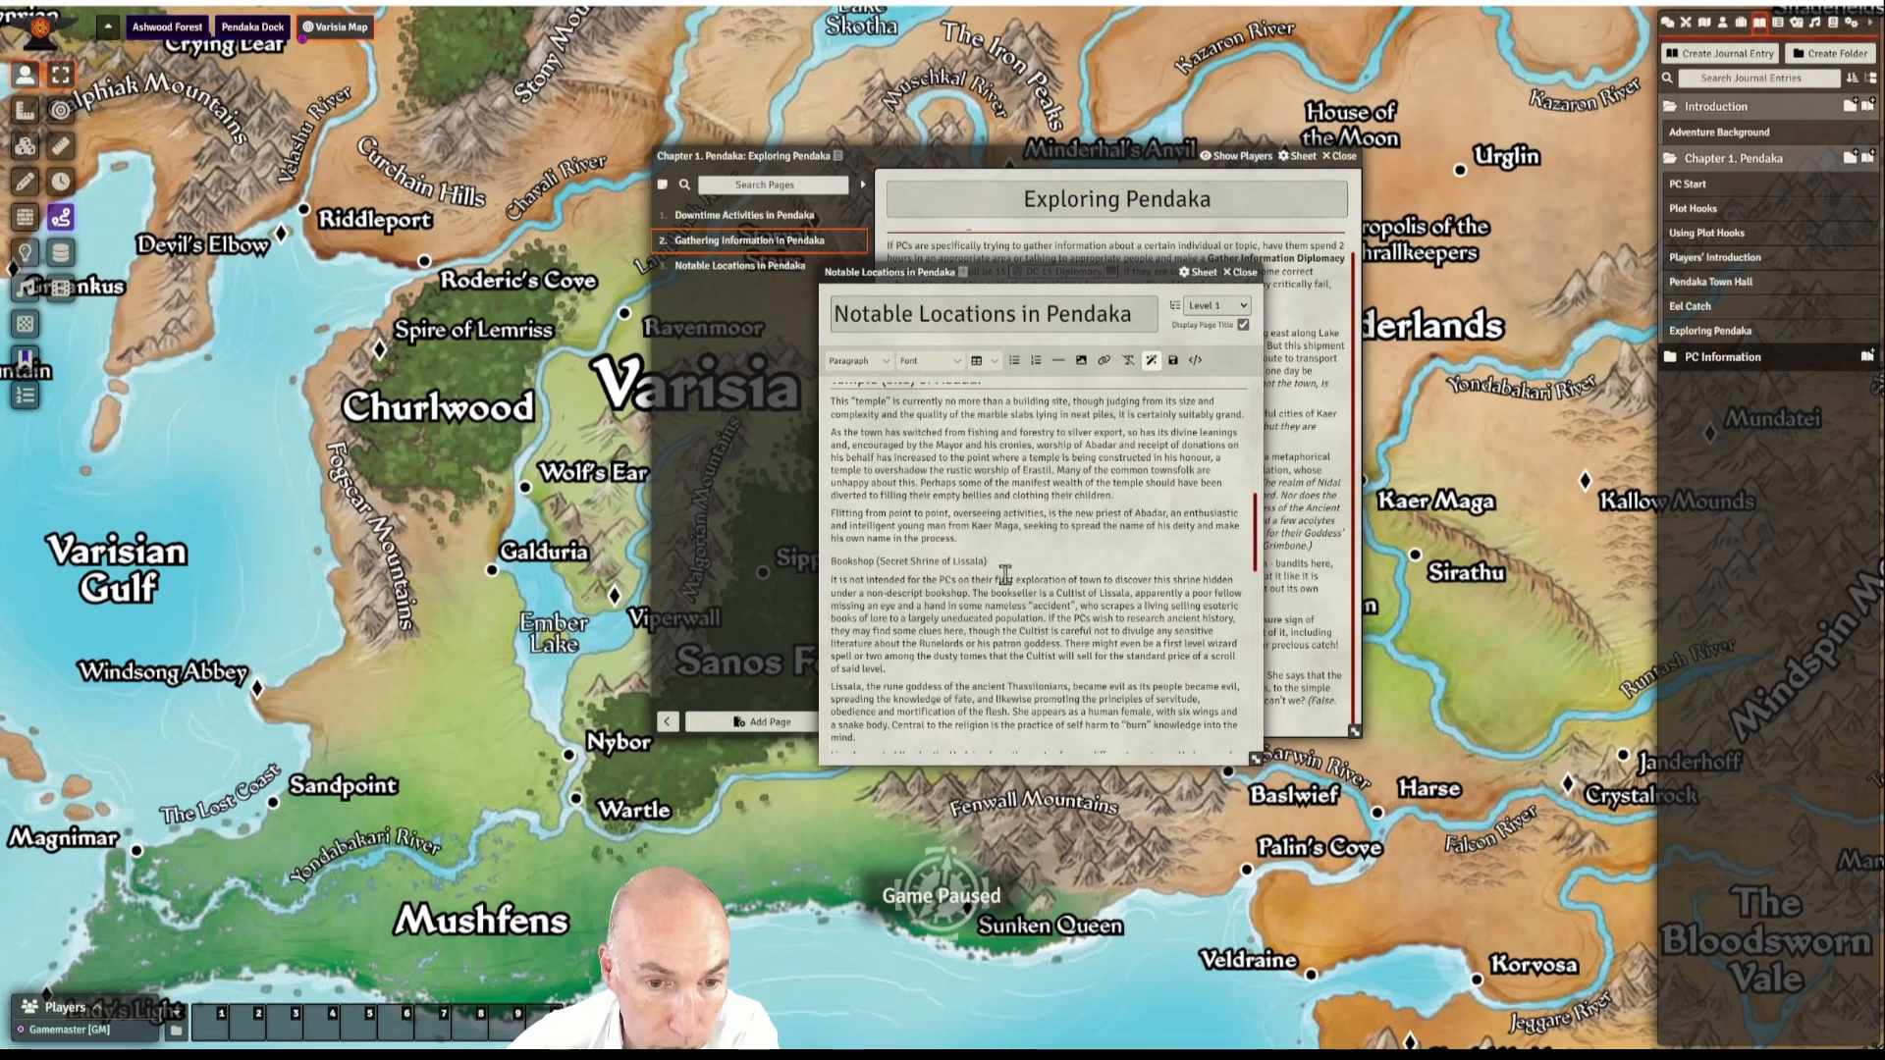
pyautogui.moveTo(994, 560); pyautogui.dragTo(833, 561)
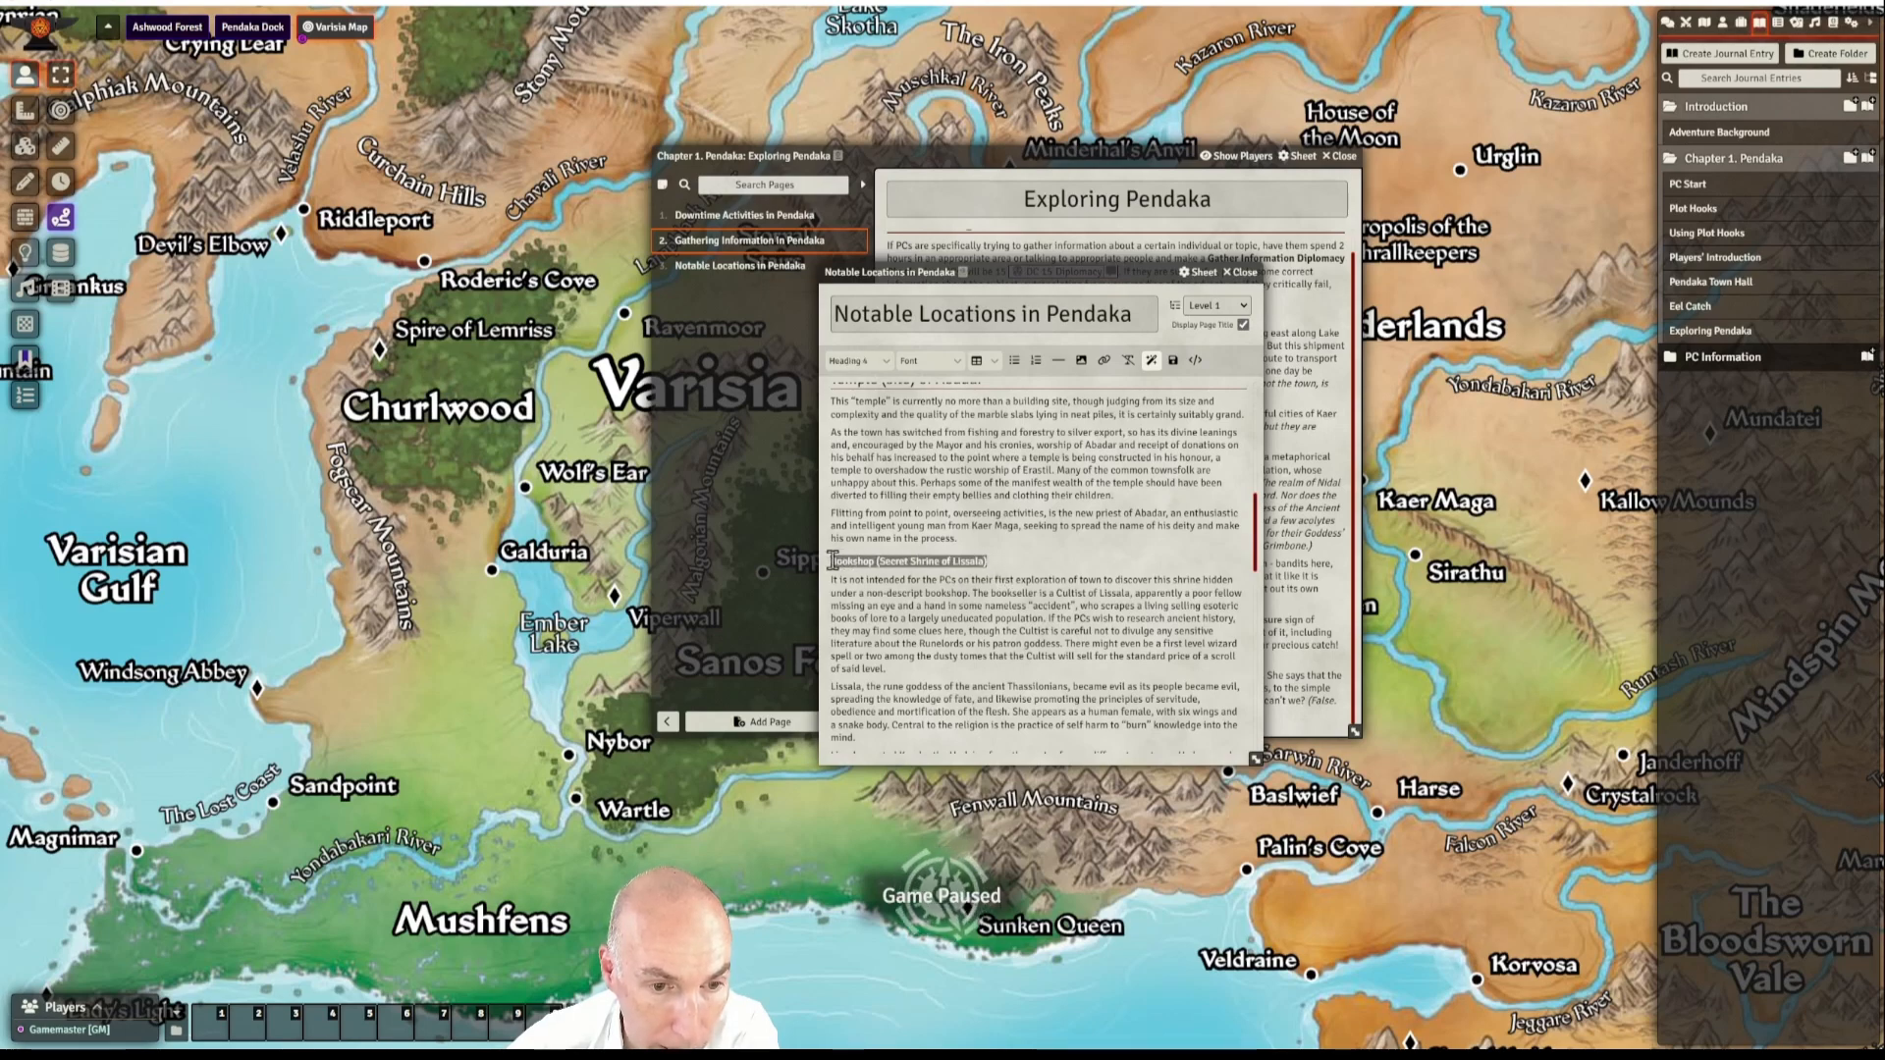
pyautogui.click(860, 360)
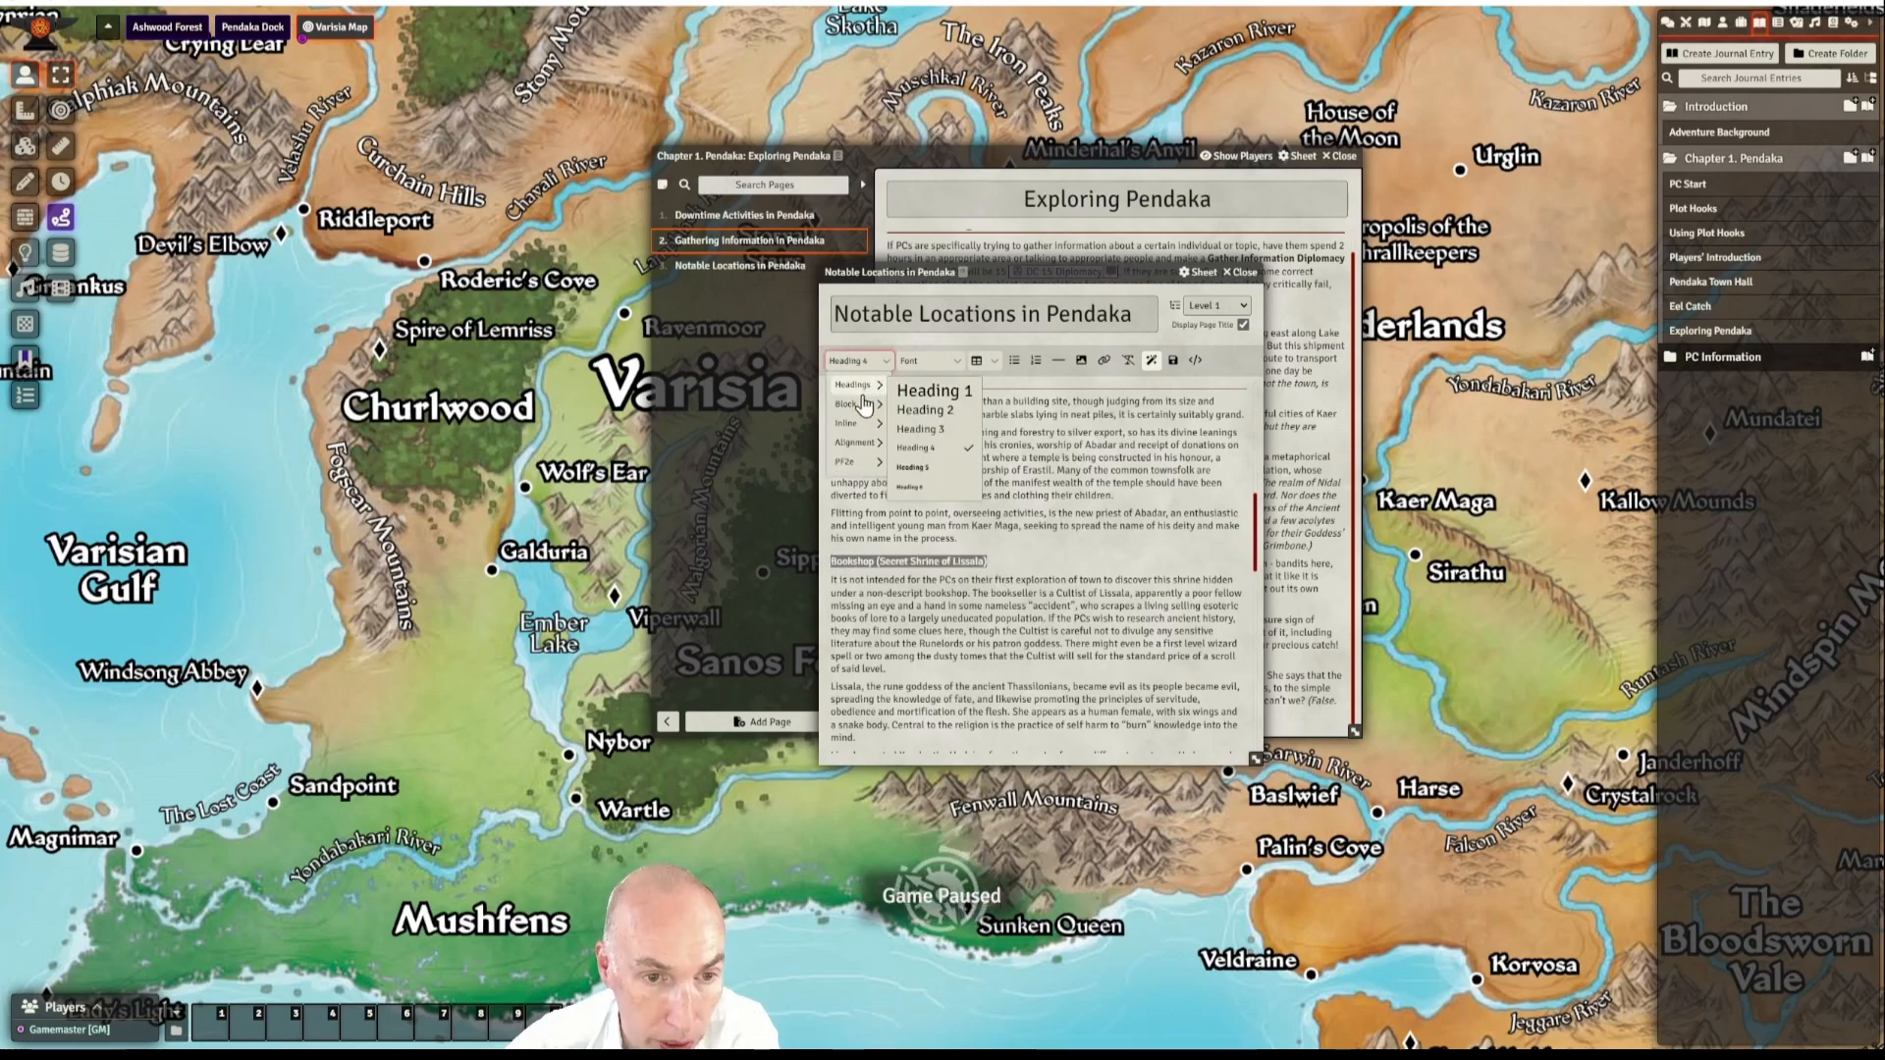
pyautogui.click(927, 410)
pyautogui.click(1074, 620)
pyautogui.scroll(-3, 1090, 618)
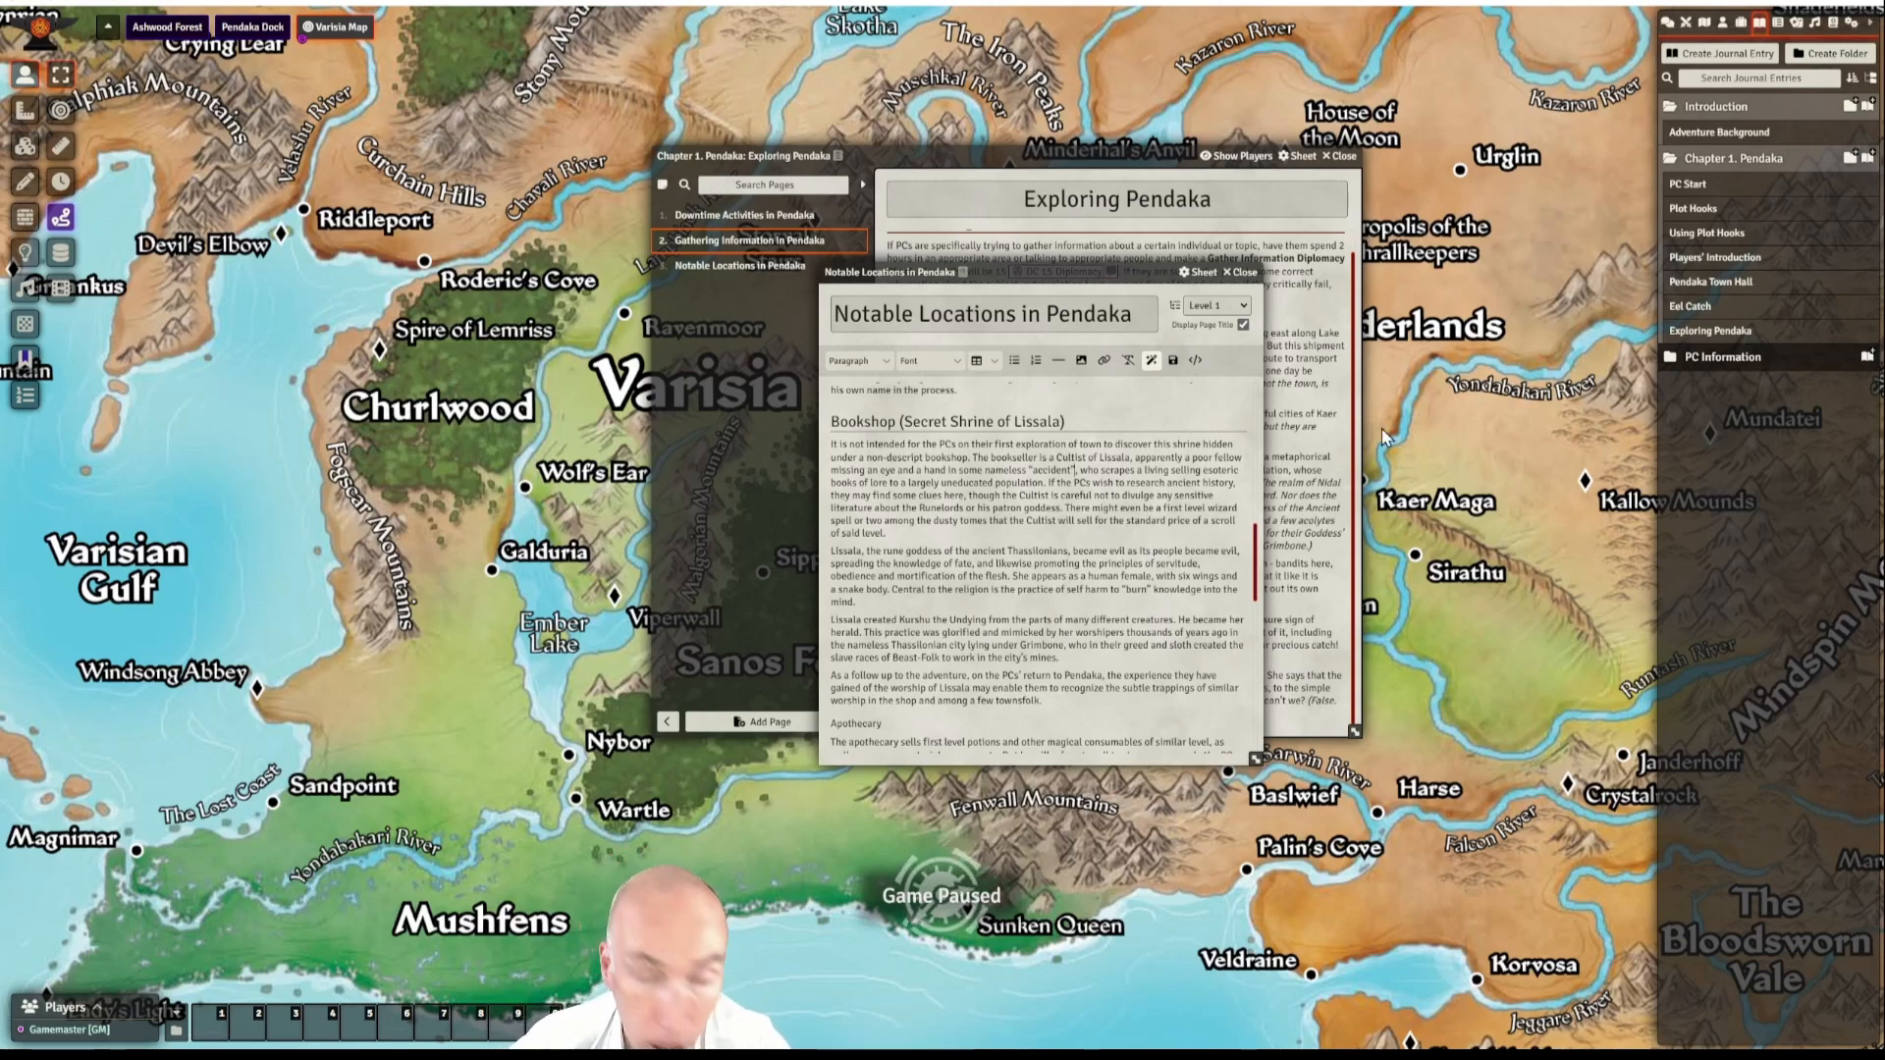
# - Search the compendium packs for "force bar" to find the Force Barrage spell
pyautogui.click(1830, 25)
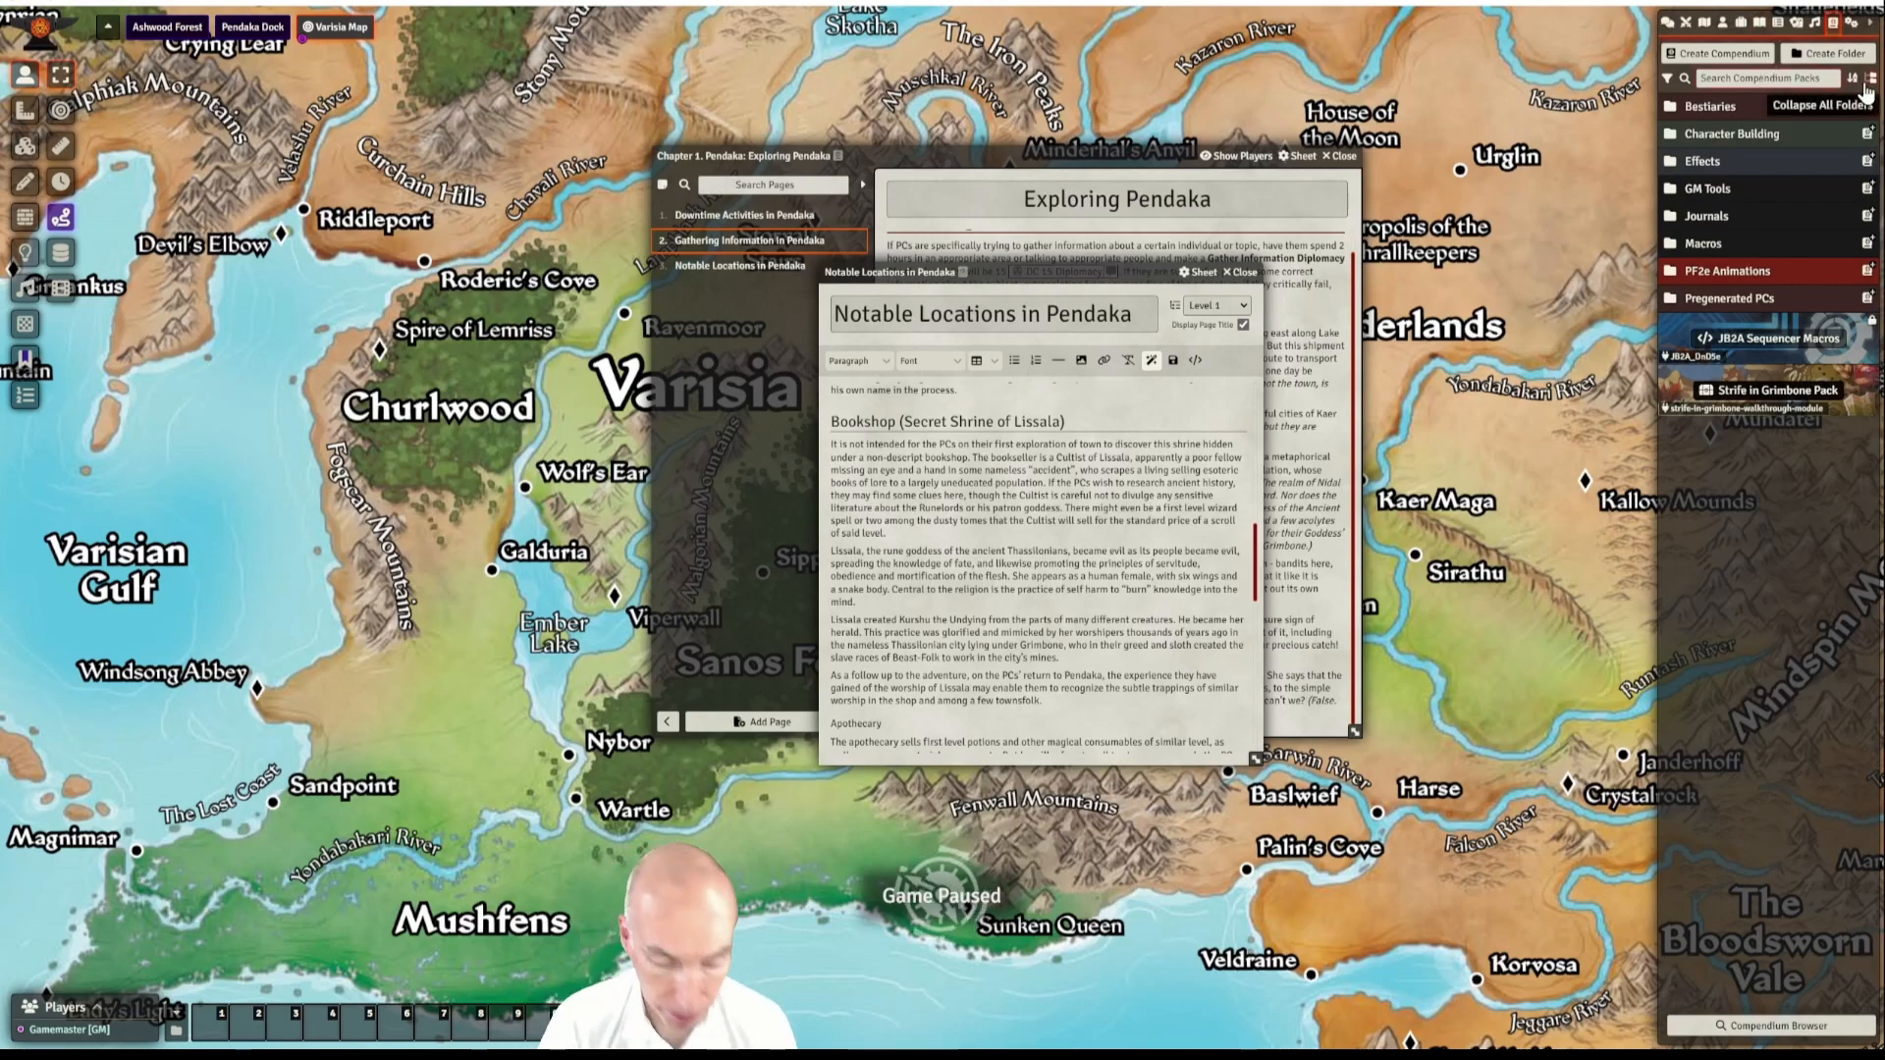
pyautogui.write('force')
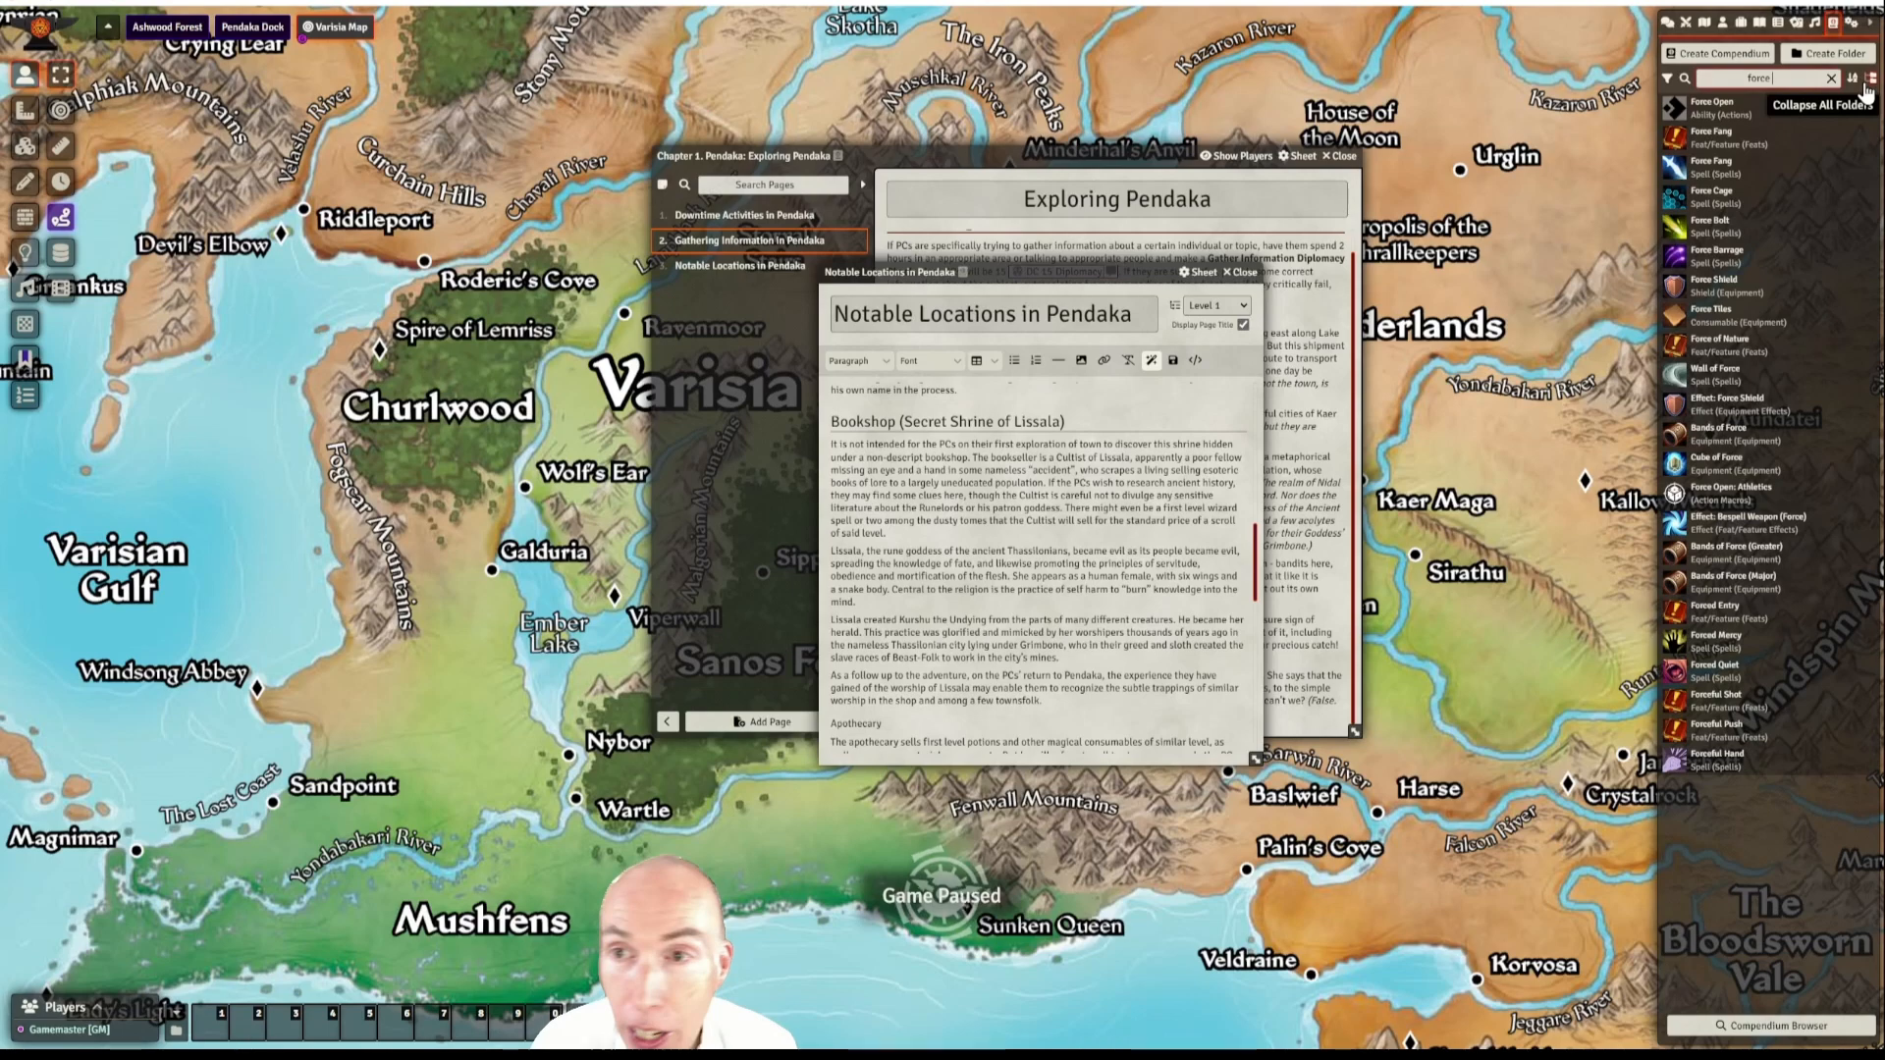
pyautogui.write(' n')
pyautogui.press('BackSpace')
pyautogui.write('barage')
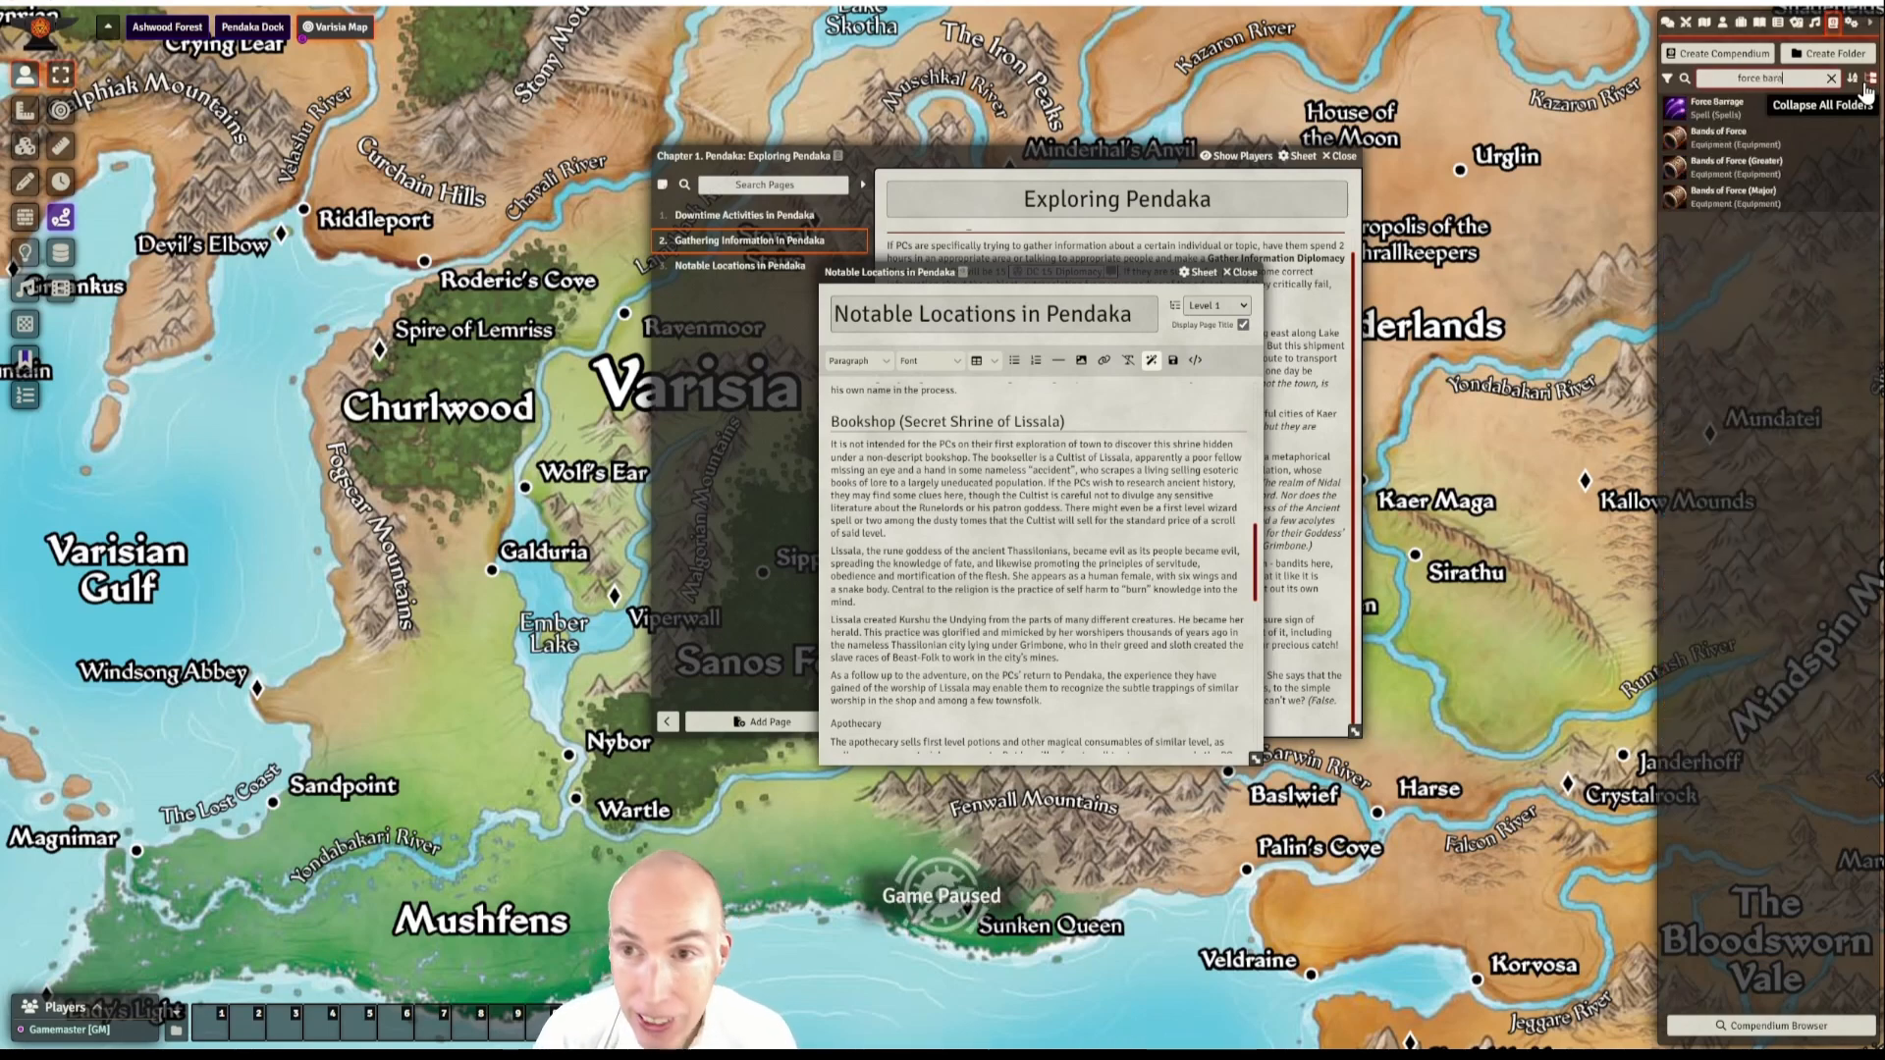
pyautogui.press('BackSpace')
pyautogui.press('BackSpace')
pyautogui.press('BackSpace')
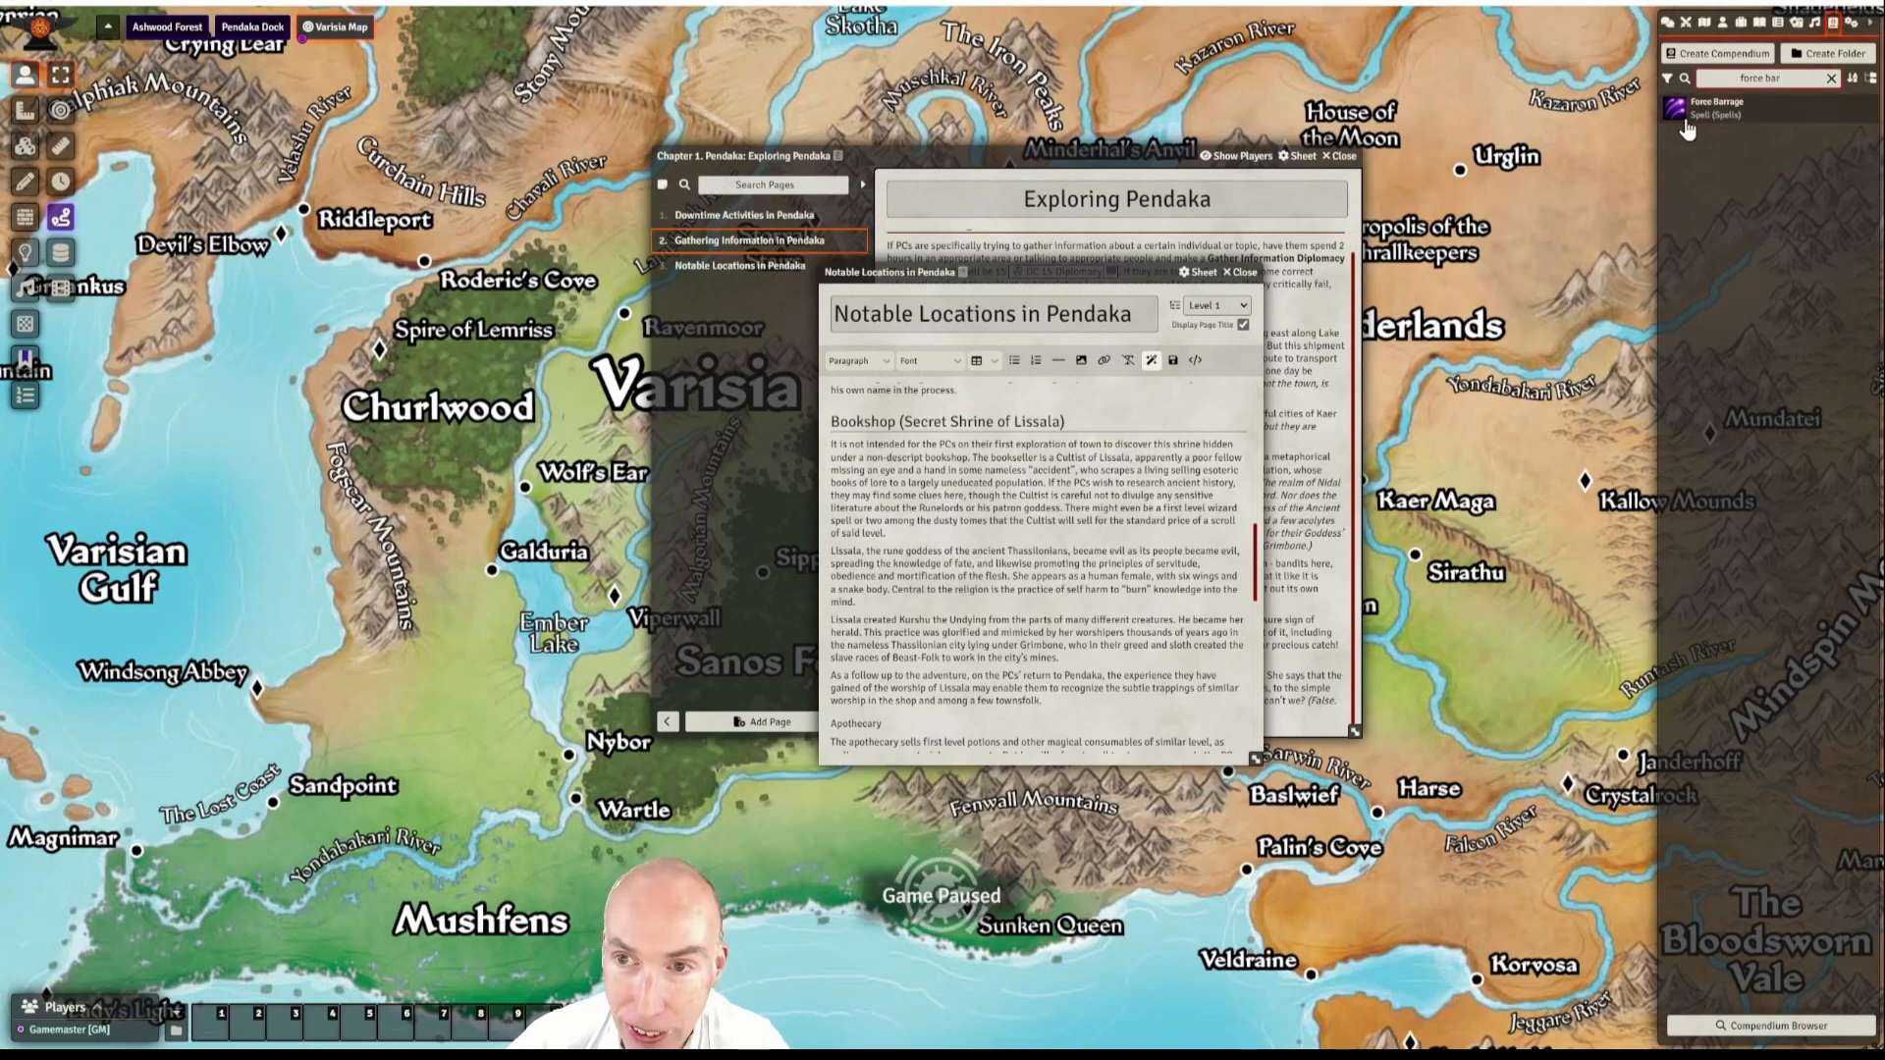
# - Open the Force Barrage spell from the compendium to review its description, and close its sheet
pyautogui.click(1720, 110)
pyautogui.moveTo(950, 366); pyautogui.dragTo(1002, 301)
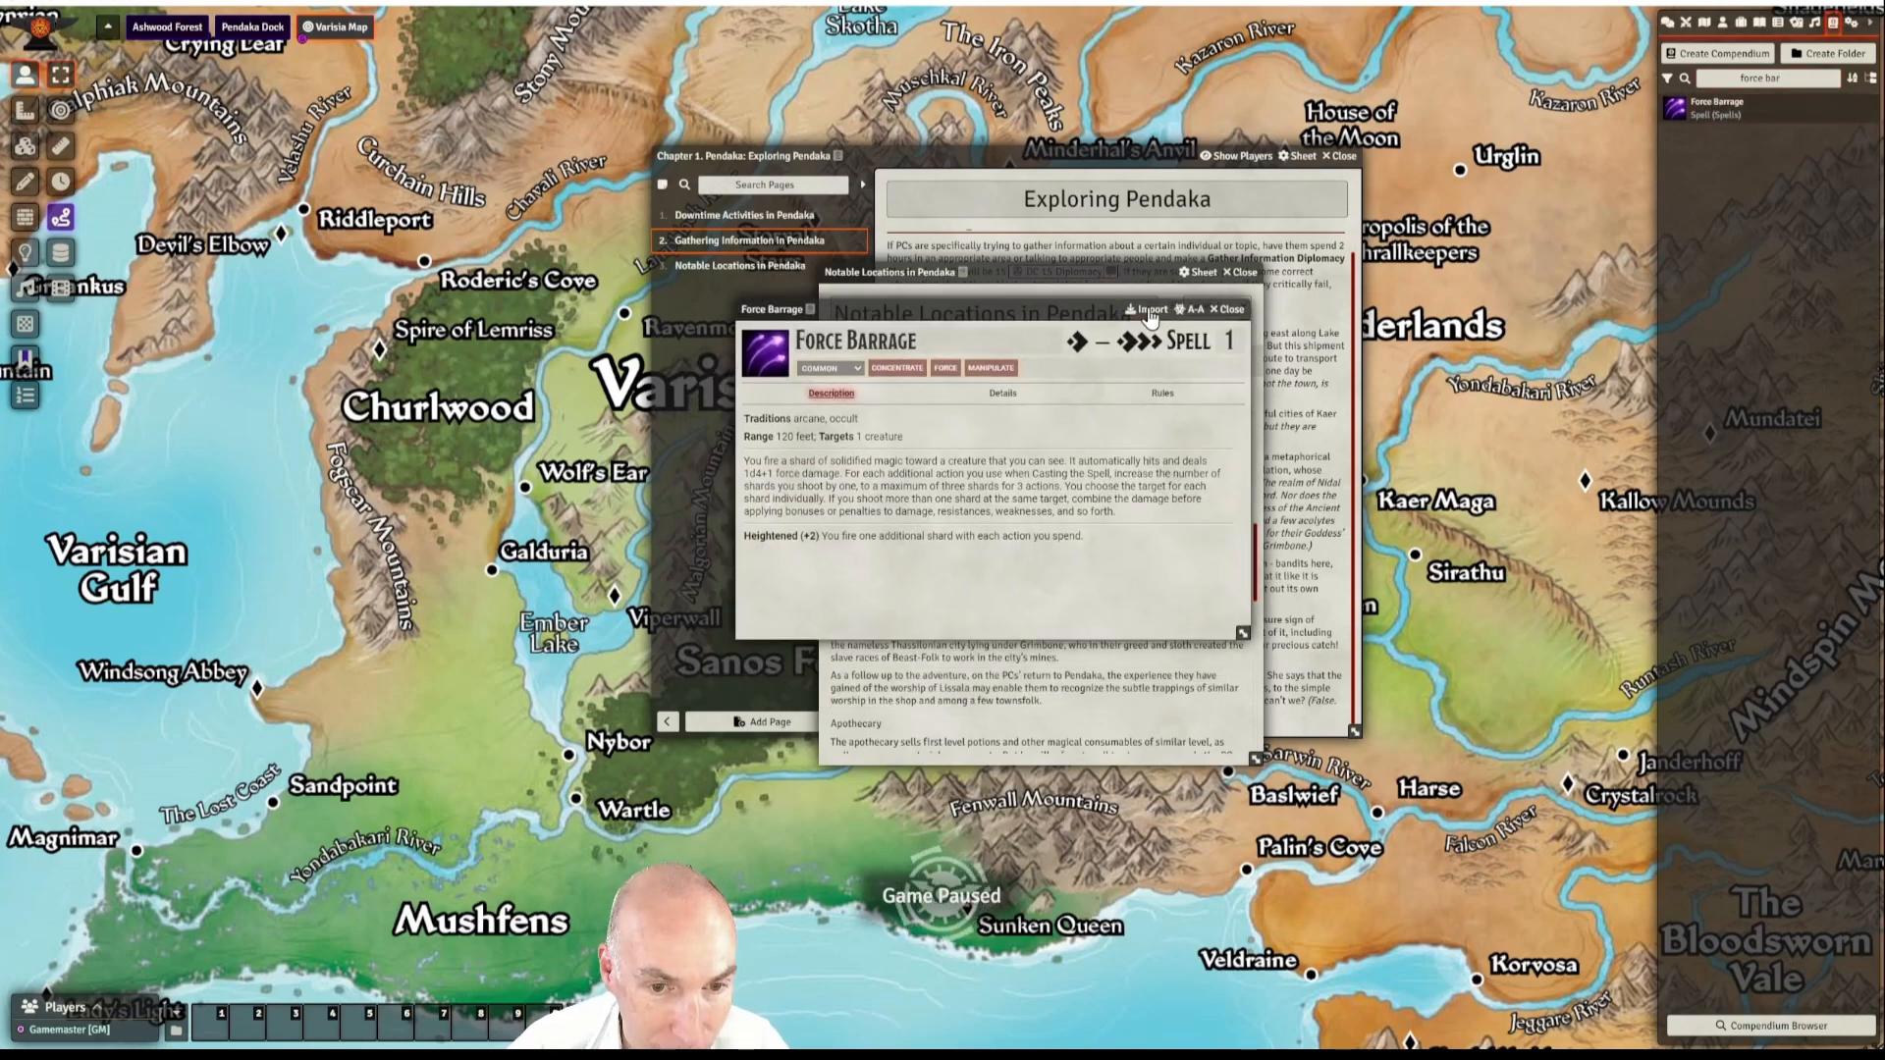
pyautogui.click(1229, 309)
# - Format the Apothecary title on the Notable Locations in Pendaka page as Heading 2
pyautogui.moveTo(1116, 274); pyautogui.dragTo(1120, 256)
pyautogui.scroll(-1, 1100, 528)
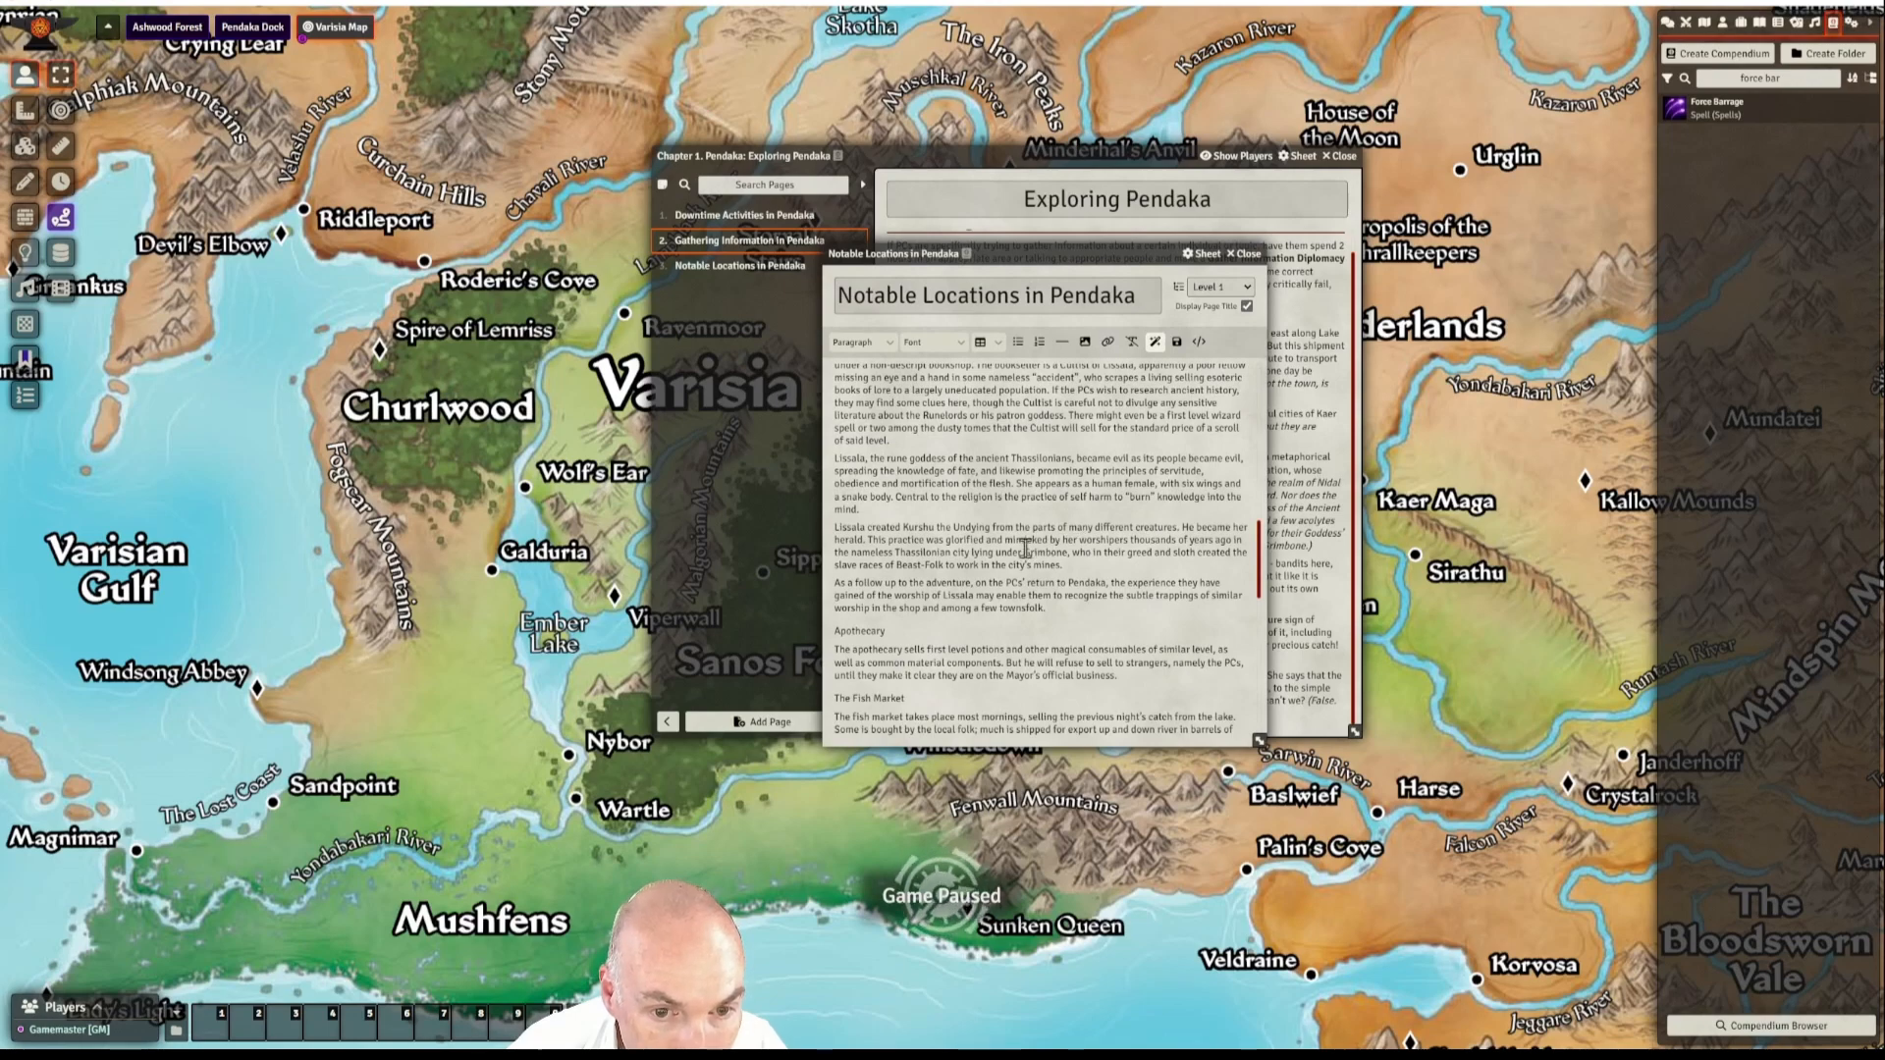
pyautogui.scroll(1, 1025, 547)
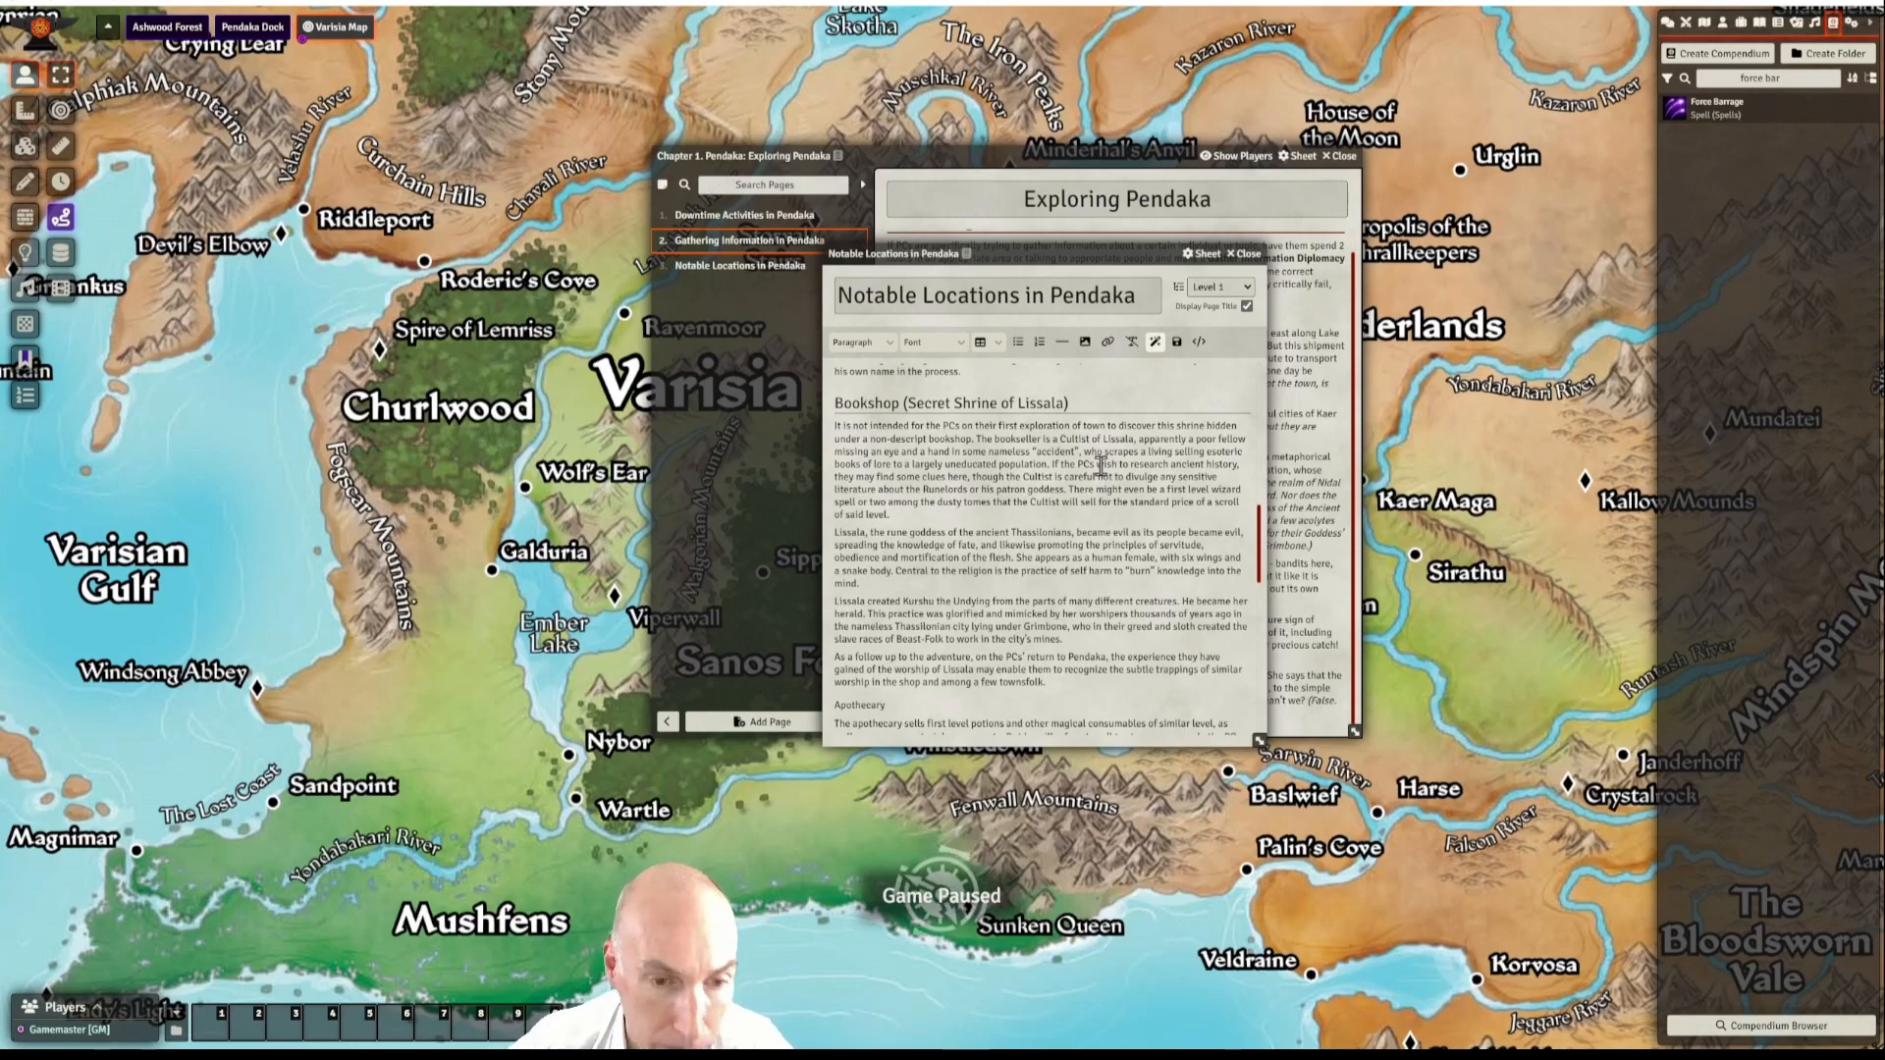
pyautogui.scroll(-3, 1070, 501)
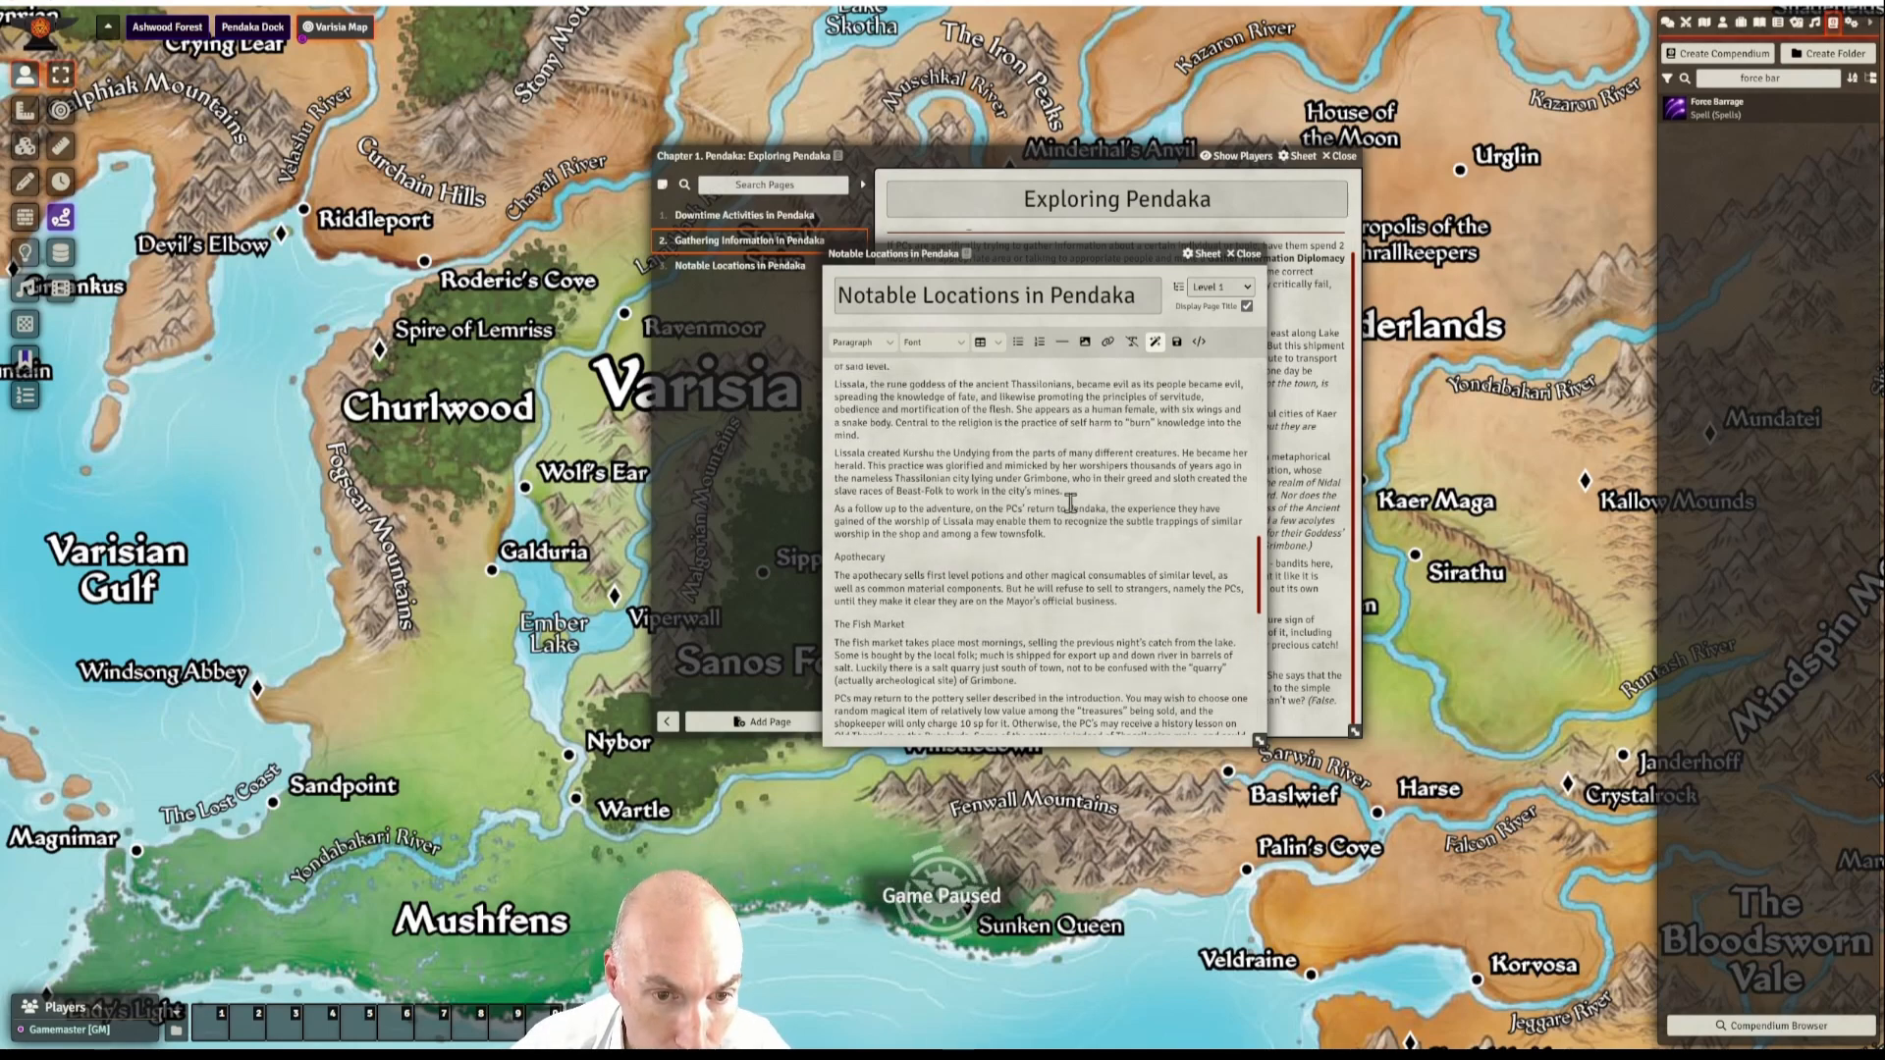
pyautogui.scroll(2, 1070, 502)
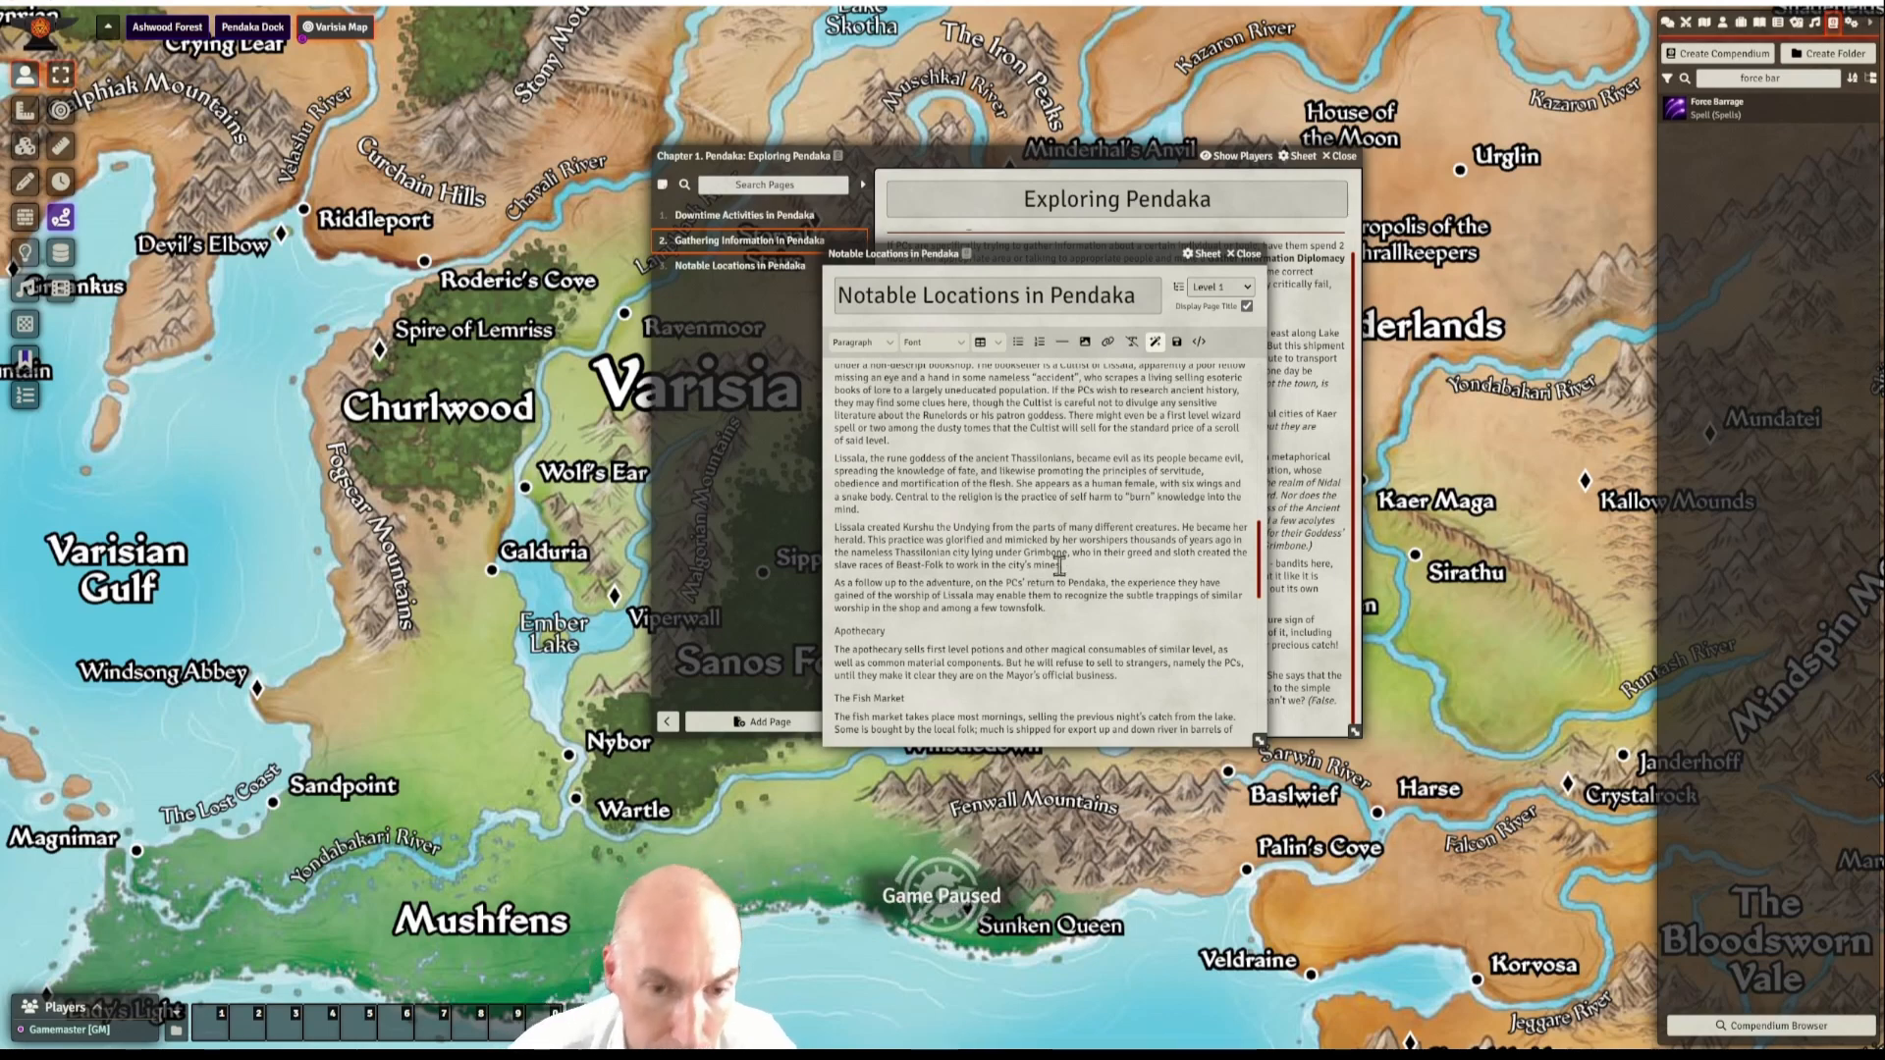
pyautogui.scroll(-1, 1060, 567)
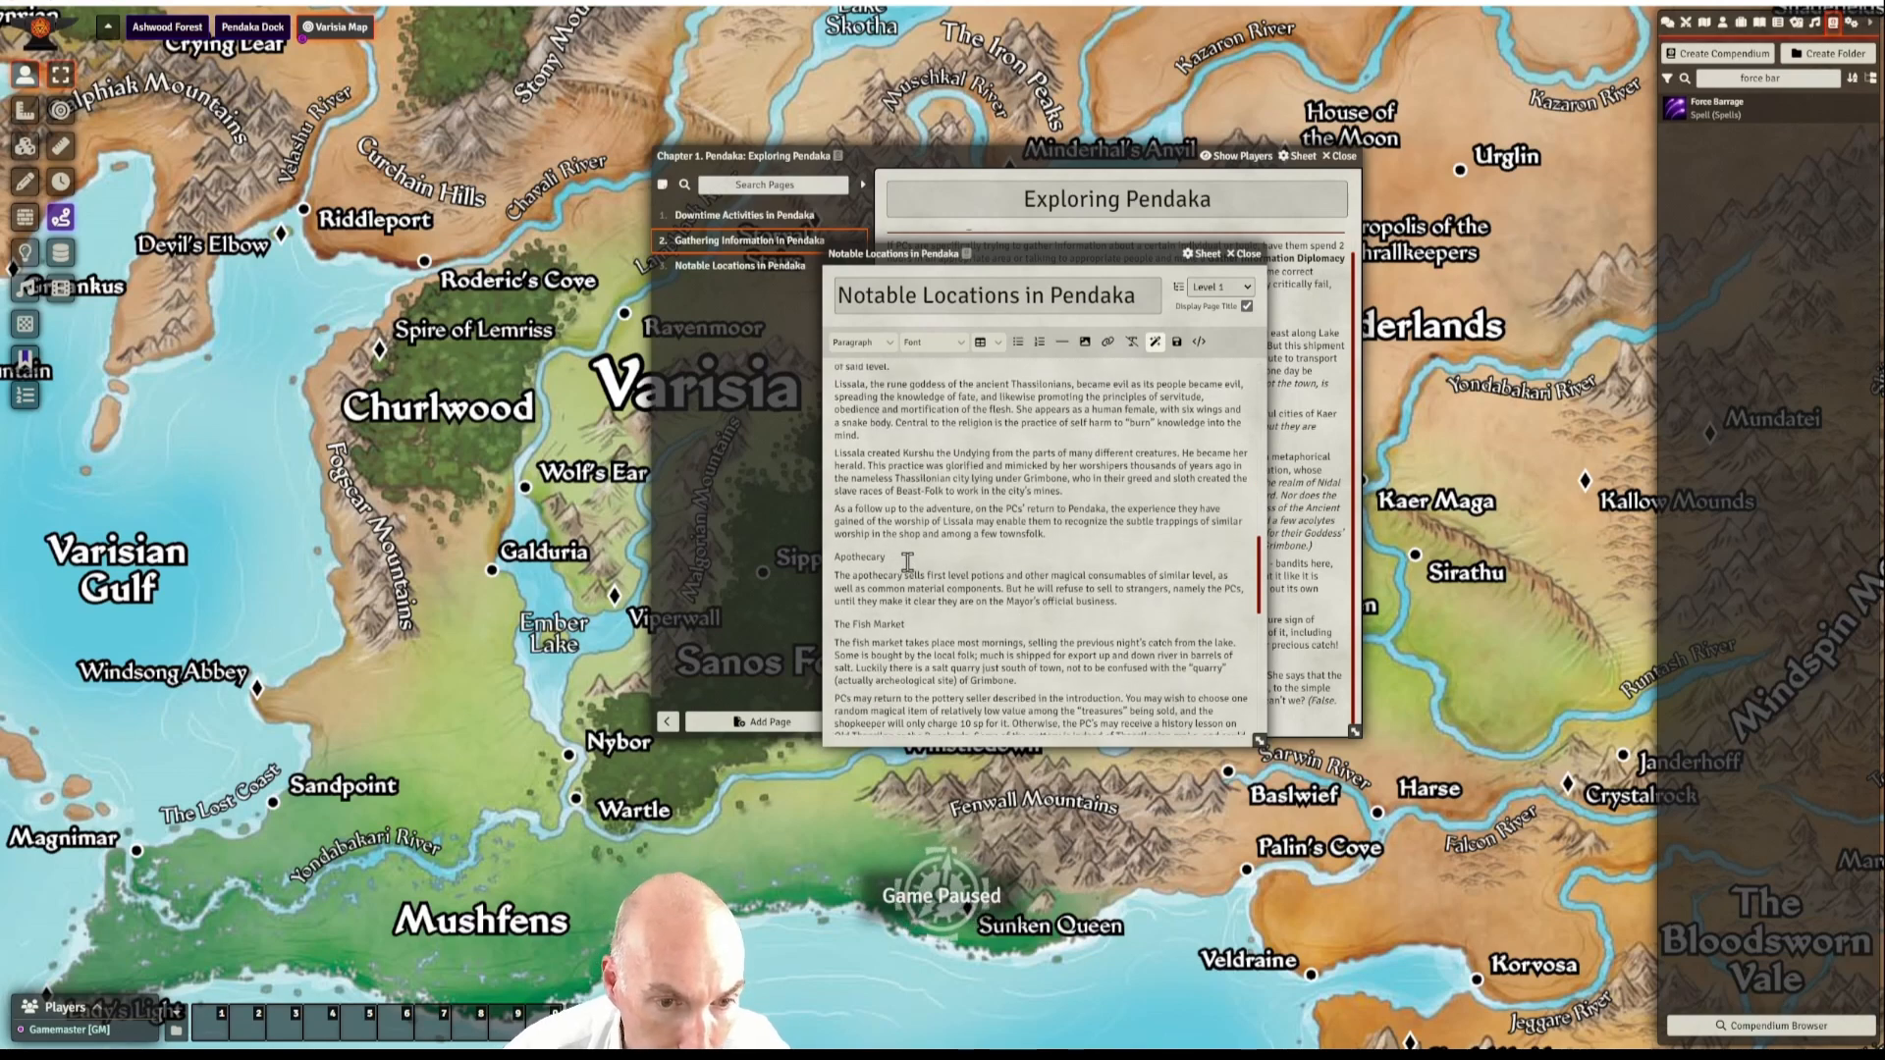
pyautogui.moveTo(887, 558); pyautogui.dragTo(827, 567)
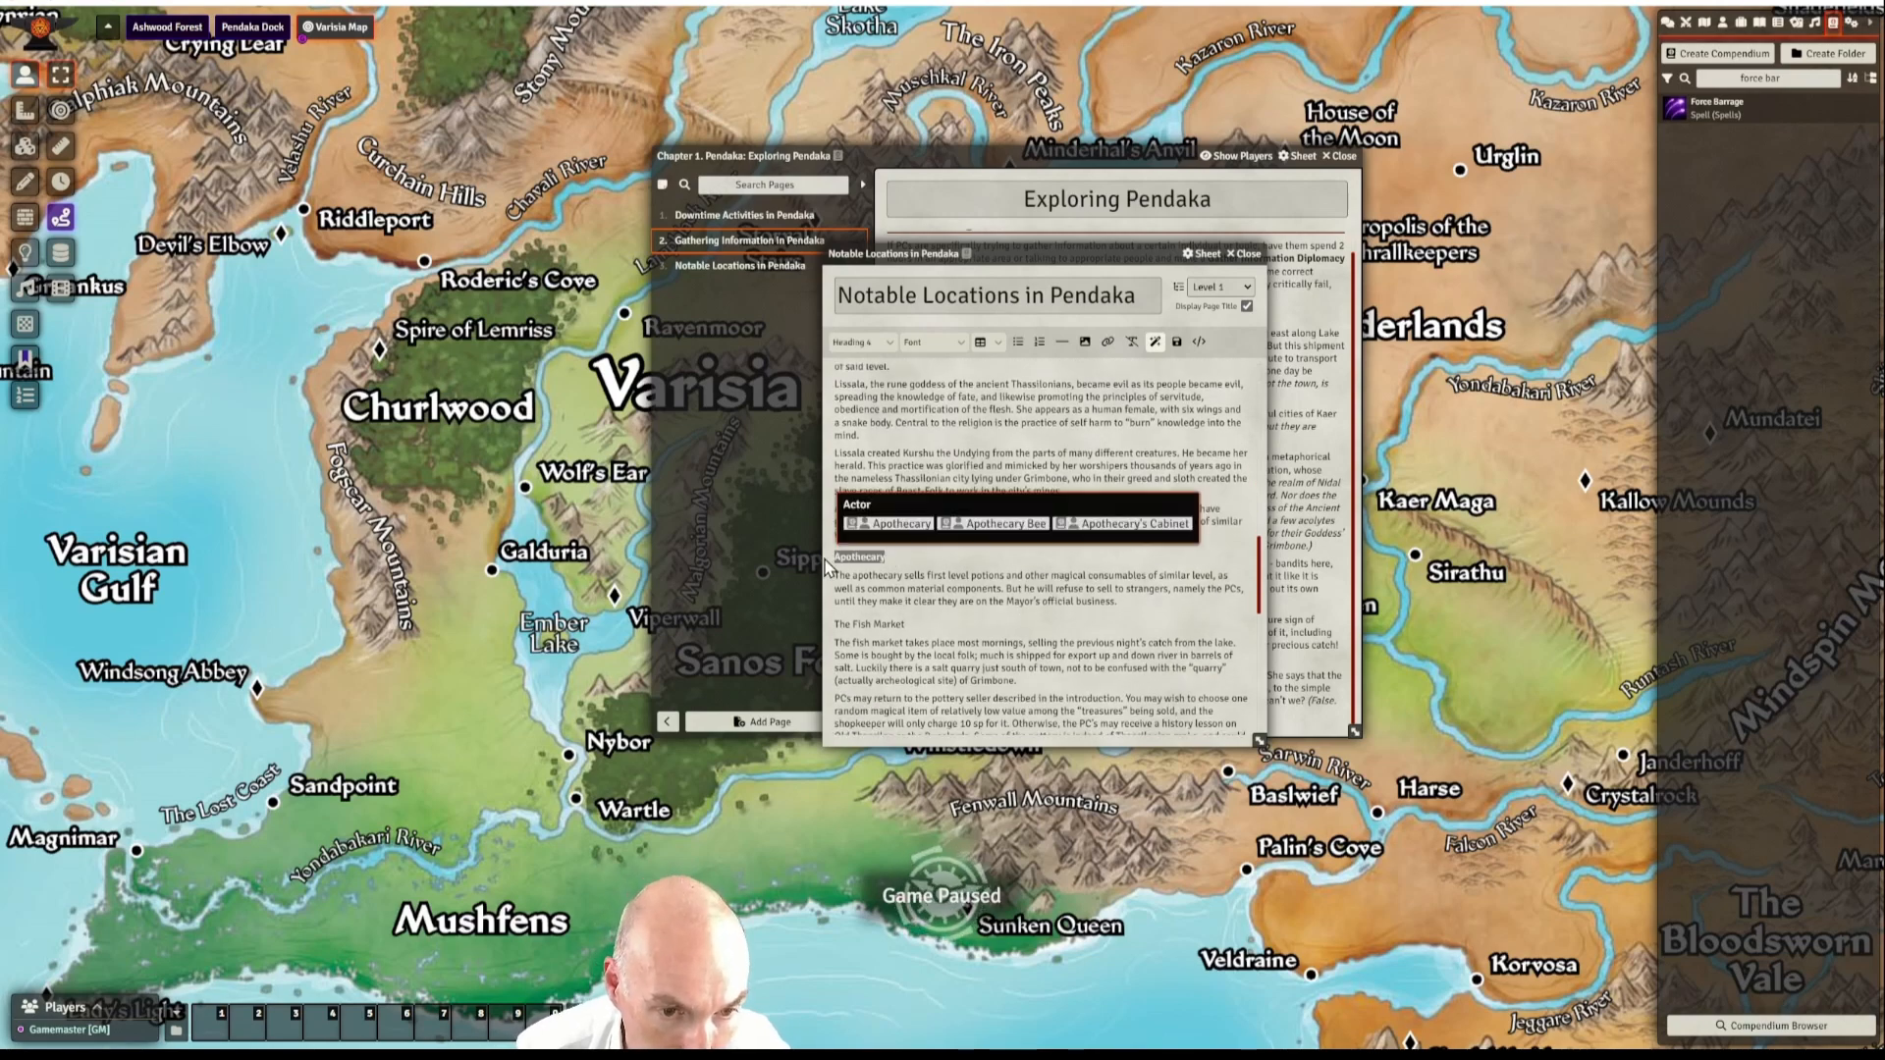
pyautogui.click(861, 341)
pyautogui.moveTo(857, 366)
pyautogui.click(936, 392)
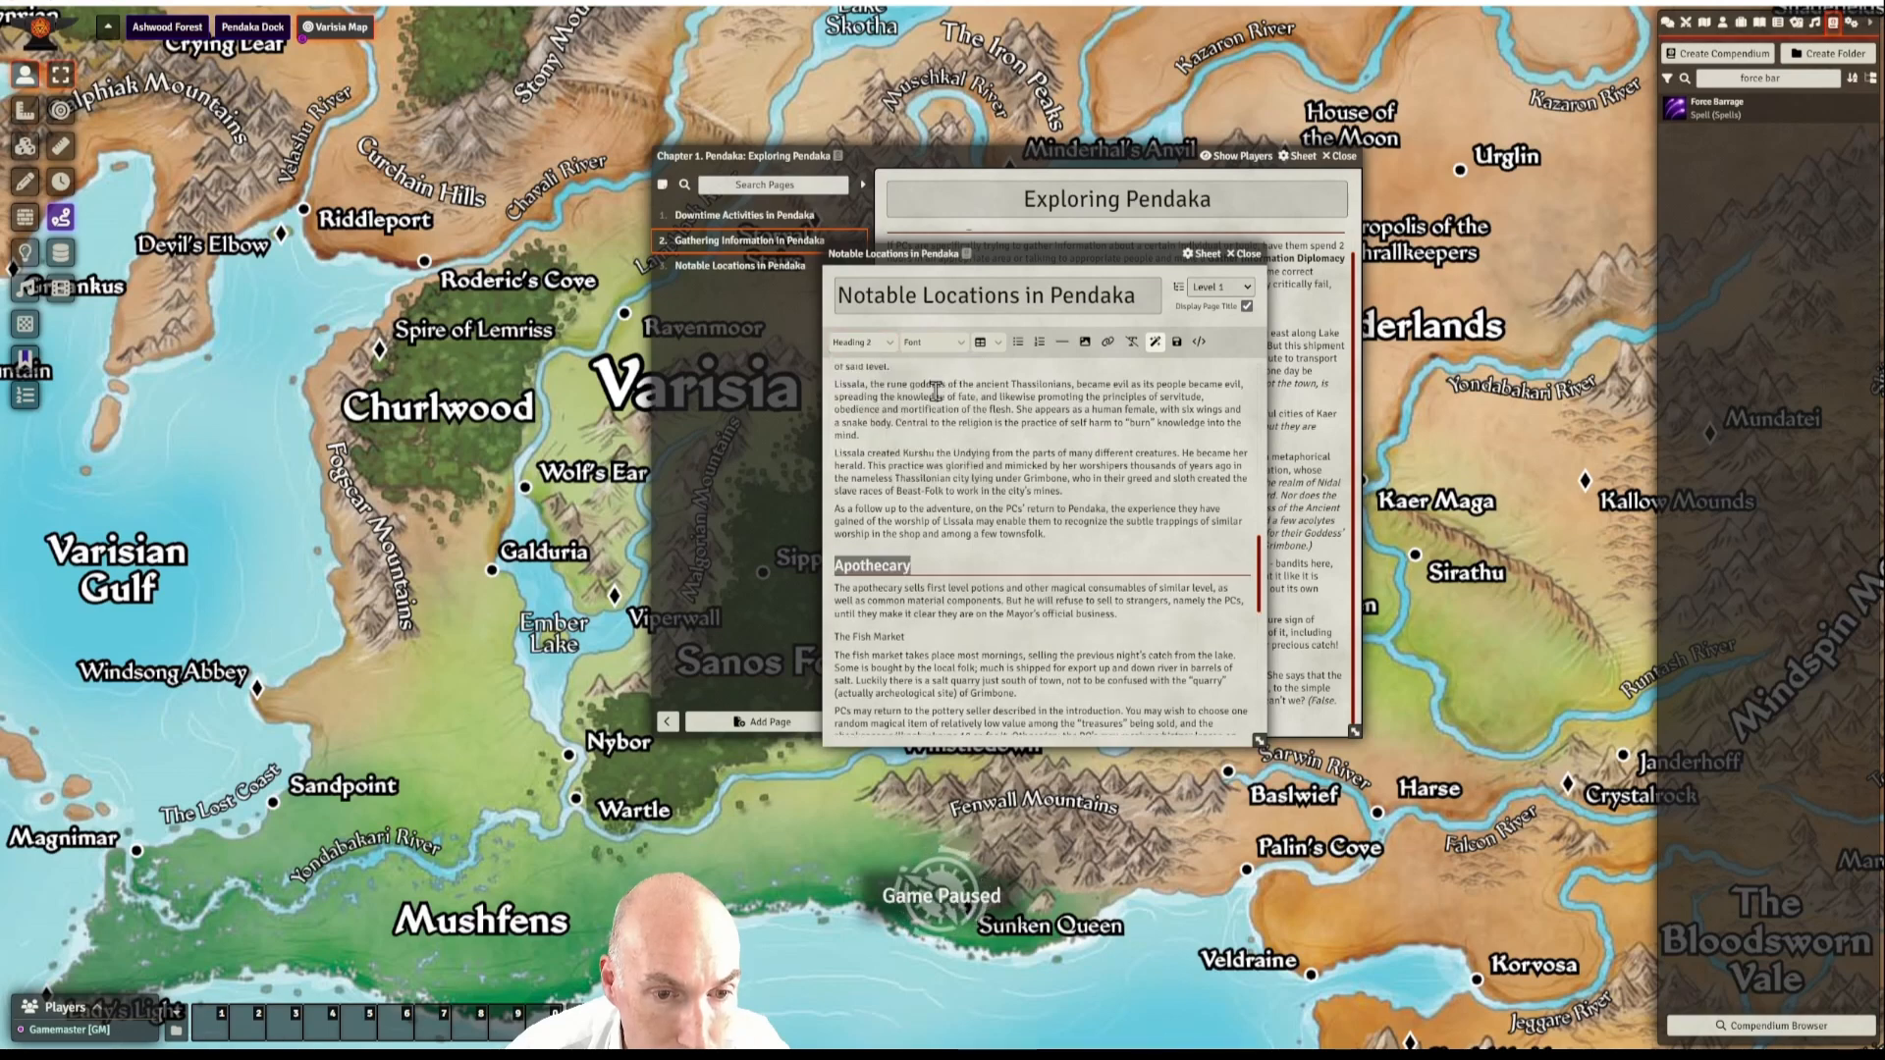
pyautogui.click(1058, 611)
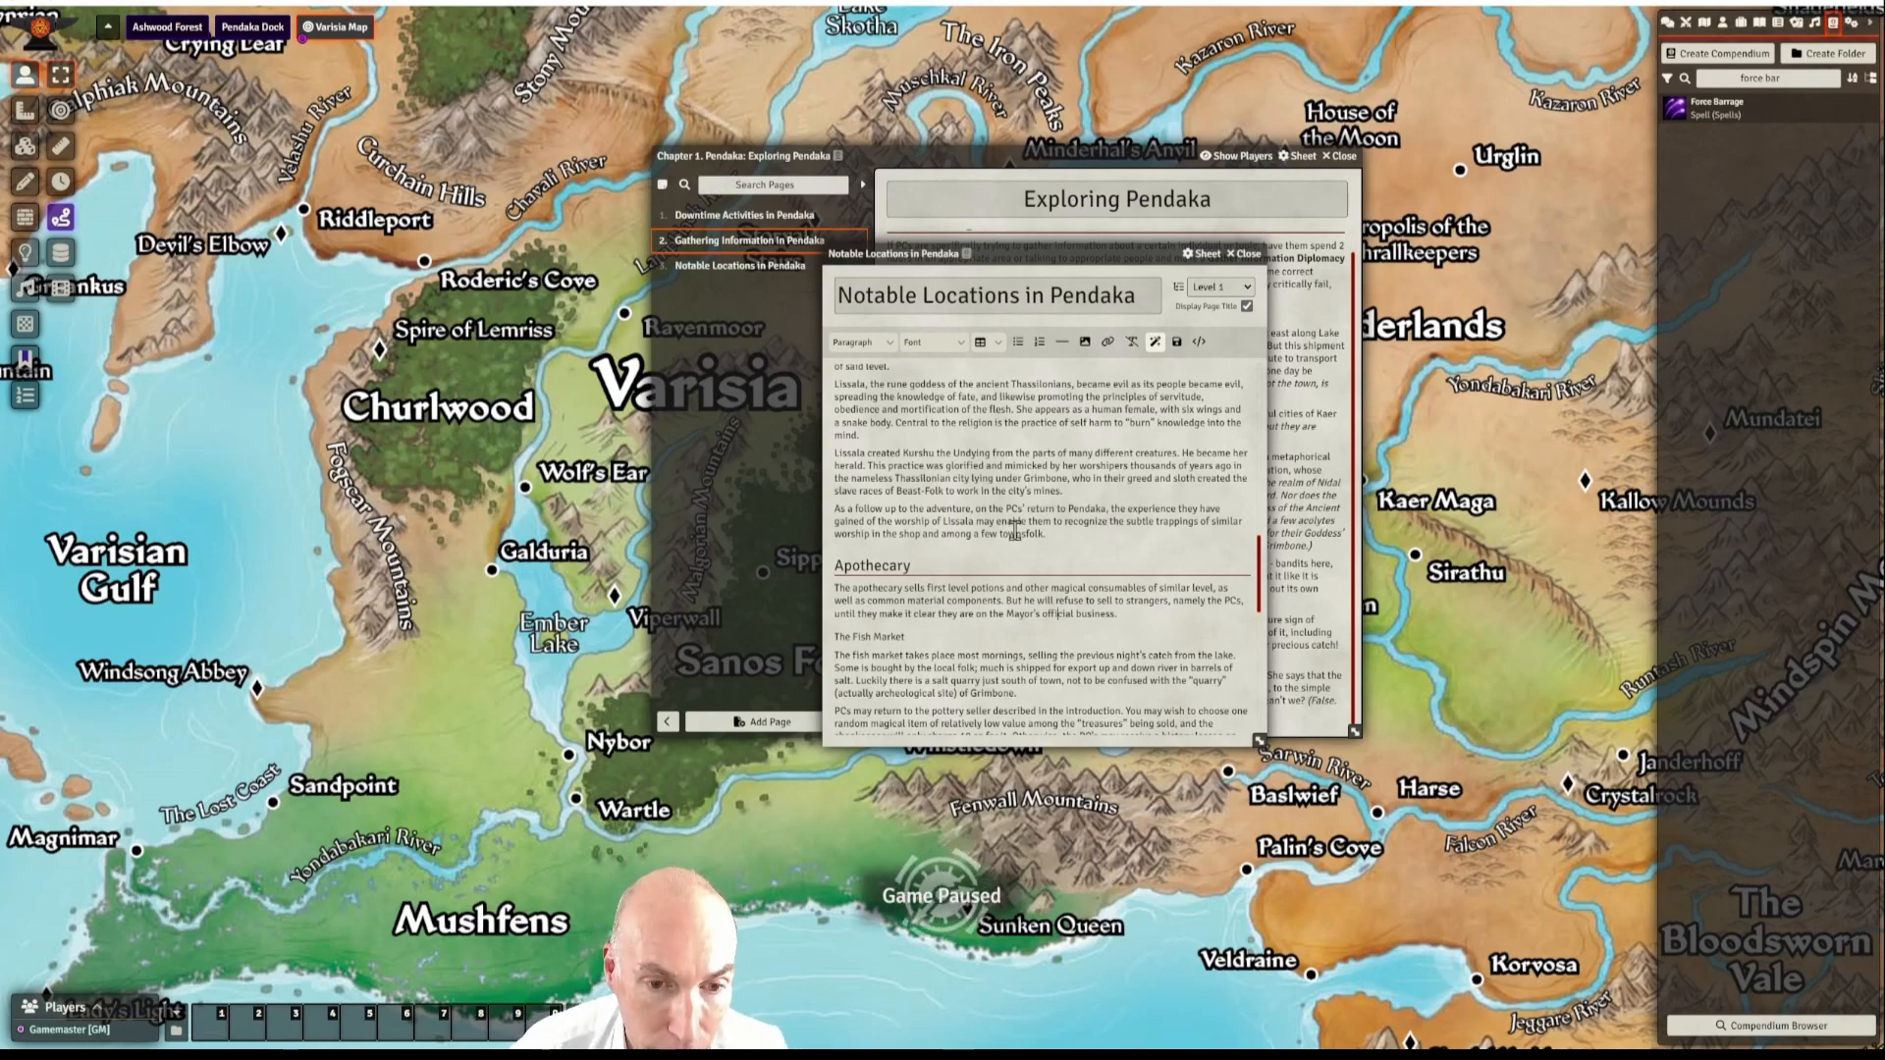
# - Format The Fish Market title as Heading 2
pyautogui.scroll(-1, 1066, 527)
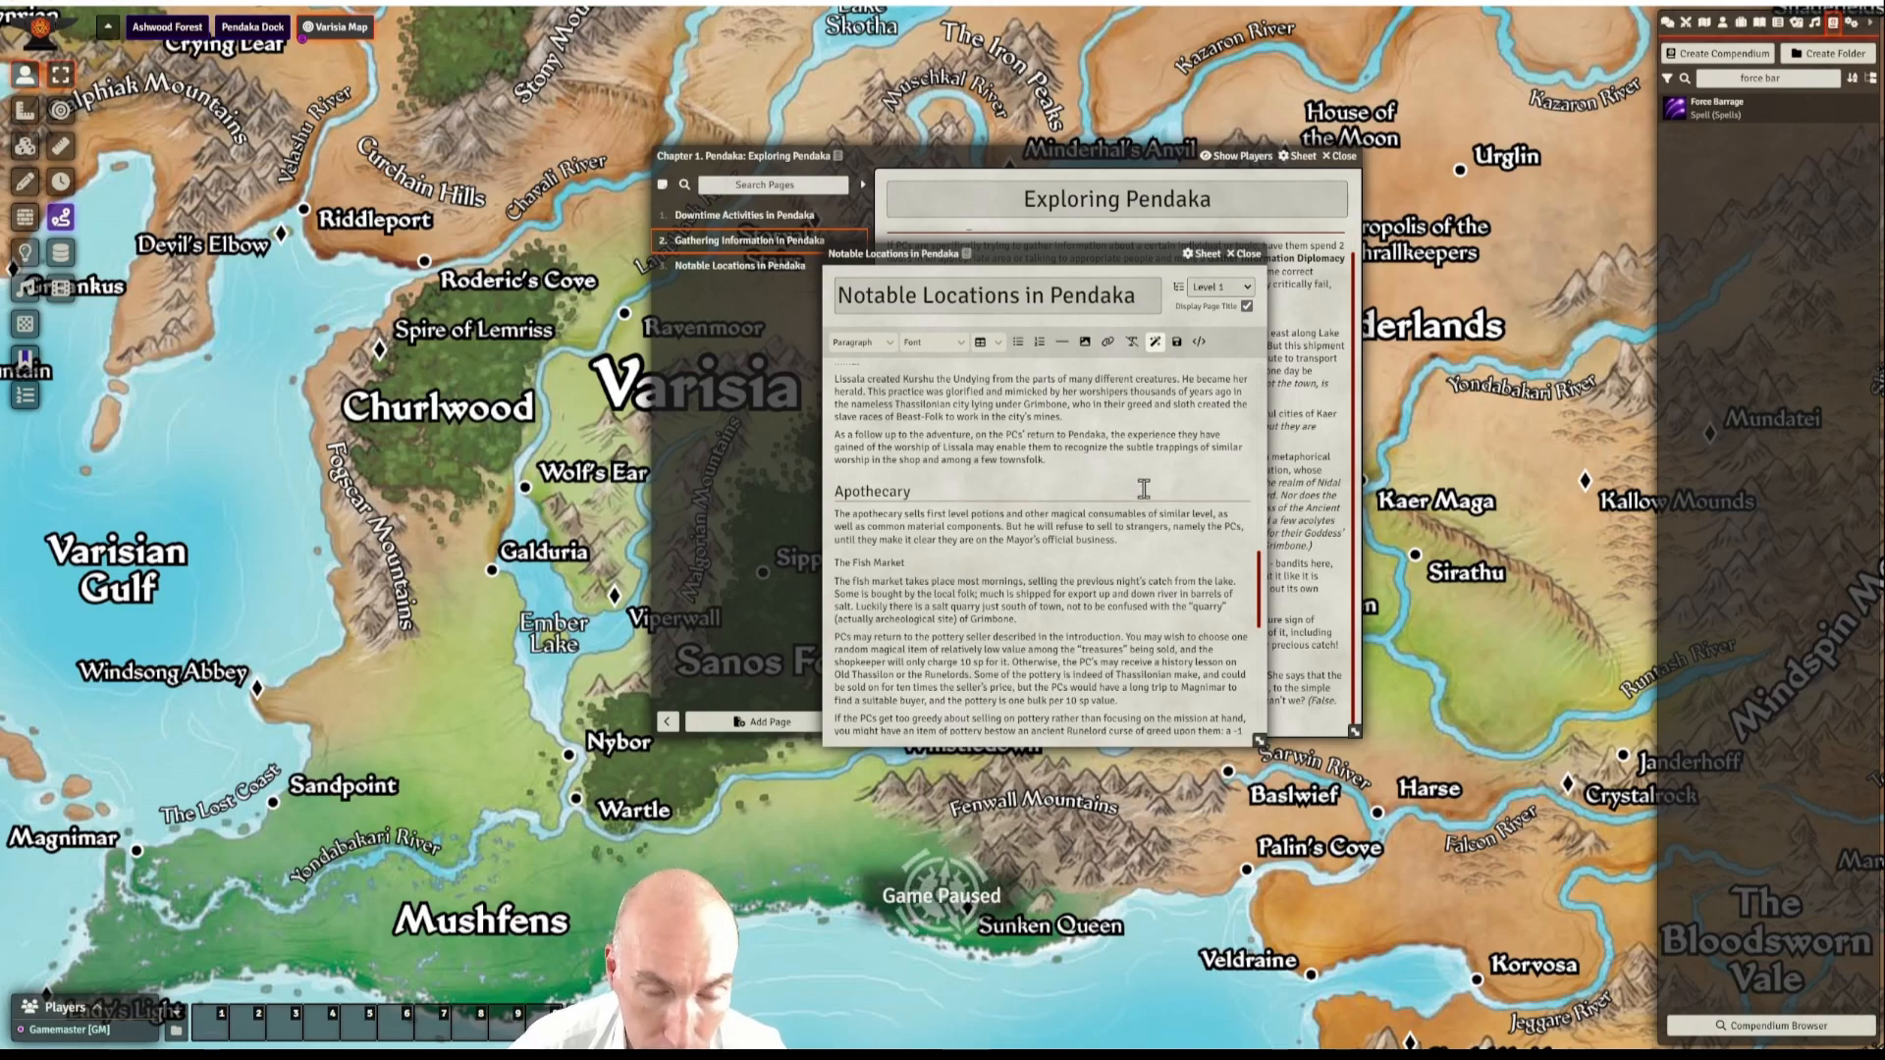
pyautogui.scroll(-2, 1141, 488)
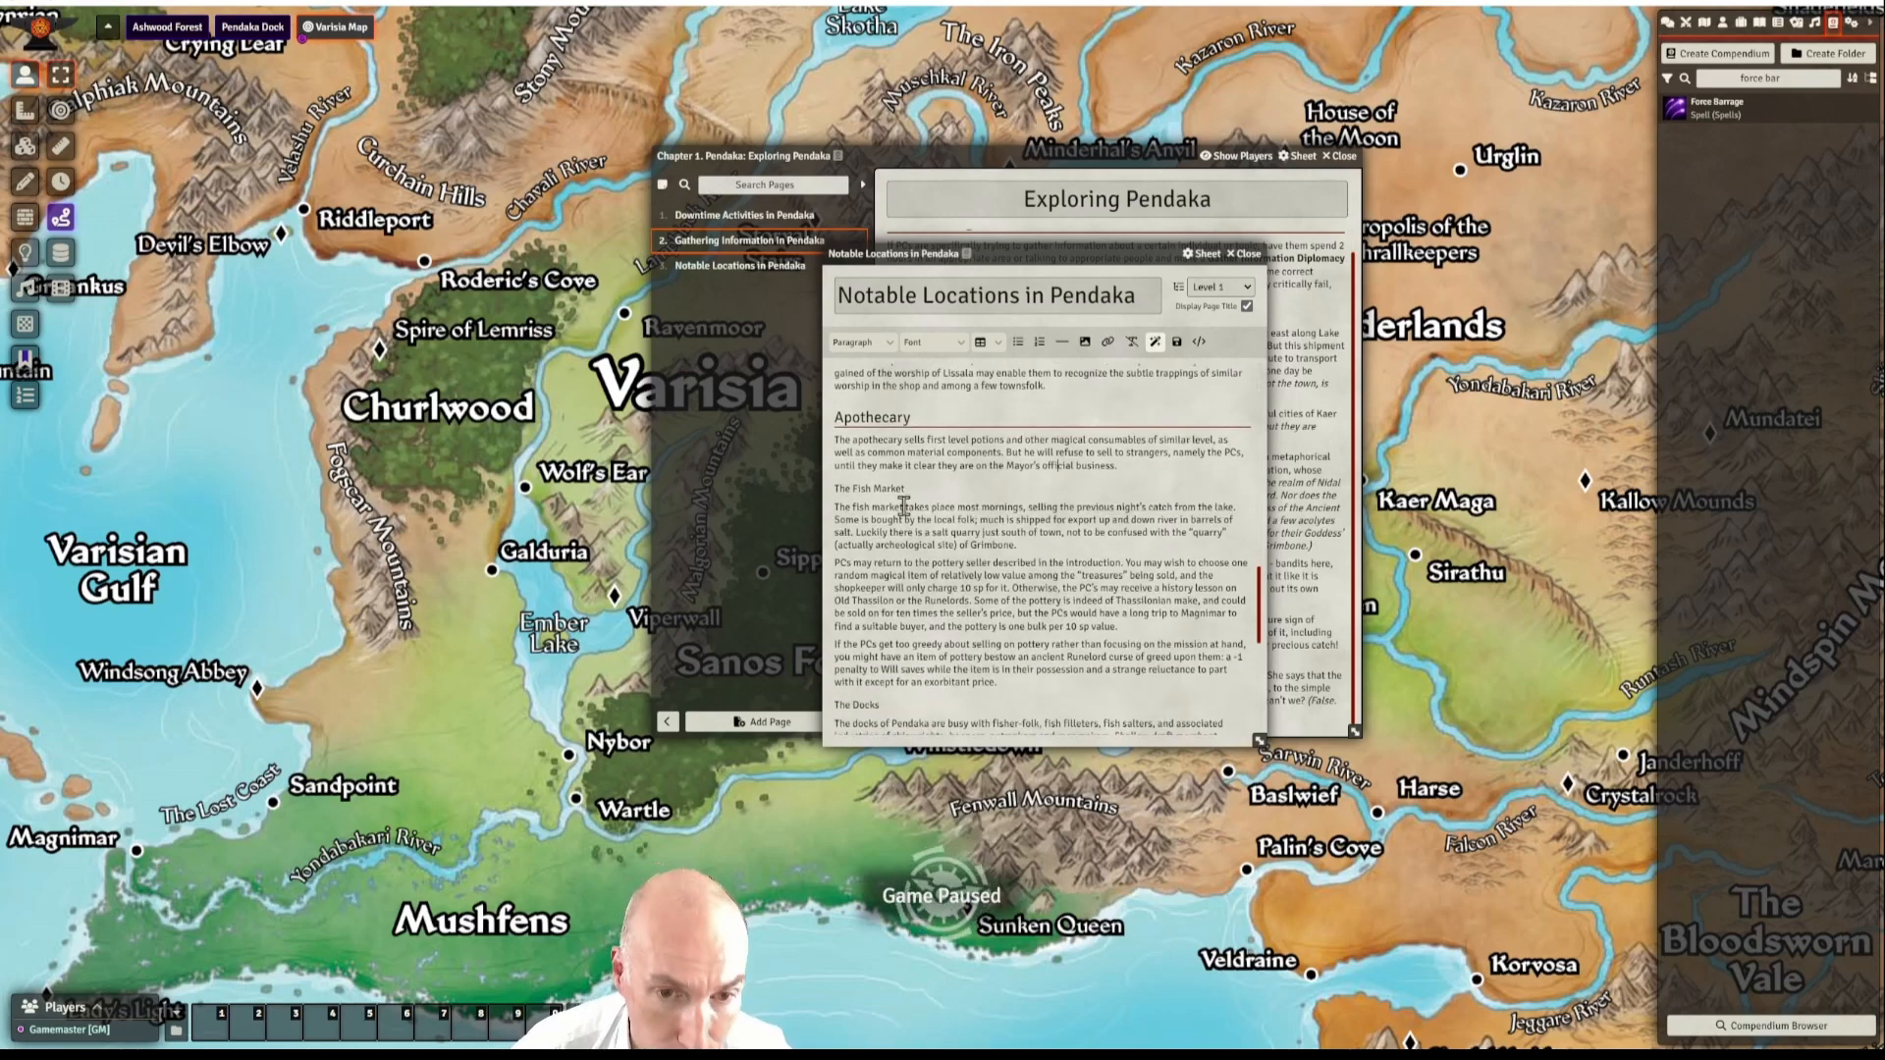
pyautogui.moveTo(919, 488); pyautogui.dragTo(842, 489)
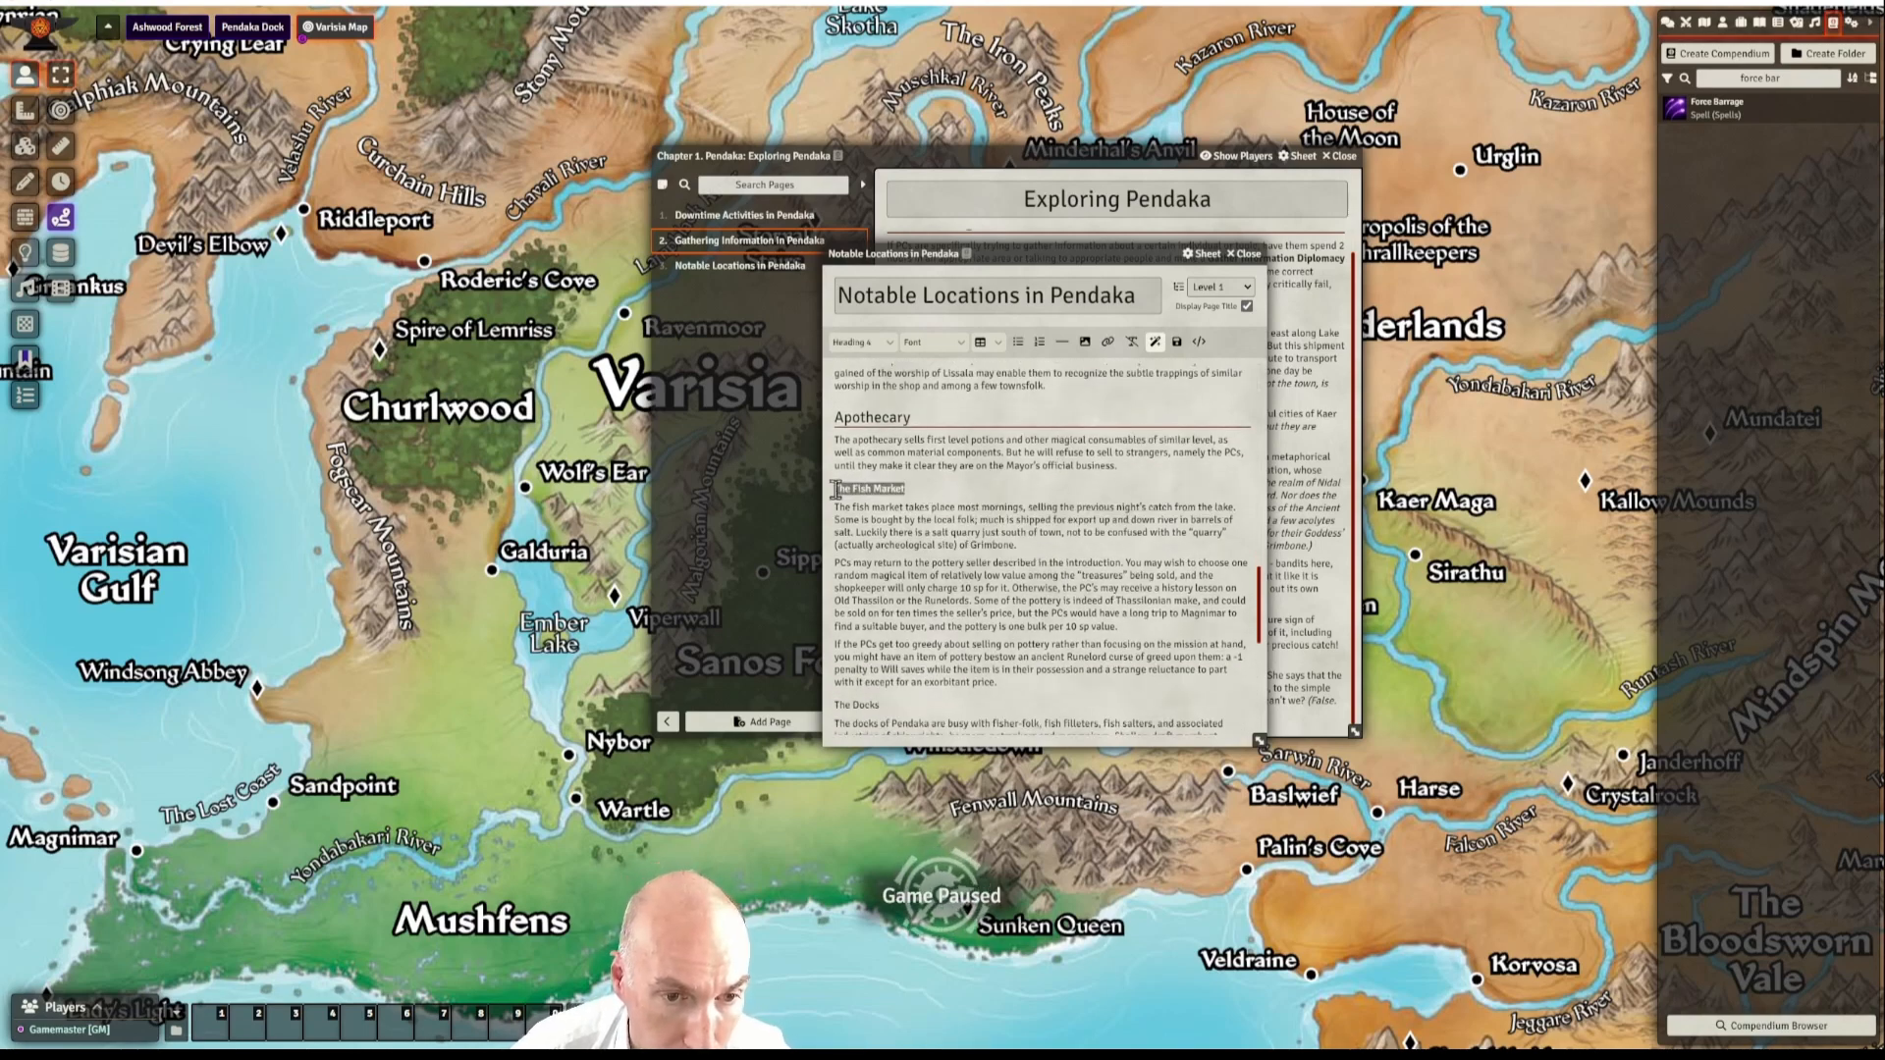
pyautogui.click(875, 343)
pyautogui.moveTo(858, 366)
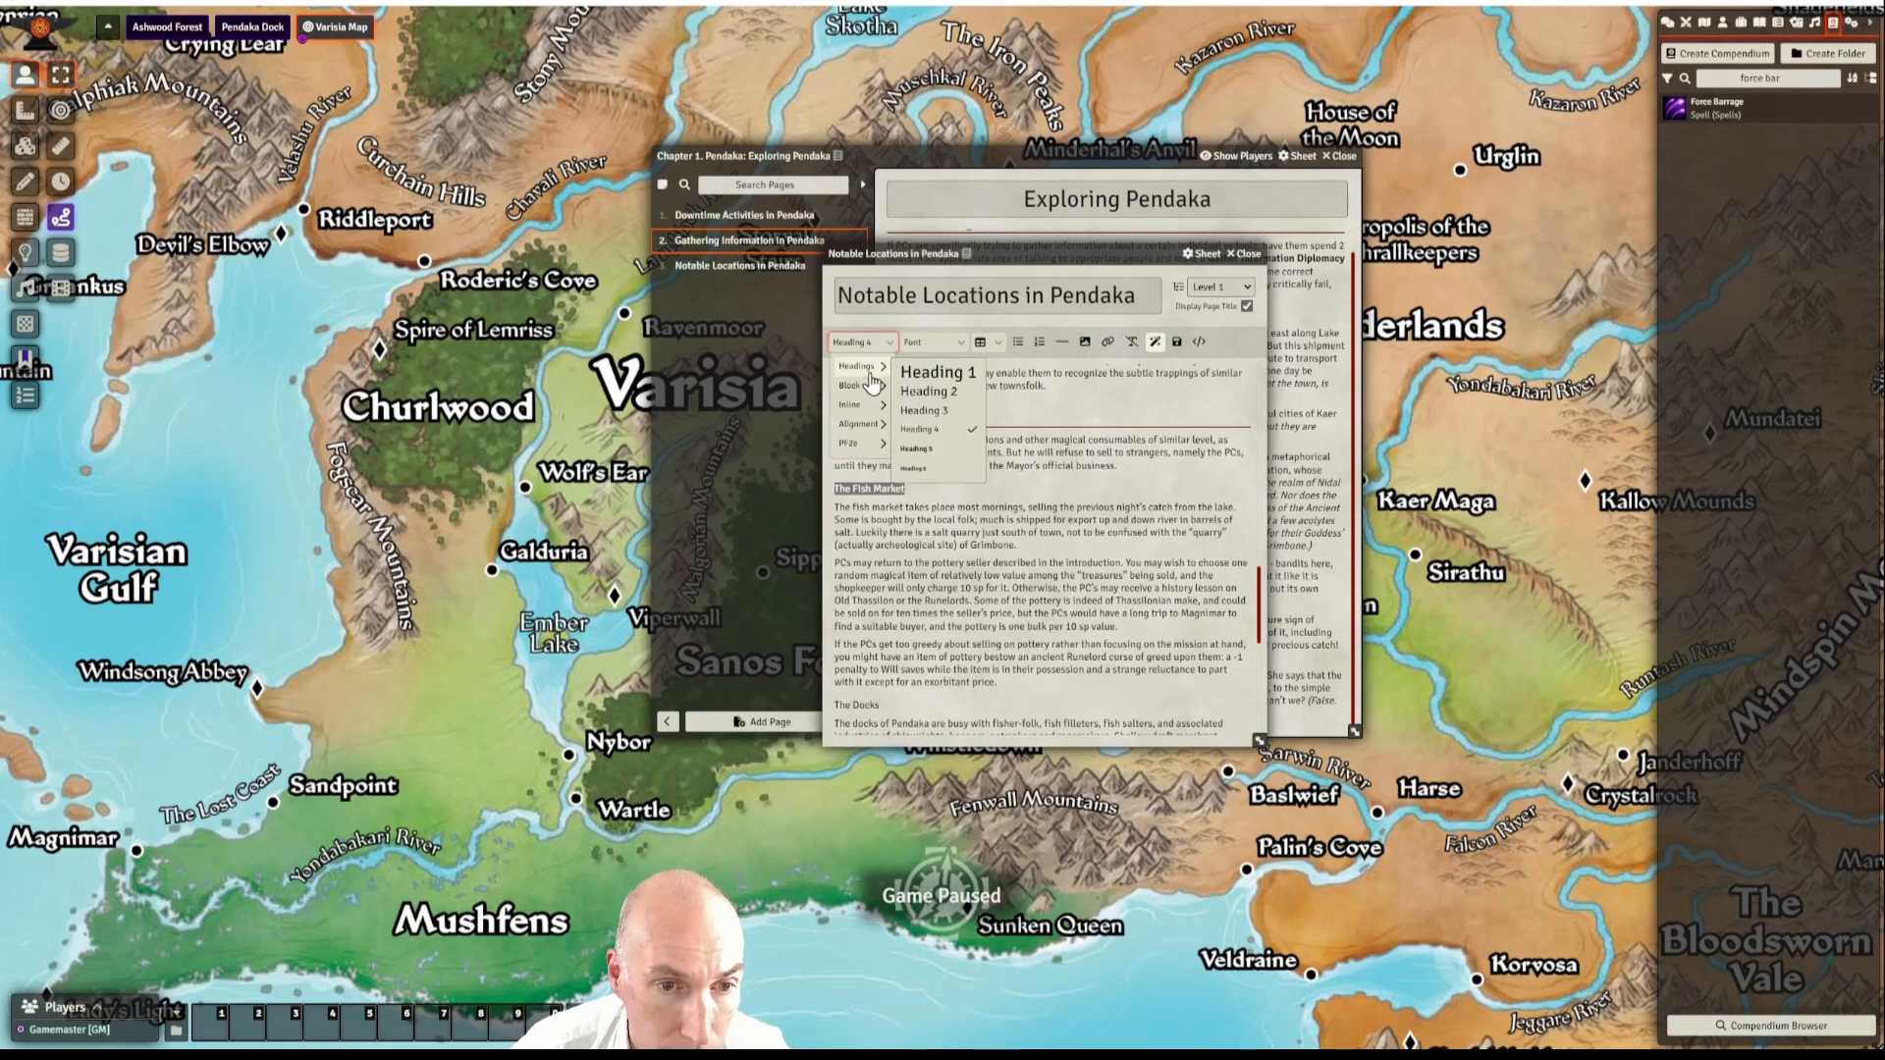
pyautogui.click(928, 388)
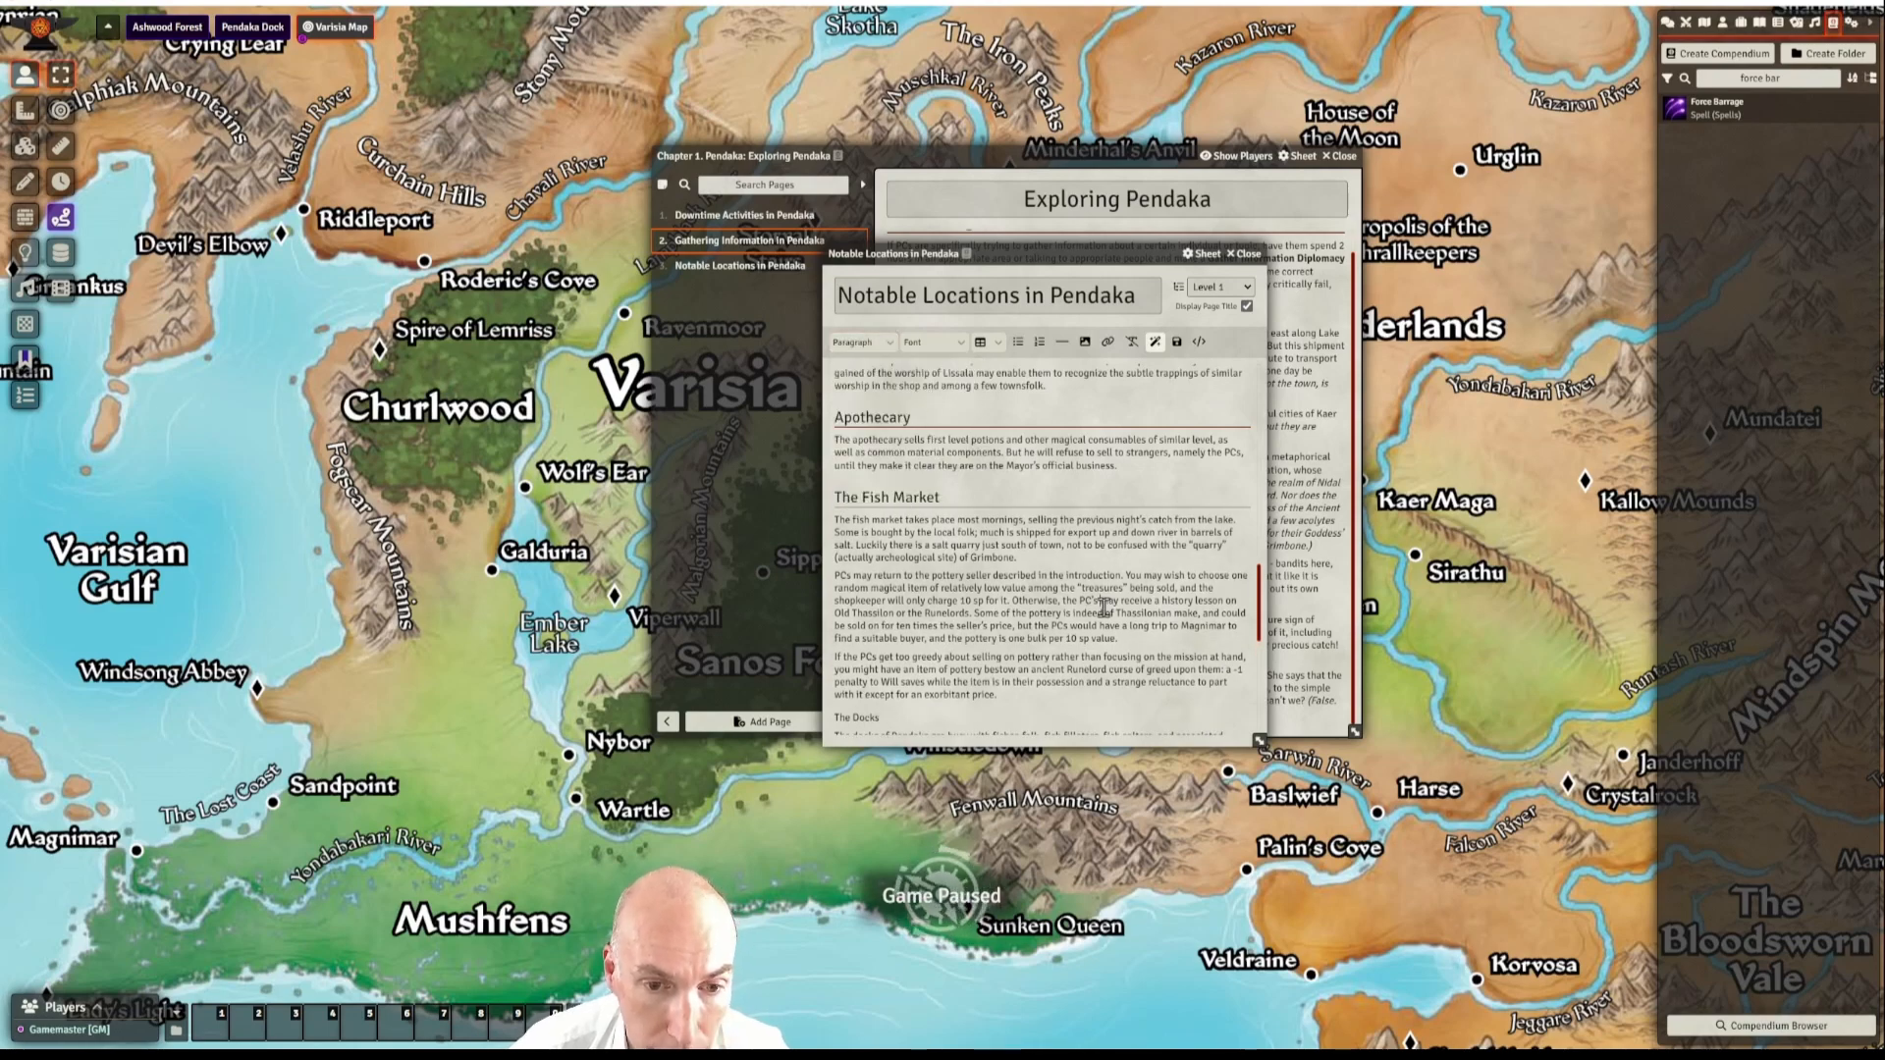
pyautogui.scroll(-2, 1104, 607)
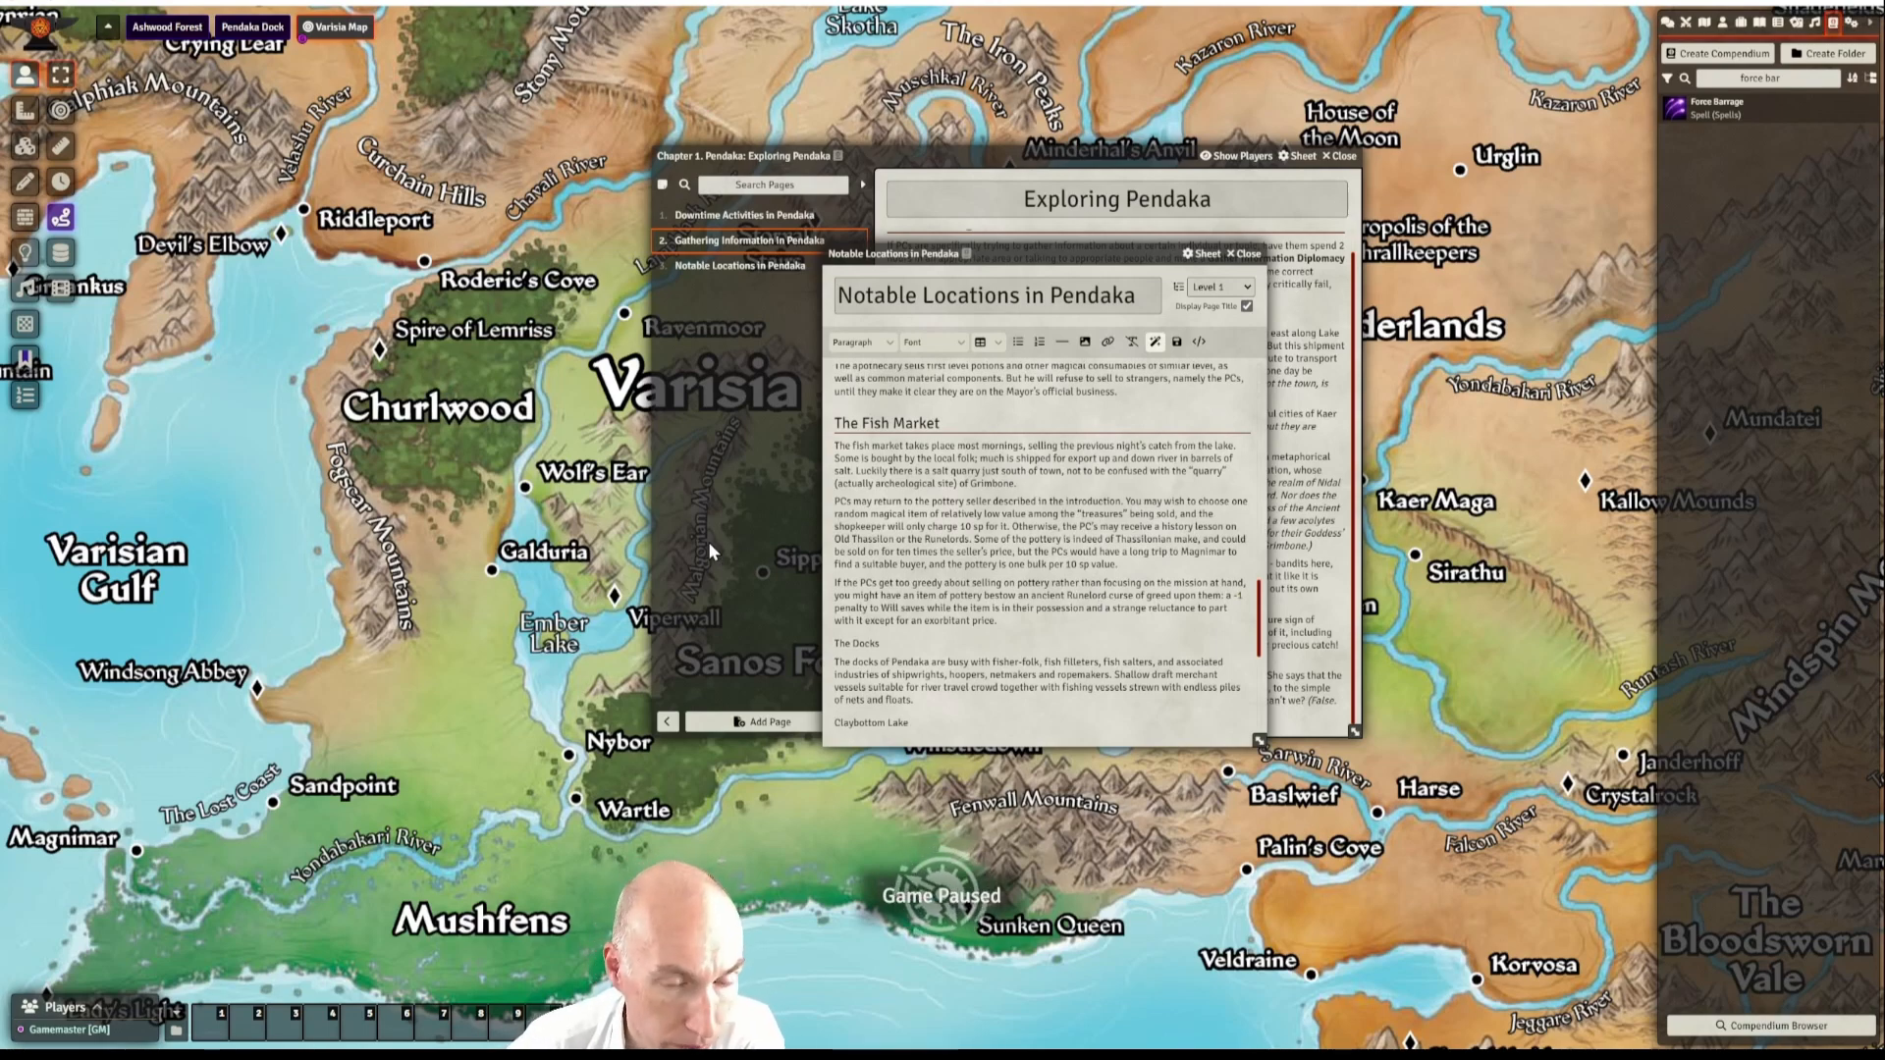
# - Examine the Varisia map around Ashwood and the lakes and rivers near Pendaka
pyautogui.moveTo(566, 510); pyautogui.dragTo(153, 550)
pyautogui.press('Right')
pyautogui.press('Down')
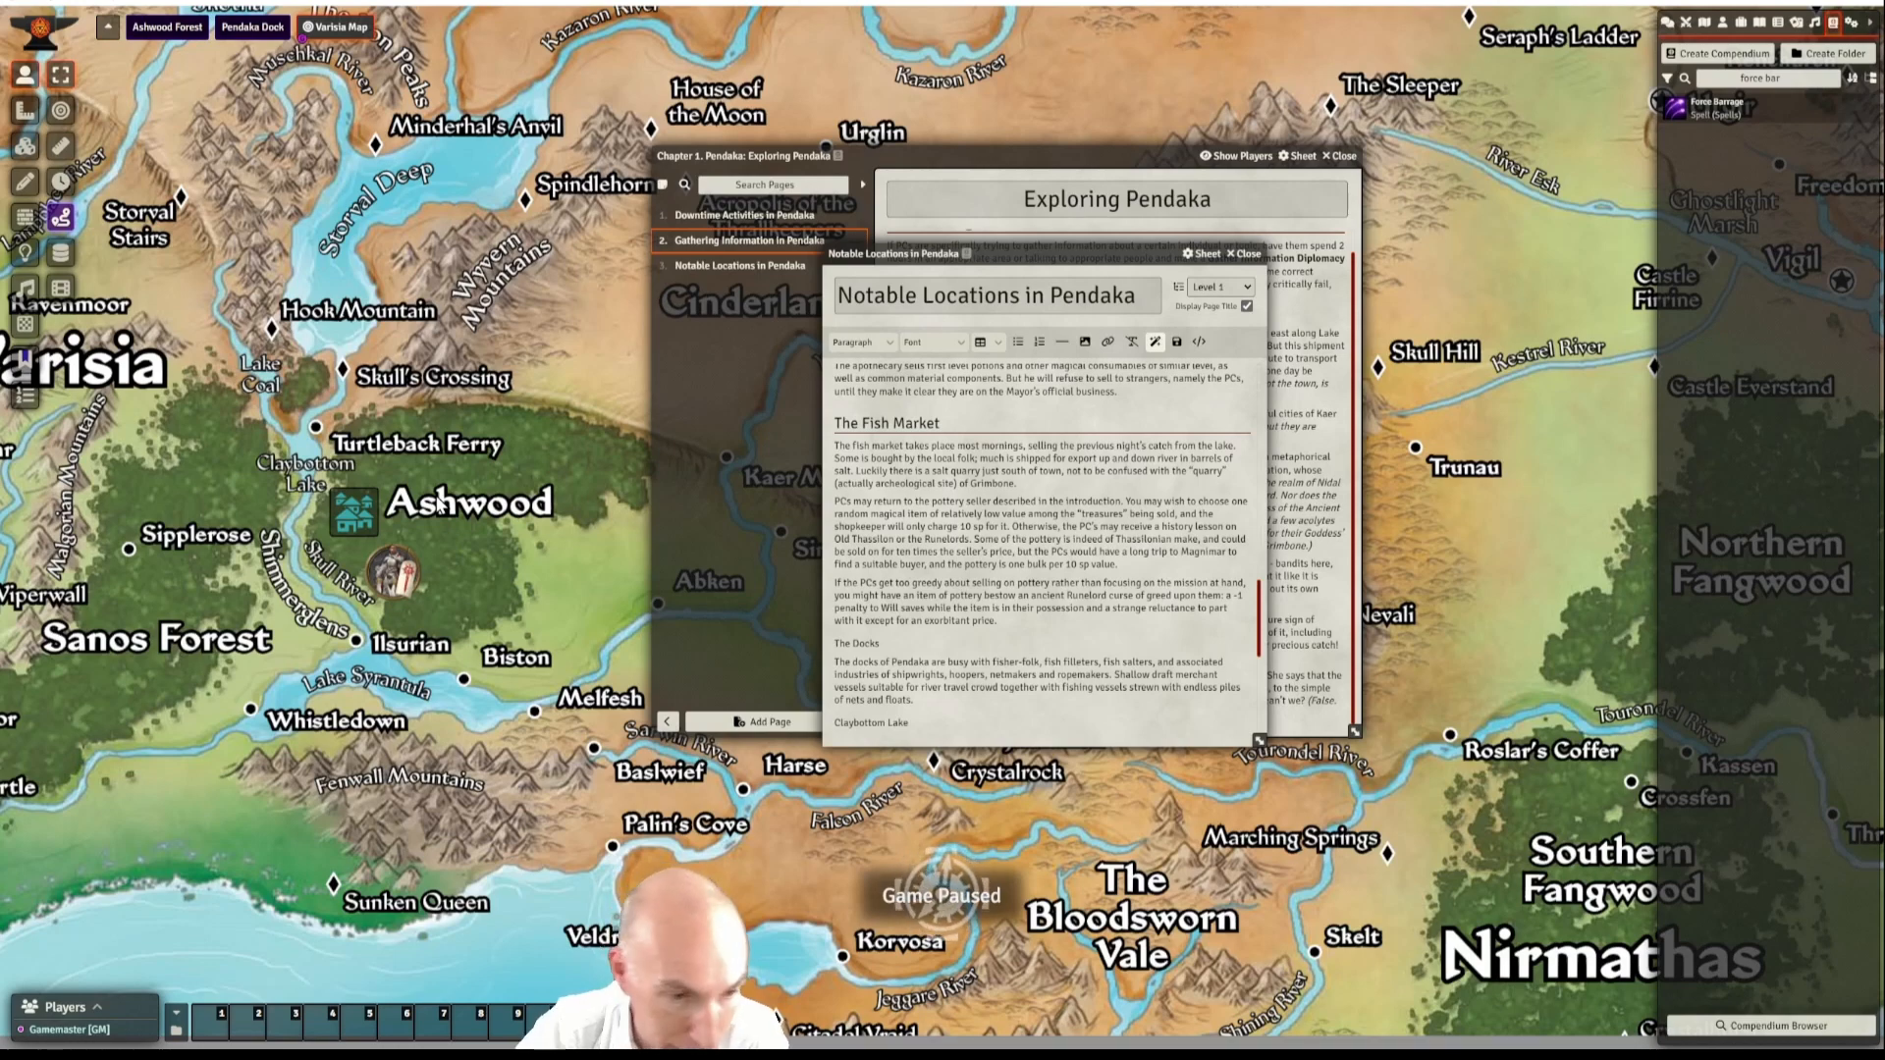
pyautogui.moveTo(405, 713); pyautogui.dragTo(537, 732)
pyautogui.scroll(-3, 543, 795)
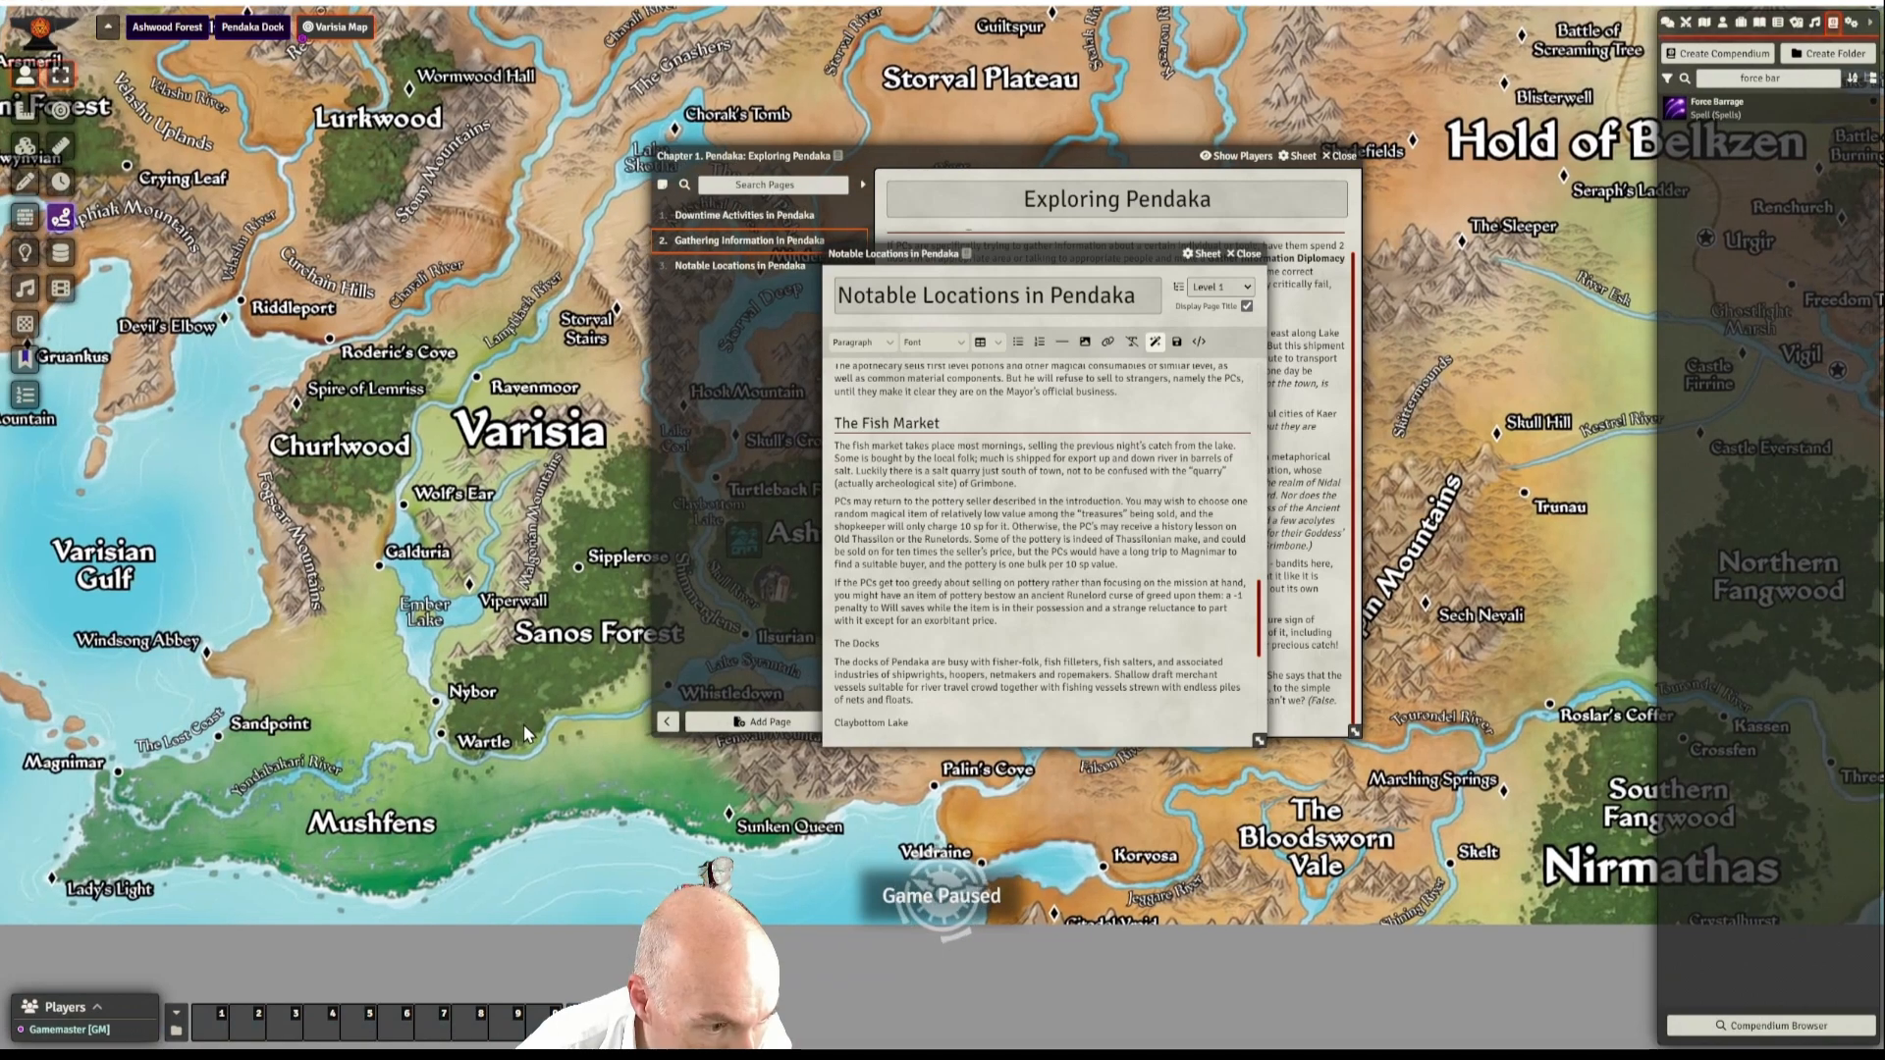
pyautogui.scroll(-1, 515, 722)
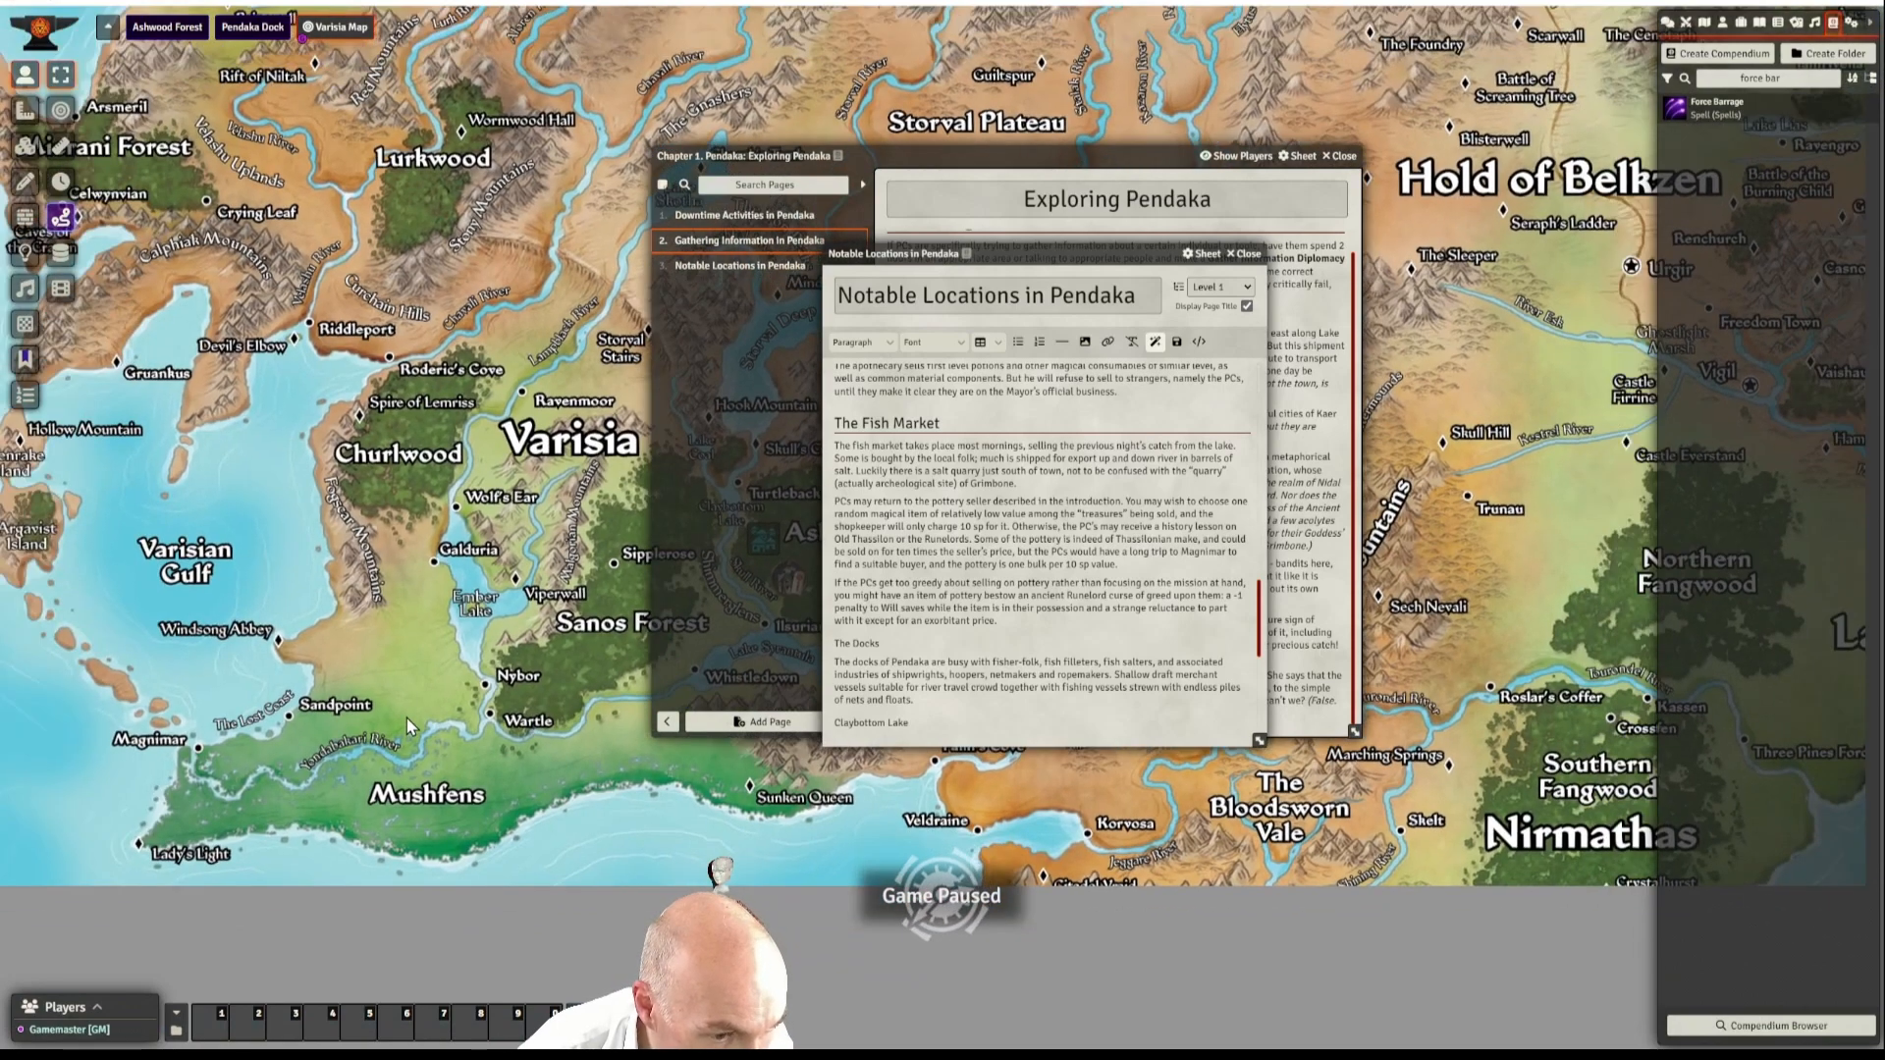
pyautogui.press('Right')
pyautogui.press('Right')
pyautogui.press('Right')
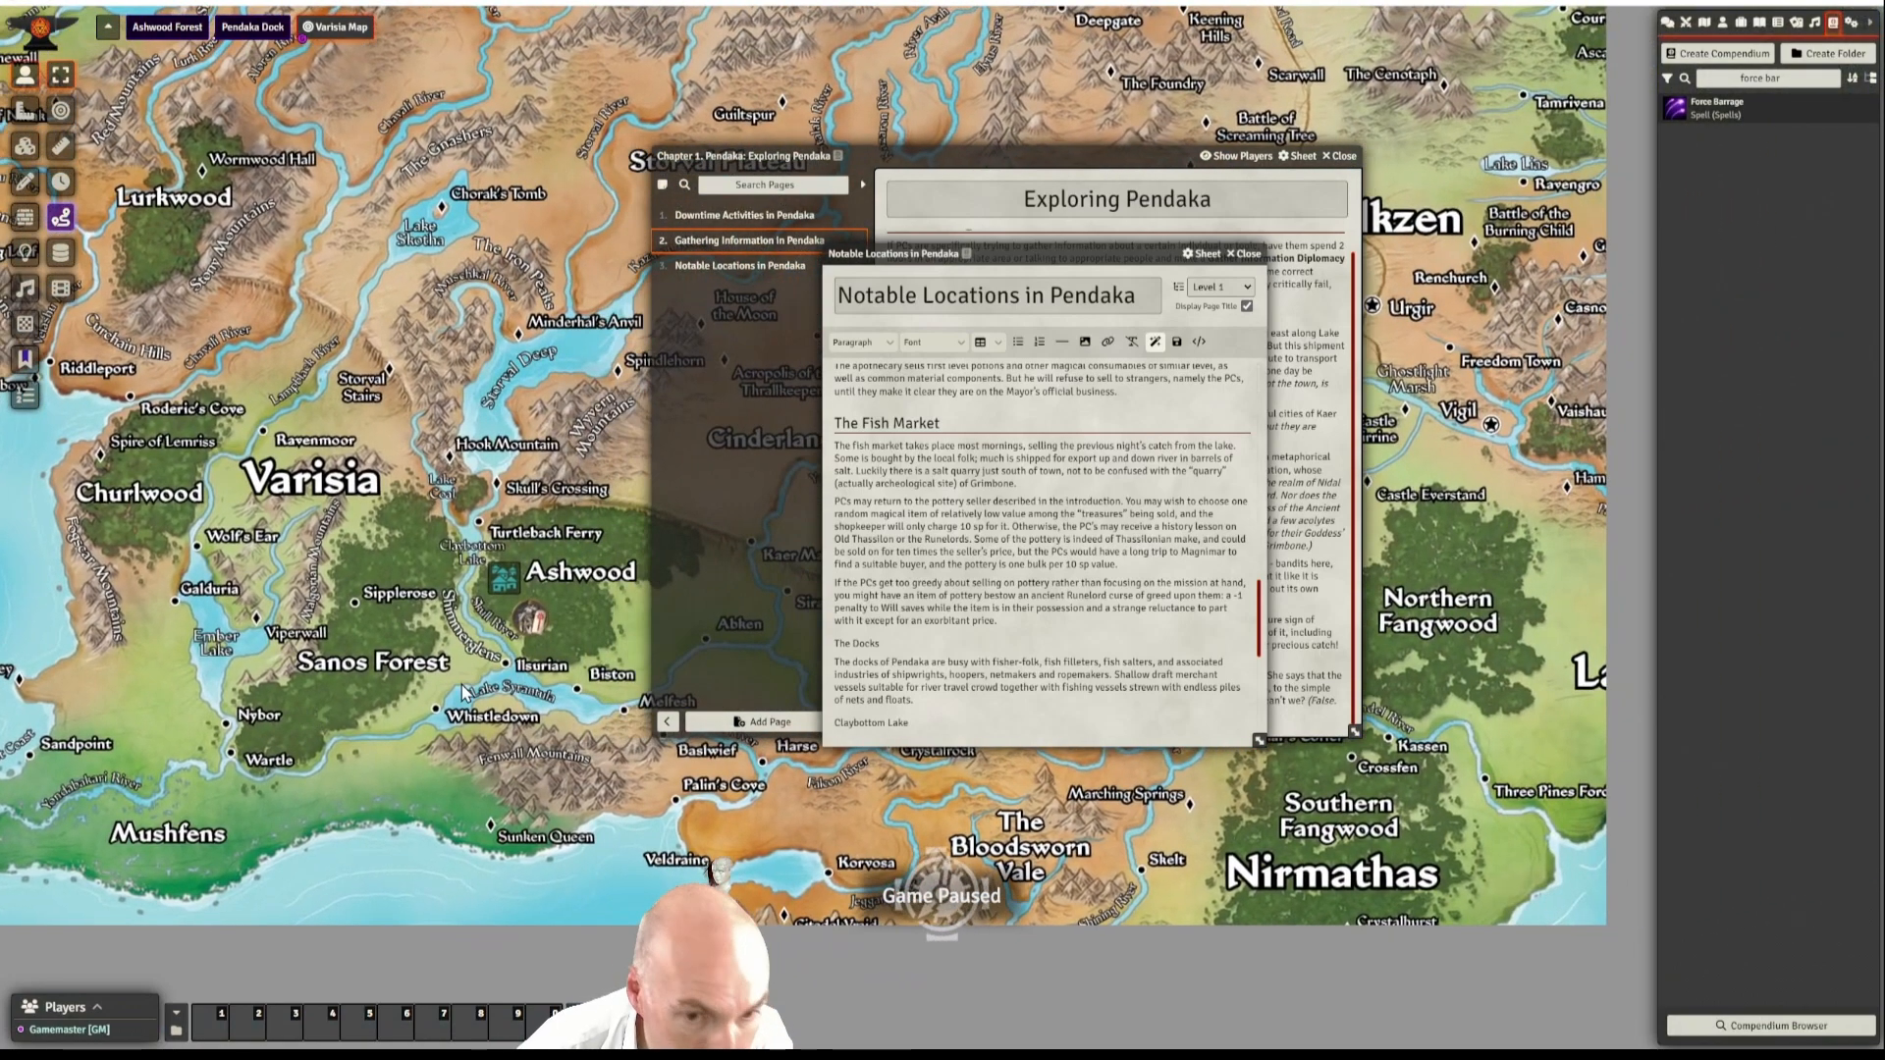
# - Format The Docks title on the Notable Locations in Pendaka page as Heading 2
pyautogui.scroll(4, 864, 643)
pyautogui.scroll(-10, 864, 643)
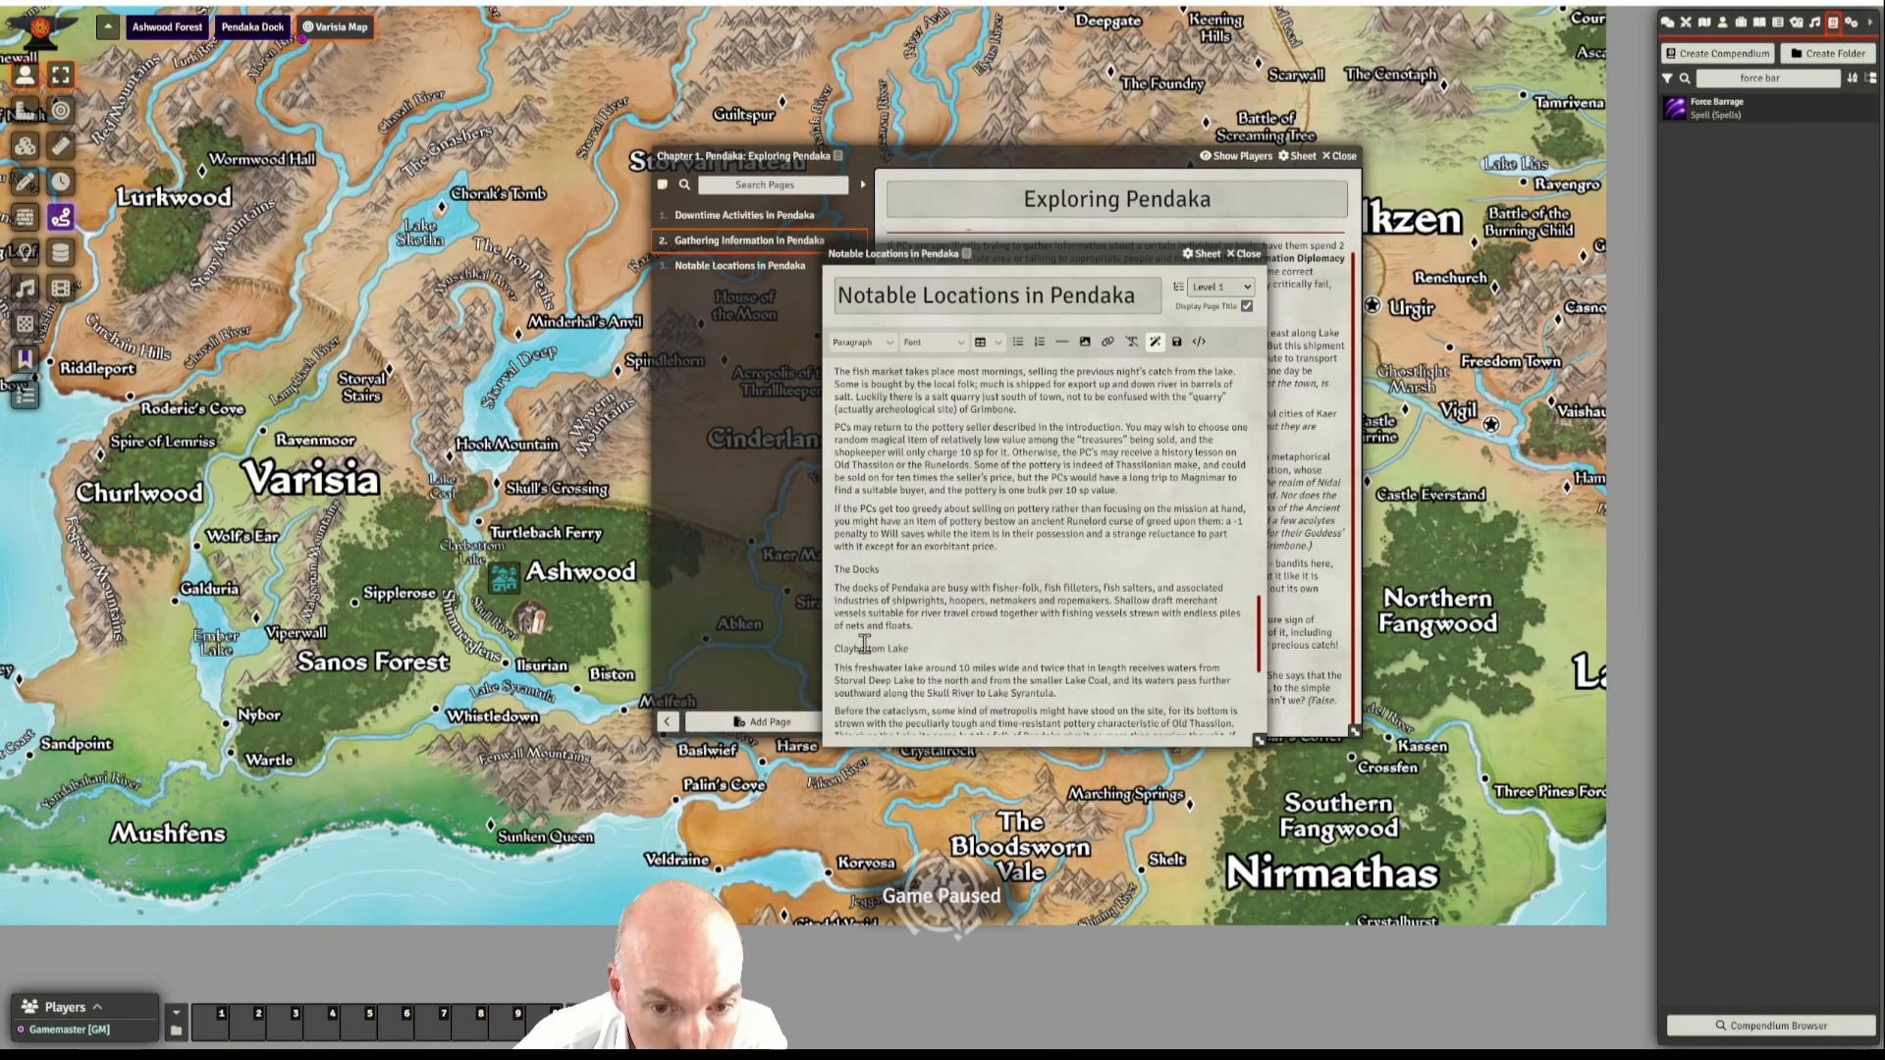
pyautogui.scroll(2, 996, 589)
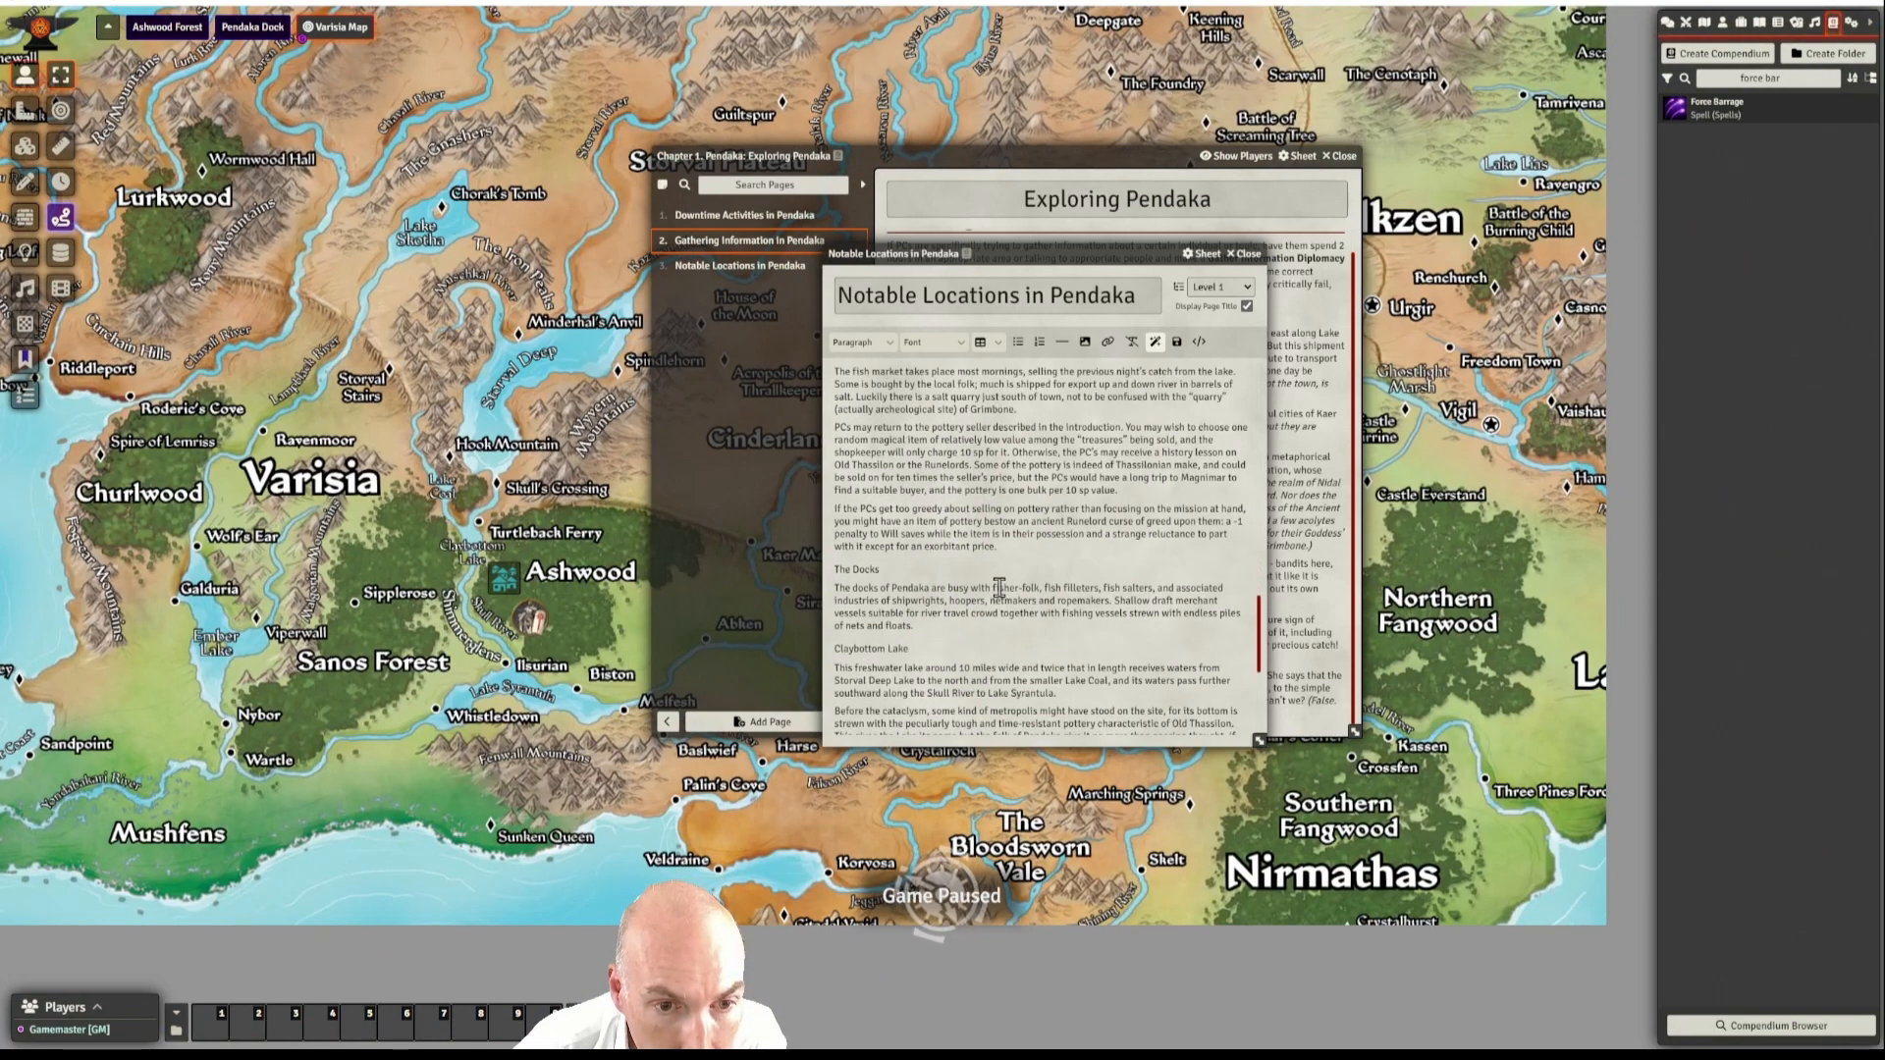
pyautogui.scroll(2, 1011, 577)
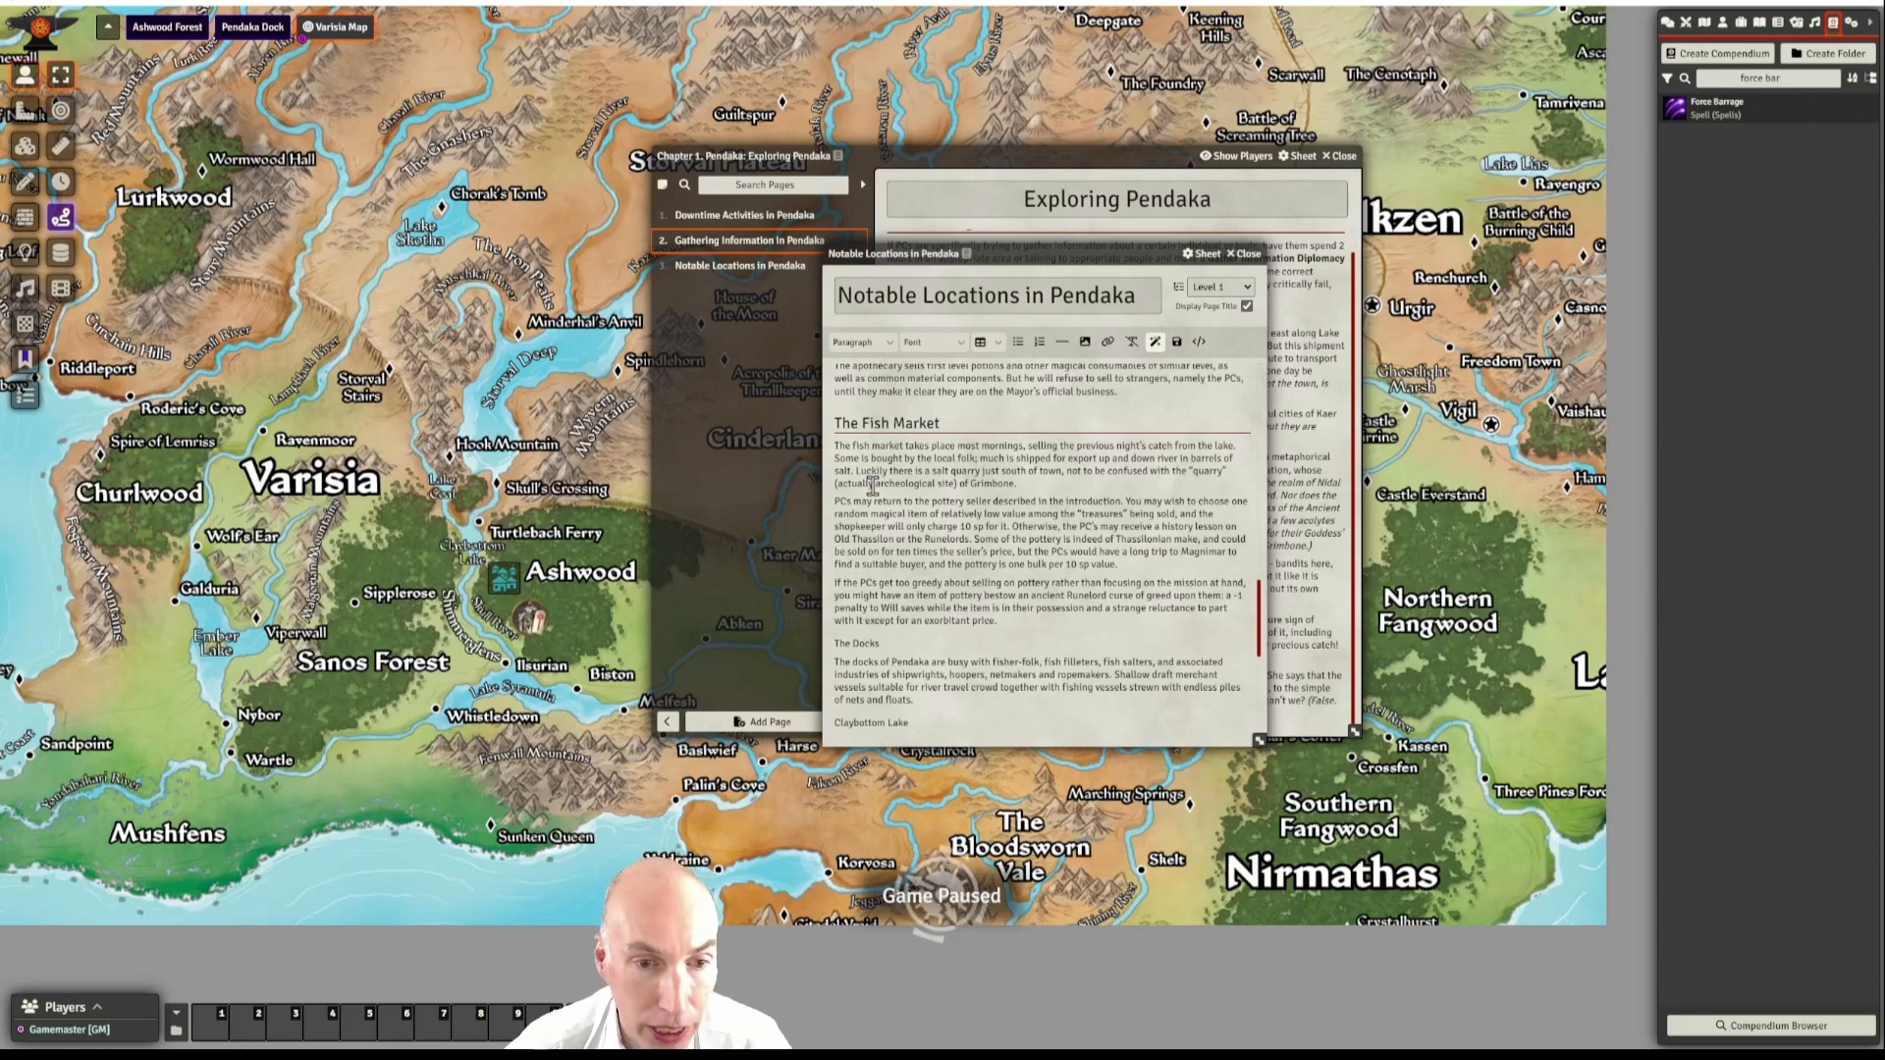
pyautogui.scroll(-3, 1018, 530)
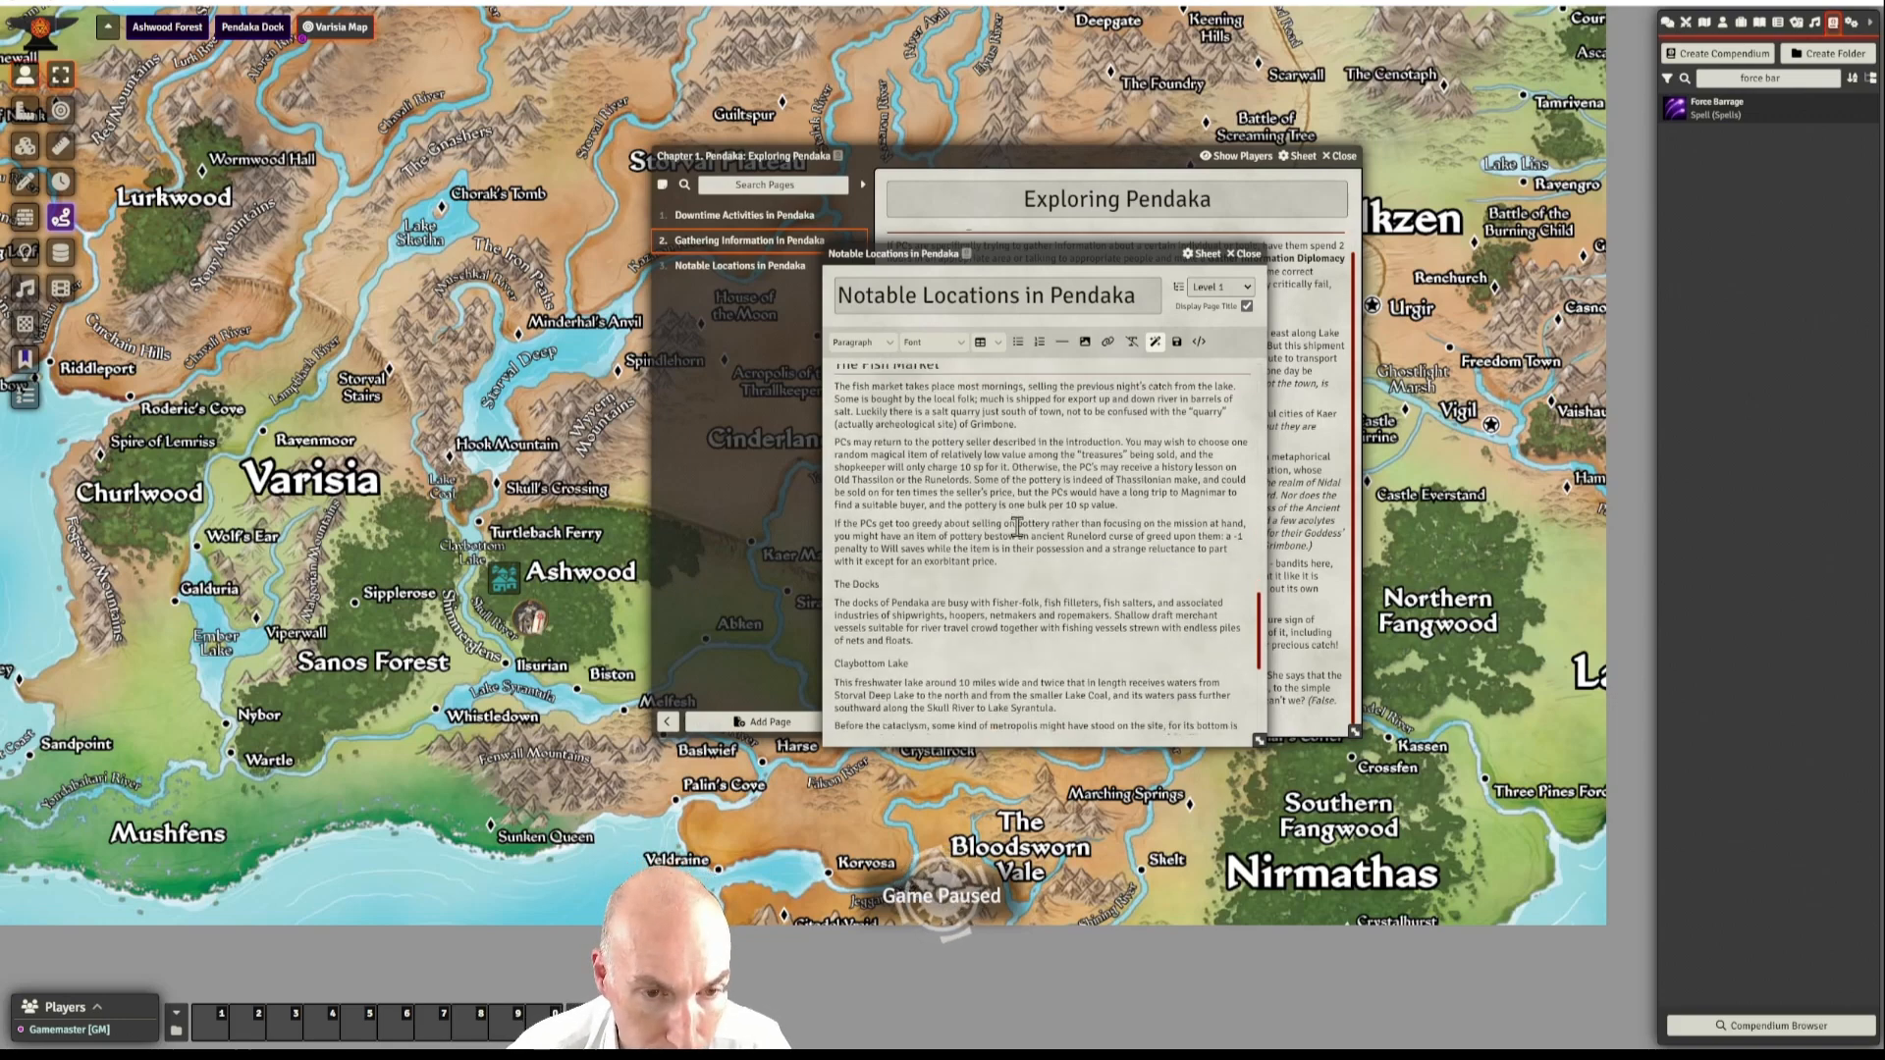
pyautogui.click(860, 496)
pyautogui.tripleClick(860, 496)
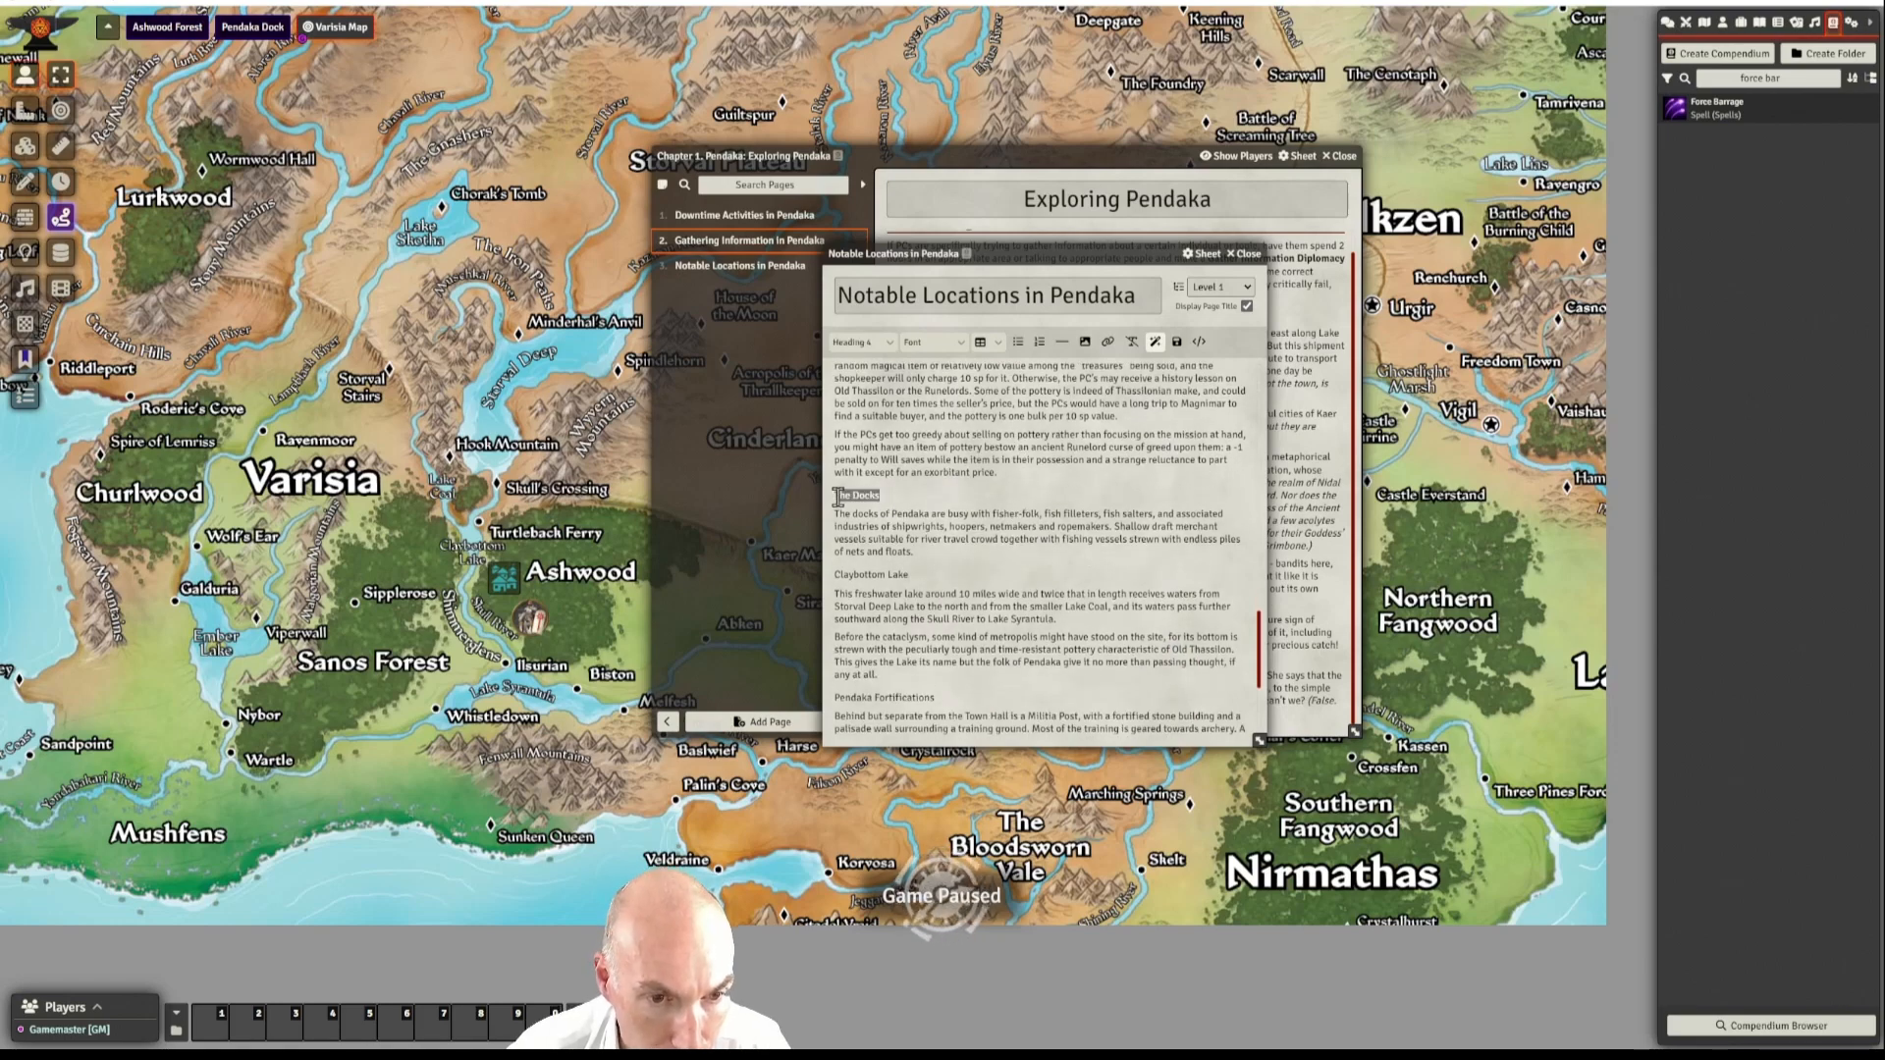
pyautogui.click(864, 342)
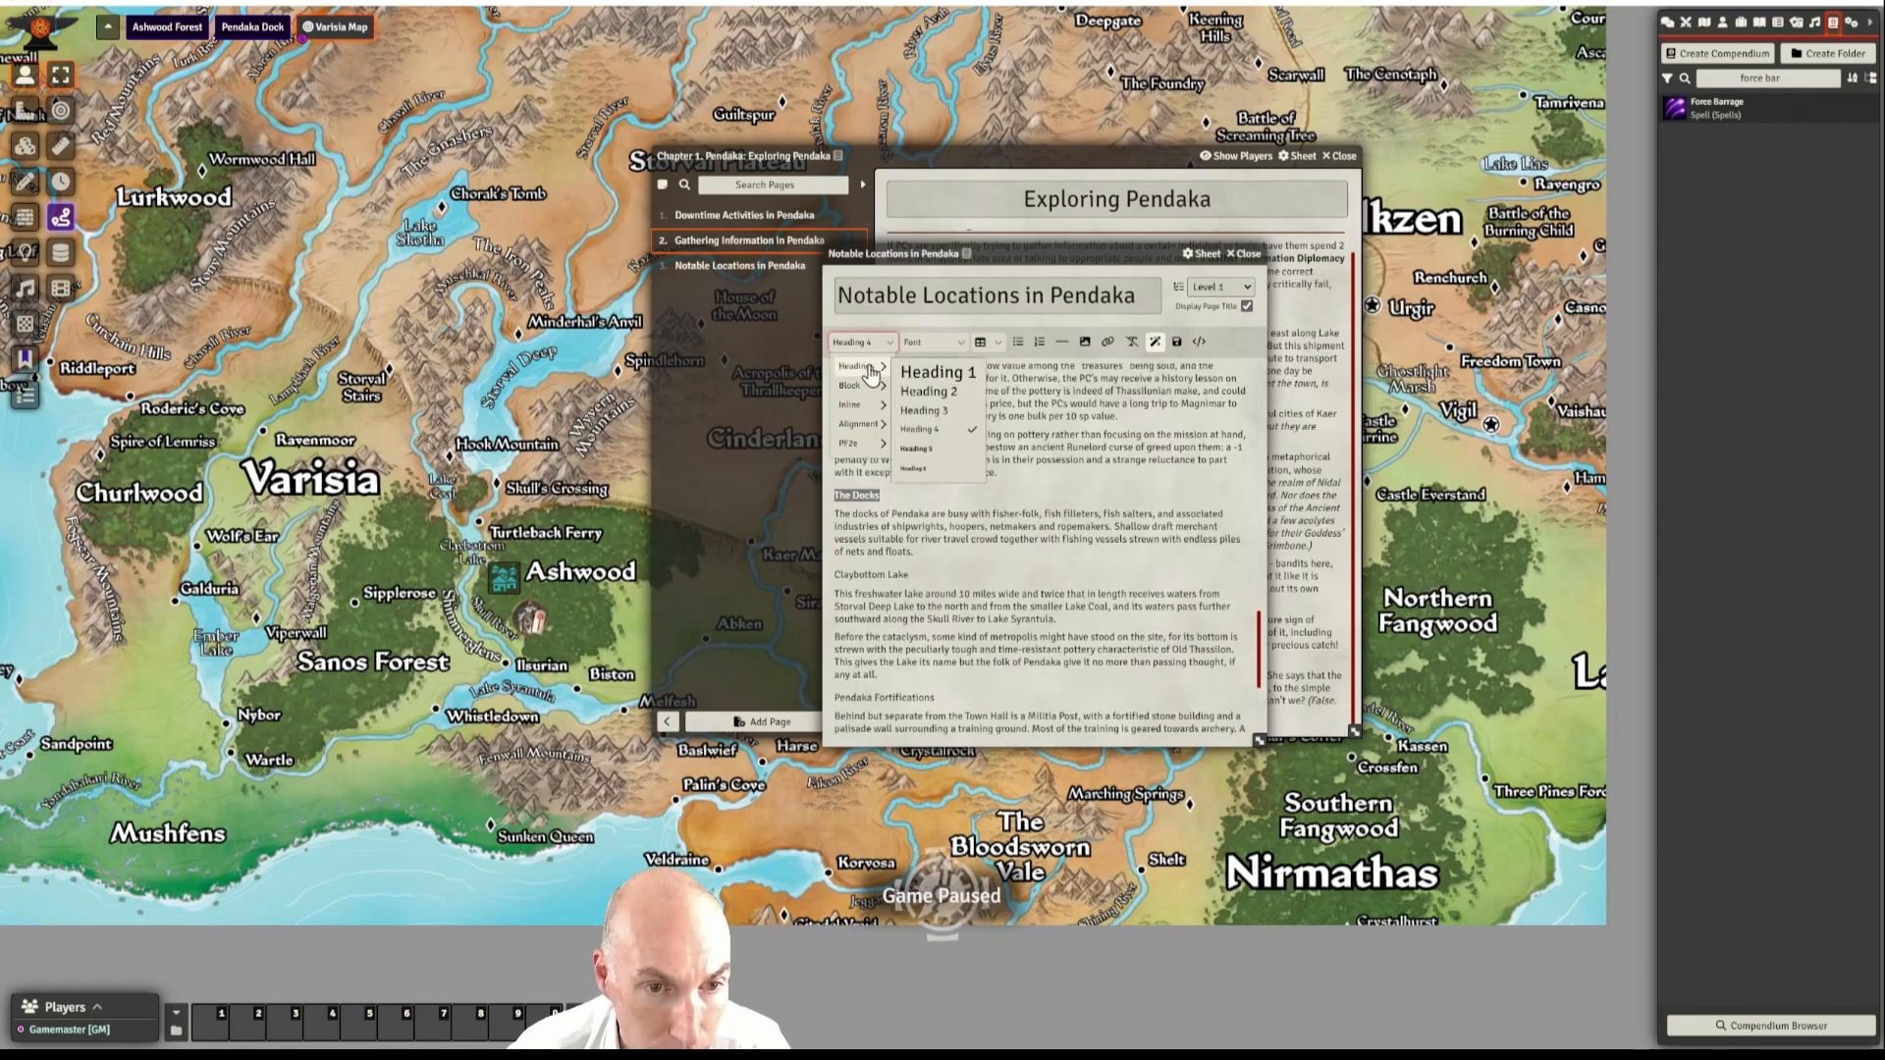
pyautogui.click(927, 388)
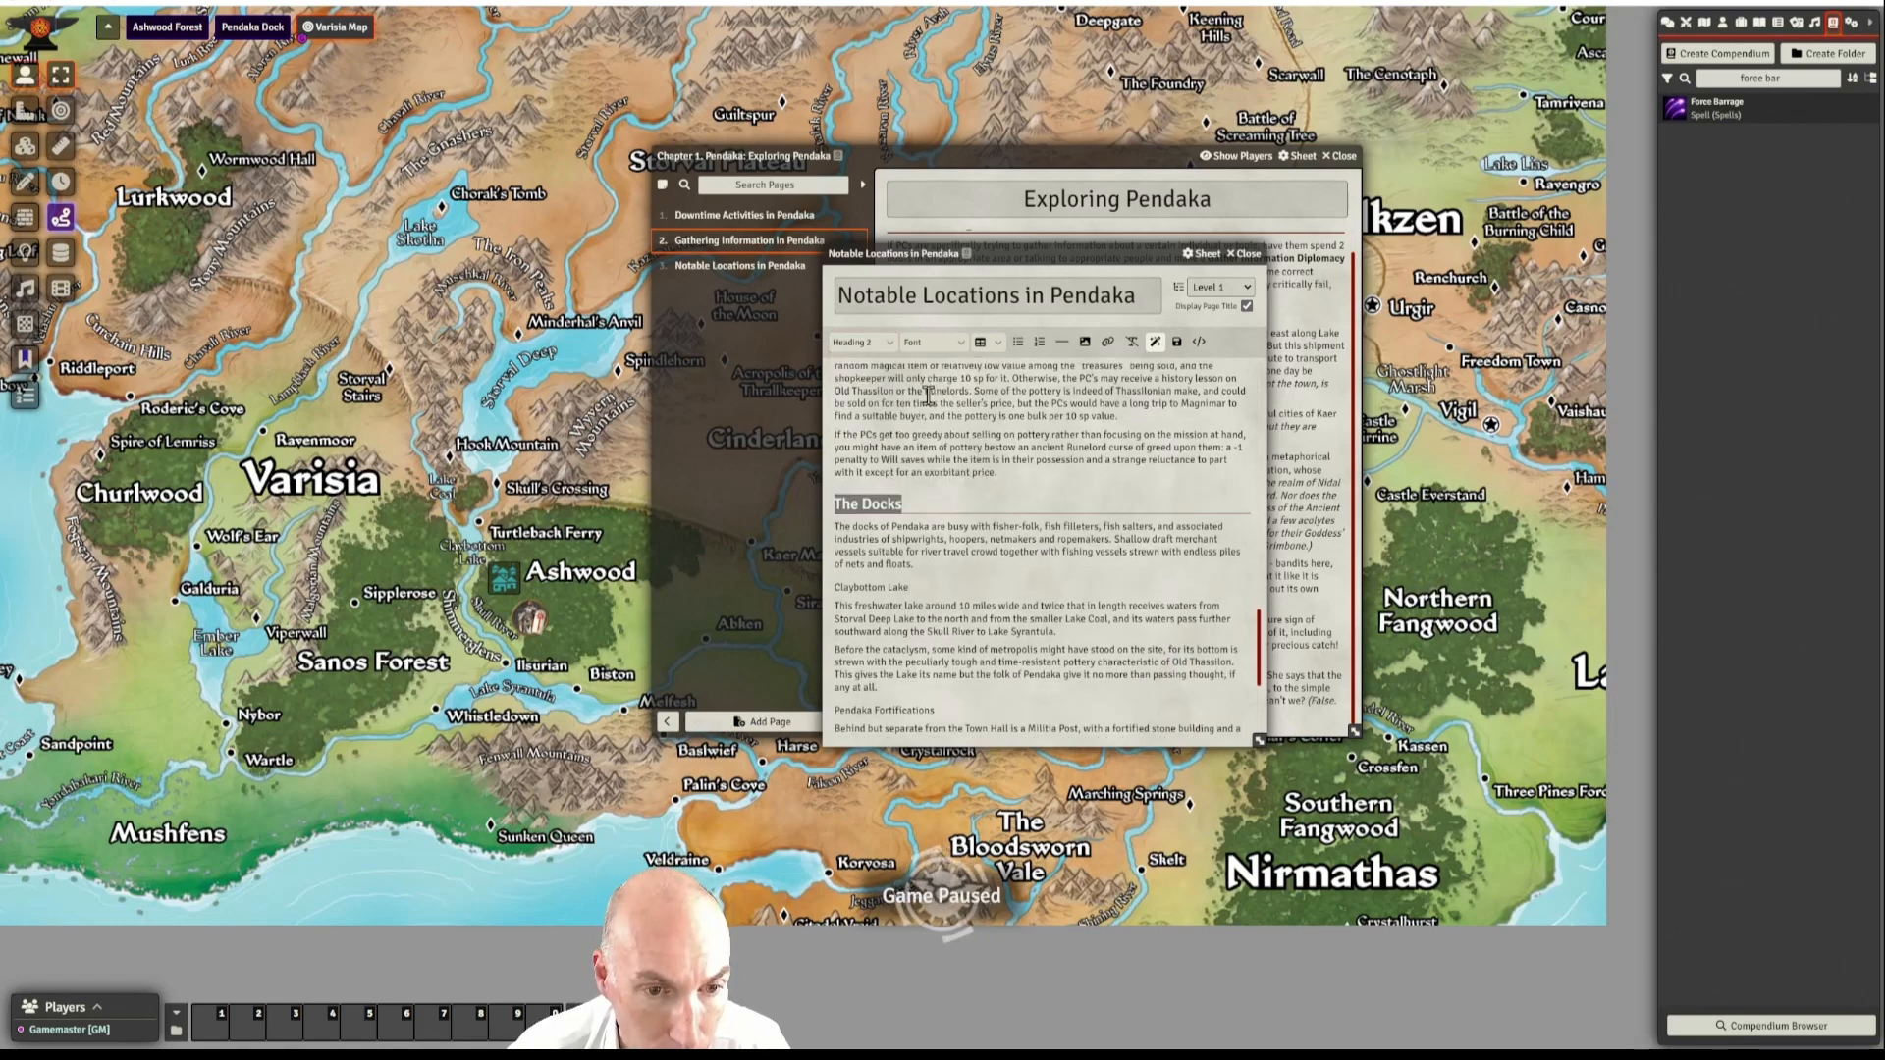
pyautogui.click(1021, 555)
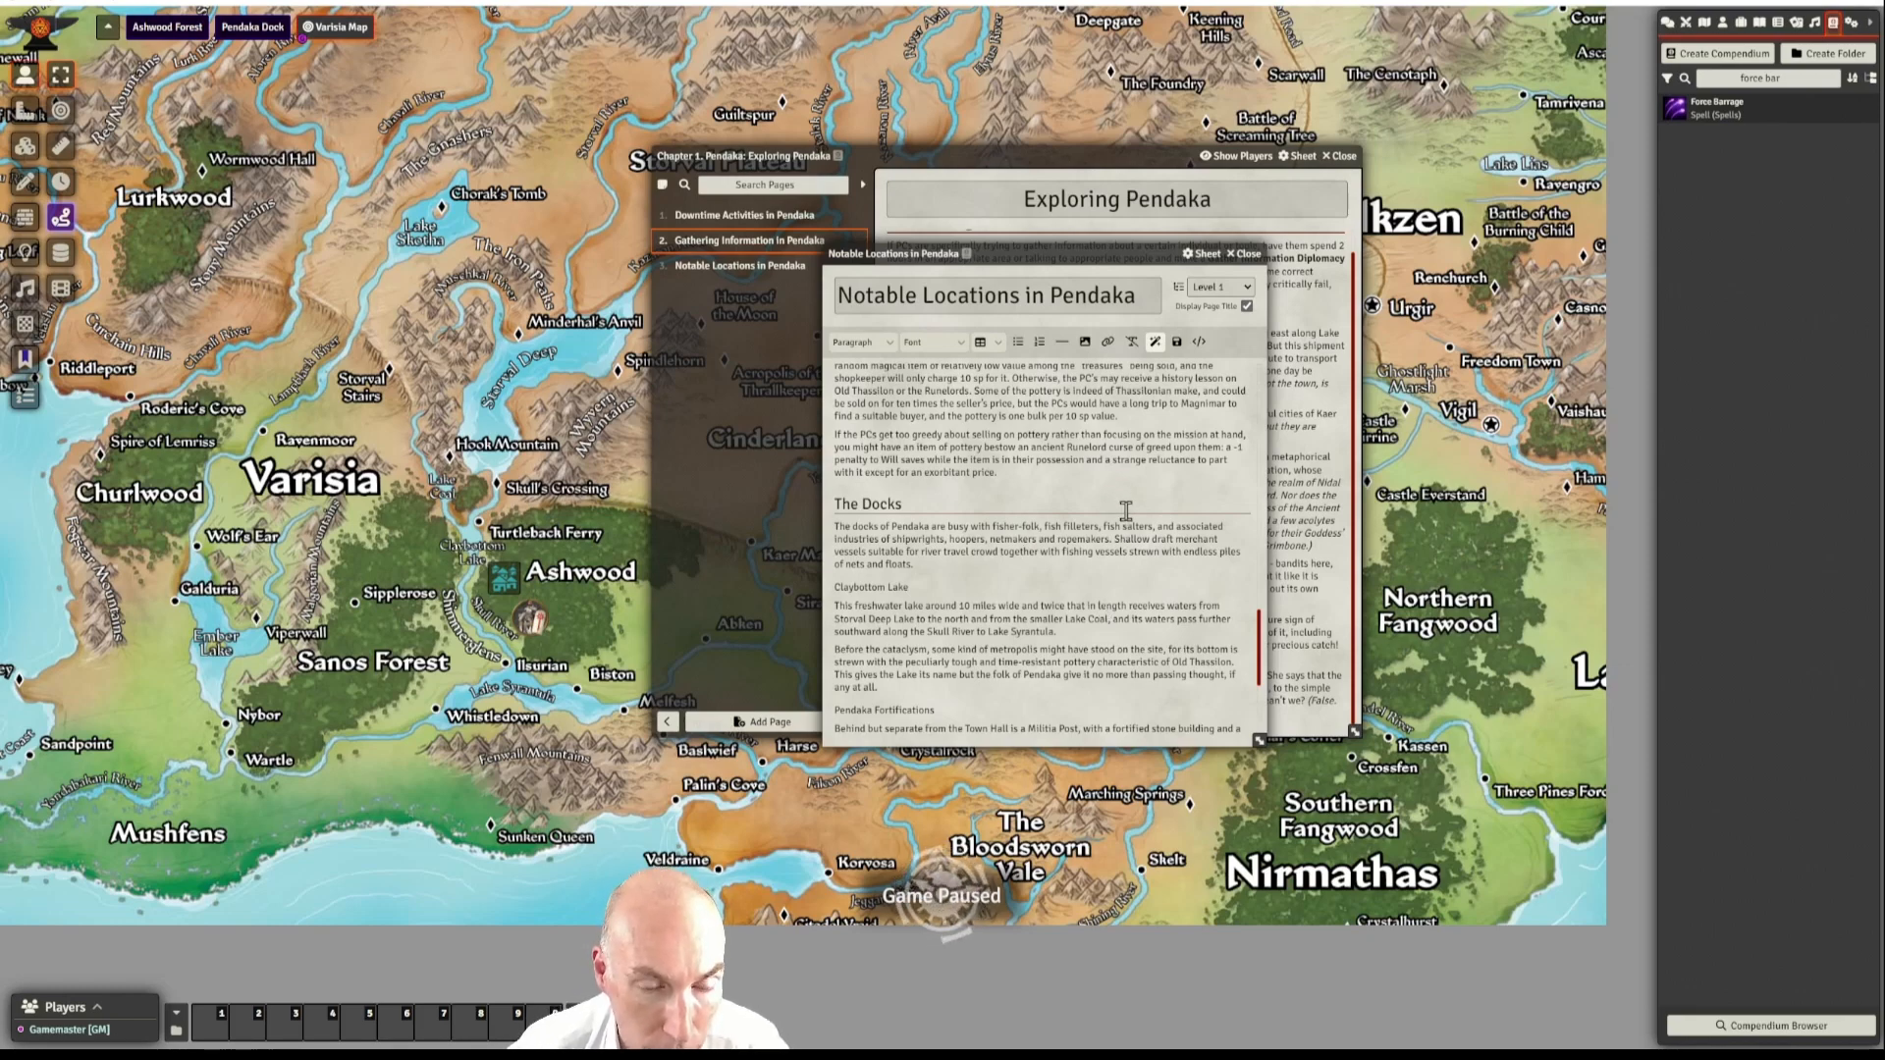
# - Format the Claybottom Lake title as Heading 2
pyautogui.scroll(-3, 1126, 511)
pyautogui.moveTo(912, 439); pyautogui.dragTo(837, 439)
pyautogui.click(860, 341)
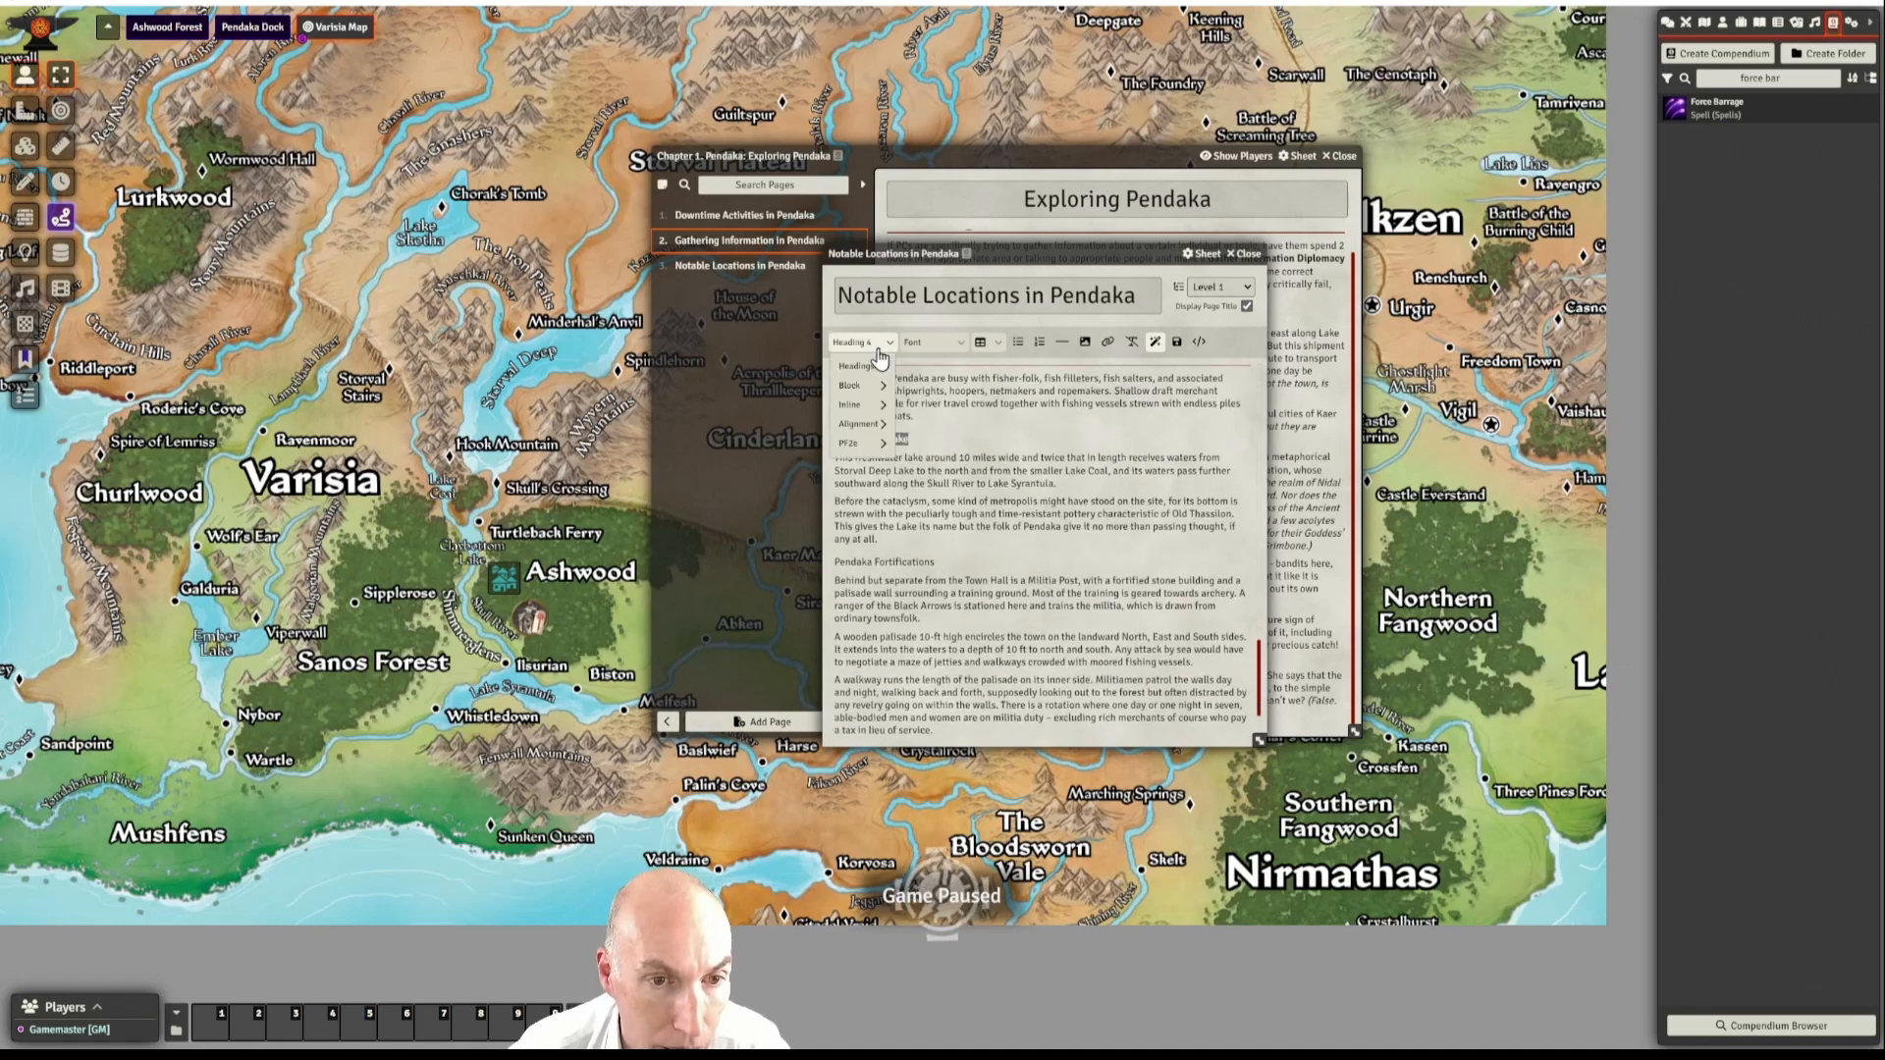
pyautogui.moveTo(873, 374)
pyautogui.click(924, 392)
pyautogui.click(1052, 528)
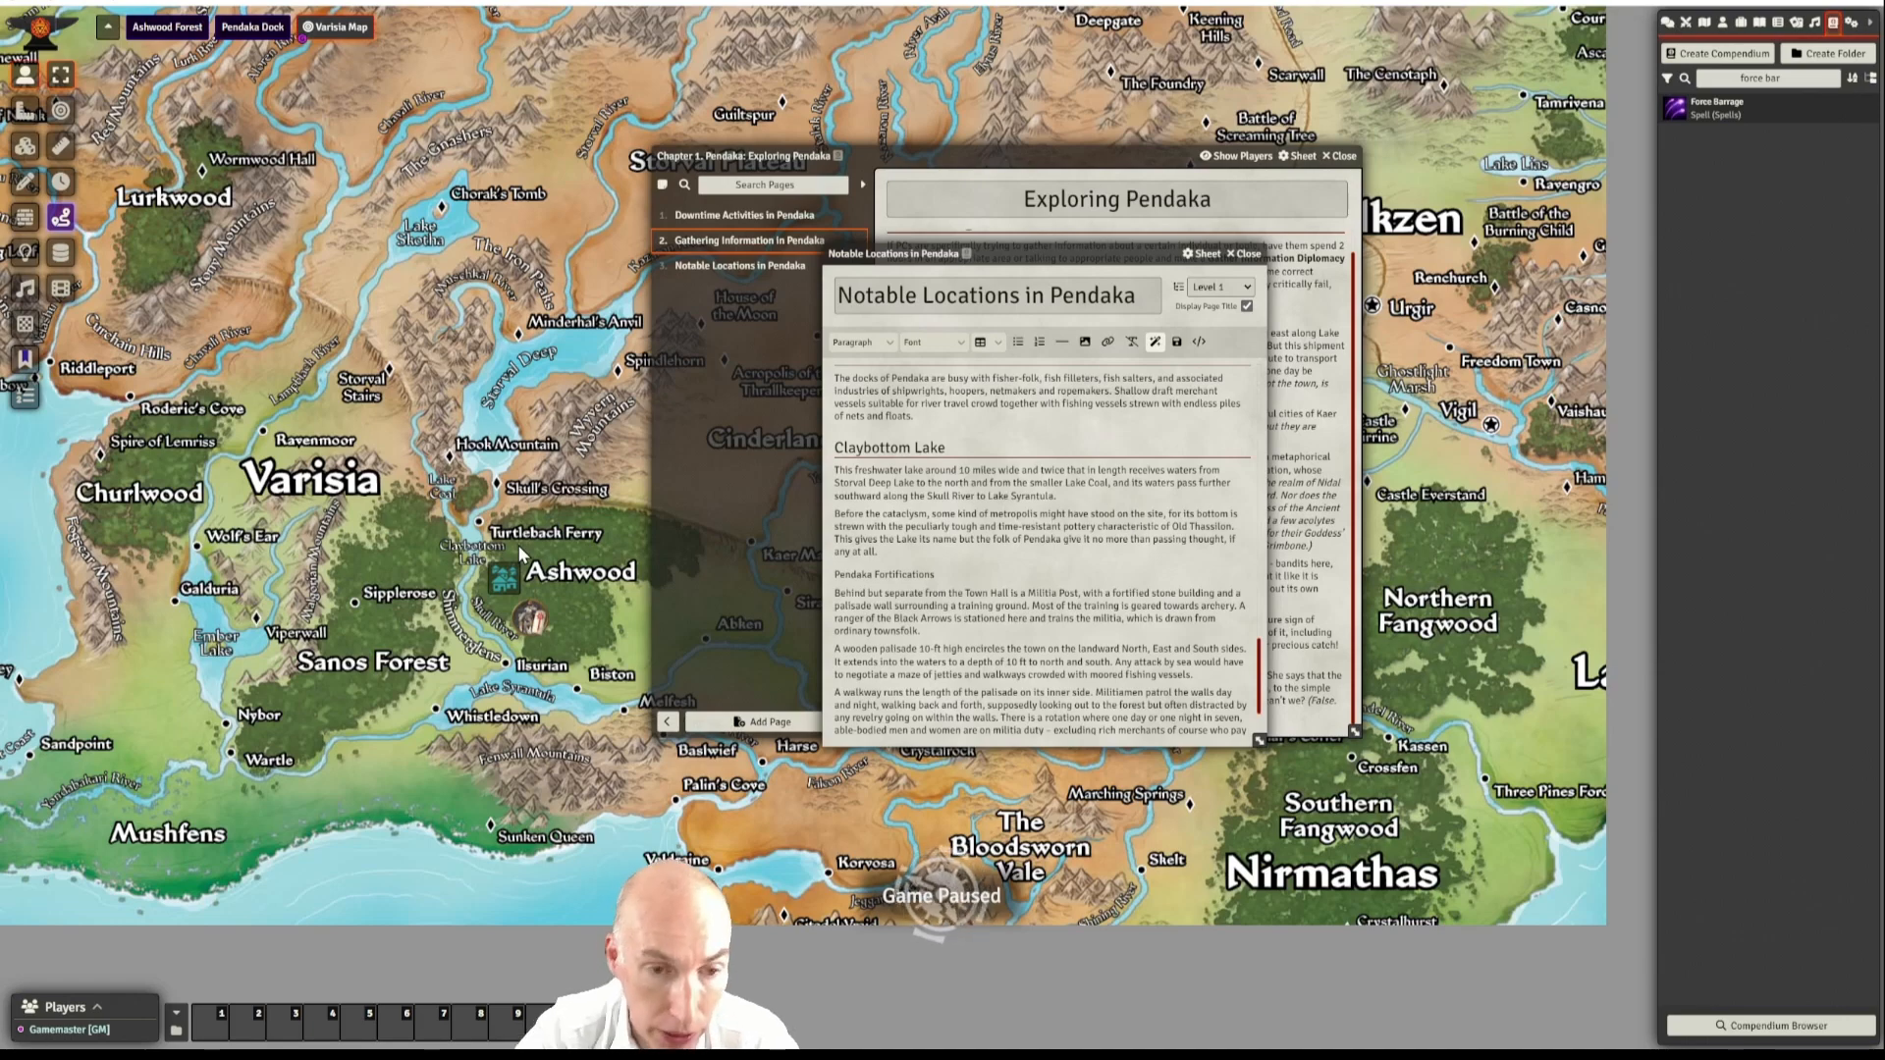
# - Format the Pendaka Fortifications title as Heading 2
pyautogui.scroll(-1, 518, 545)
pyautogui.scroll(3, 923, 552)
pyautogui.scroll(-4, 923, 552)
pyautogui.moveTo(940, 501); pyautogui.dragTo(830, 503)
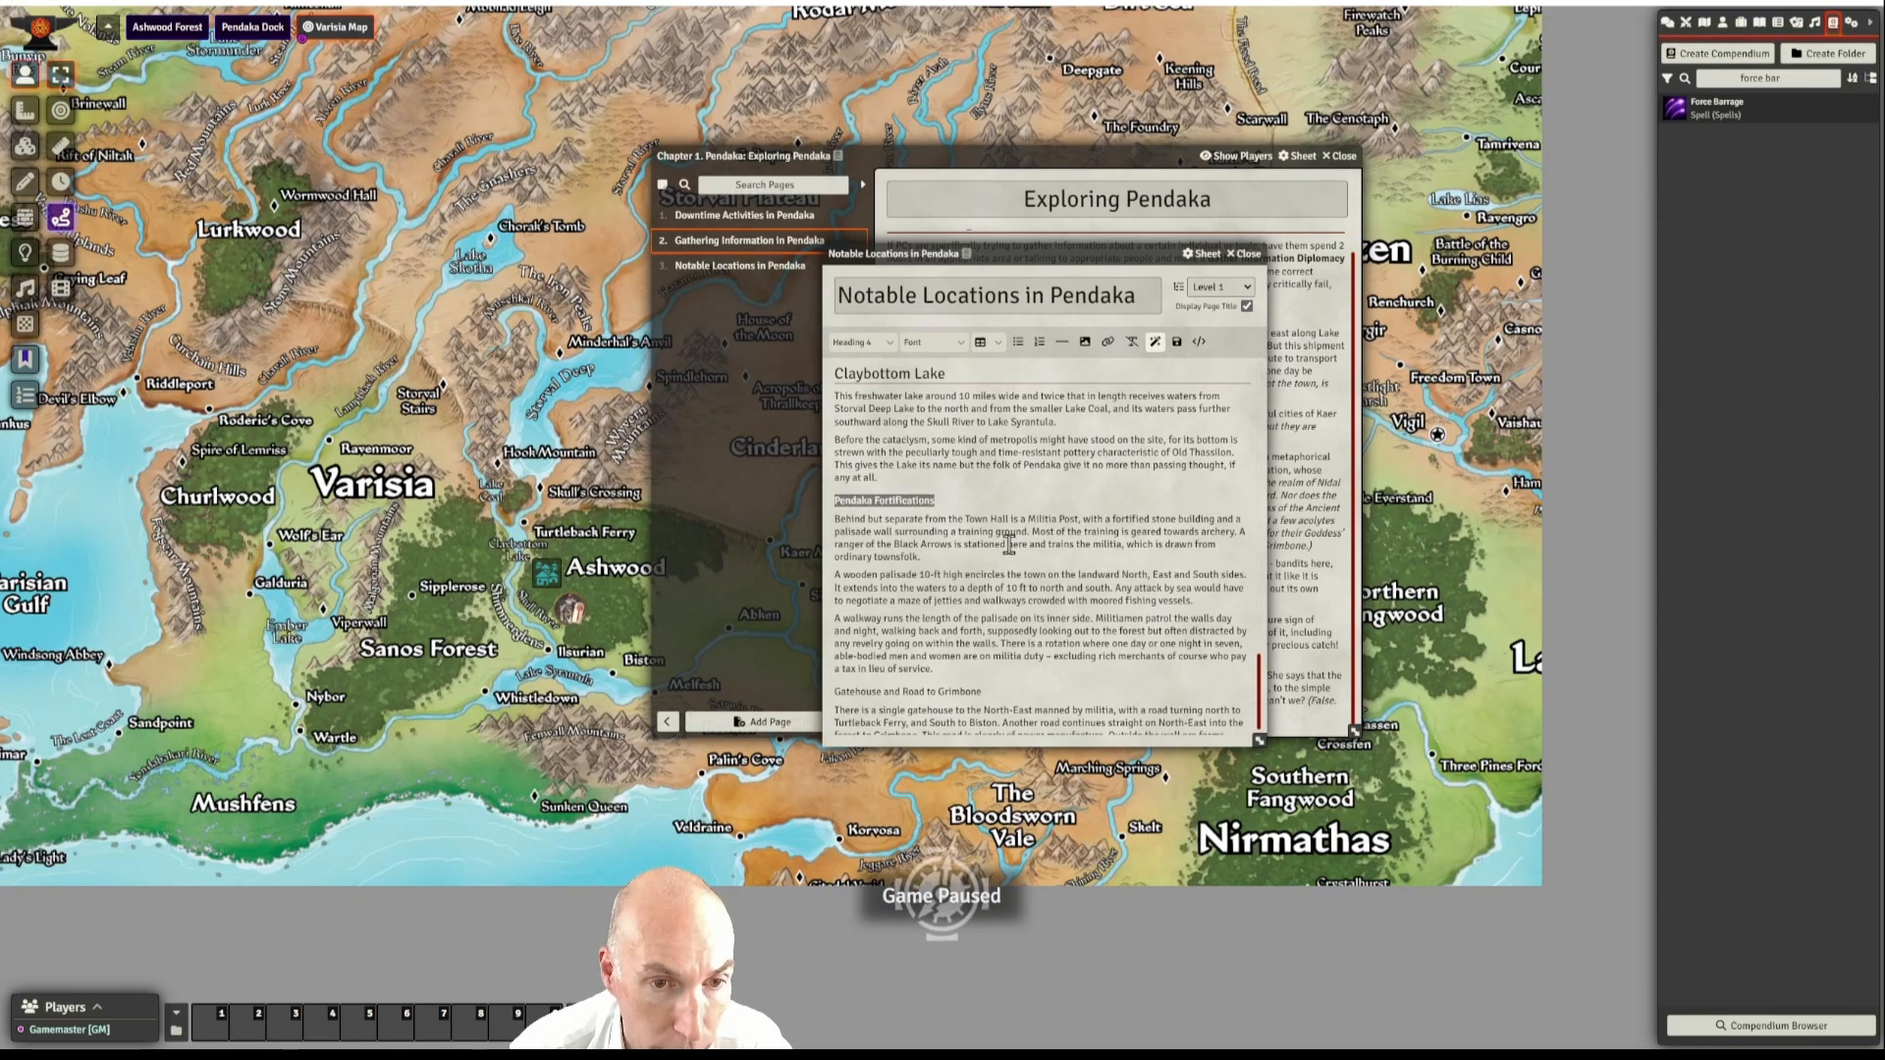
pyautogui.click(864, 343)
pyautogui.moveTo(872, 371)
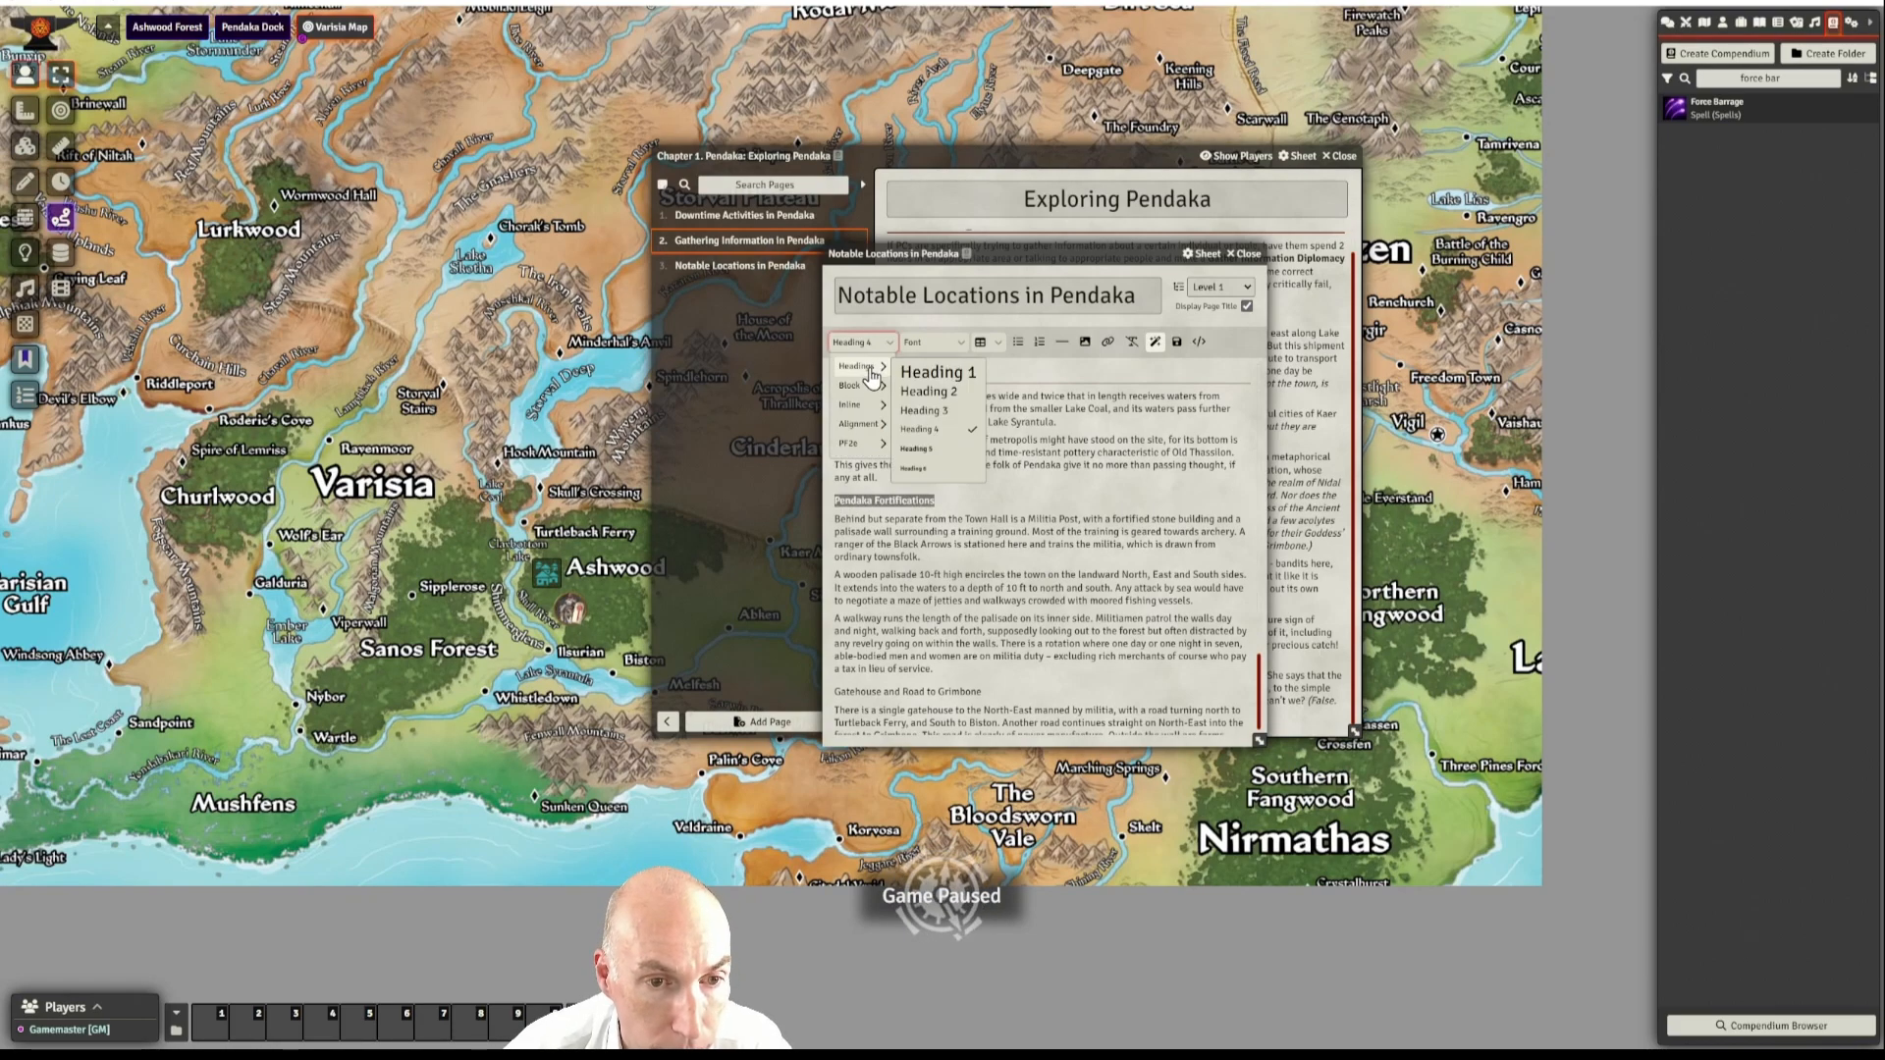
pyautogui.click(929, 391)
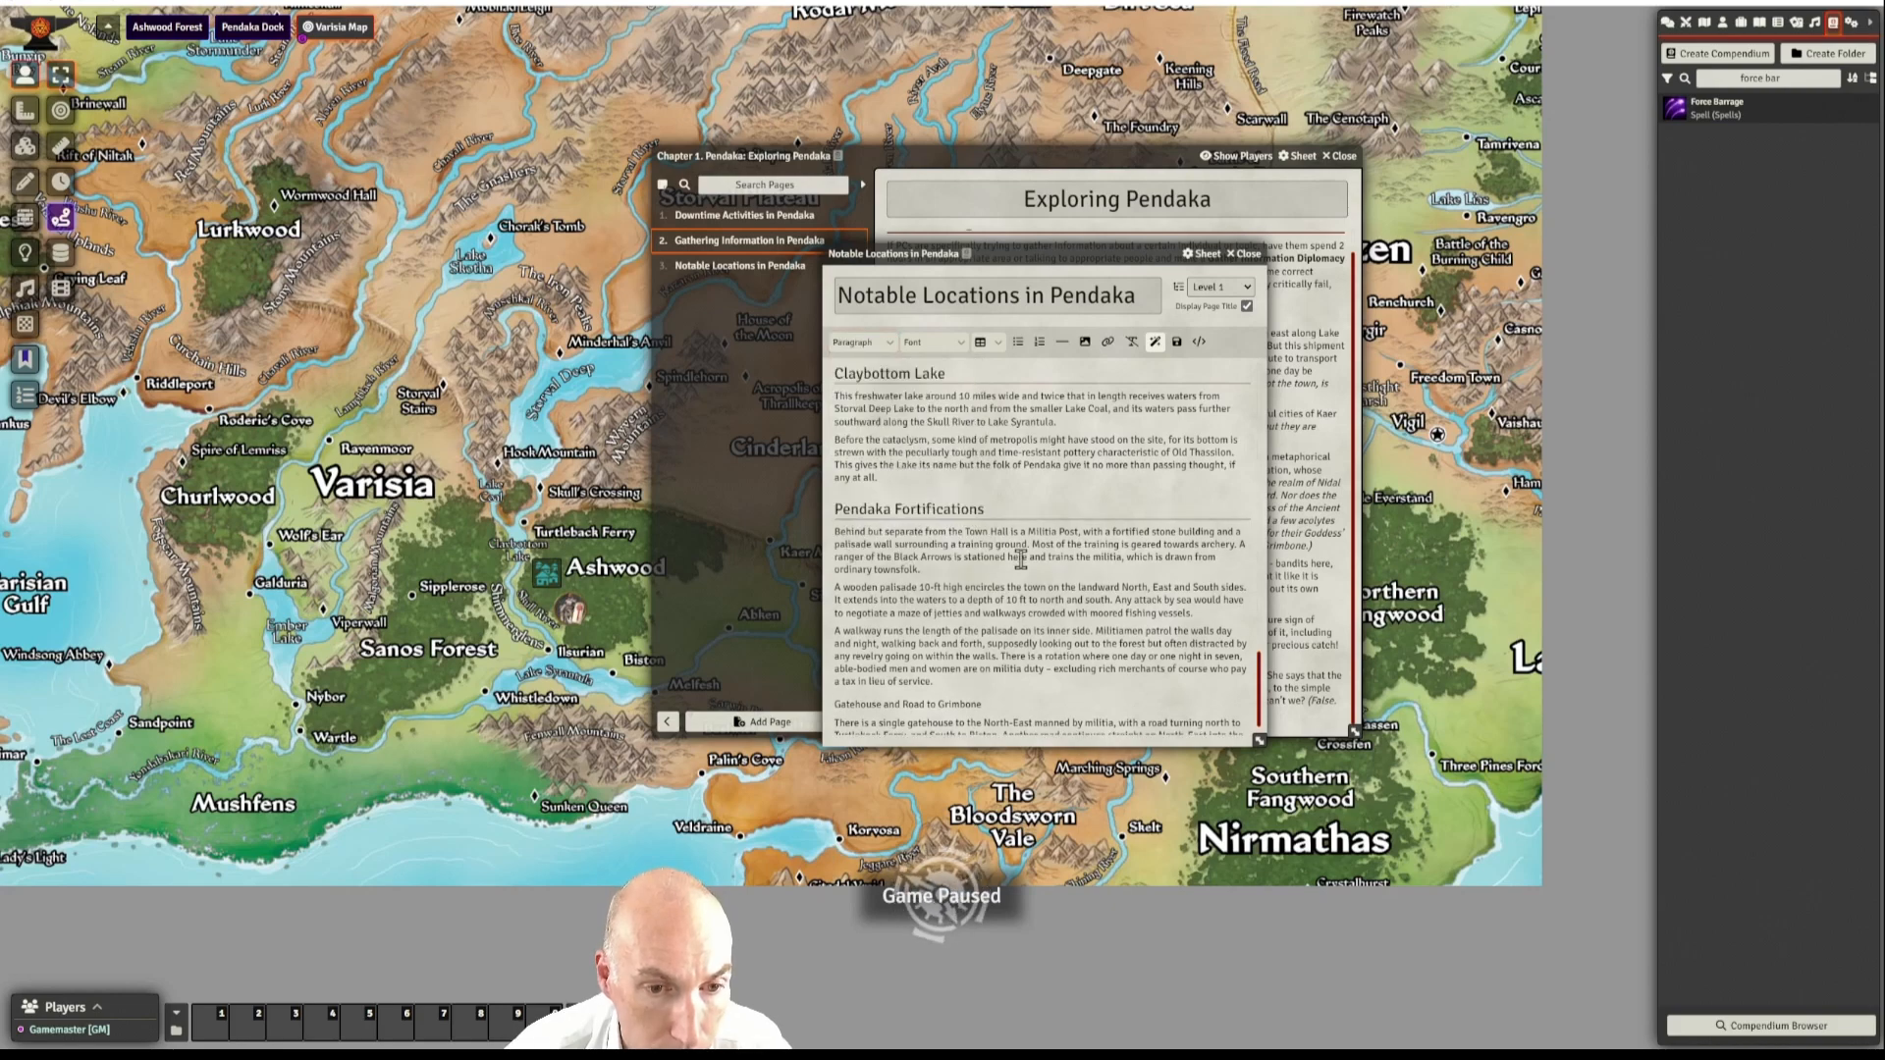
# - Format the Gatehouse and Road to Grimbone title as Heading 2
pyautogui.scroll(-1, 1075, 556)
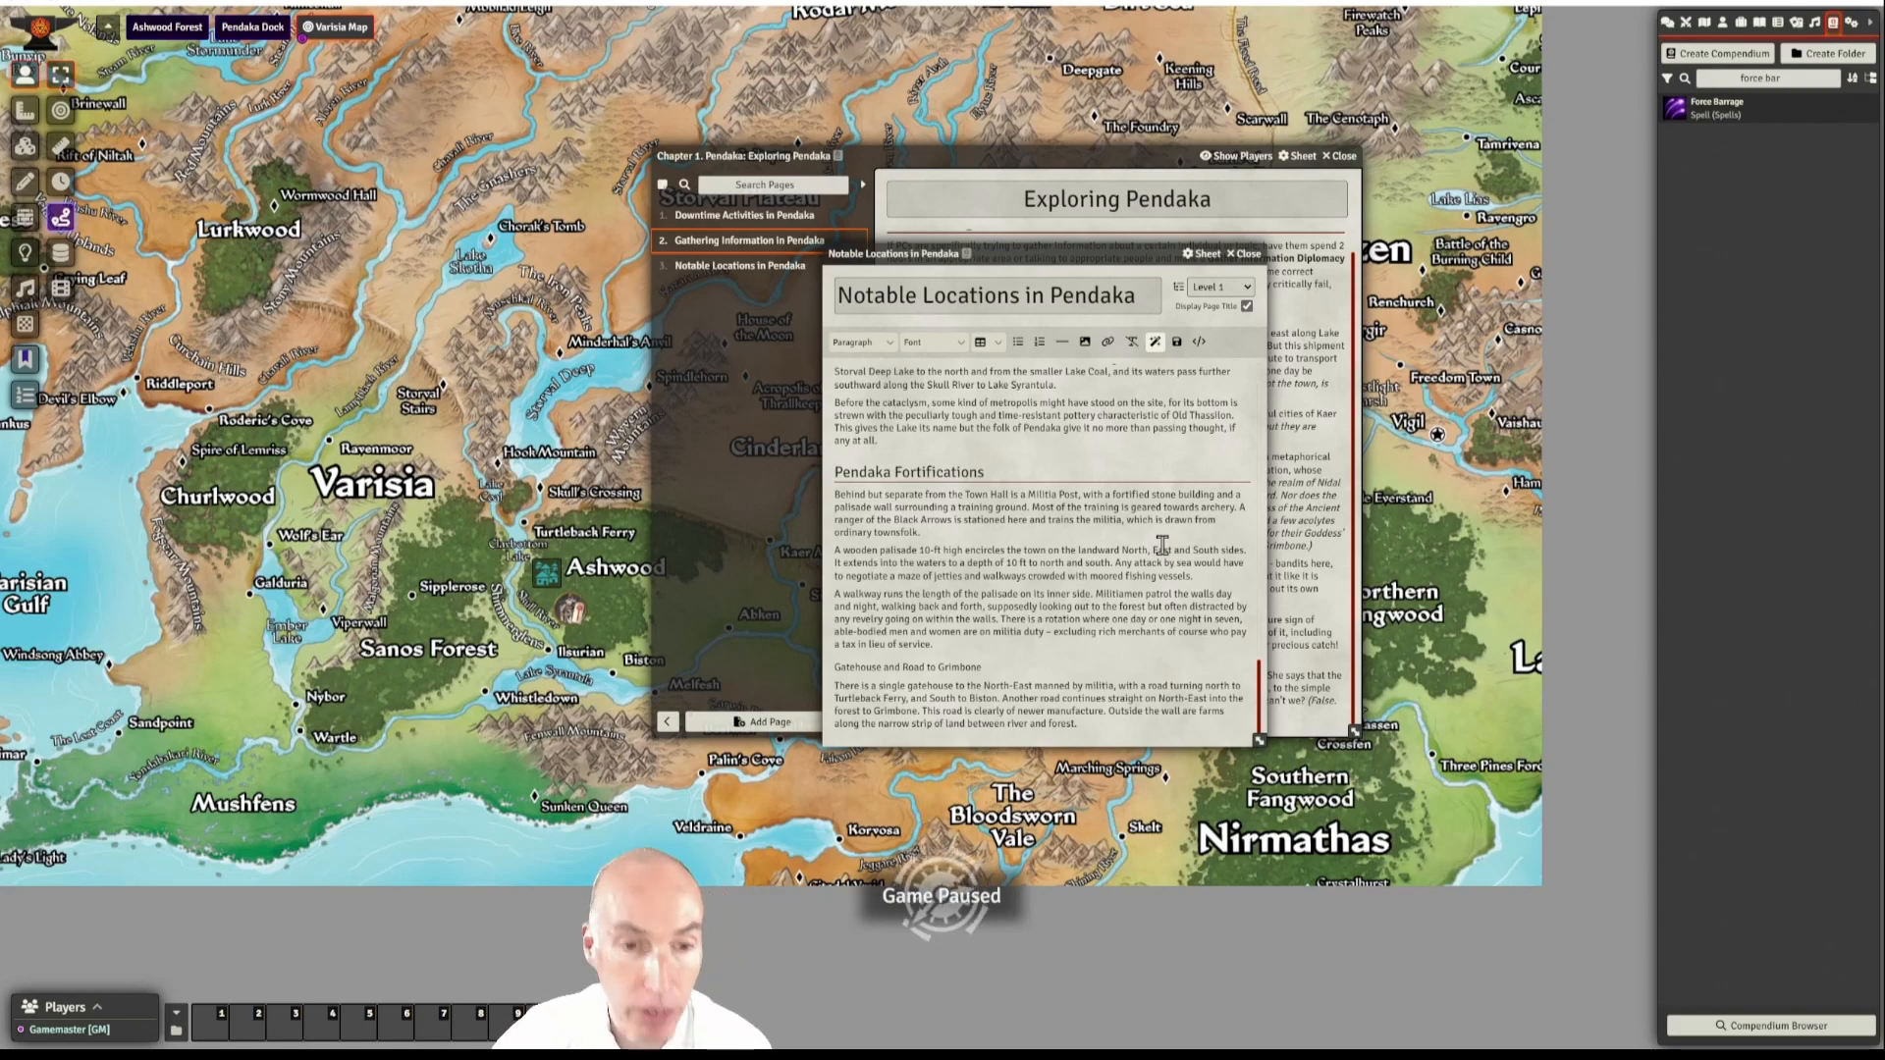
pyautogui.moveTo(990, 667); pyautogui.dragTo(835, 668)
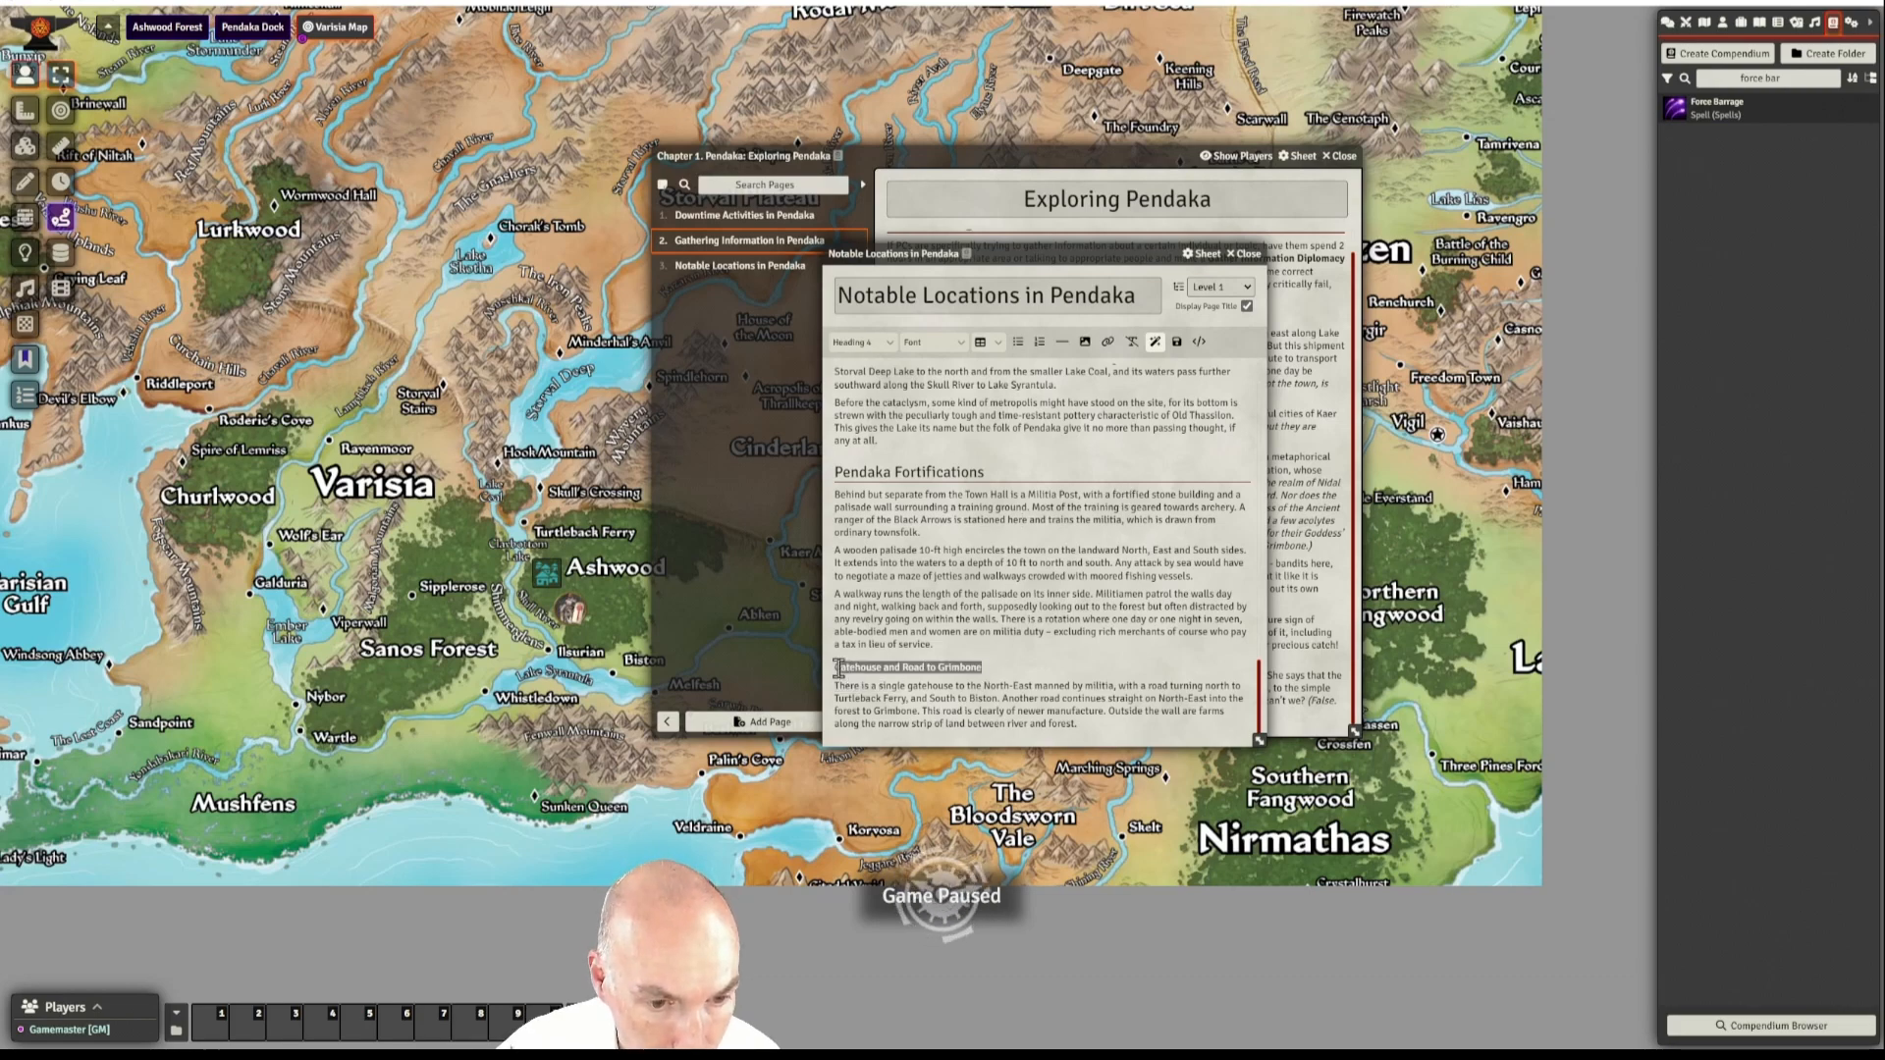
pyautogui.click(862, 342)
pyautogui.click(889, 390)
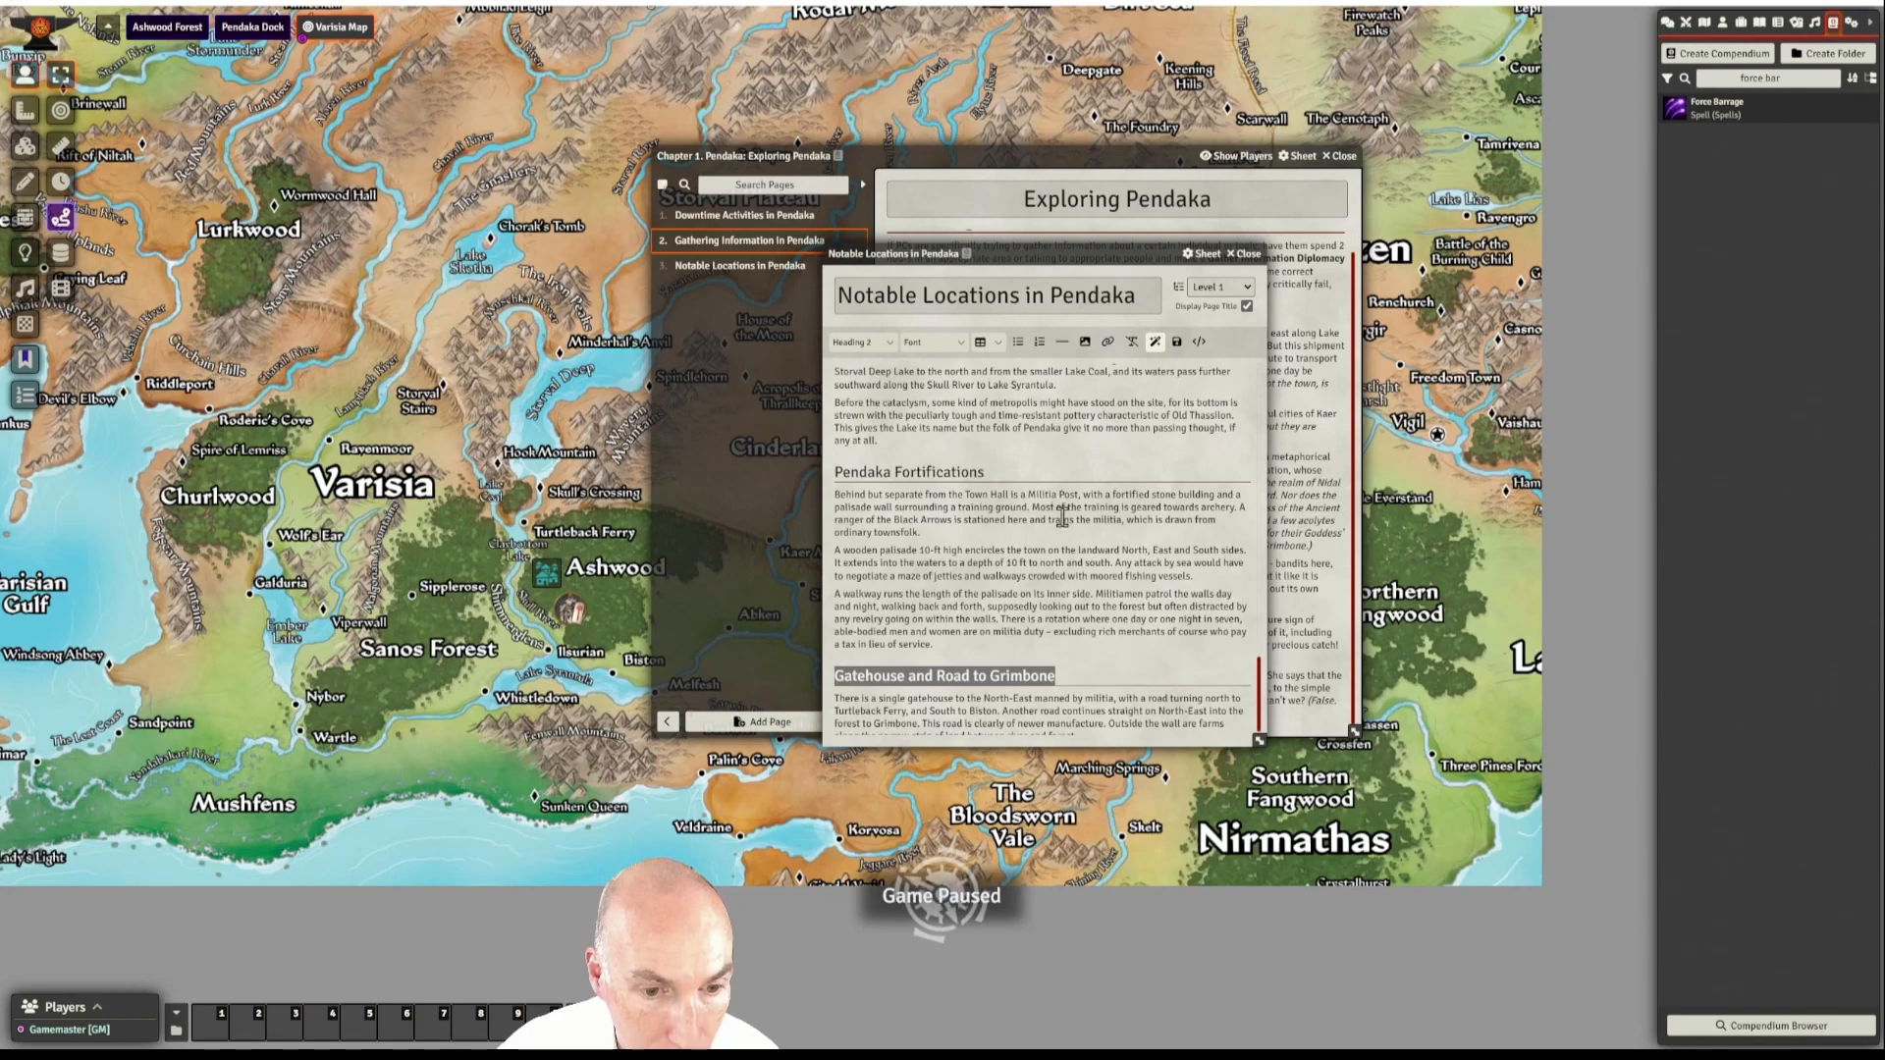
pyautogui.scroll(-1, 1057, 512)
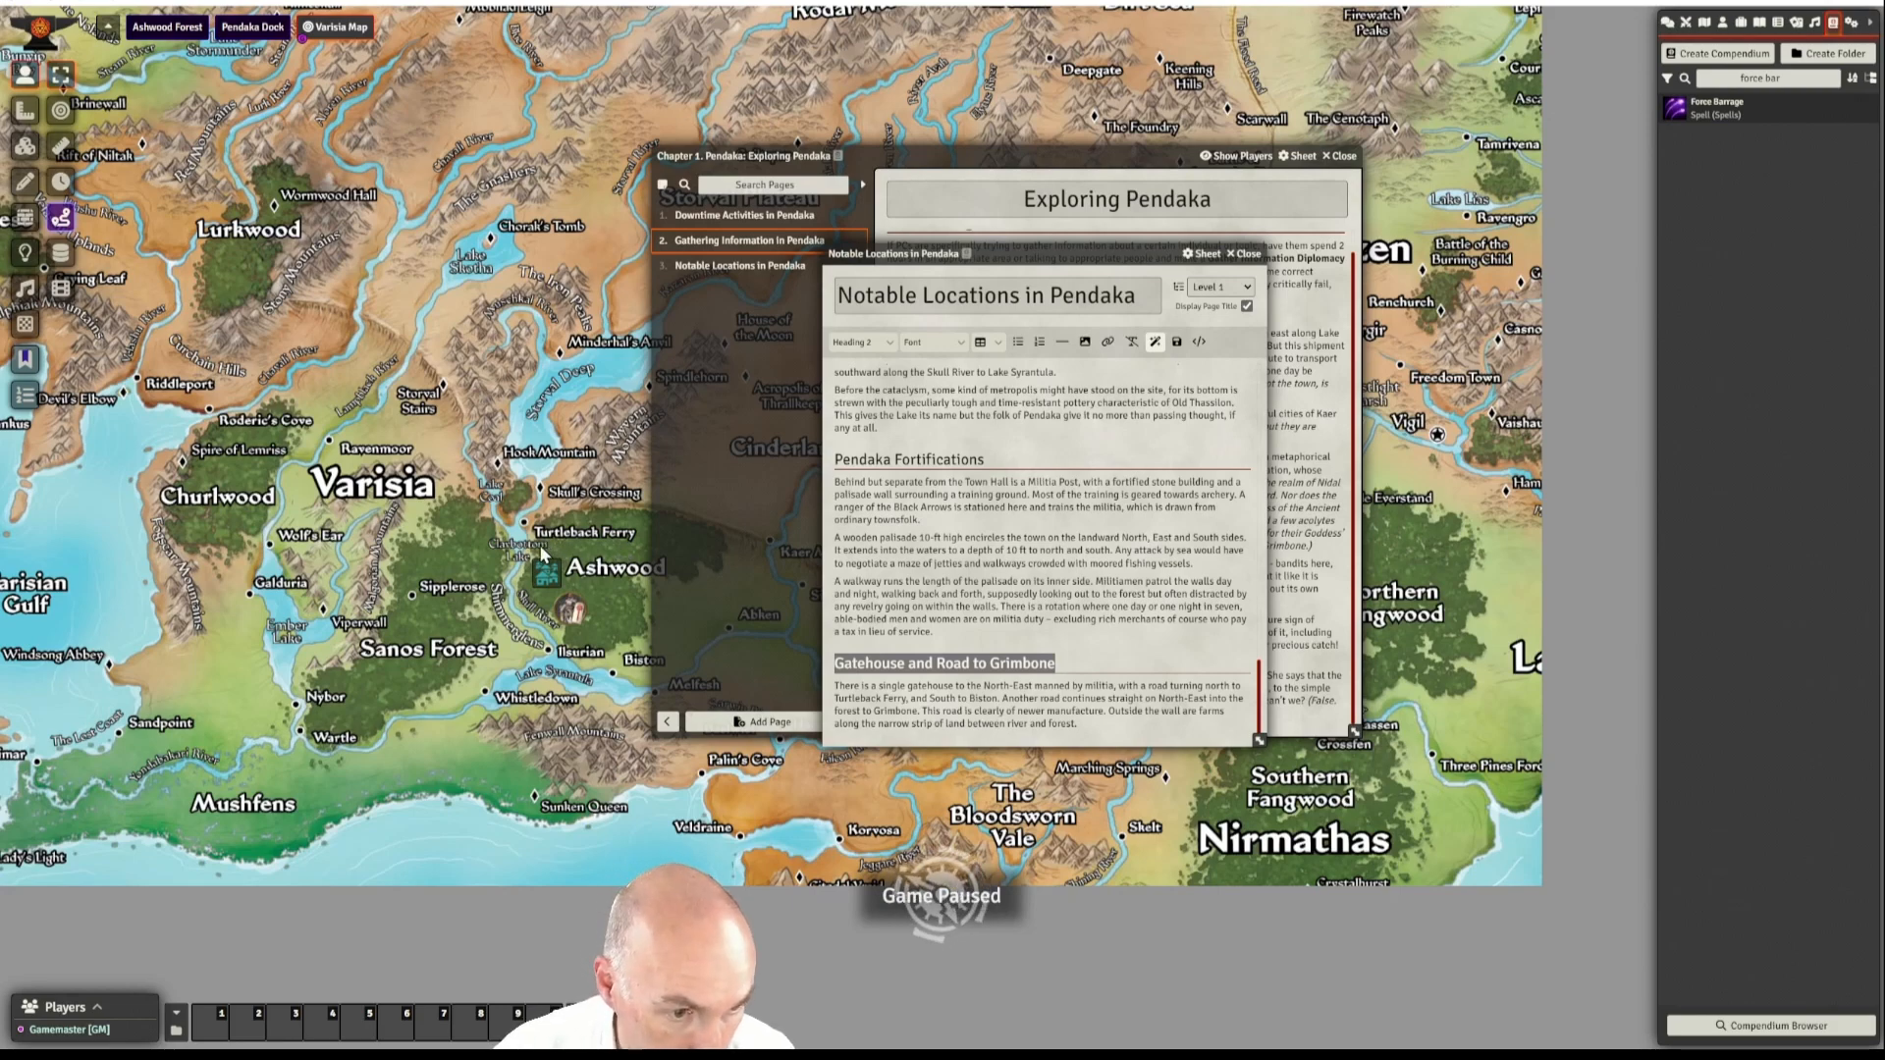
# - Recheck the last sections against the Varisia map and save the Notable Locations in Pendaka page
pyautogui.moveTo(587, 540); pyautogui.dragTo(491, 531)
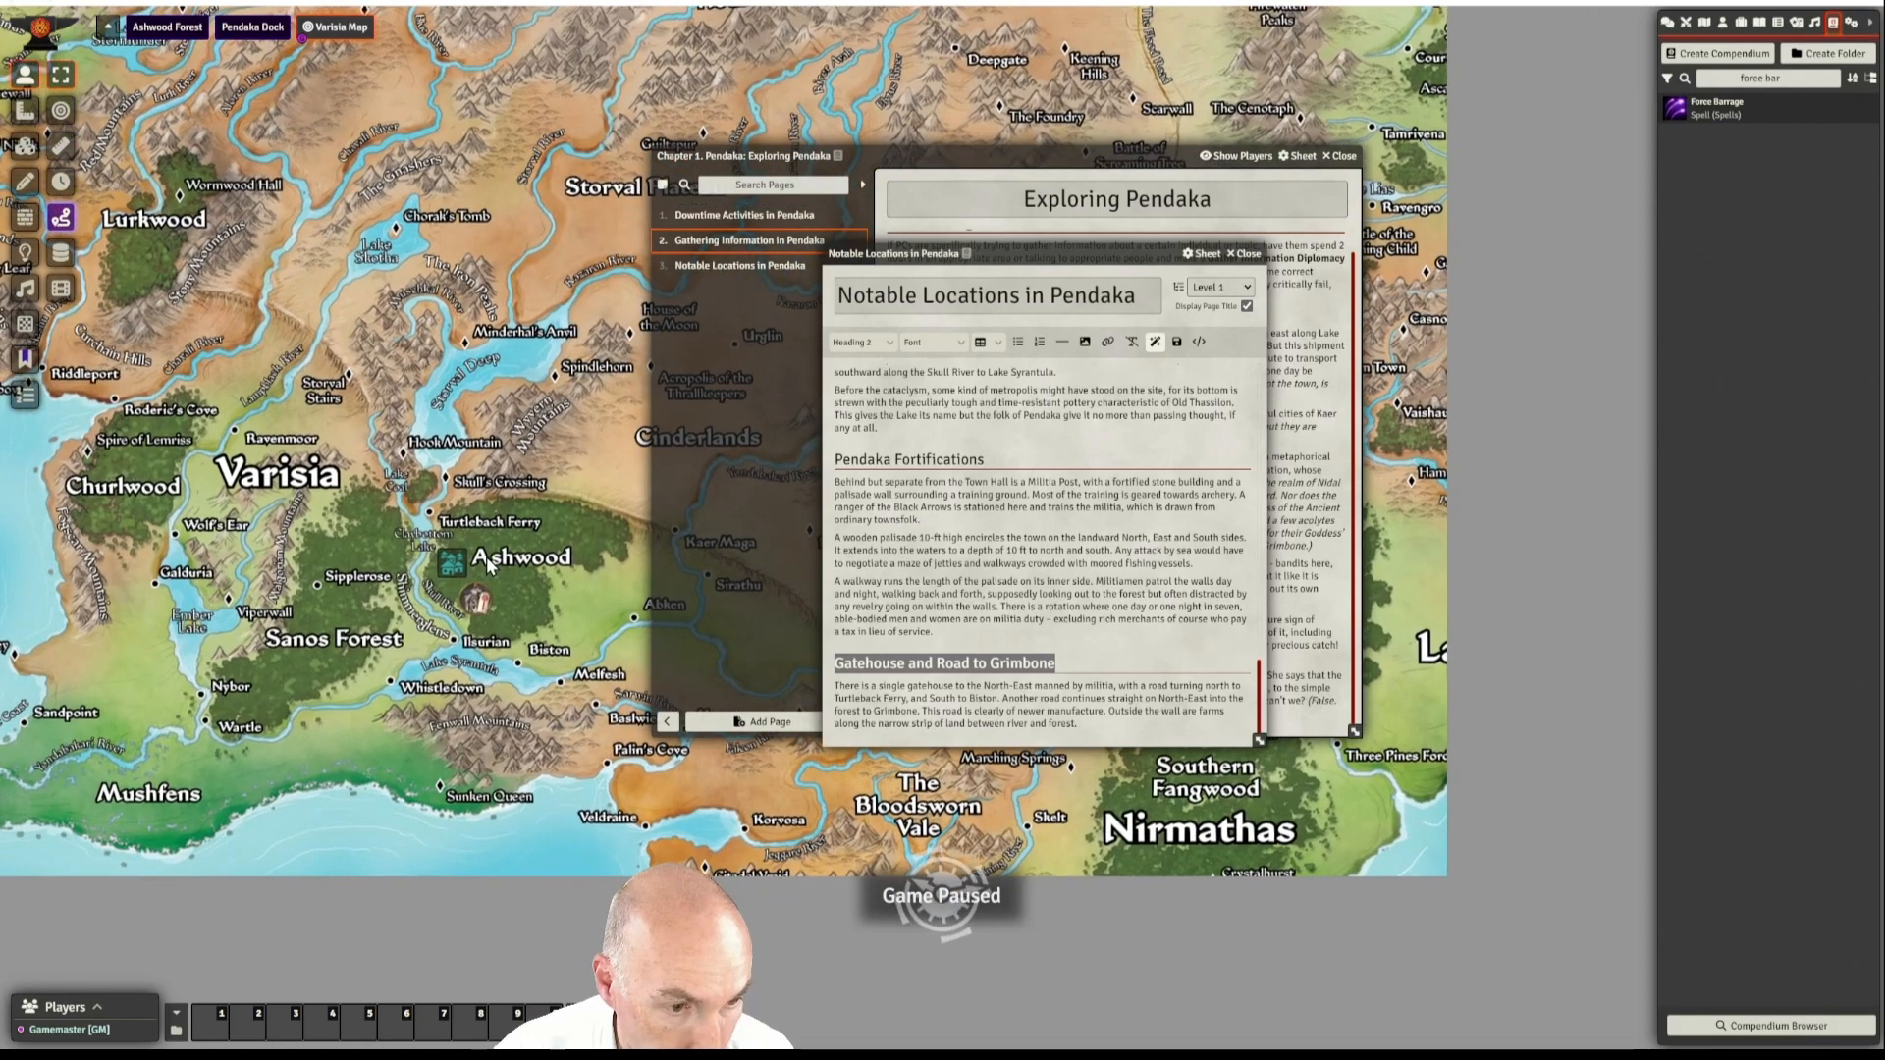
pyautogui.scroll(2, 1043, 554)
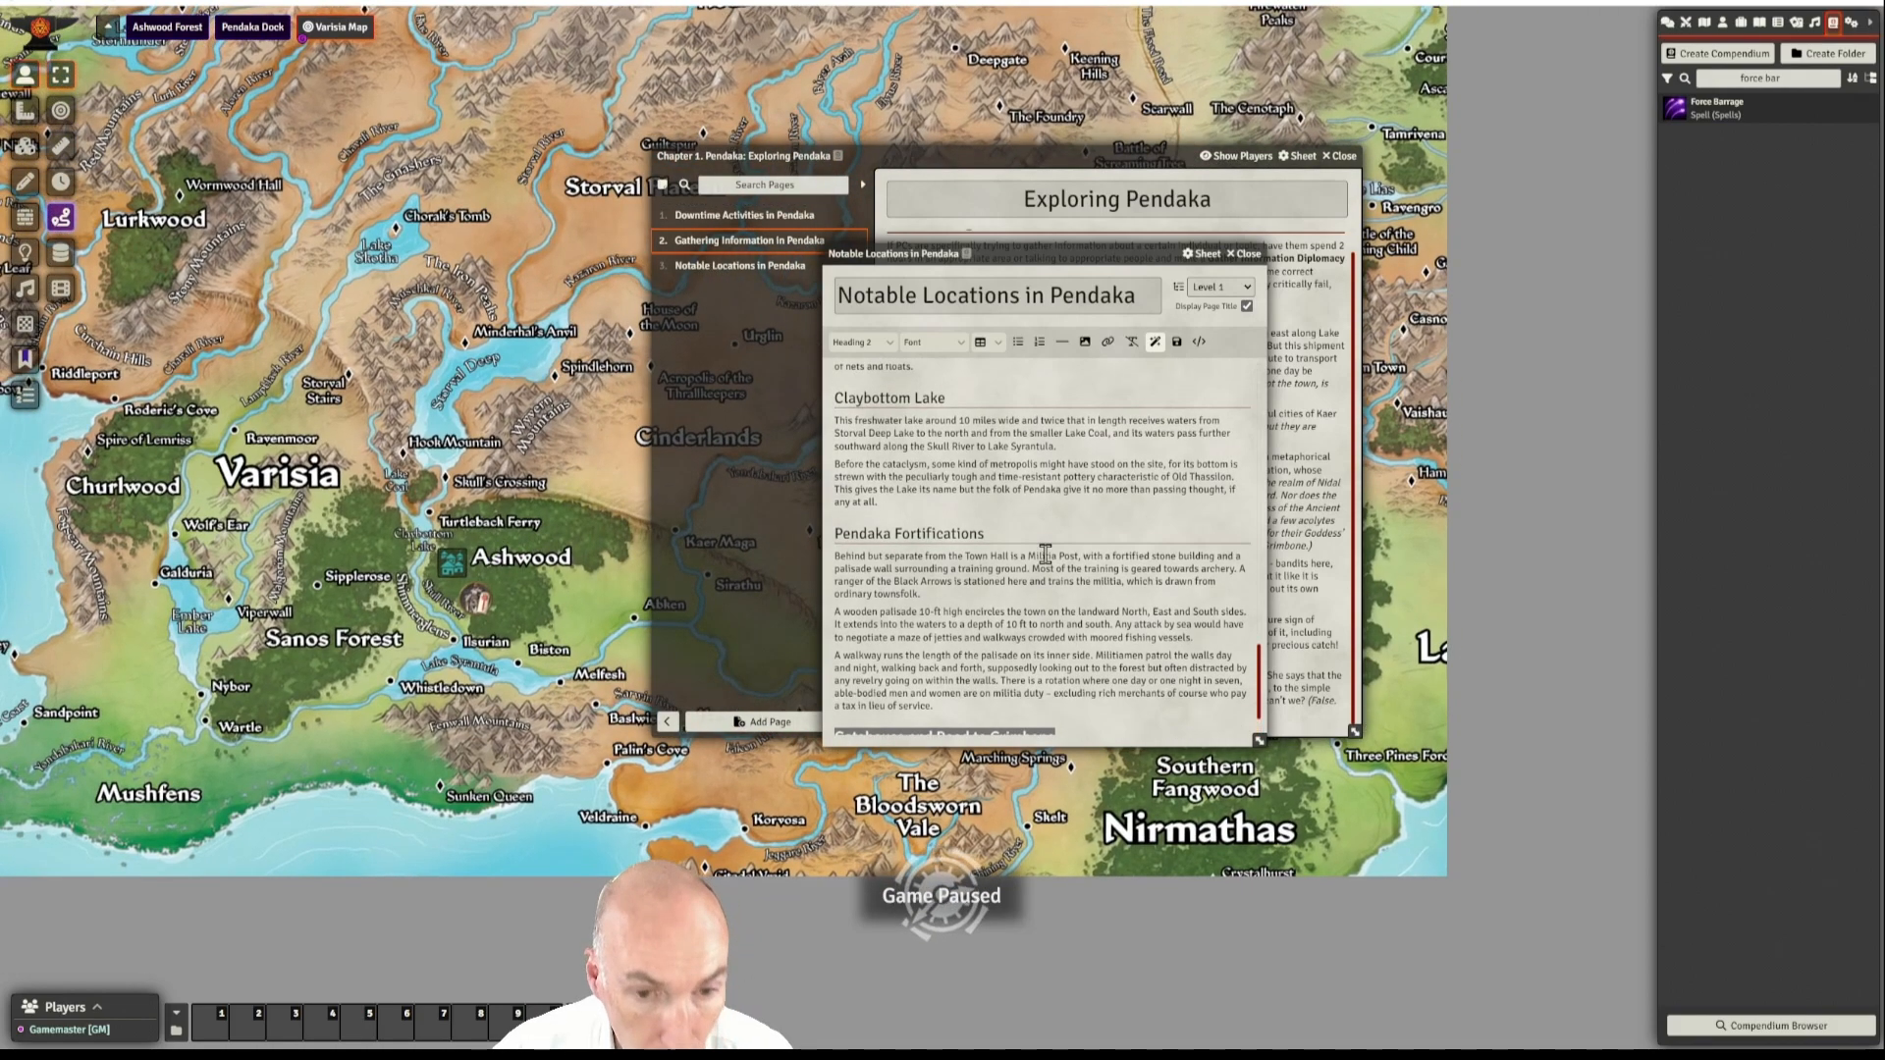
pyautogui.scroll(-2, 1051, 550)
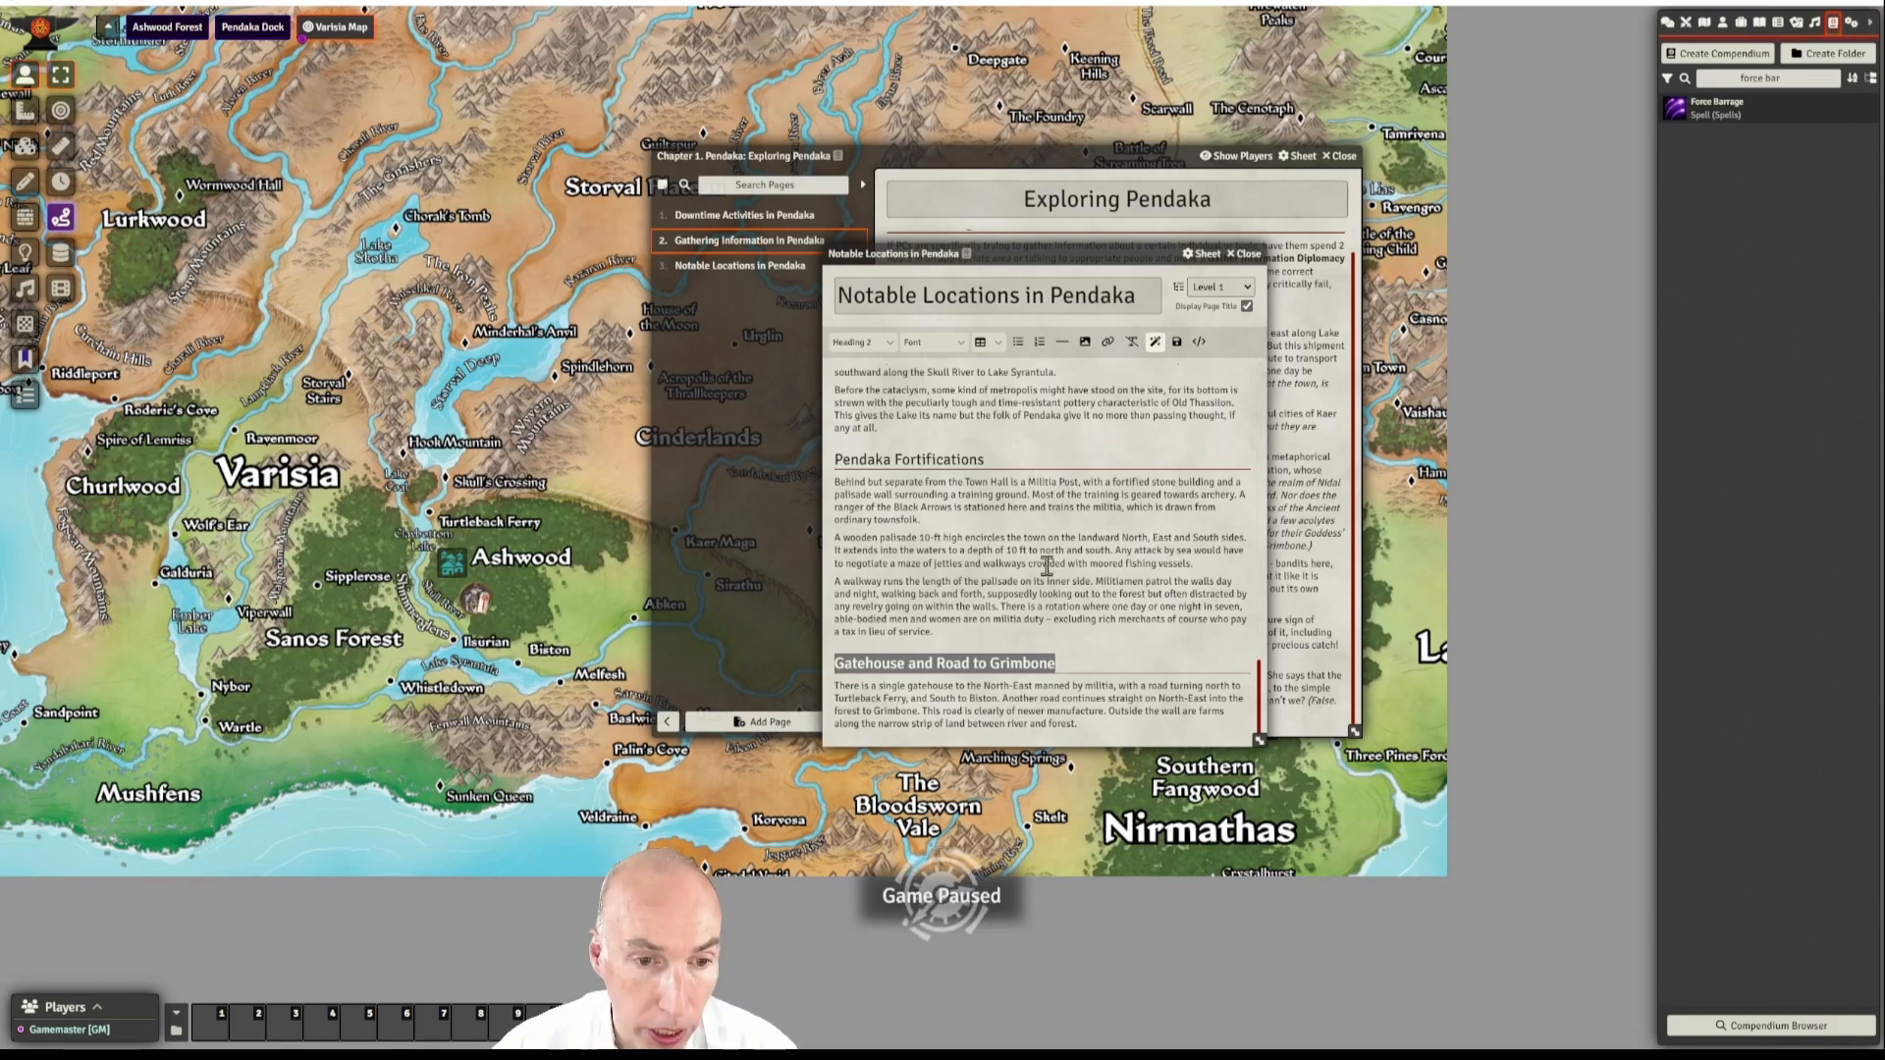
pyautogui.scroll(5, 1048, 564)
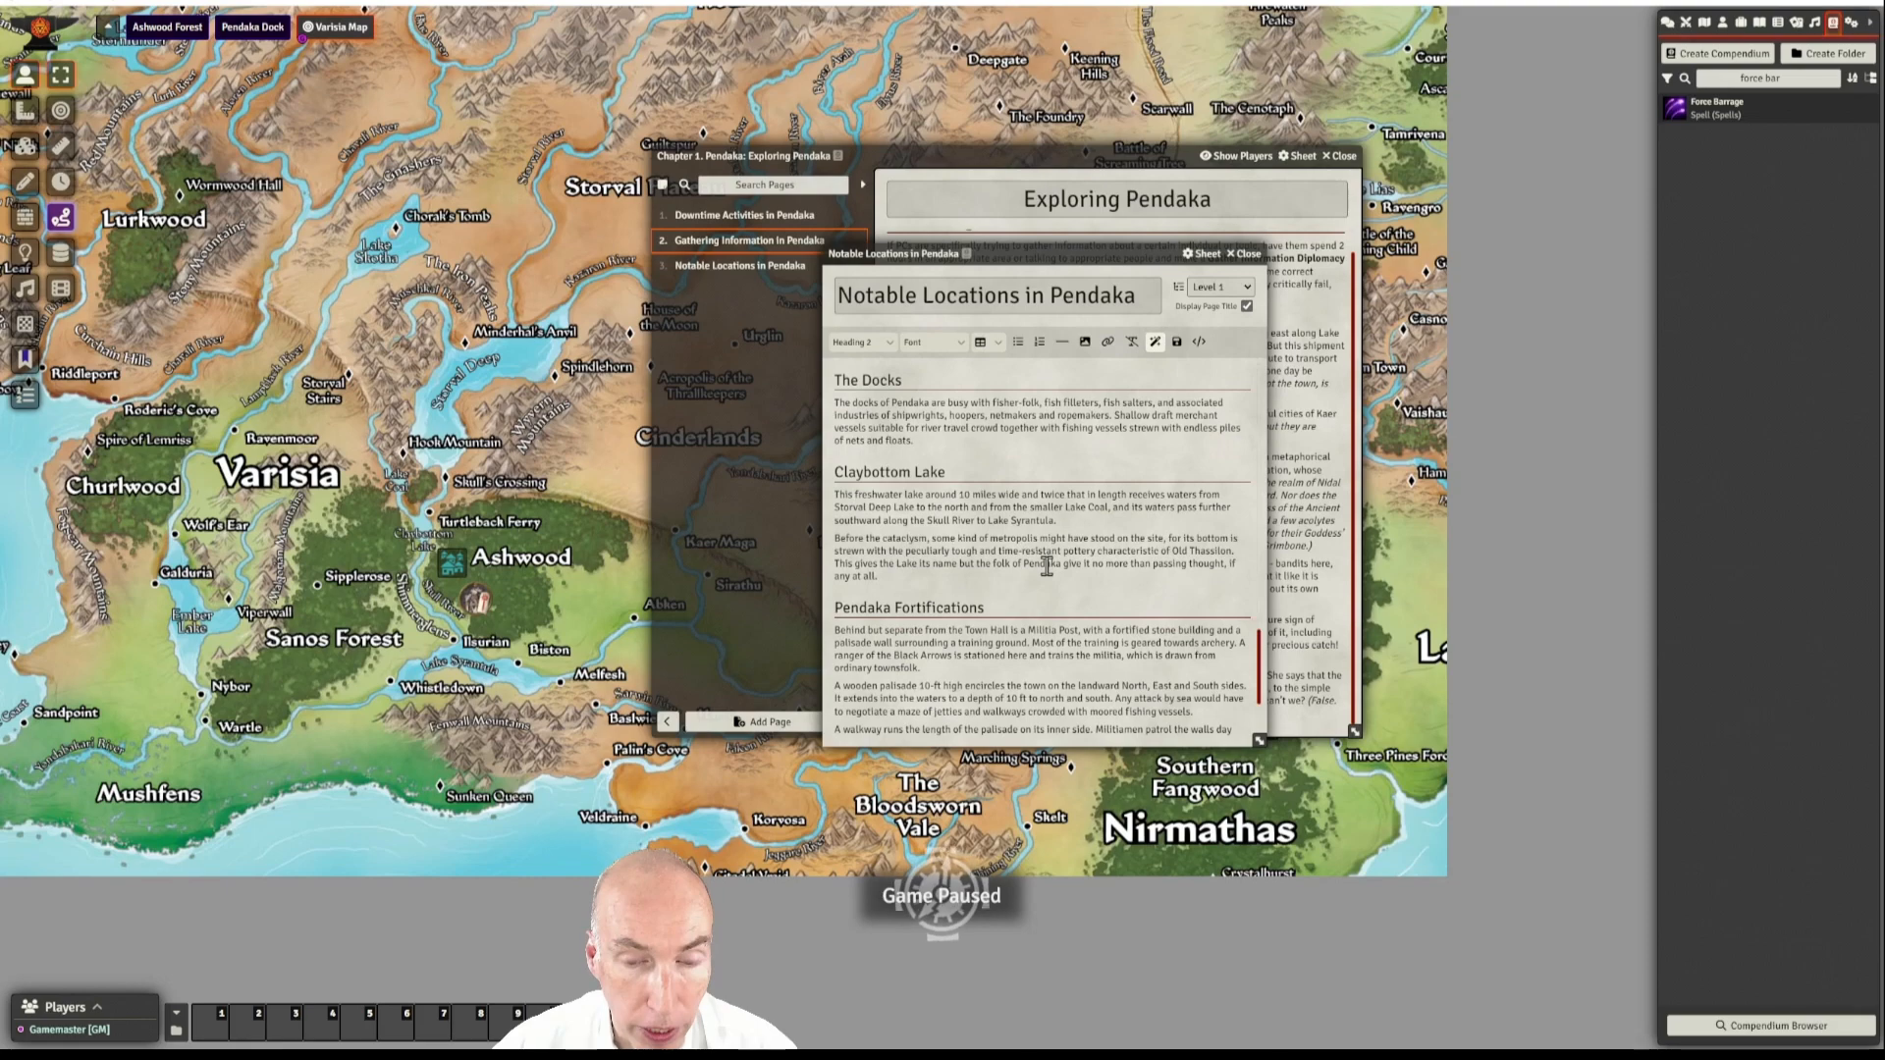
pyautogui.scroll(-5, 1047, 566)
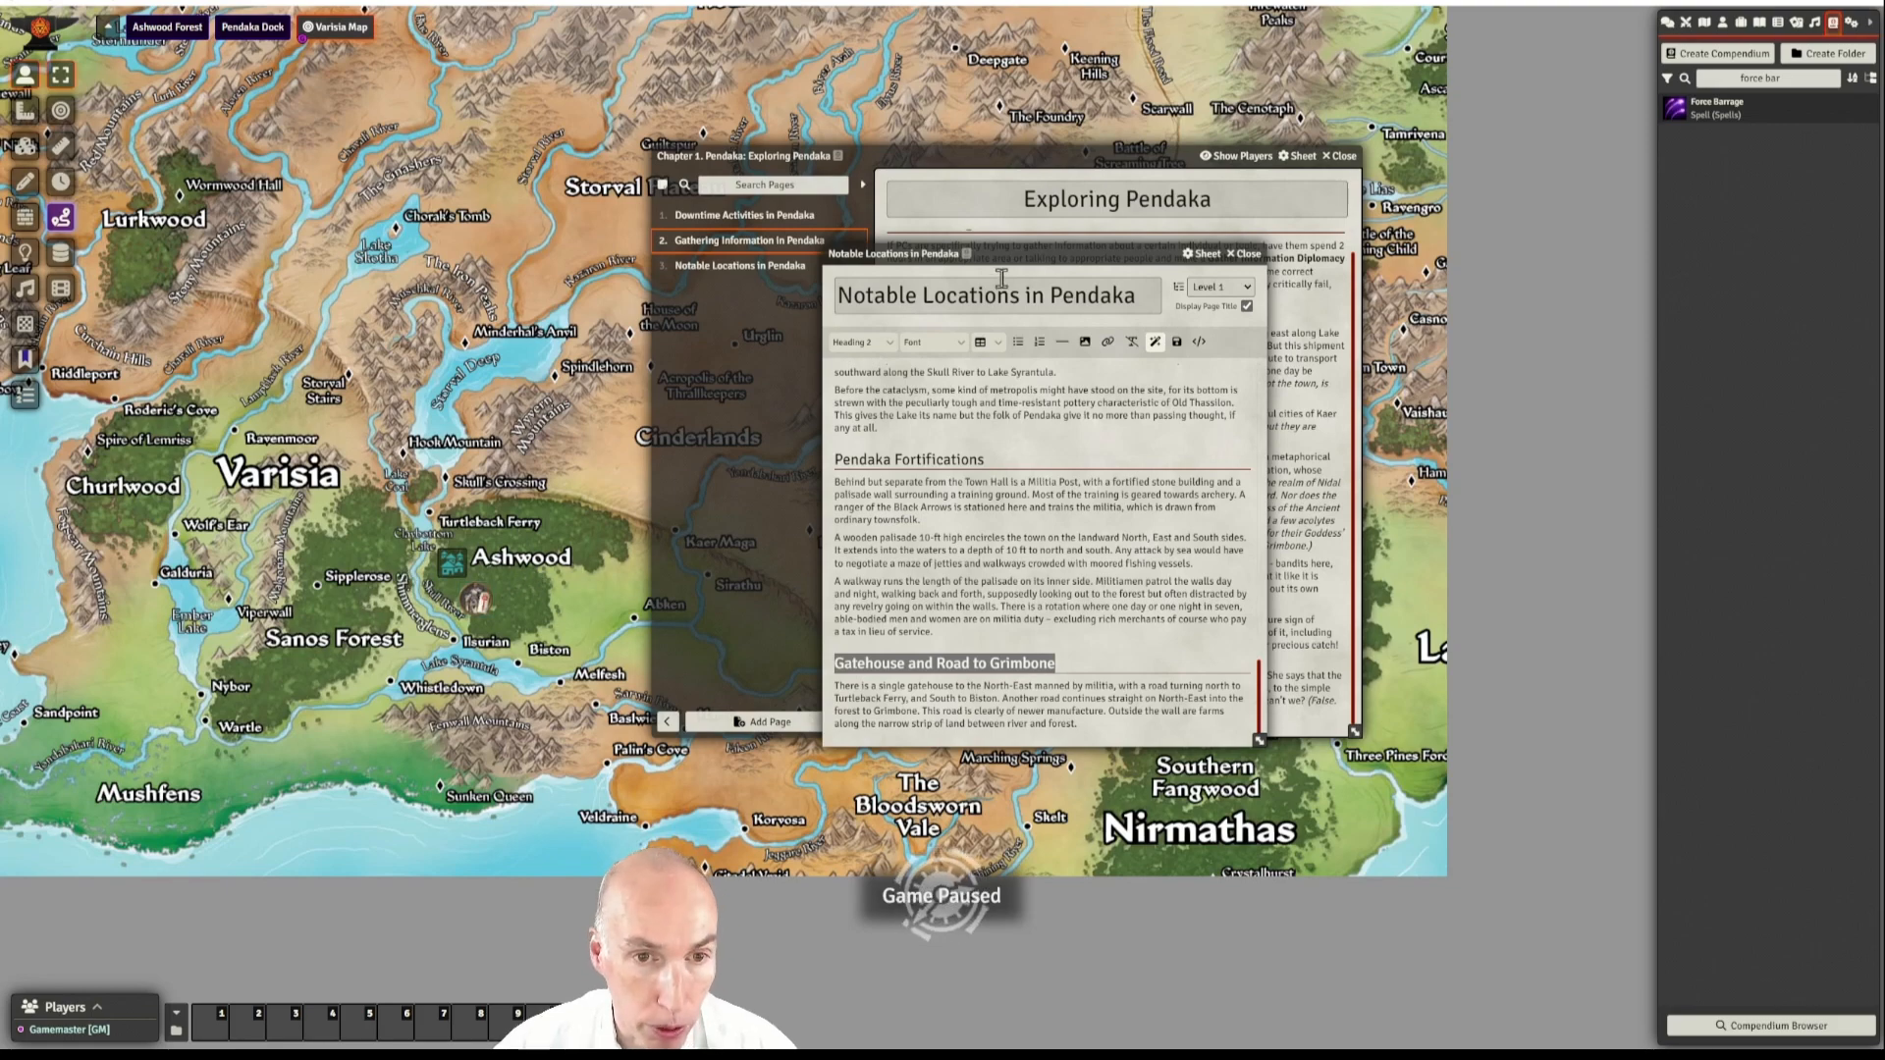
pyautogui.moveTo(1043, 254); pyautogui.dragTo(1077, 229)
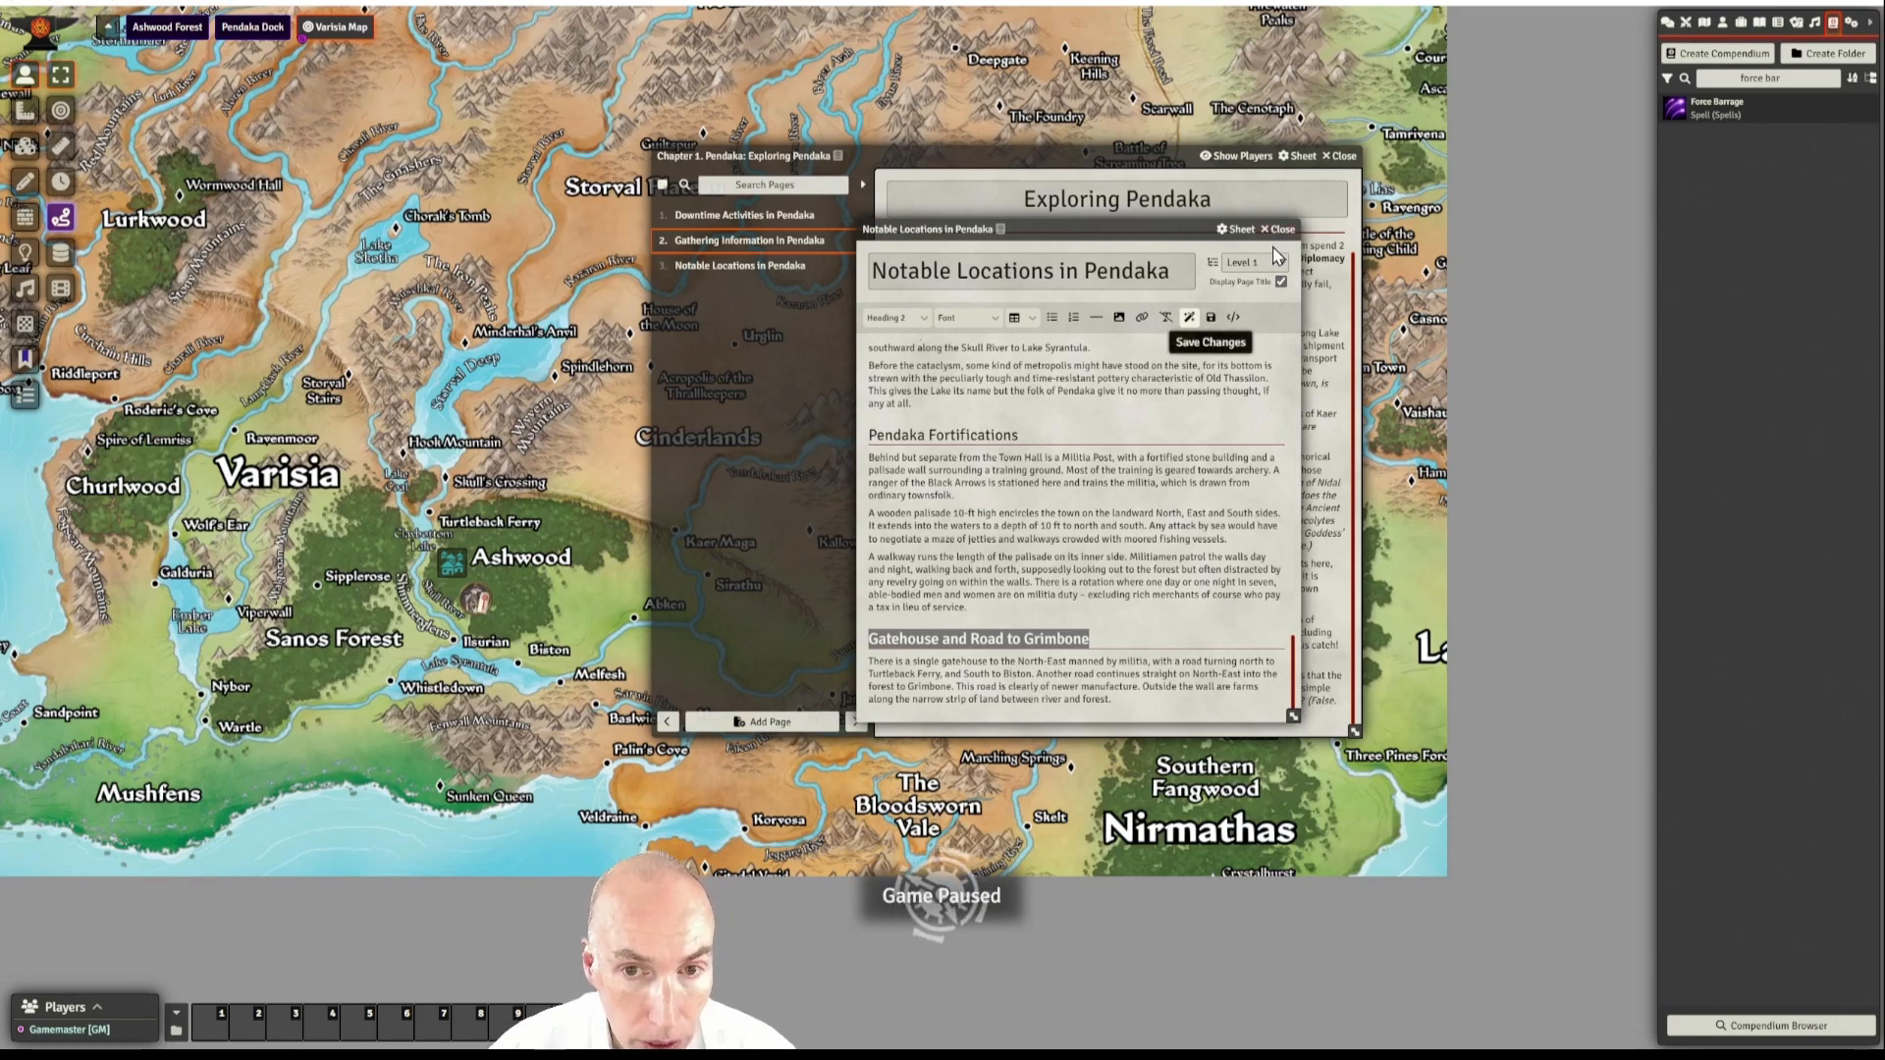
pyautogui.click(1213, 319)
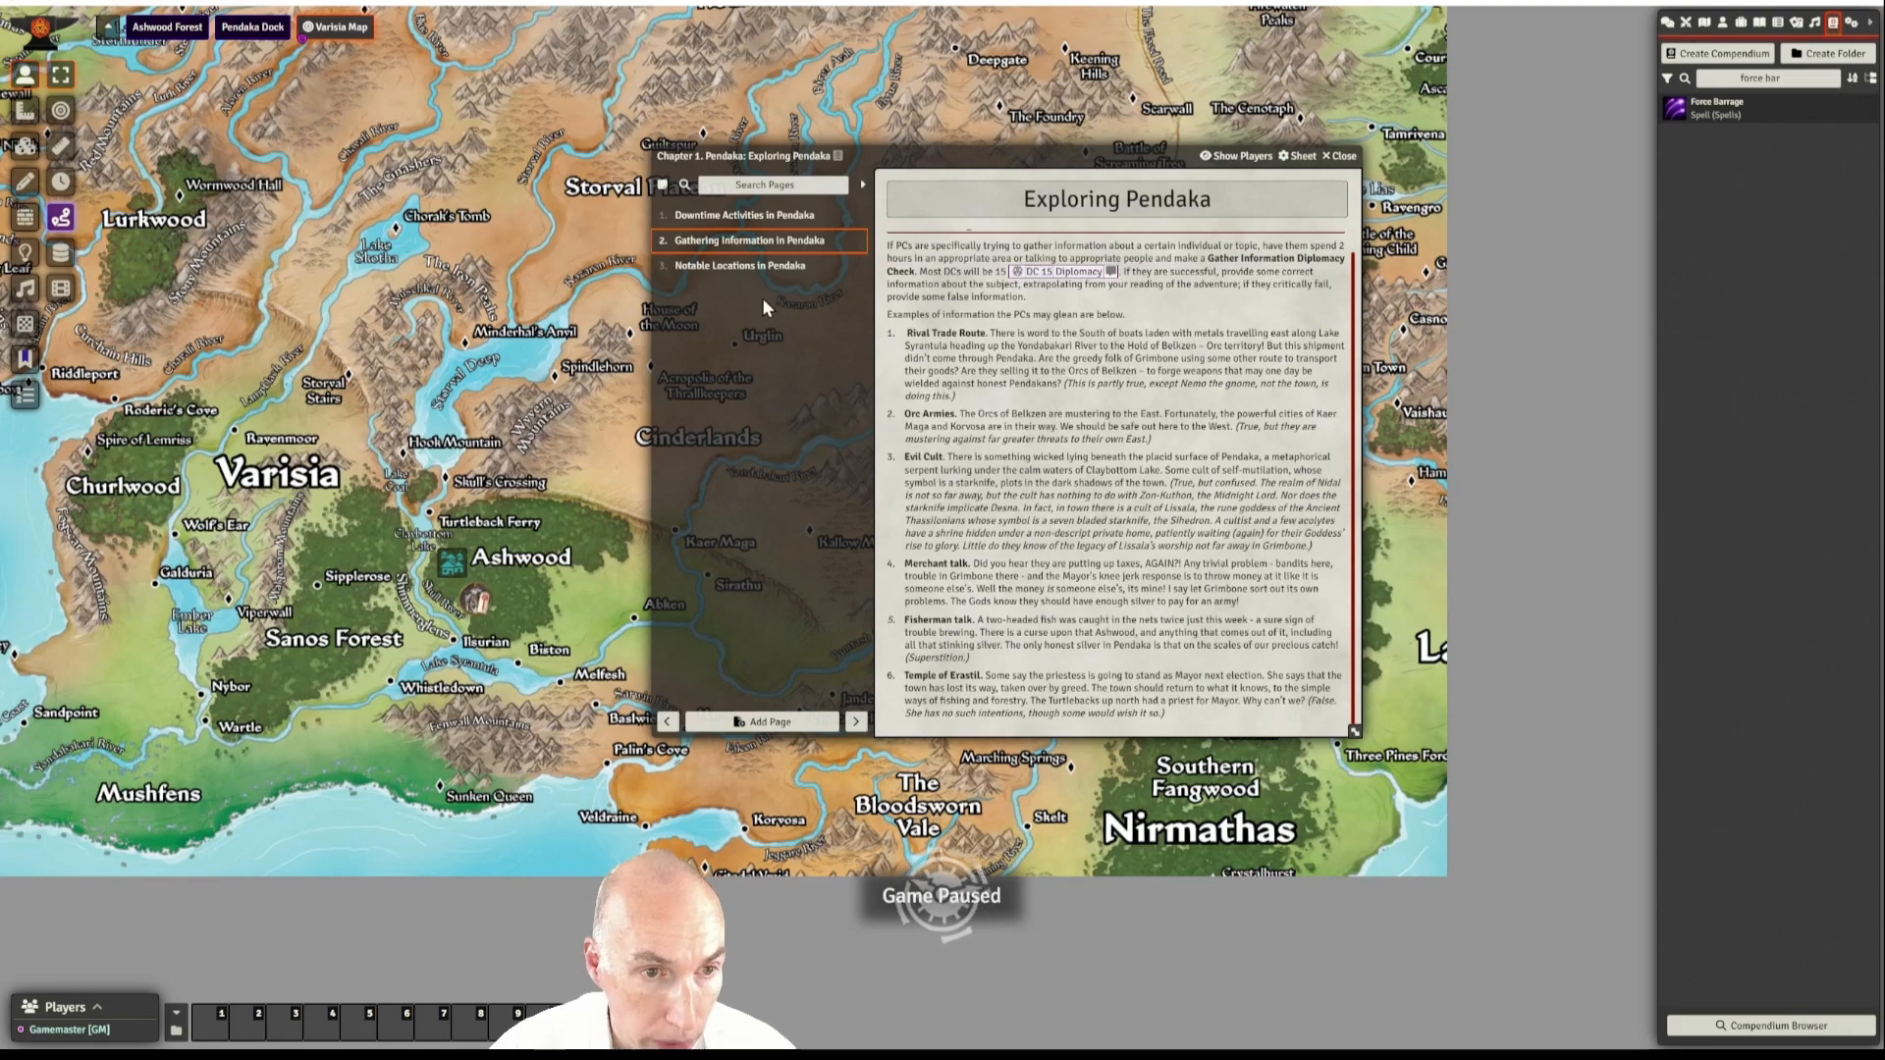
# - Review the Notable Locations and Downtime Activities pages of the Exploring Pendaka journal, and close the journal
pyautogui.click(744, 267)
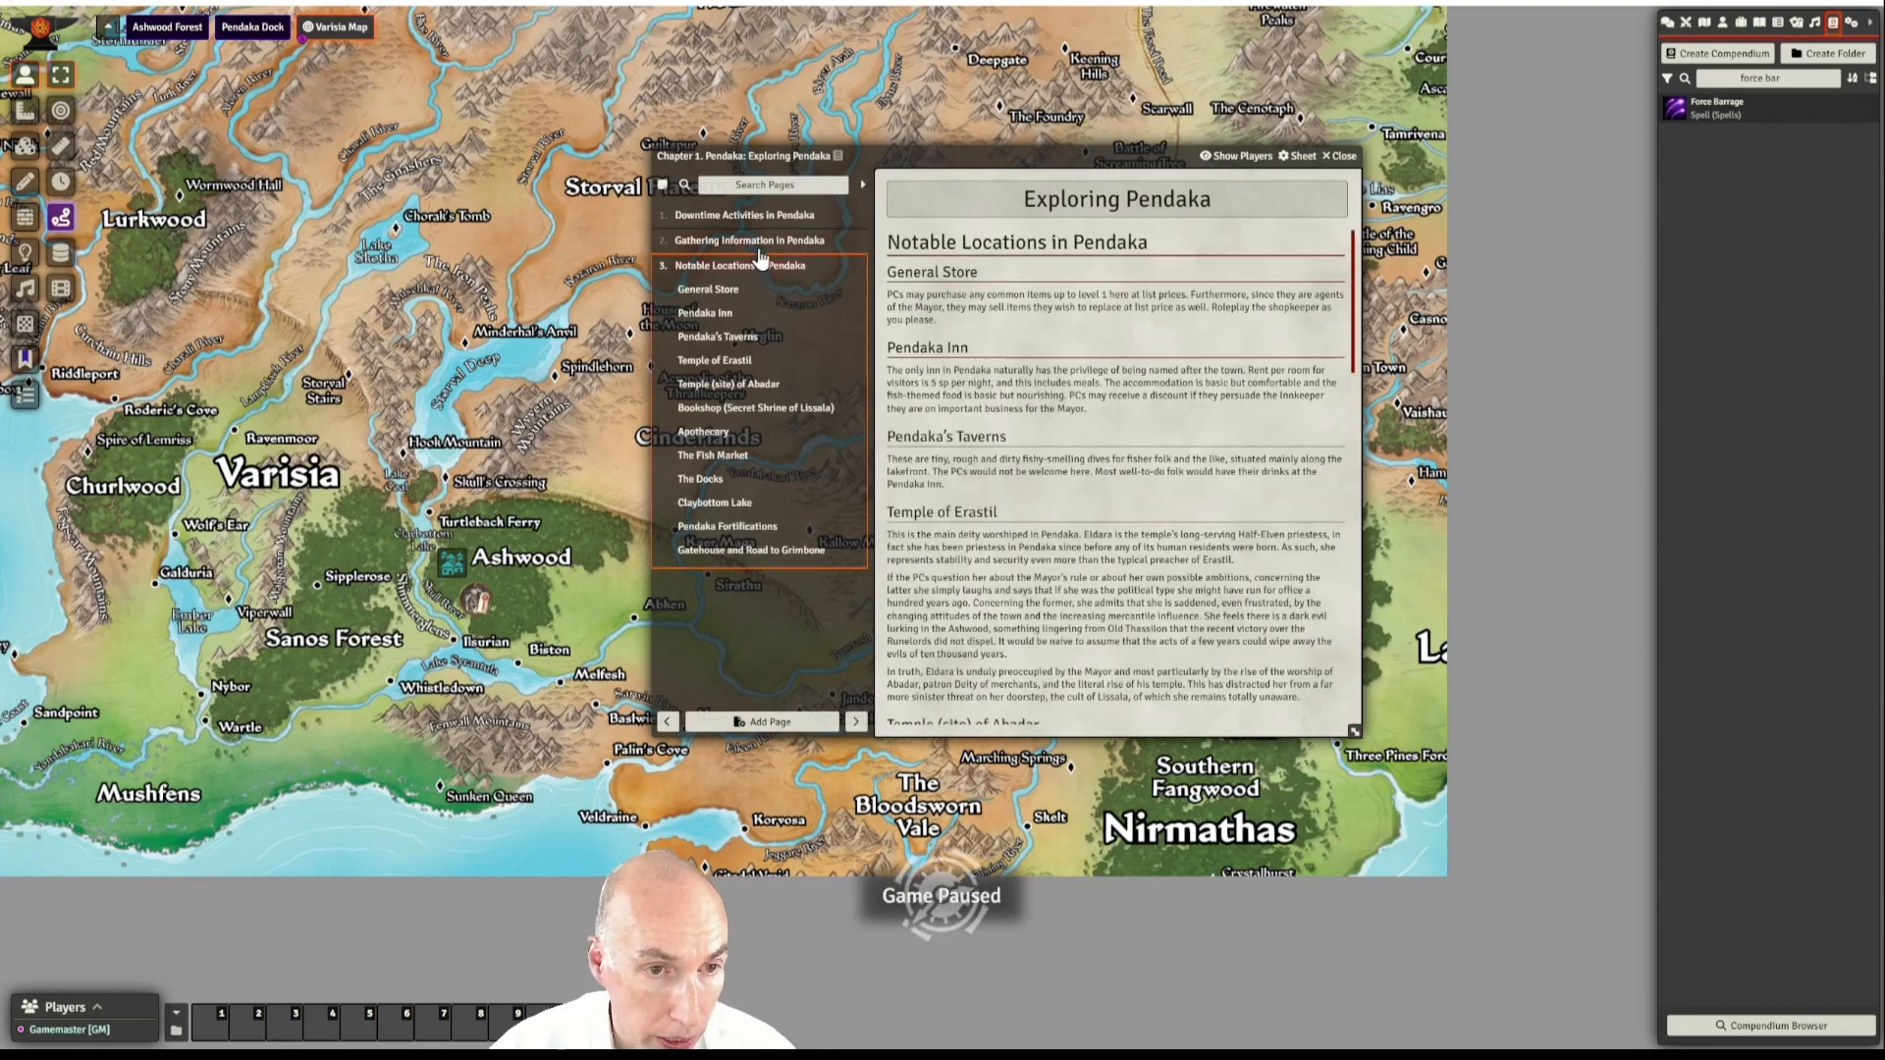
pyautogui.click(770, 219)
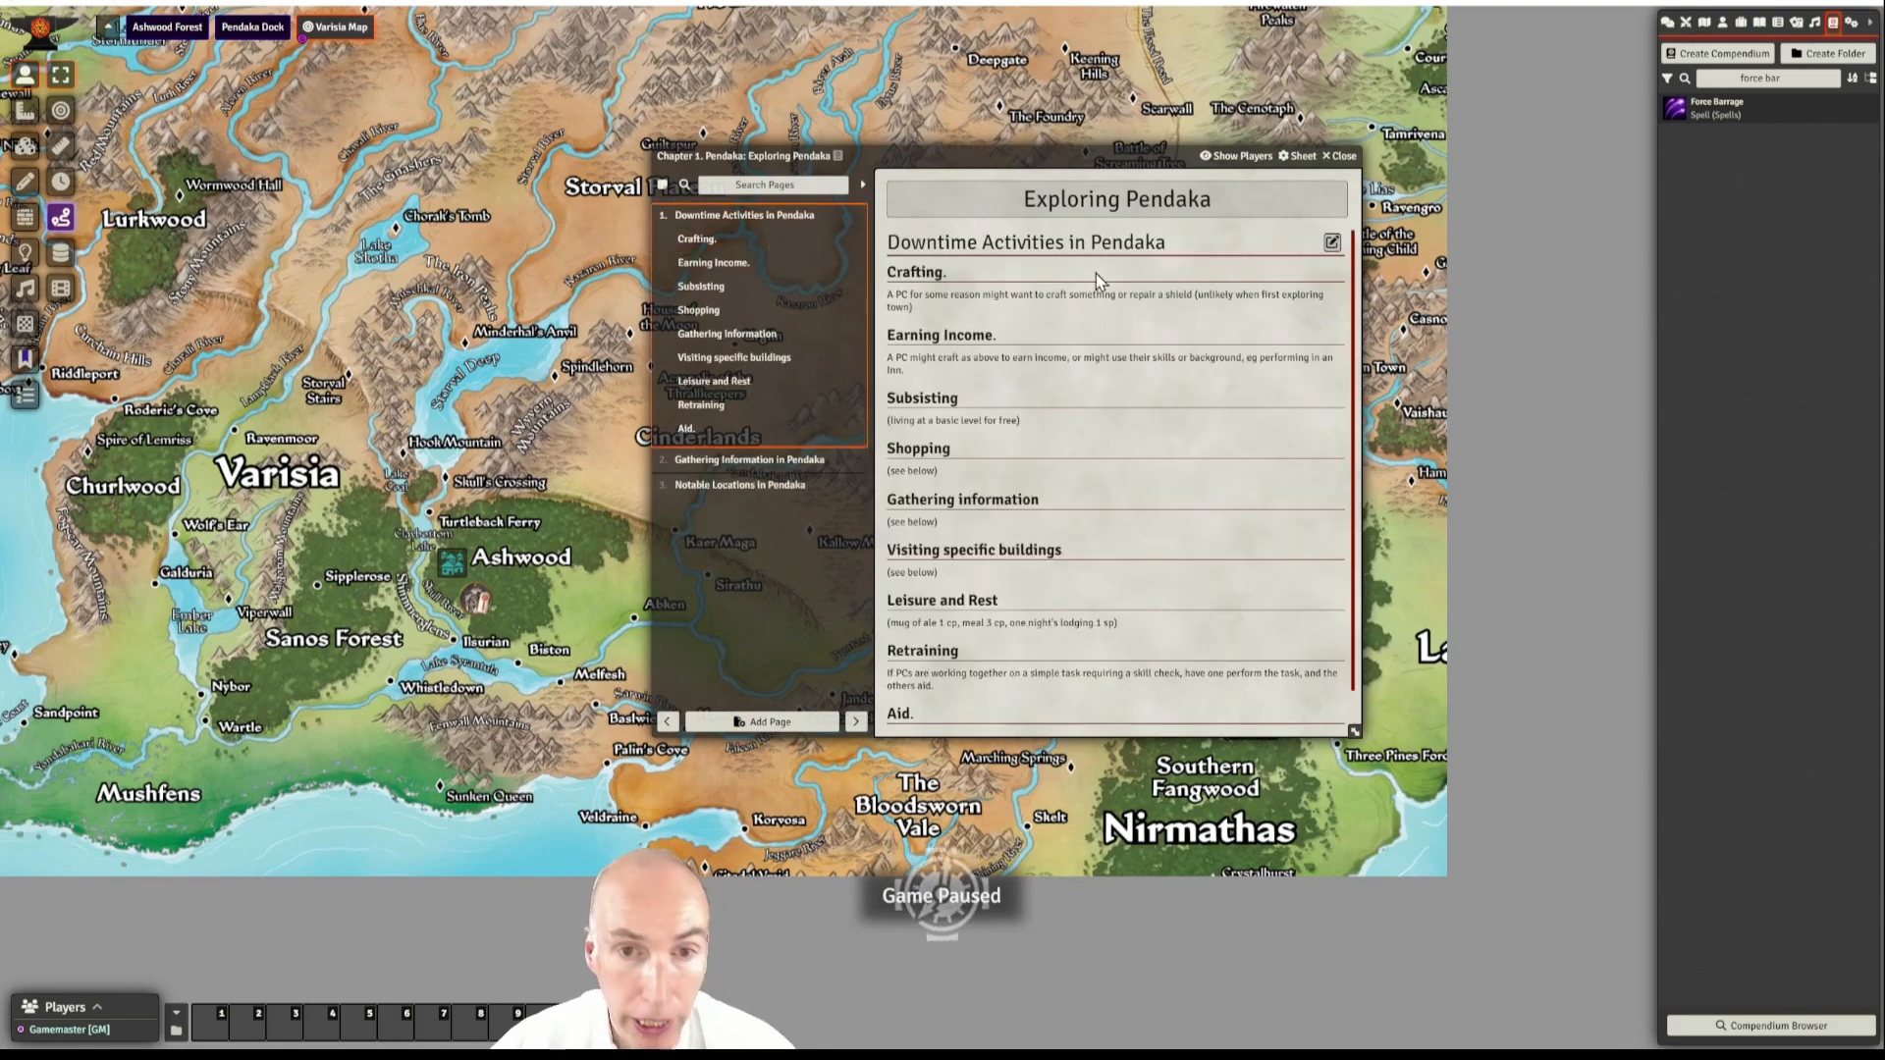
pyautogui.moveTo(1154, 159); pyautogui.dragTo(1174, 167)
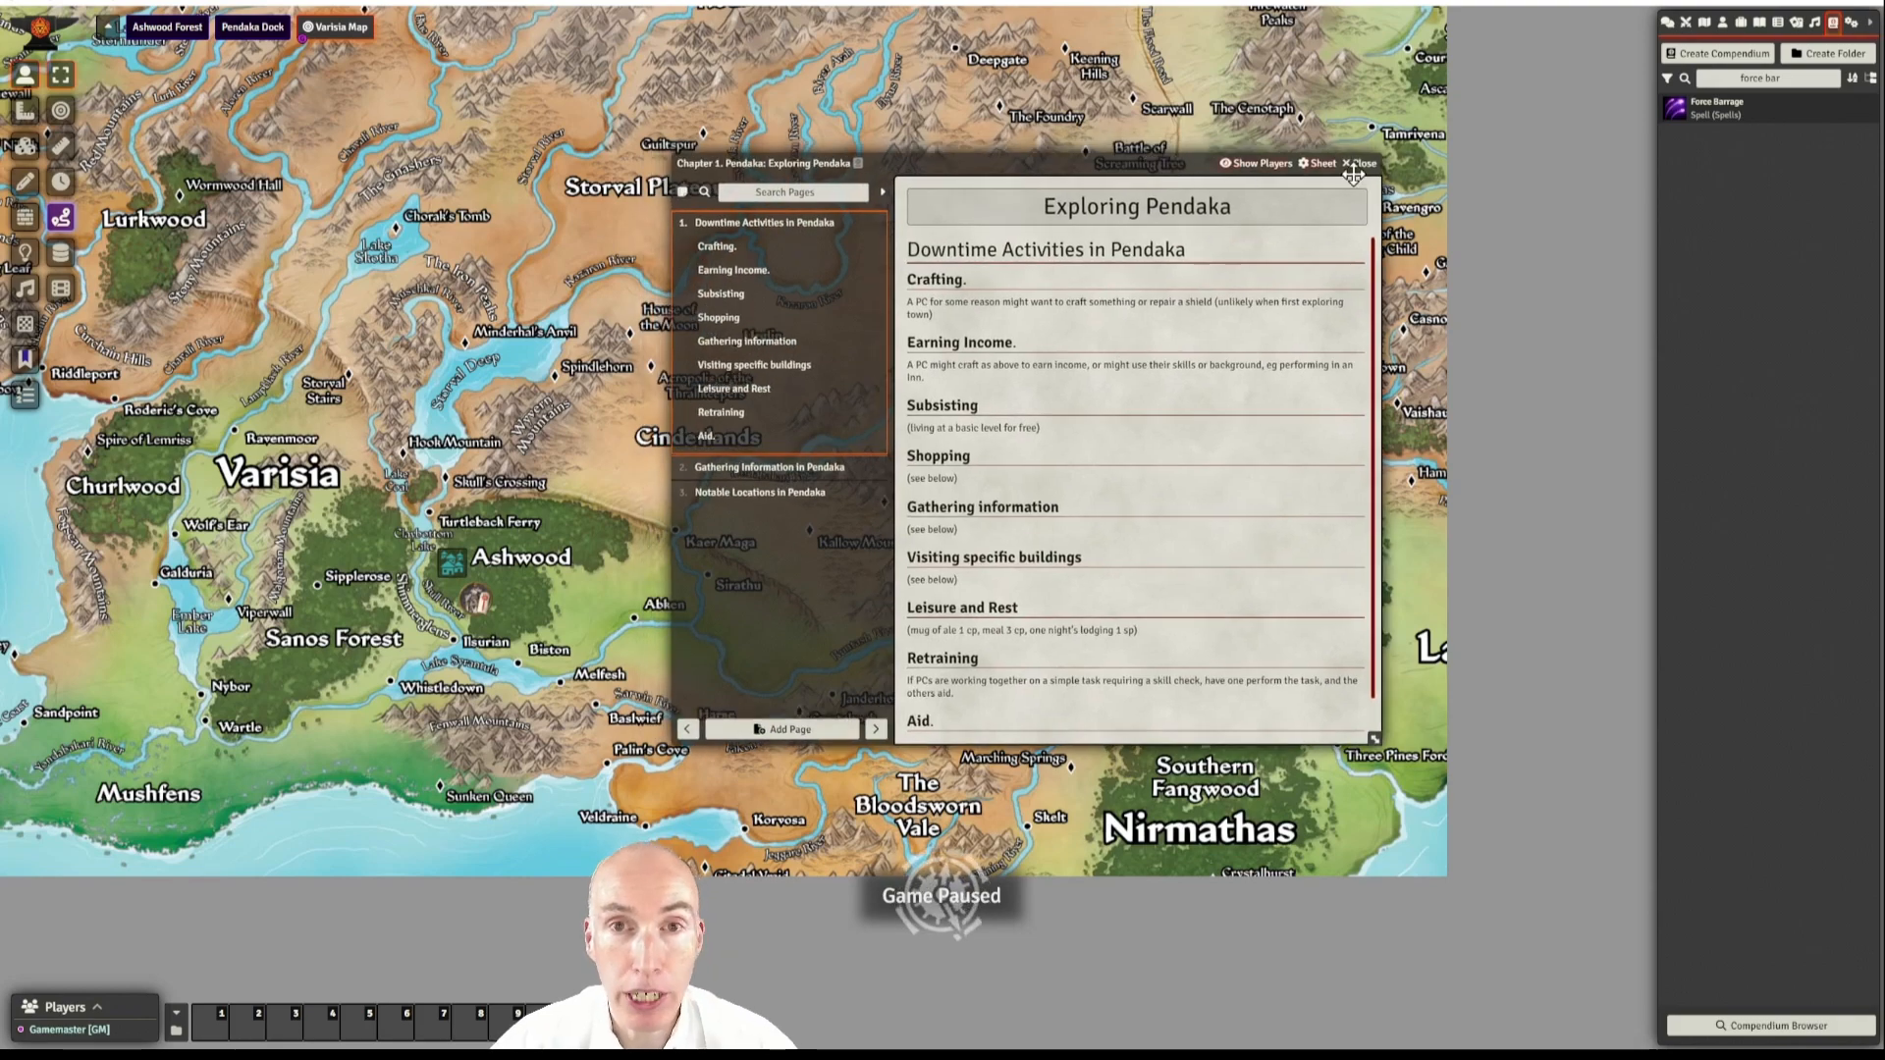
pyautogui.moveTo(1146, 163); pyautogui.dragTo(1055, 185)
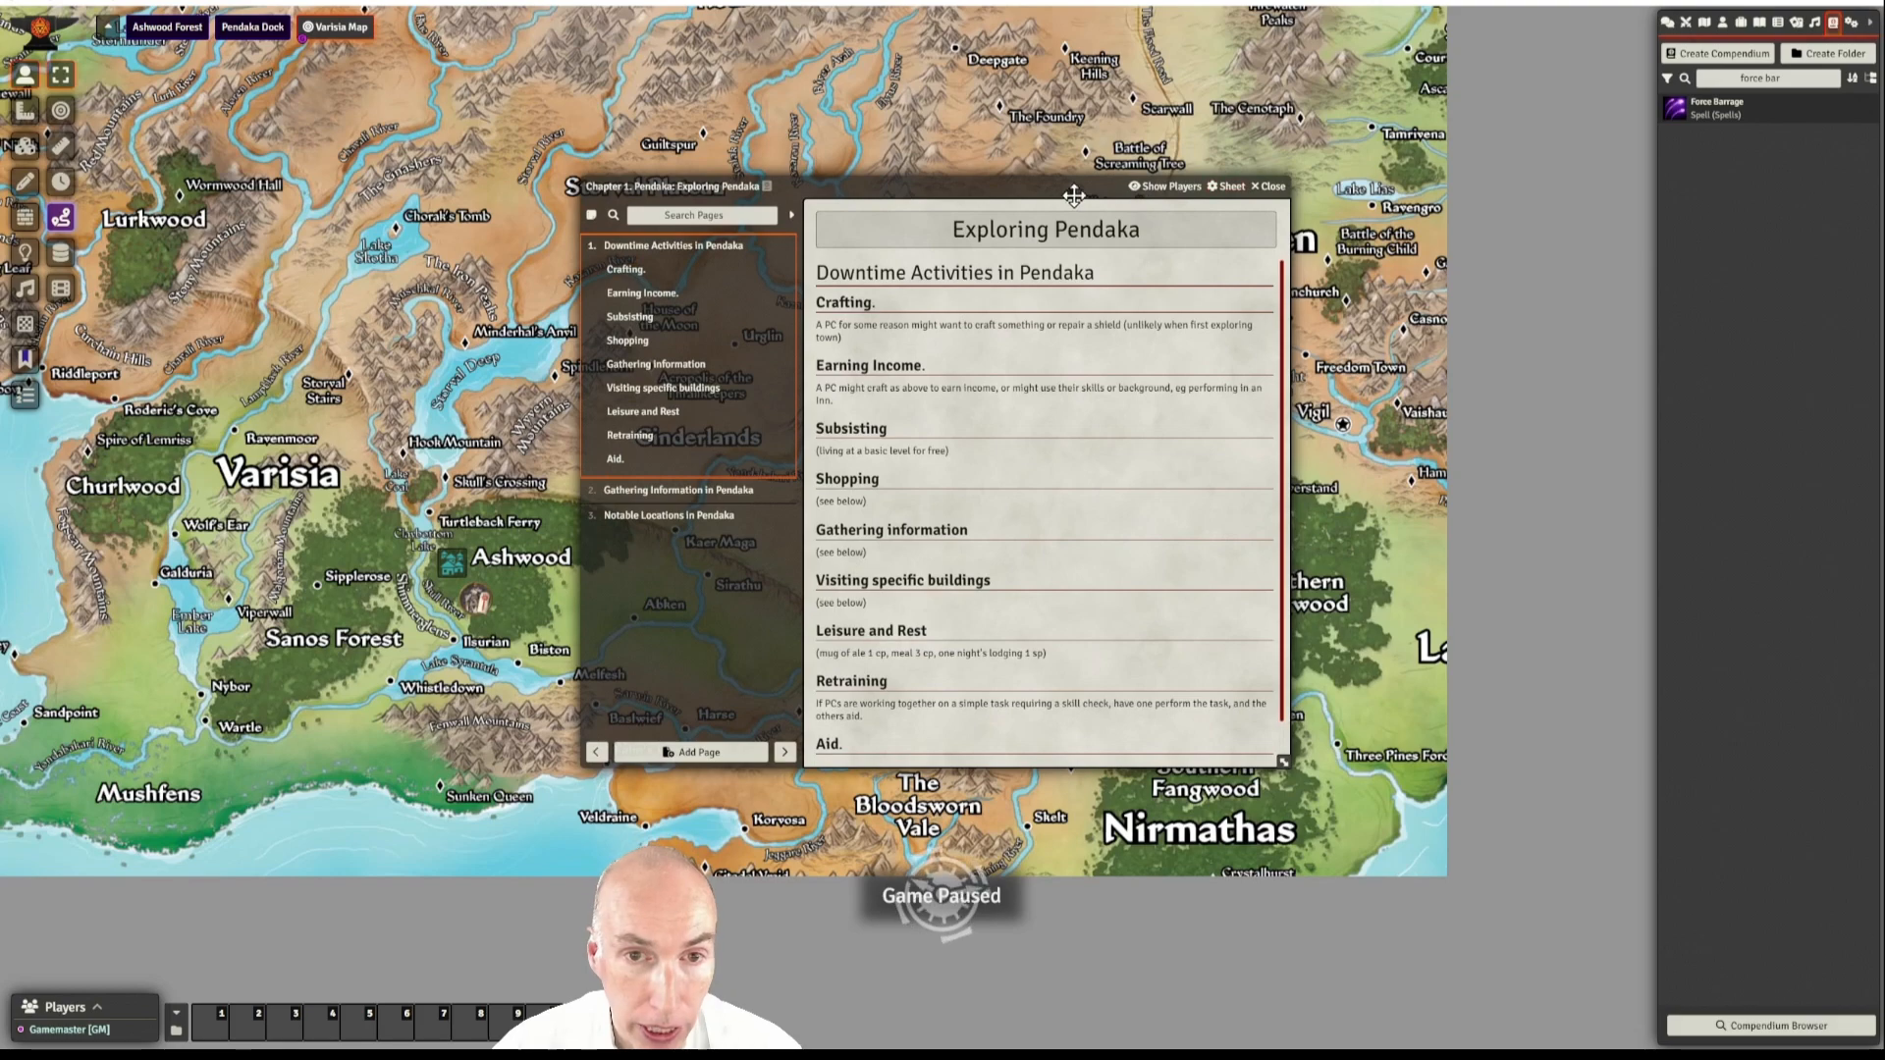
pyautogui.click(1273, 189)
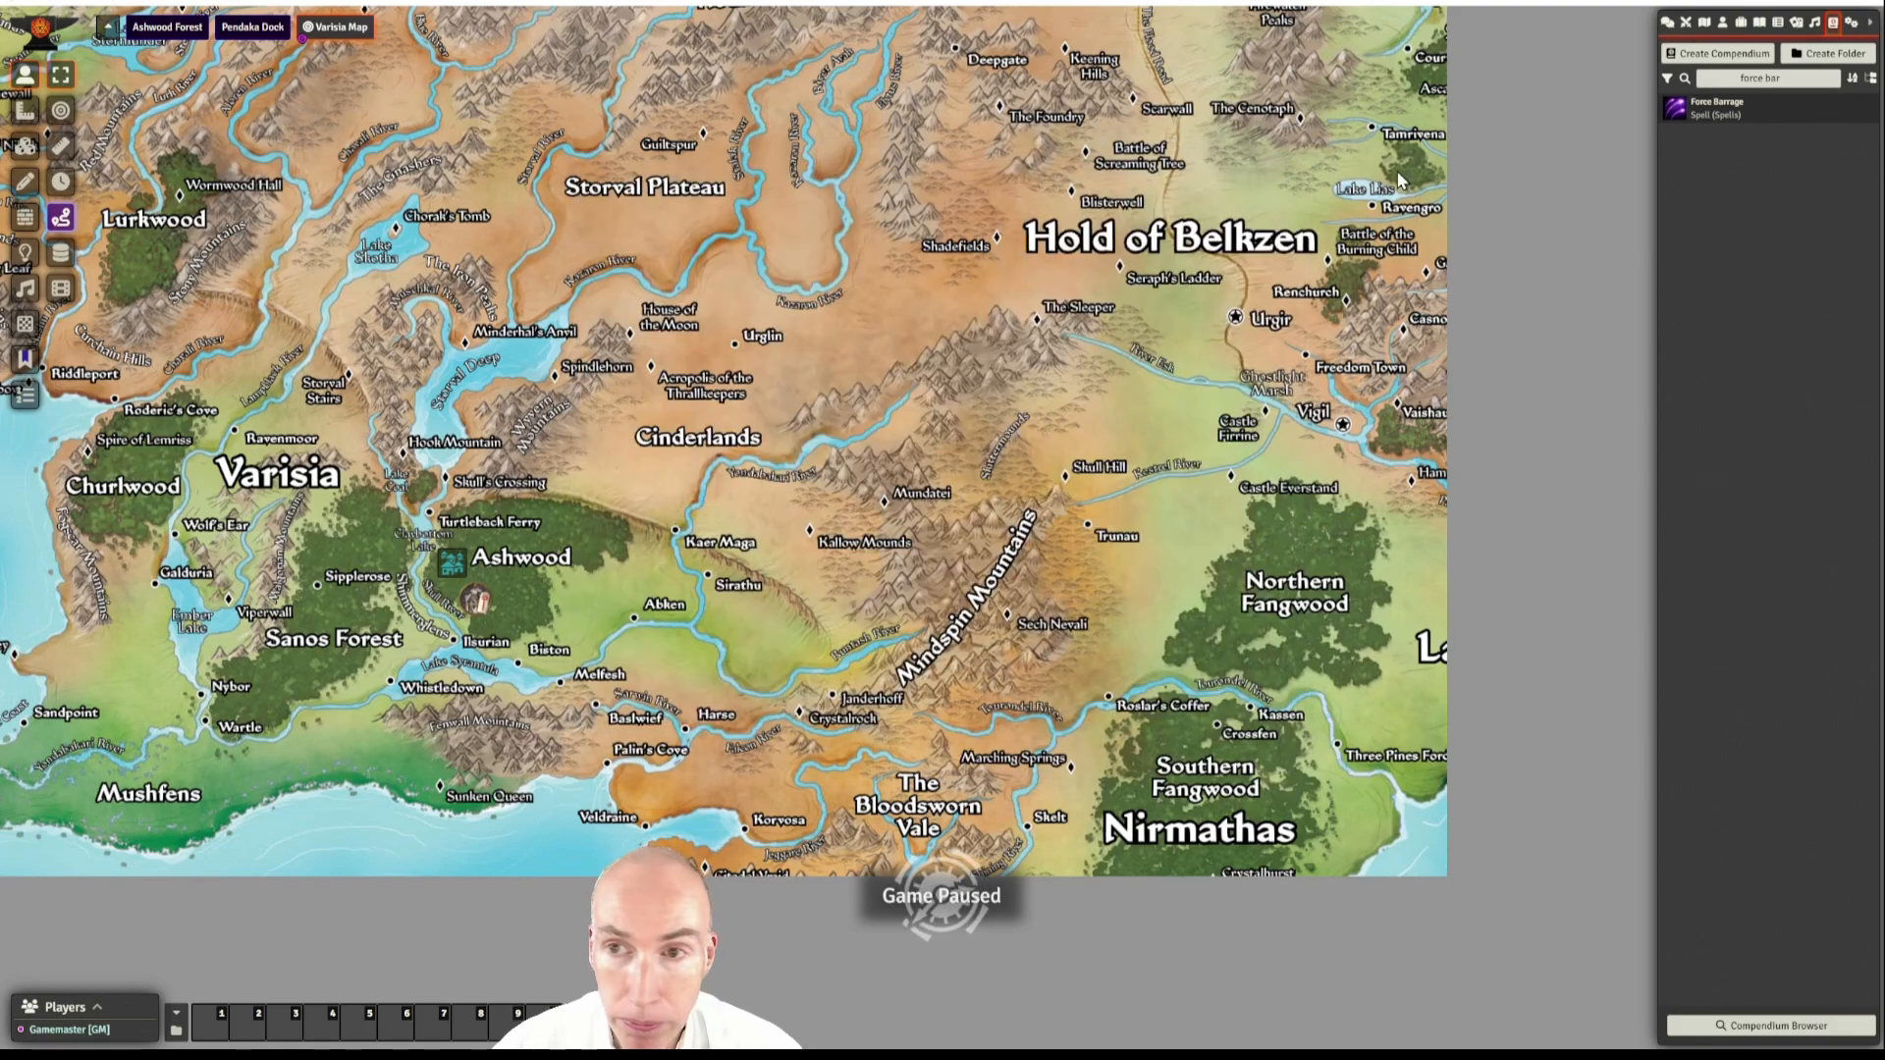
# - Create a journal folder named "Chapter 2. The Ashwood"
pyautogui.click(1760, 22)
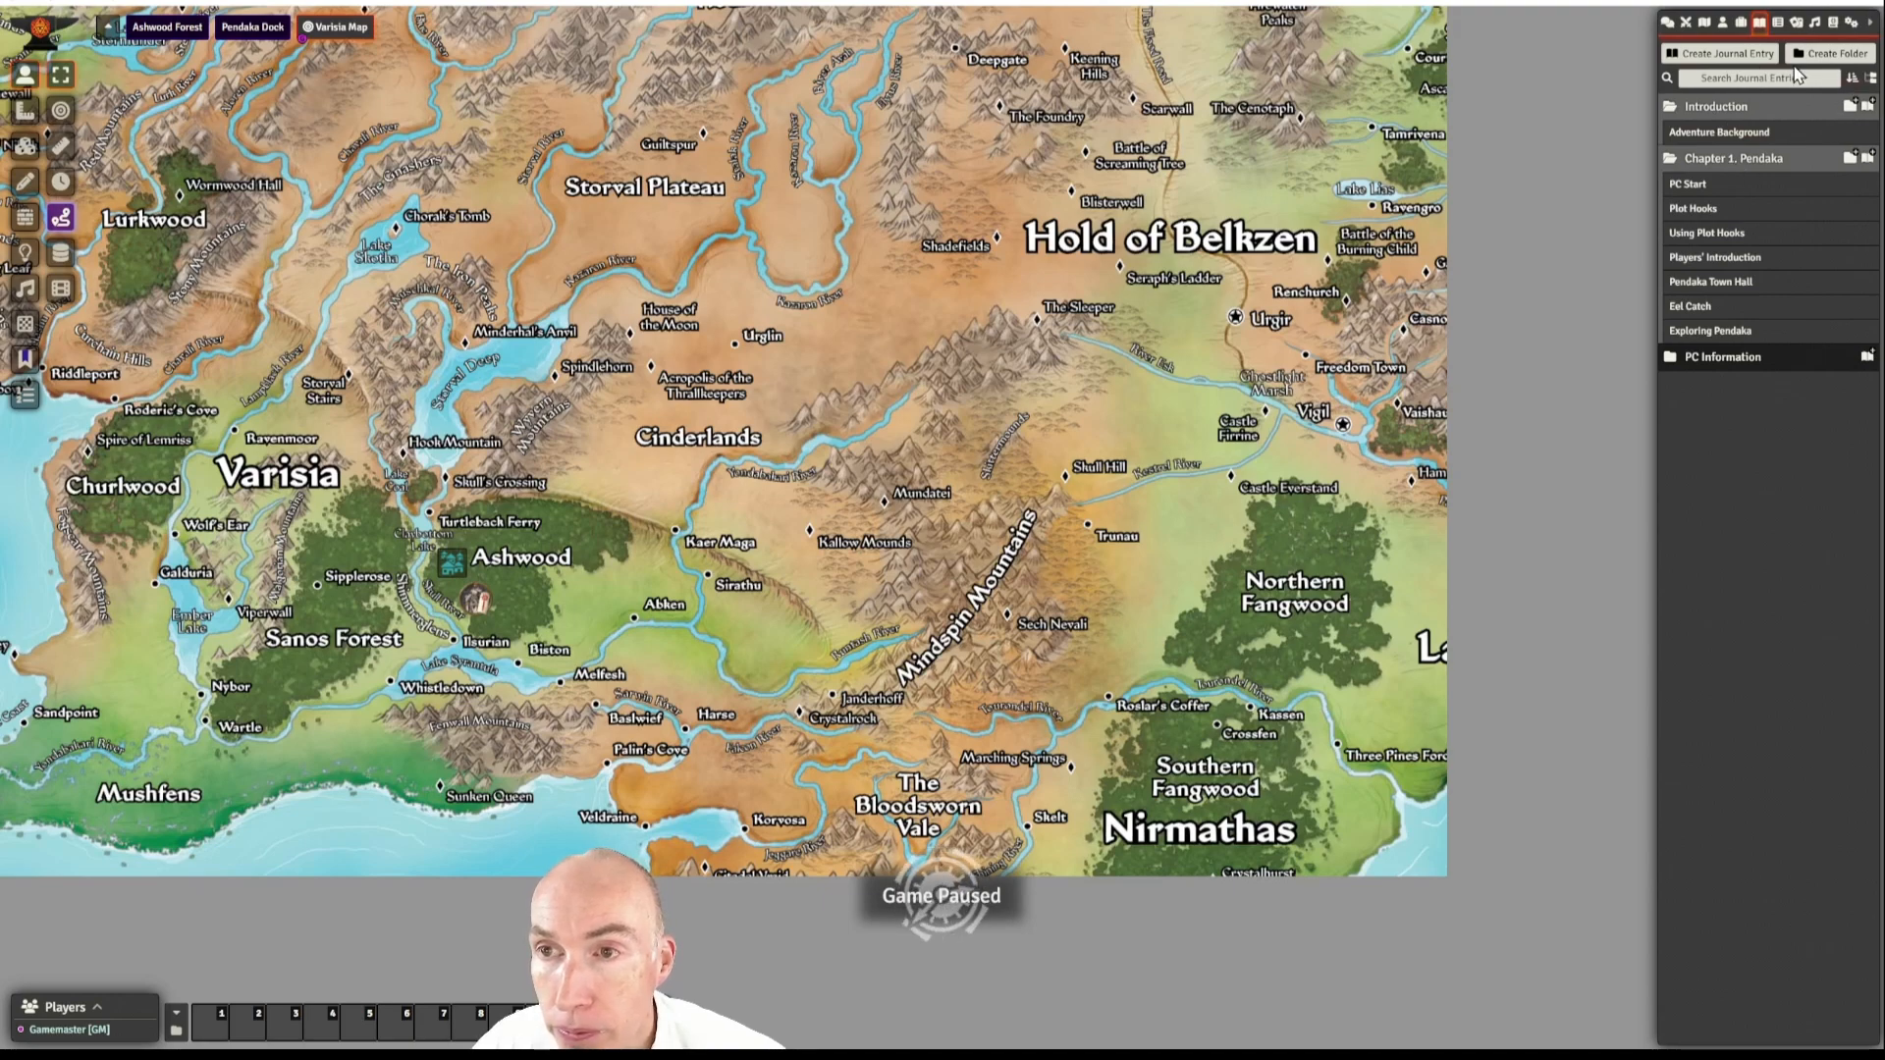
pyautogui.click(1835, 56)
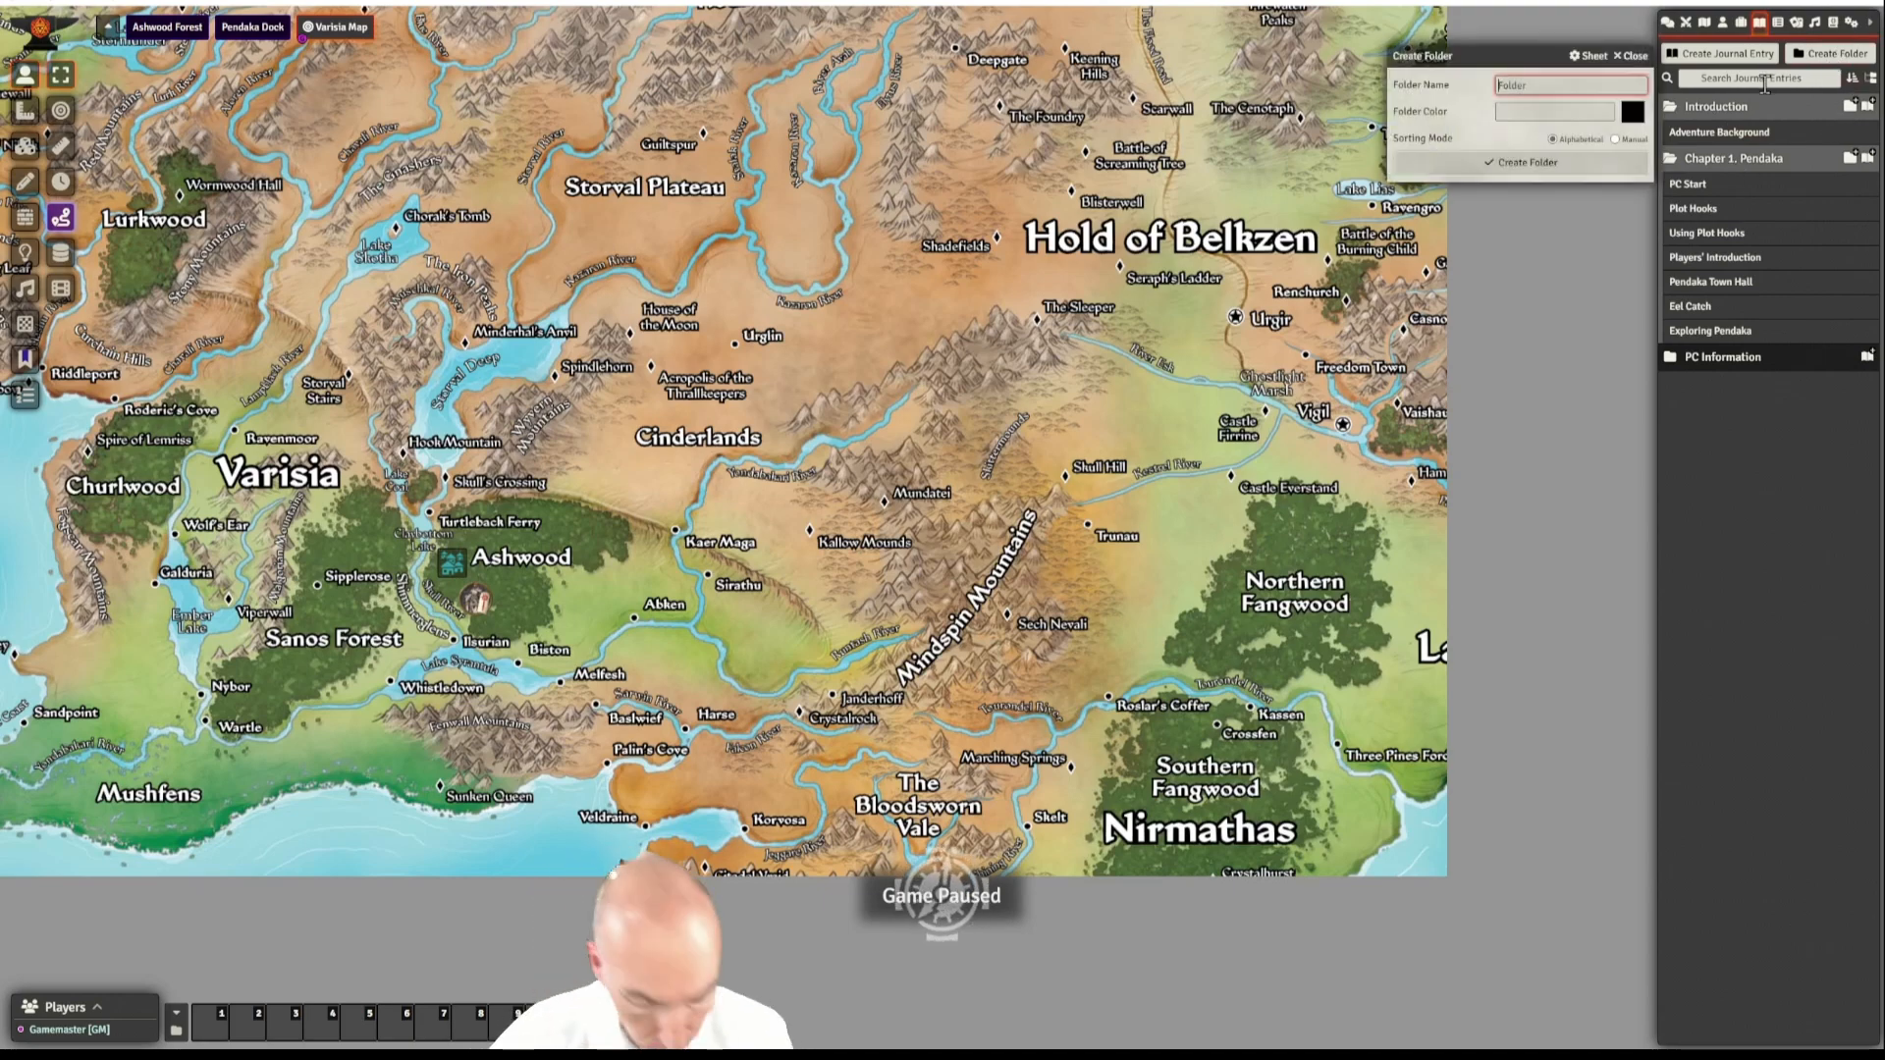
pyautogui.write('Chap')
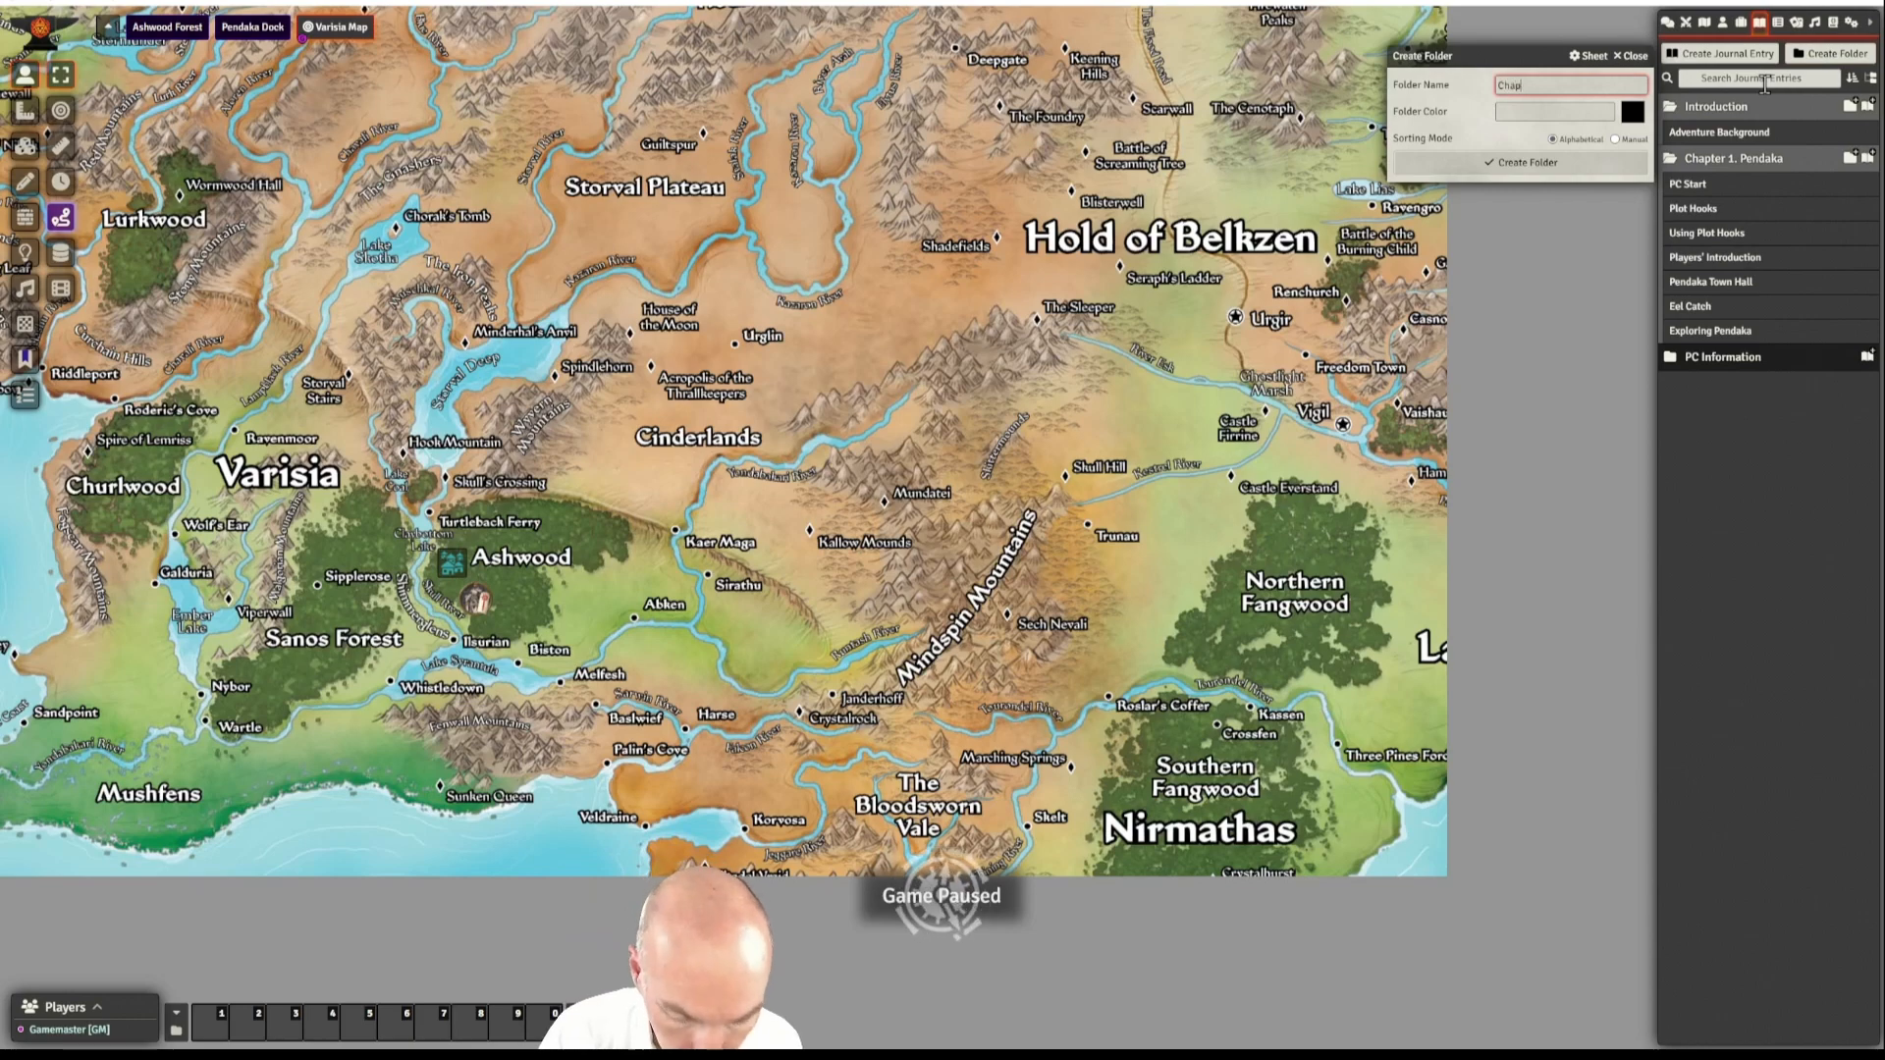
pyautogui.write('ter 2')
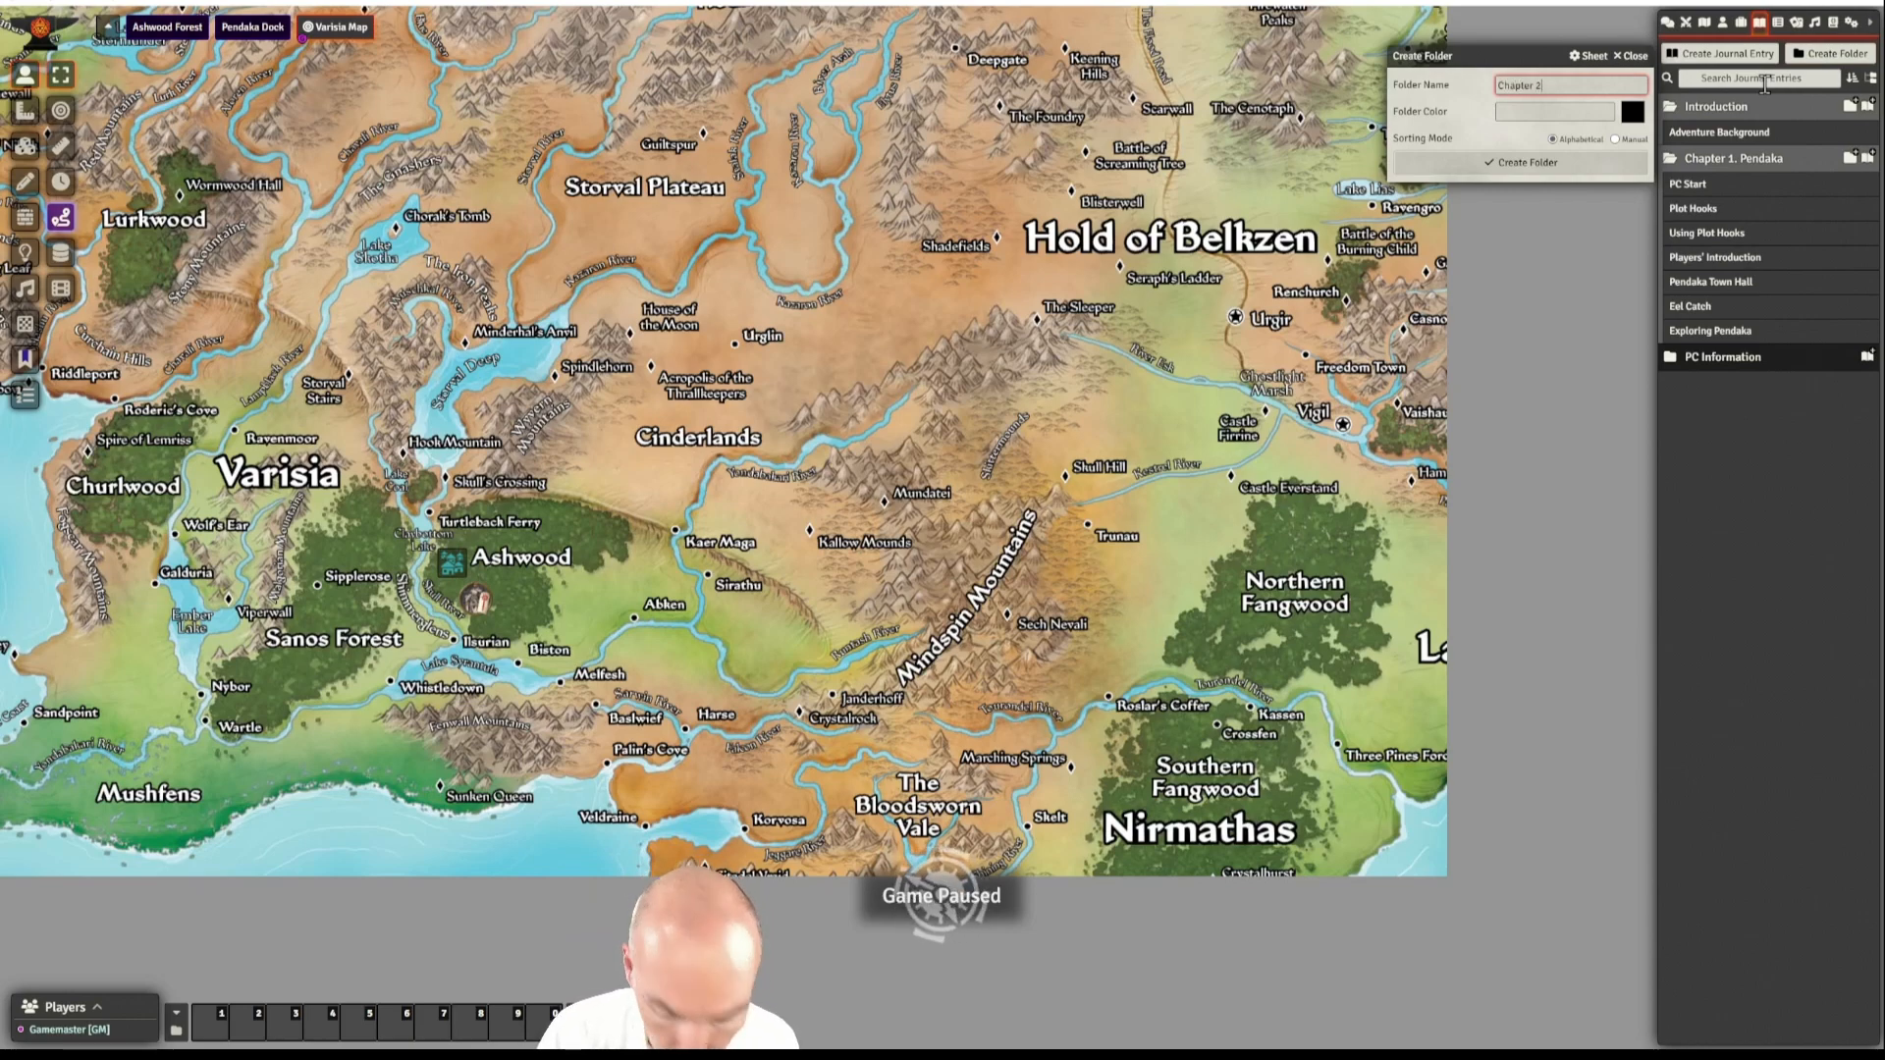
pyautogui.write('. Th')
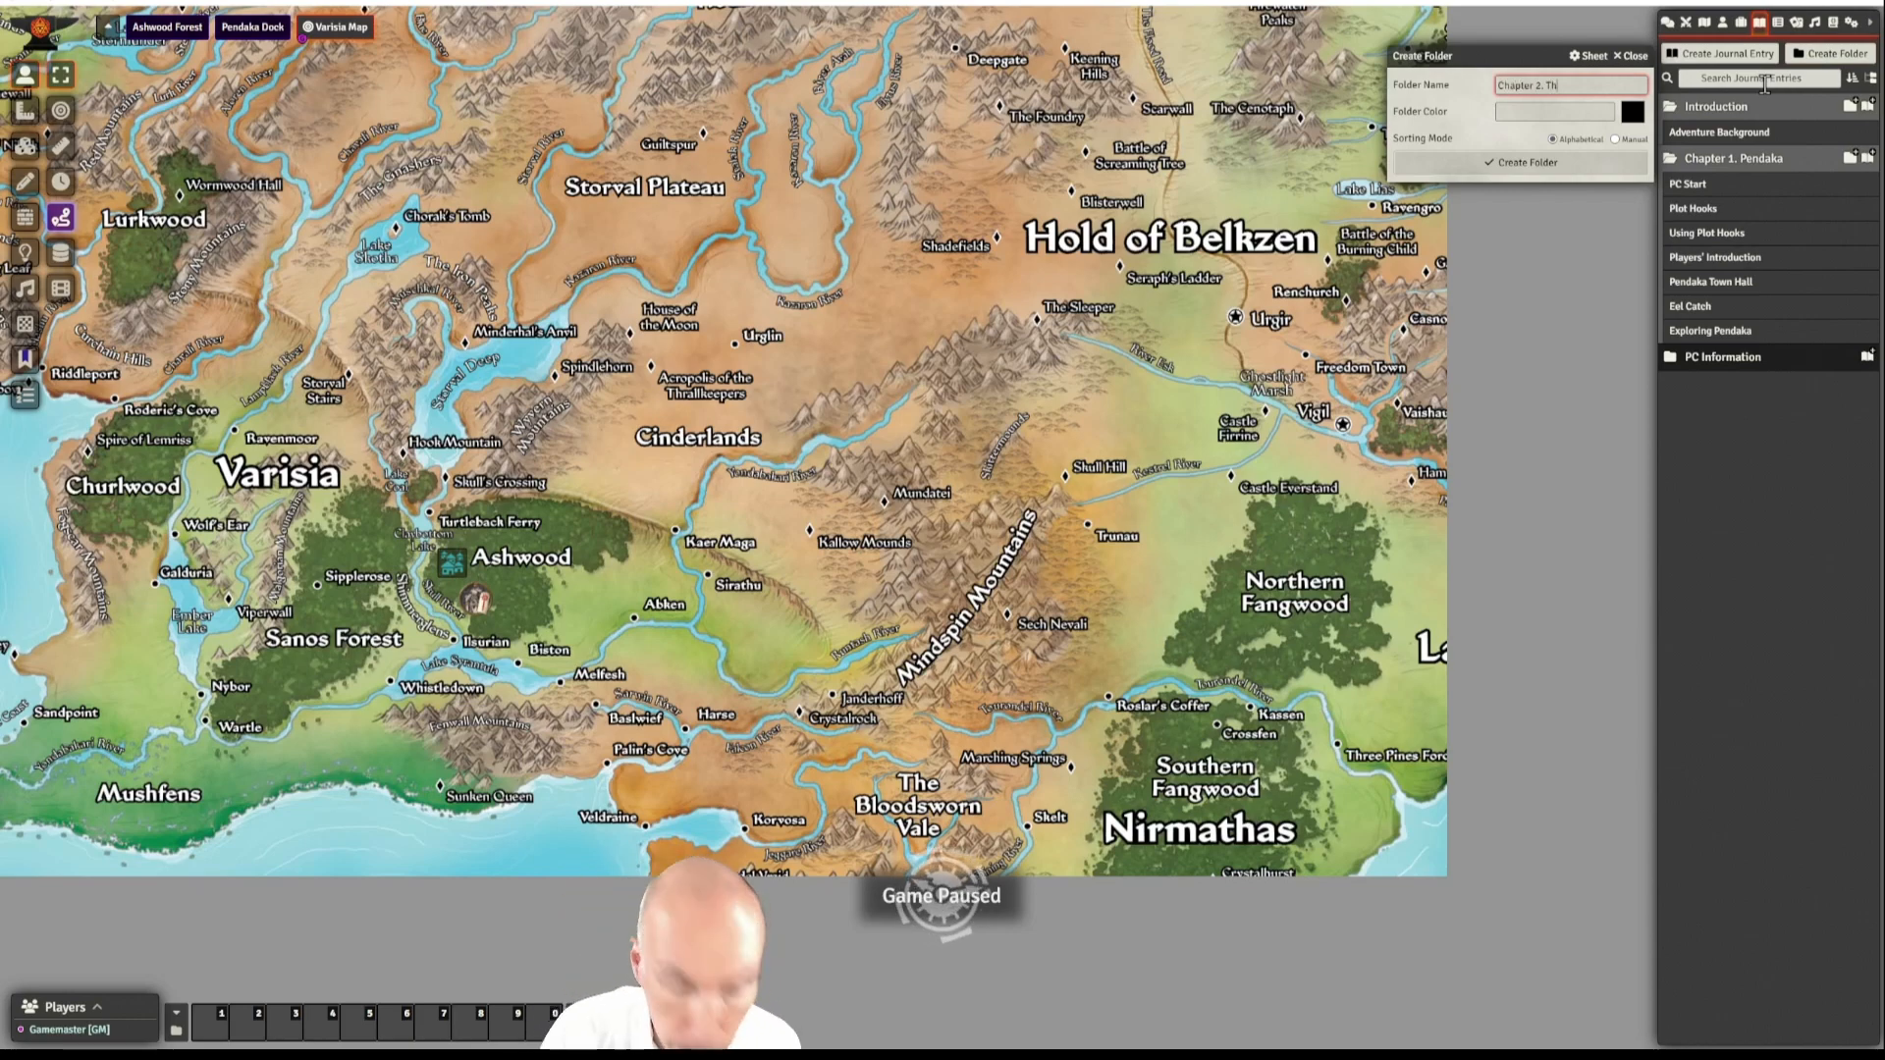
pyautogui.write('e AShwood')
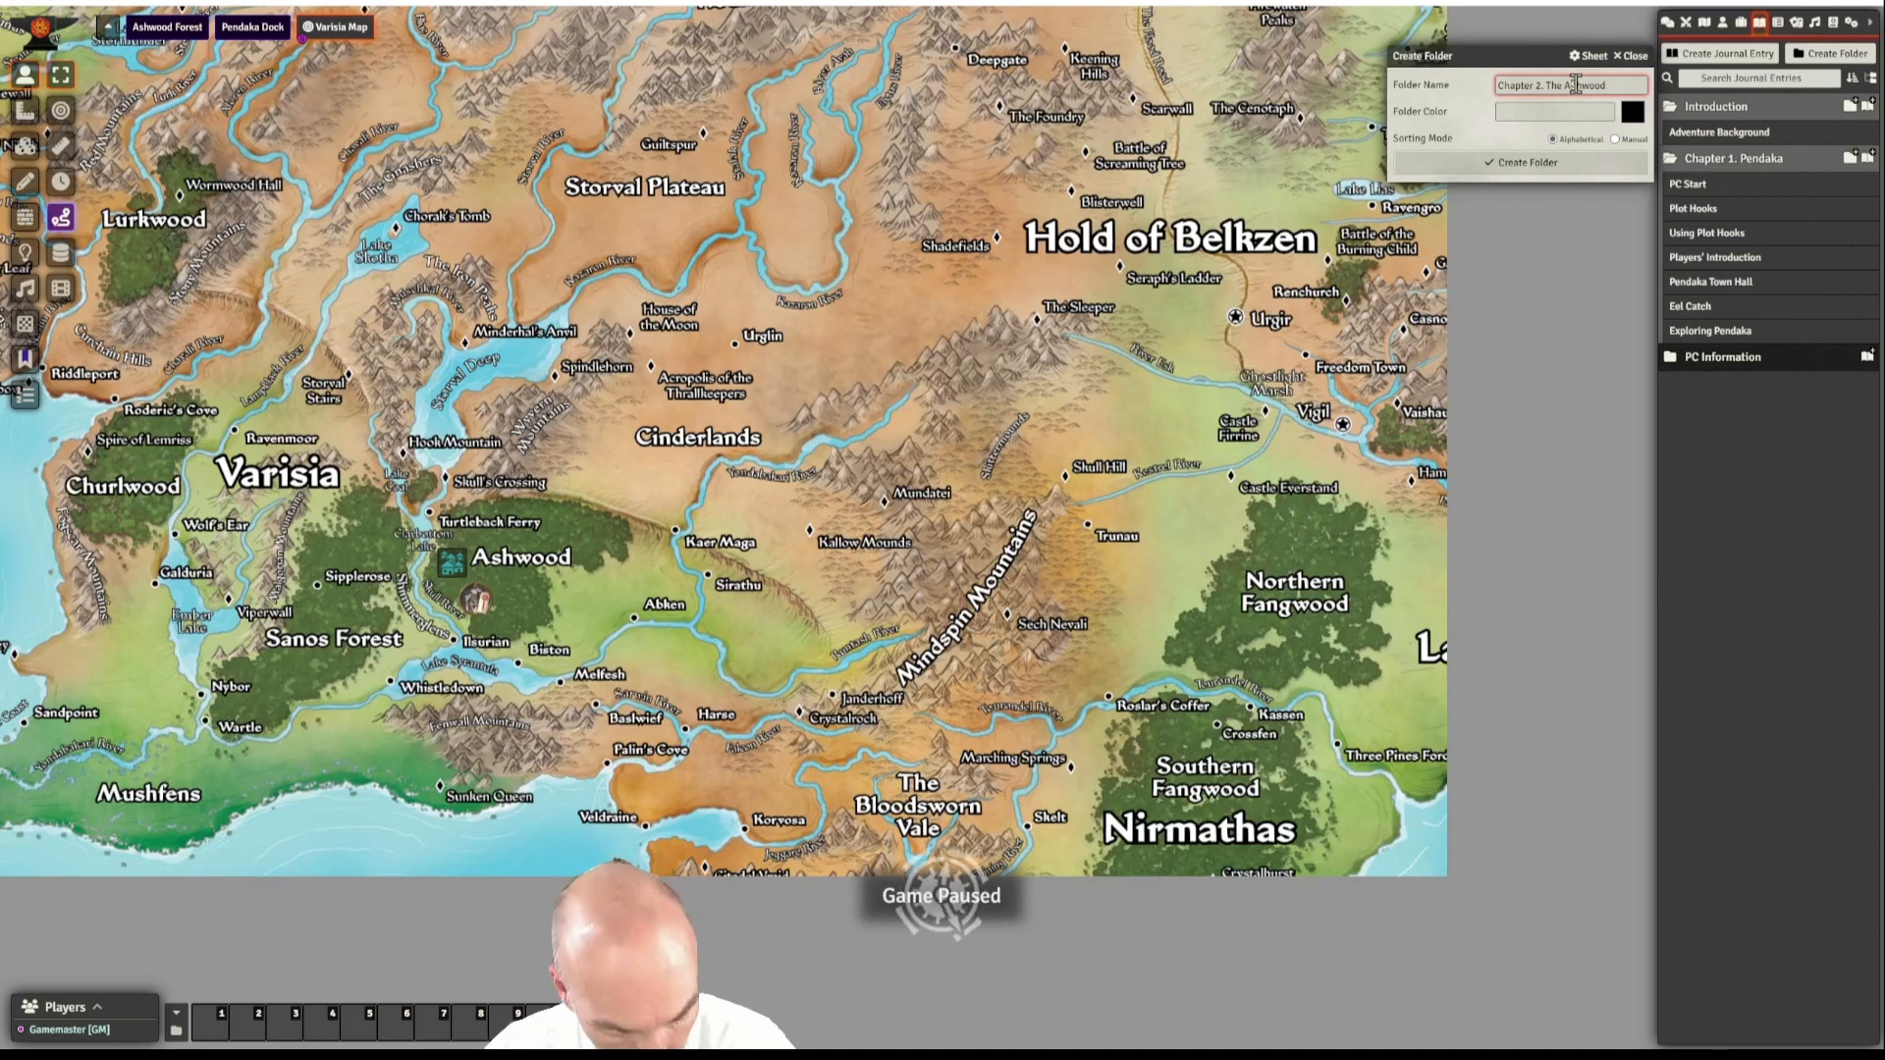
pyautogui.click(1561, 164)
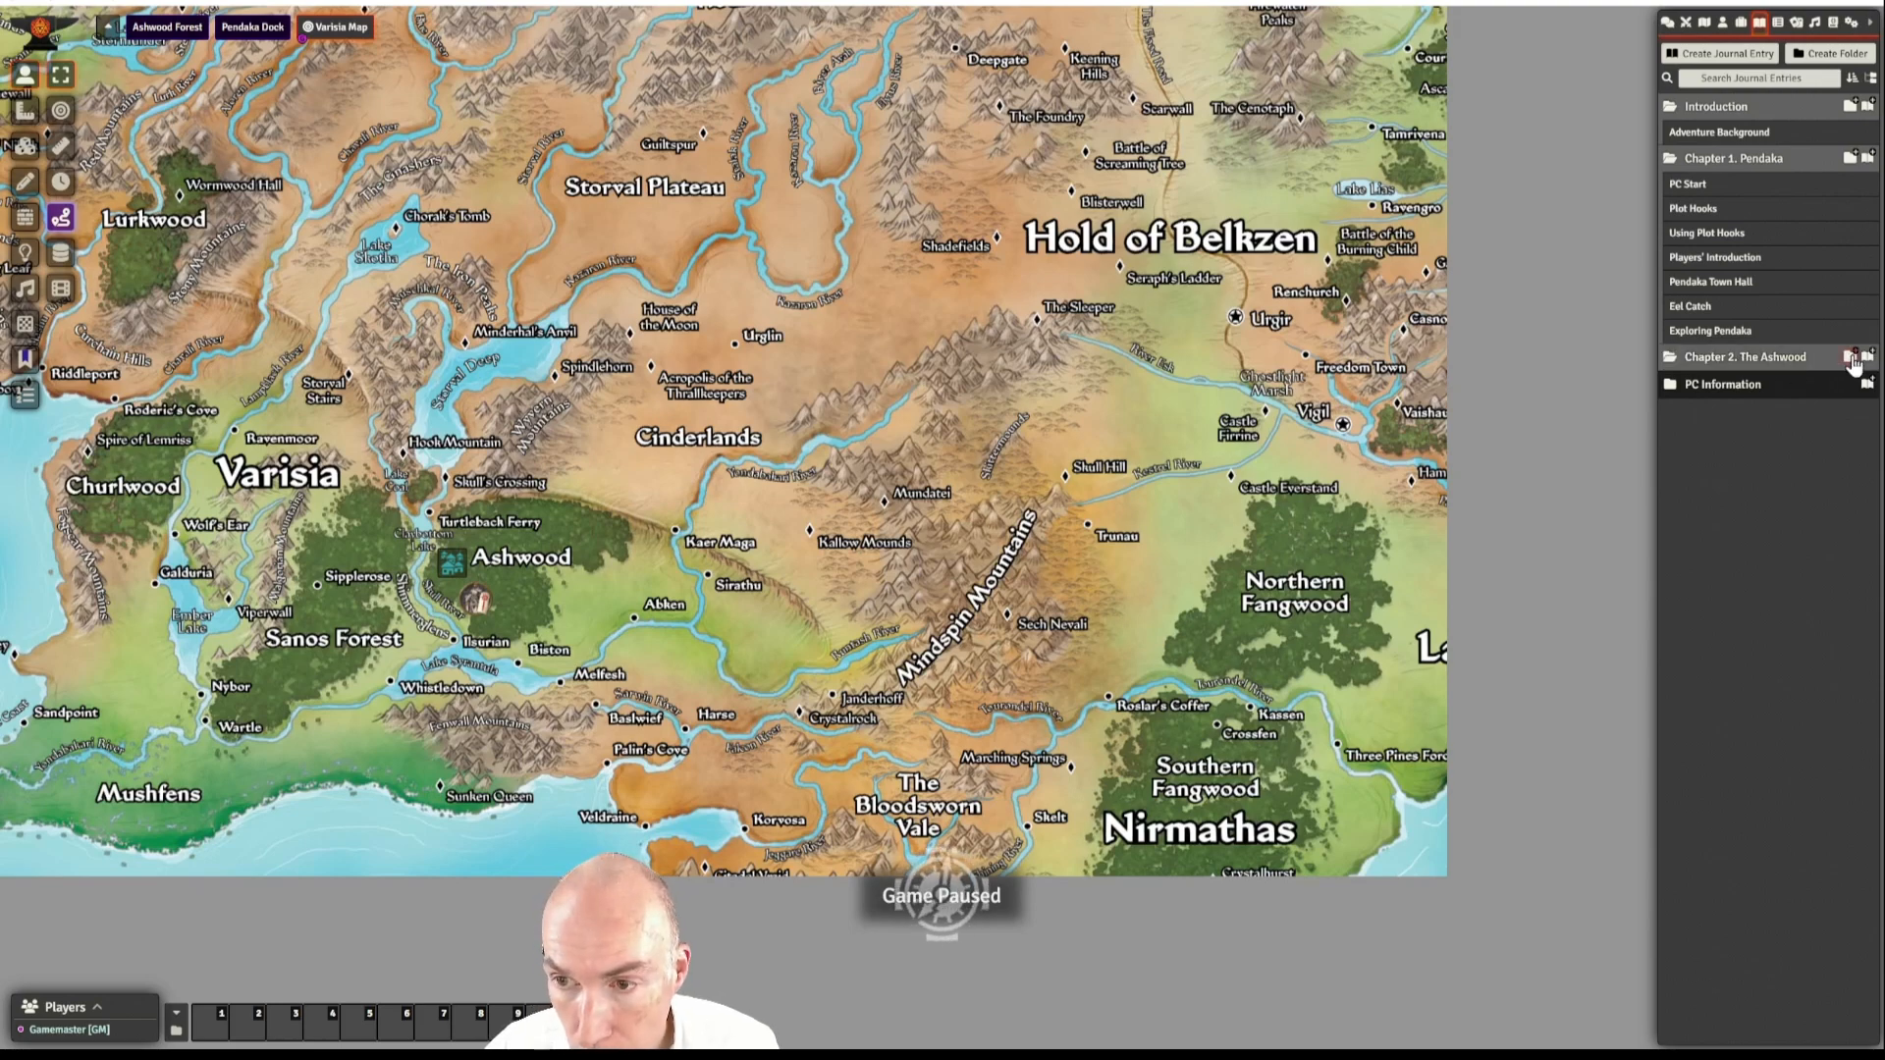
# - Create a journal entry named "Exploring Ashwood Forest" in the Chapter 2. The Ashwood folder
pyautogui.click(1850, 356)
pyautogui.moveTo(1542, 24); pyautogui.dragTo(1320, 159)
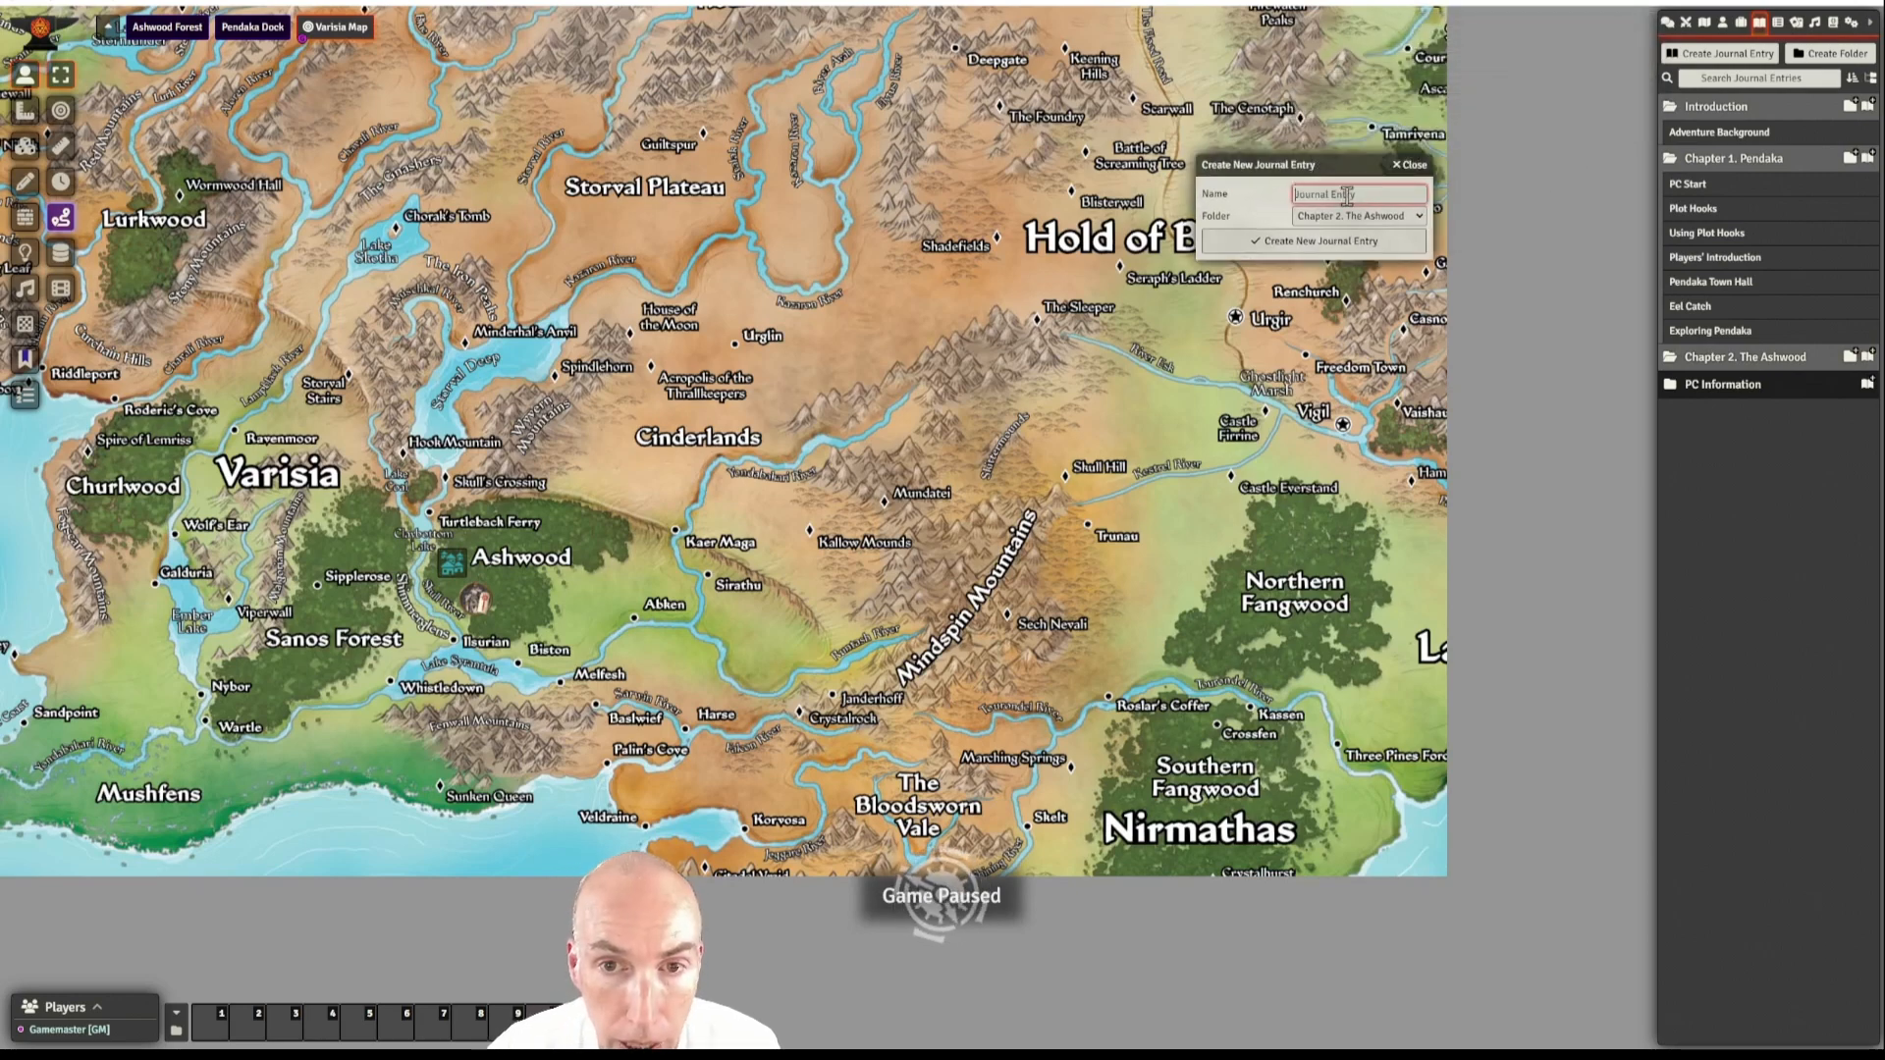
pyautogui.write('Exploring As')
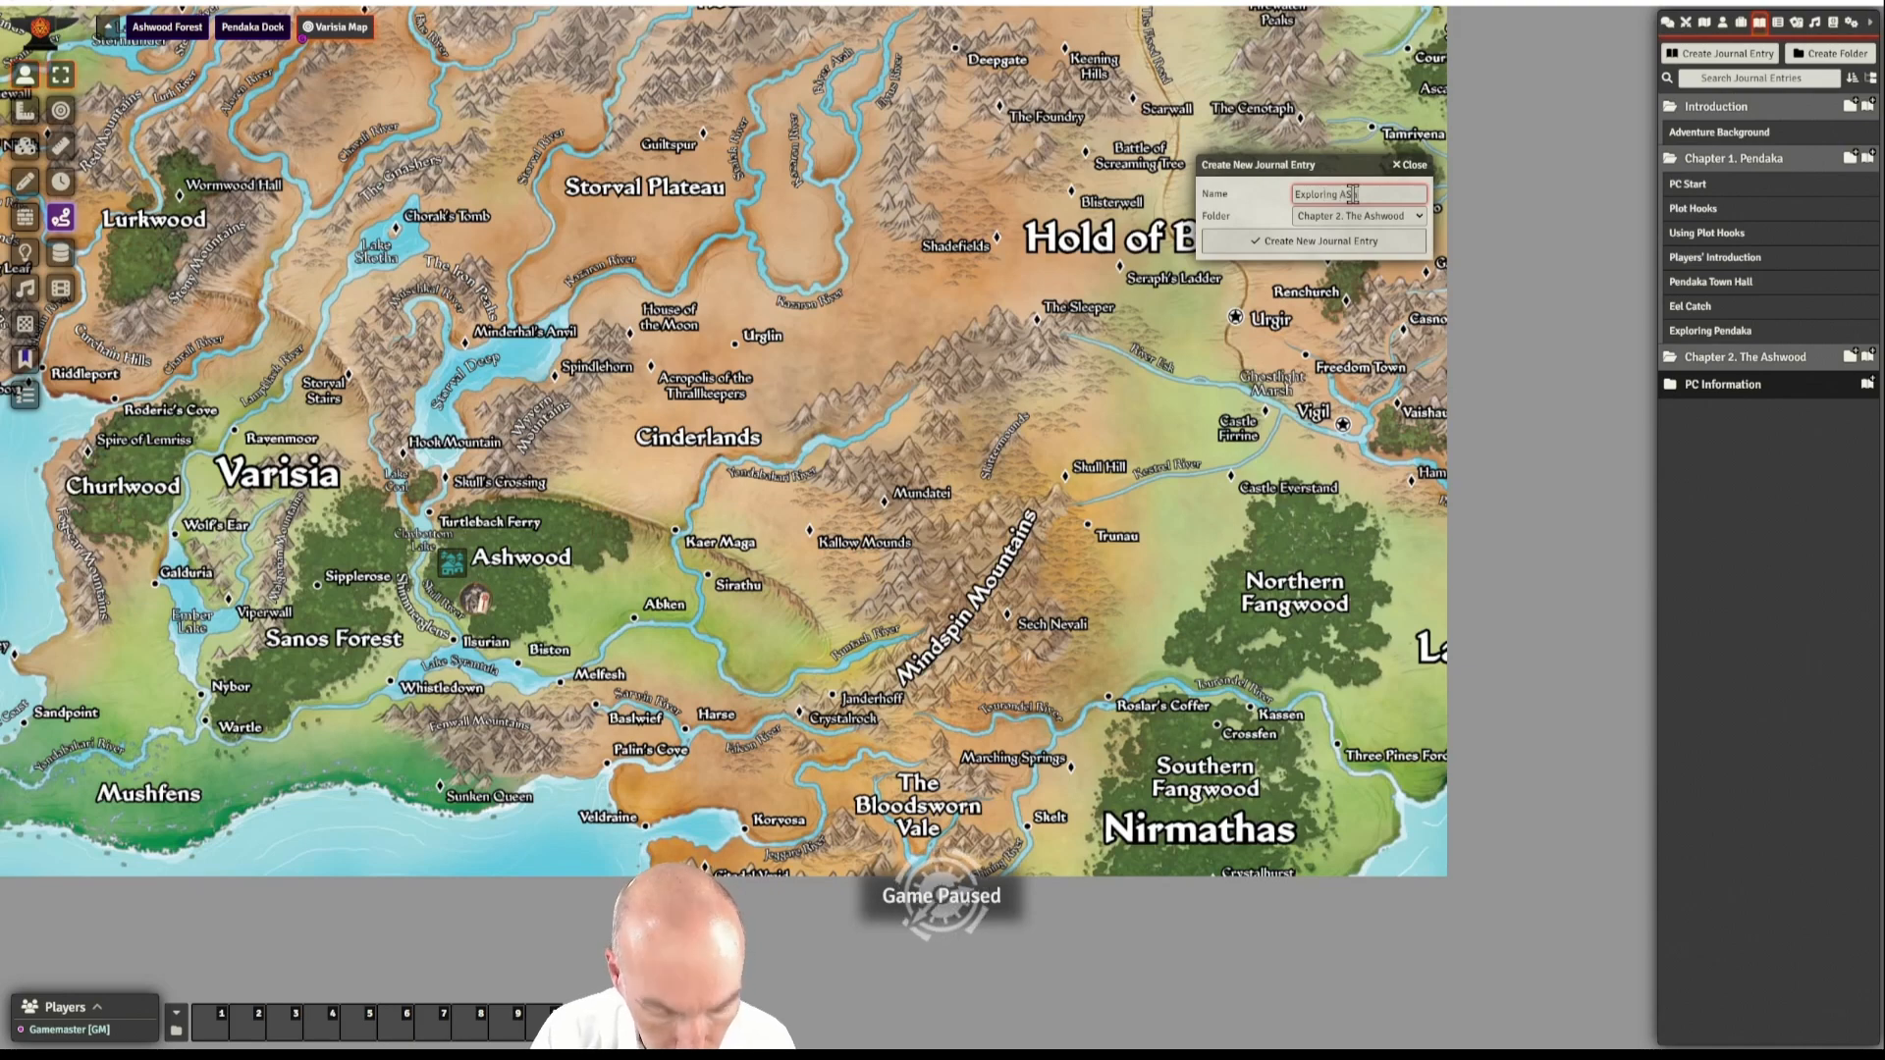
pyautogui.write('hwood Forest')
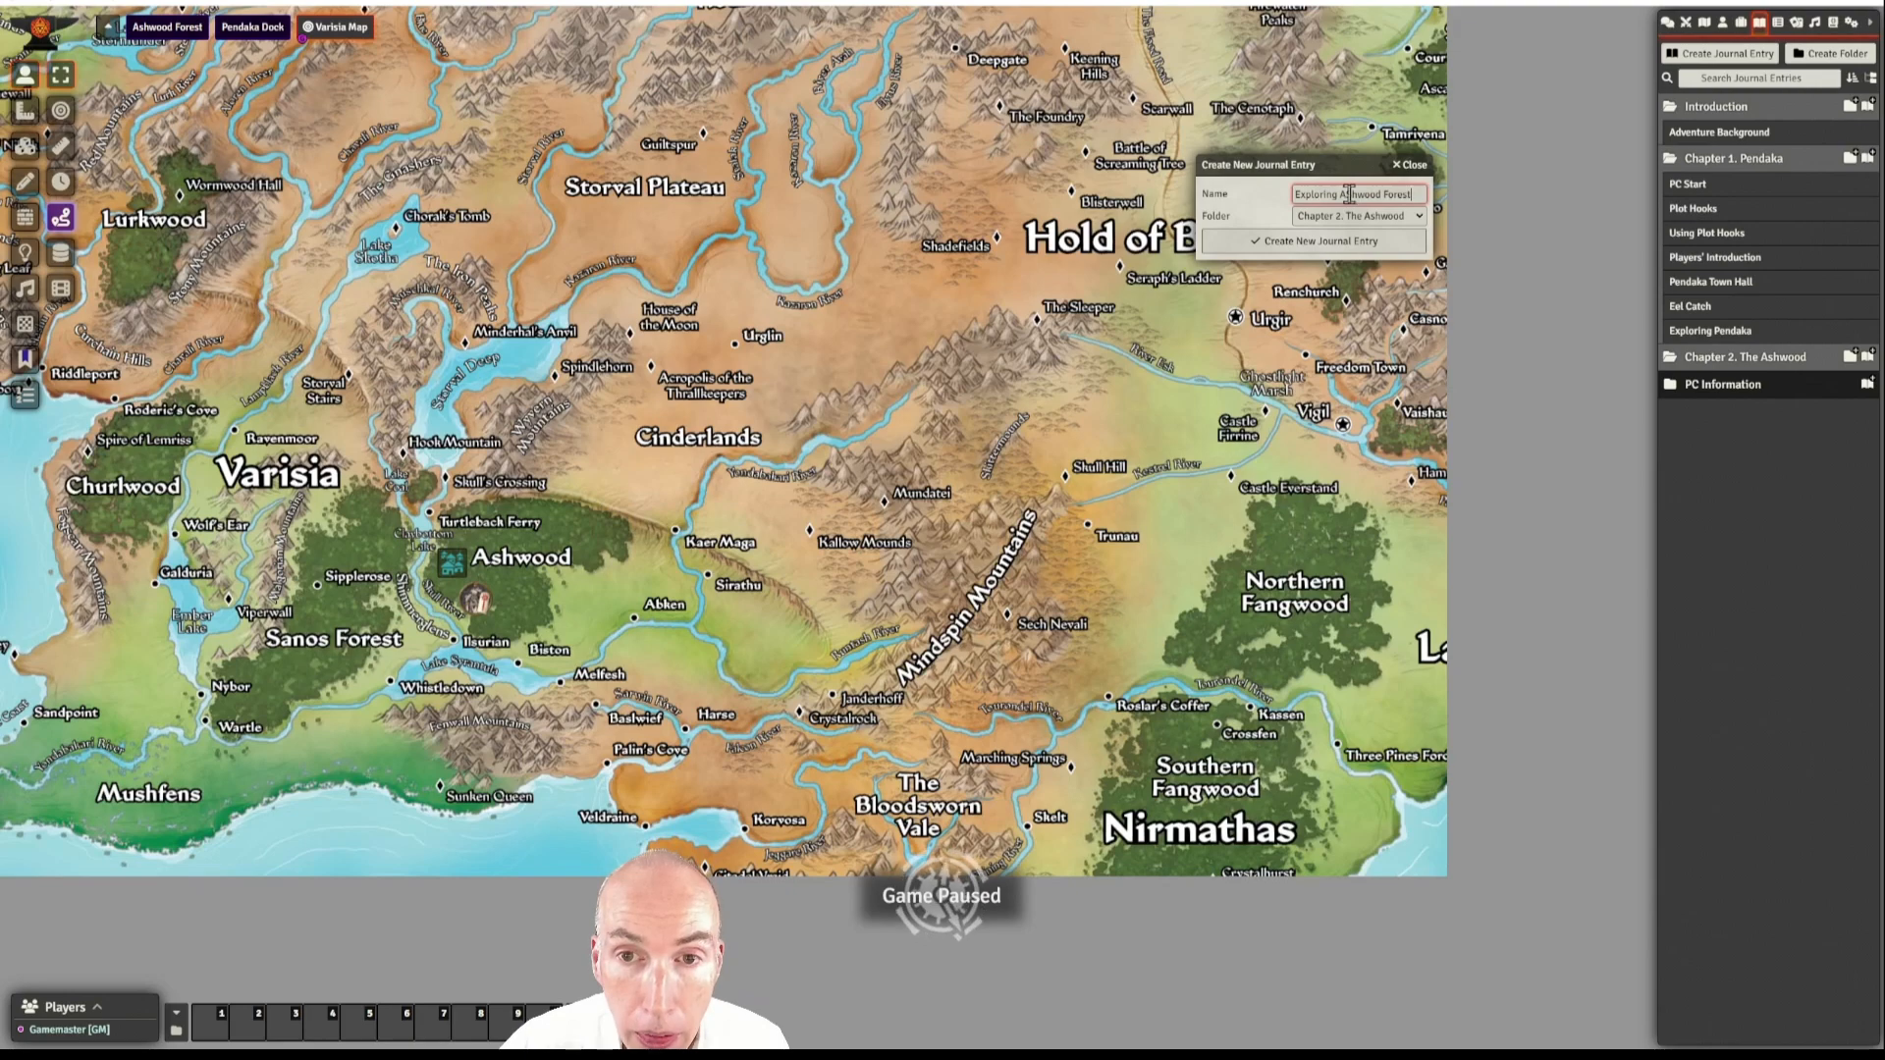
pyautogui.click(1364, 240)
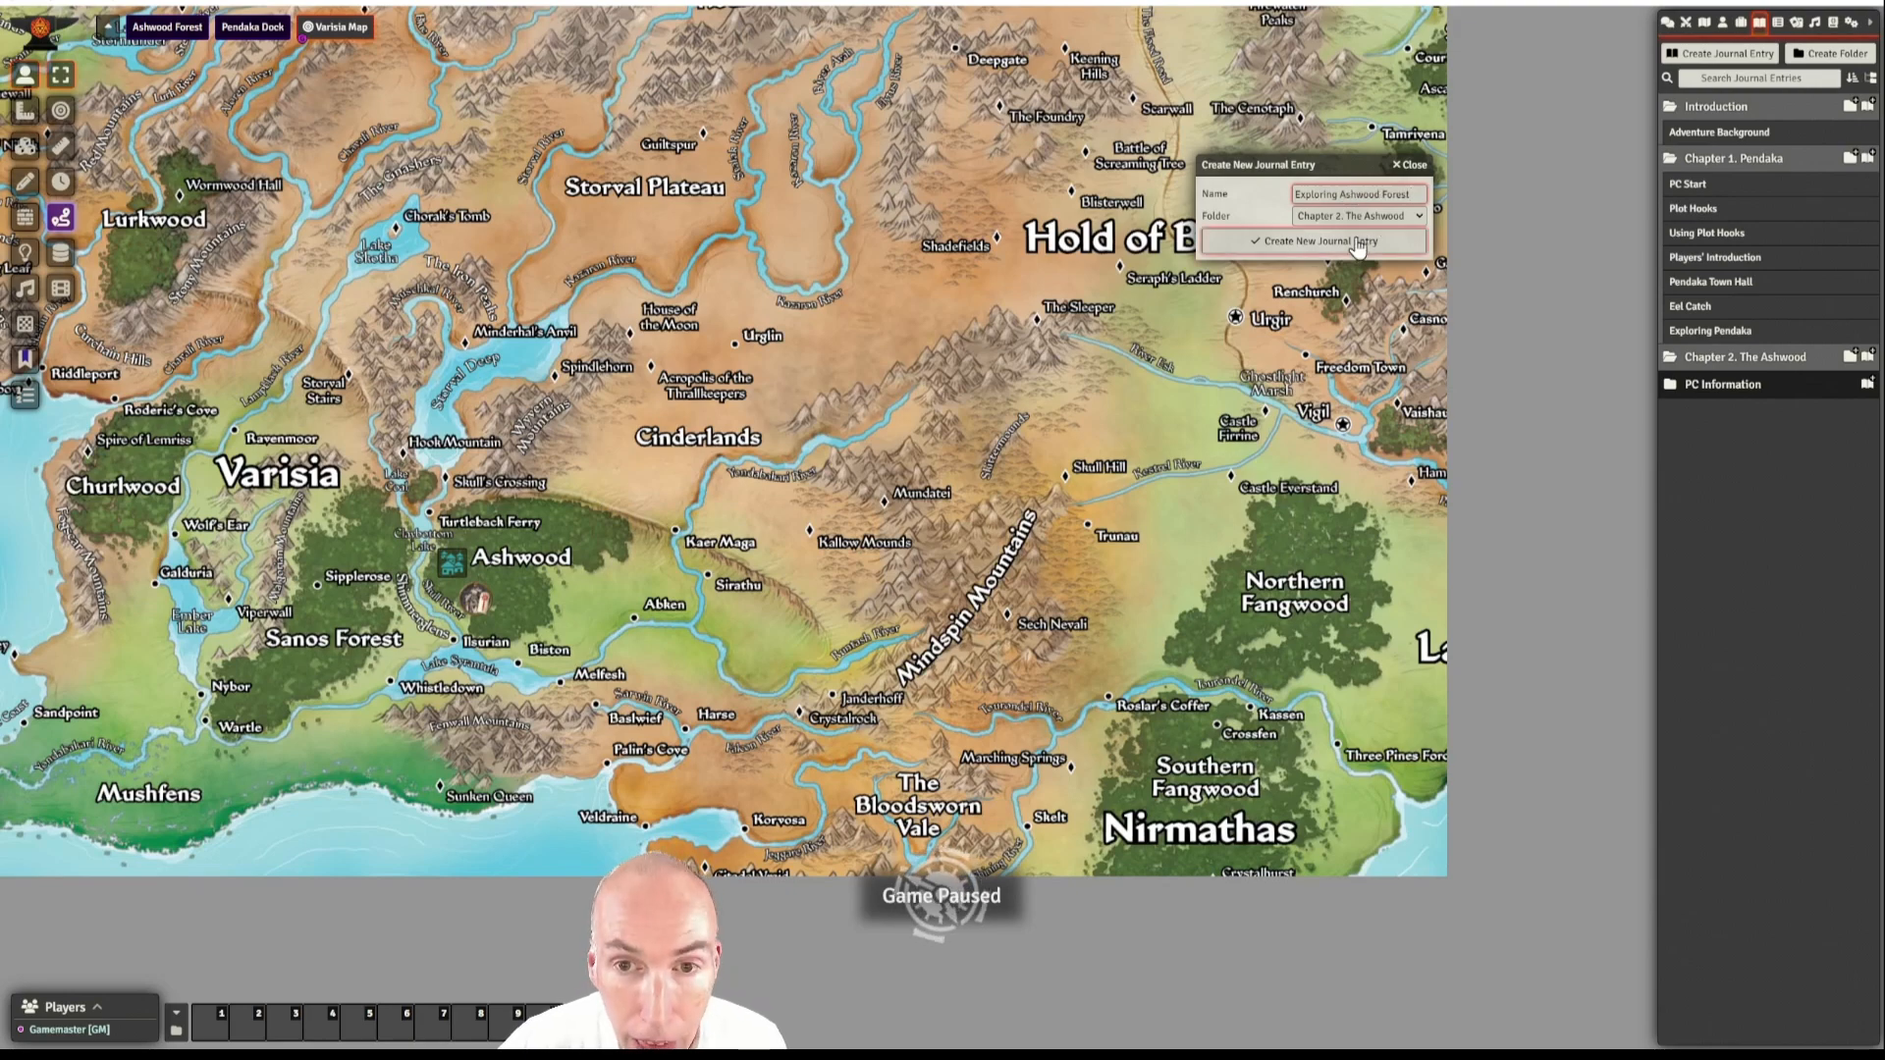
pyautogui.moveTo(1089, 249); pyautogui.dragTo(1155, 193)
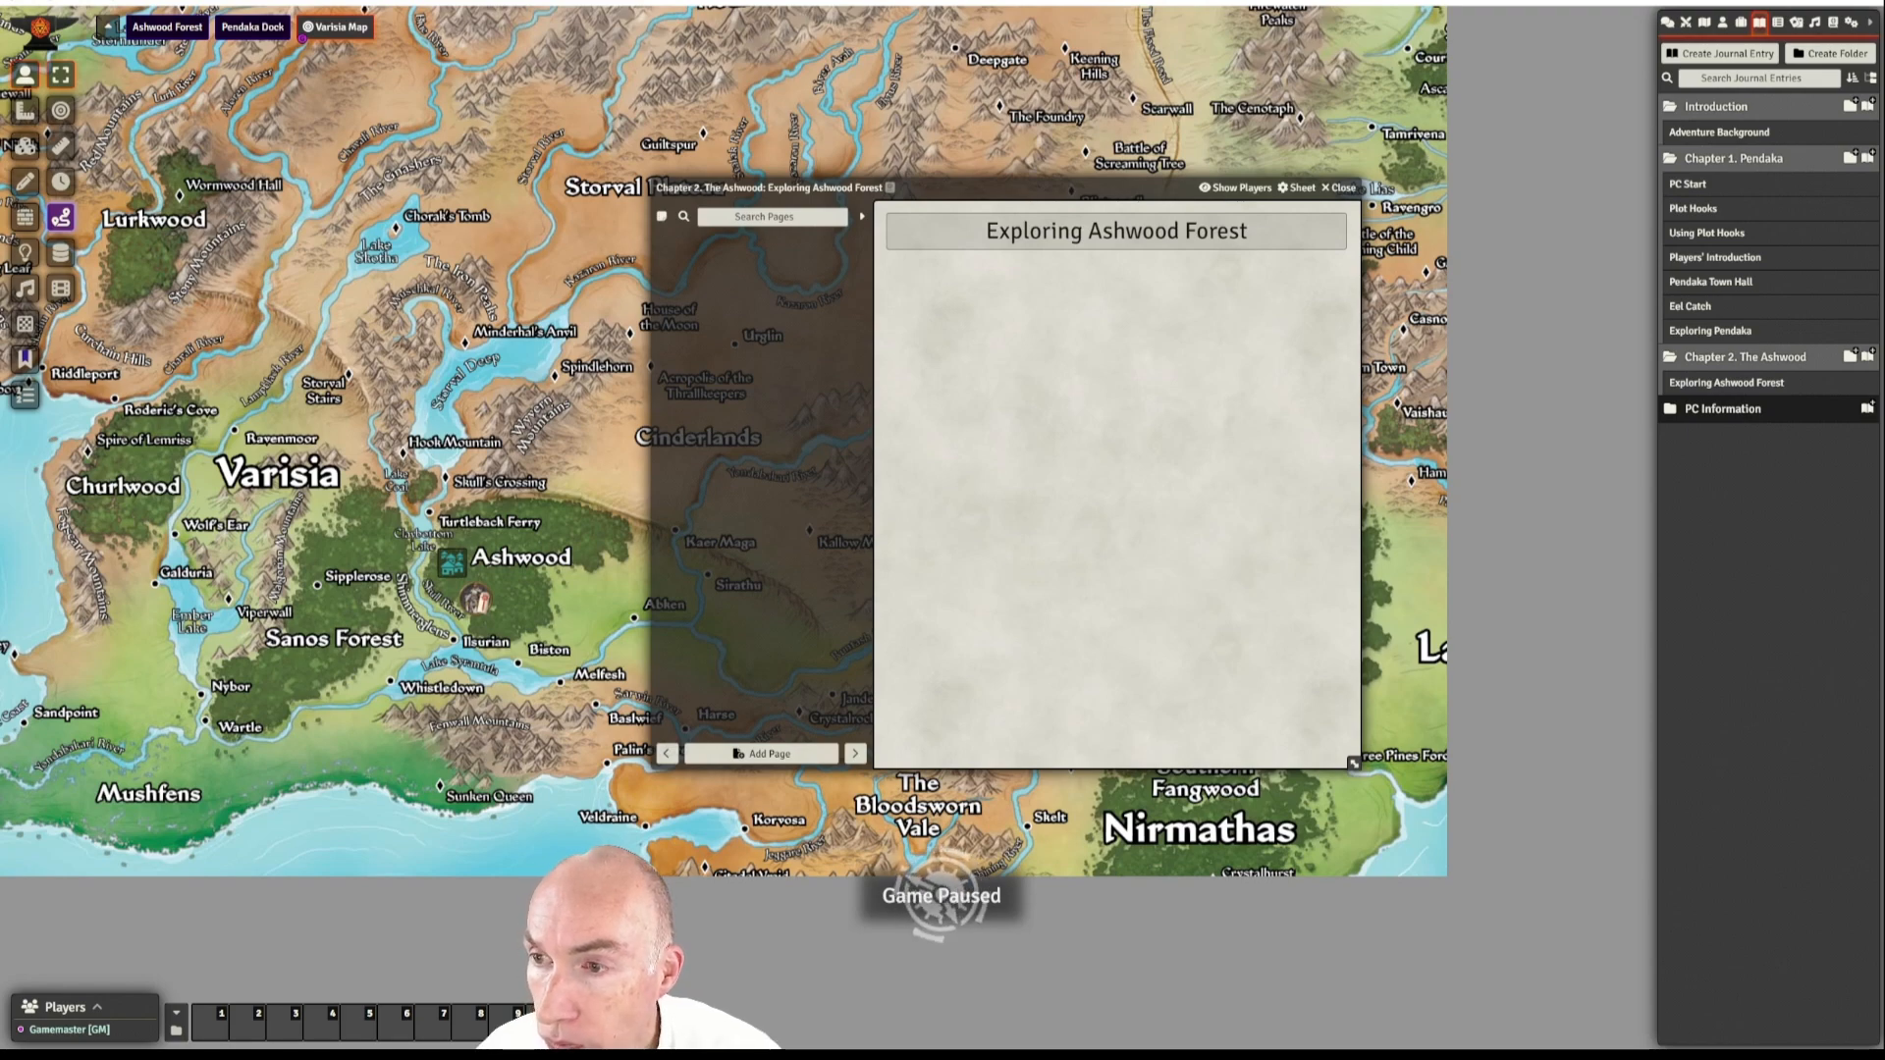
# - Add a text page named "Exploring Ashwood Forest" to the new journal entry
pyautogui.click(768, 754)
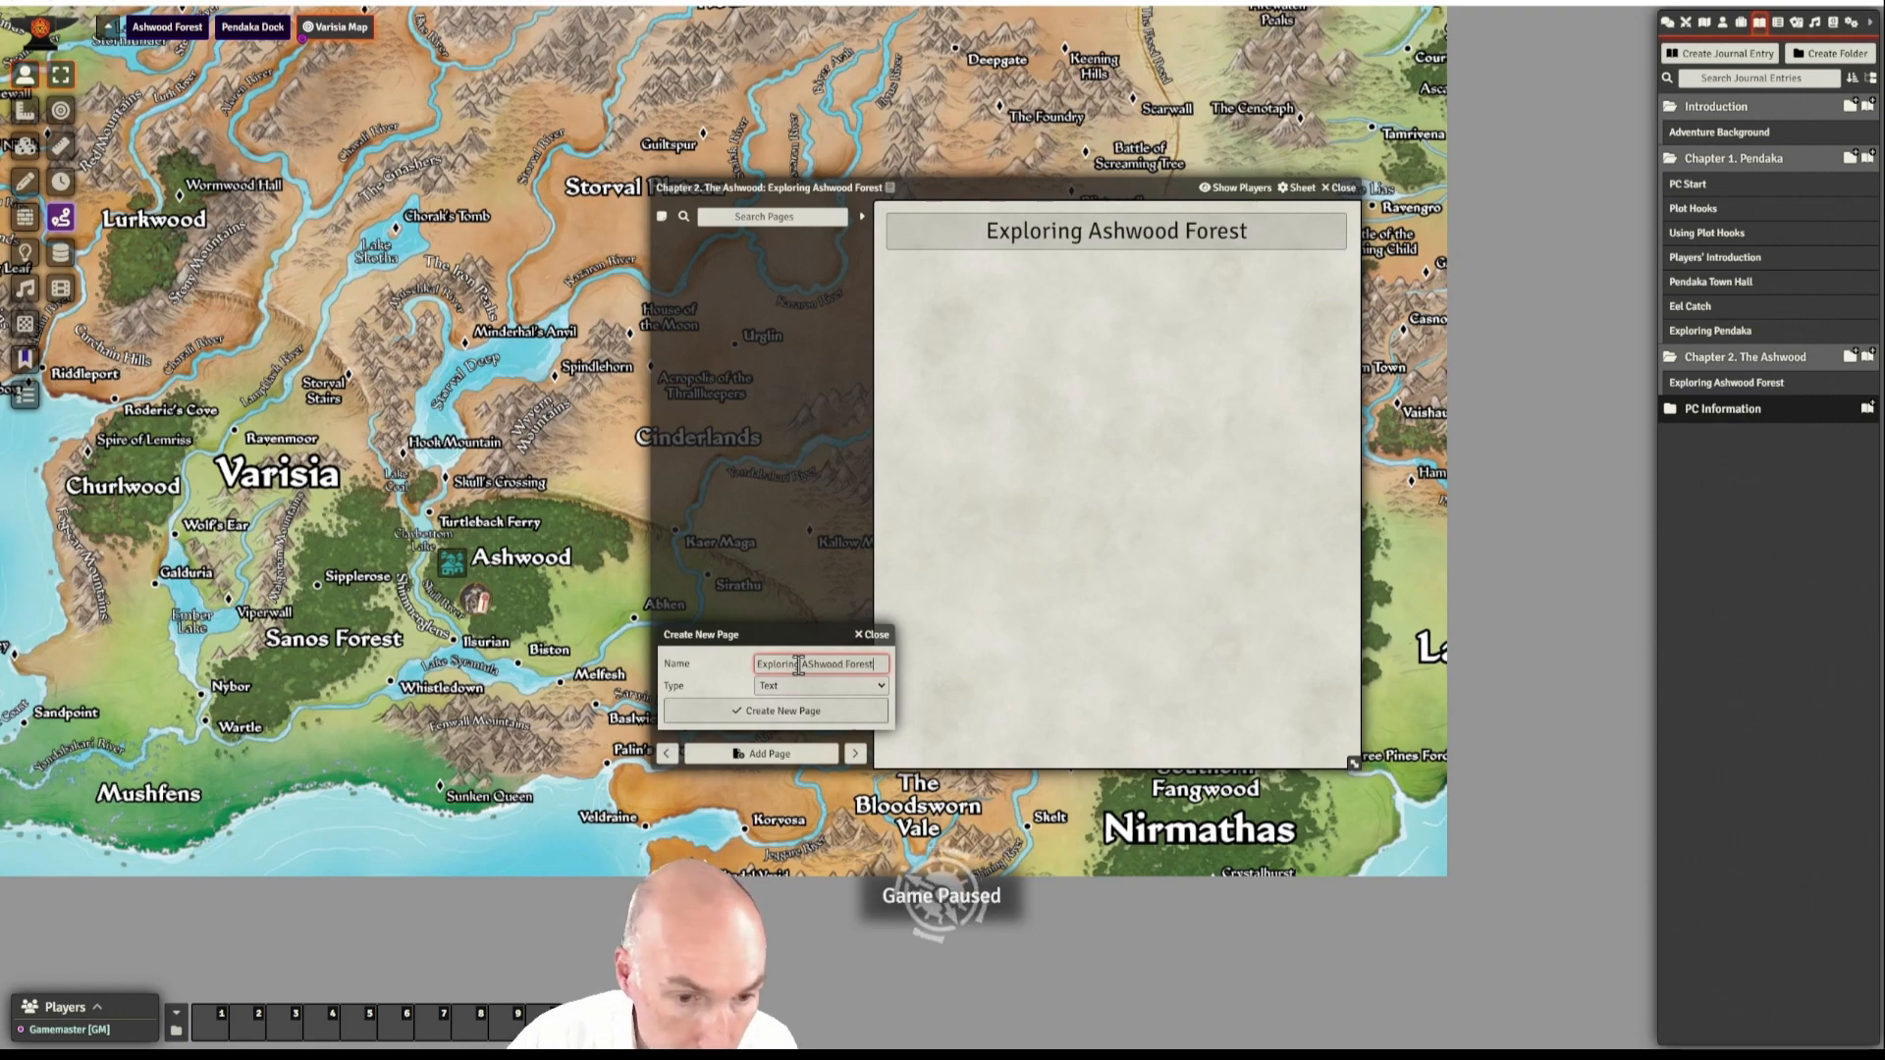
pyautogui.click(811, 665)
pyautogui.press('BackSpace')
pyautogui.write('s')
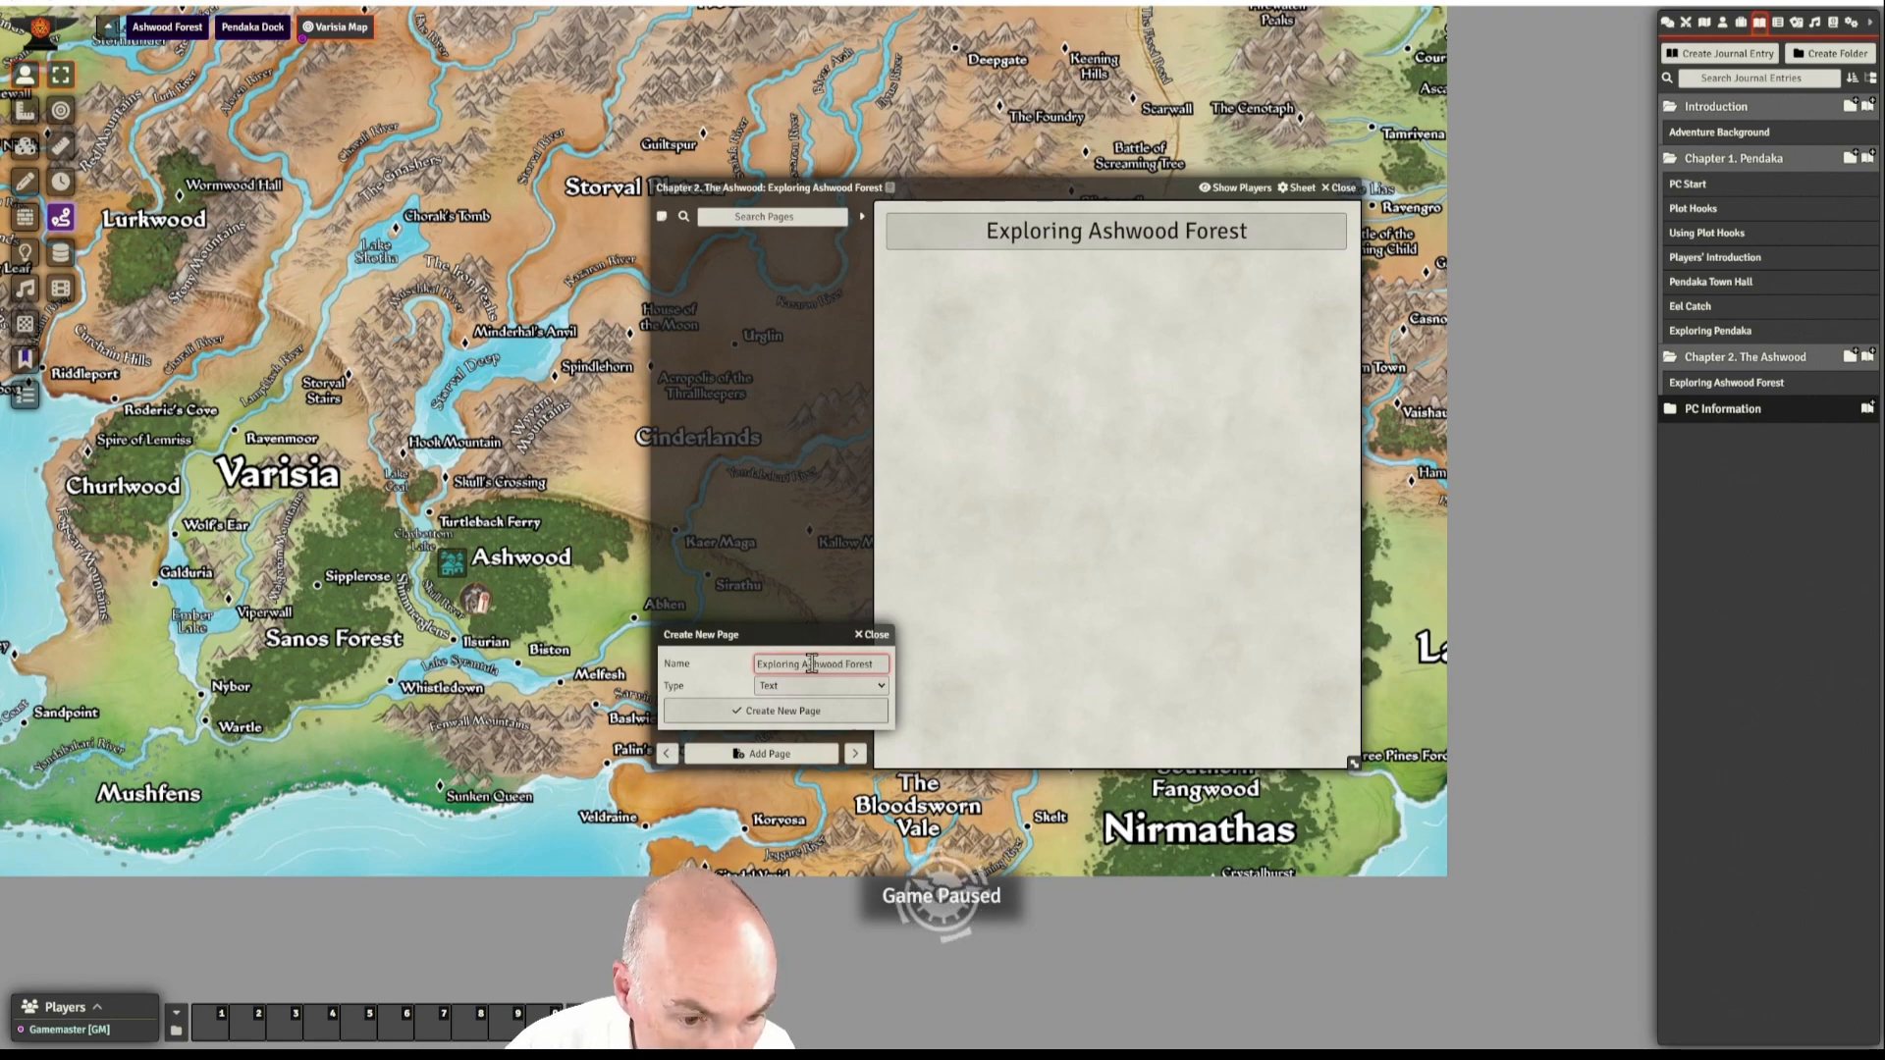
pyautogui.click(792, 711)
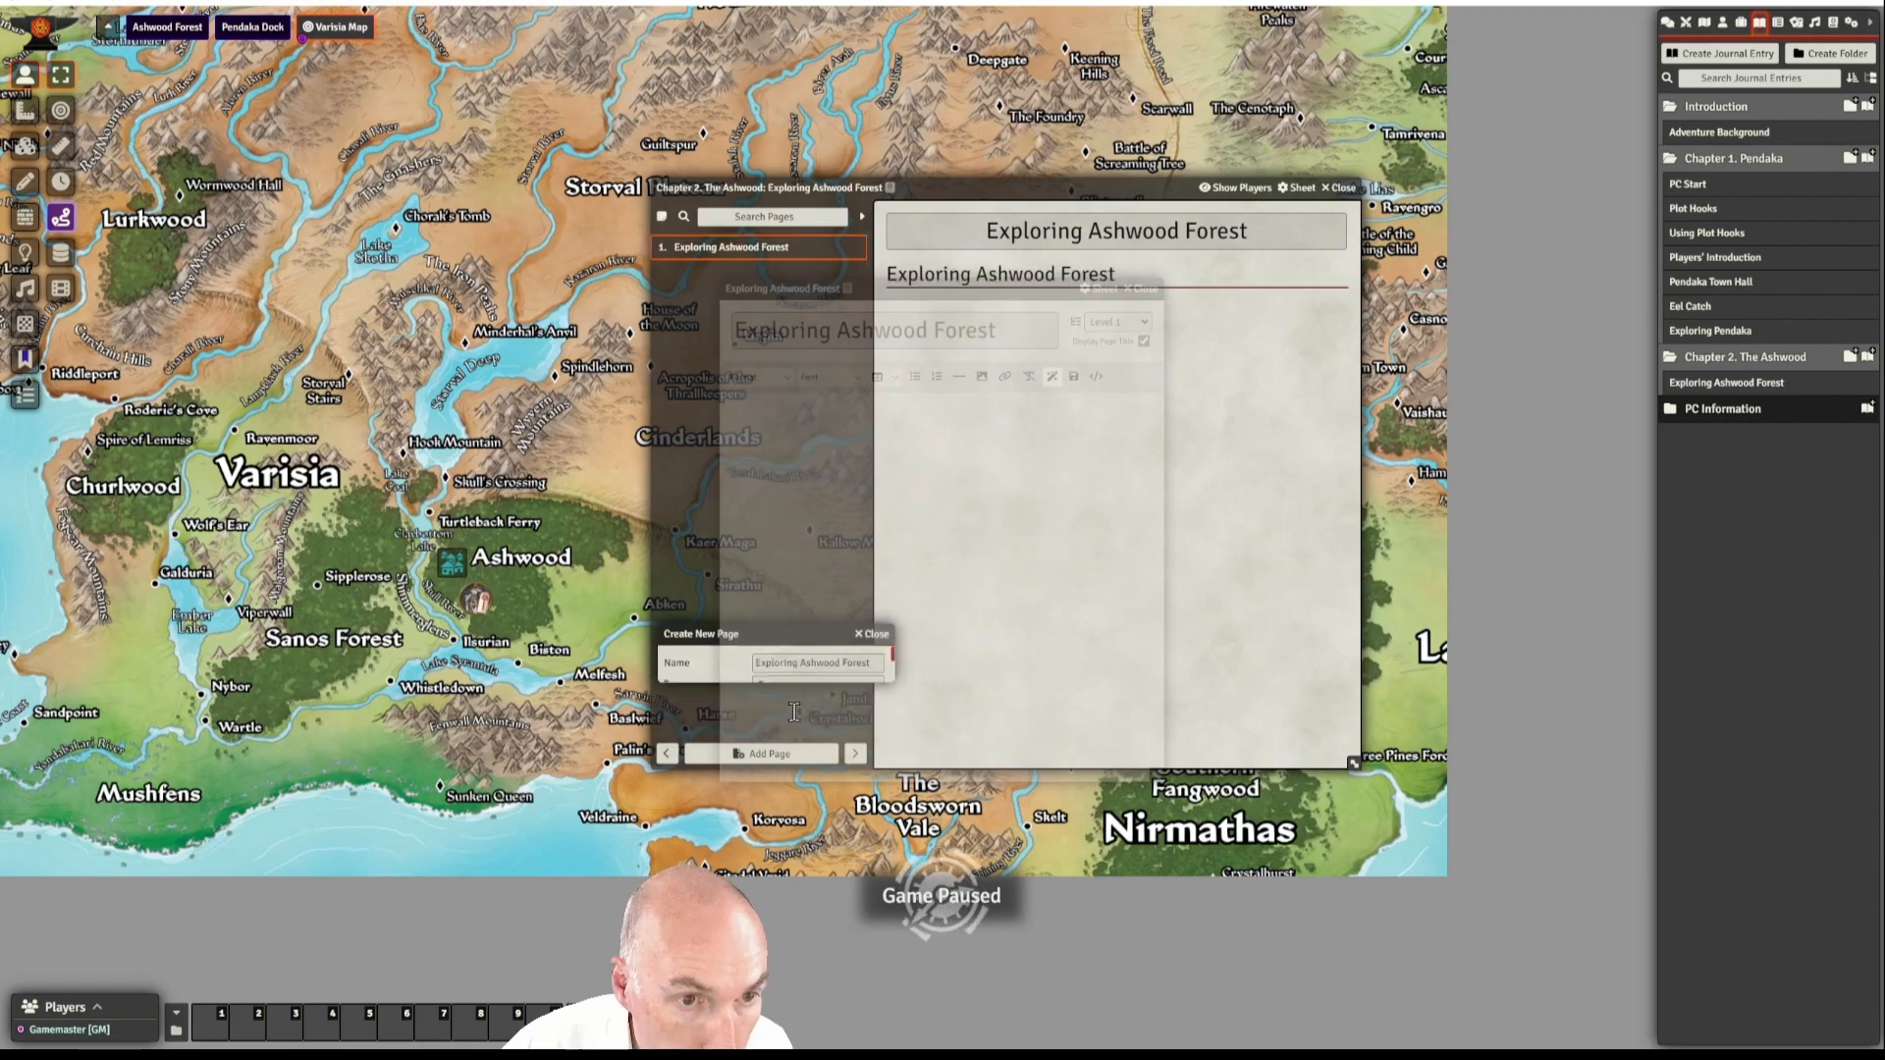
# - Hide the page title, insert the prepared text on hex travel, exploration mode and rest, and save the page
pyautogui.click(1143, 341)
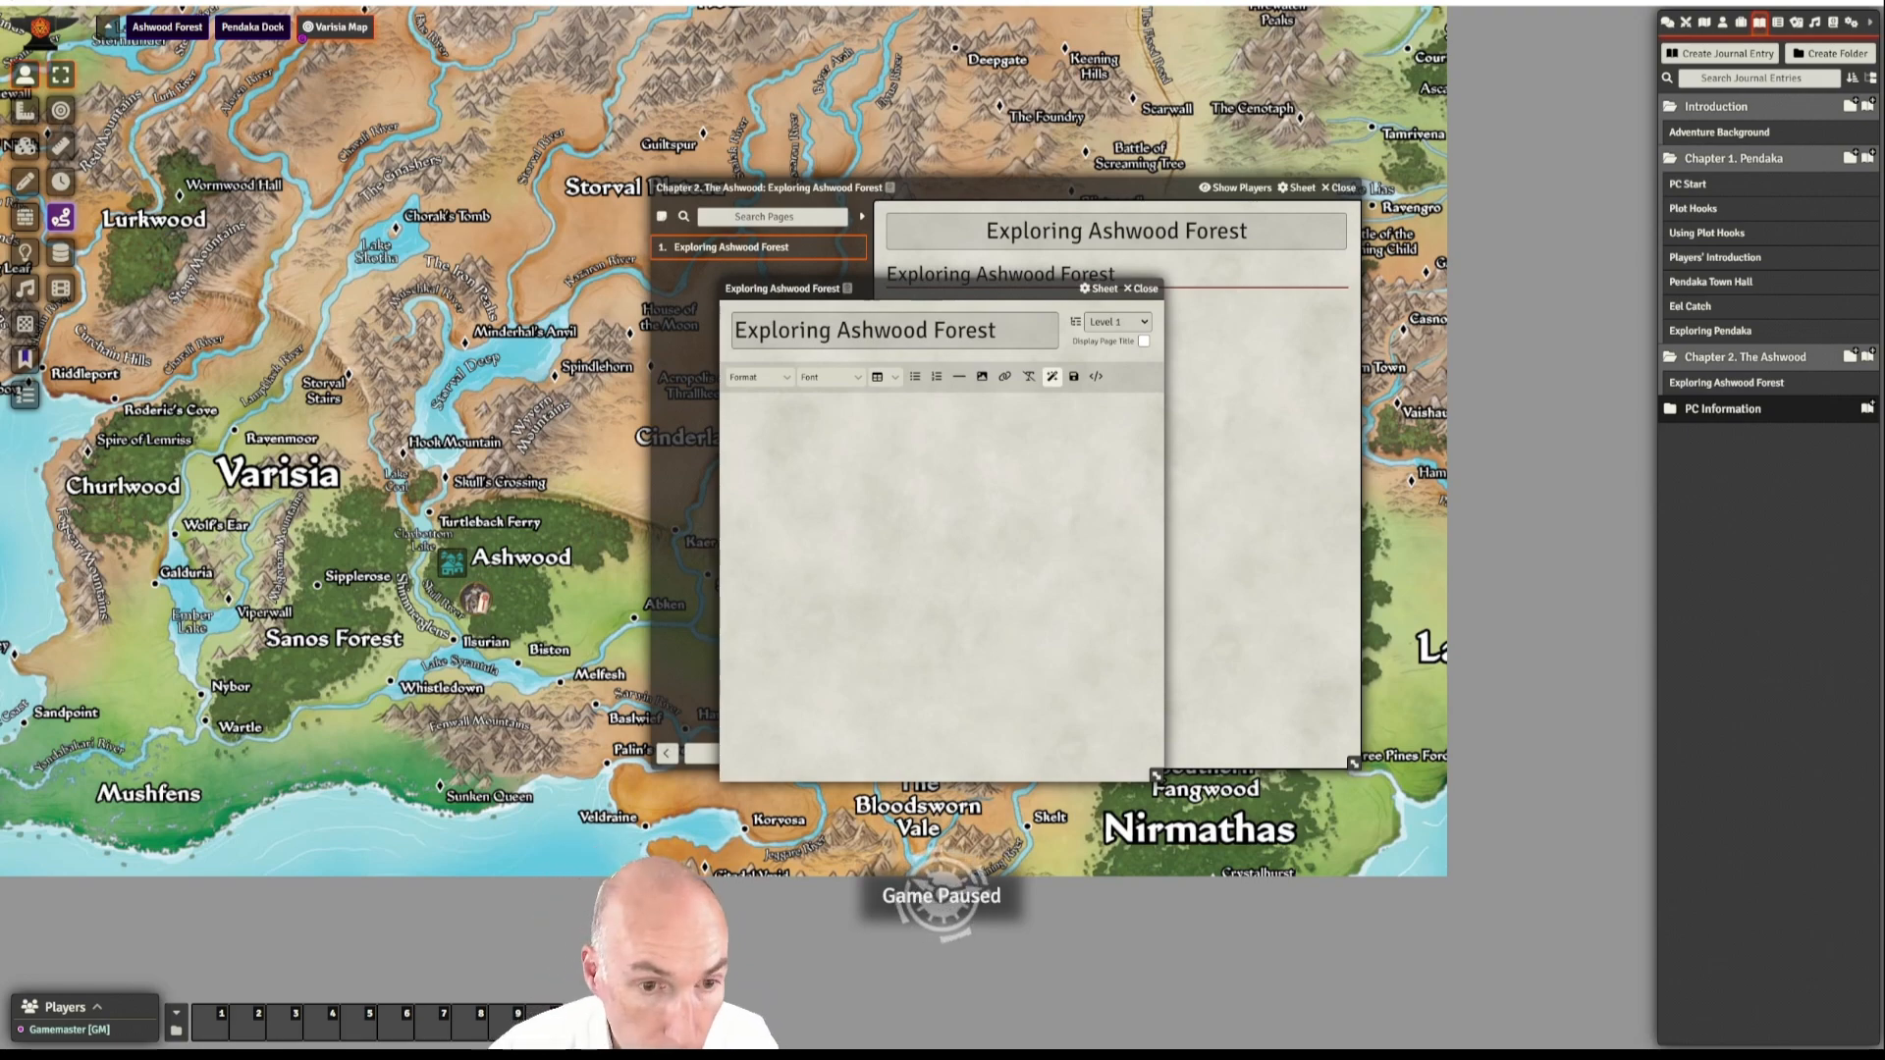
pyautogui.write('Use the Ashwood Area Map and encounter key below. Each Hex is one mile. At a Speed of 25, the party will travel 2.5 hexes per hour or 20 hexes per day. At a Speed of 20, the party will travel 2 hexes per hour, or 16 hexes per day. They will have to travel at the speed of the slowest party member. The PCs will be in exploration mode while in the forest. If Avoiding Notice, Searching for hazards, Scouting, Defending, repeating a Cantrip or Investigating for places of interest, Speed is halved to 1 hex per hour or 8 hexes per day. If the PCs forego an 8 hour long rest every 24 hours (8 hours are also spent on short rests, eating, preparing camp, etc.), they are Fatigued (-1 AC and Saves and cannot engage in an exploration activity).')
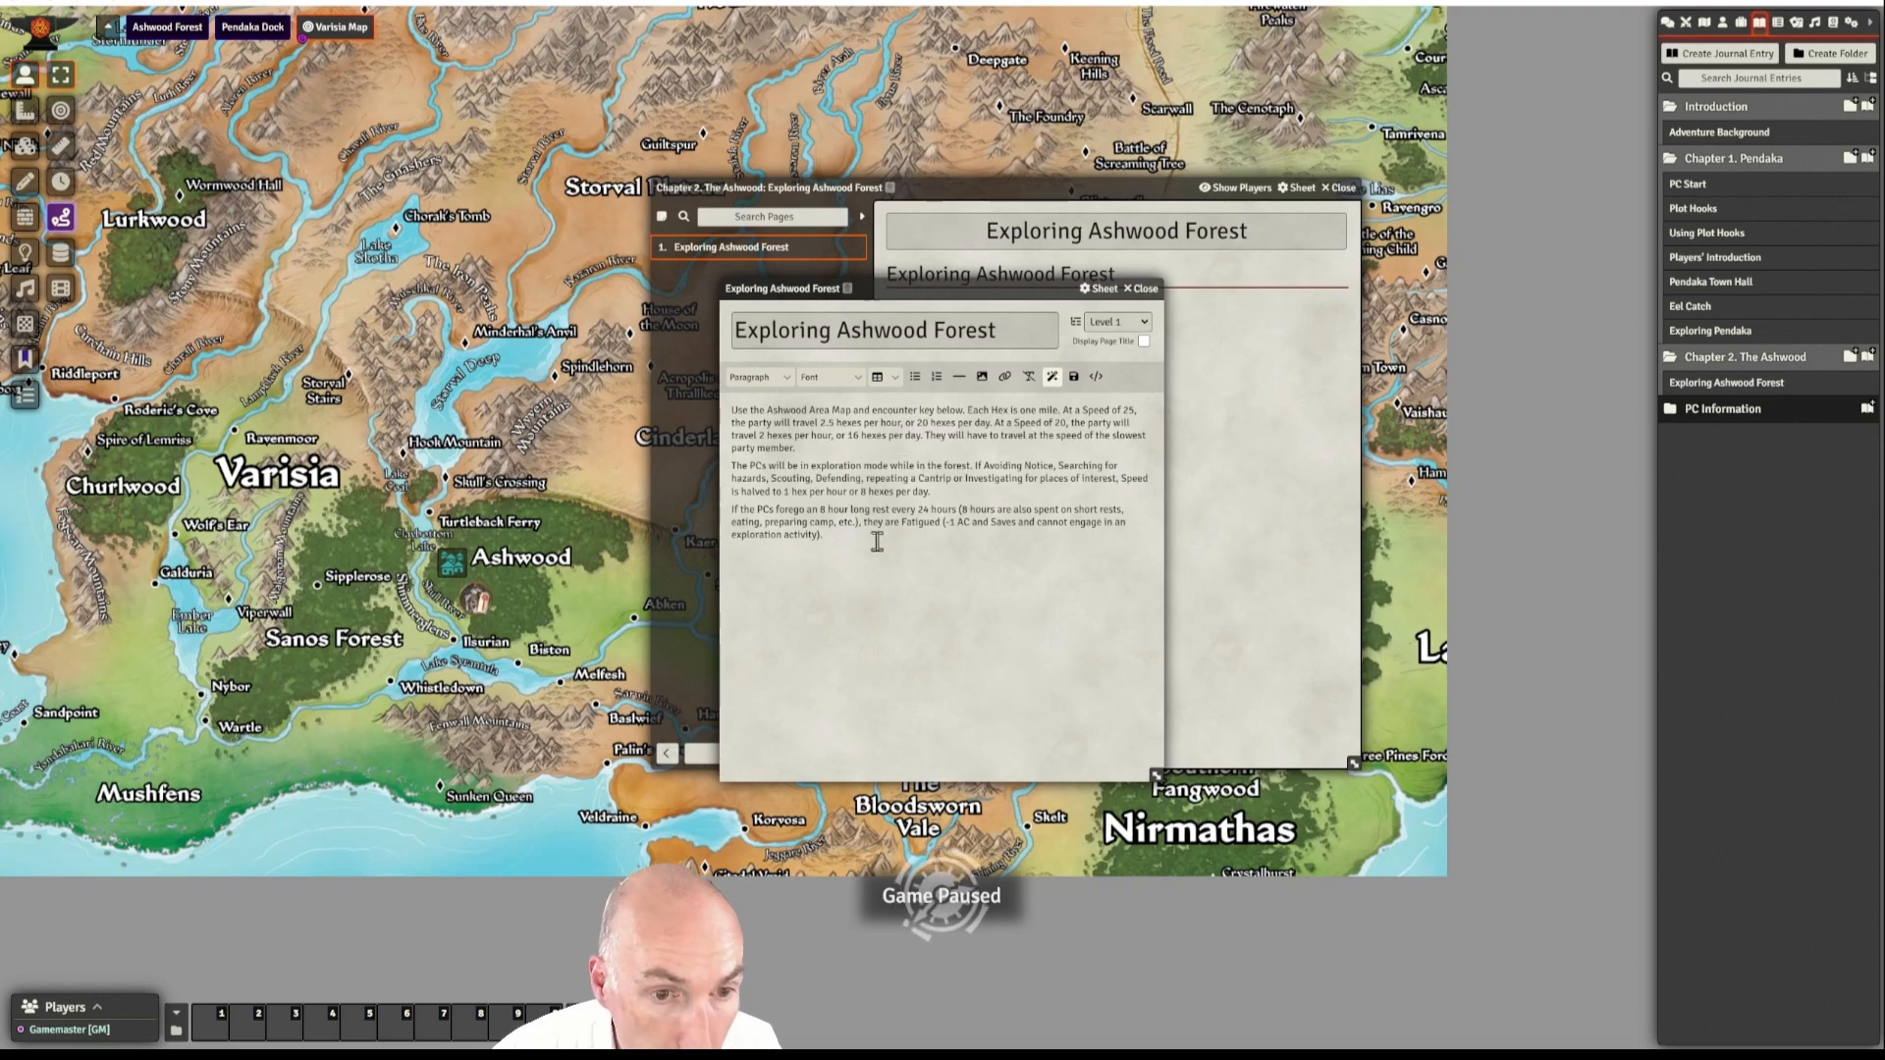
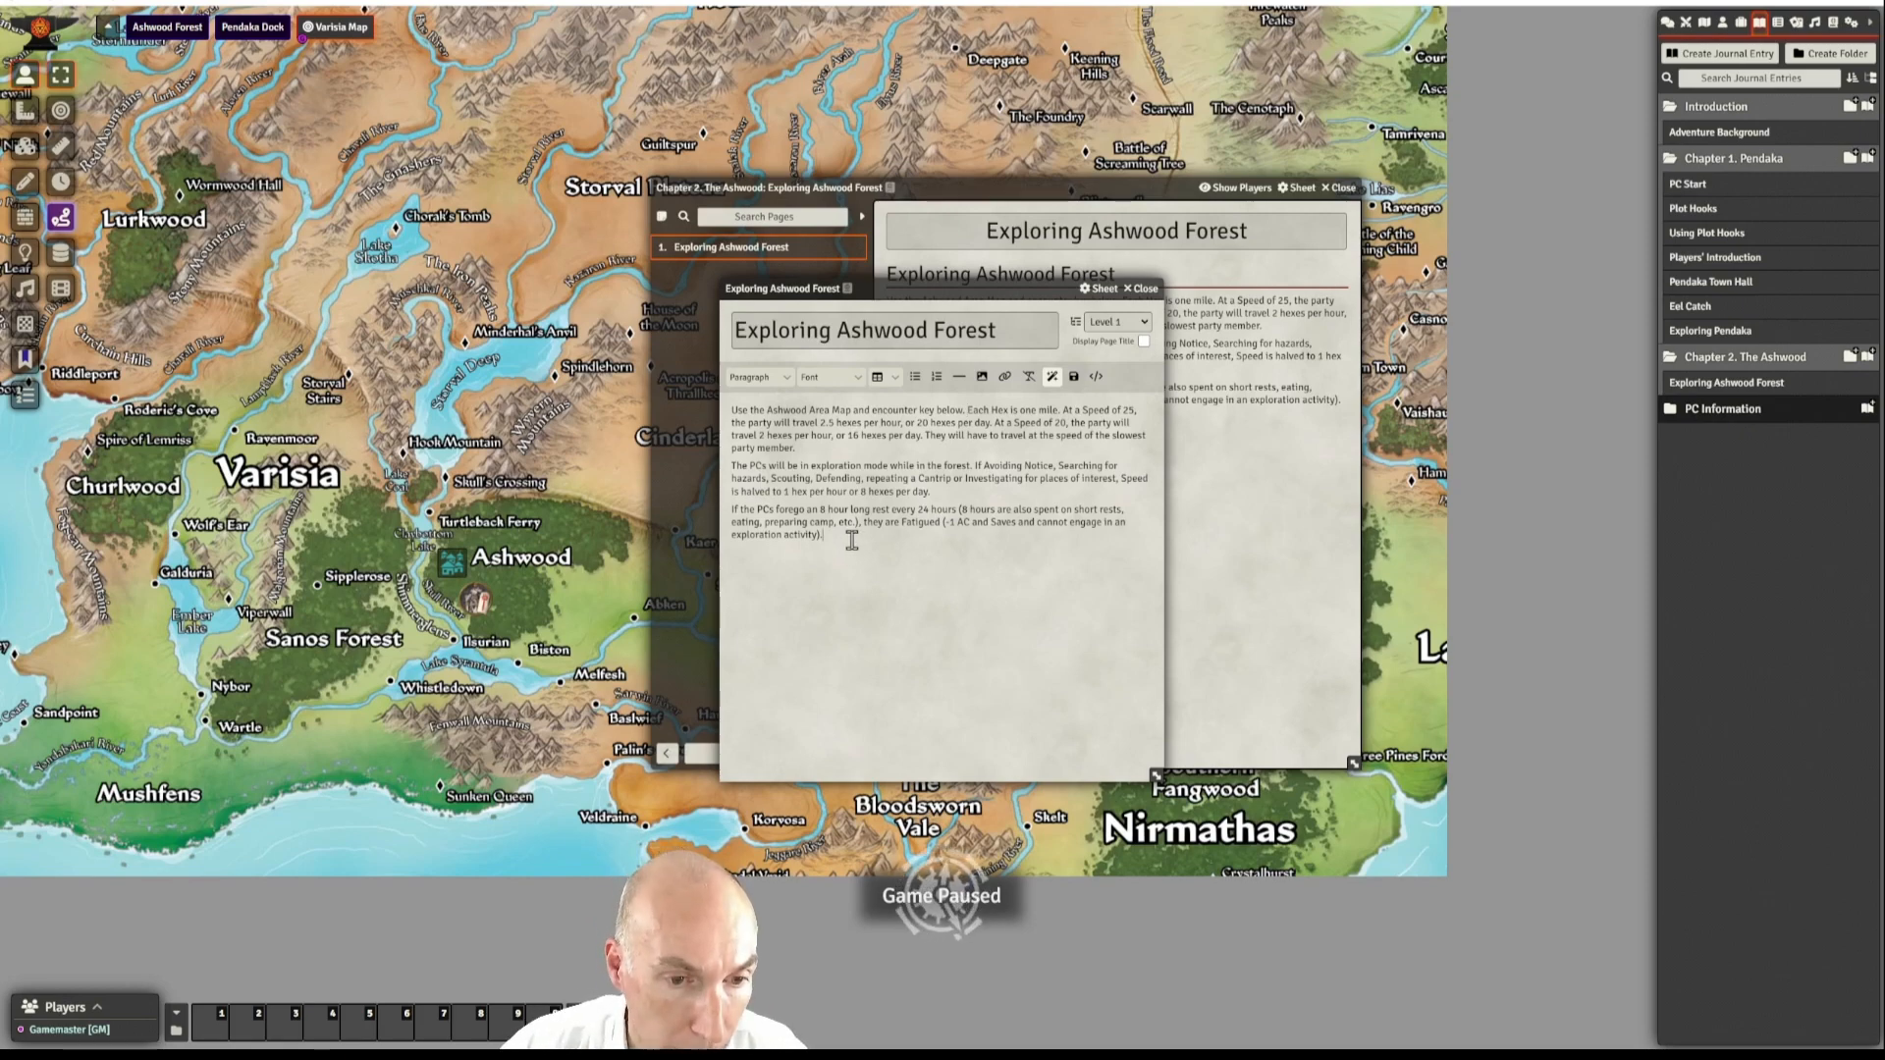
pyautogui.click(1073, 376)
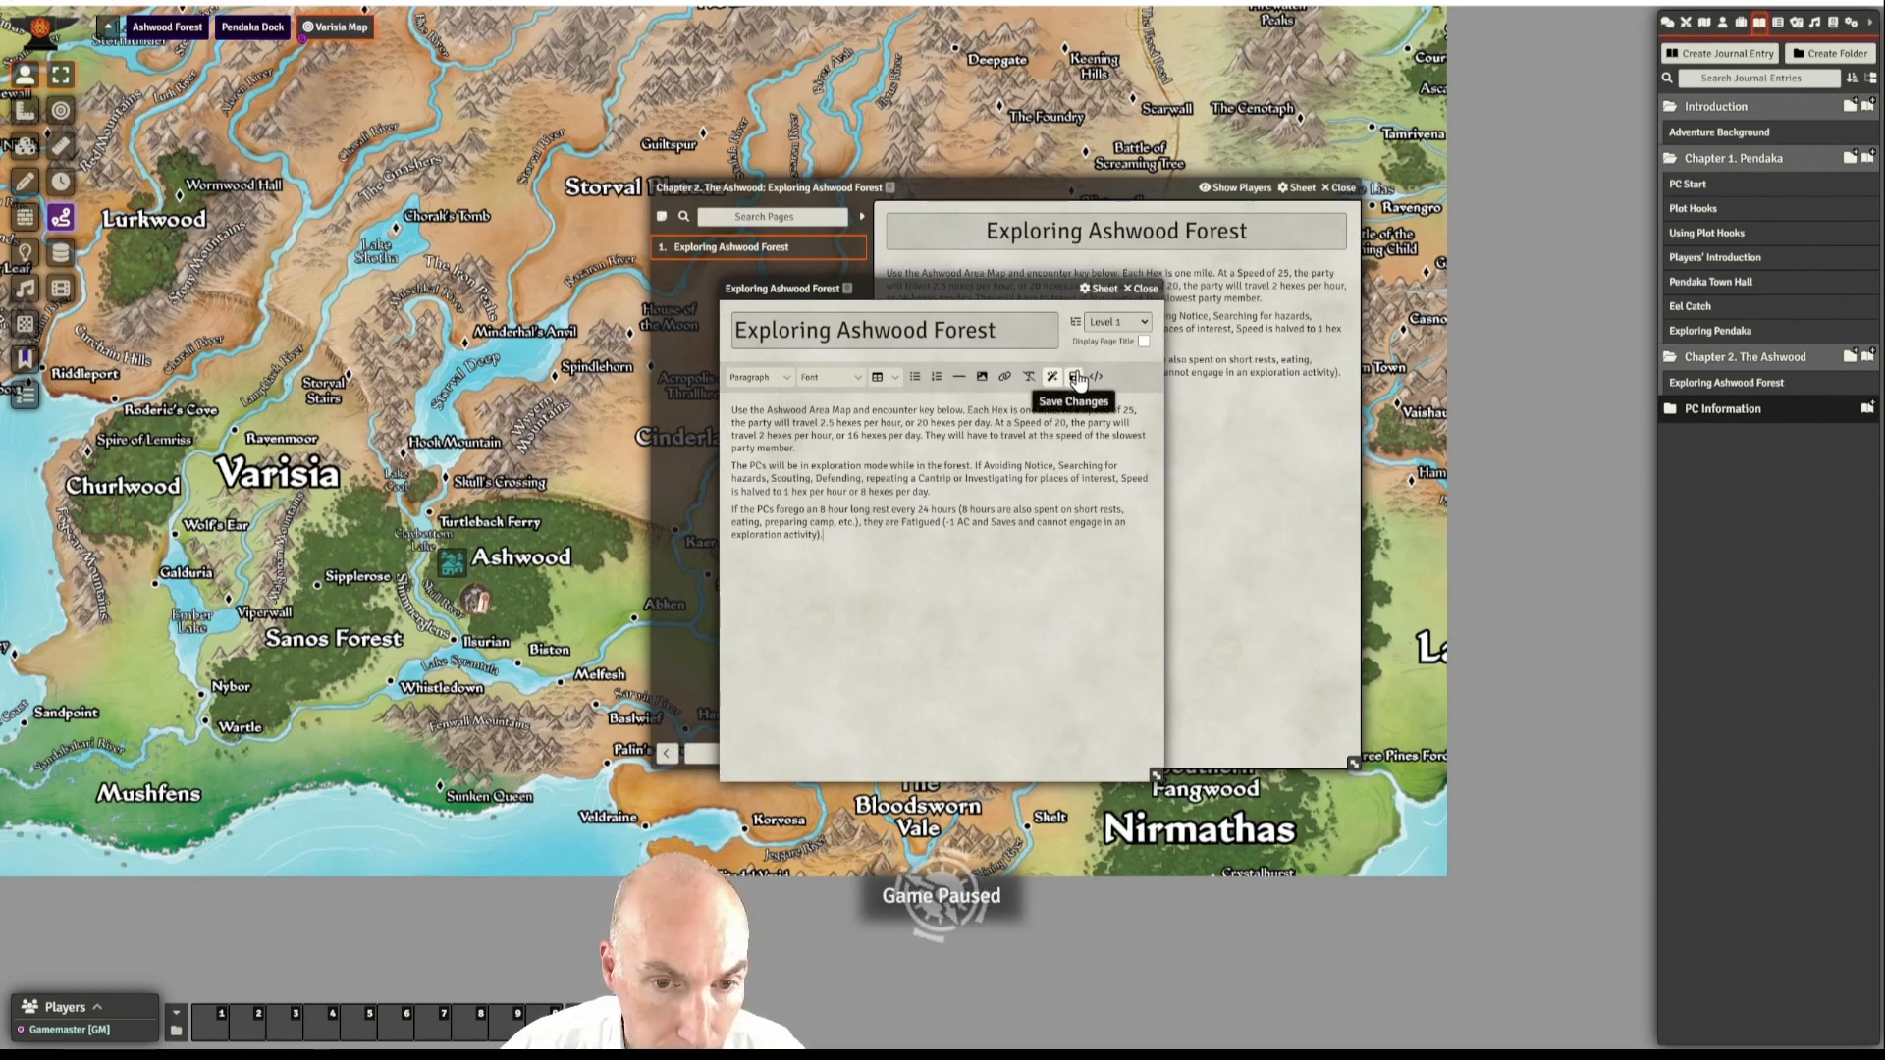
pyautogui.moveTo(997, 293); pyautogui.dragTo(1134, 295)
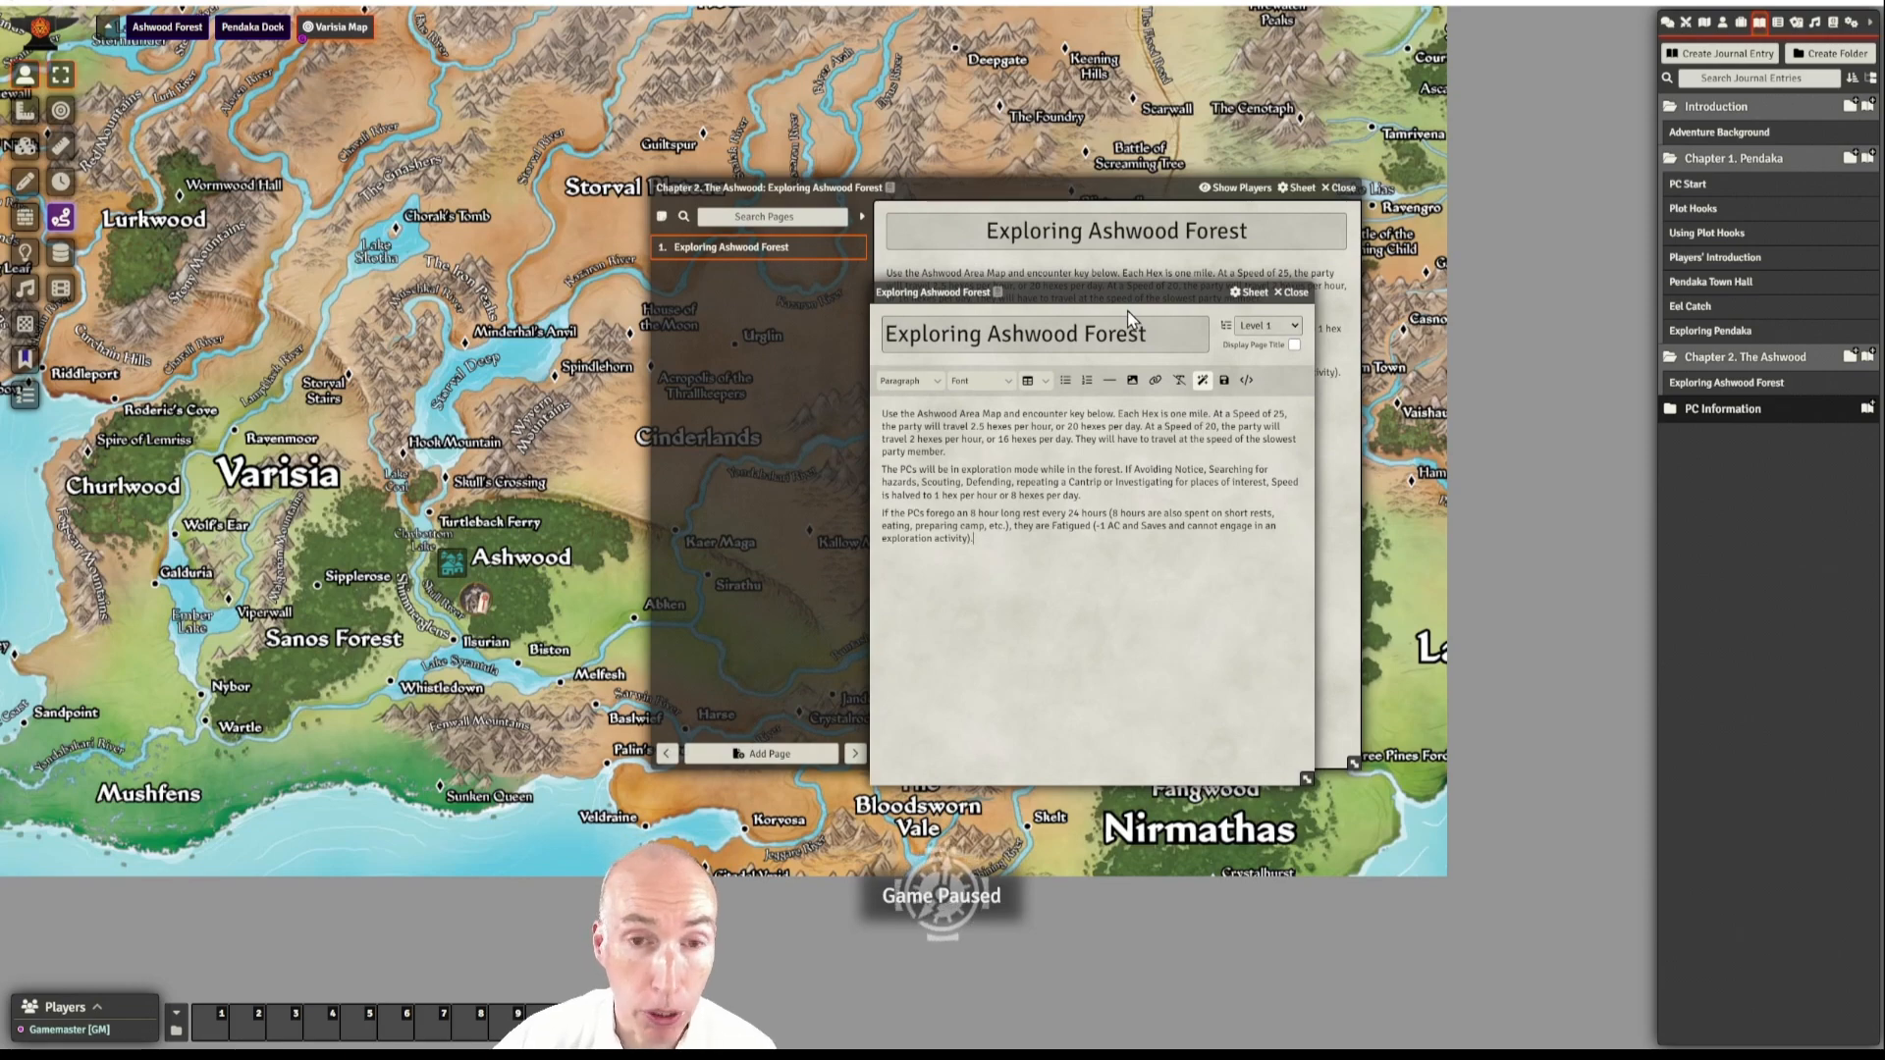
pyautogui.moveTo(1121, 289); pyautogui.dragTo(1112, 278)
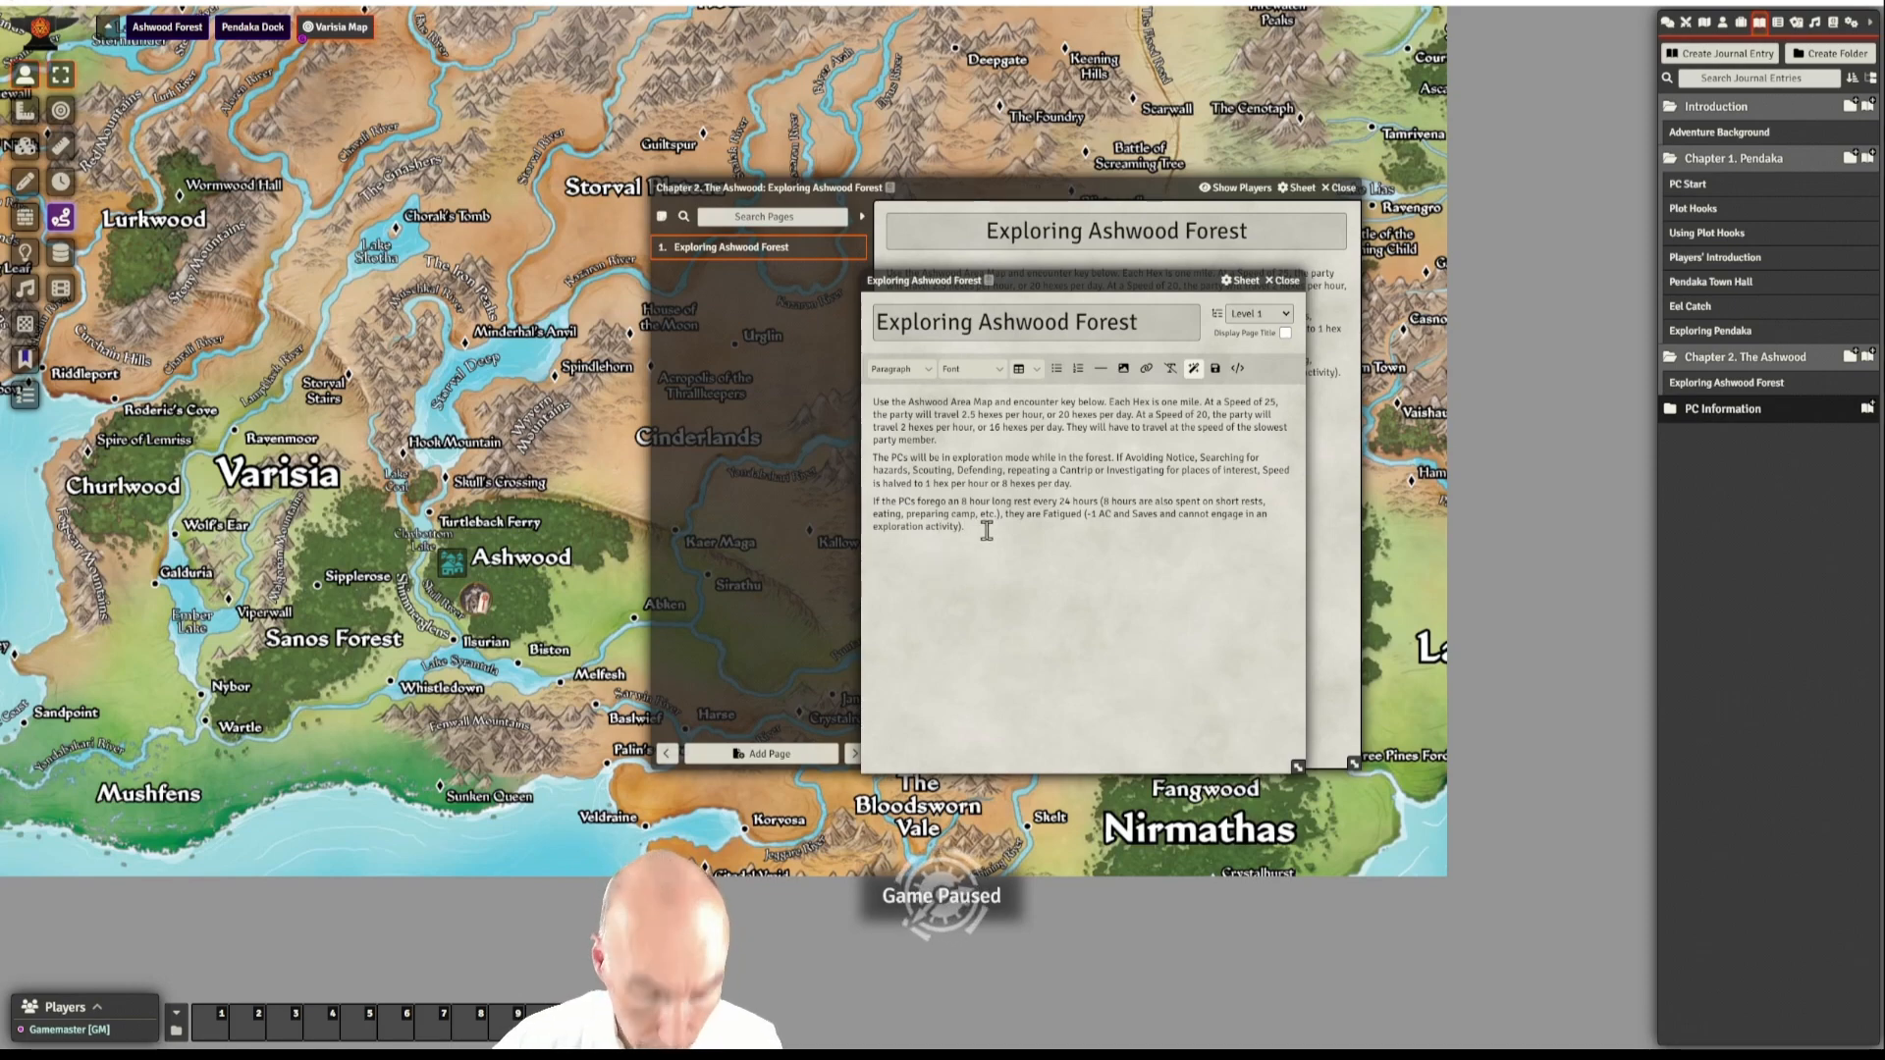
# - Paste the Party Sheet section below the travel rules and format its title as Heading 2
pyautogui.hotkey('ctrl', 'v')
pyautogui.moveTo(874, 478); pyautogui.dragTo(944, 479)
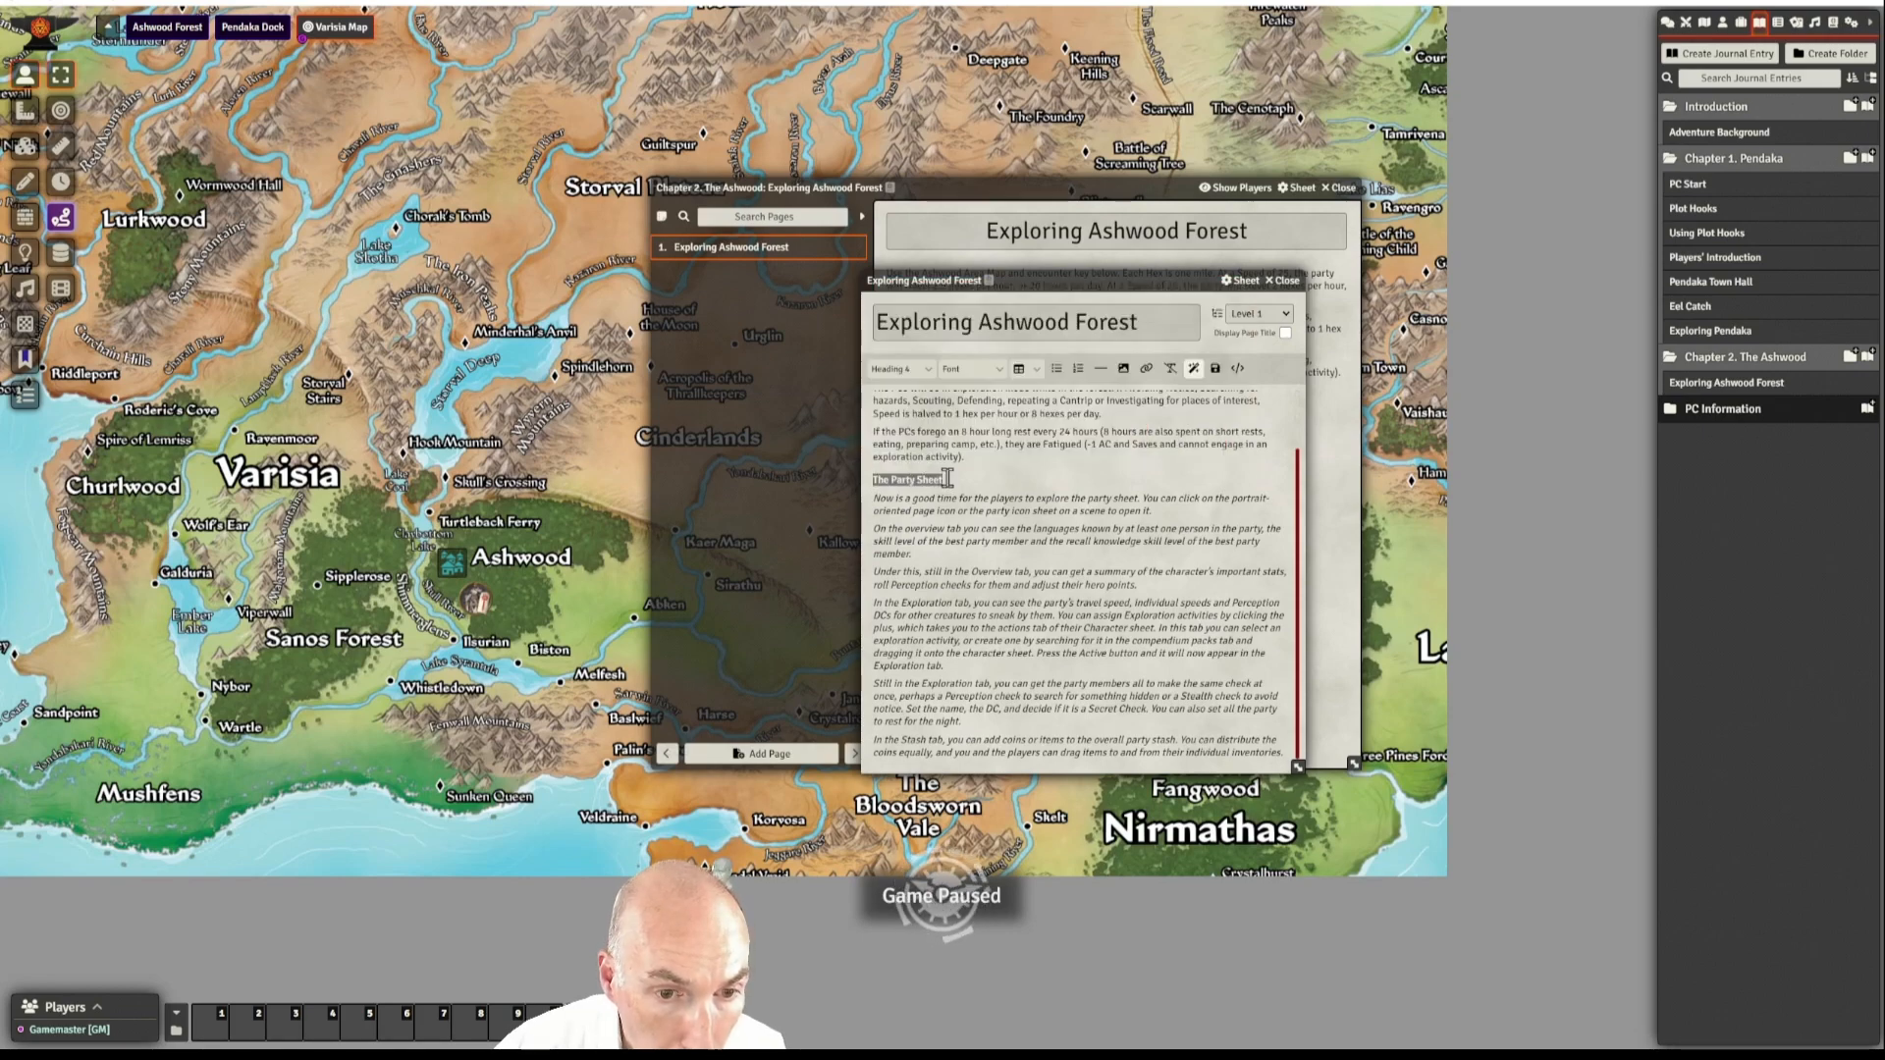
pyautogui.click(907, 374)
pyautogui.moveTo(906, 405)
pyautogui.click(977, 420)
pyautogui.click(1006, 546)
# - Turn all the italic paragraphs under The Party Sheet heading into a Secret block
pyautogui.scroll(-1, 1006, 546)
pyautogui.moveTo(876, 498); pyautogui.dragTo(1288, 755)
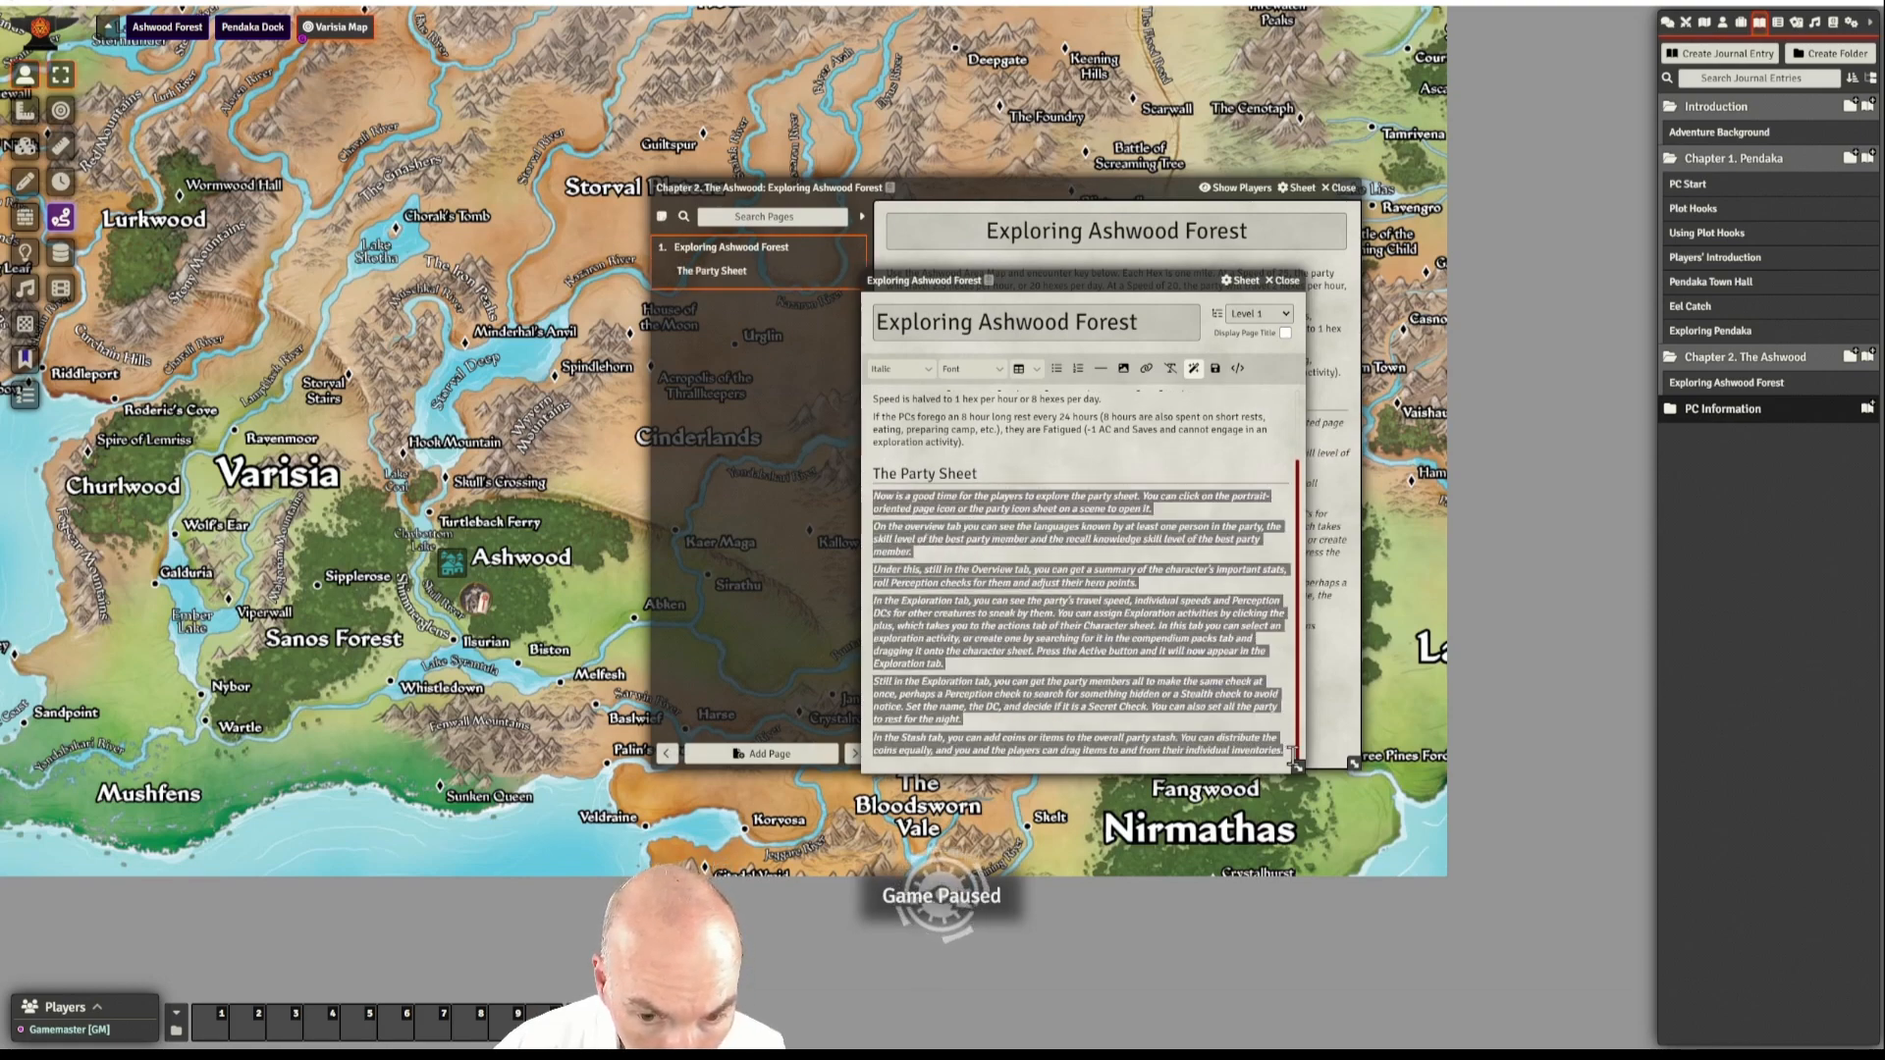
pyautogui.click(904, 378)
pyautogui.moveTo(908, 417)
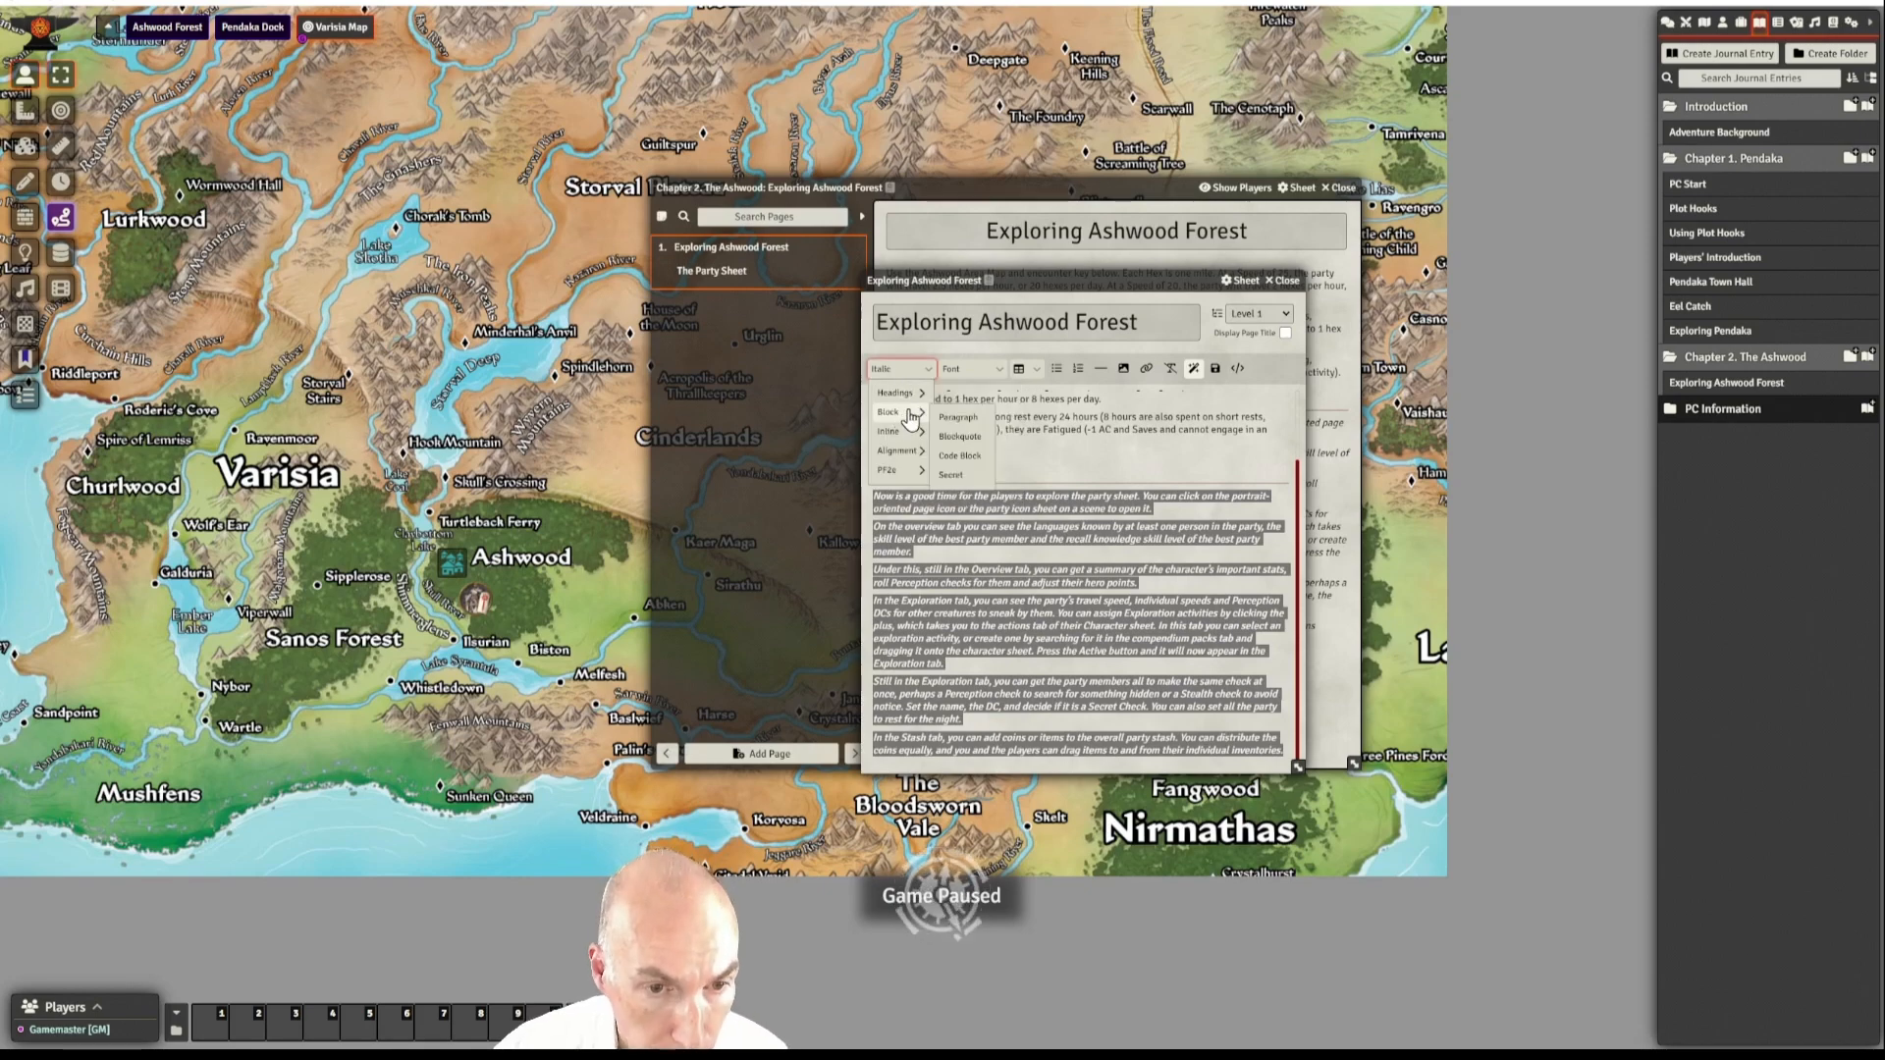
pyautogui.click(952, 475)
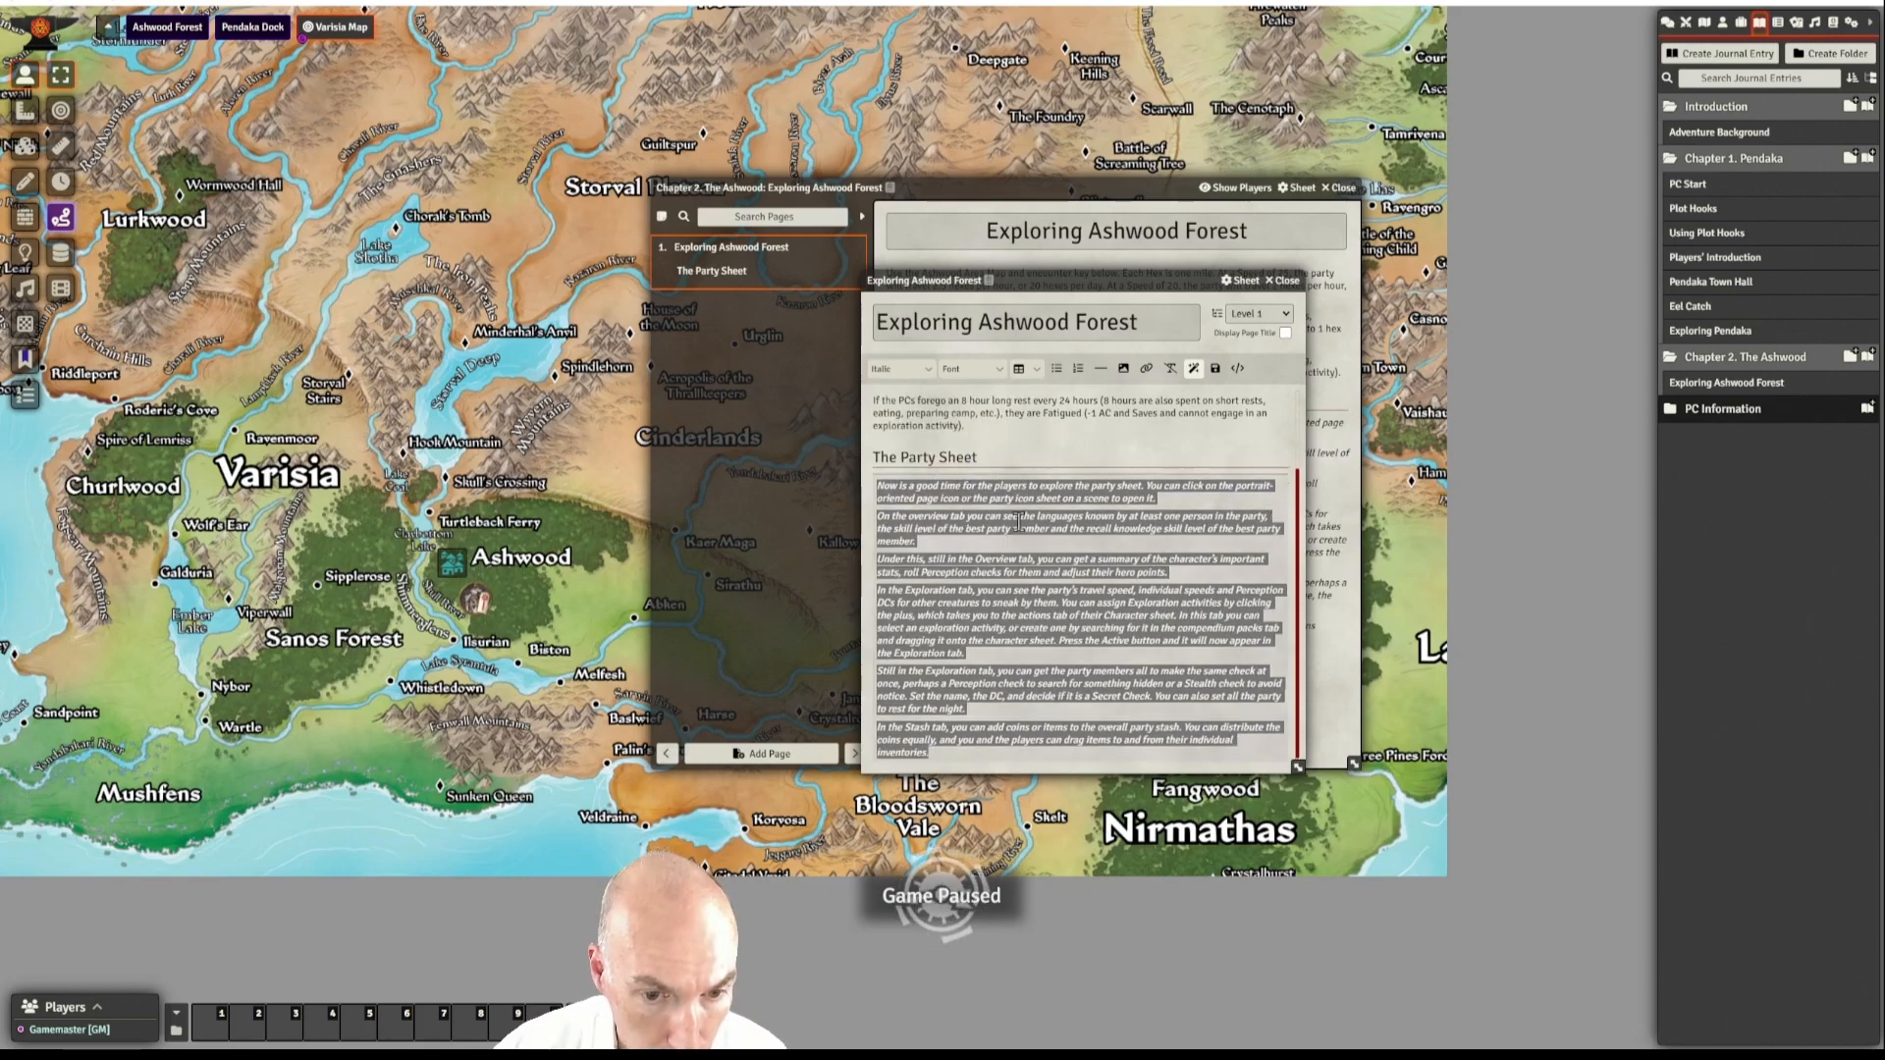
pyautogui.click(1124, 585)
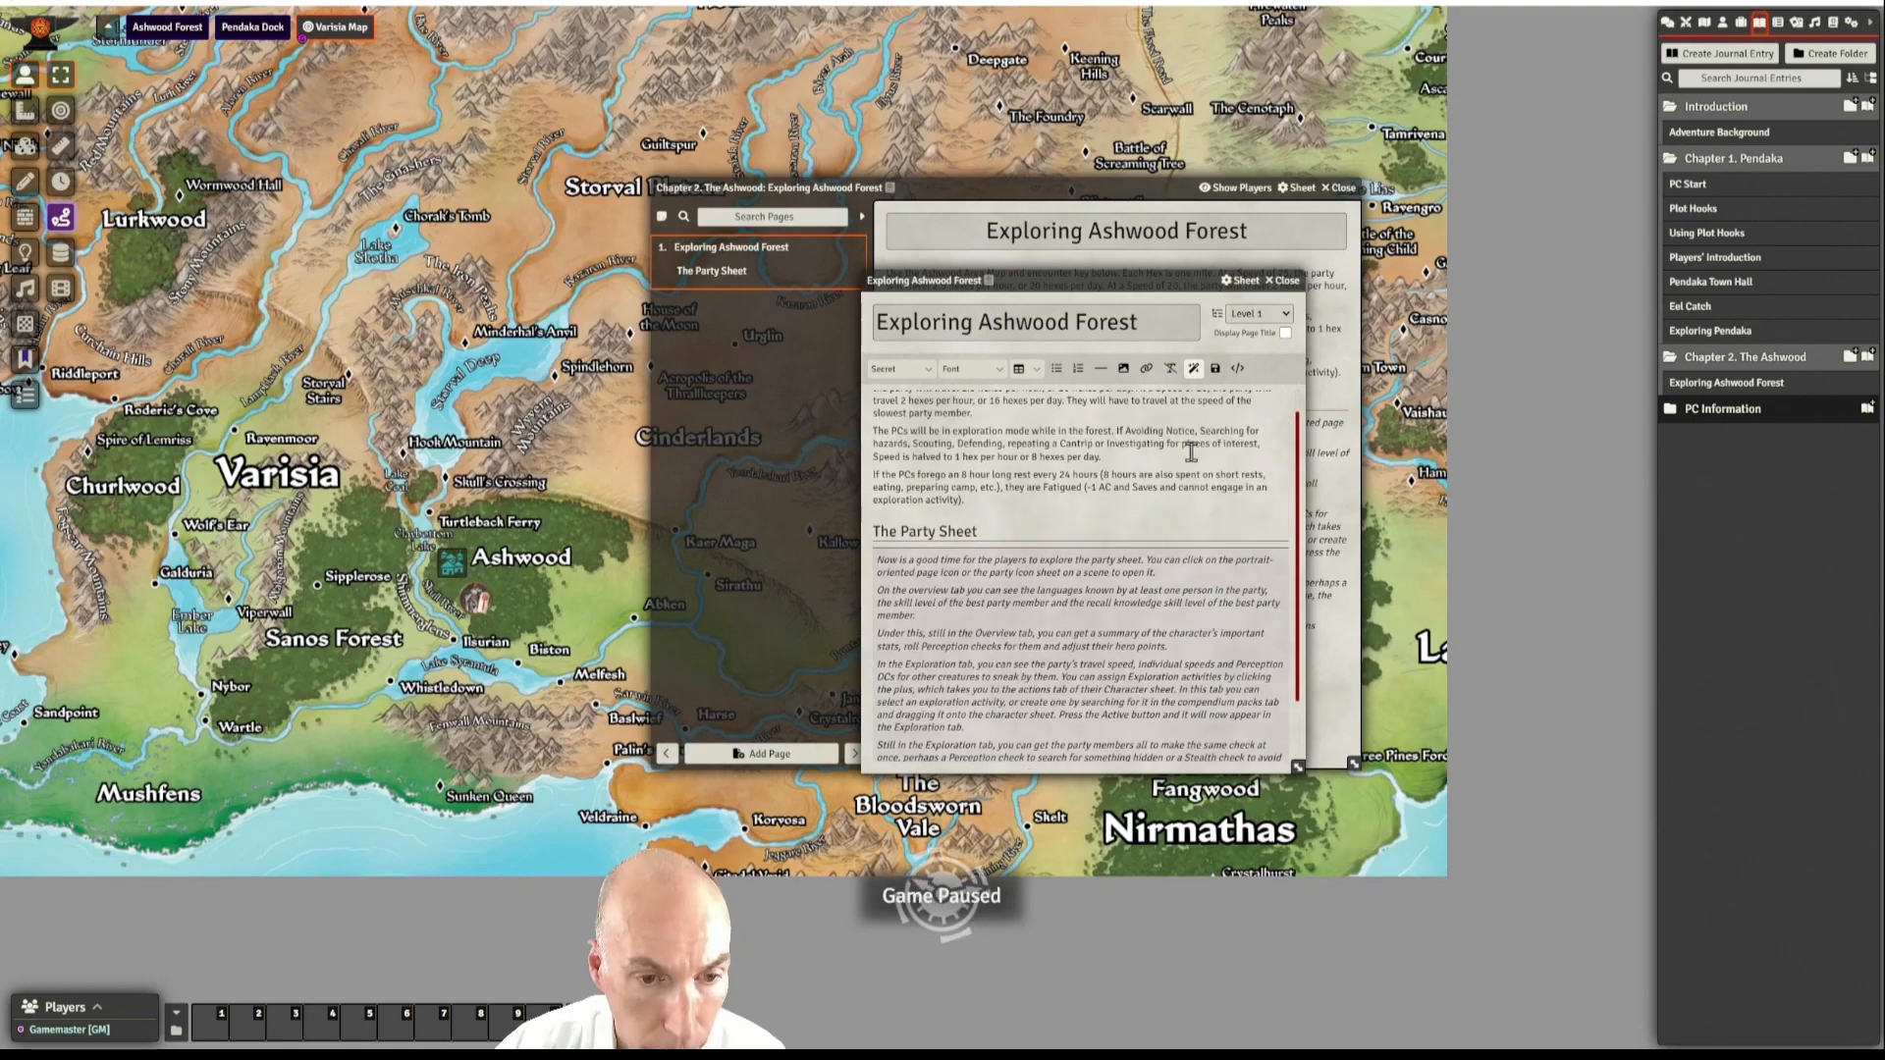
# - Reread the Exploring Ashwood Forest page, save it, and close the page editor and the journal
pyautogui.scroll(-1, 1191, 453)
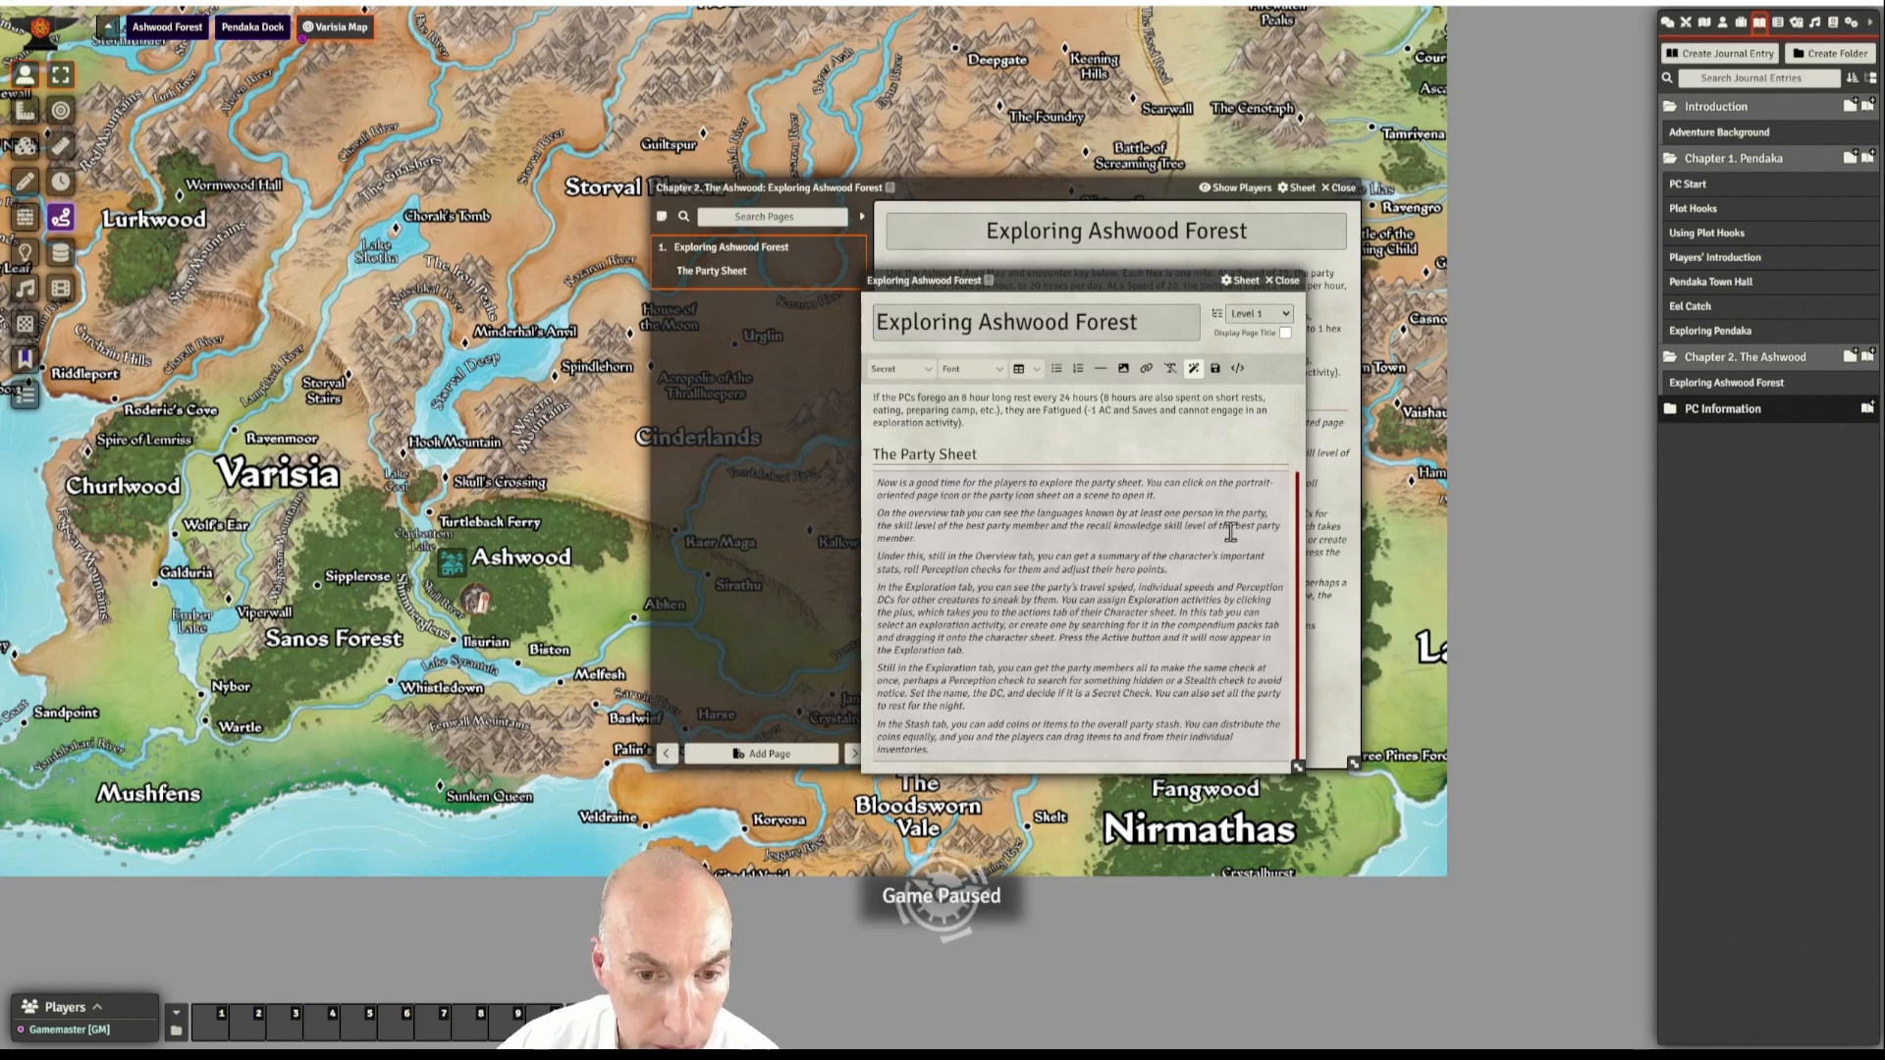
pyautogui.scroll(1, 1155, 451)
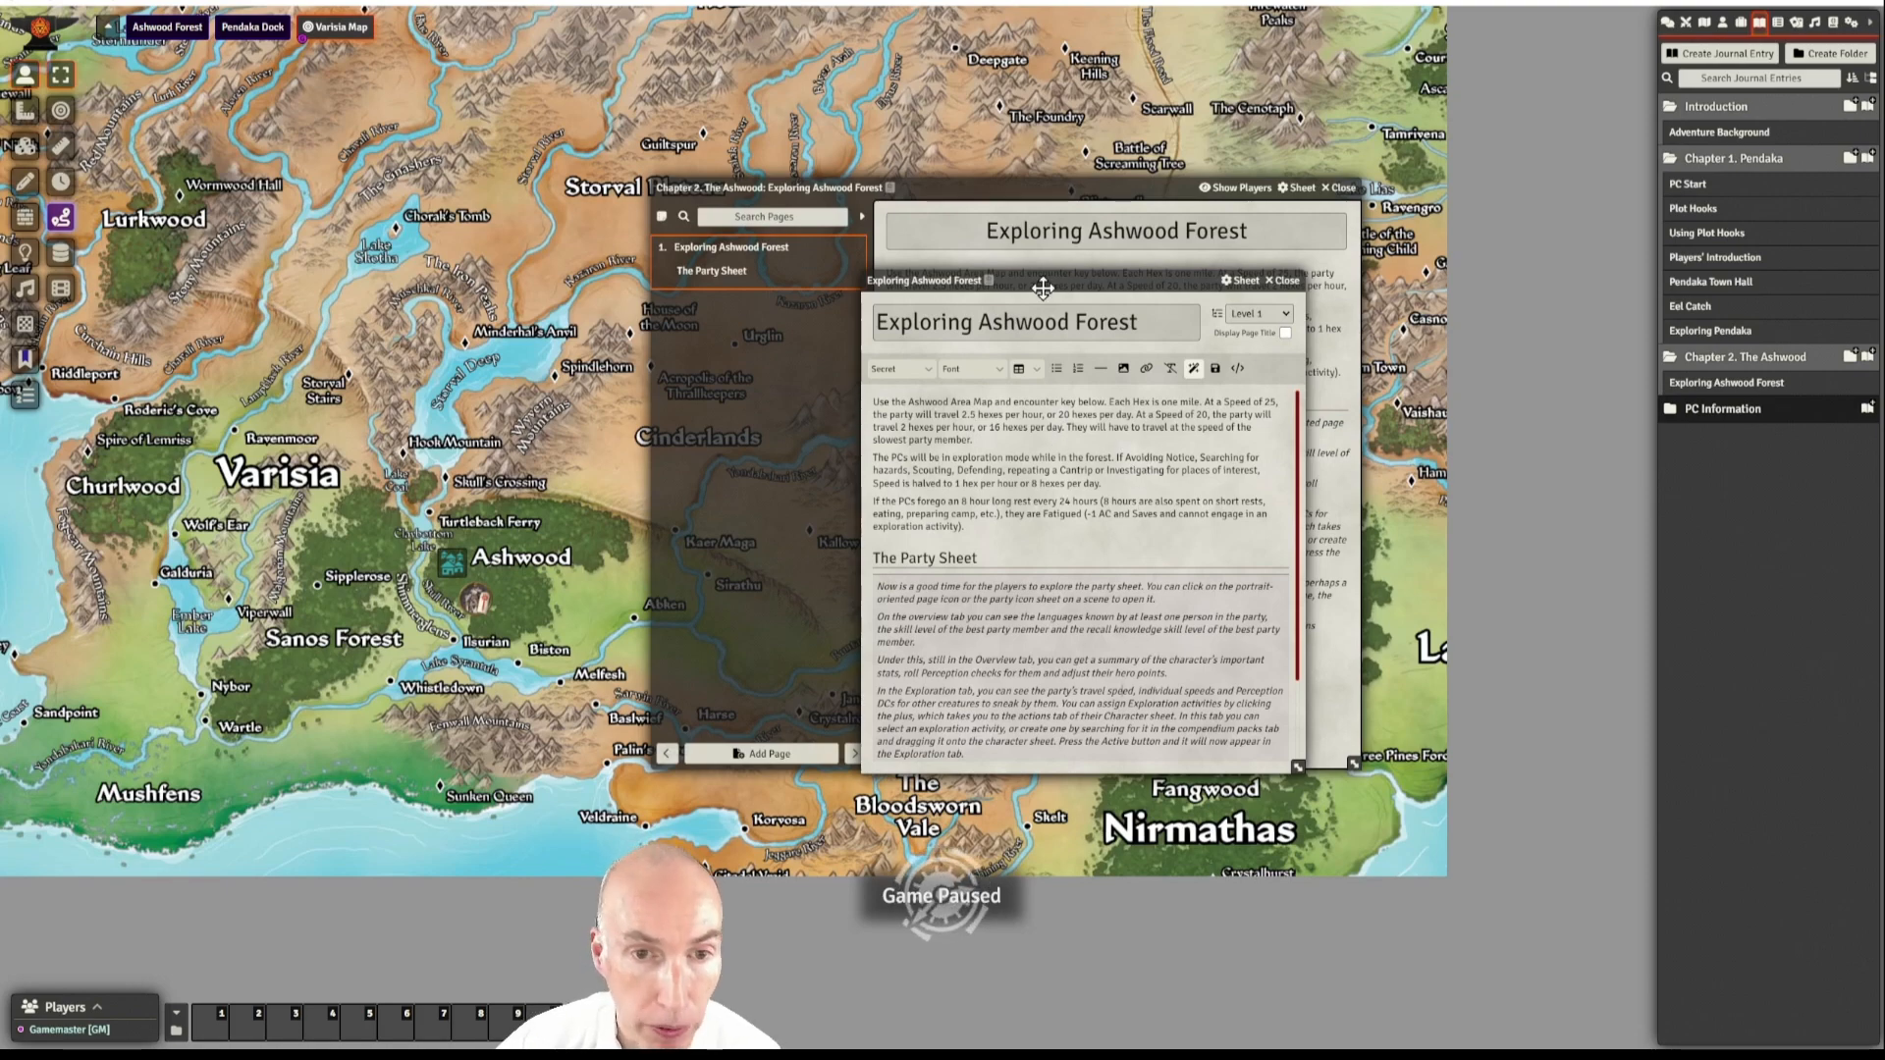
pyautogui.moveTo(1072, 280)
pyautogui.mouseDown()
pyautogui.moveTo(1101, 248)
pyautogui.moveTo(1036, 282)
pyautogui.mouseUp()
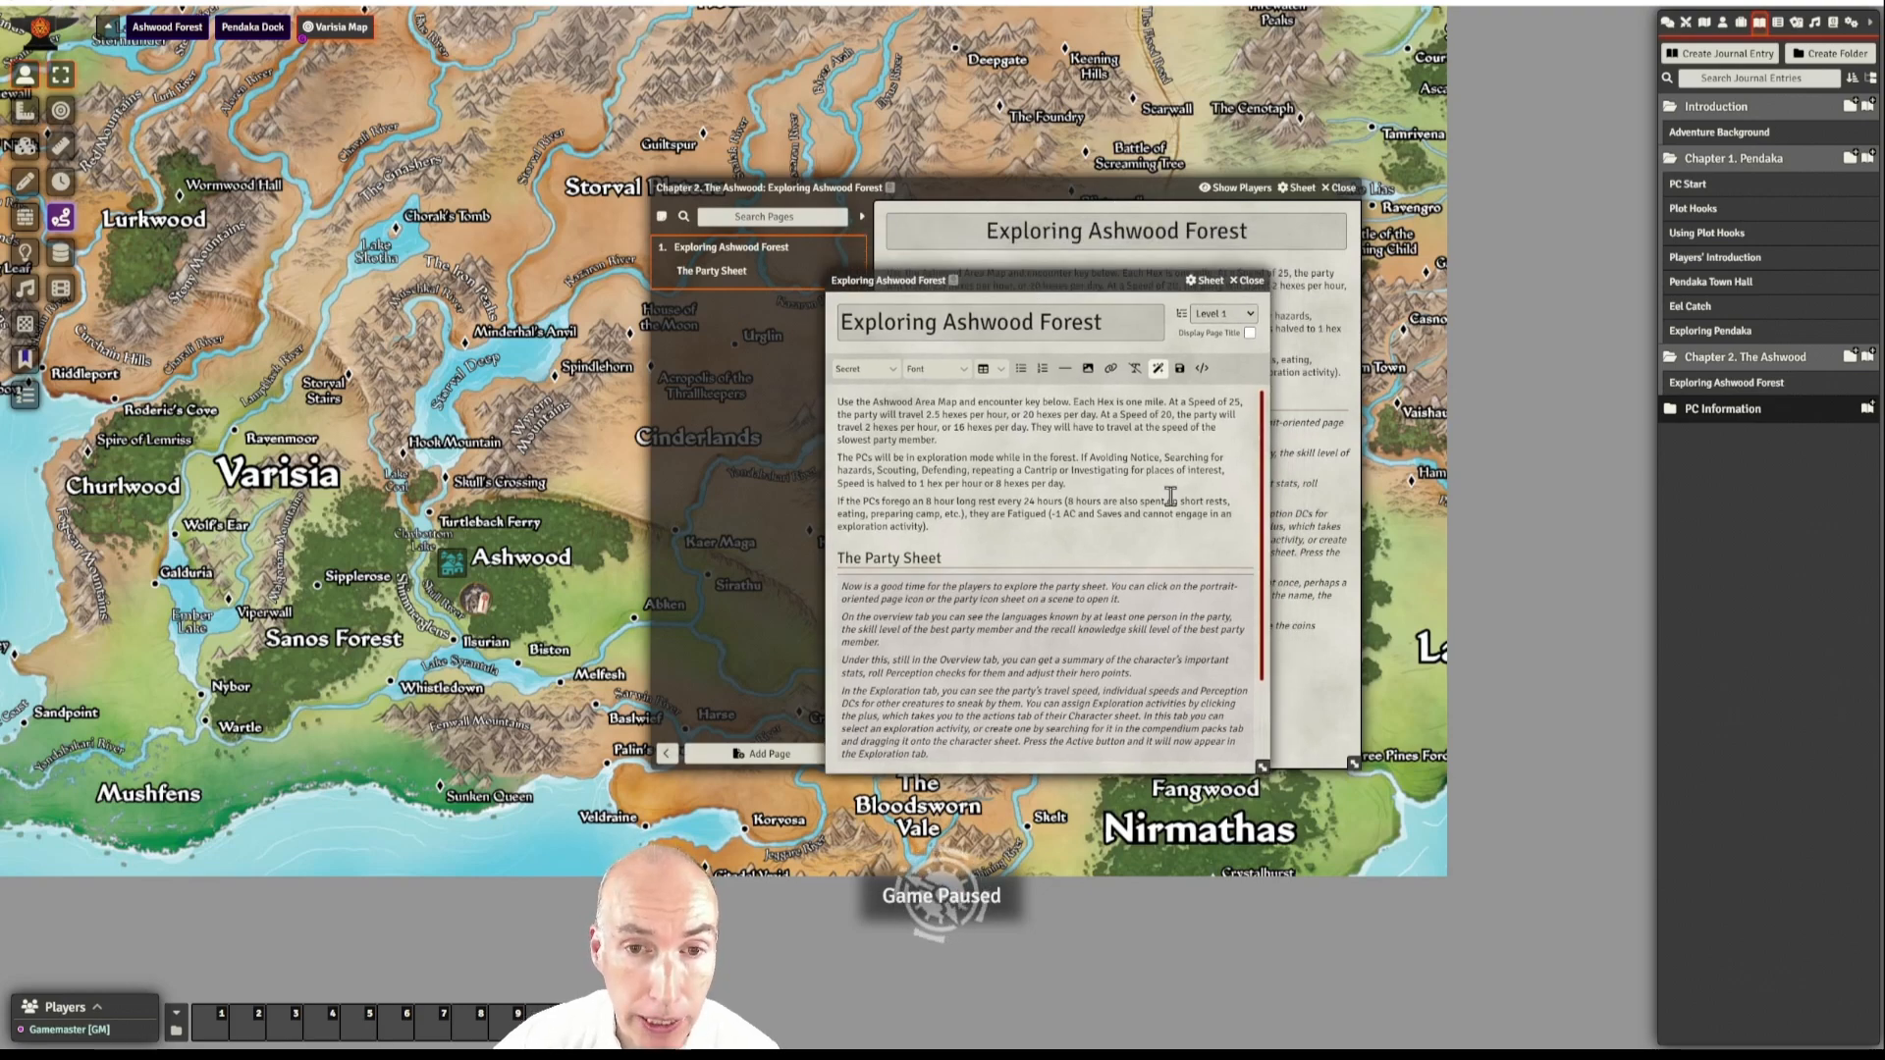
pyautogui.moveTo(1048, 284); pyautogui.dragTo(1064, 289)
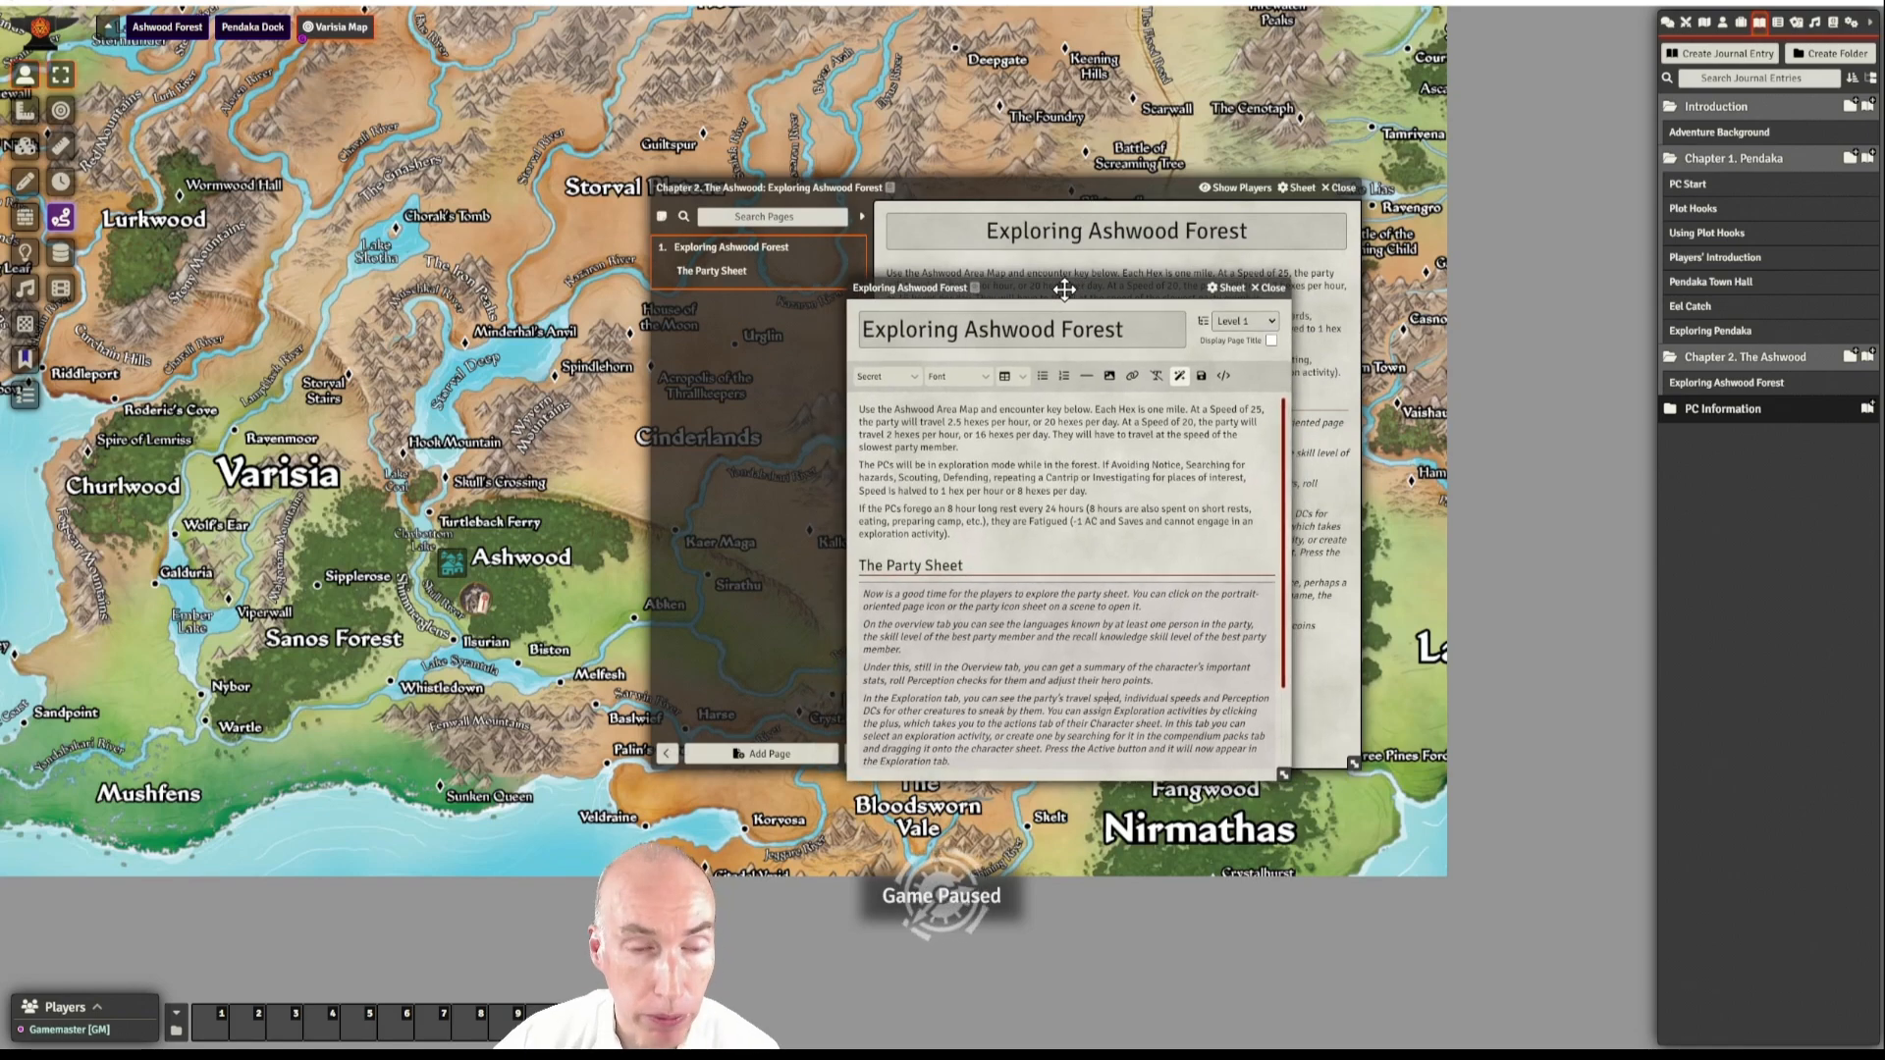
pyautogui.click(1200, 376)
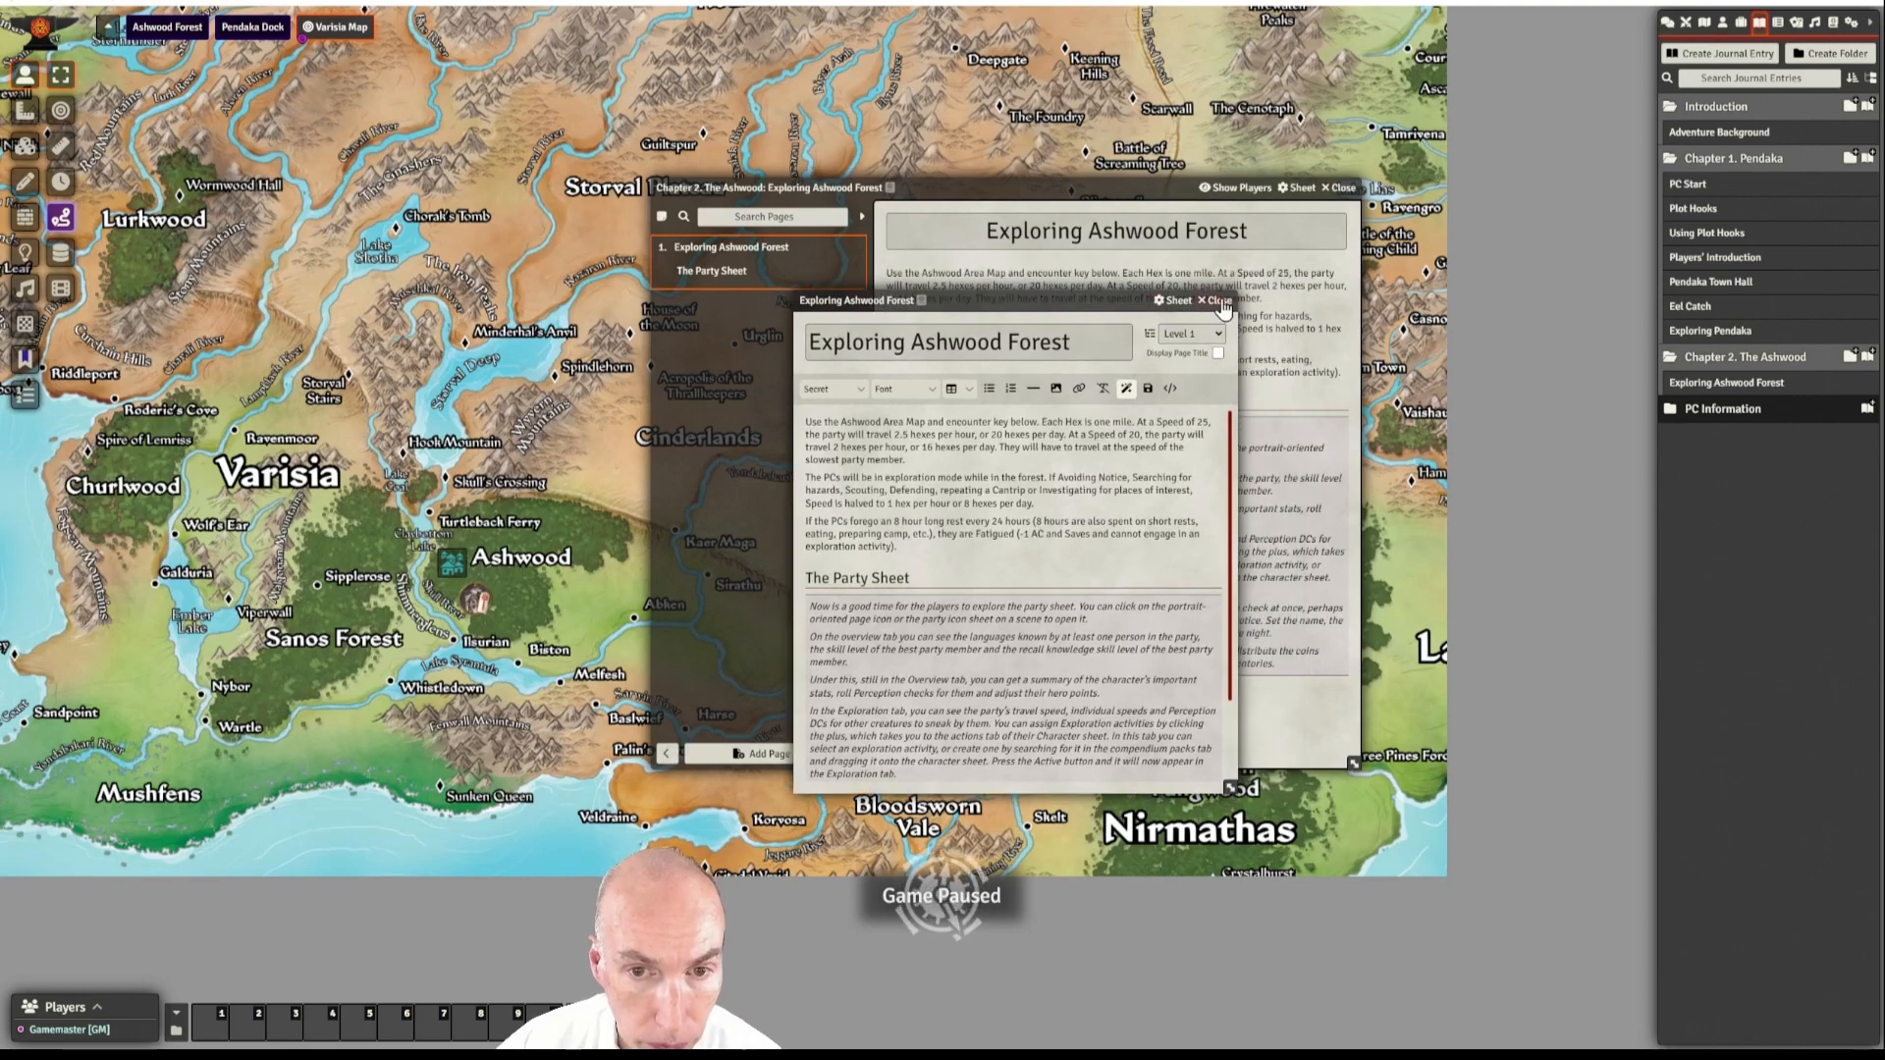
pyautogui.moveTo(1153, 192); pyautogui.dragTo(1010, 224)
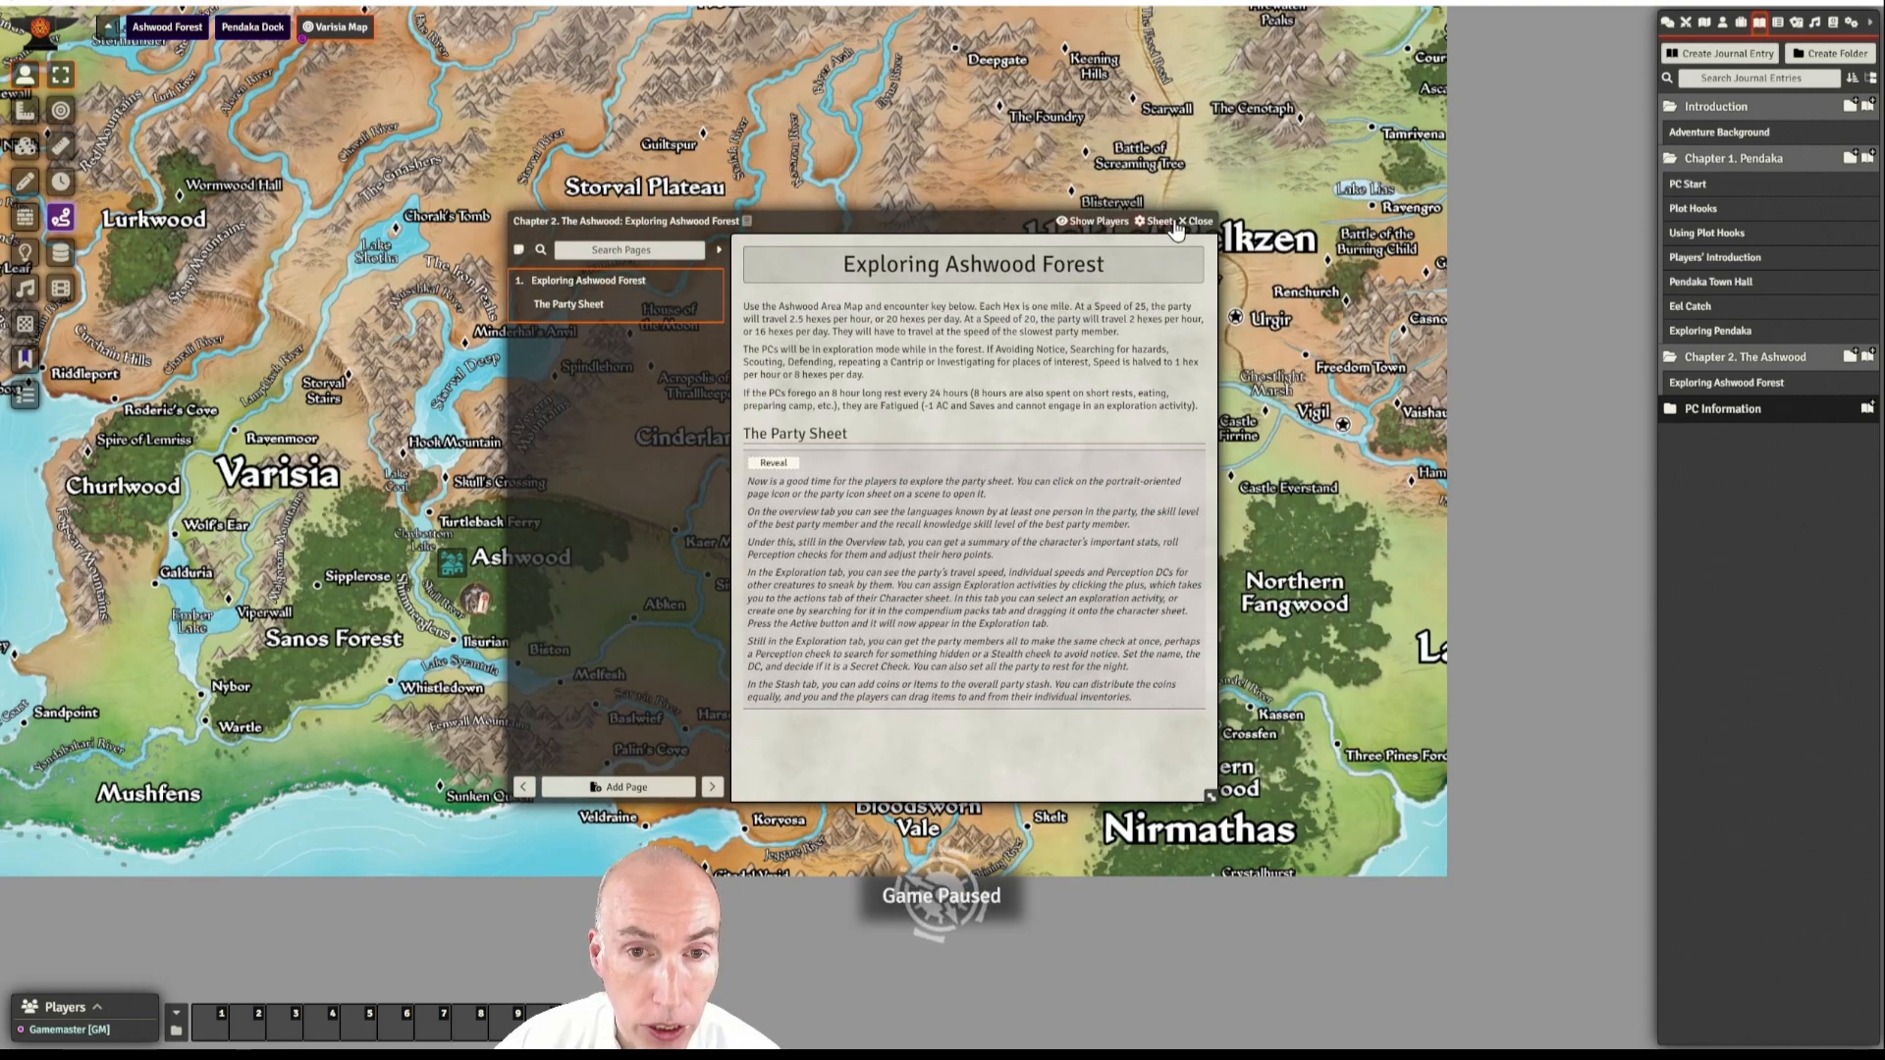
pyautogui.click(1197, 223)
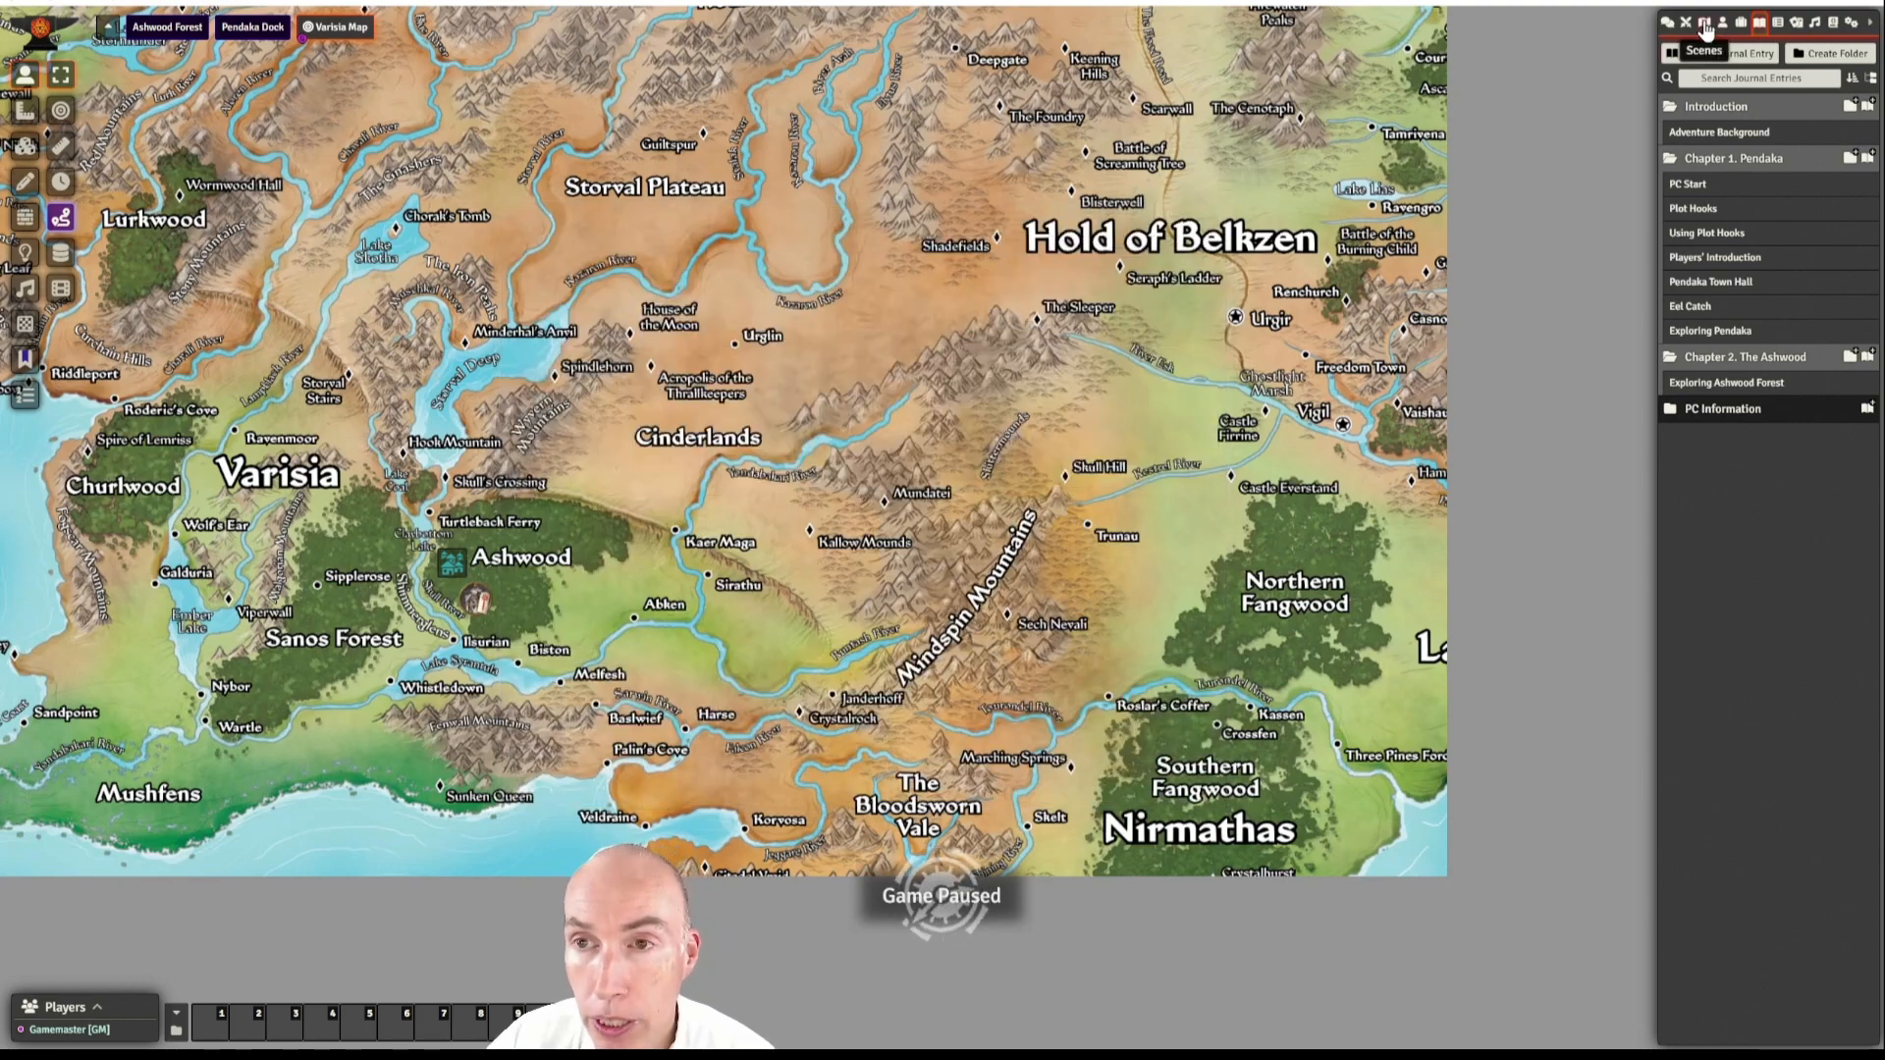
# - Activate the Ashwood Forest scene from the Chapter 2. Ashwood scene folder
pyautogui.click(1705, 24)
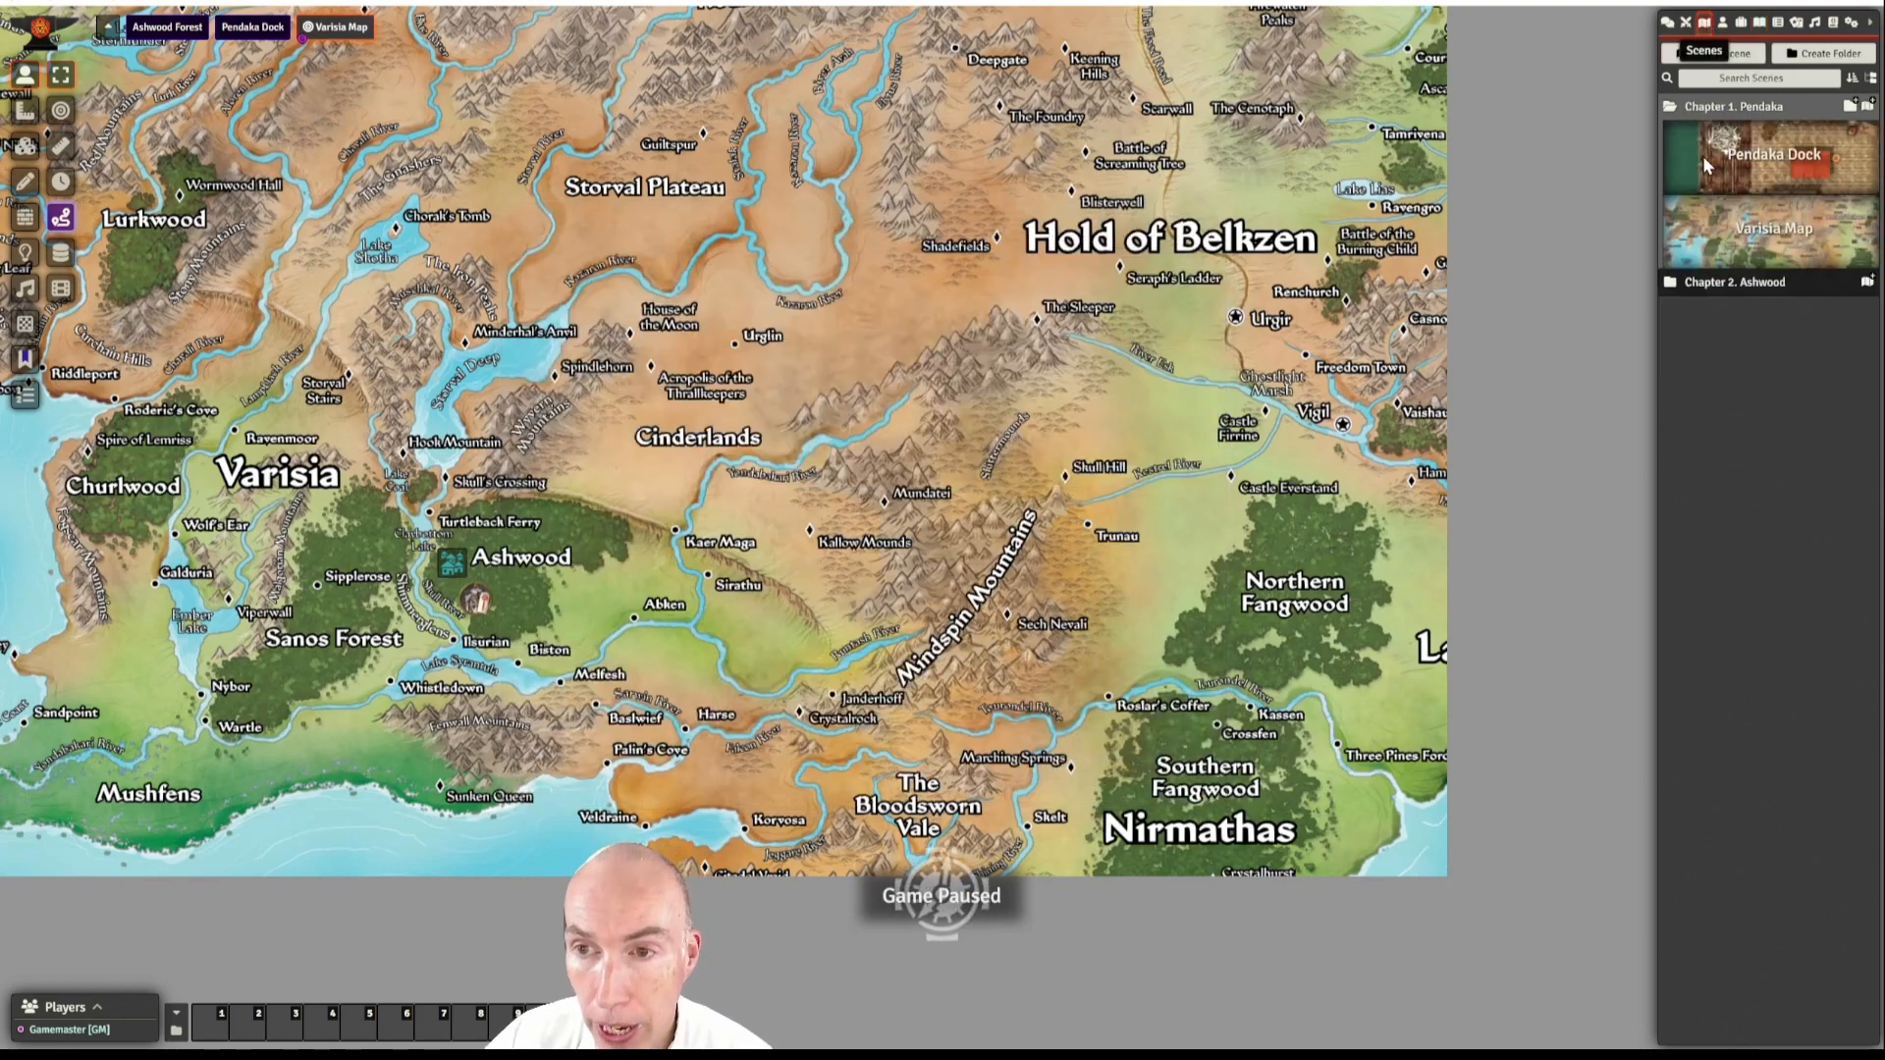
pyautogui.click(1752, 282)
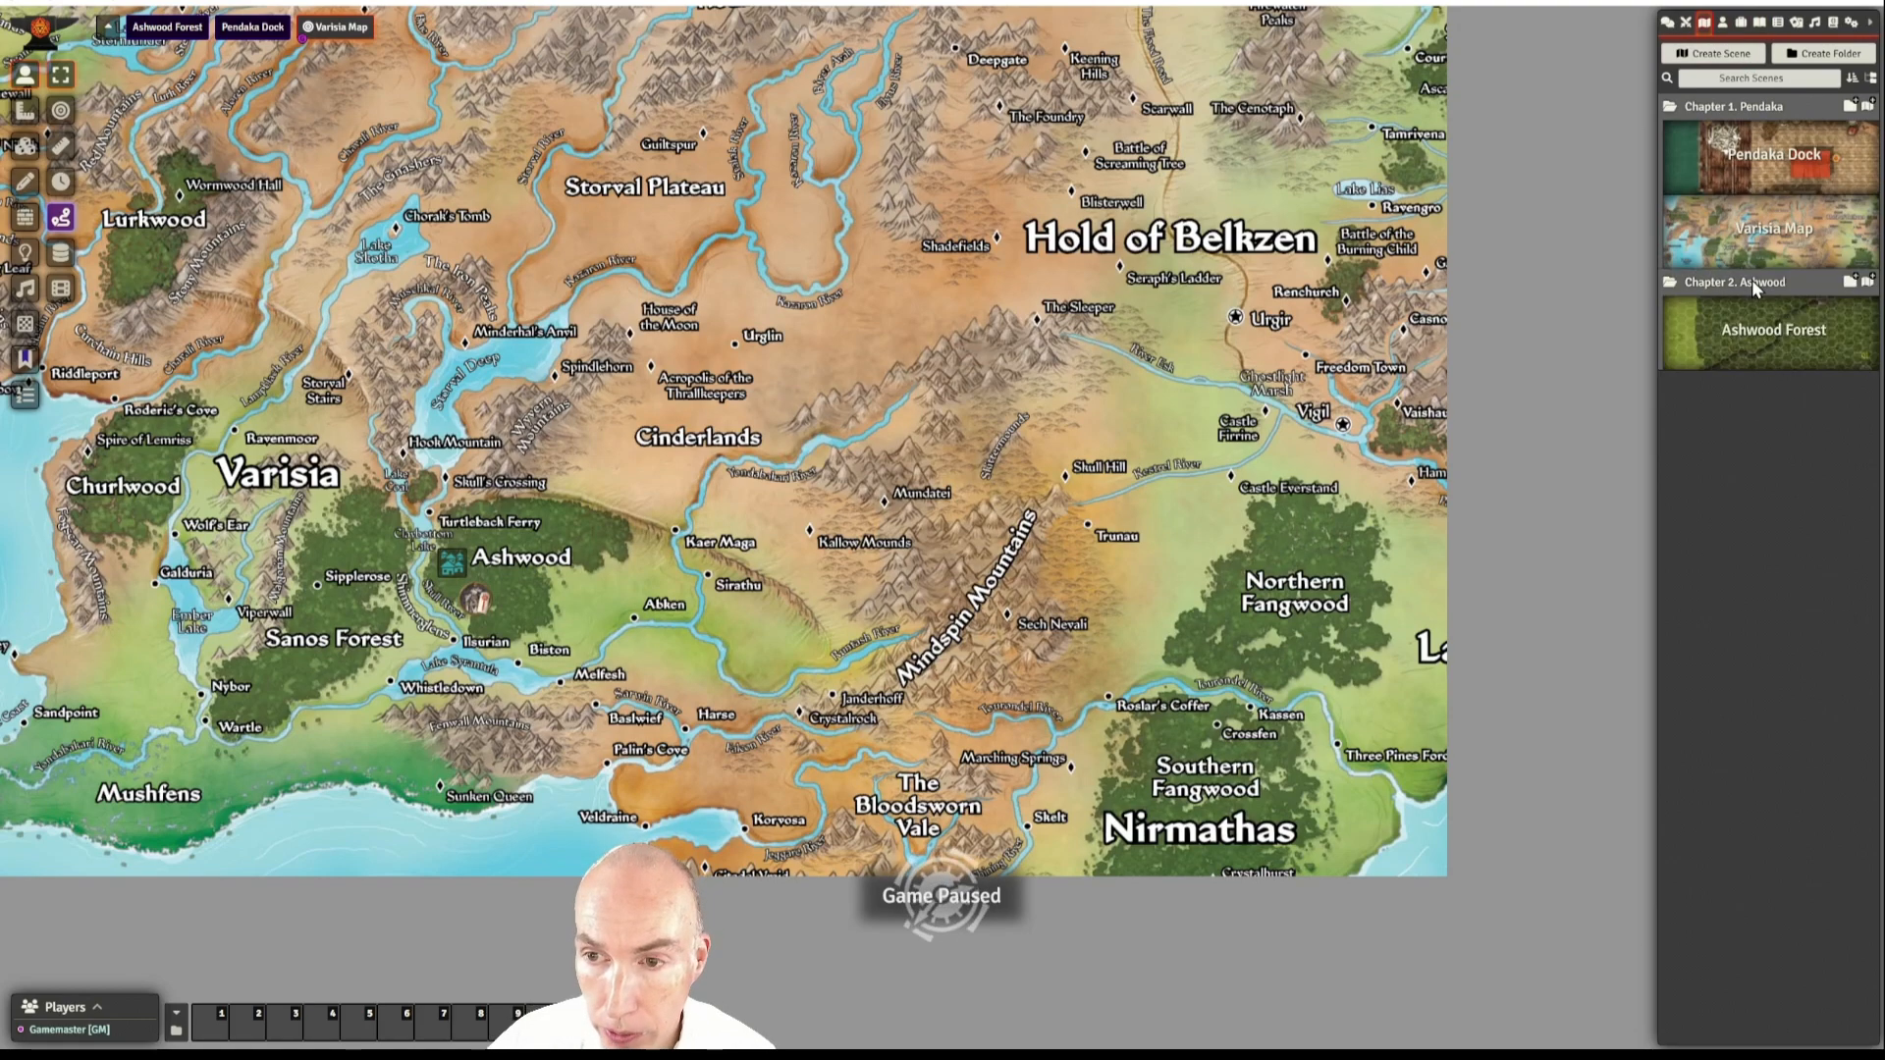
pyautogui.rightClick(1777, 337)
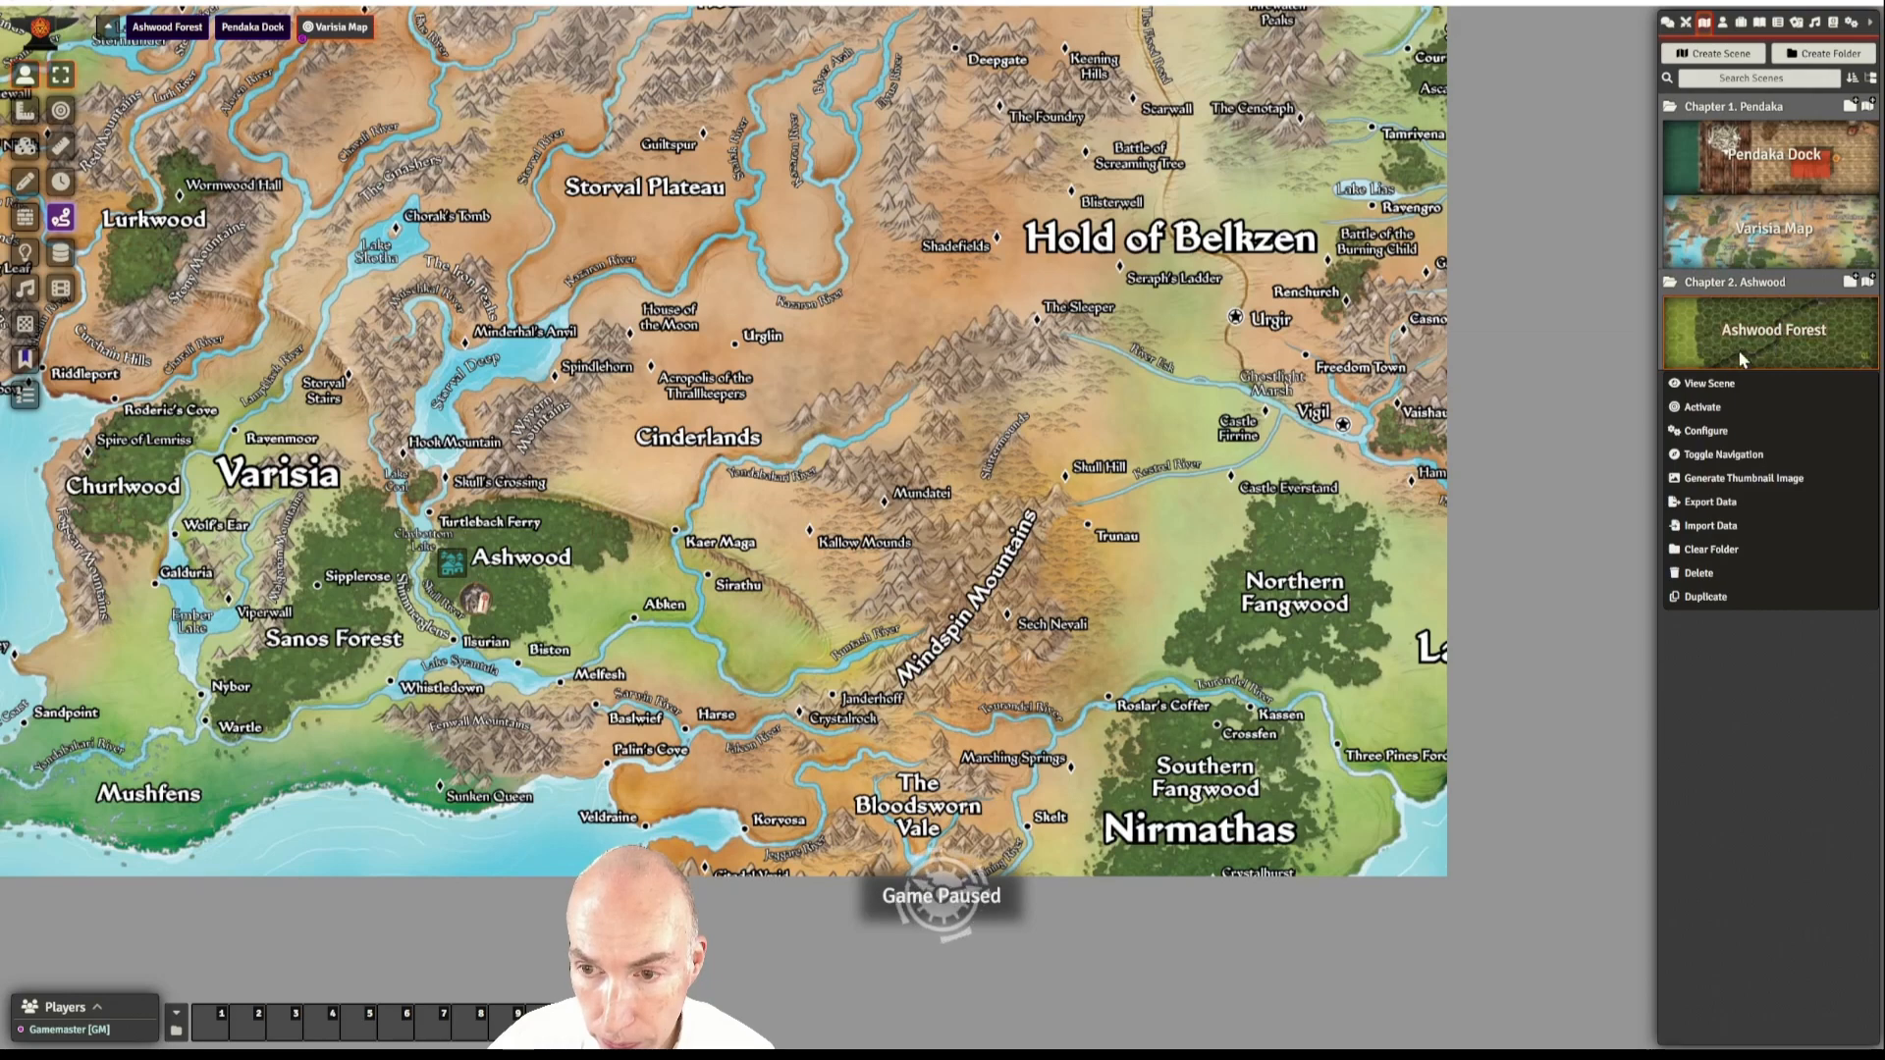
pyautogui.click(1706, 404)
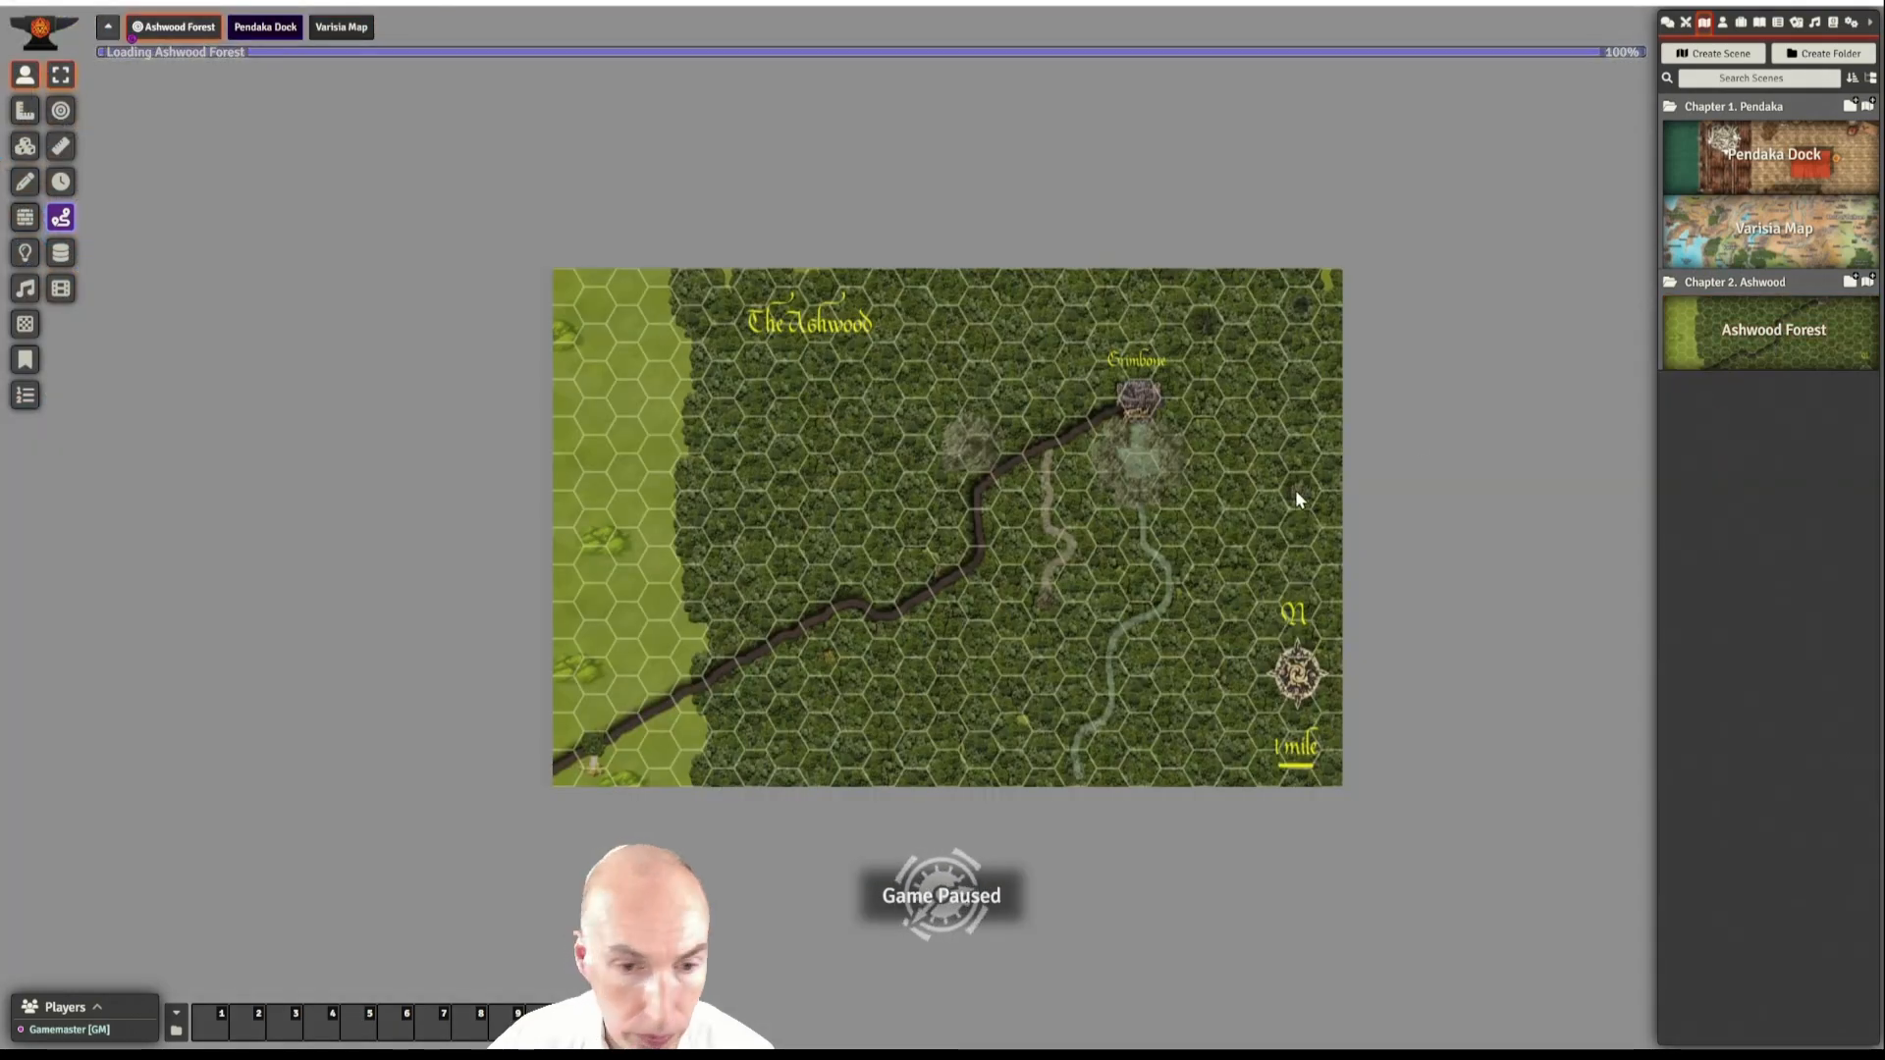
# - Open the Ashwood Forest scene's configuration and review its basic and grid settings, including the available grid types
pyautogui.scroll(3, 1182, 552)
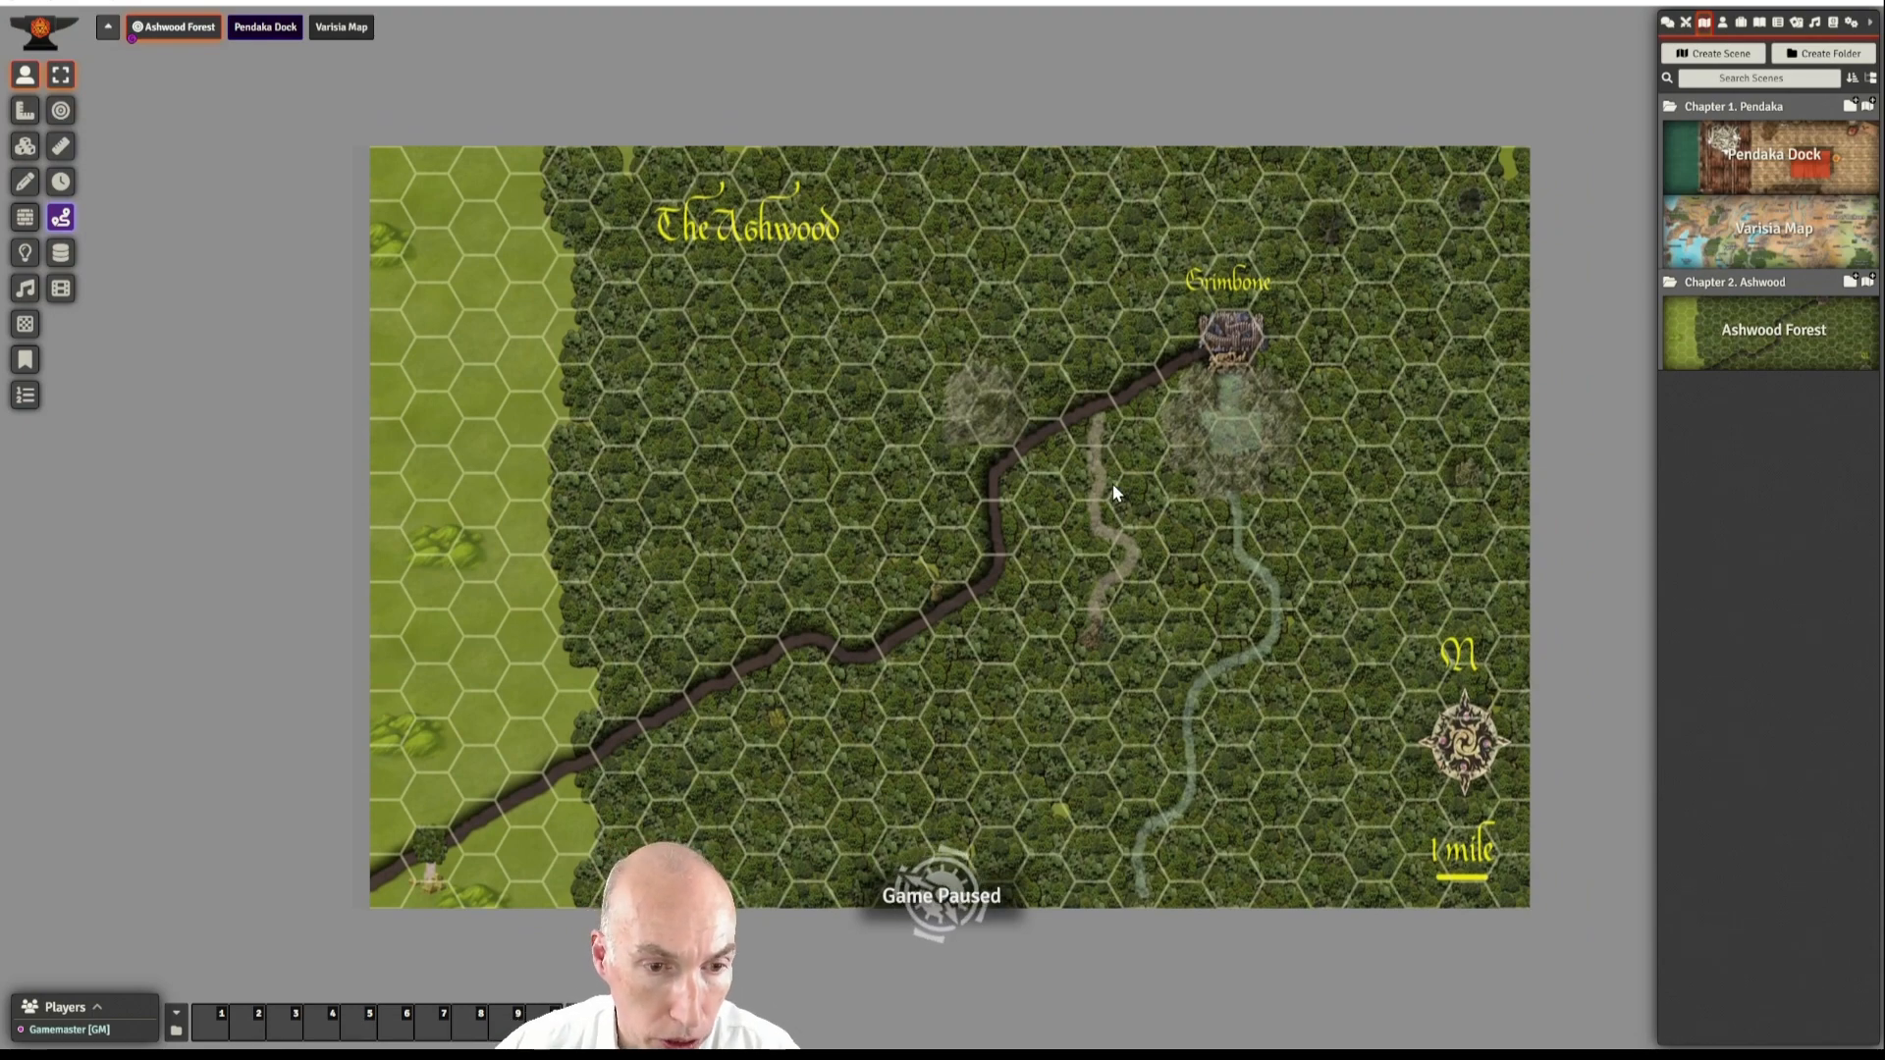
pyautogui.moveTo(1111, 482)
pyautogui.mouseDown()
pyautogui.moveTo(1075, 444)
pyautogui.moveTo(1088, 473)
pyautogui.mouseUp()
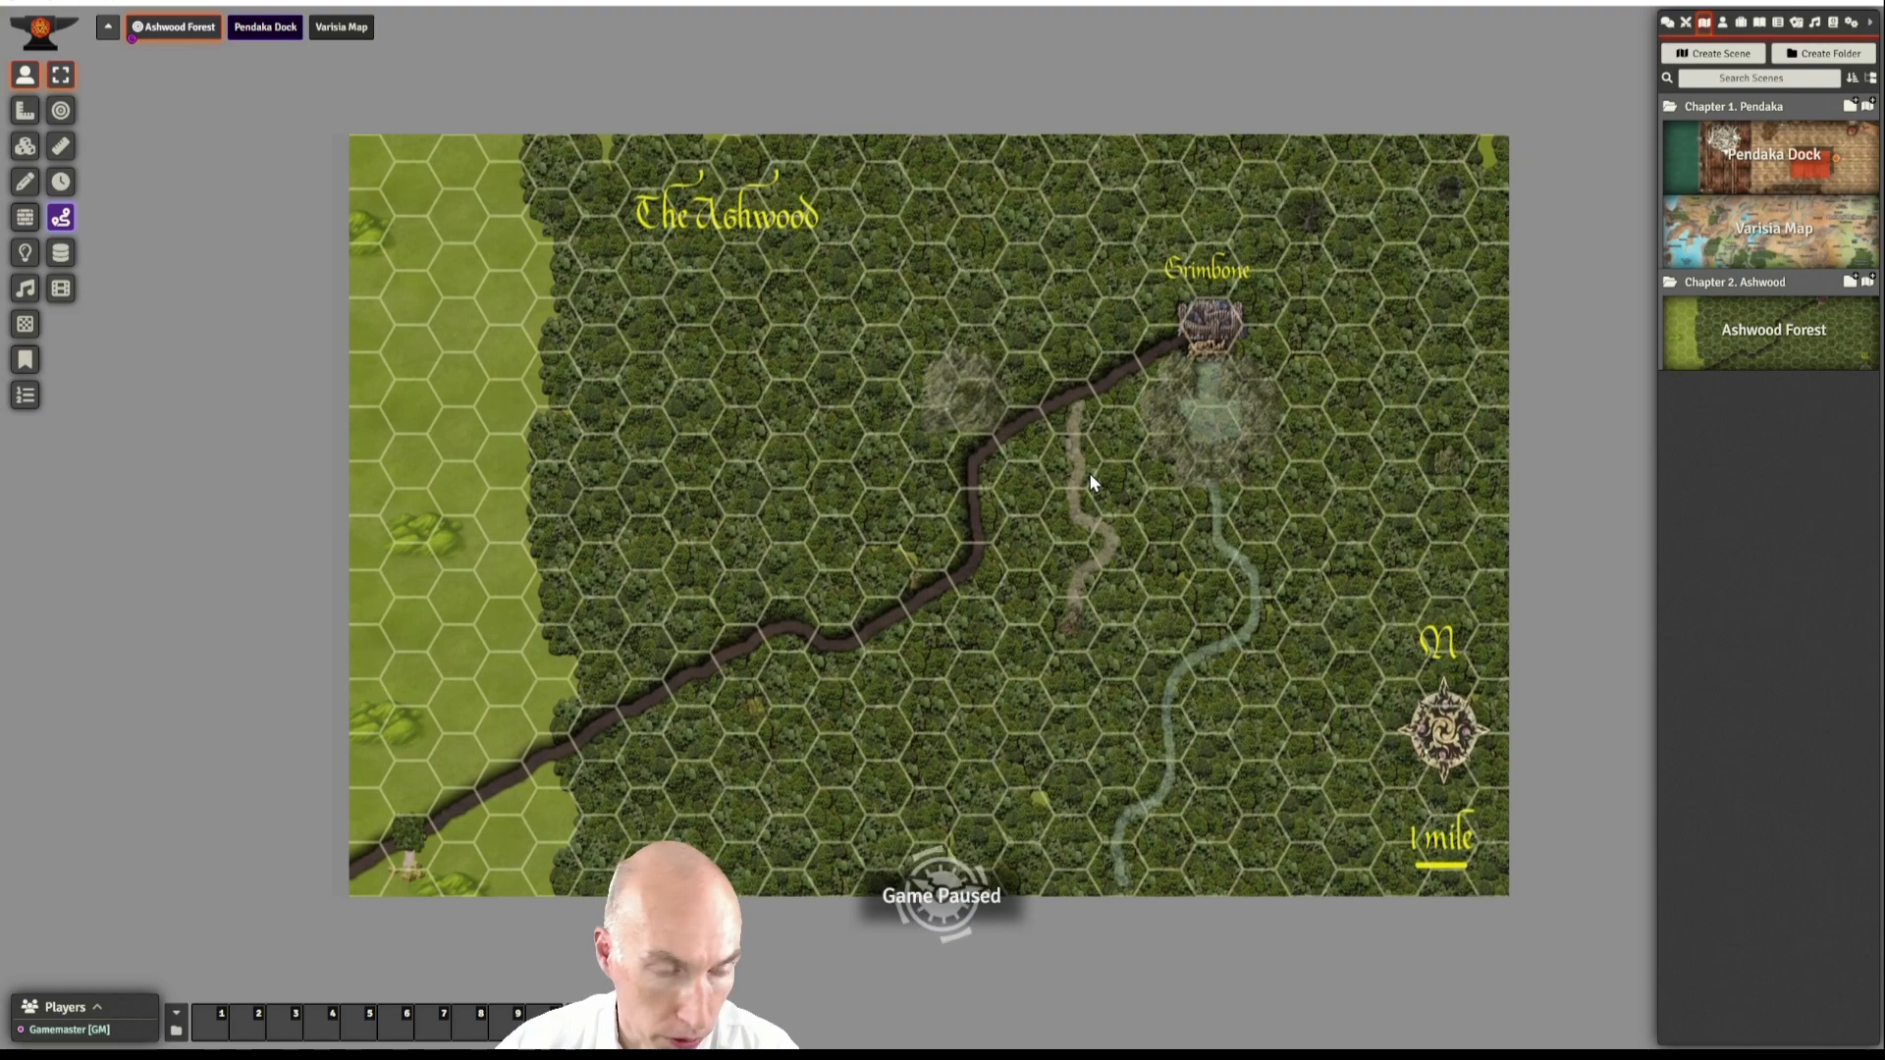
pyautogui.scroll(1, 1088, 473)
pyautogui.scroll(-1, 1087, 473)
pyautogui.scroll(-1, 1088, 473)
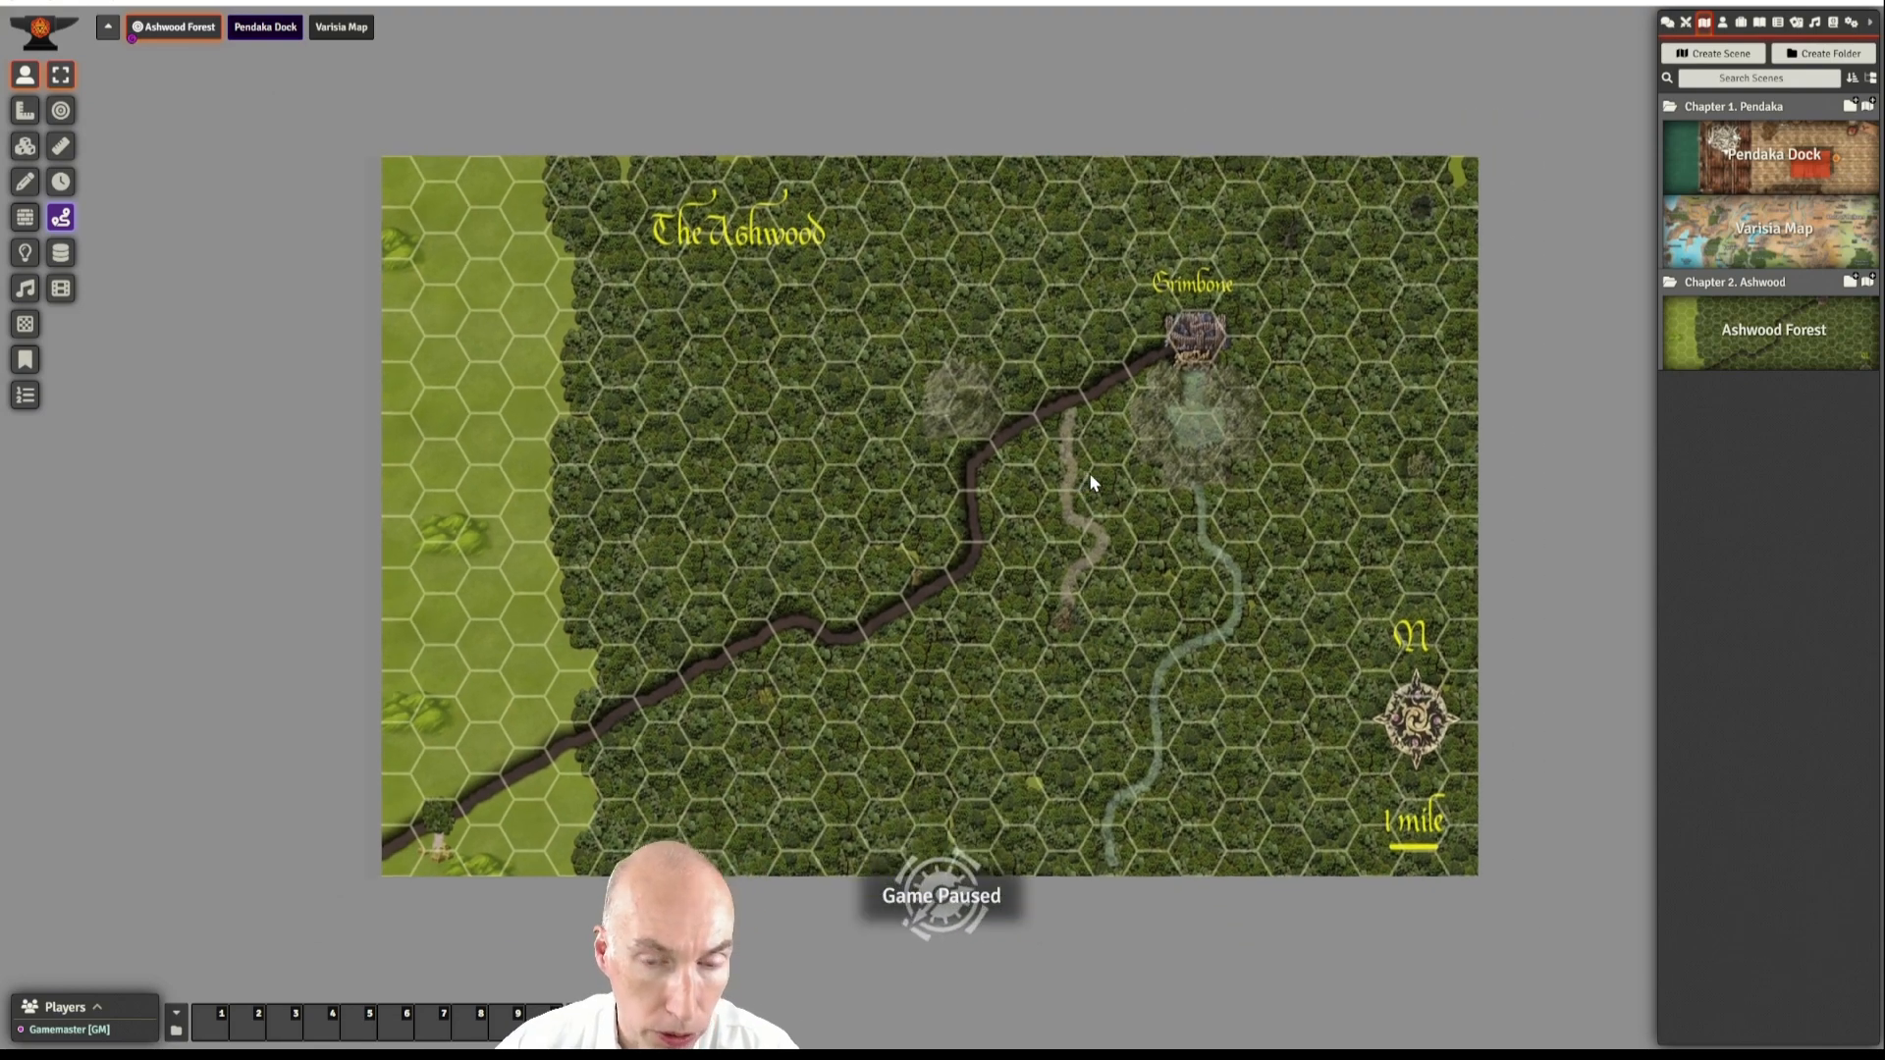
pyautogui.scroll(2, 1088, 473)
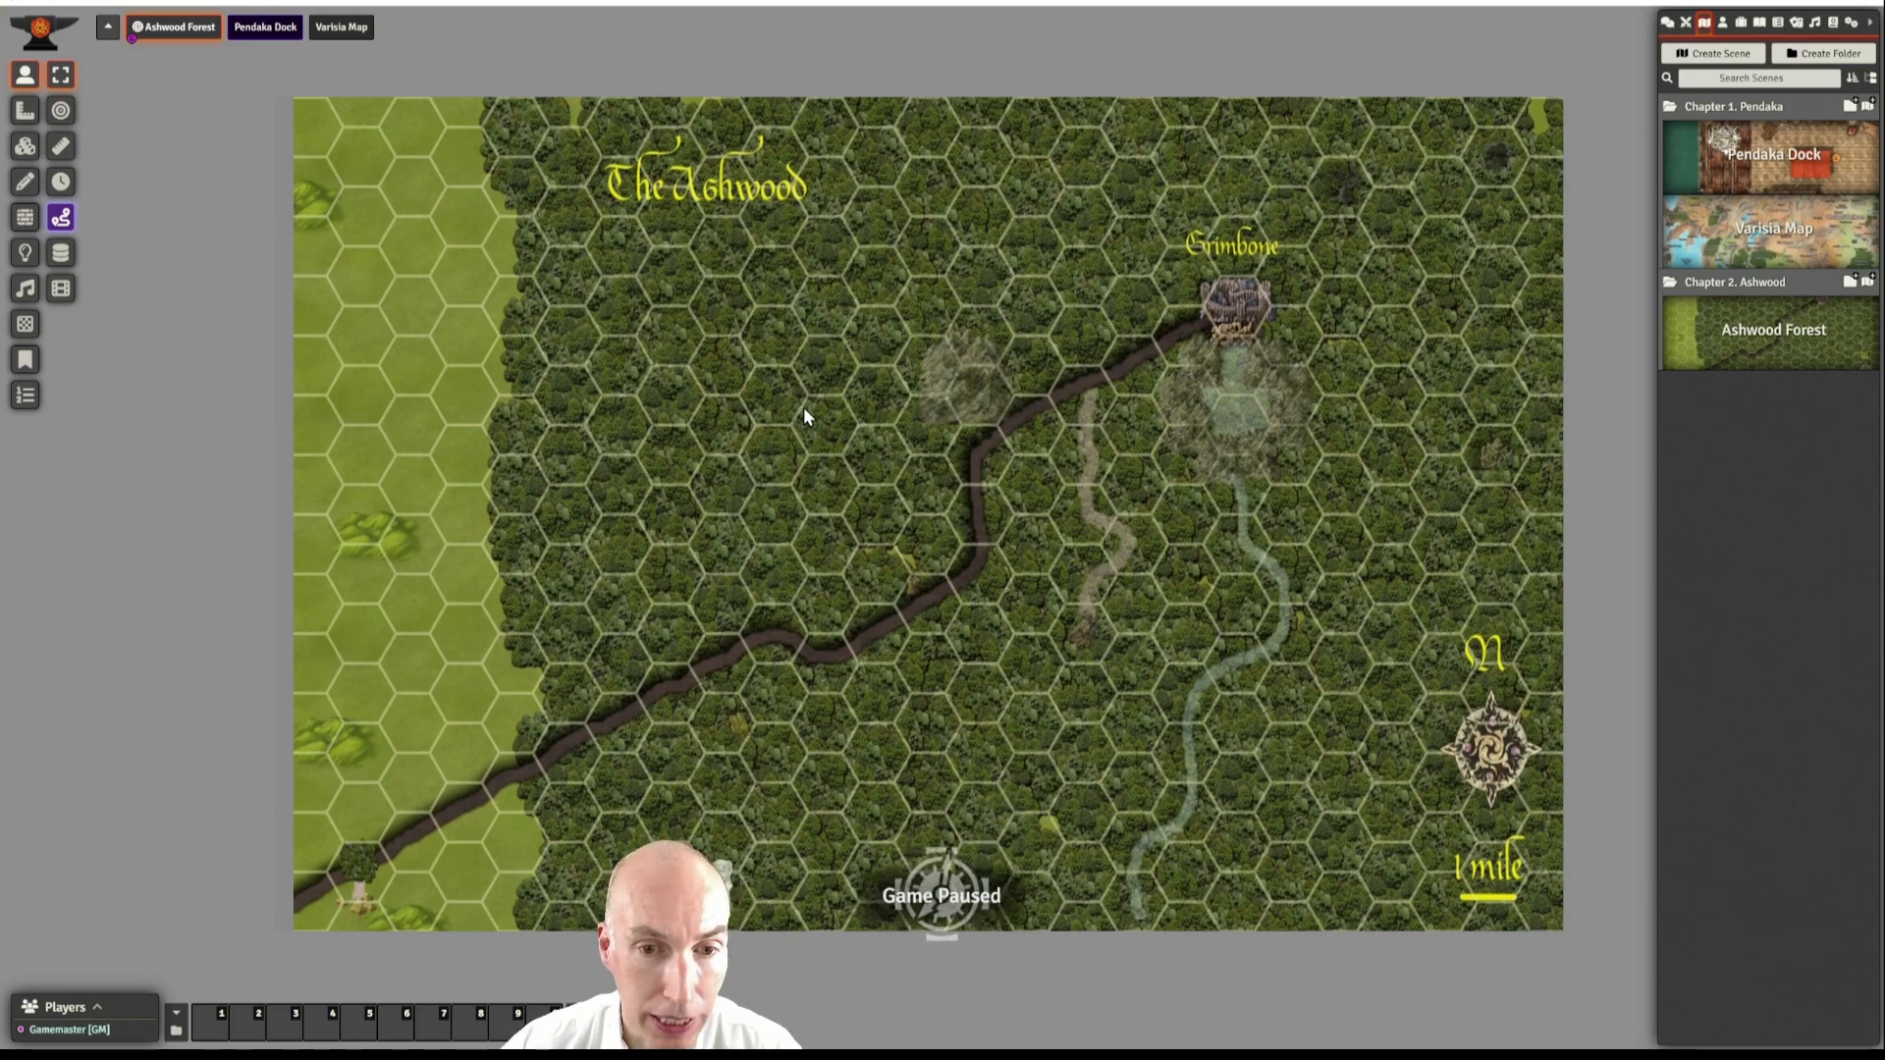
pyautogui.rightClick(179, 31)
pyautogui.click(169, 54)
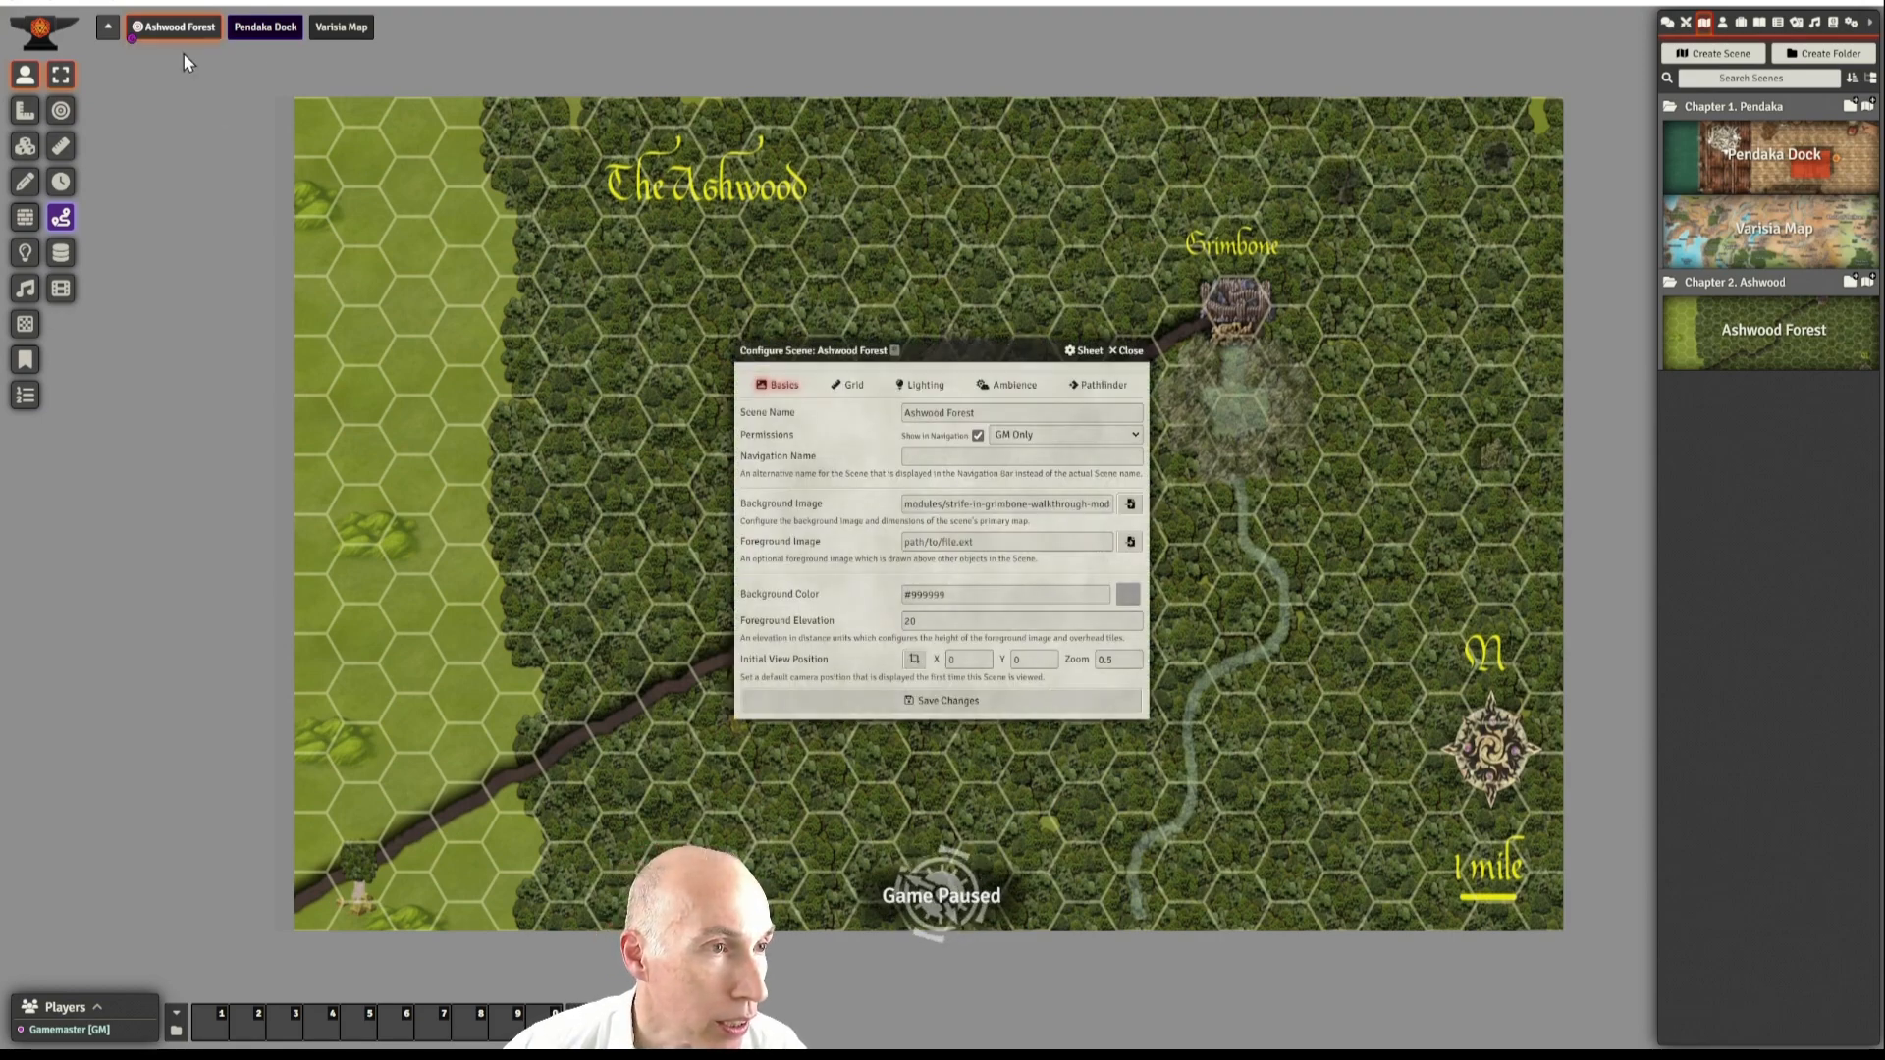
pyautogui.moveTo(943, 348); pyautogui.dragTo(616, 247)
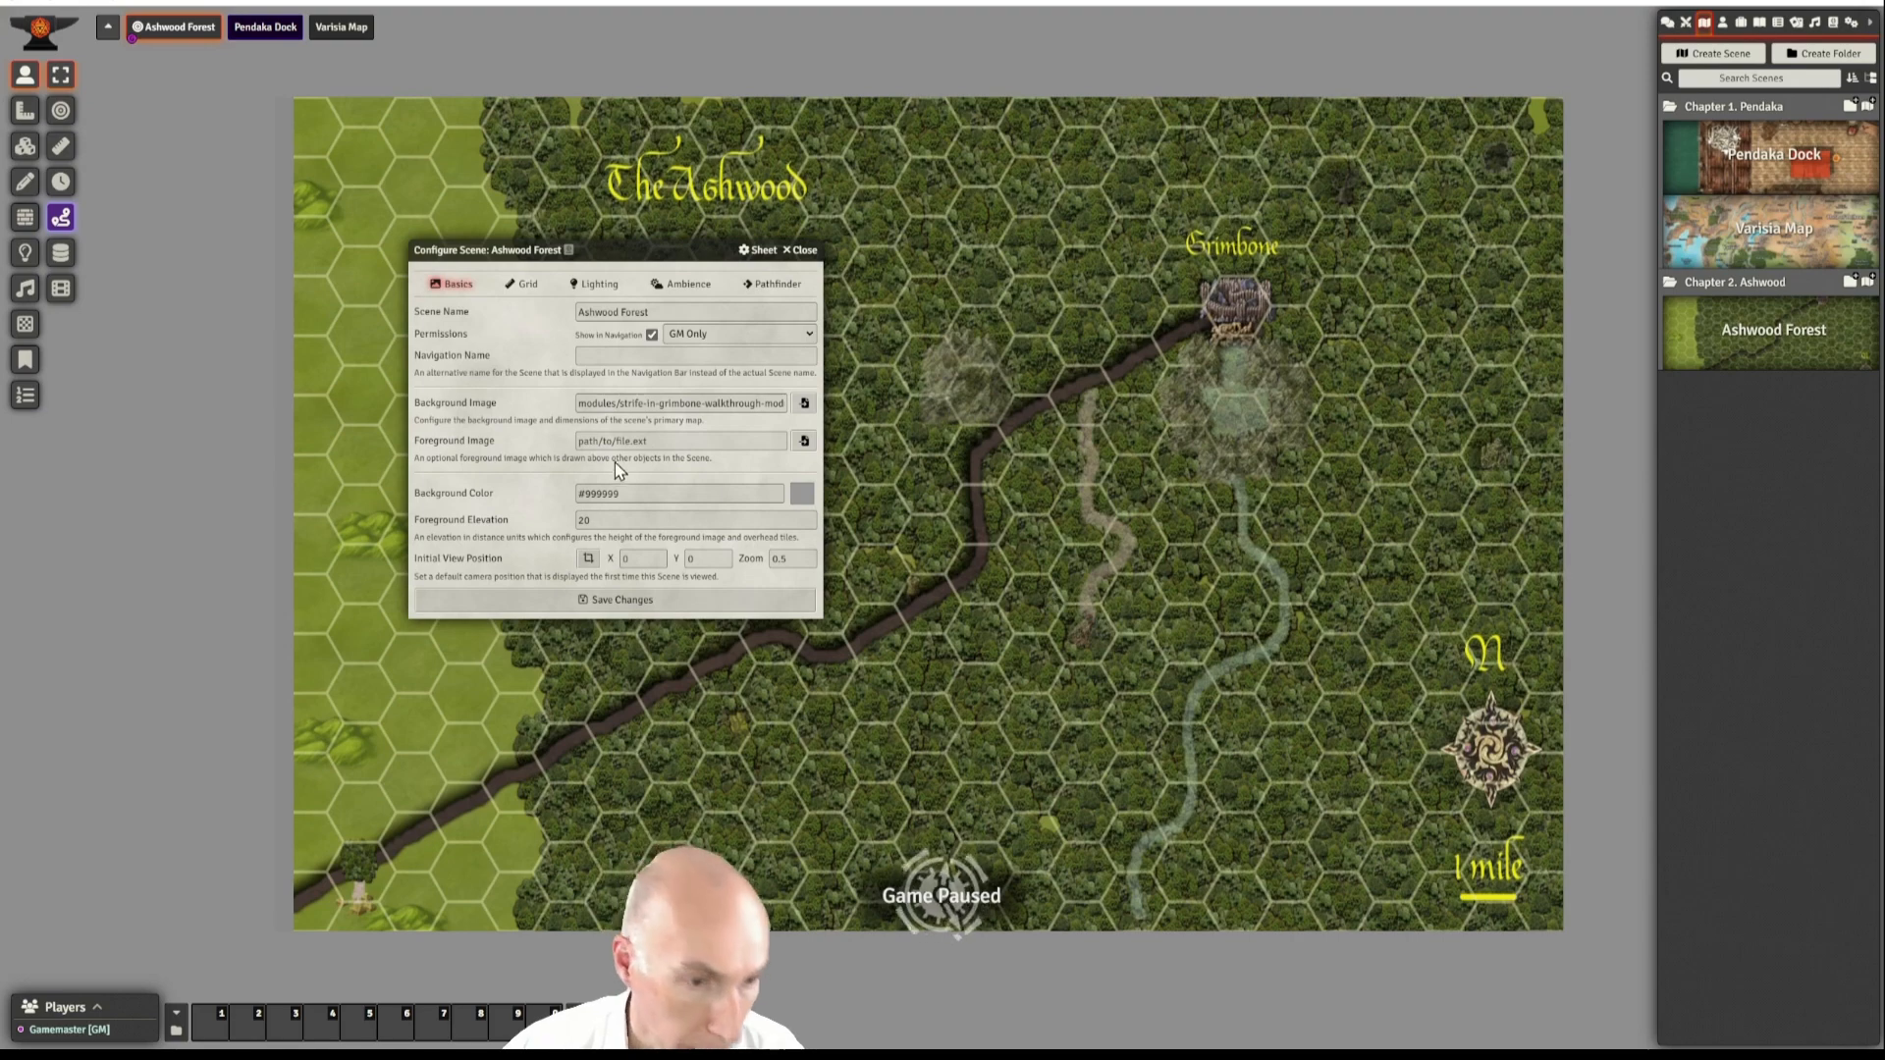
pyautogui.click(527, 285)
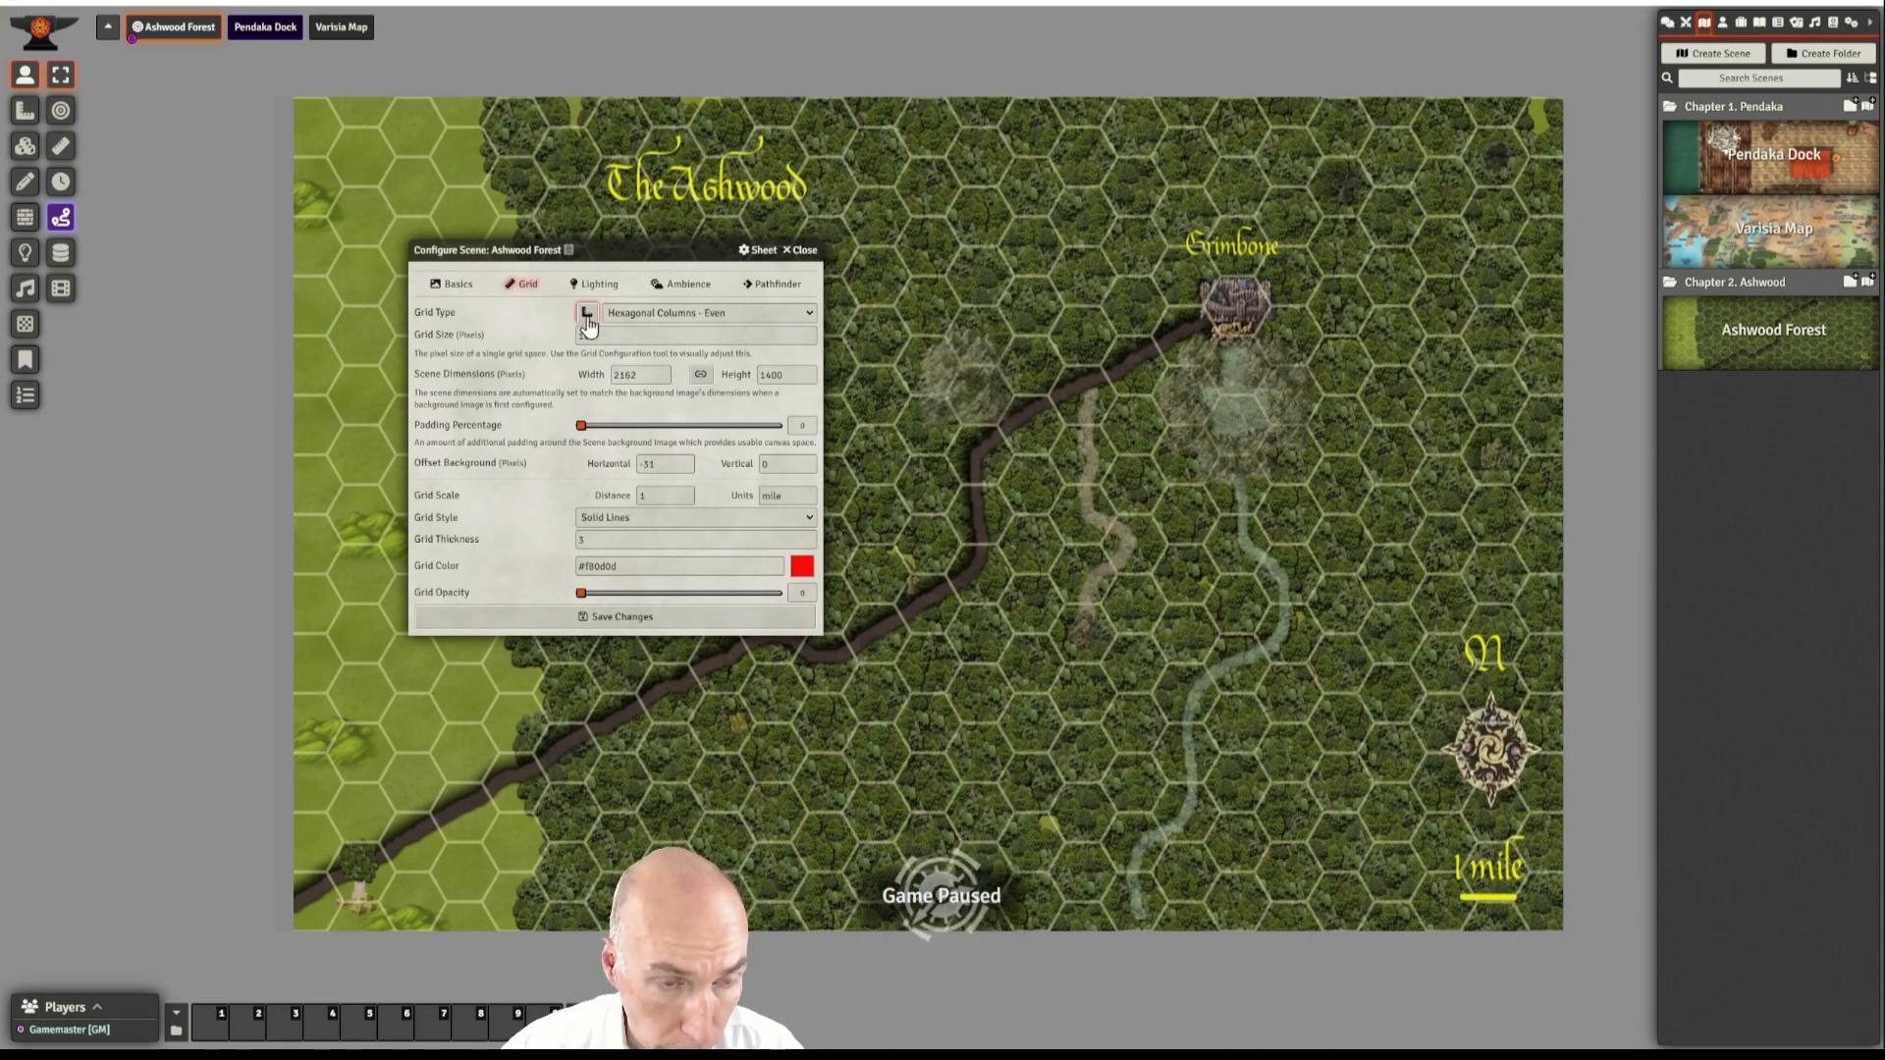
pyautogui.click(780, 314)
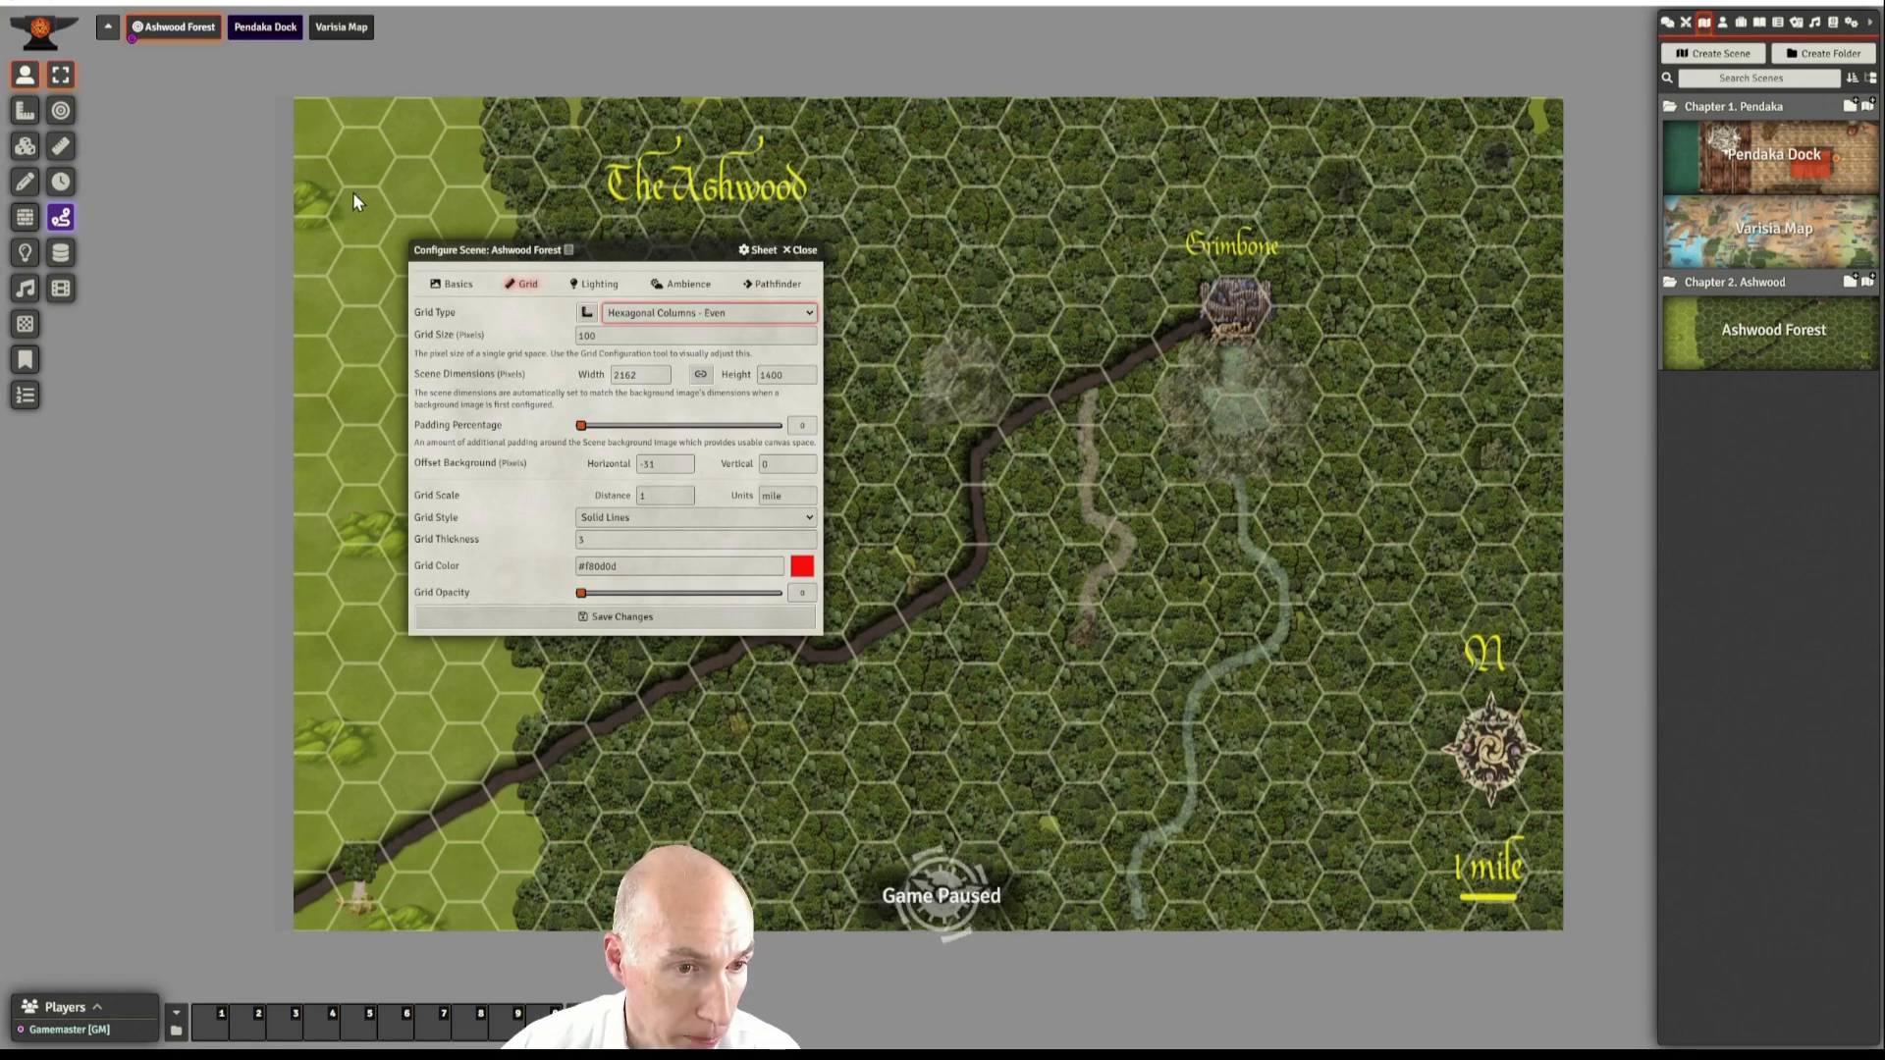
pyautogui.click(845, 321)
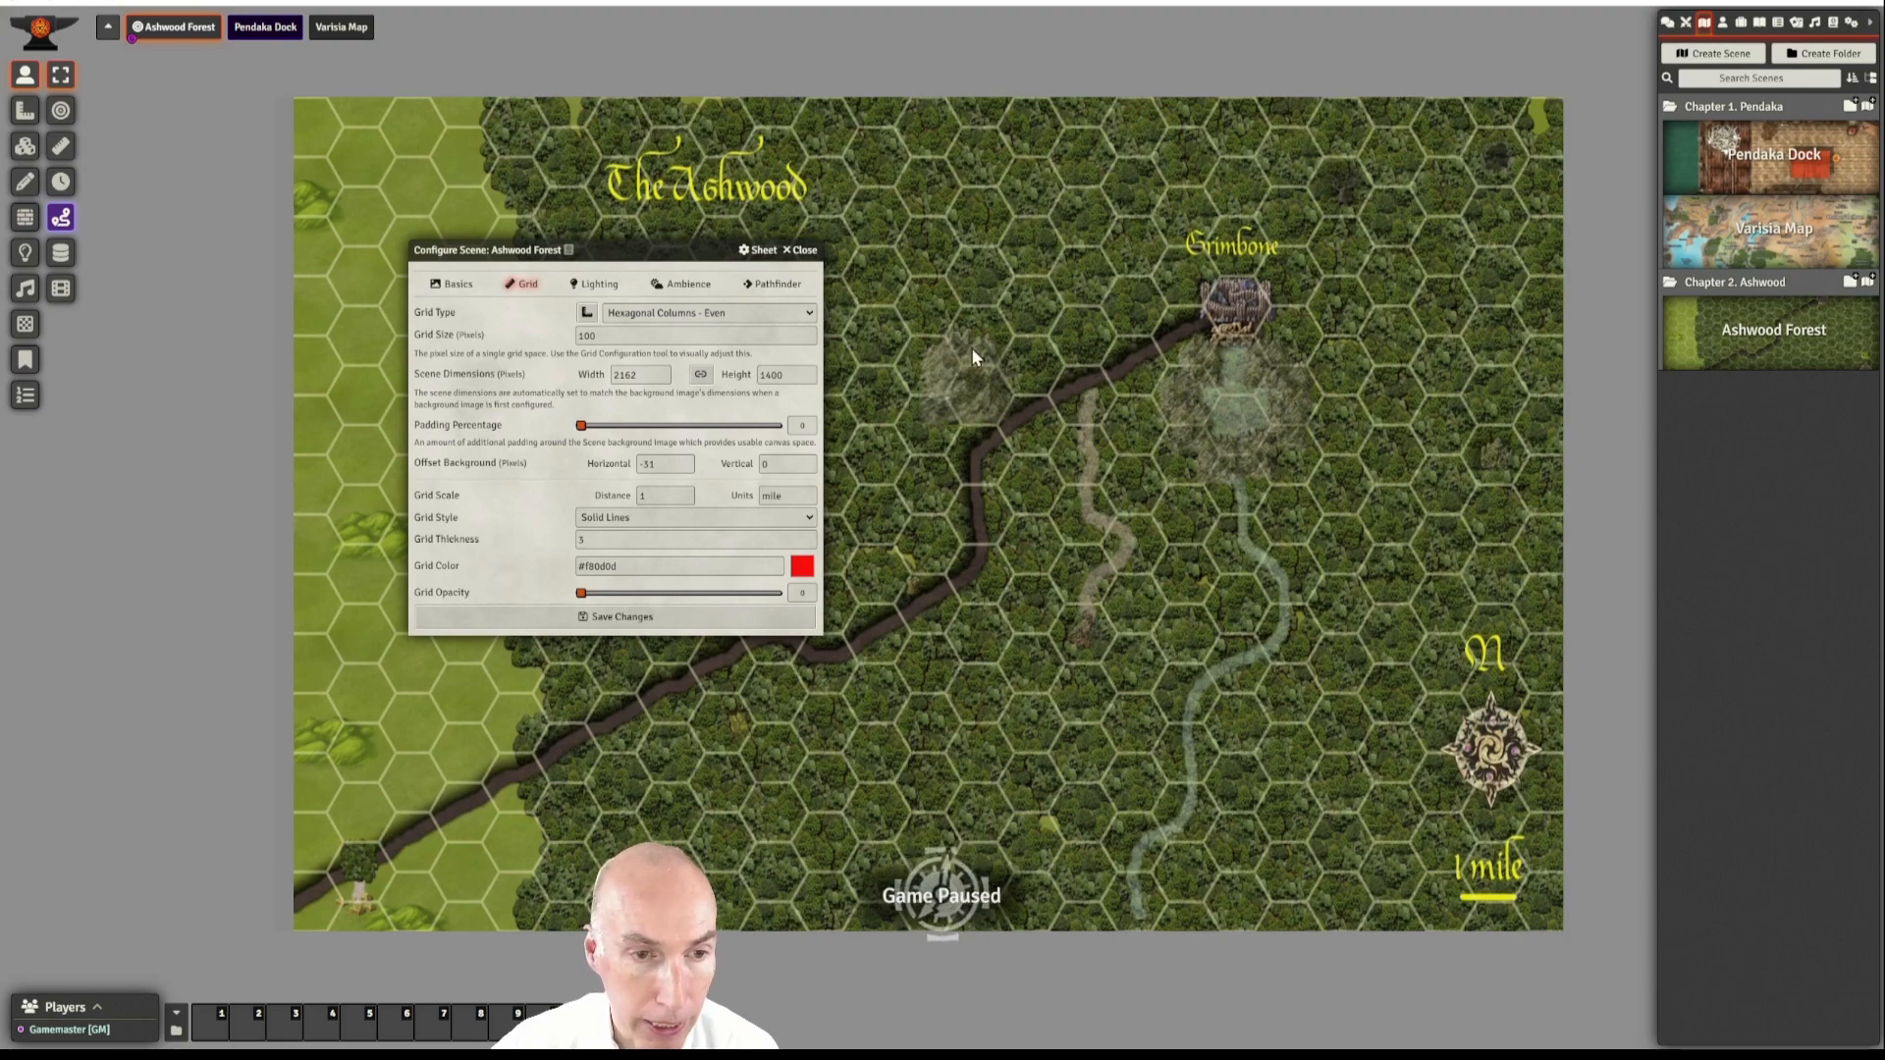
pyautogui.moveTo(676, 244); pyautogui.dragTo(542, 154)
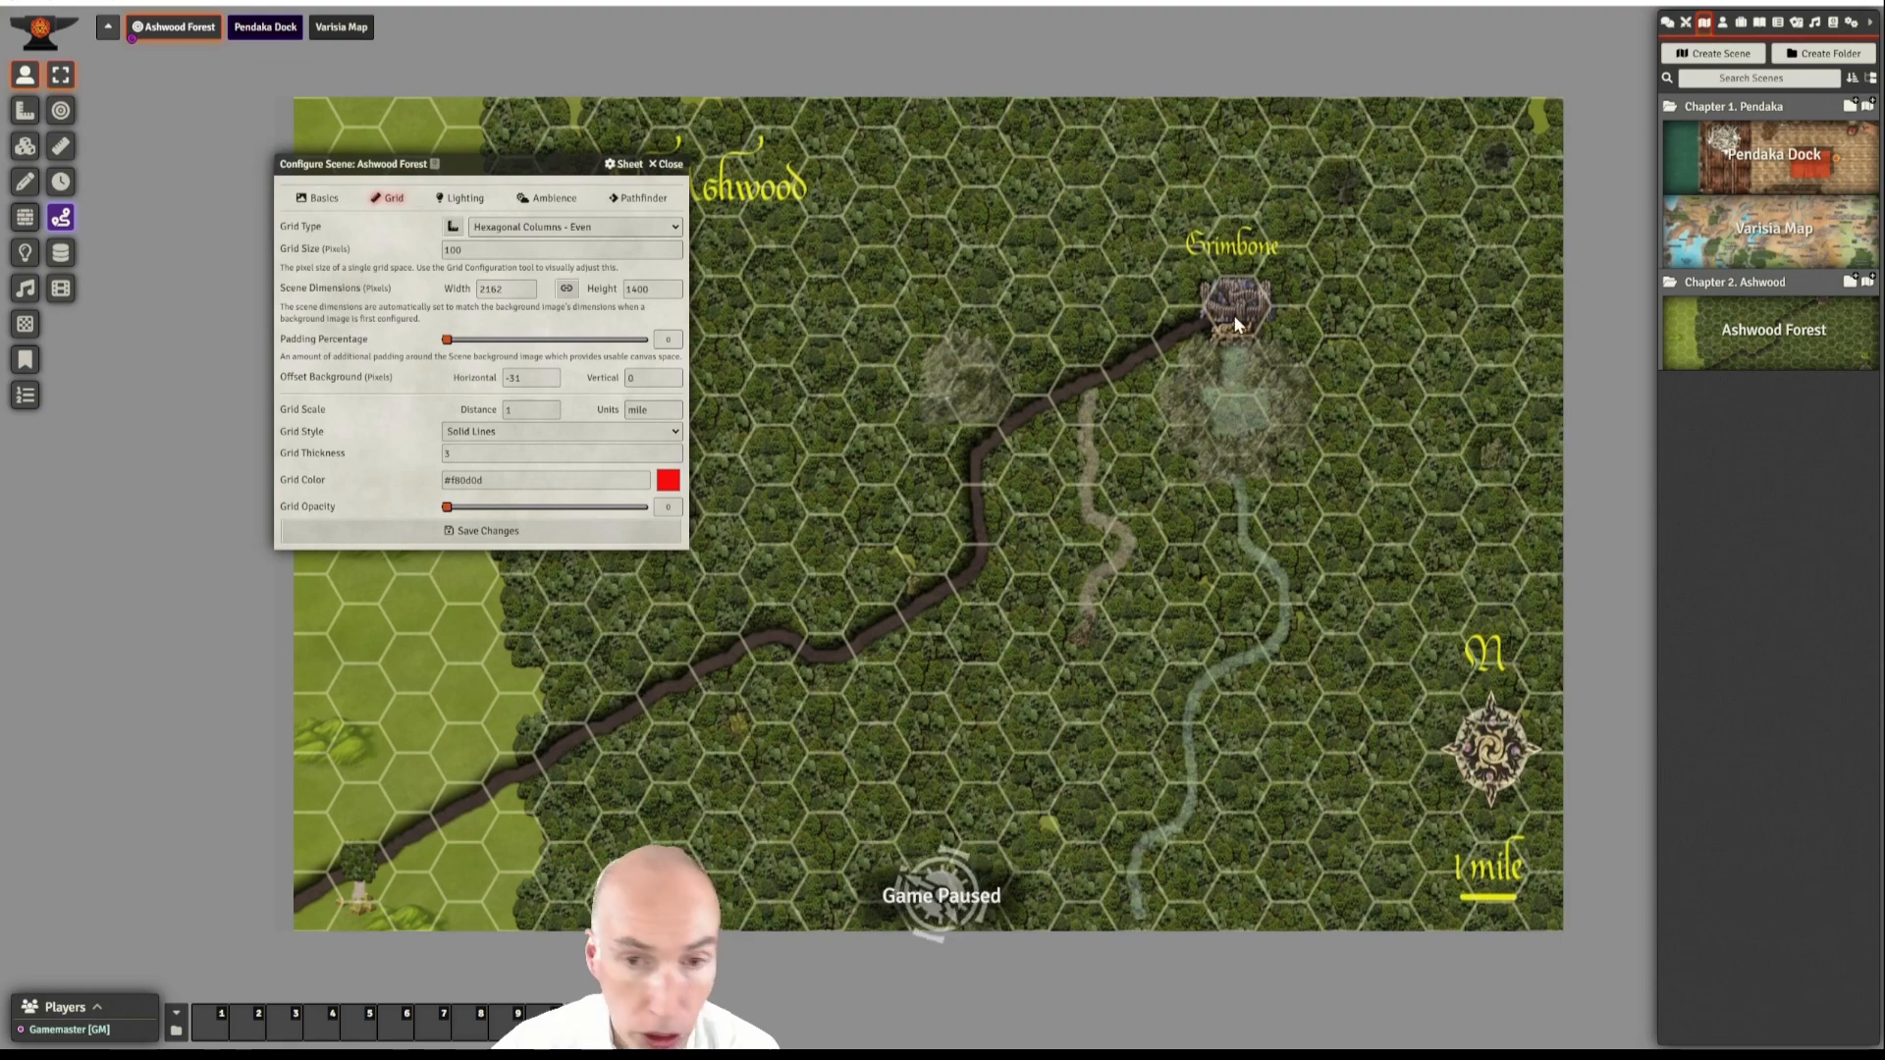
# - Place Ezren's token from The Party on a forest hex south of the road
pyautogui.click(1721, 21)
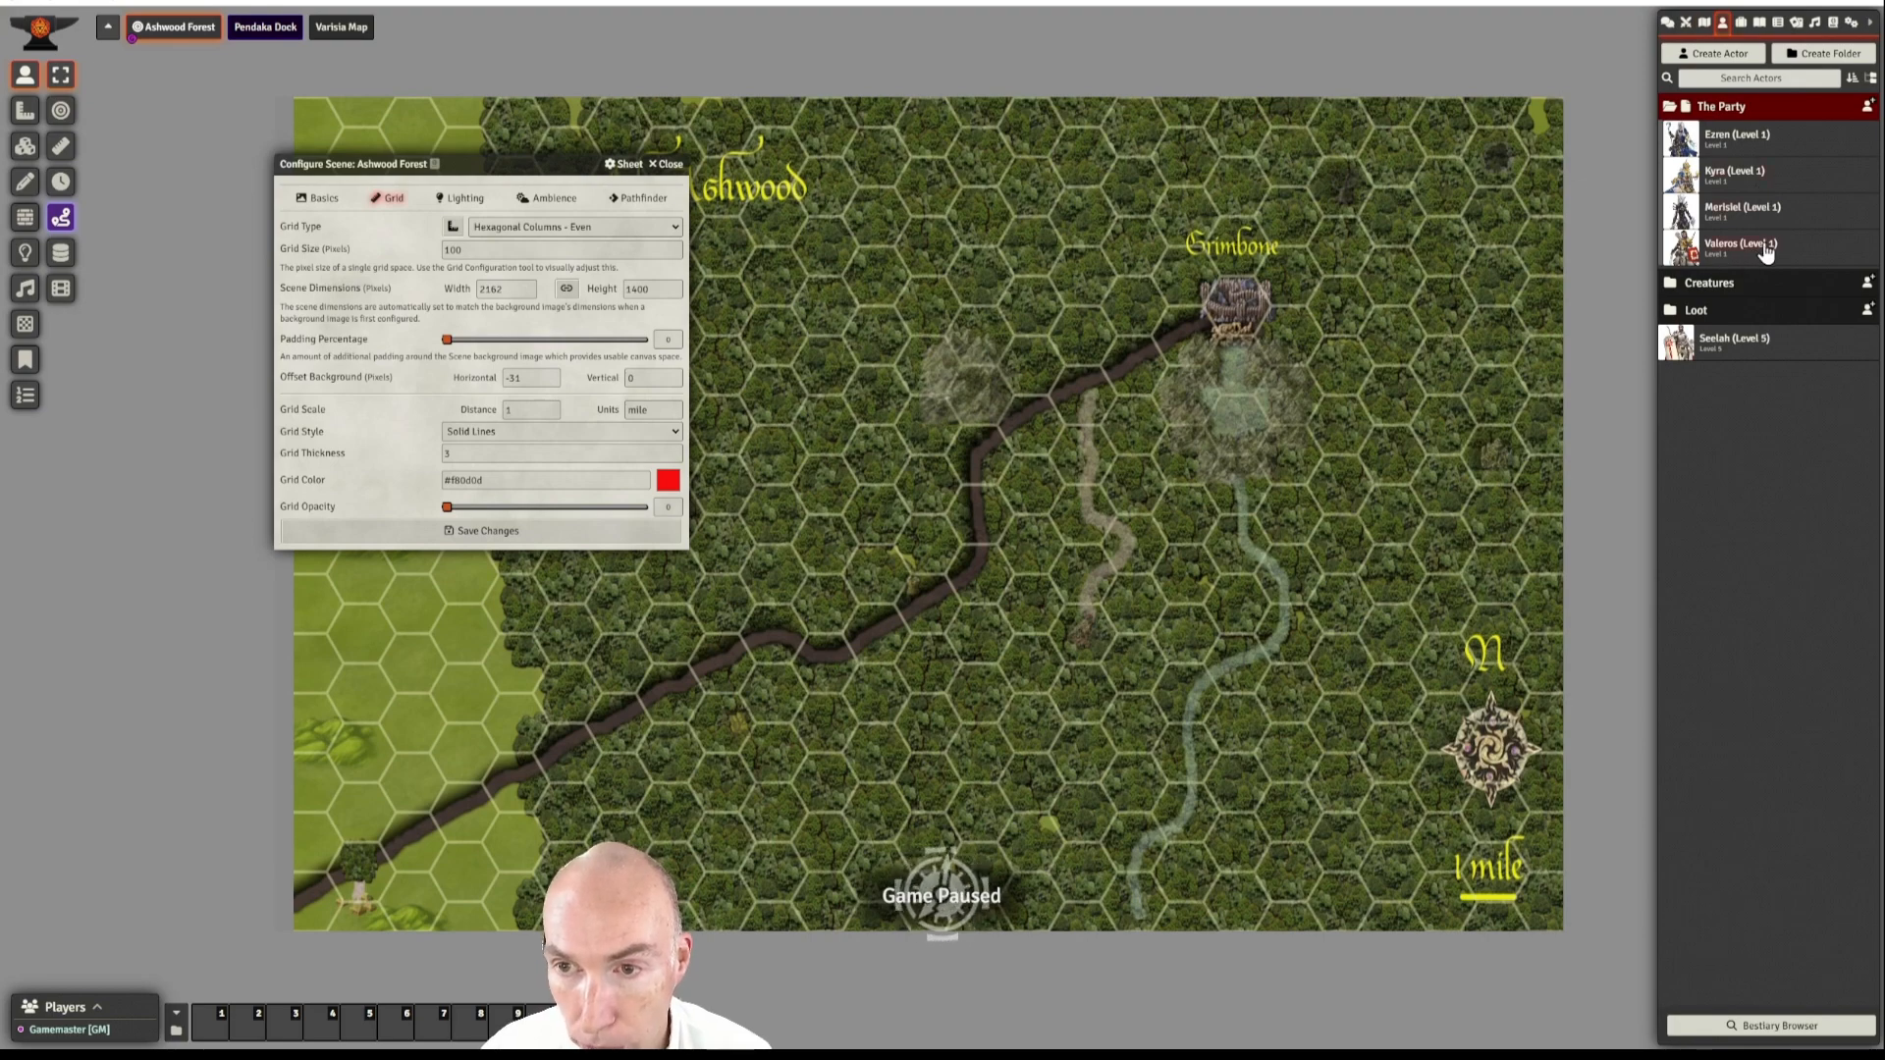
pyautogui.moveTo(1722, 143); pyautogui.dragTo(984, 514)
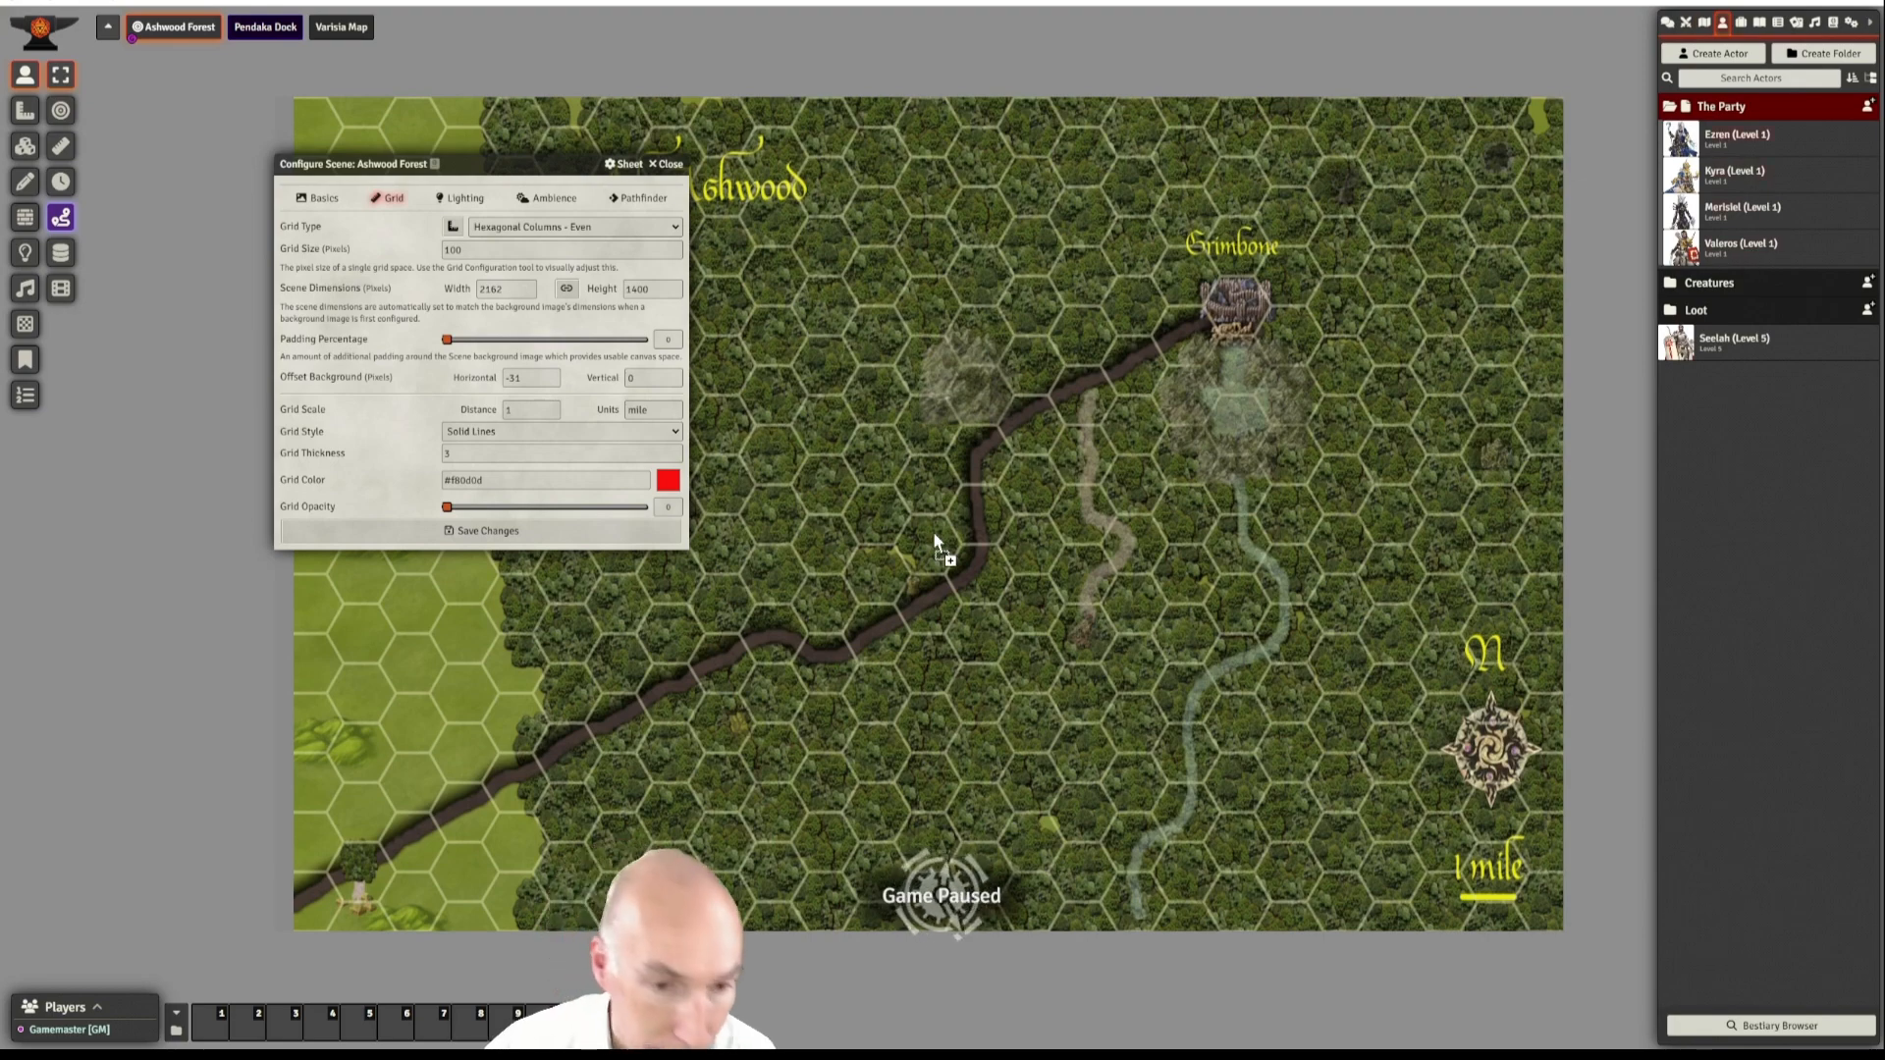
pyautogui.moveTo(811, 699); pyautogui.dragTo(817, 729)
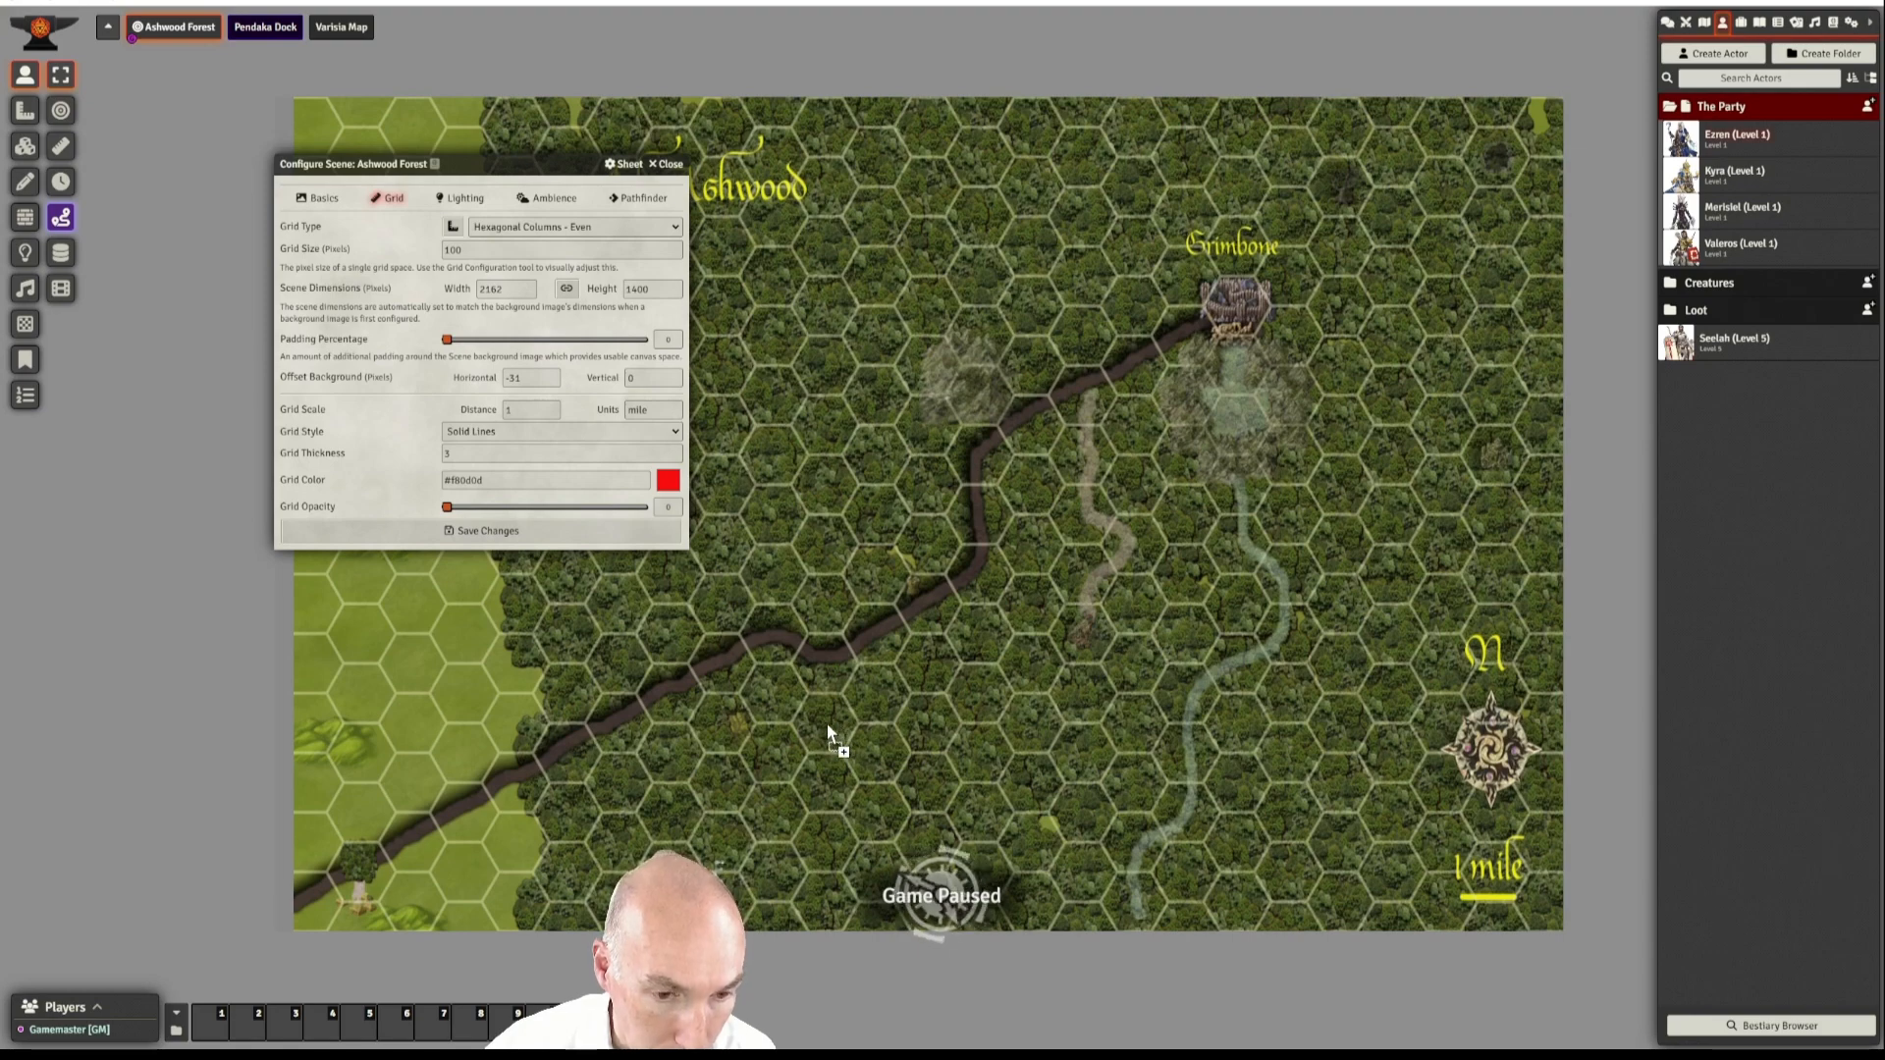
pyautogui.scroll(2, 974, 664)
pyautogui.moveTo(1039, 654); pyautogui.dragTo(1139, 420)
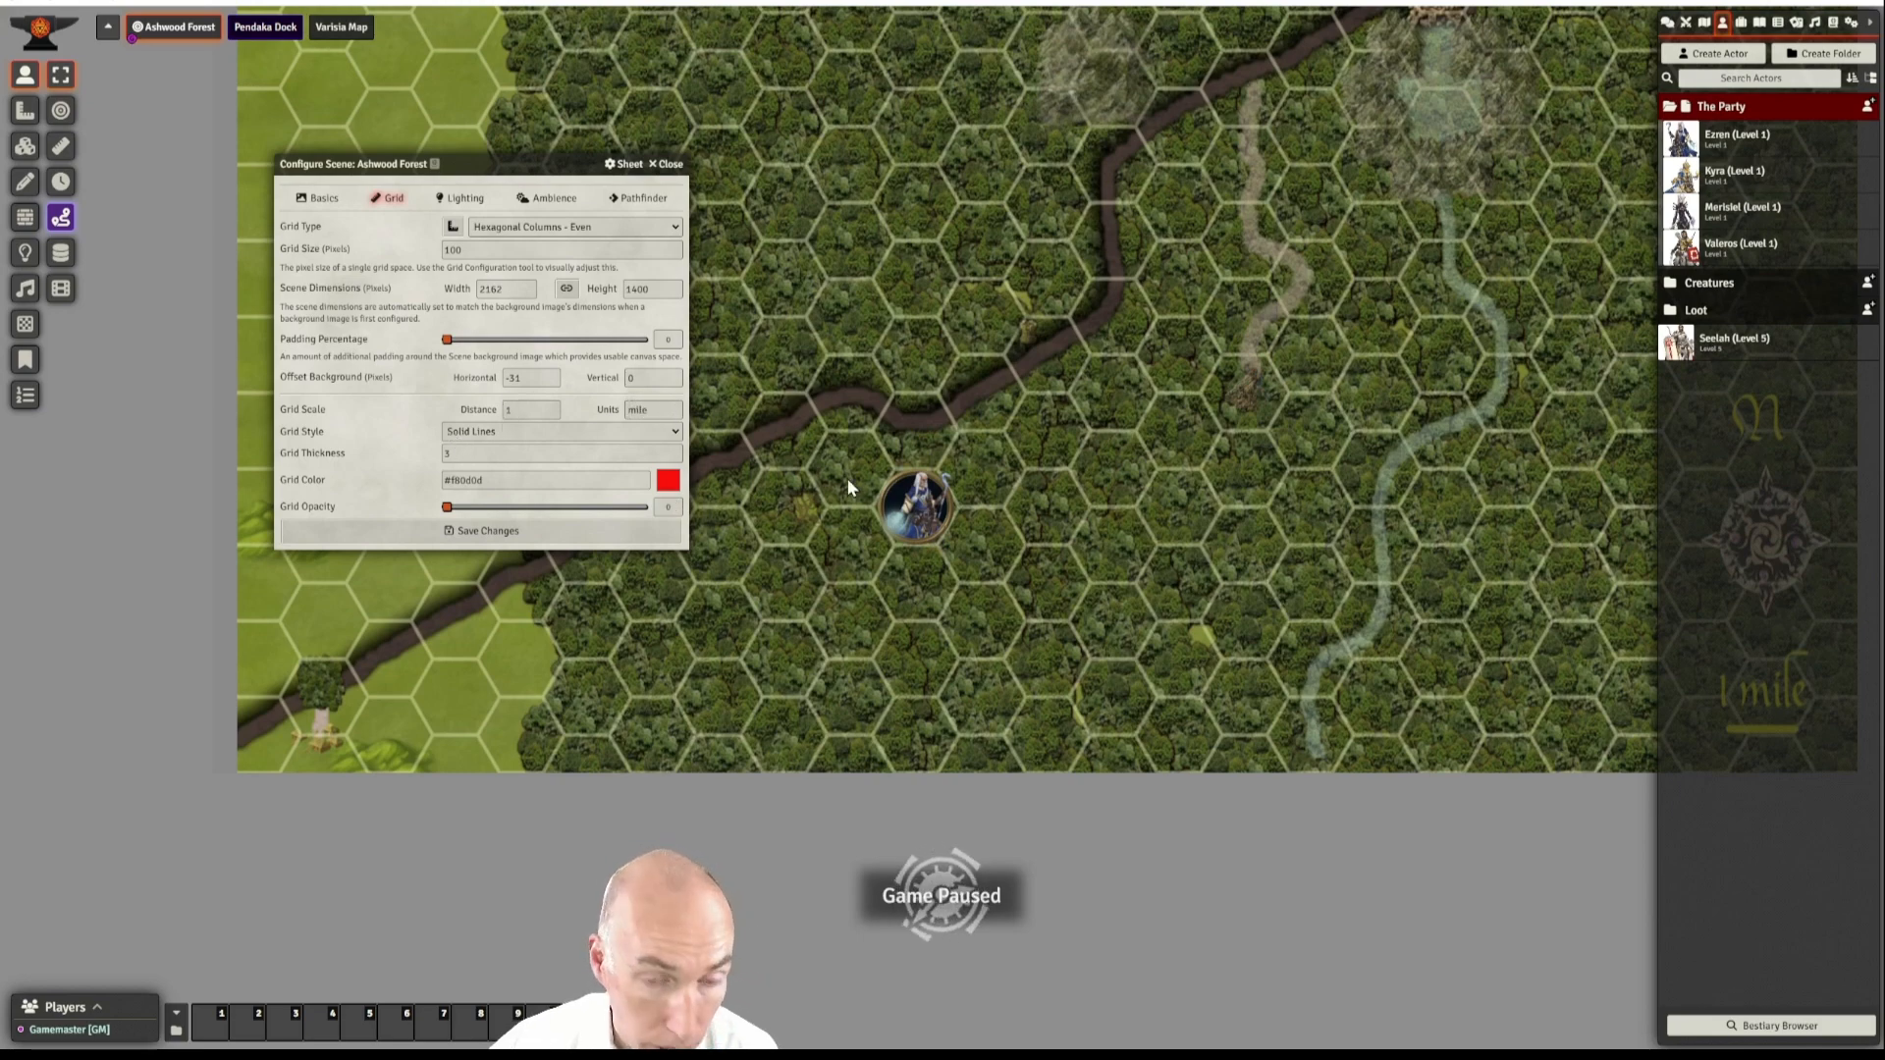
# - Move Ezren's token across several hexes to test the mile distances, and delete the token
pyautogui.click(923, 513)
pyautogui.moveTo(923, 512); pyautogui.dragTo(940, 669)
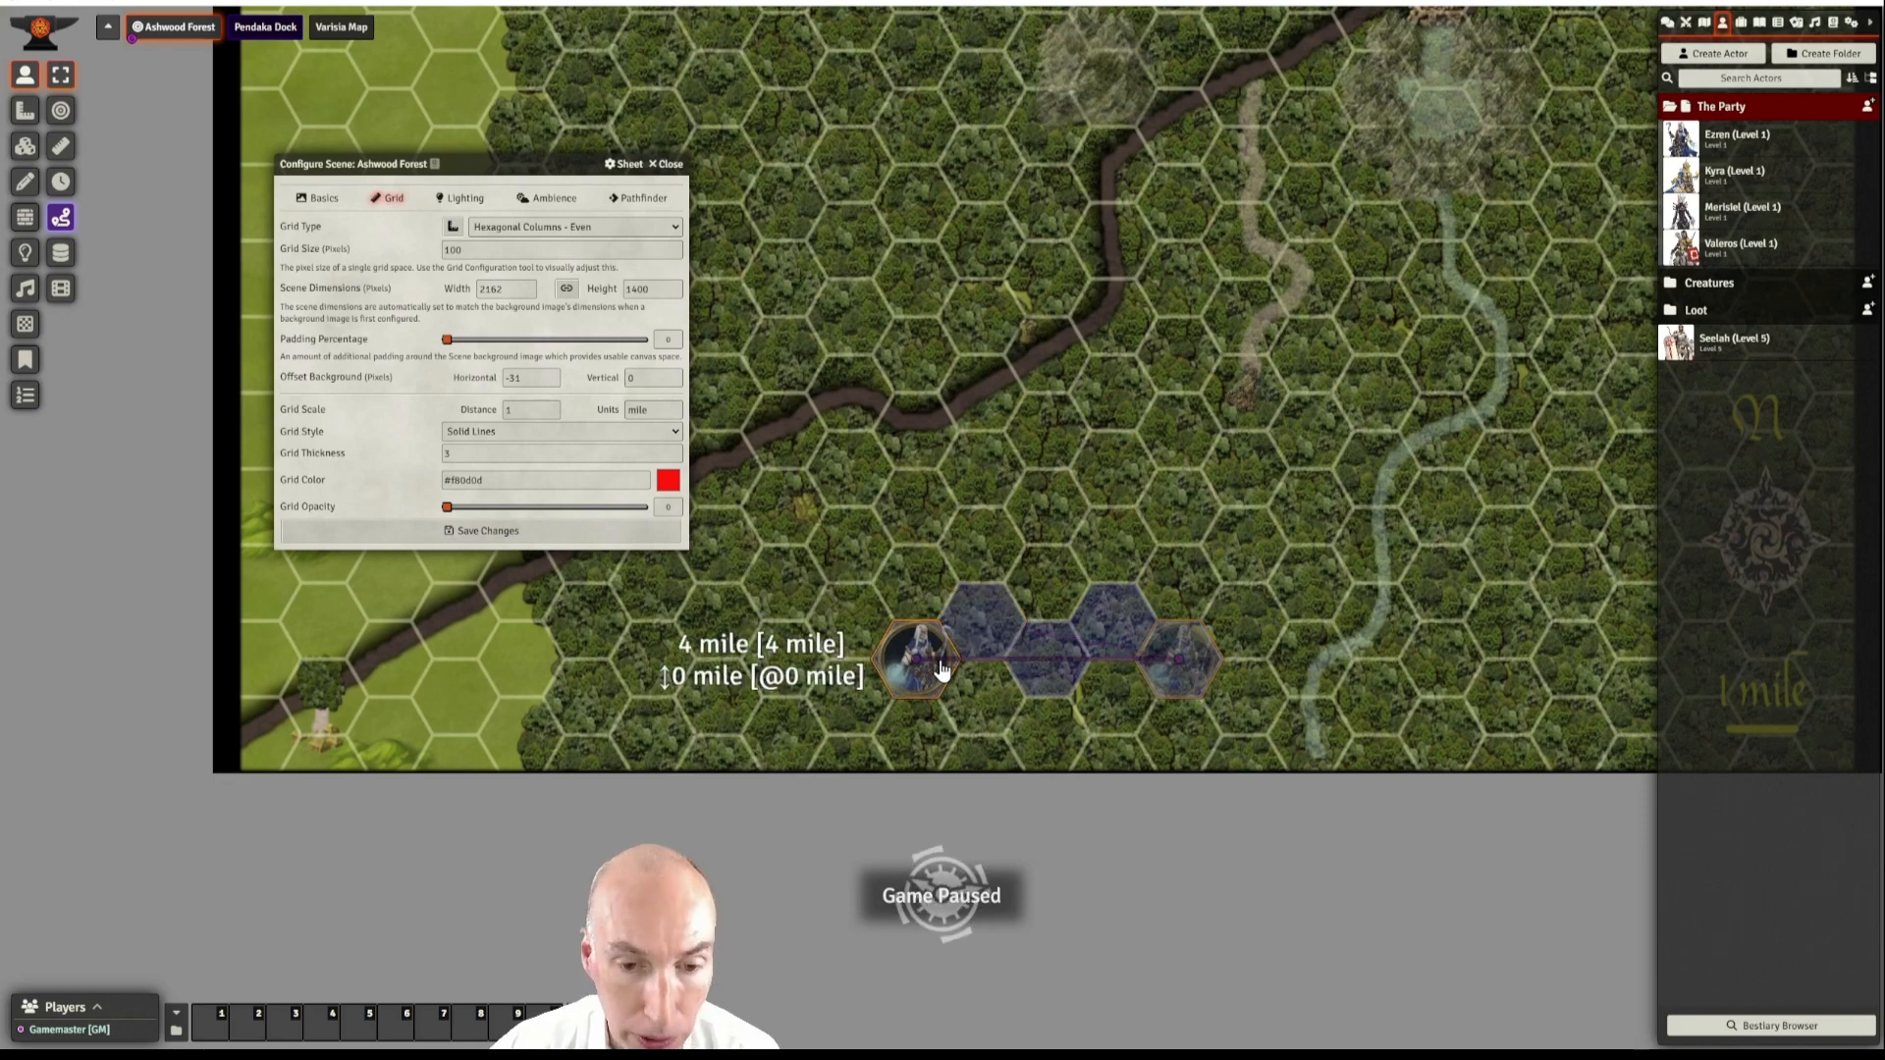
pyautogui.moveTo(940, 668); pyautogui.dragTo(940, 668)
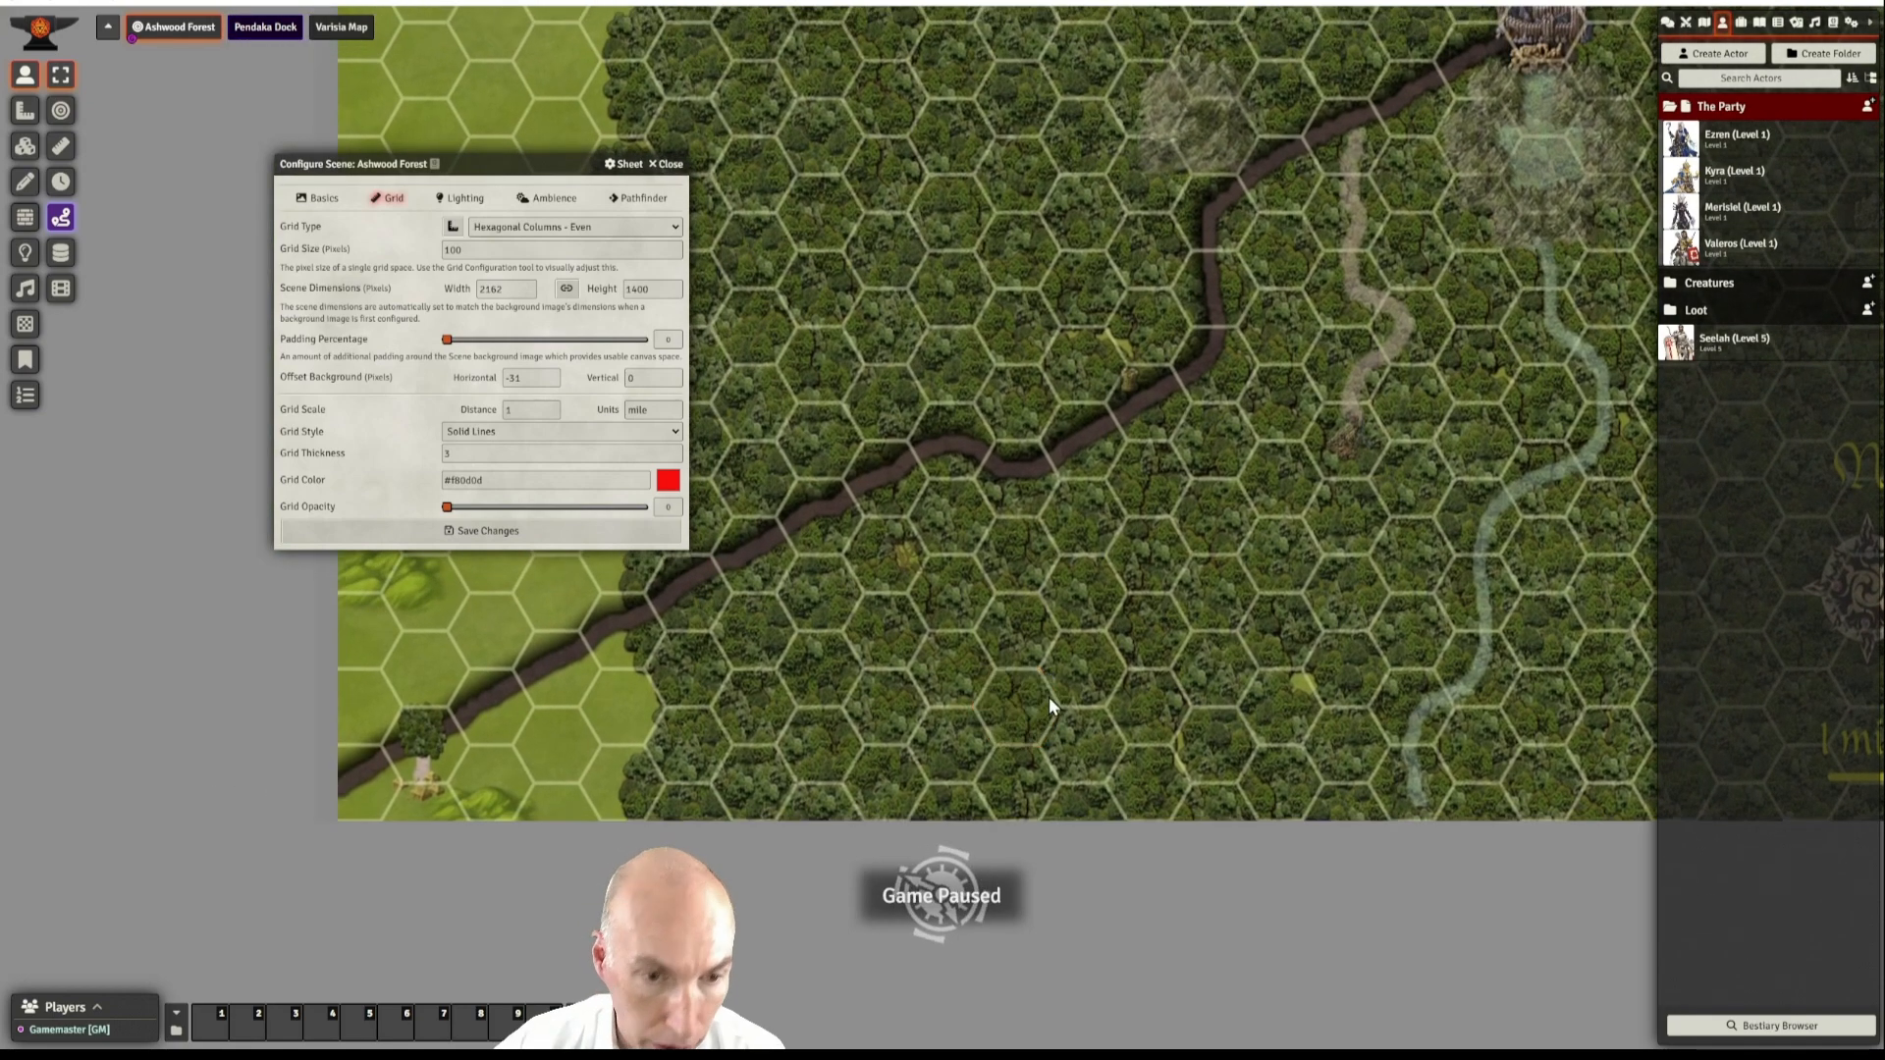
# - Close the Ashwood Forest scene configuration
pyautogui.scroll(-4, 1094, 639)
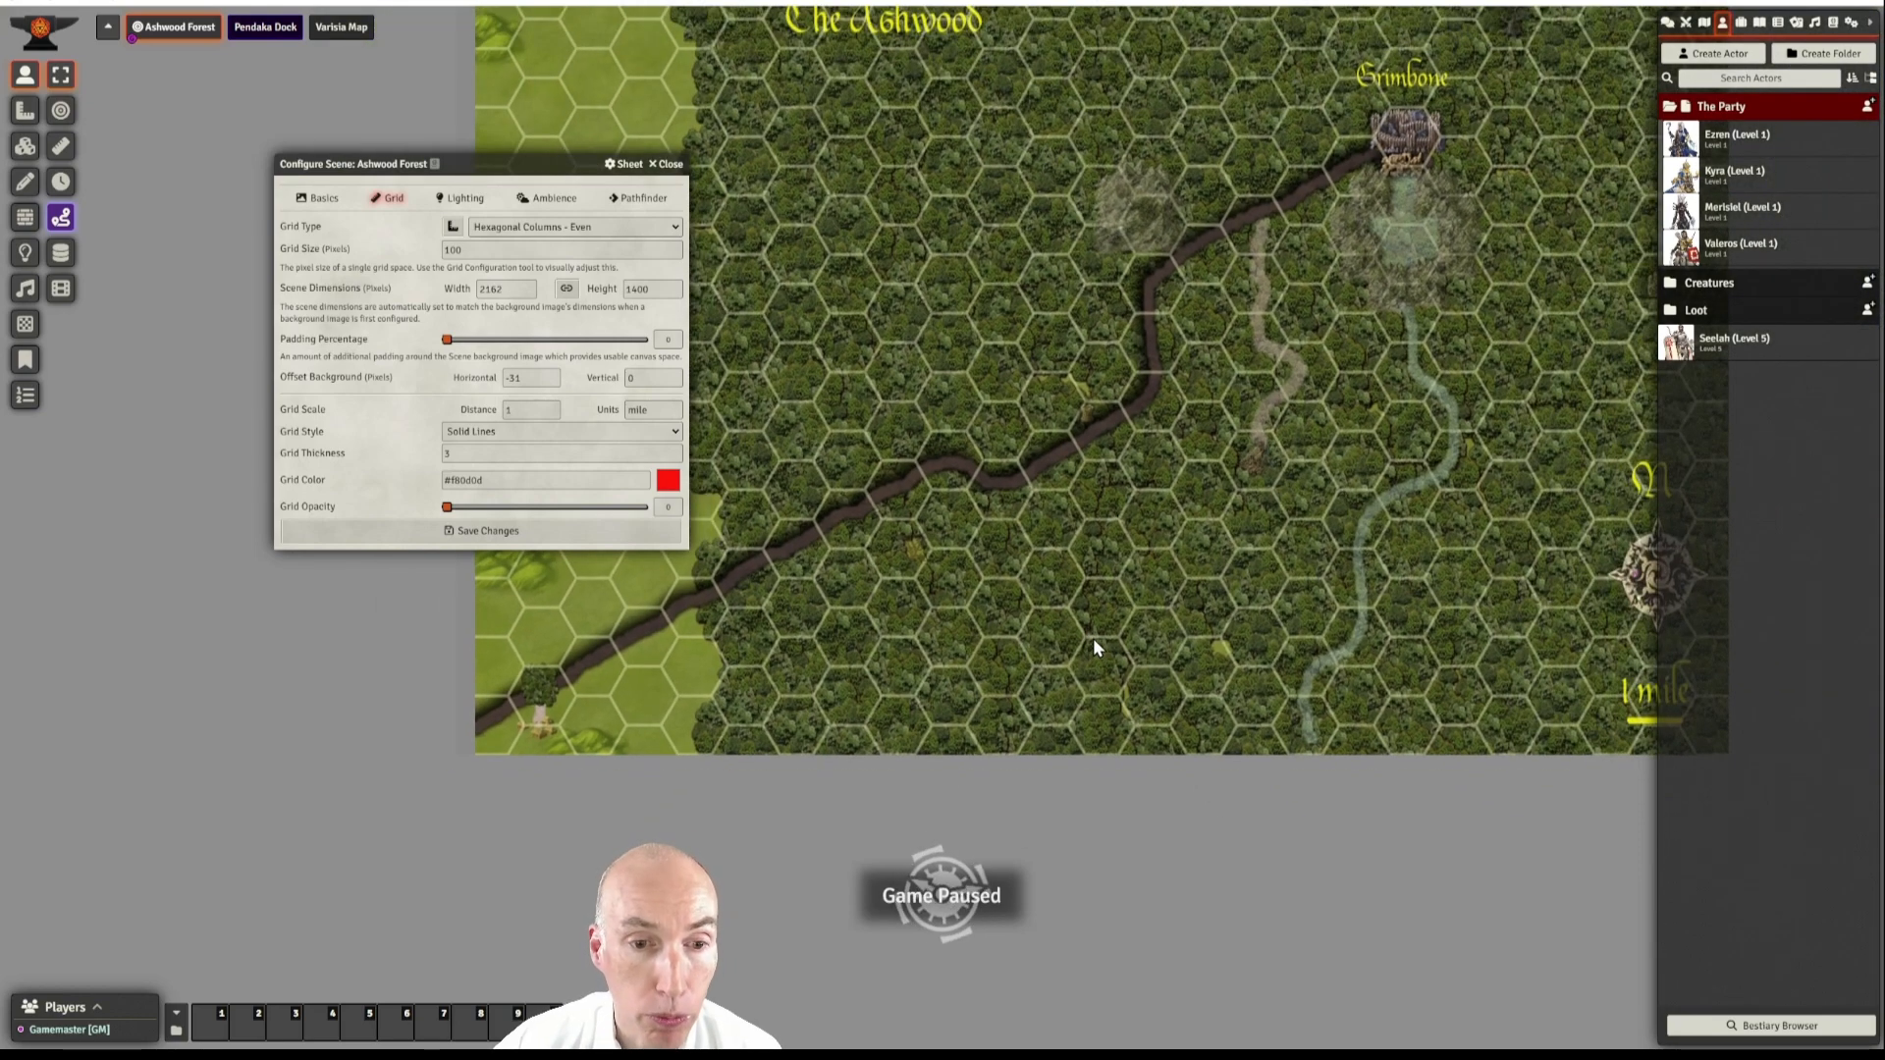
pyautogui.scroll(-3, 1057, 564)
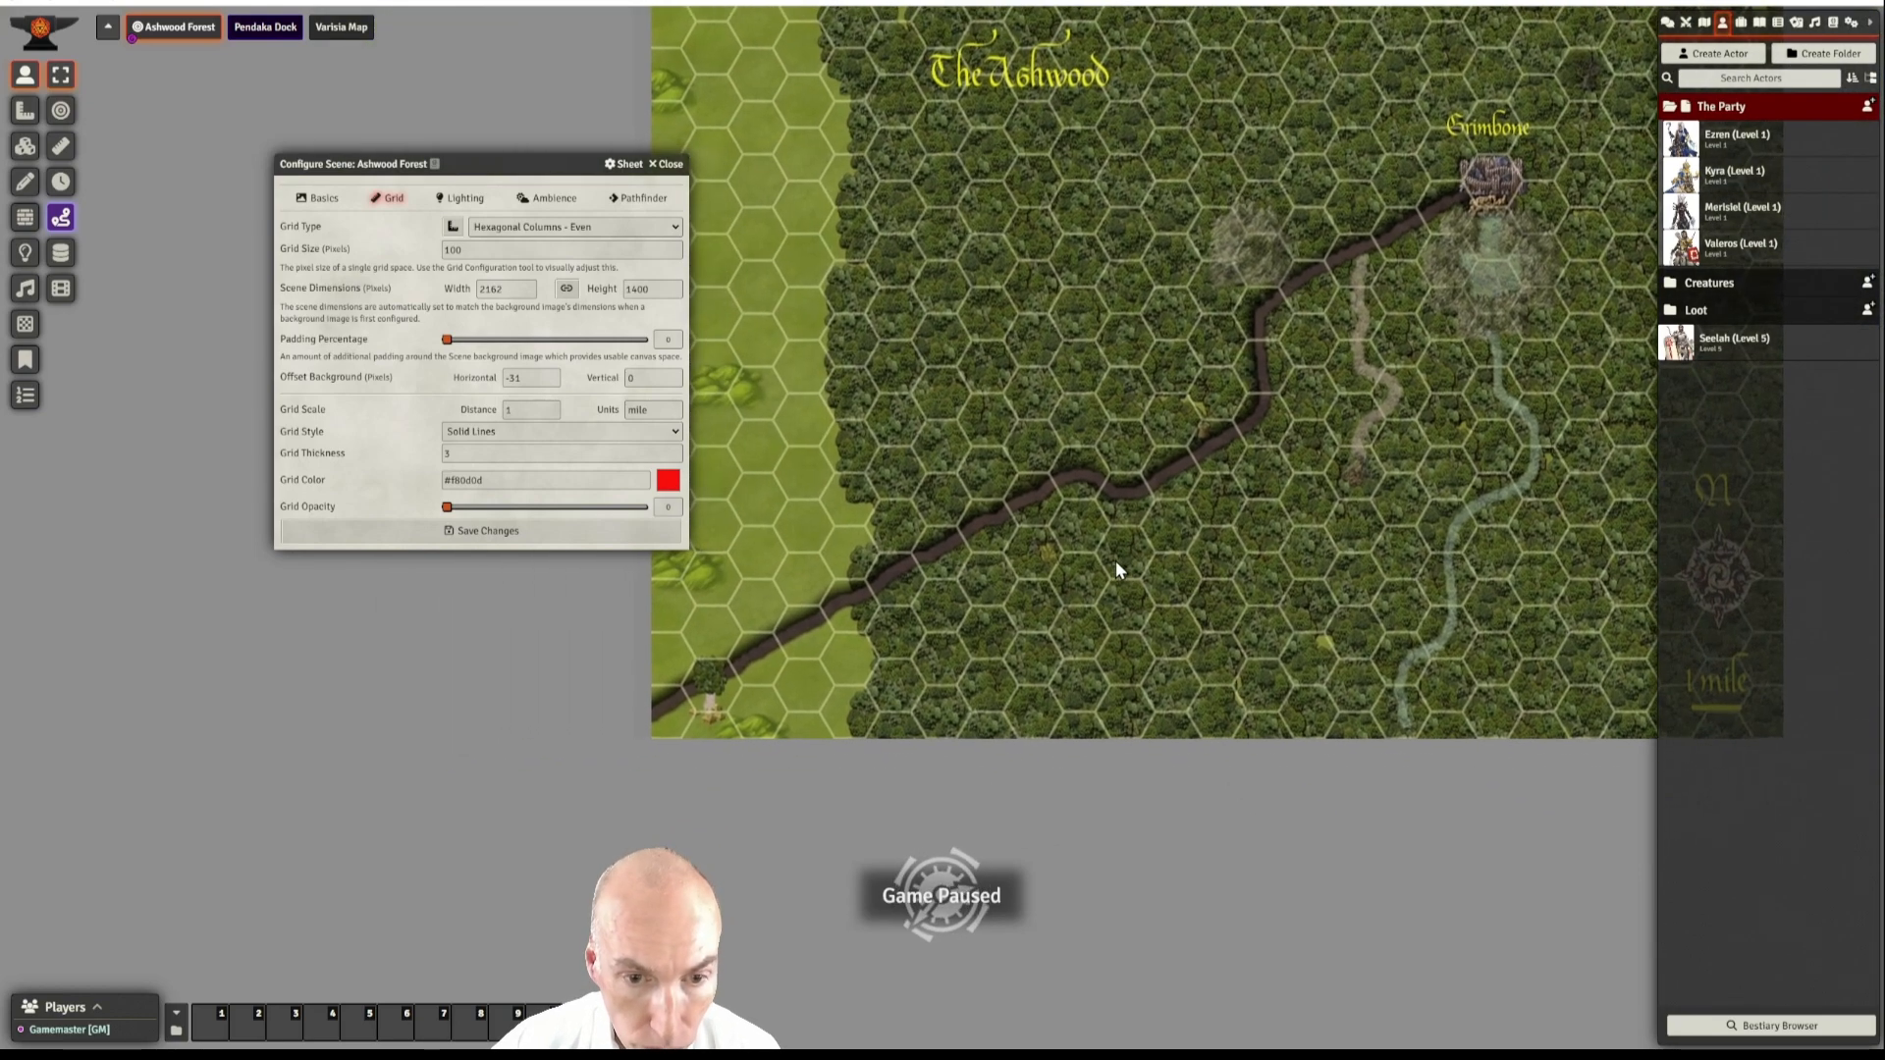
pyautogui.moveTo(1115, 561); pyautogui.dragTo(934, 642)
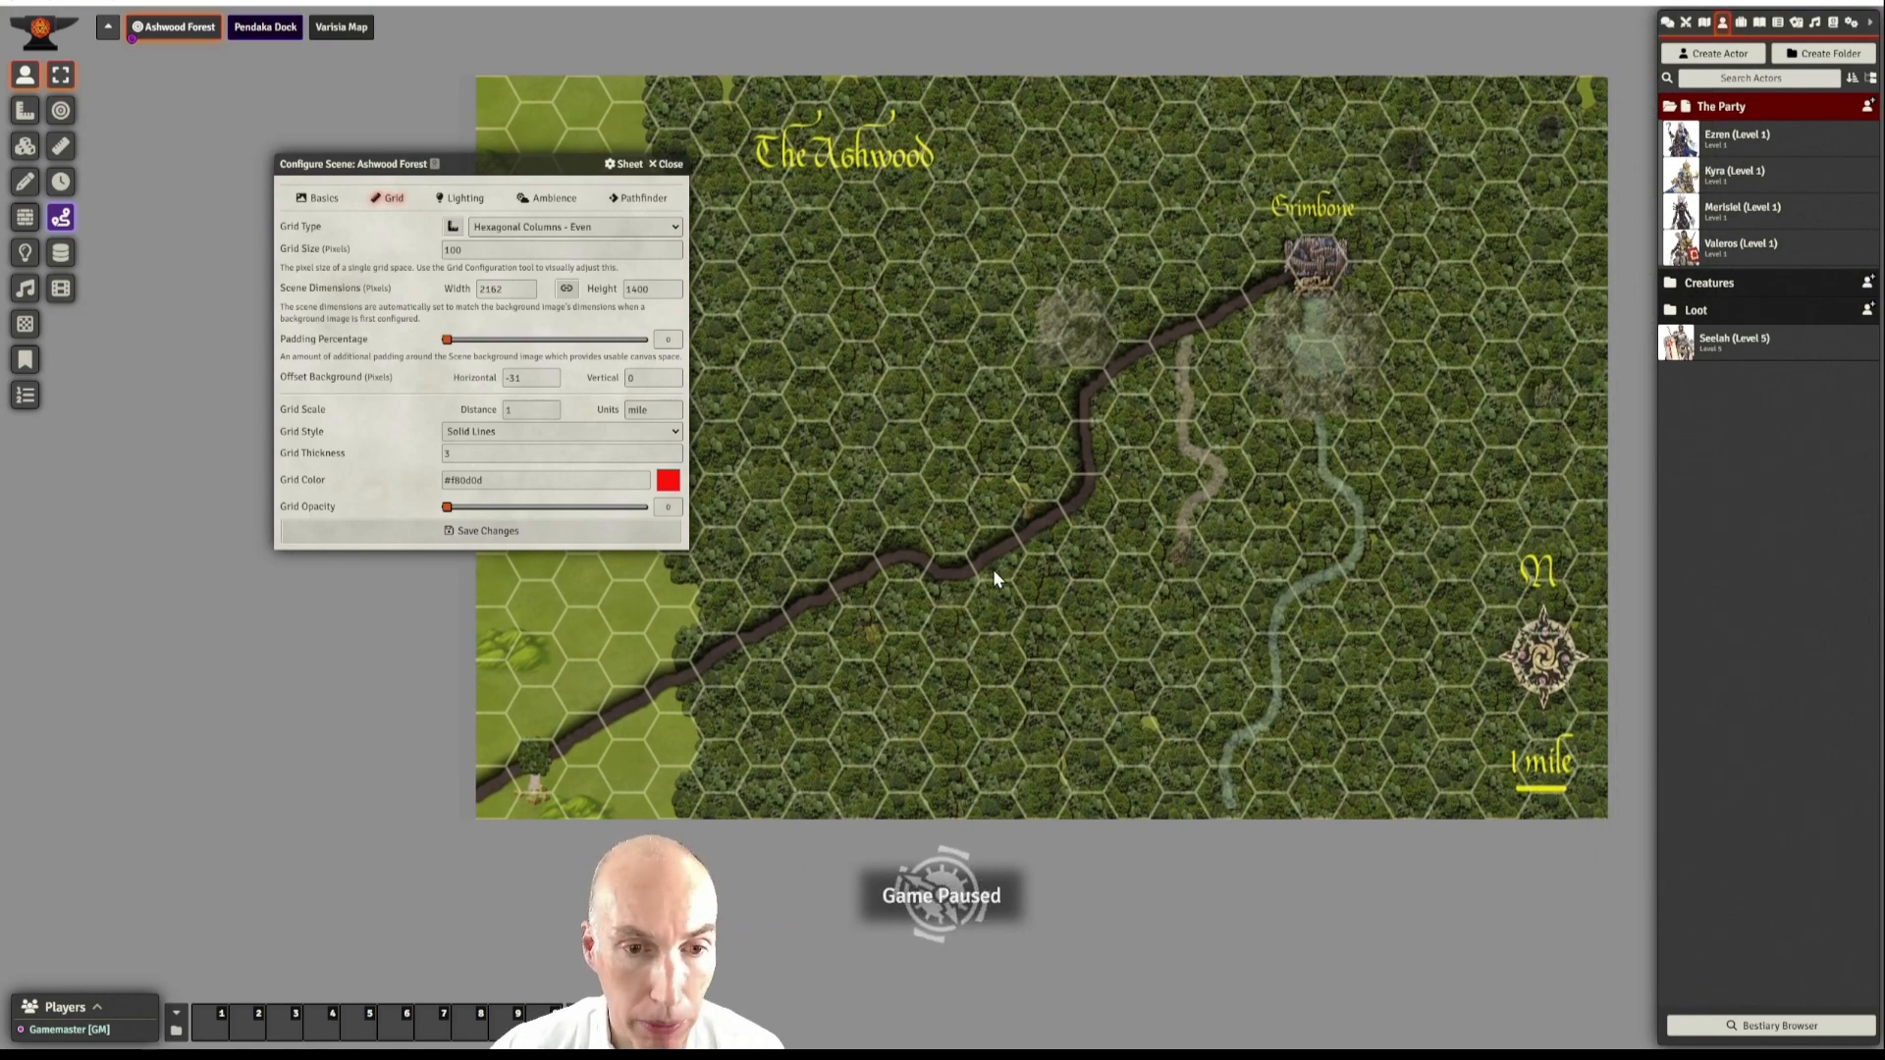
pyautogui.scroll(1, 992, 569)
pyautogui.moveTo(521, 164); pyautogui.dragTo(375, 200)
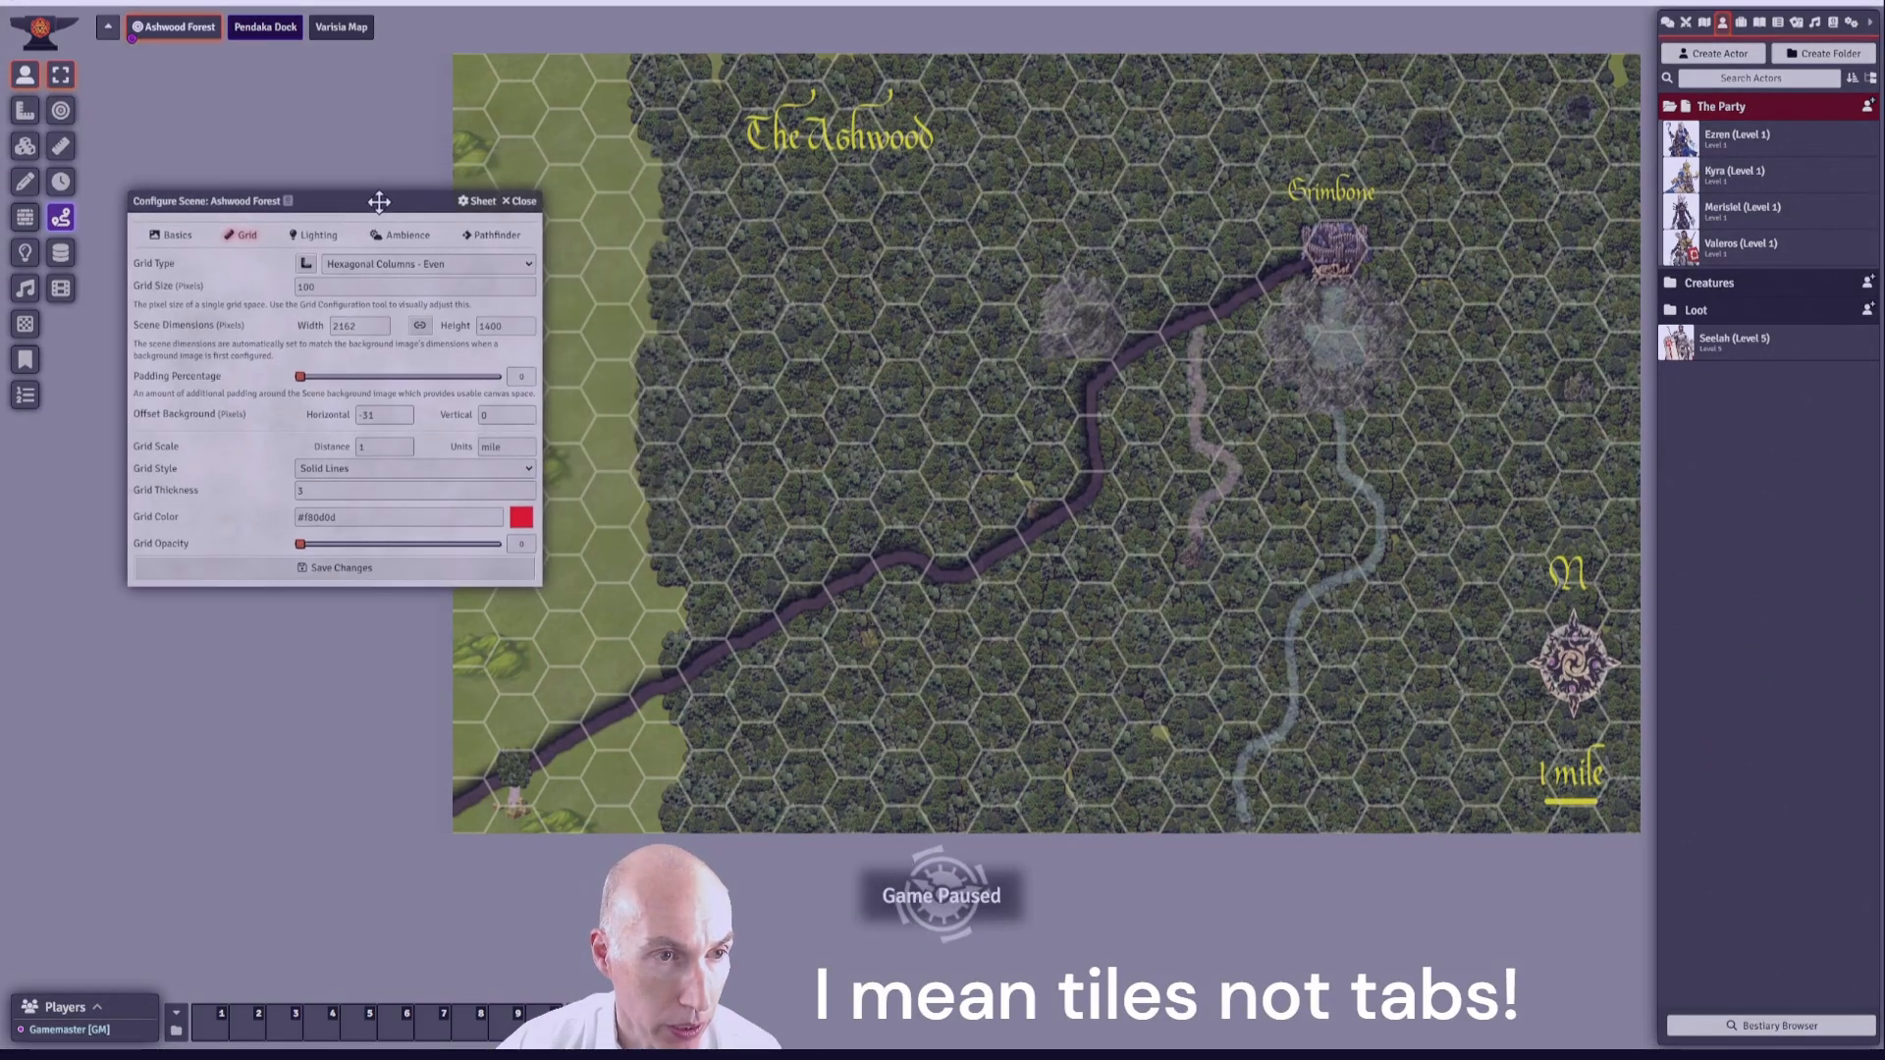
pyautogui.click(520, 202)
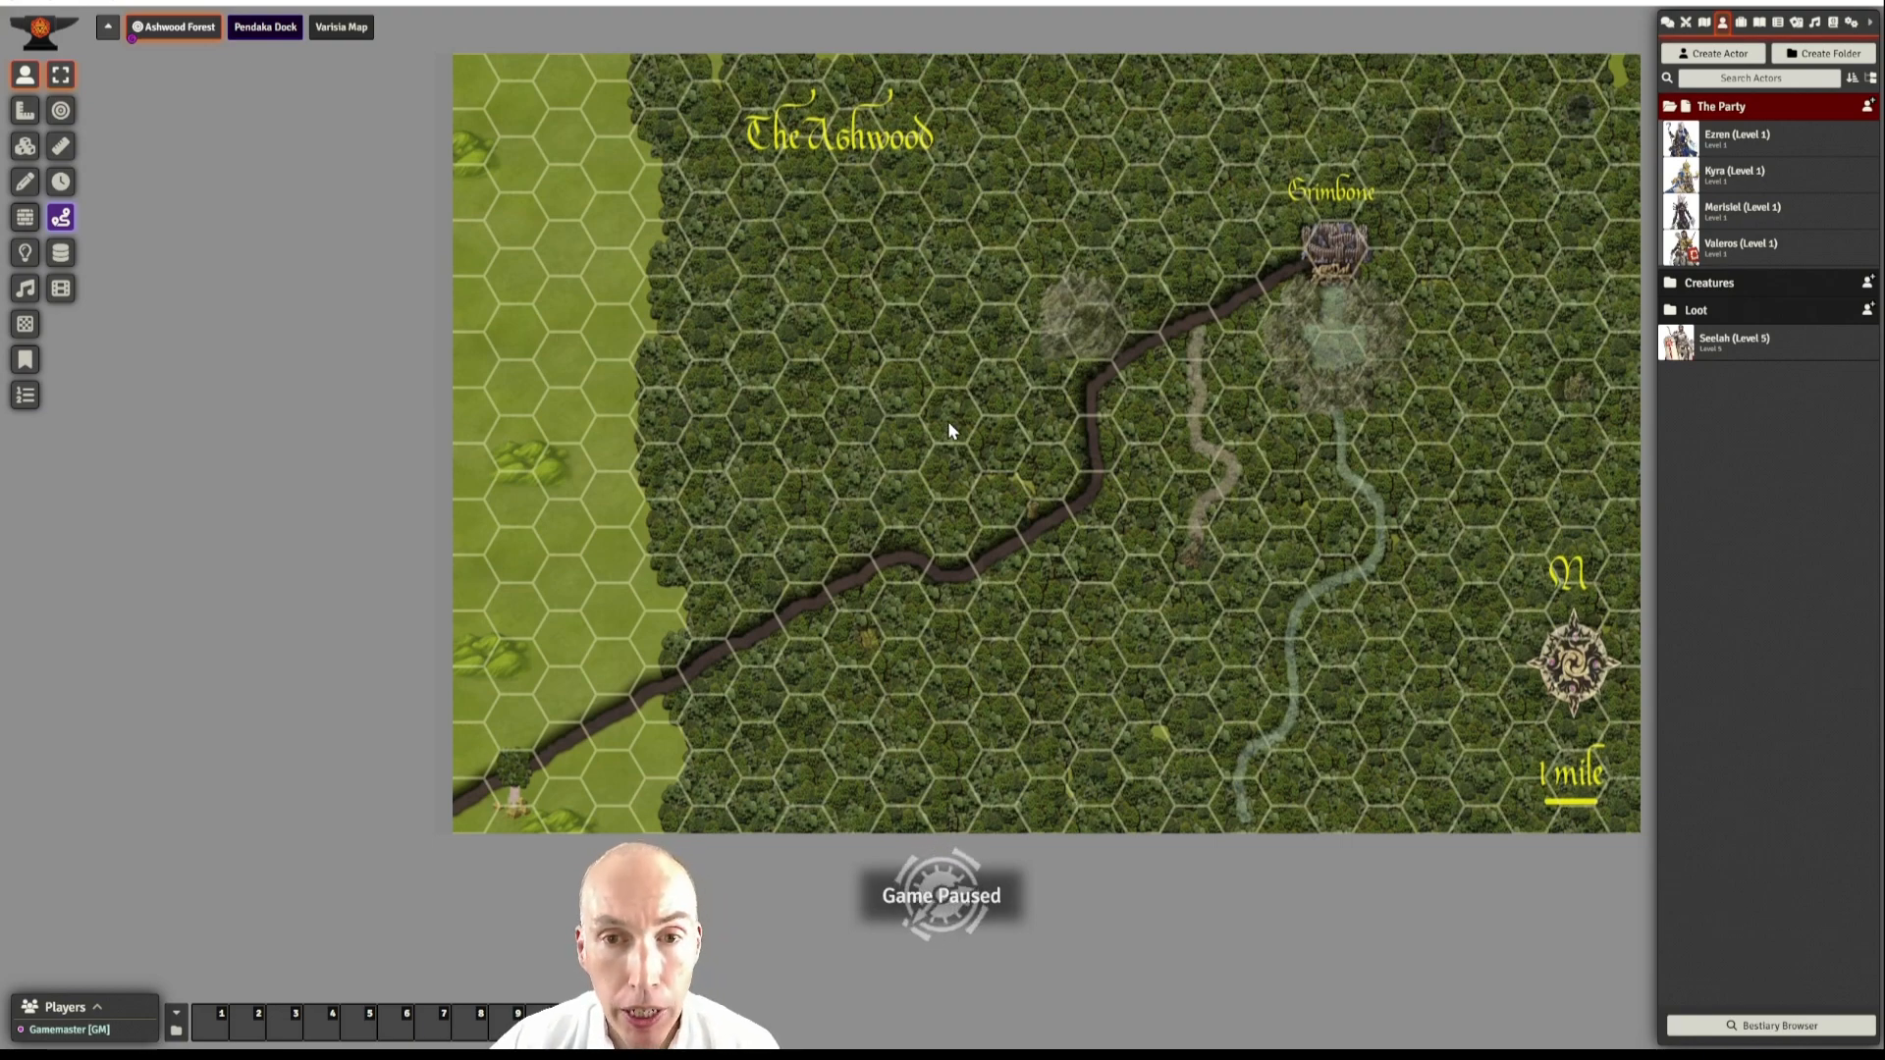
# - Select the pale clearing tile northwest of the road's bend and open its tile settings
pyautogui.moveTo(959, 425); pyautogui.dragTo(886, 437)
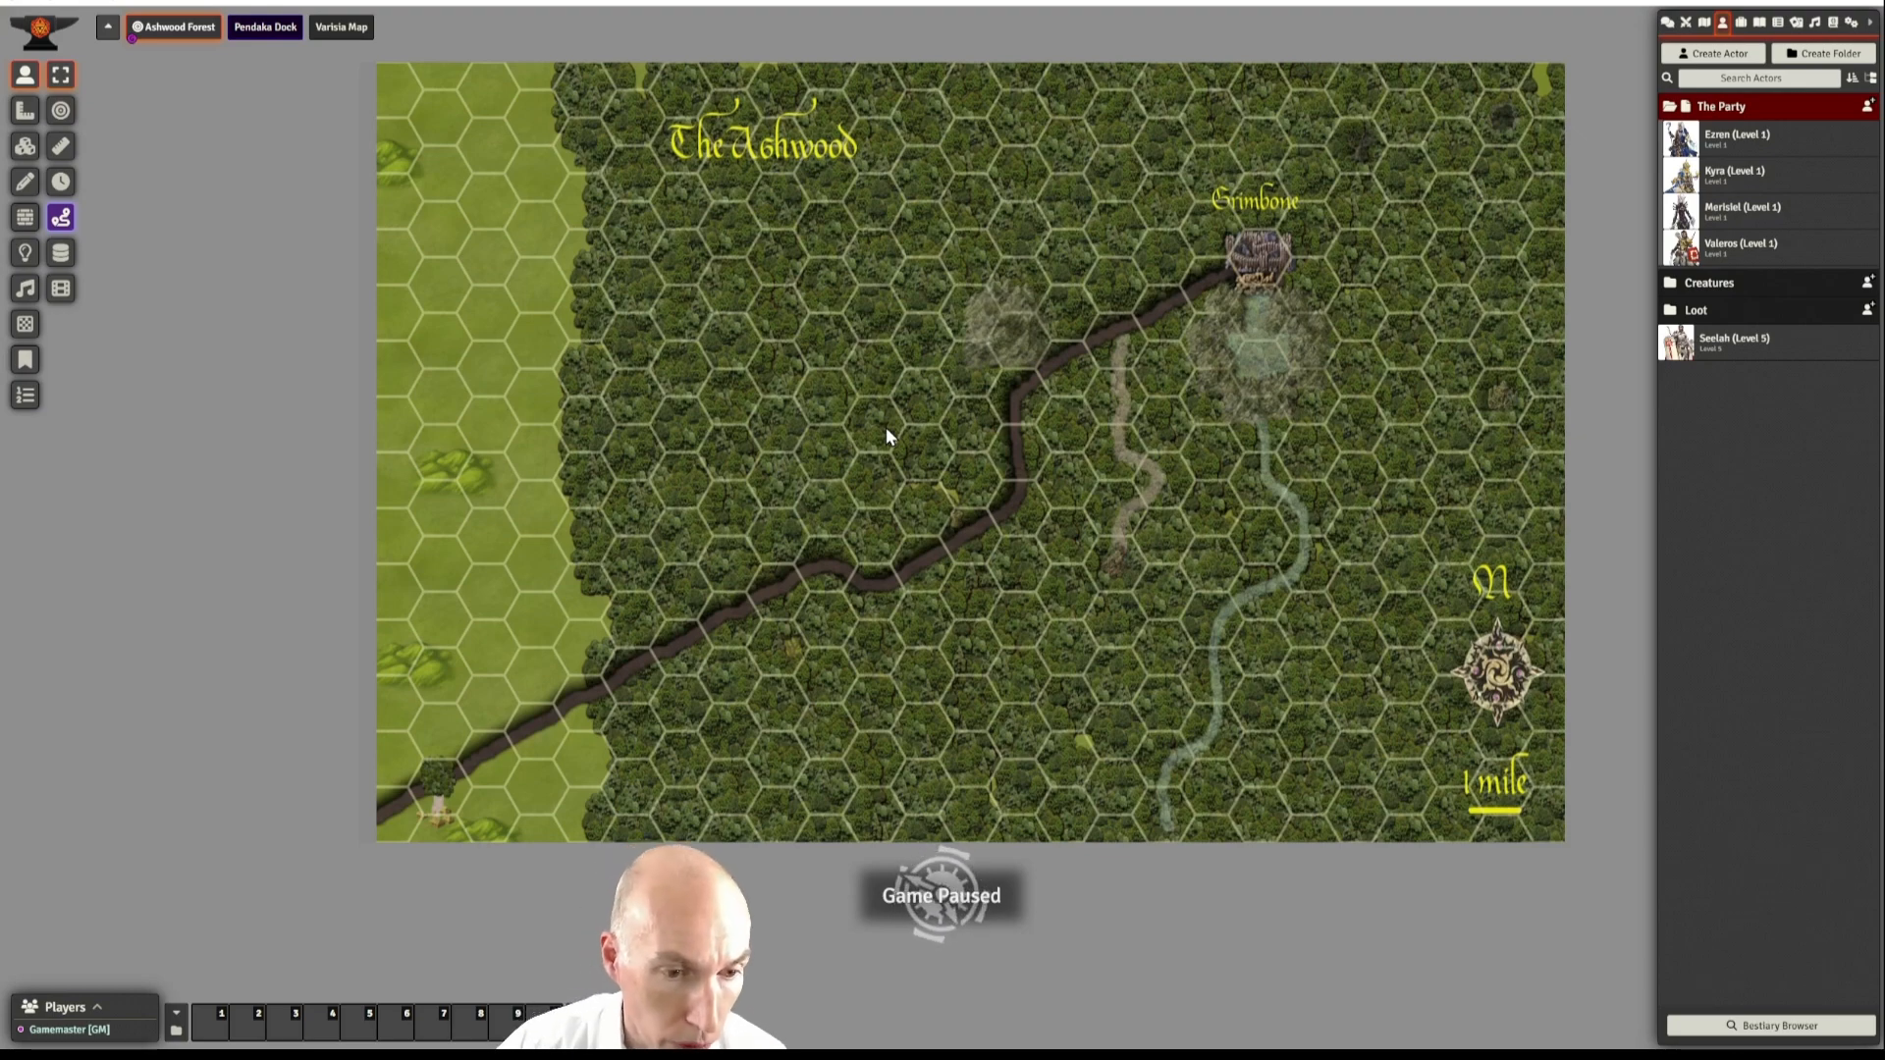
pyautogui.scroll(4, 874, 478)
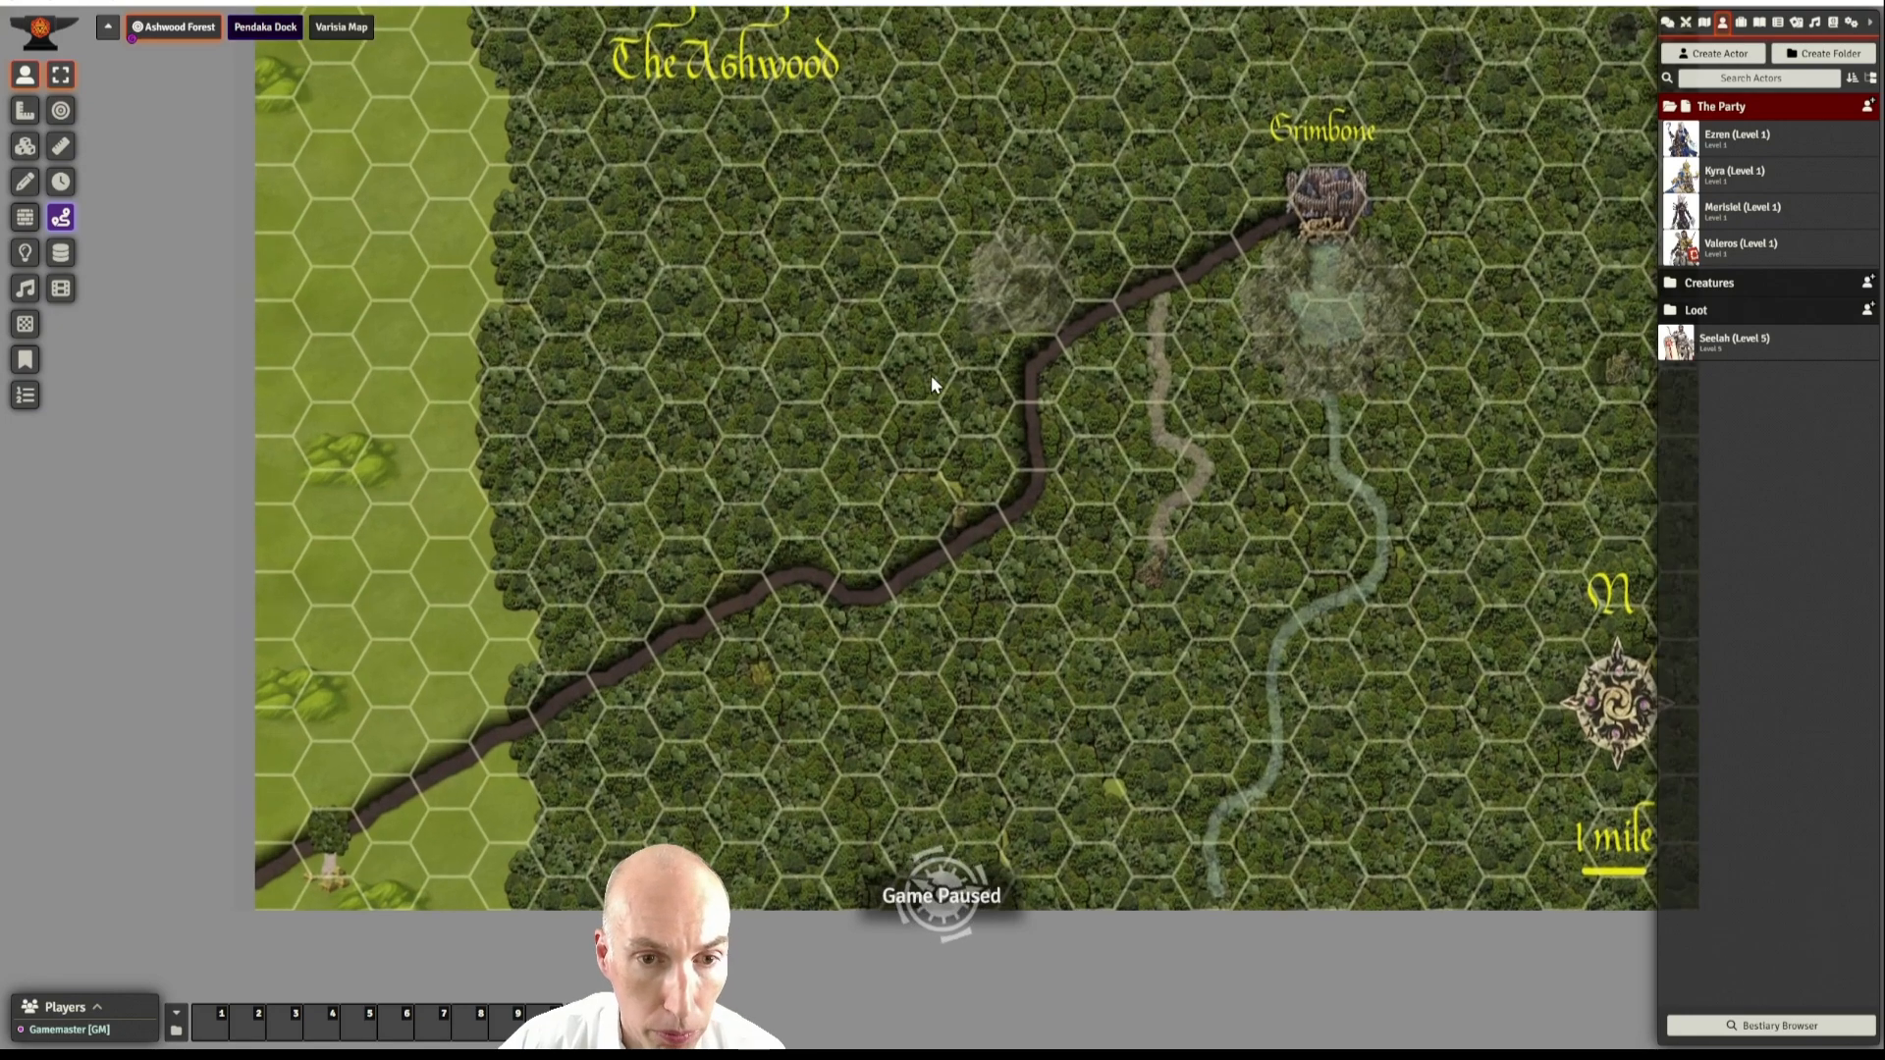
pyautogui.moveTo(889, 393); pyautogui.dragTo(905, 500)
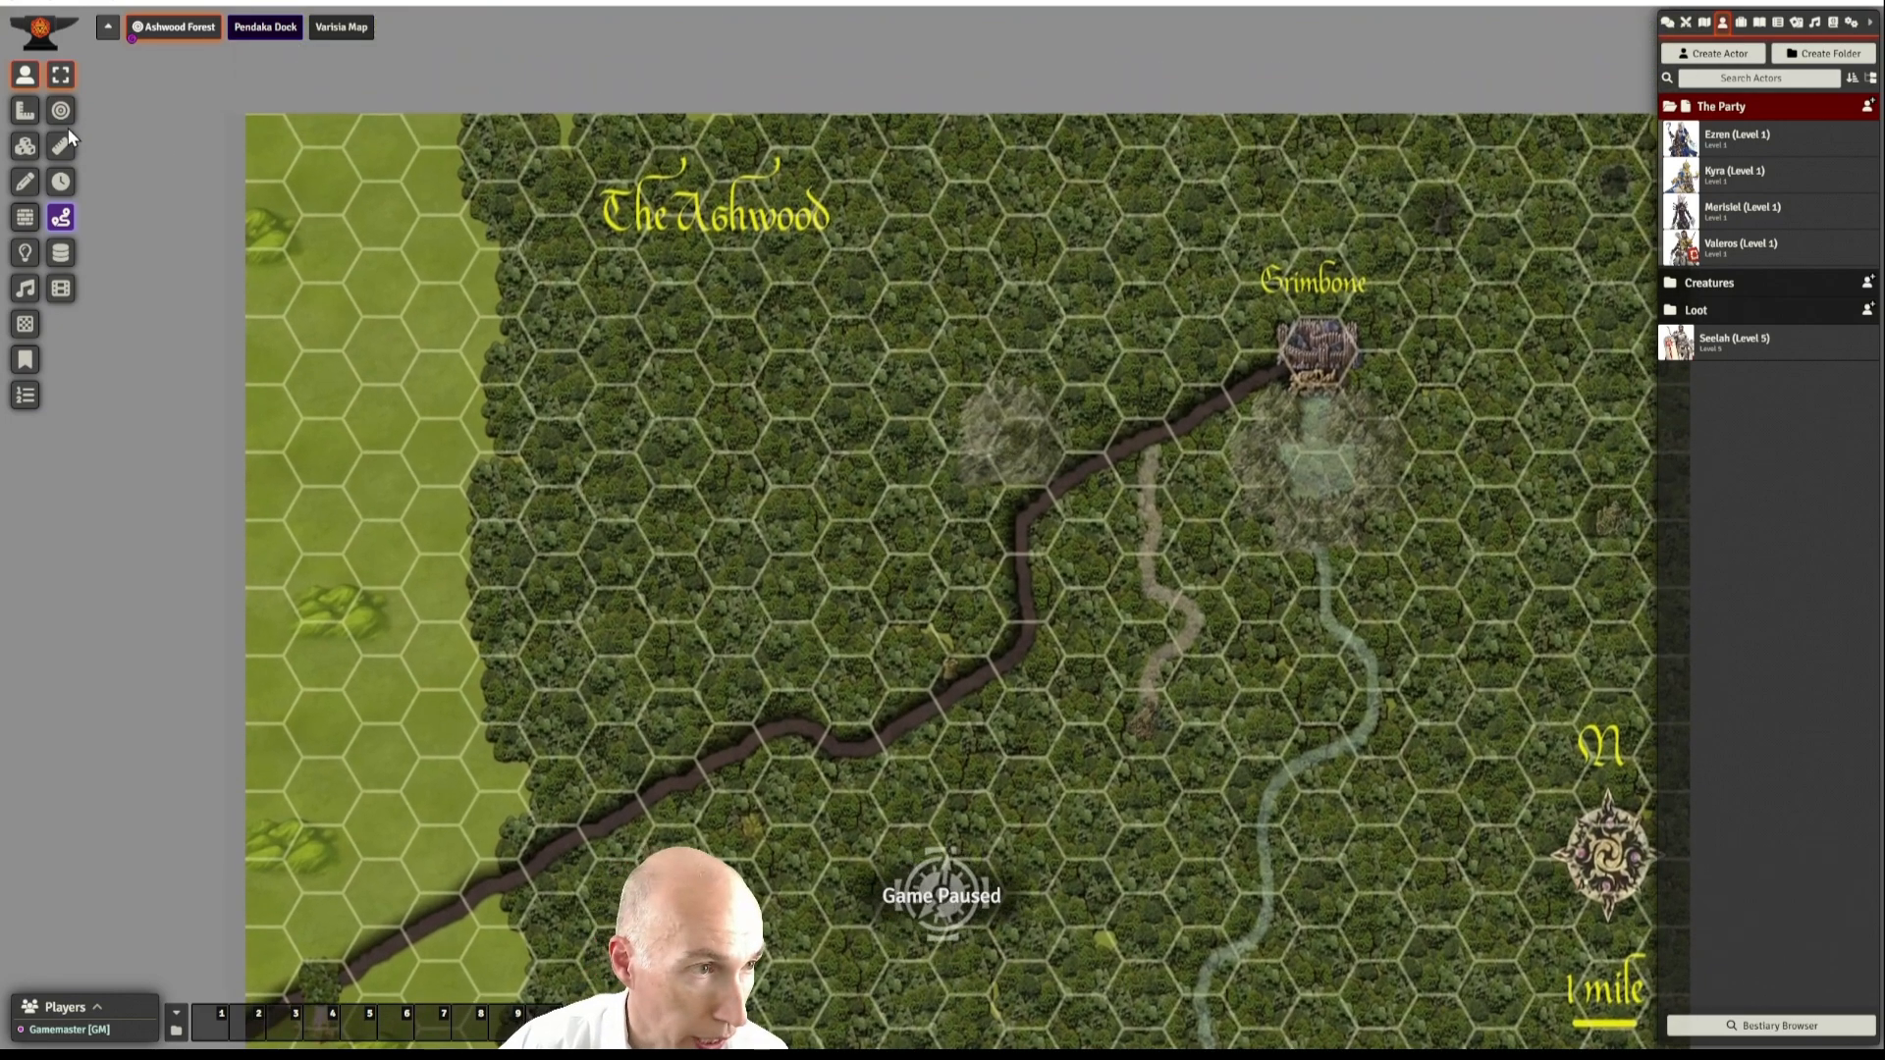
pyautogui.scroll(1, 982, 446)
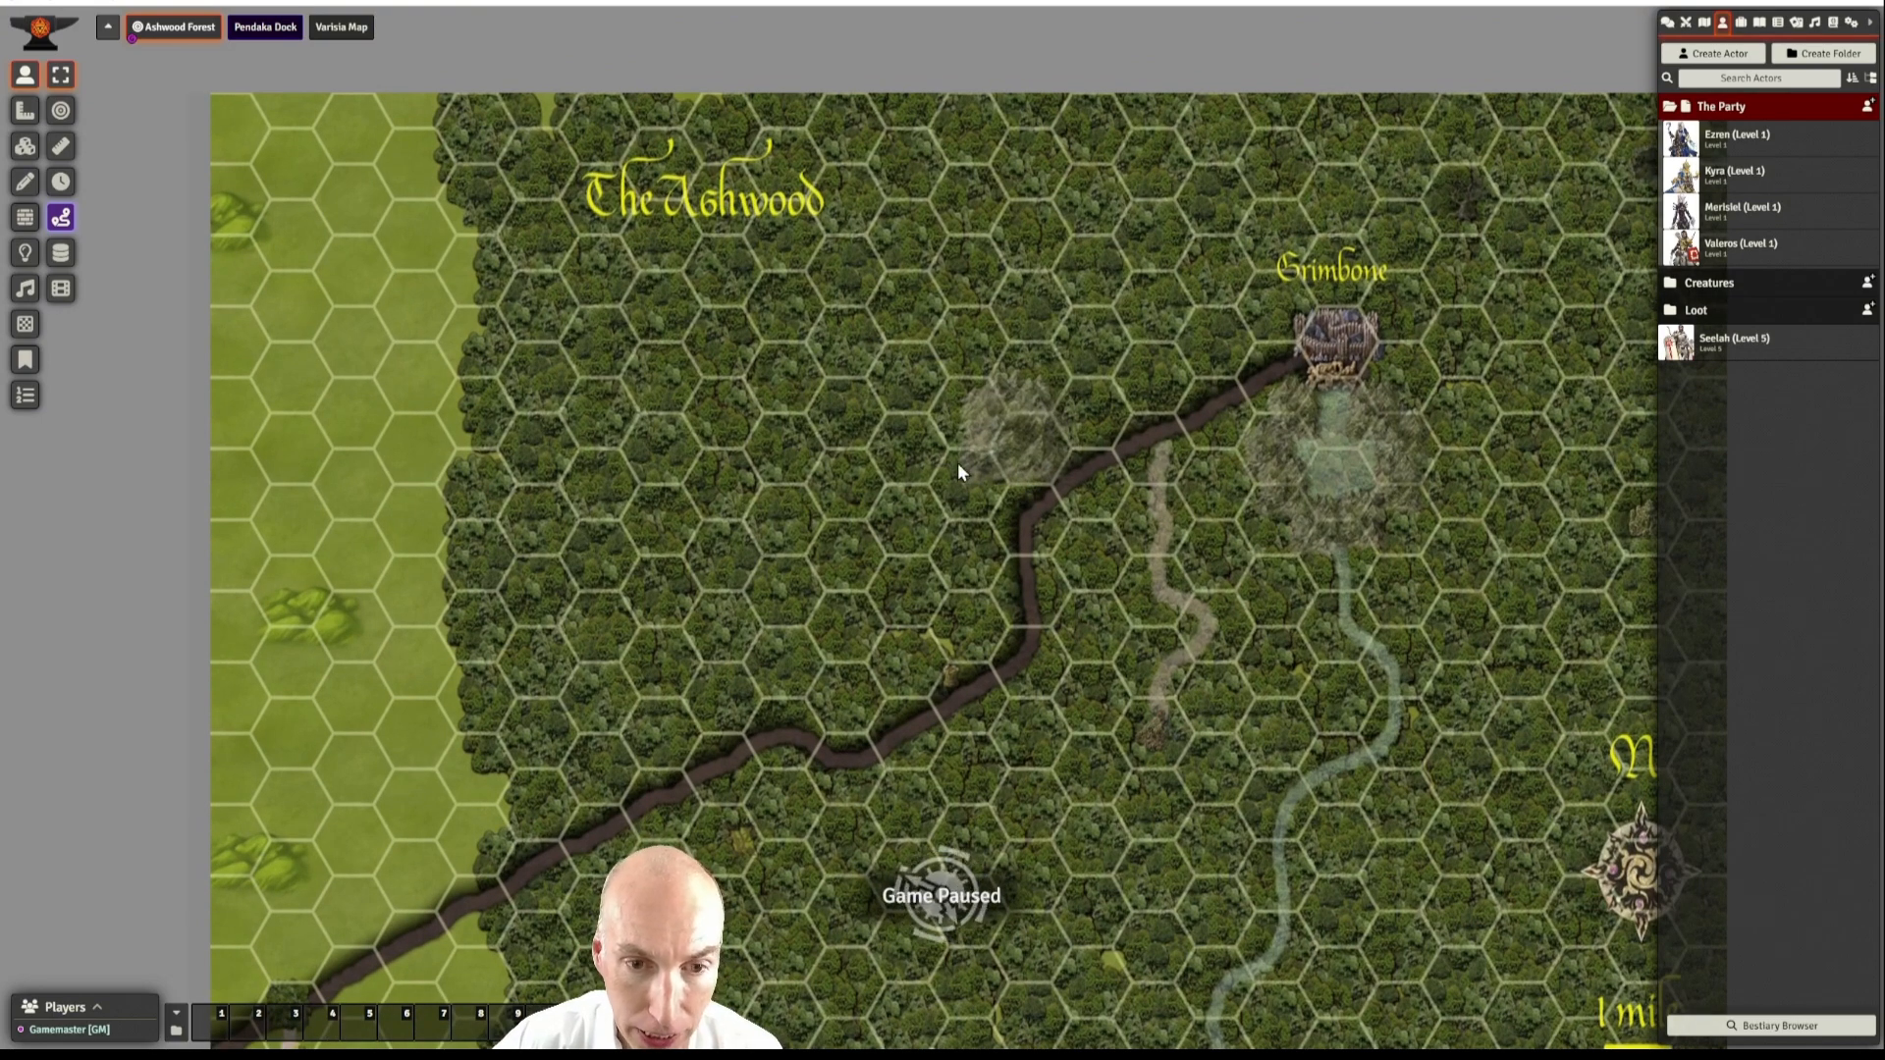
pyautogui.scroll(-1, 1025, 420)
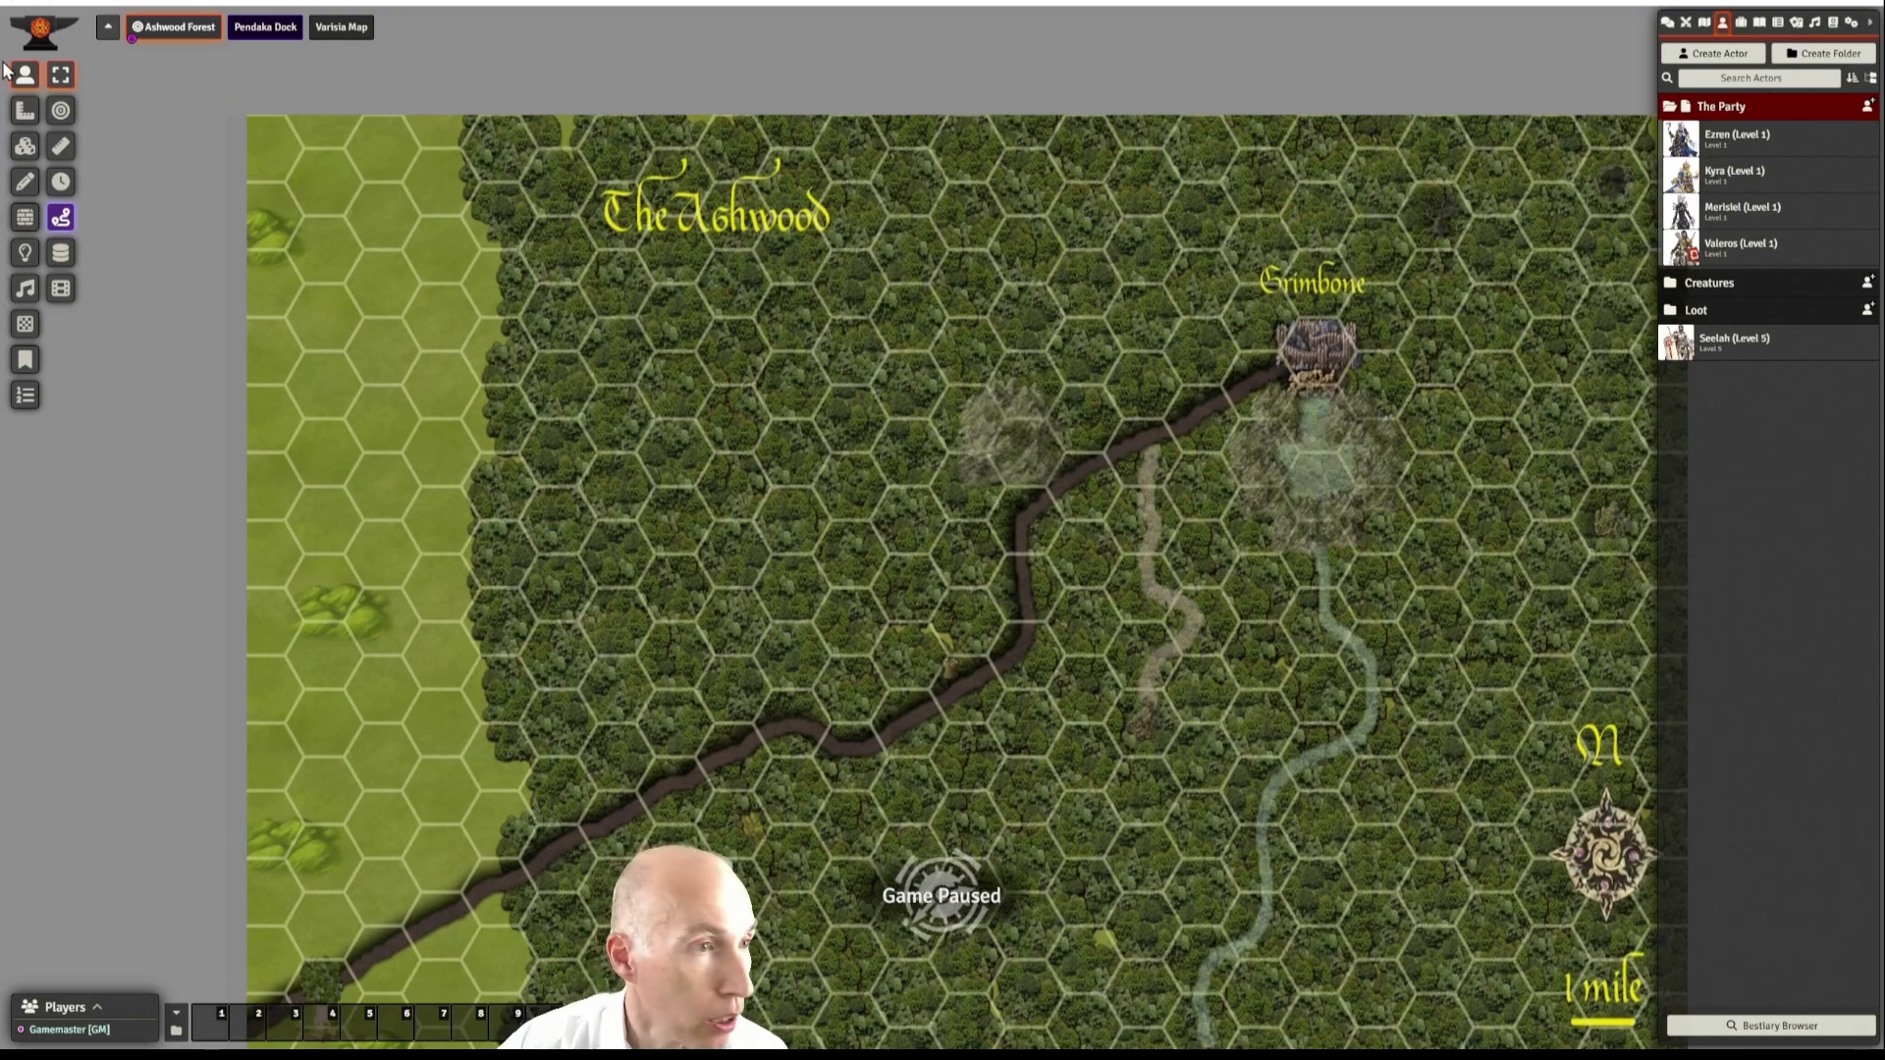
pyautogui.click(26, 148)
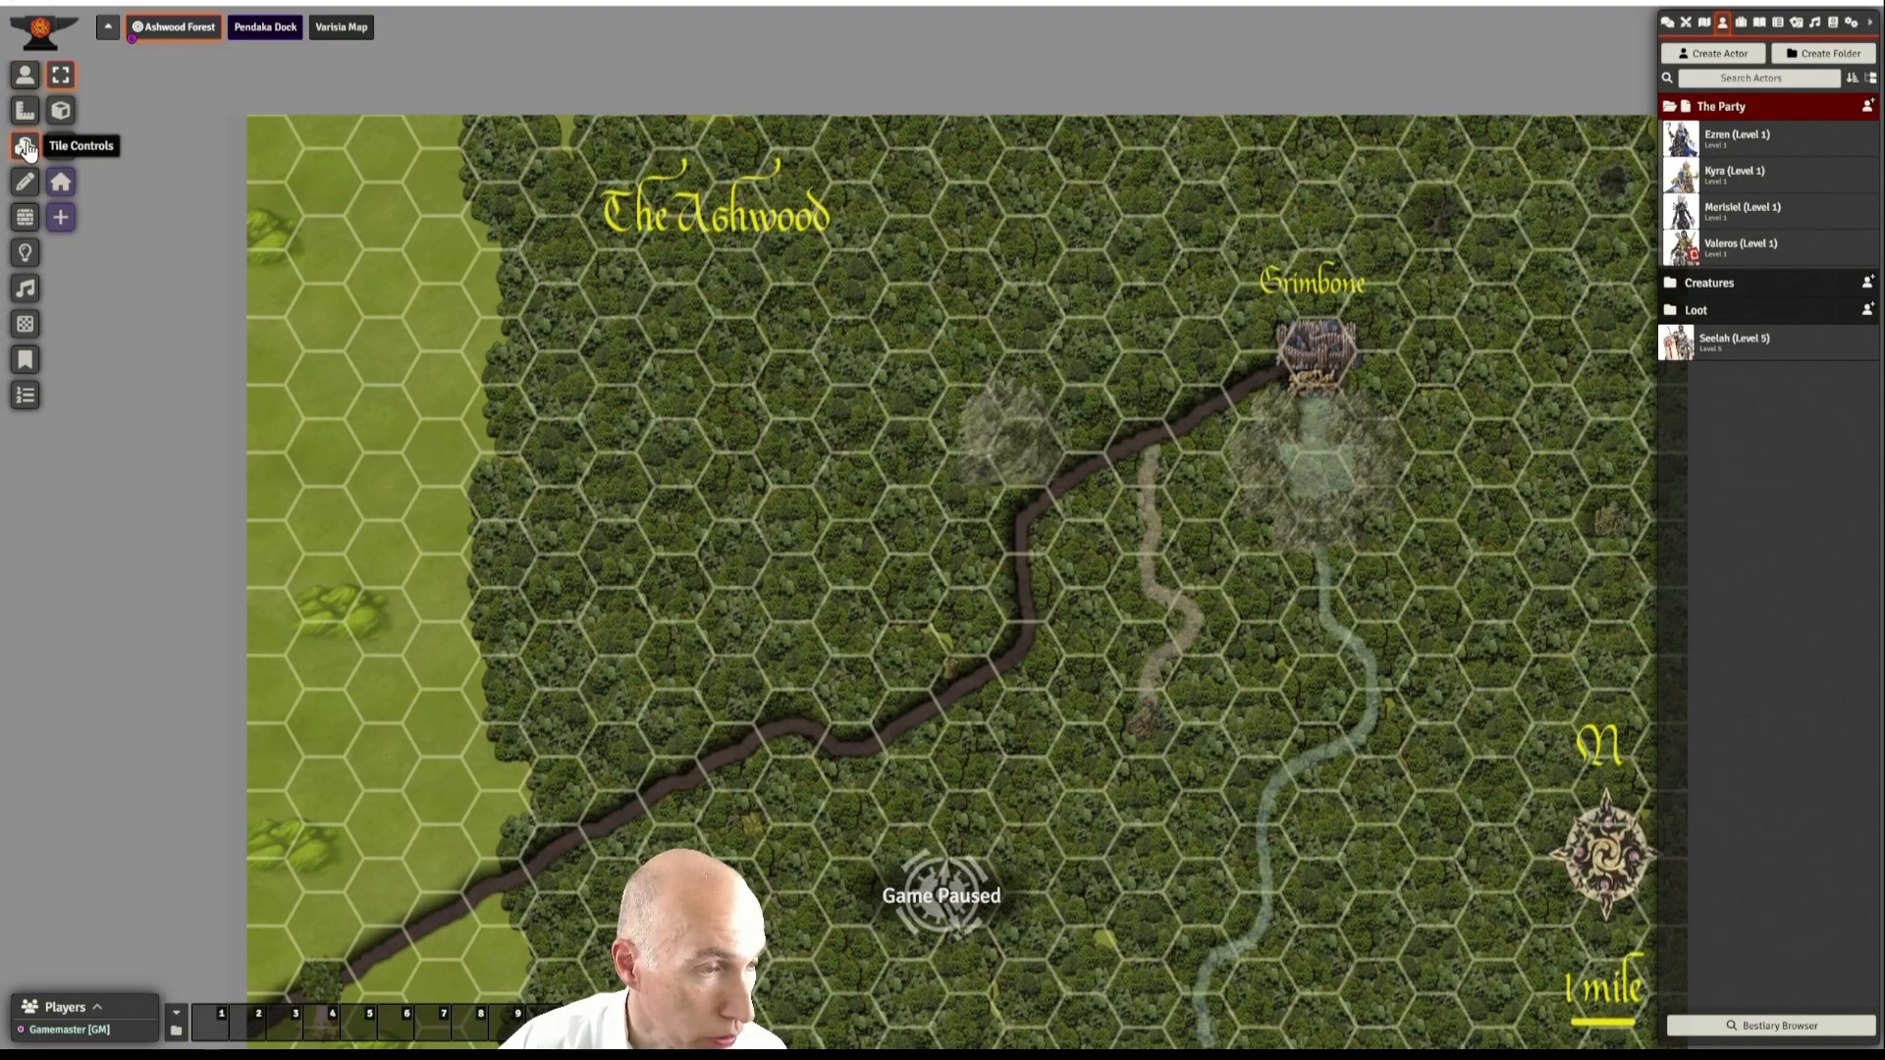
pyautogui.click(1022, 442)
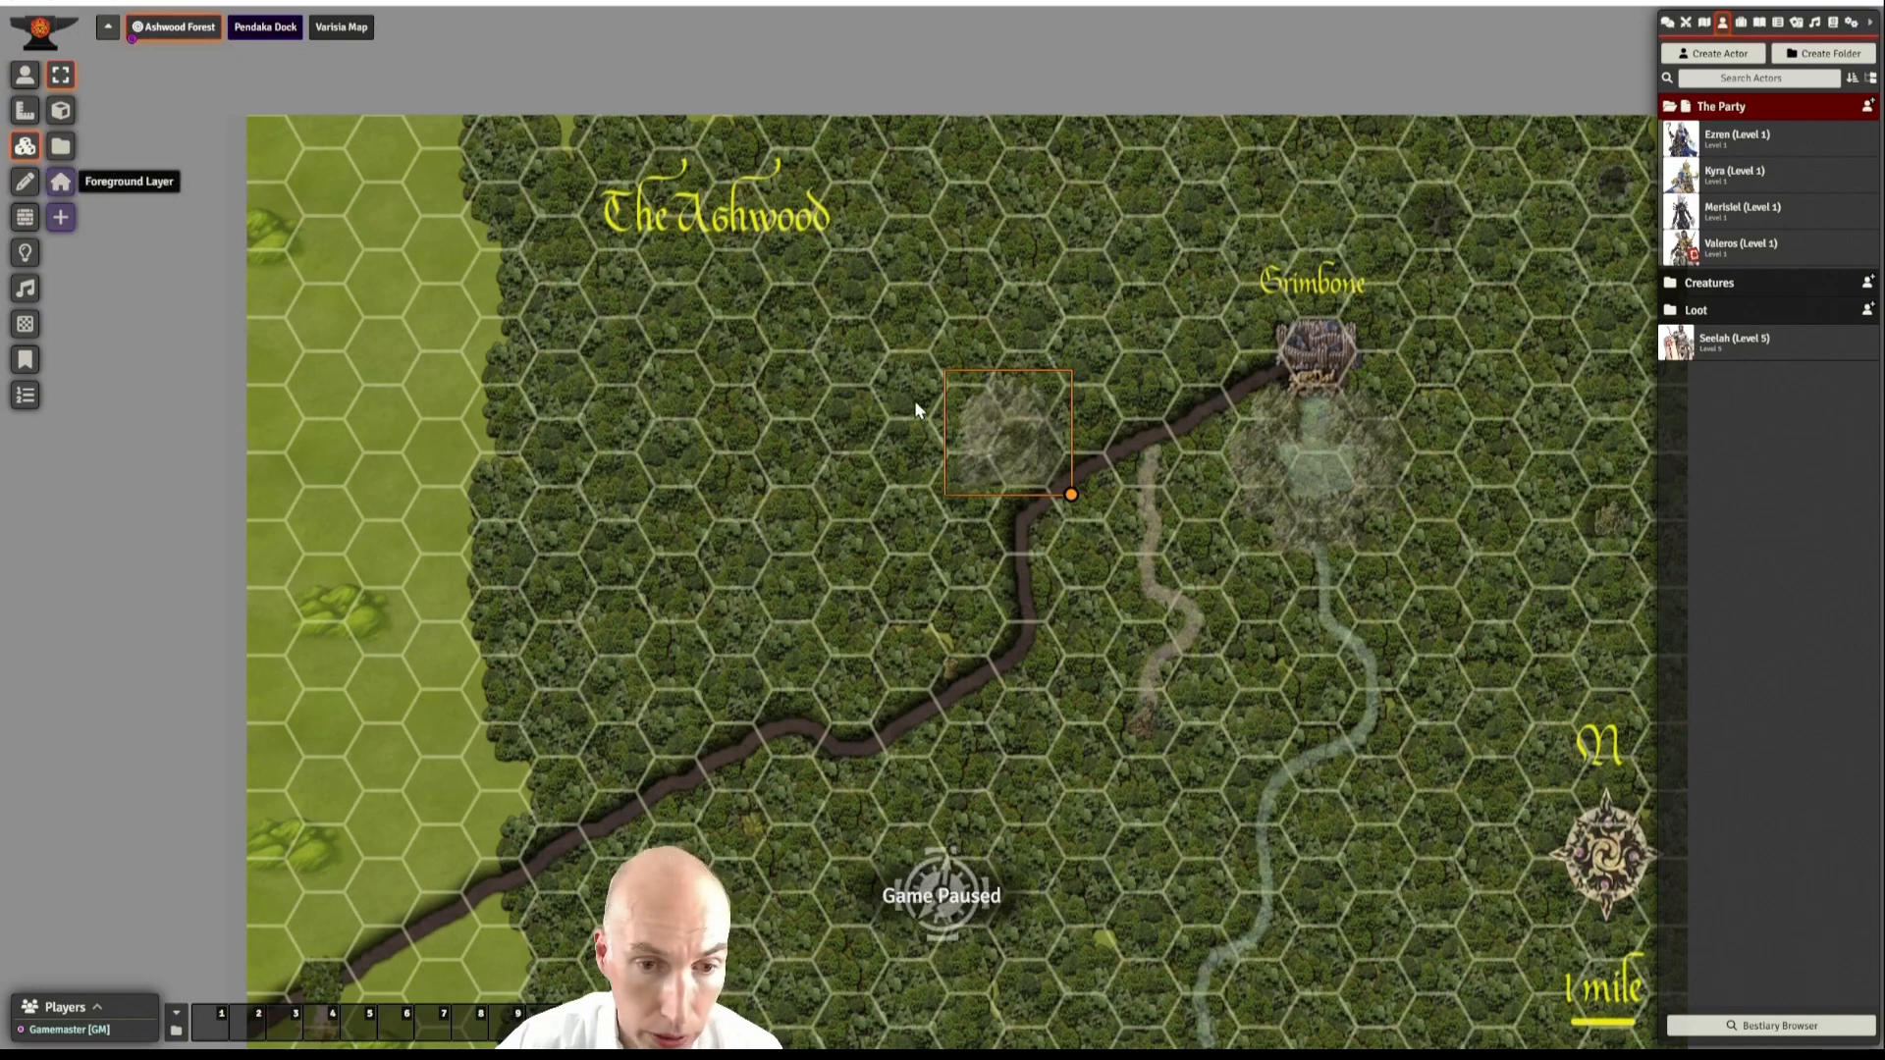
pyautogui.rightClick(1021, 438)
pyautogui.doubleClick(1021, 438)
pyautogui.moveTo(918, 357); pyautogui.dragTo(616, 305)
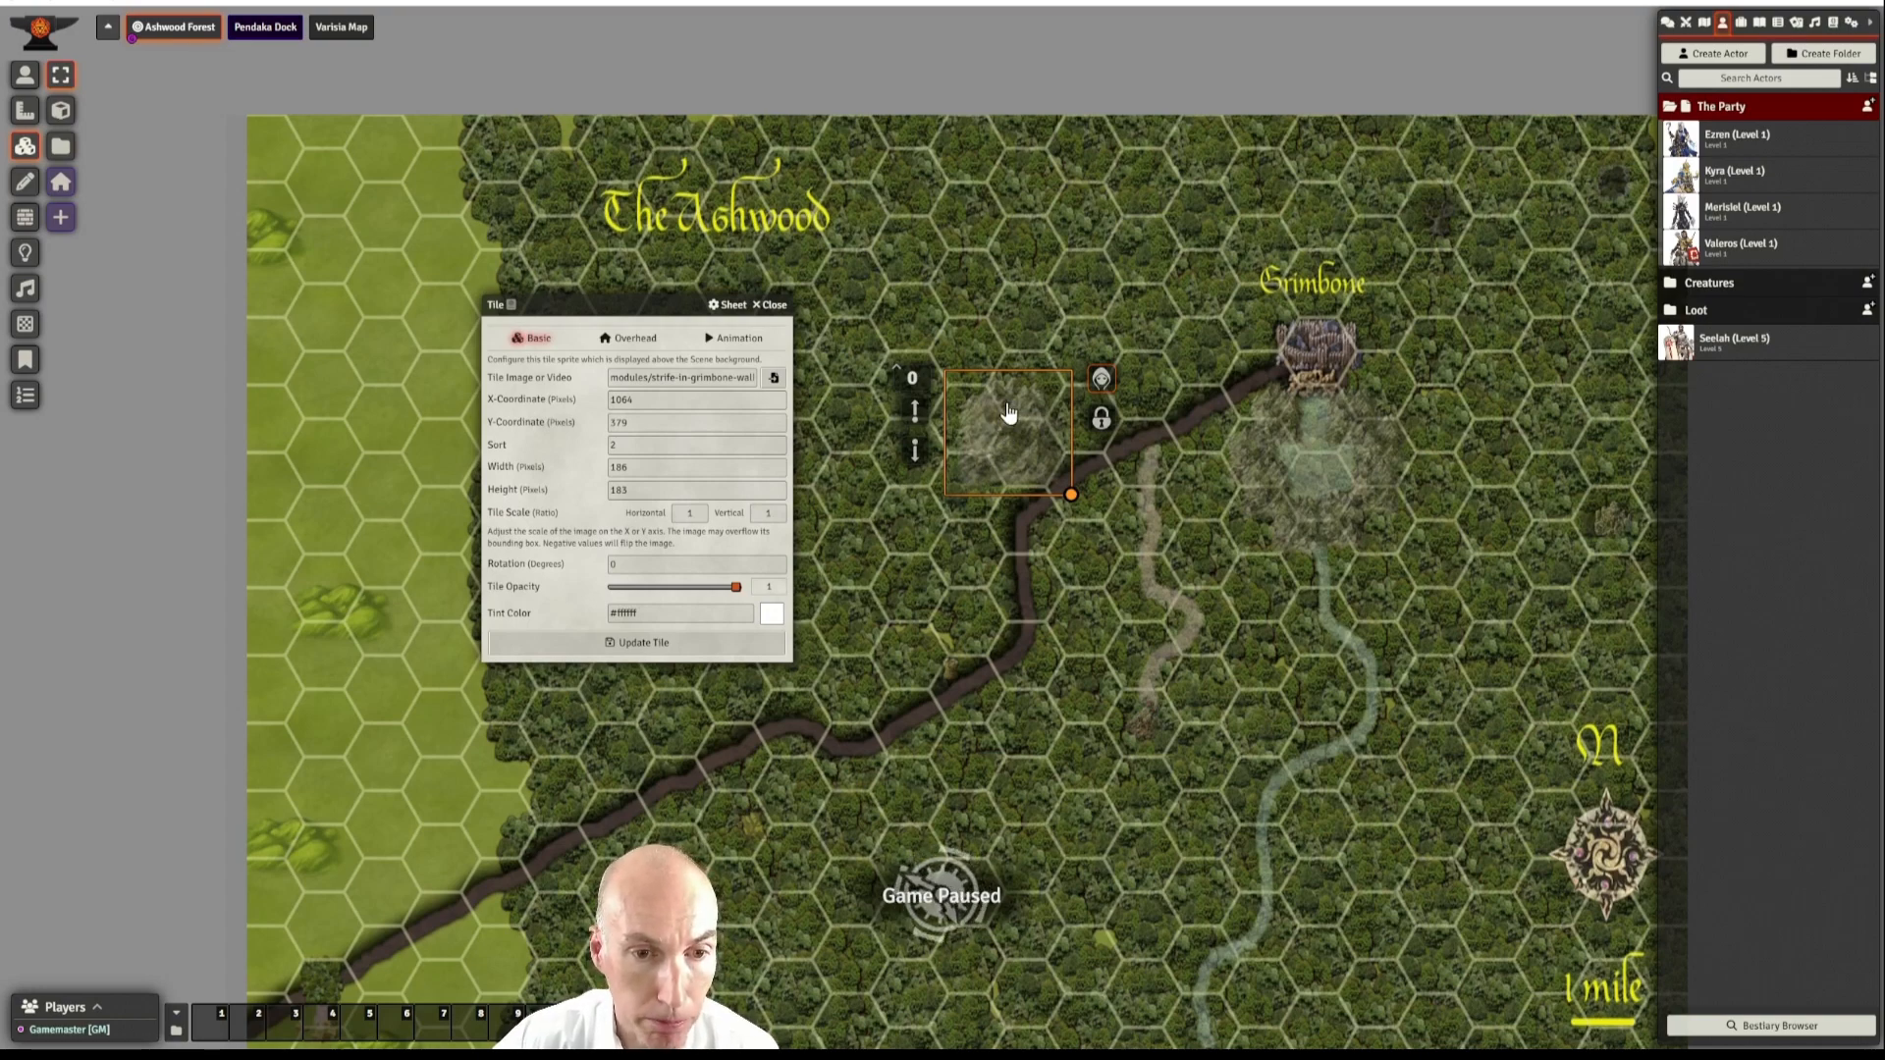
# - Browse the tile images in modules/strife-in-grimbone-walkthrough-module/assets/tiles, and close the image browser and the tile settings
pyautogui.click(61, 147)
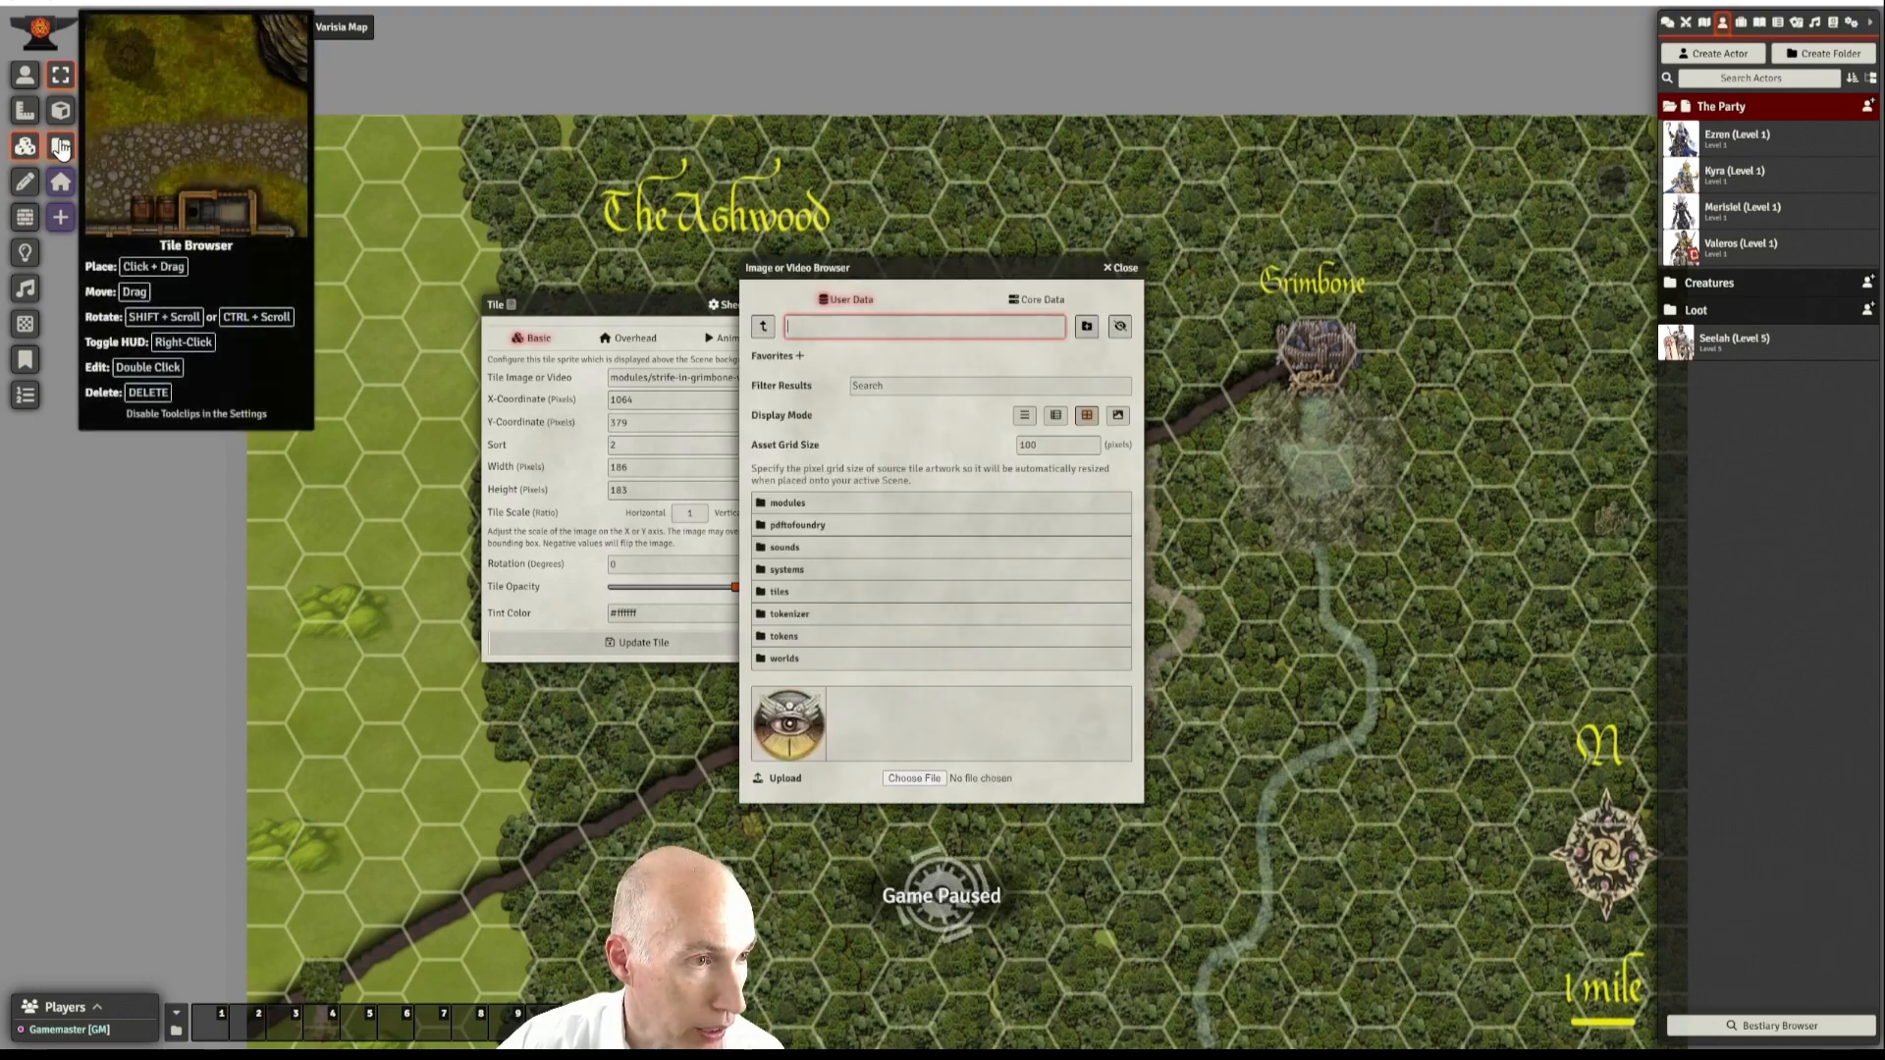
pyautogui.click(786, 503)
pyautogui.scroll(-3, 888, 706)
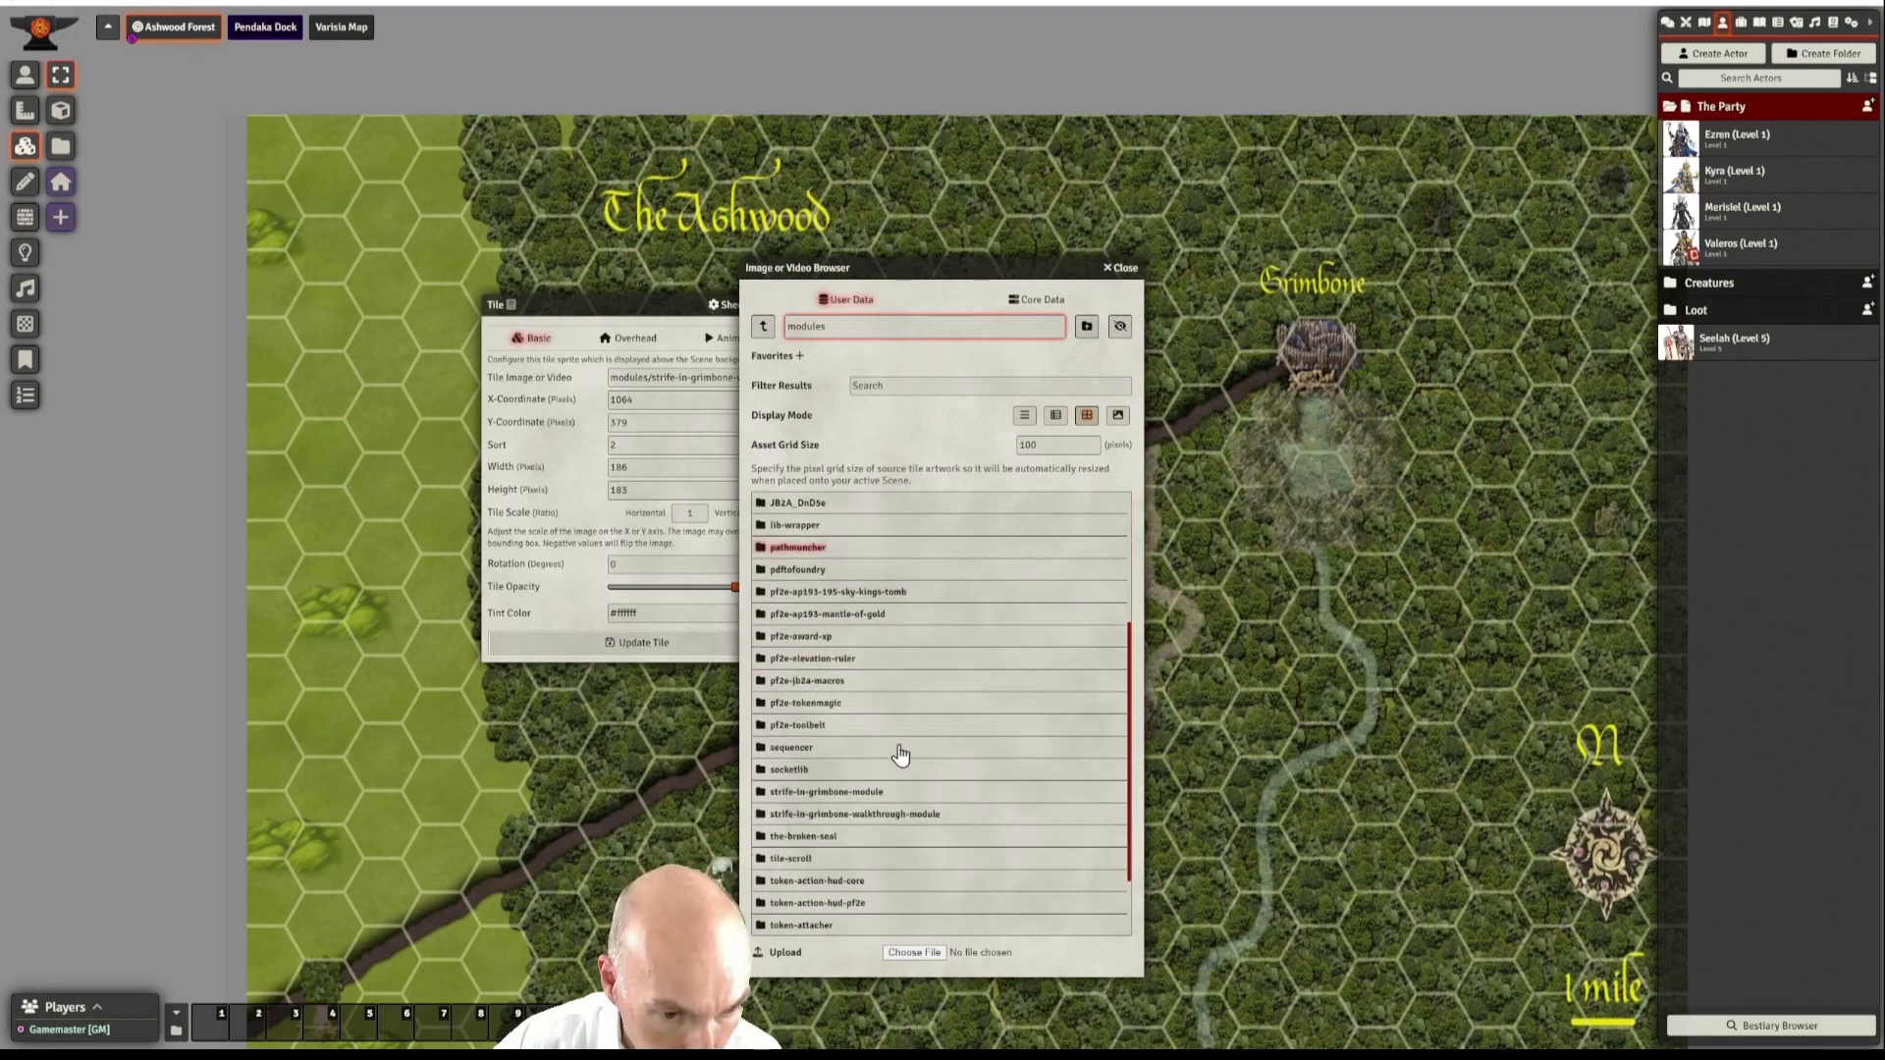
pyautogui.click(825, 815)
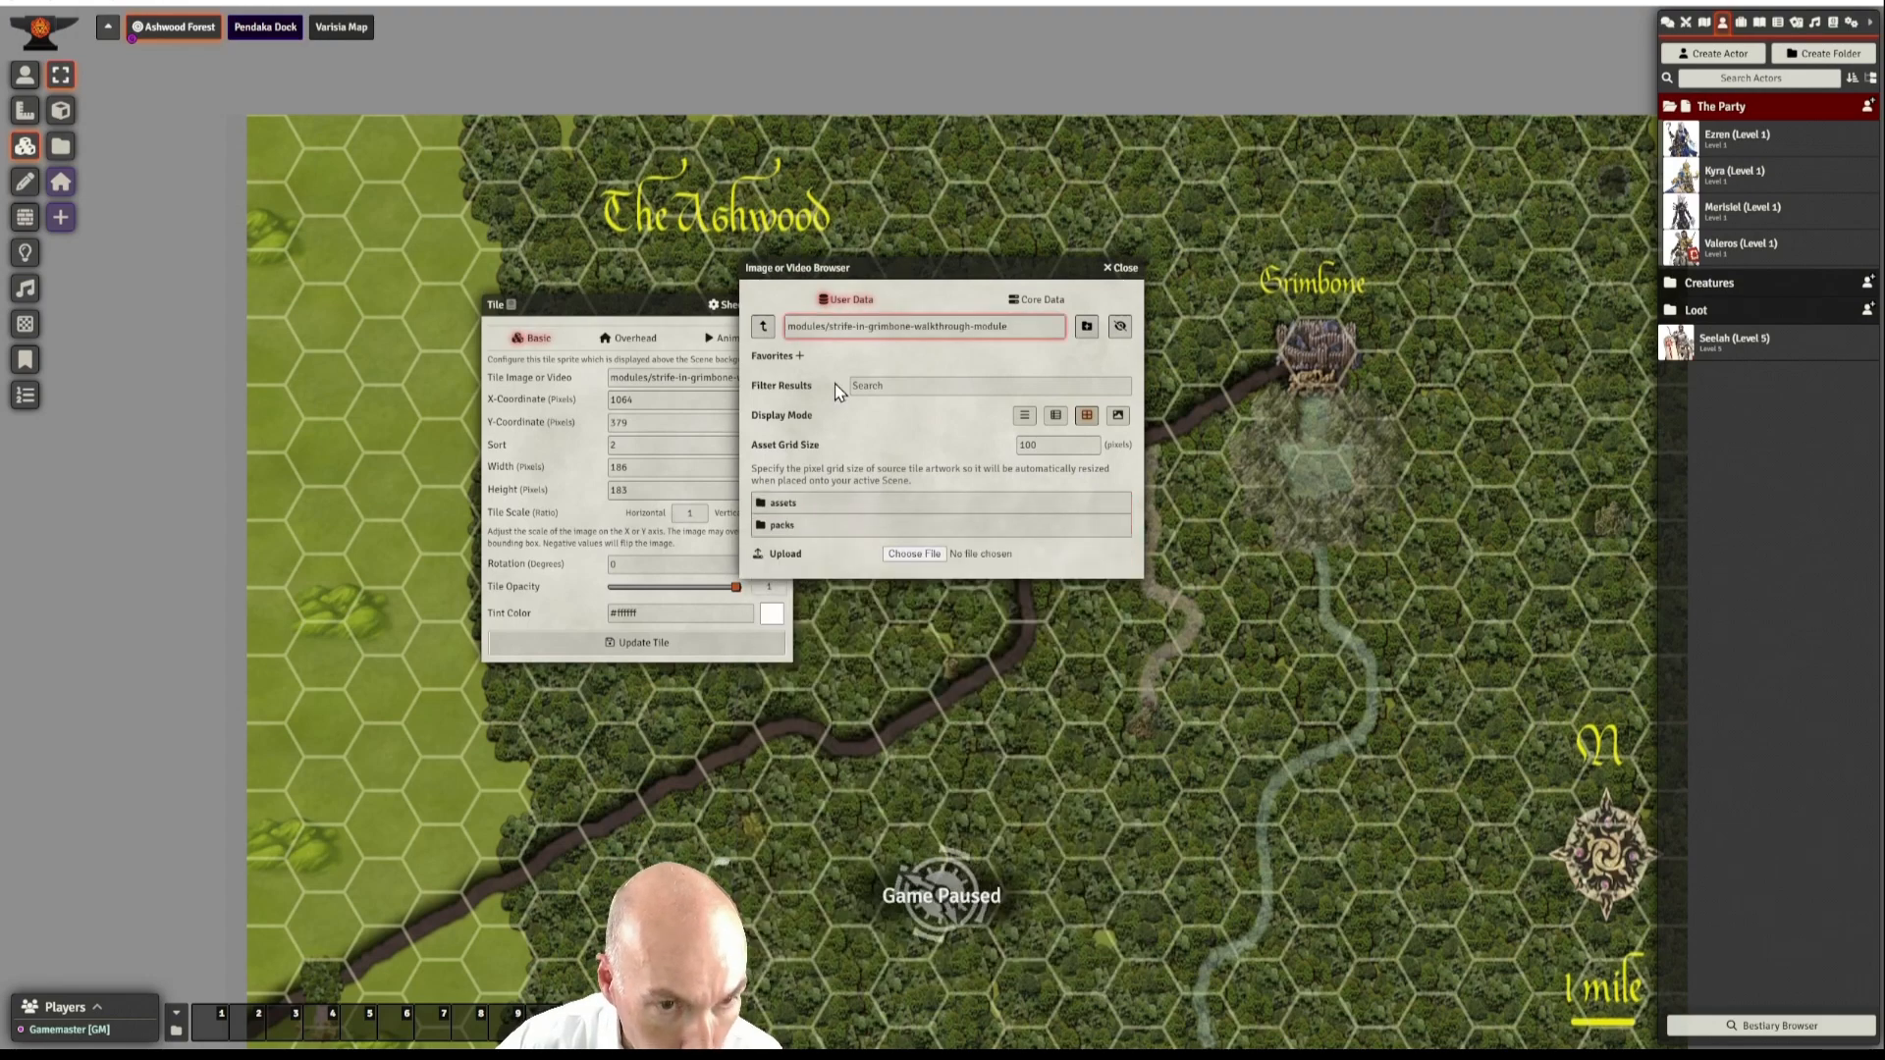
pyautogui.click(783, 504)
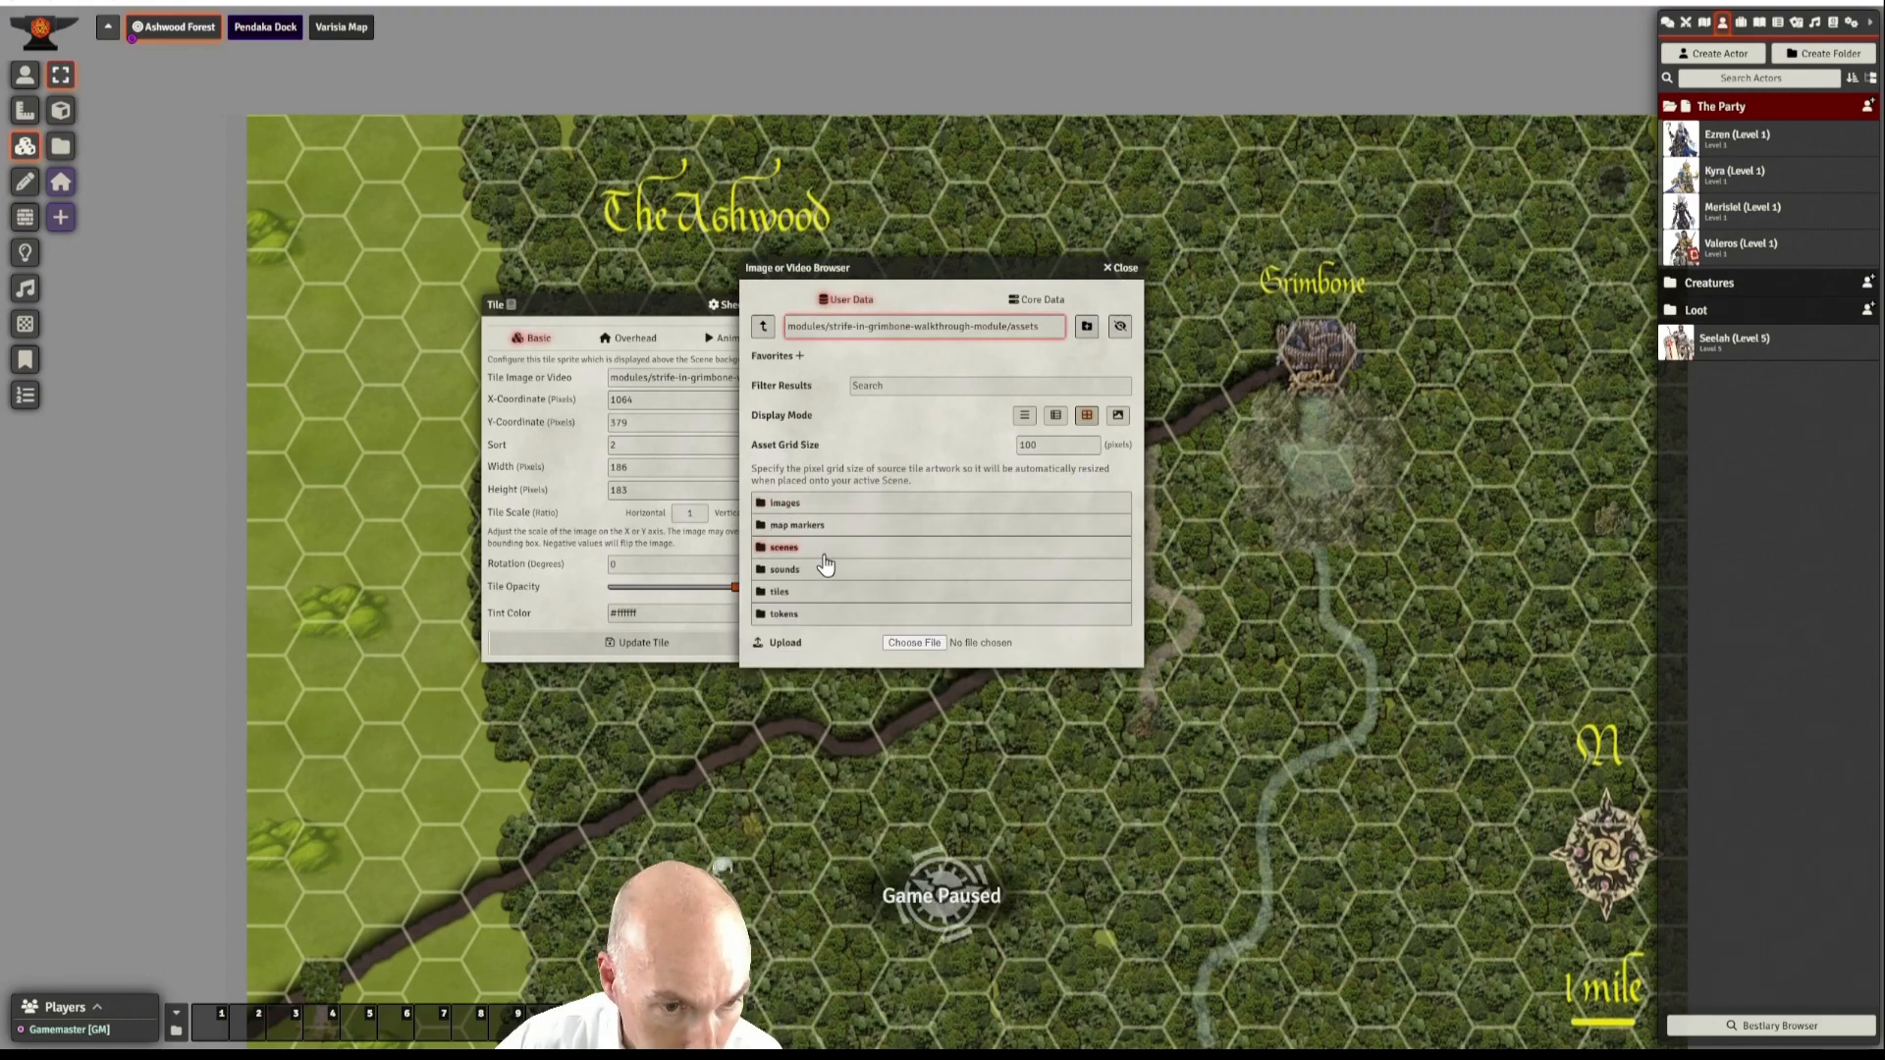
pyautogui.click(785, 593)
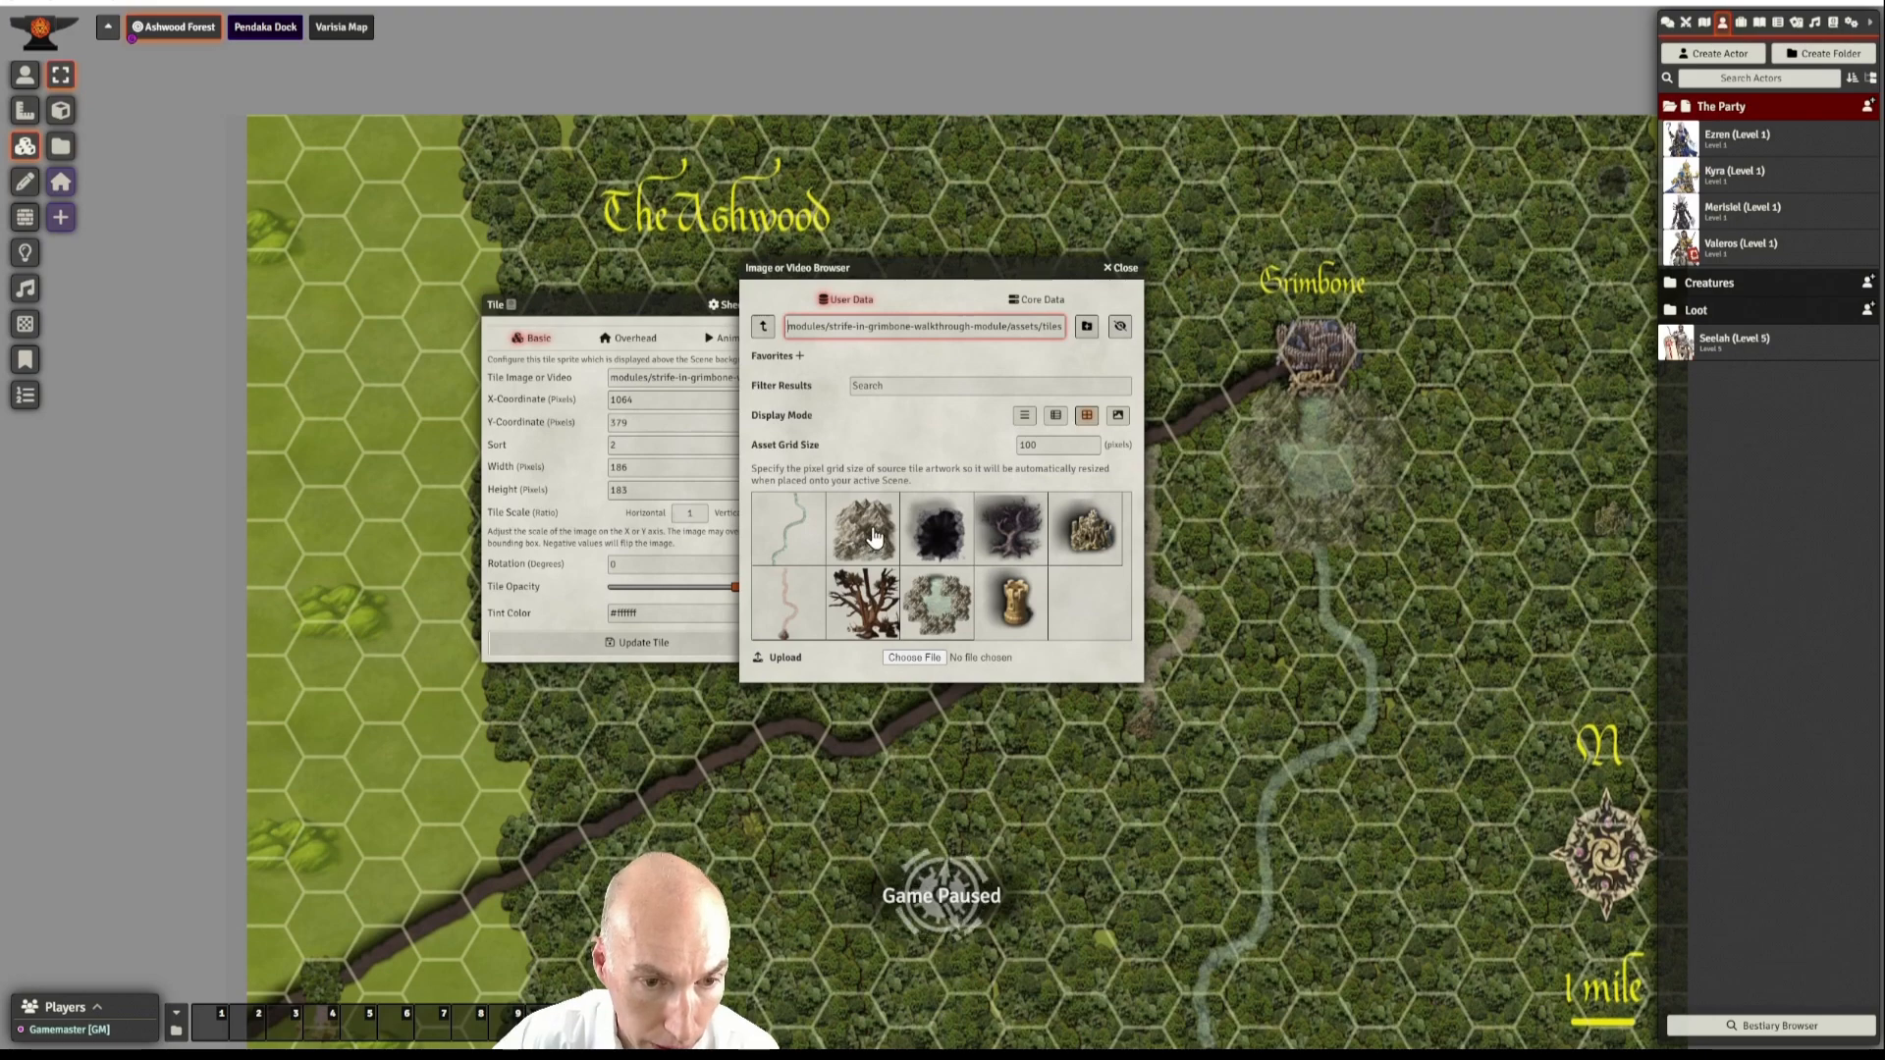
pyautogui.moveTo(869, 601)
pyautogui.mouseDown()
pyautogui.moveTo(957, 636)
pyautogui.moveTo(1329, 622)
pyautogui.moveTo(1452, 560)
pyautogui.moveTo(1158, 599)
pyautogui.moveTo(845, 589)
pyautogui.mouseUp()
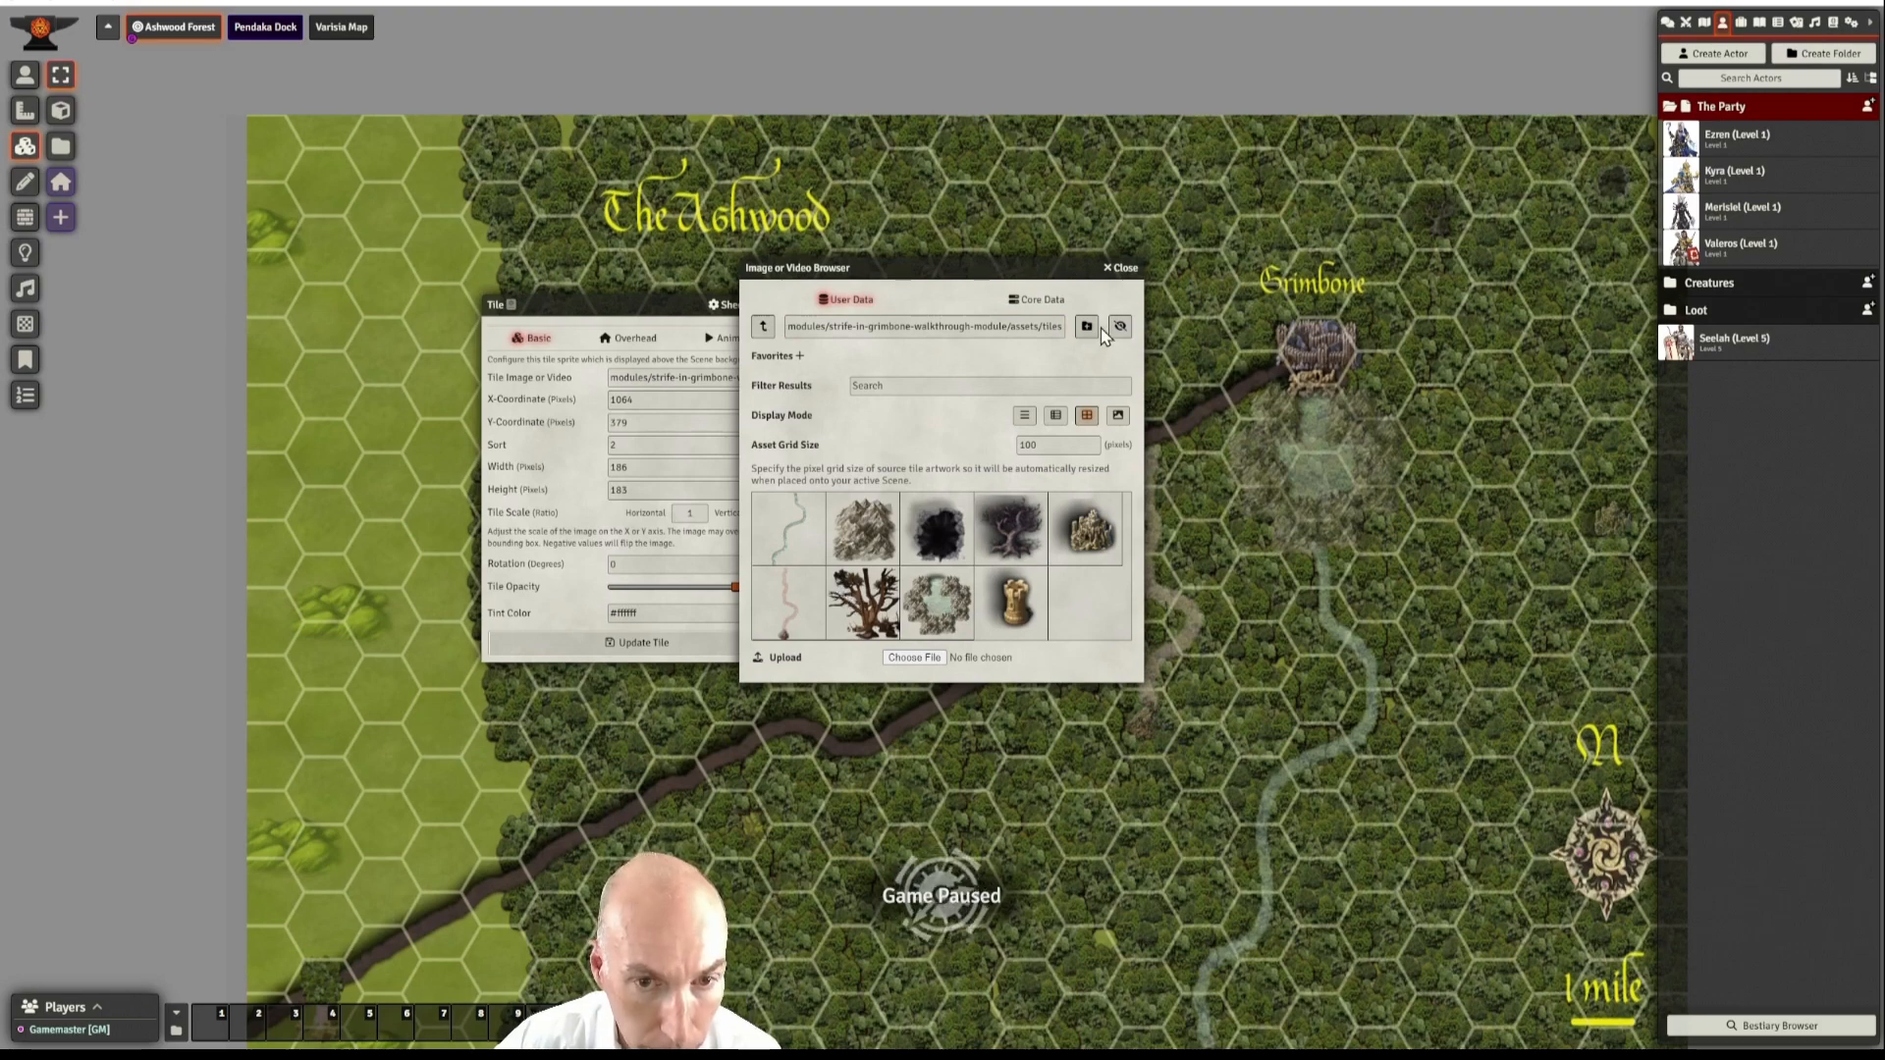
pyautogui.click(1124, 271)
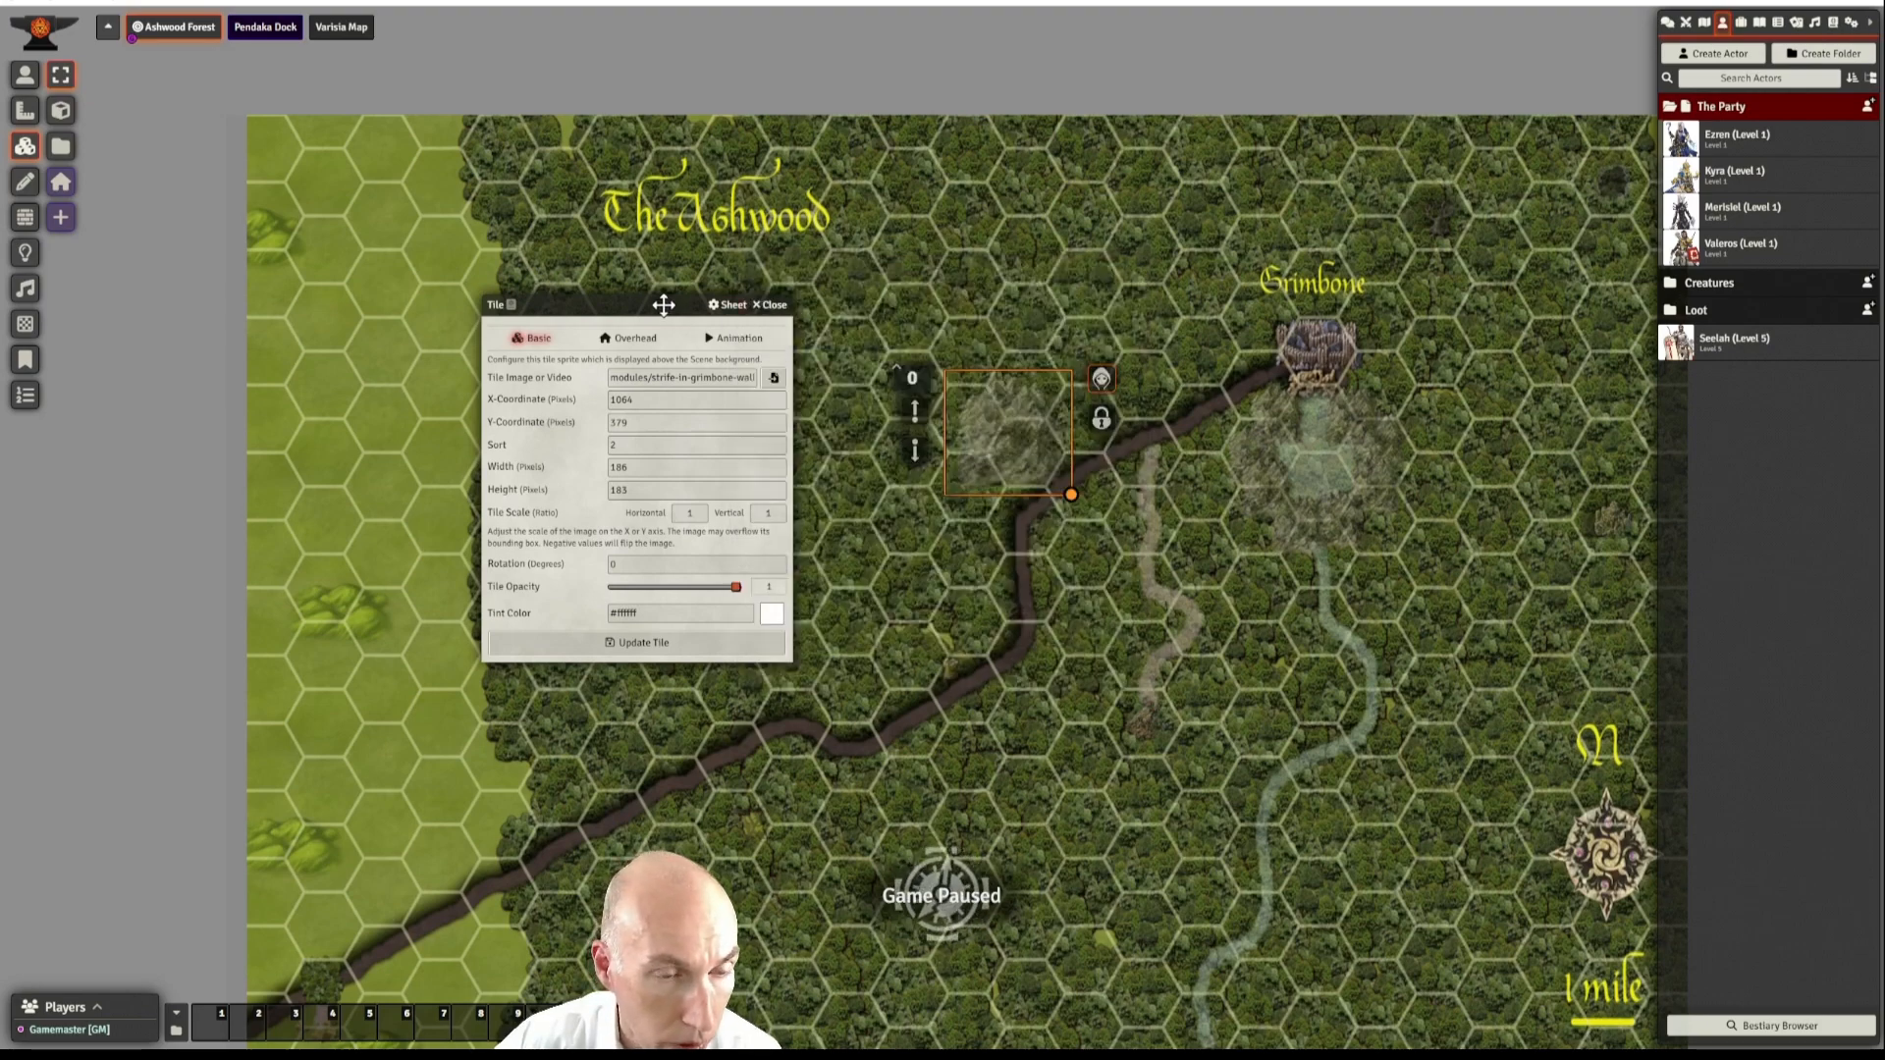
pyautogui.moveTo(660, 305); pyautogui.dragTo(642, 313)
pyautogui.click(752, 313)
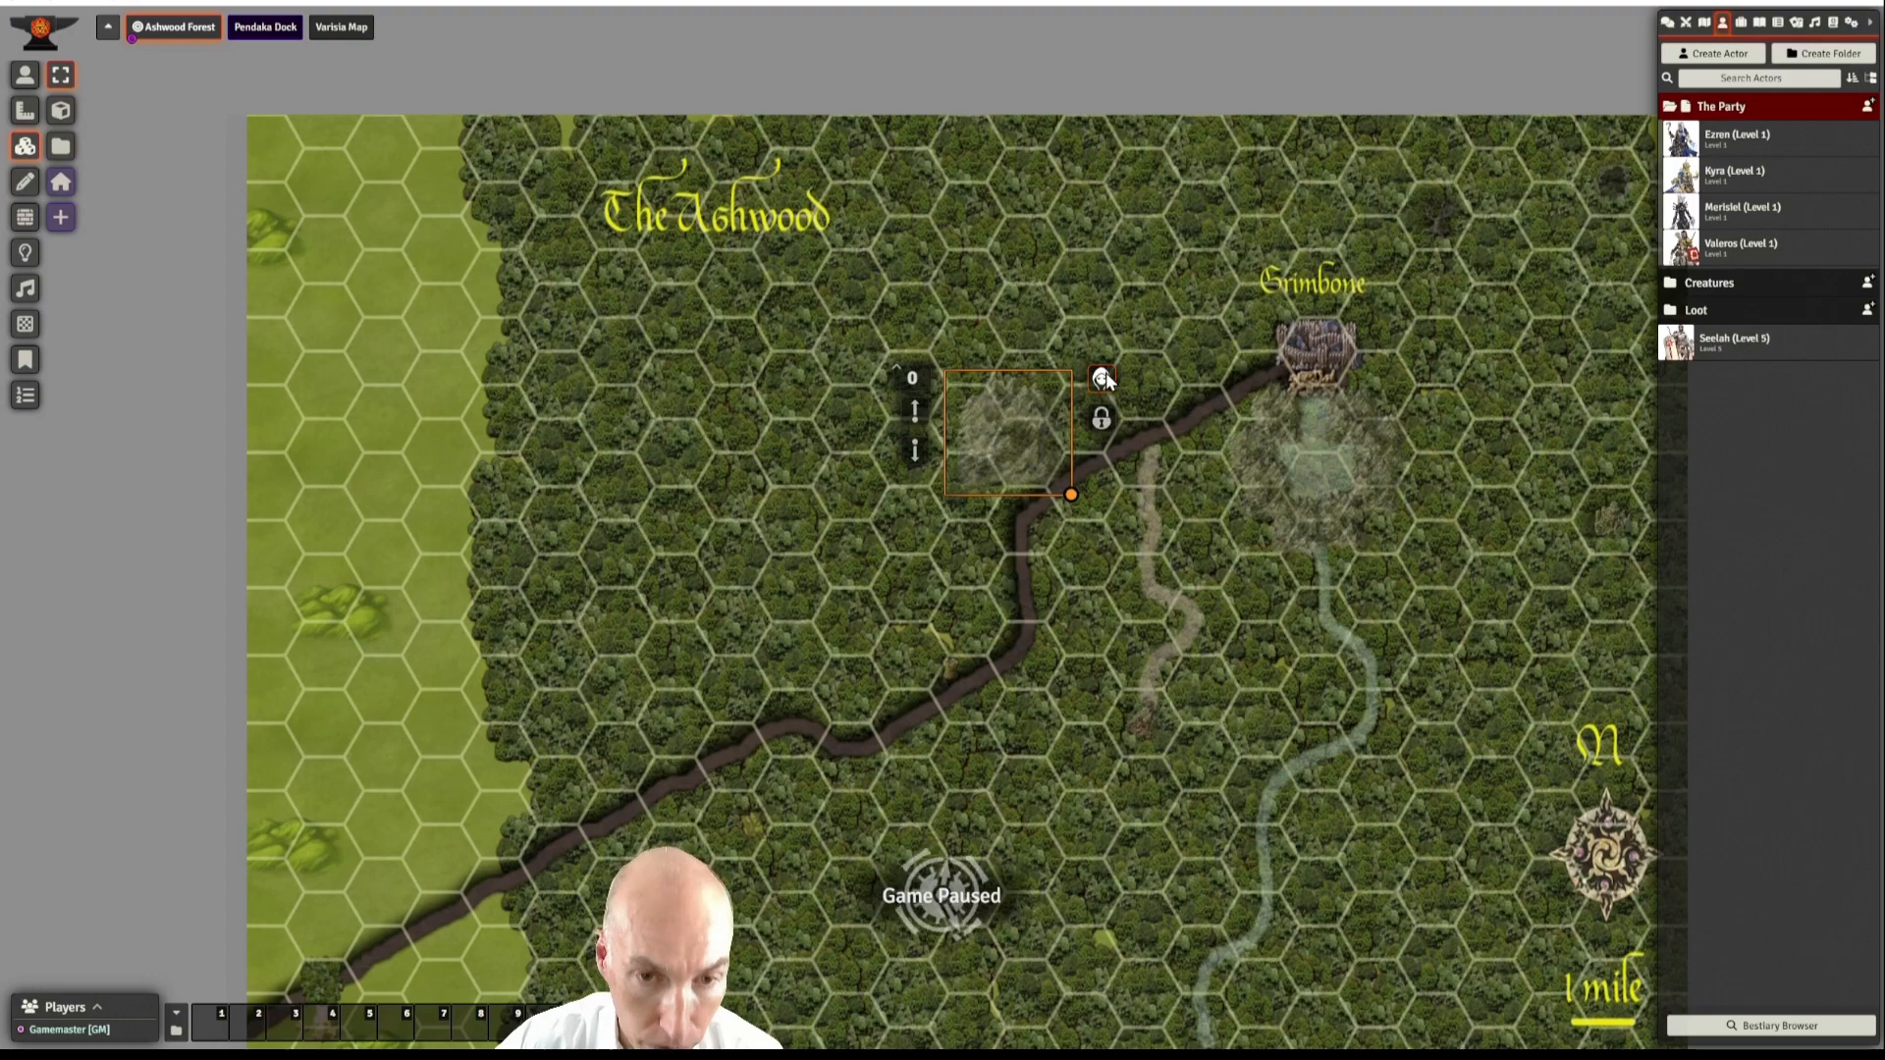
# - Reveal and re-hide the rocky mountain tile northwest of the road's bend to test its visibility
pyautogui.click(1101, 378)
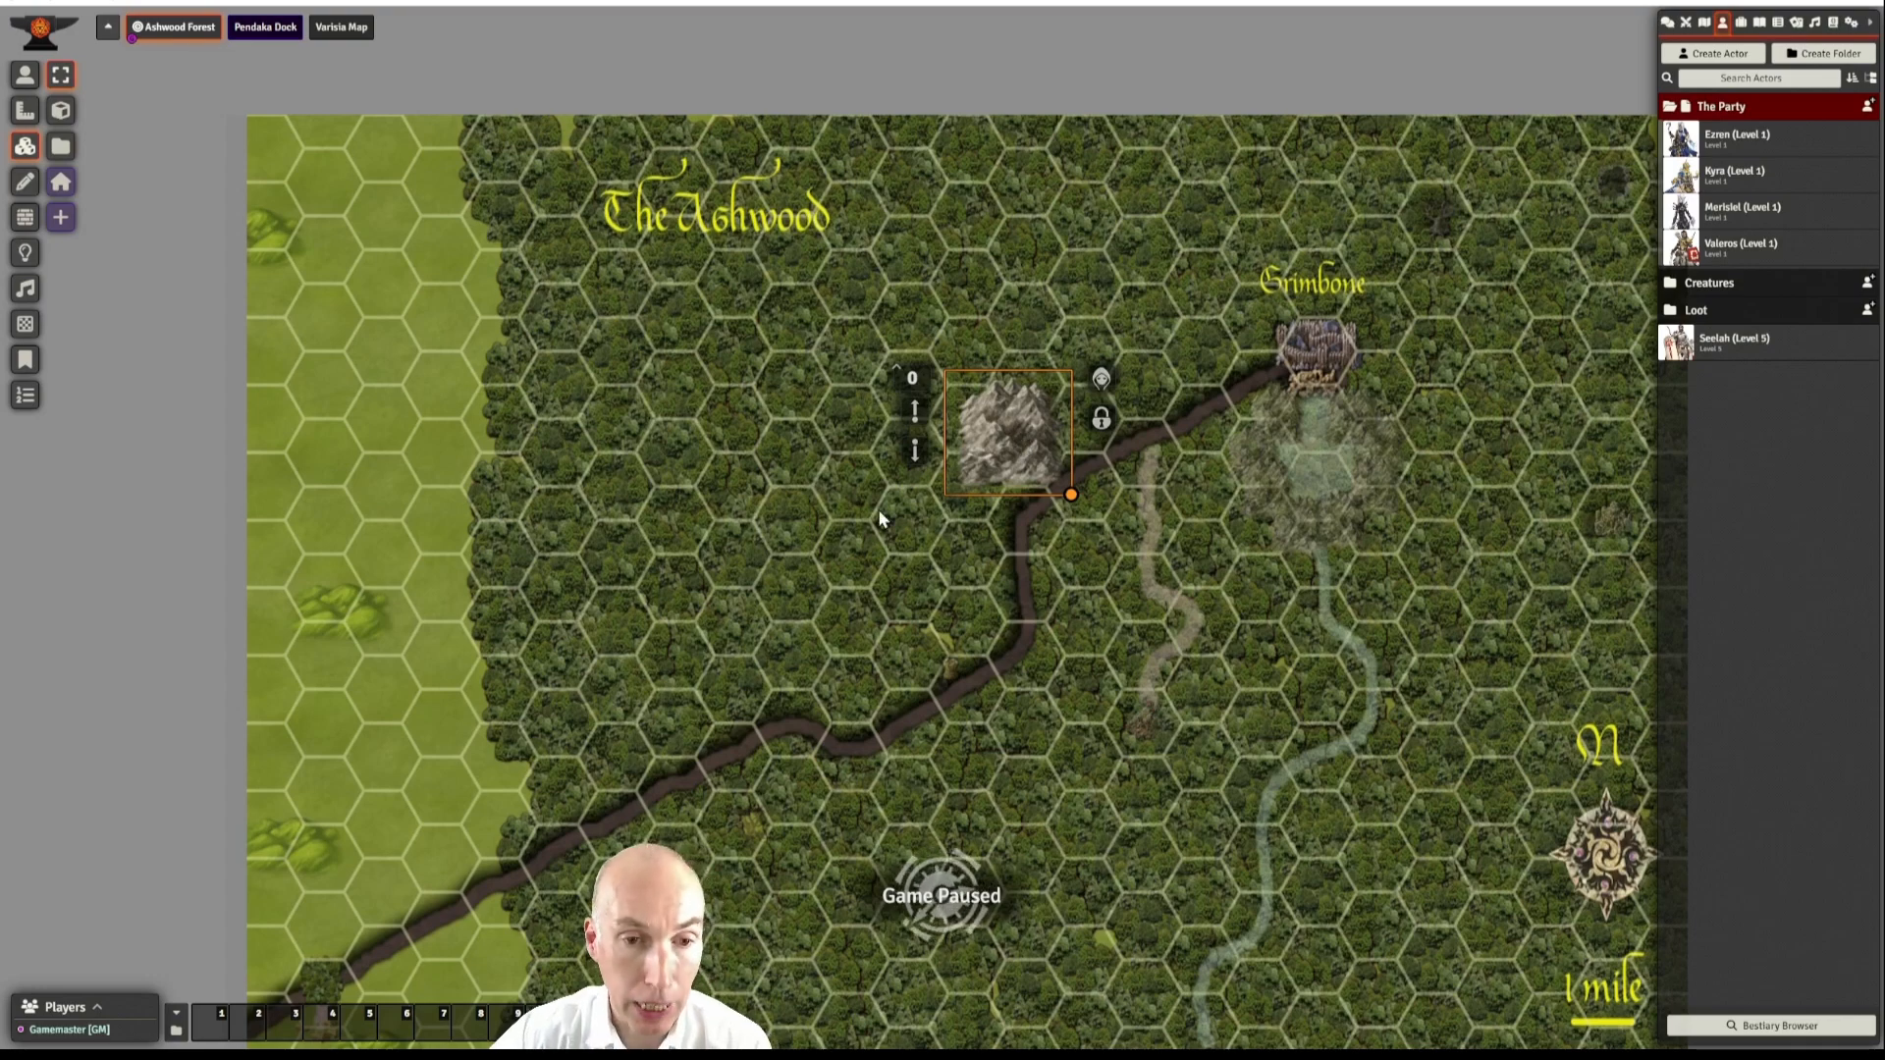
pyautogui.click(1102, 378)
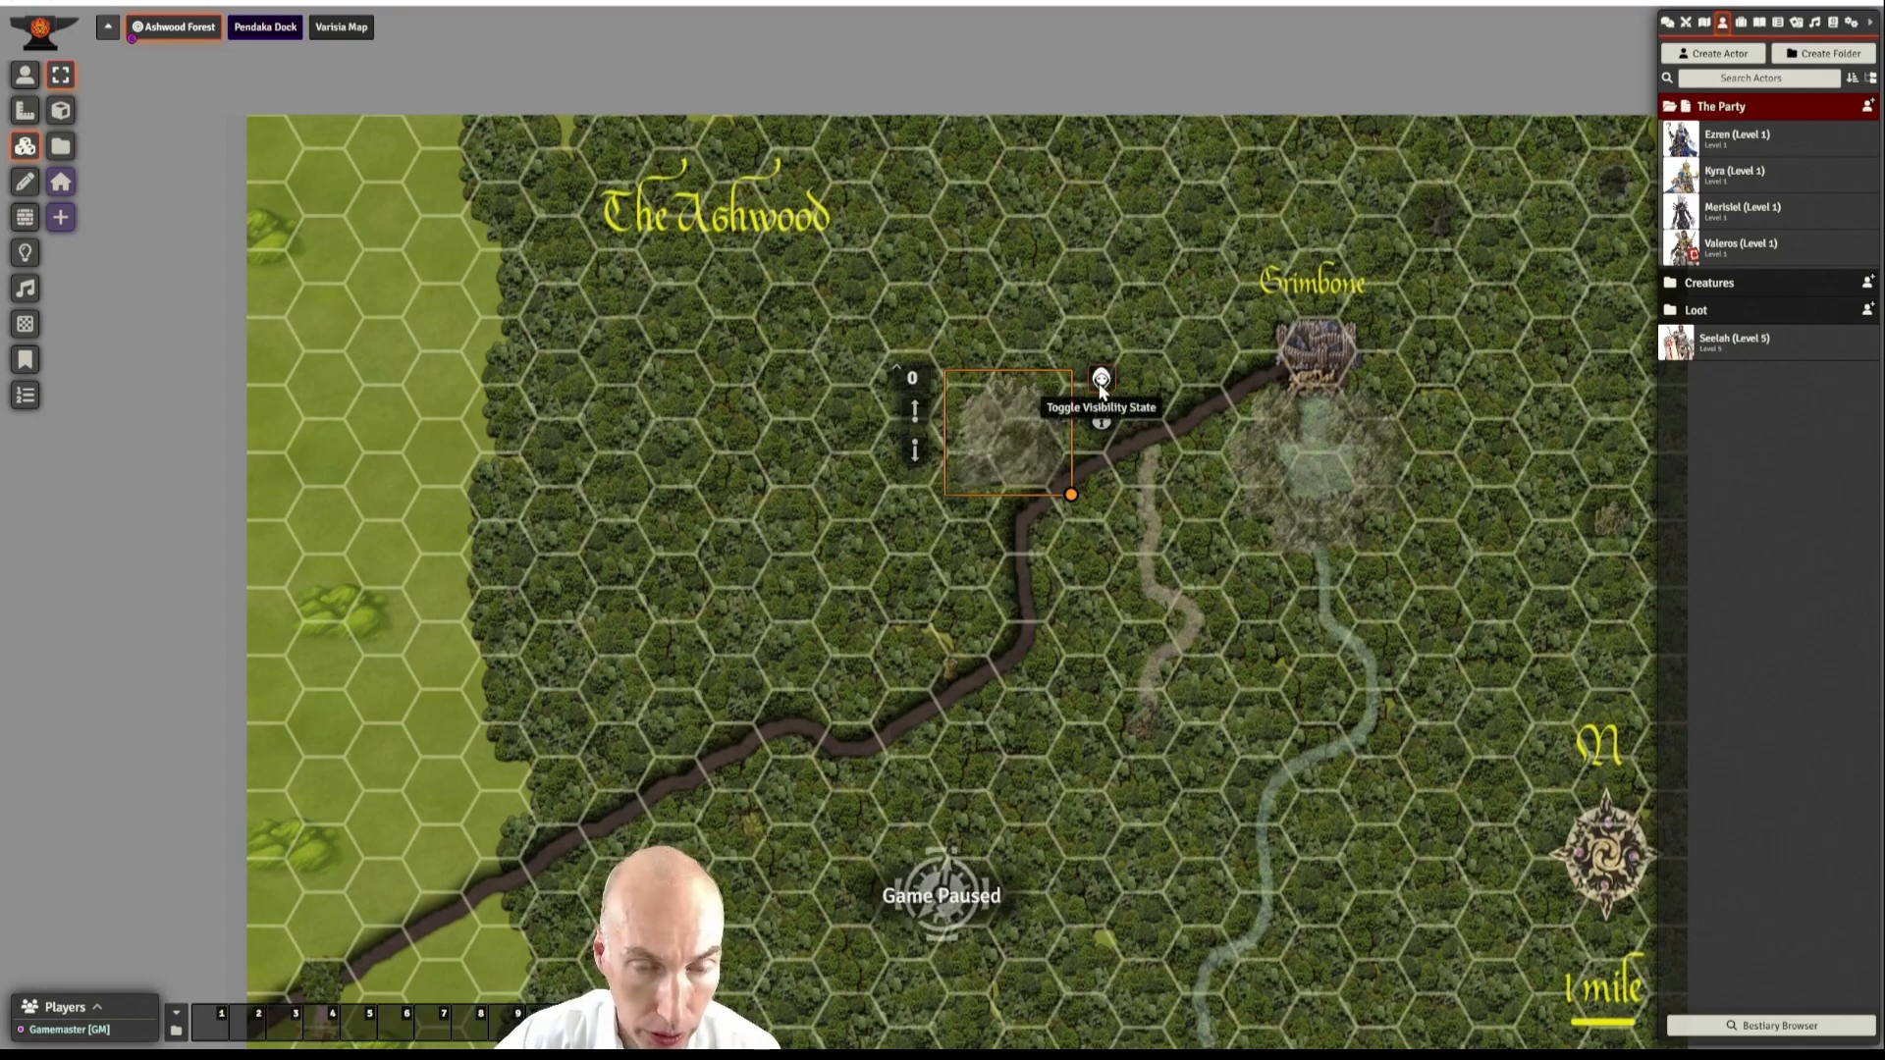
pyautogui.moveTo(818, 591); pyautogui.dragTo(951, 400)
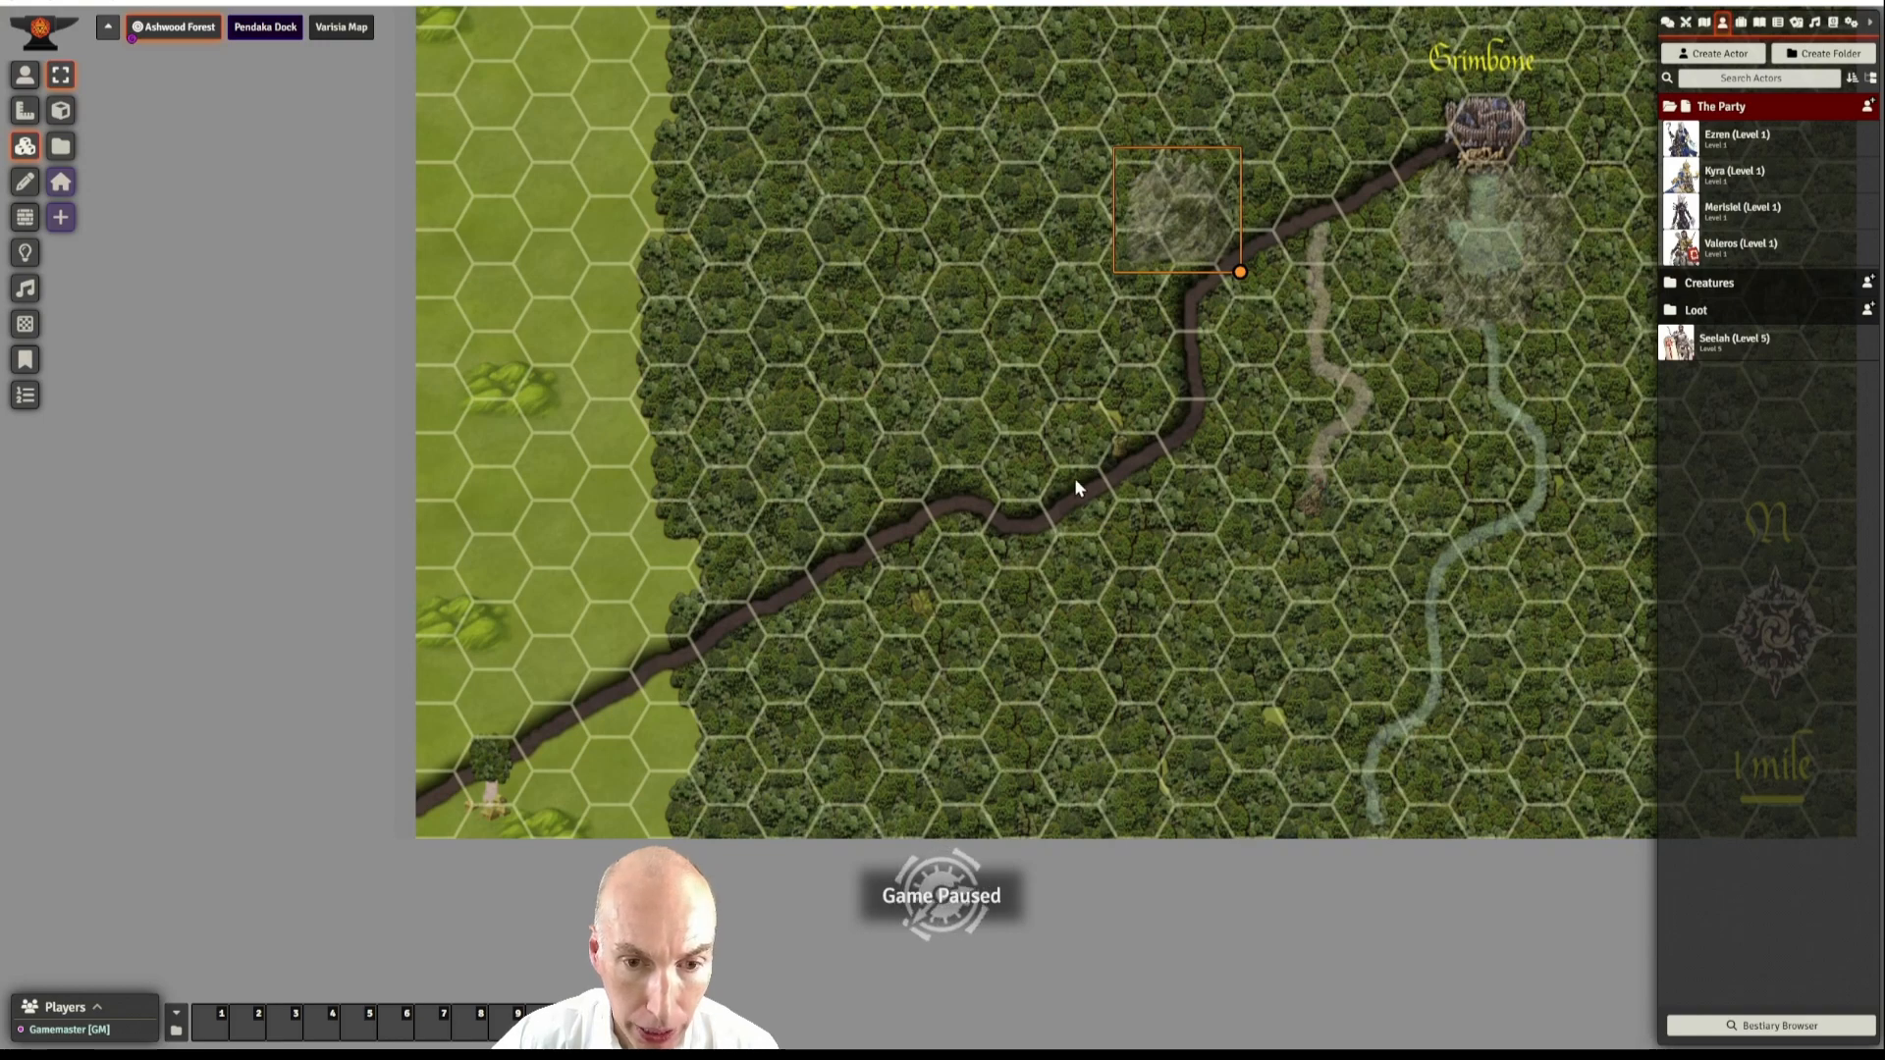
pyautogui.moveTo(1080, 469); pyautogui.dragTo(934, 632)
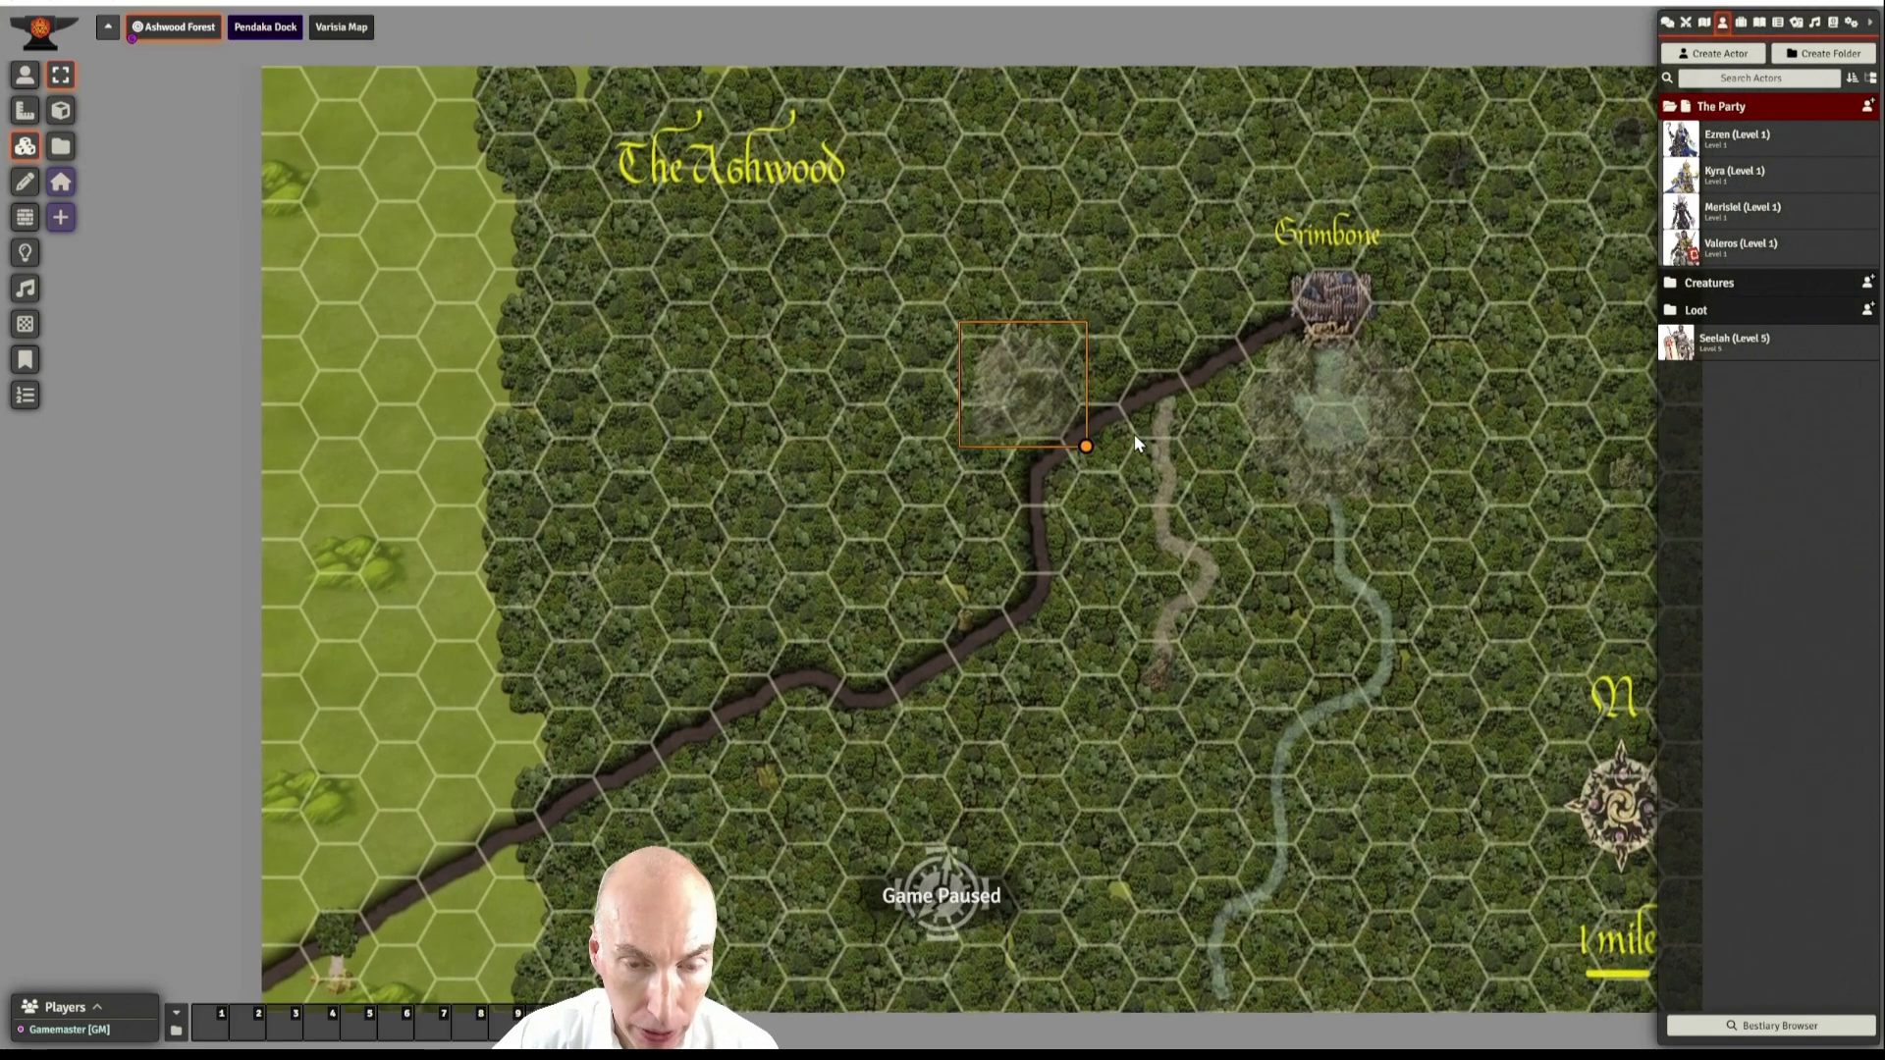
pyautogui.rightClick(1031, 383)
pyautogui.click(1117, 331)
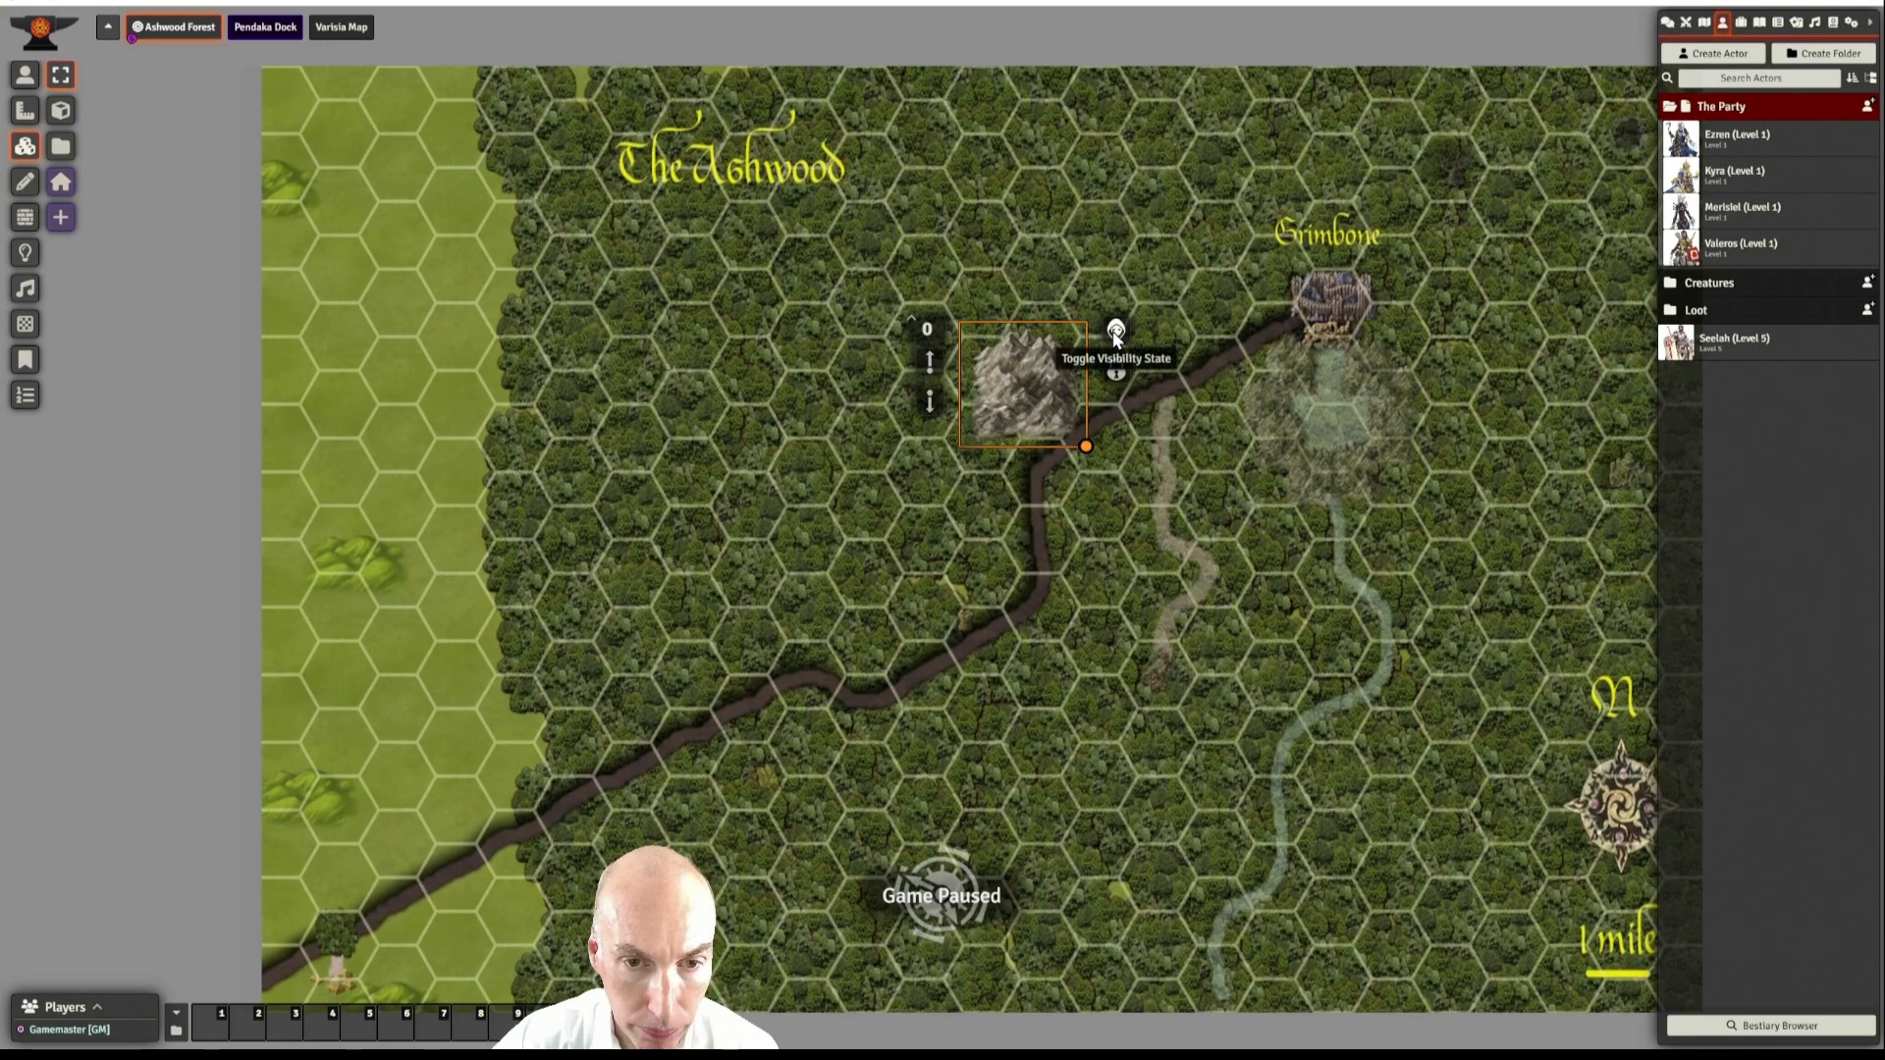
pyautogui.click(1116, 332)
pyautogui.moveTo(795, 610); pyautogui.dragTo(833, 525)
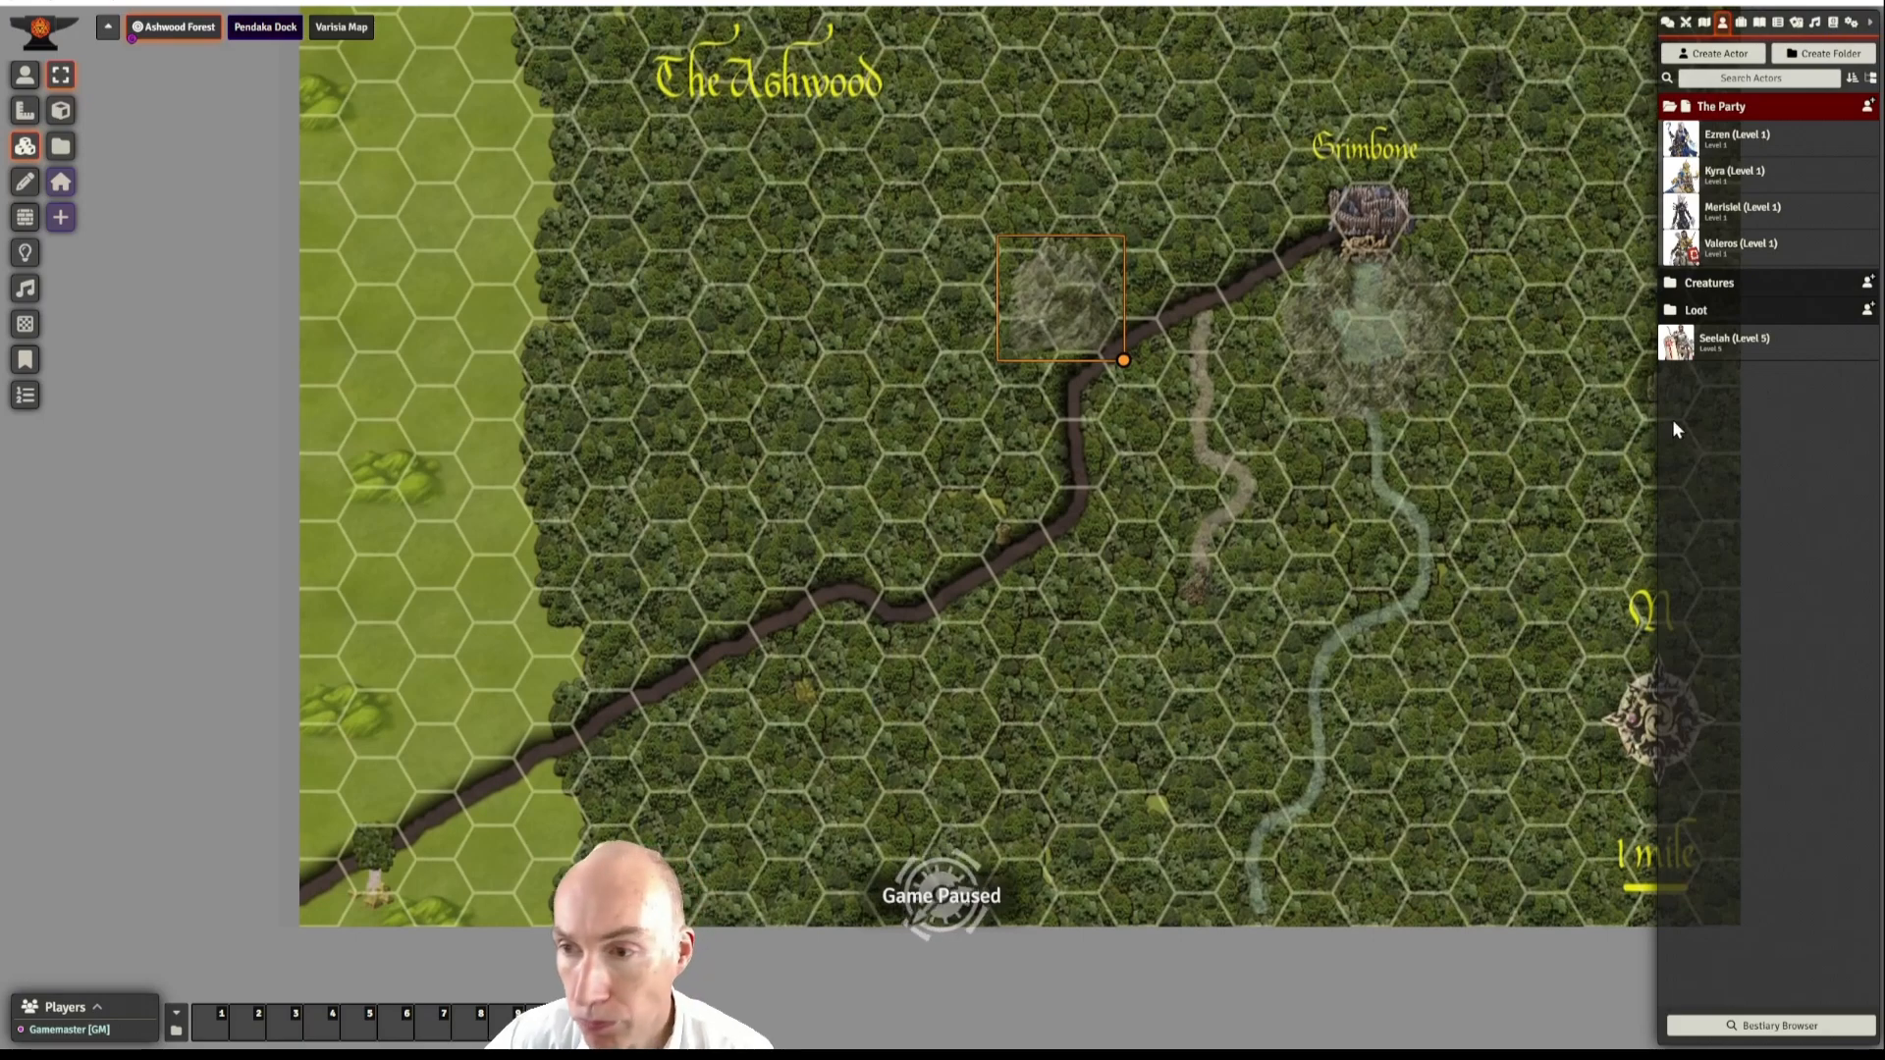
# - Open the Exploring Ashwood Forest journal entry, display the actors list, and position the journal clear of the road's southwestern end
pyautogui.click(1760, 22)
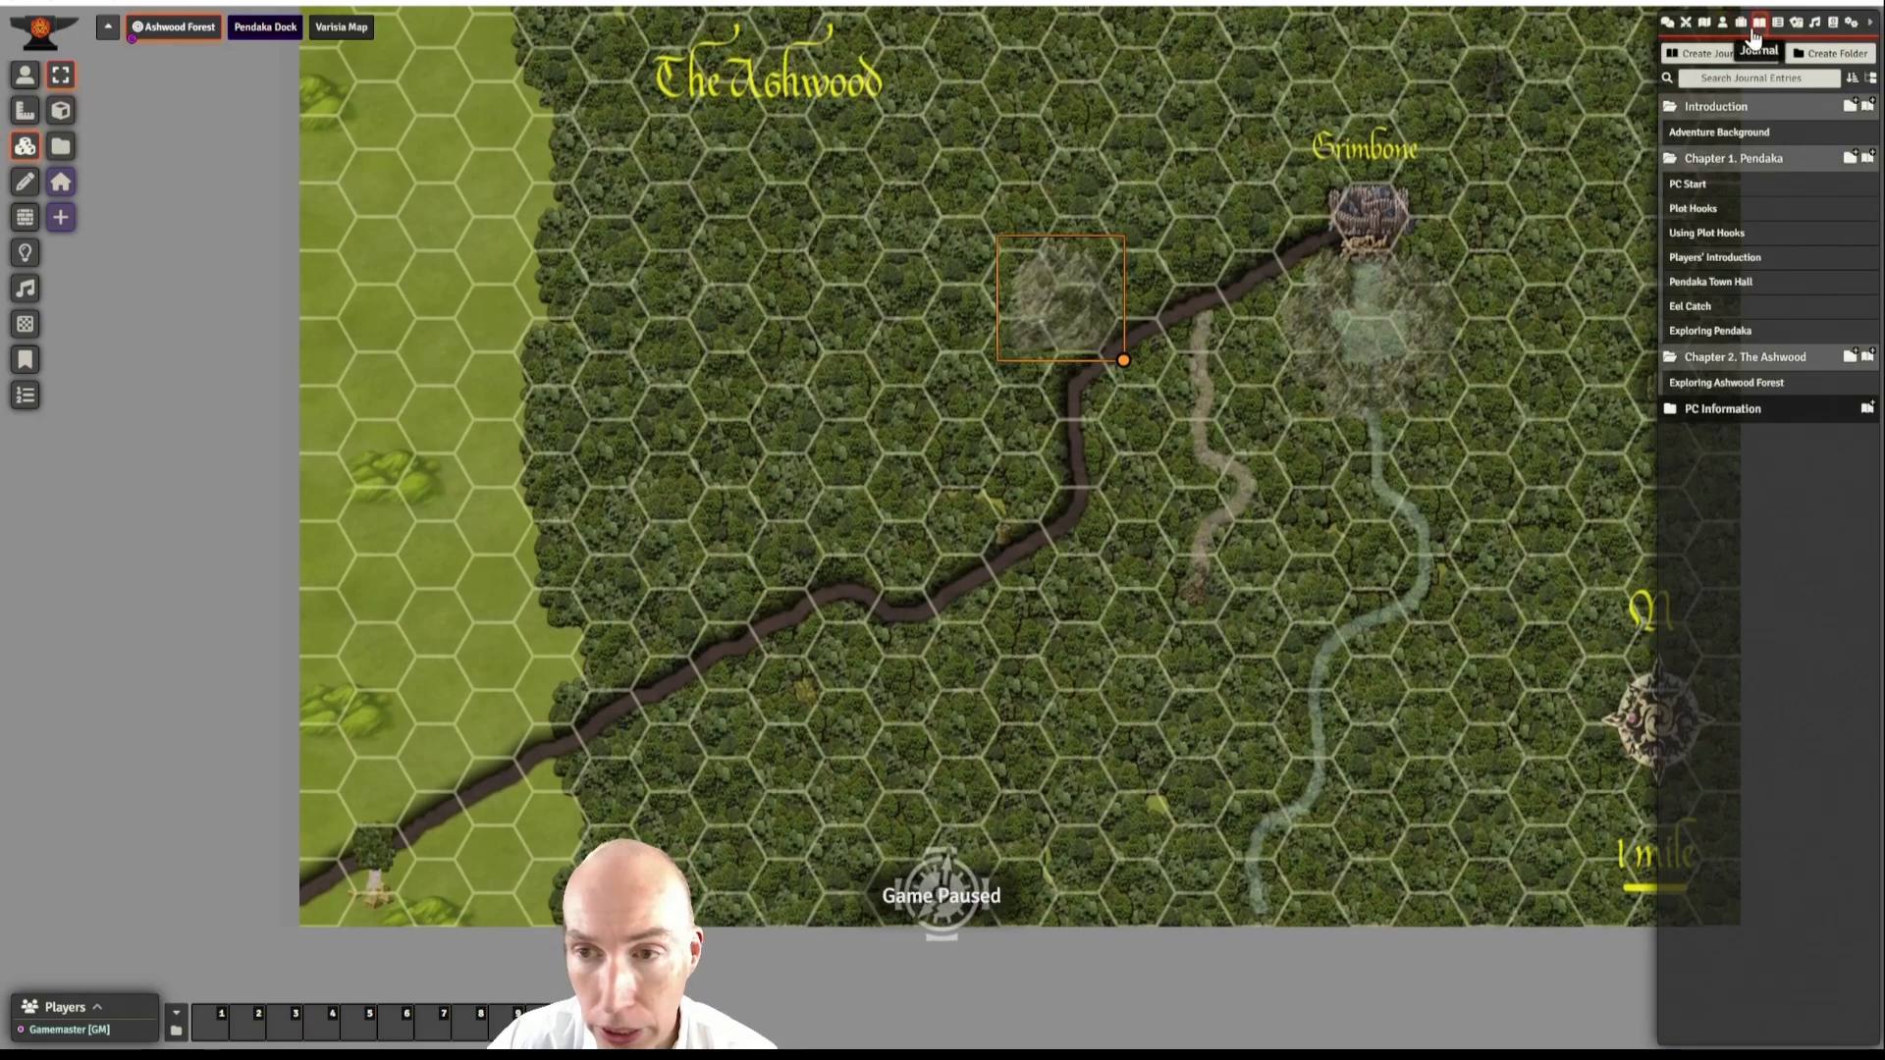
pyautogui.click(1733, 383)
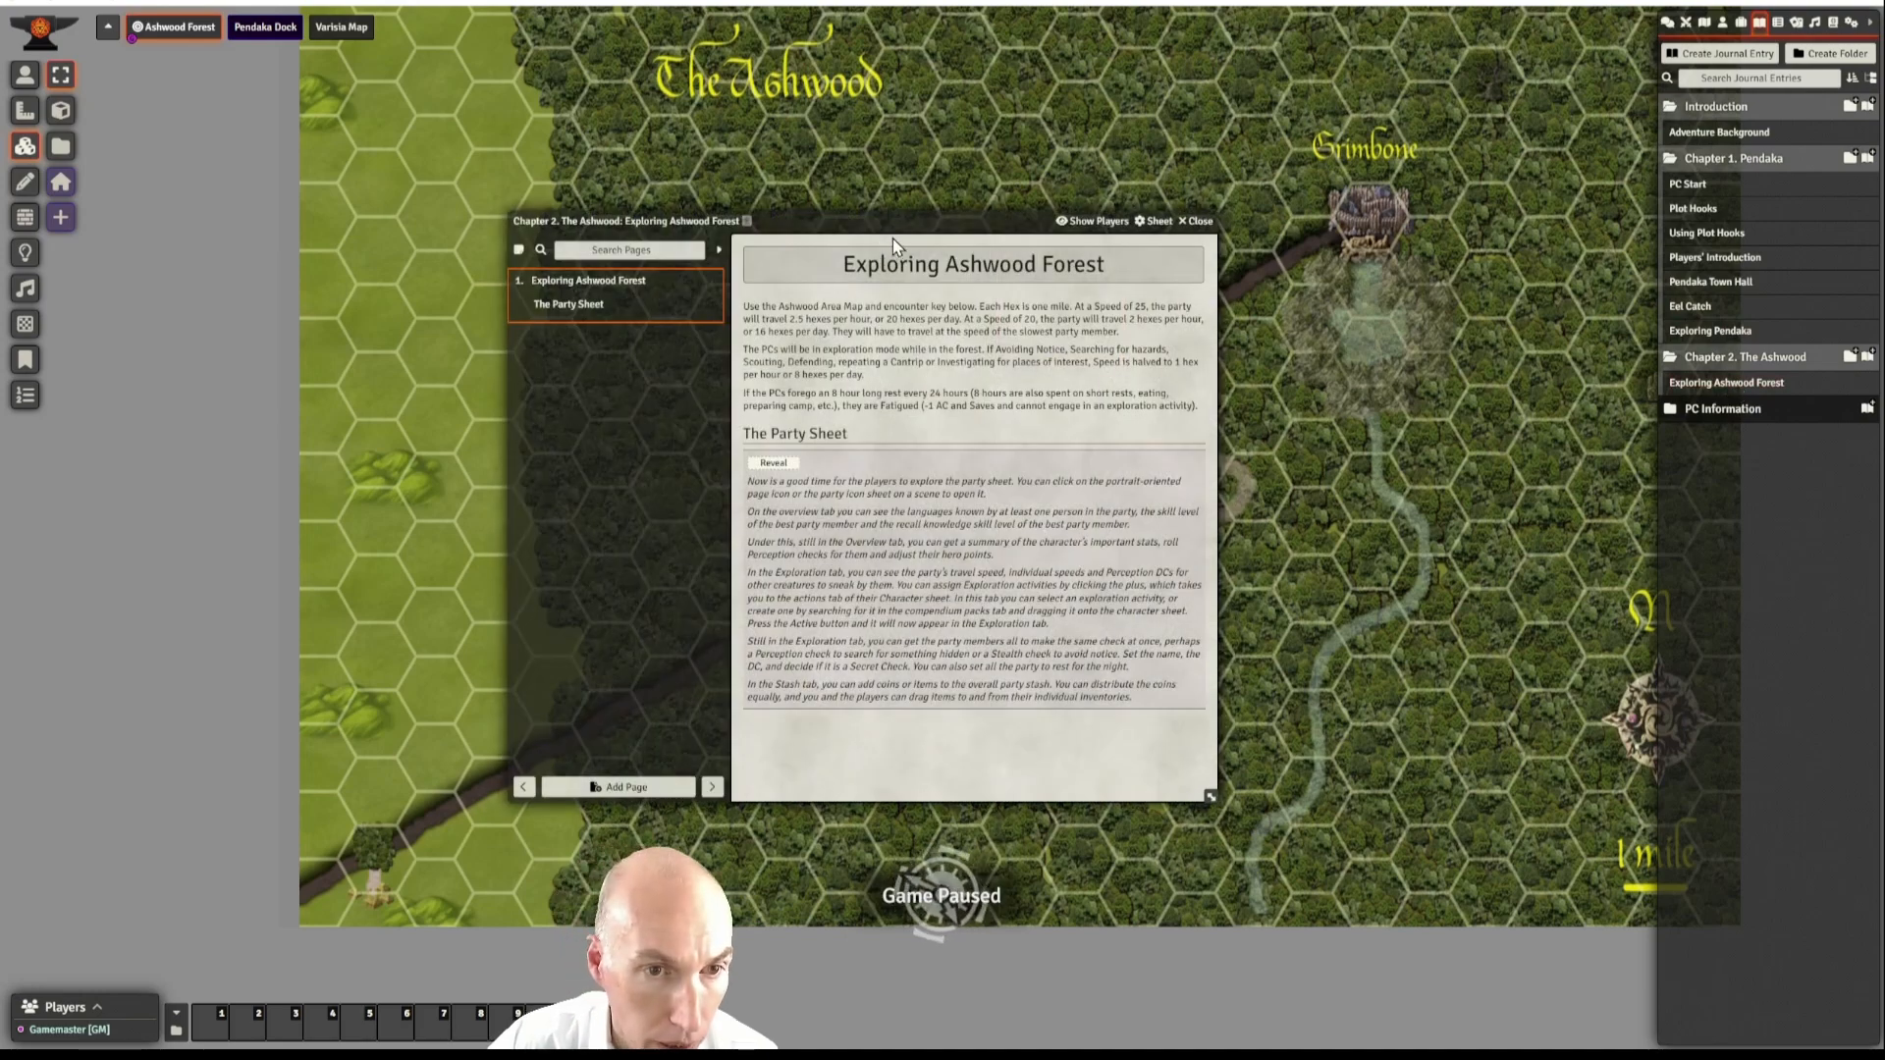
pyautogui.moveTo(901, 226); pyautogui.dragTo(657, 171)
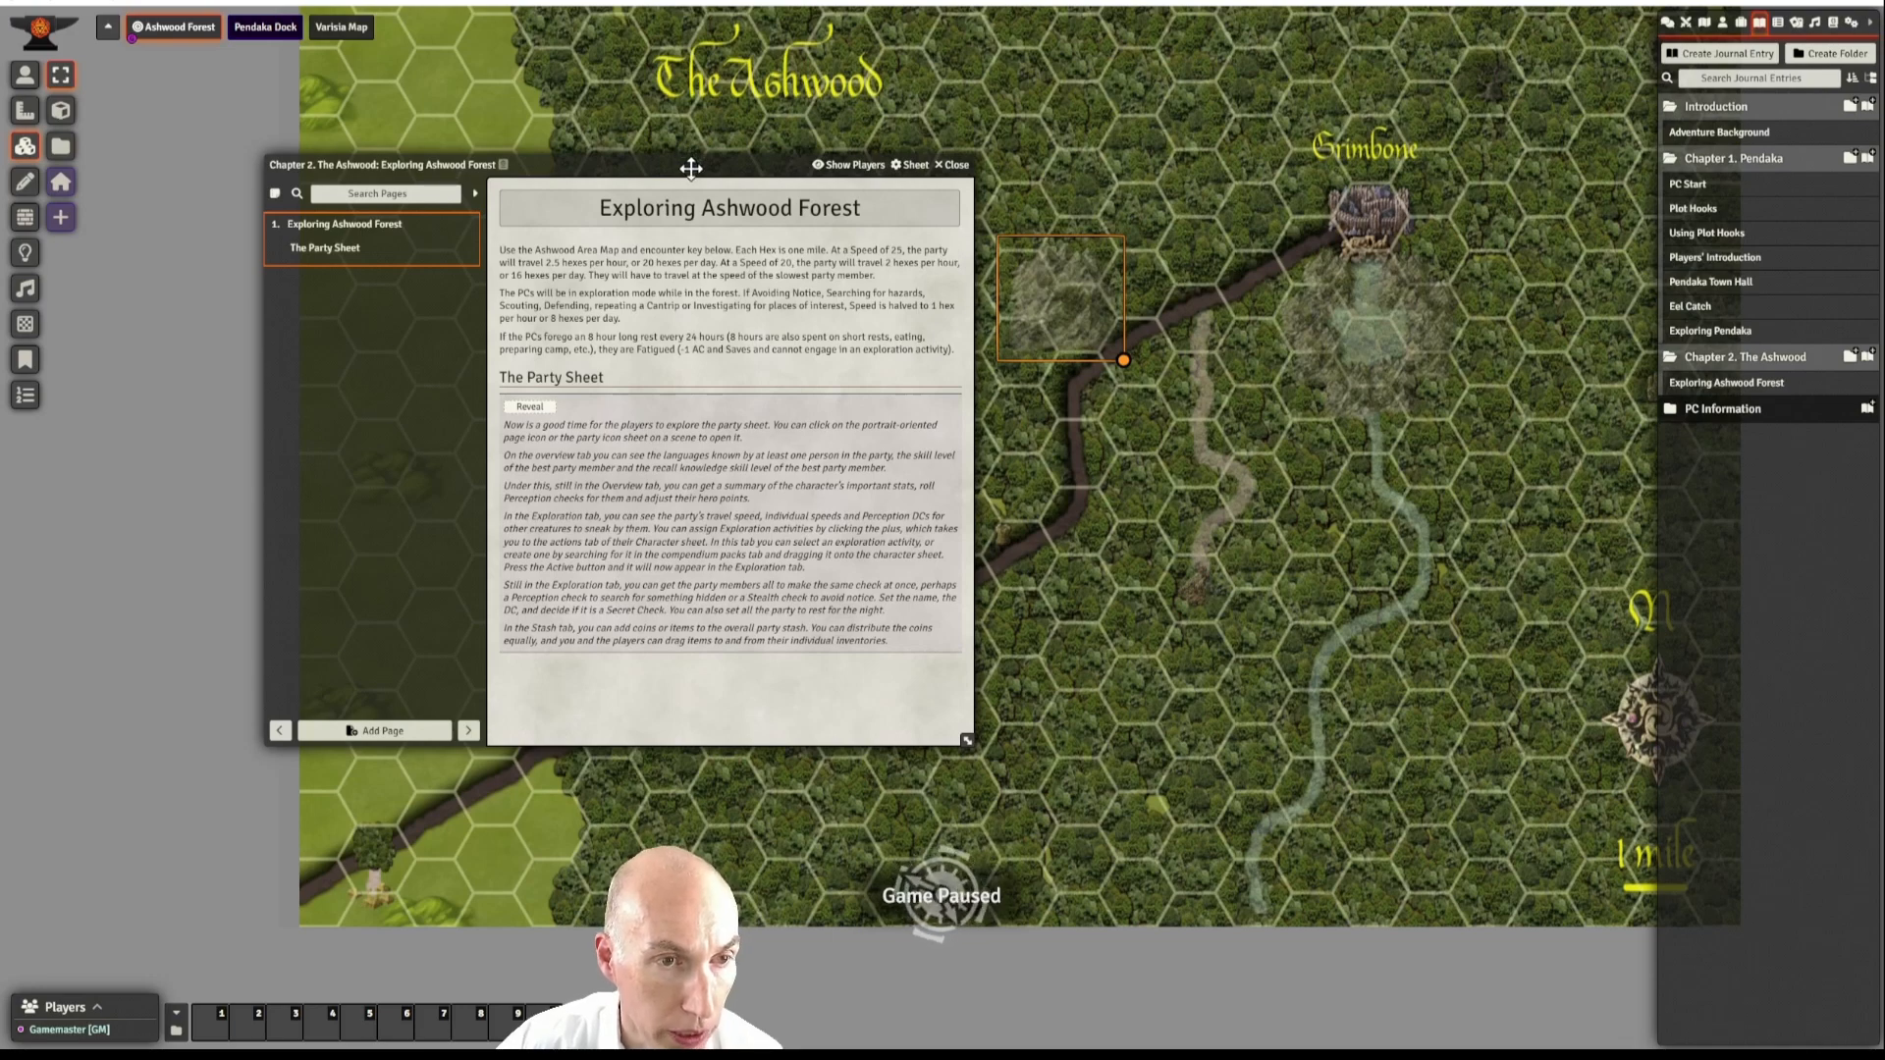
pyautogui.moveTo(690, 168); pyautogui.dragTo(587, 228)
pyautogui.click(1722, 22)
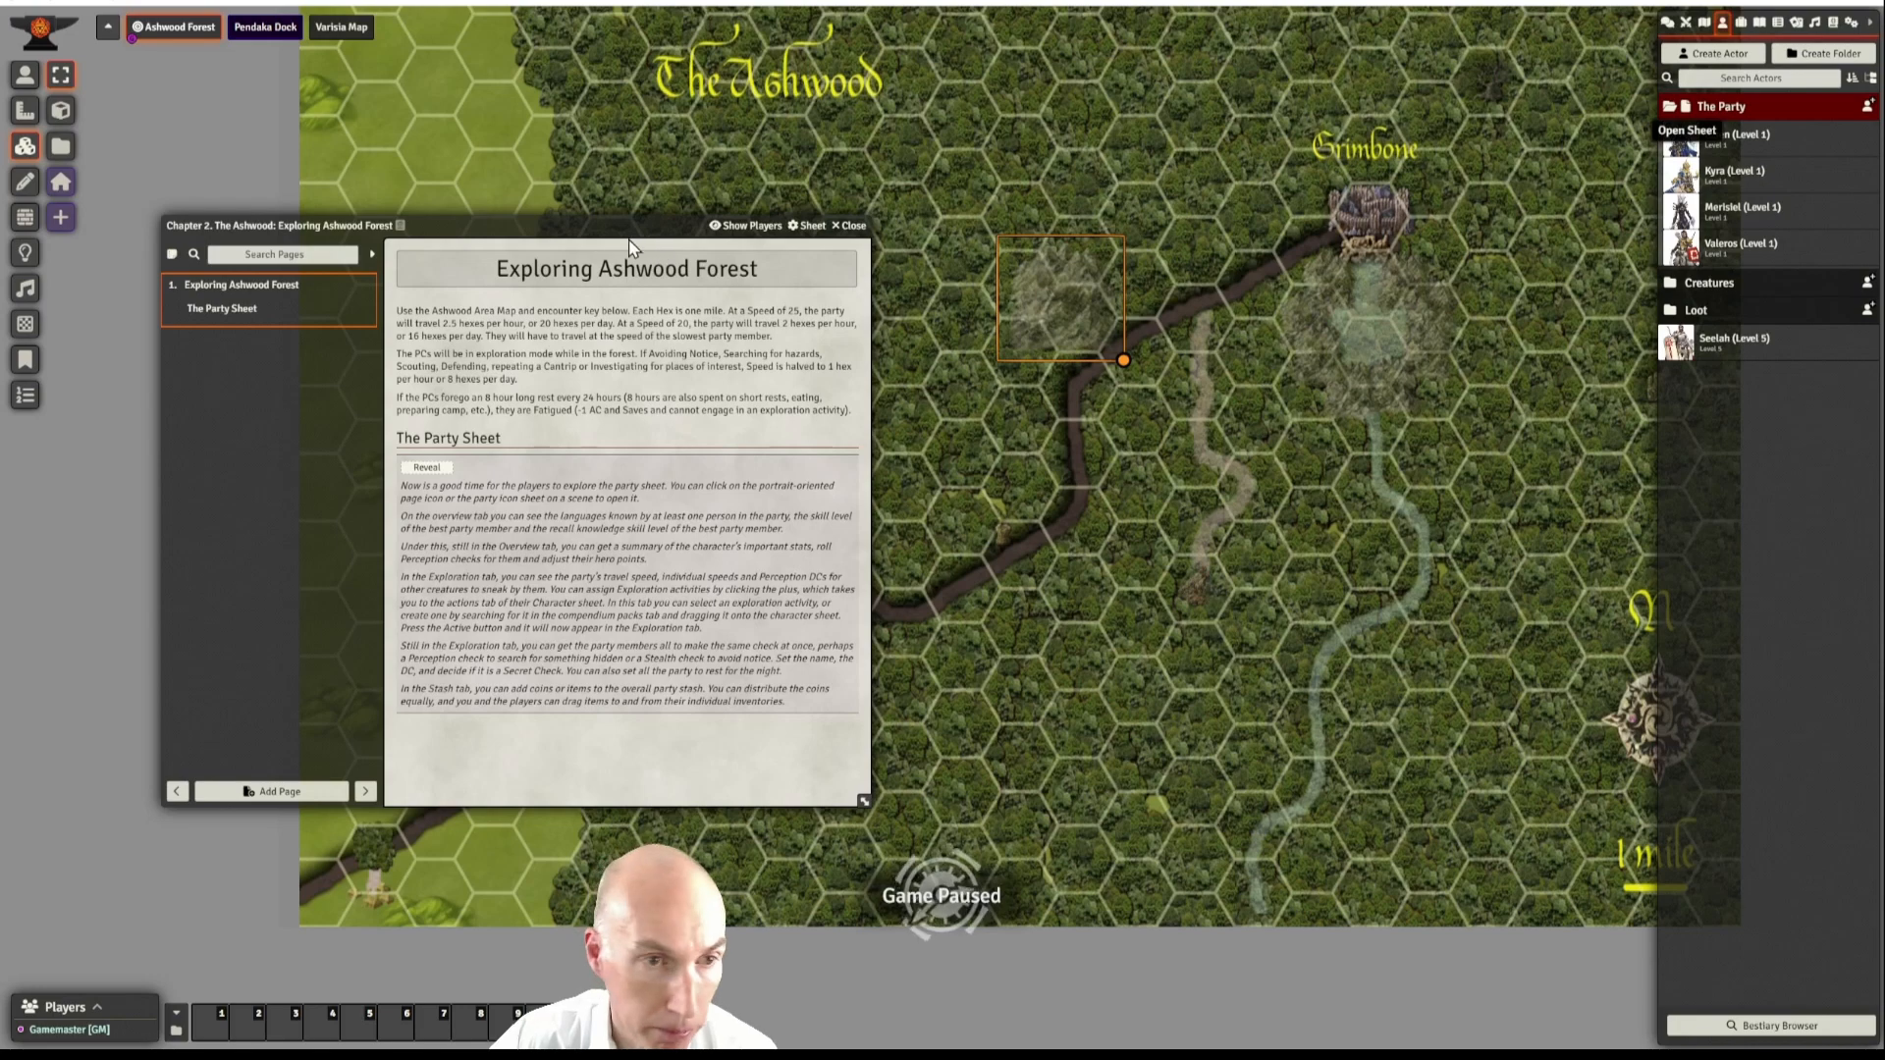
pyautogui.moveTo(628, 226); pyautogui.dragTo(1497, 470)
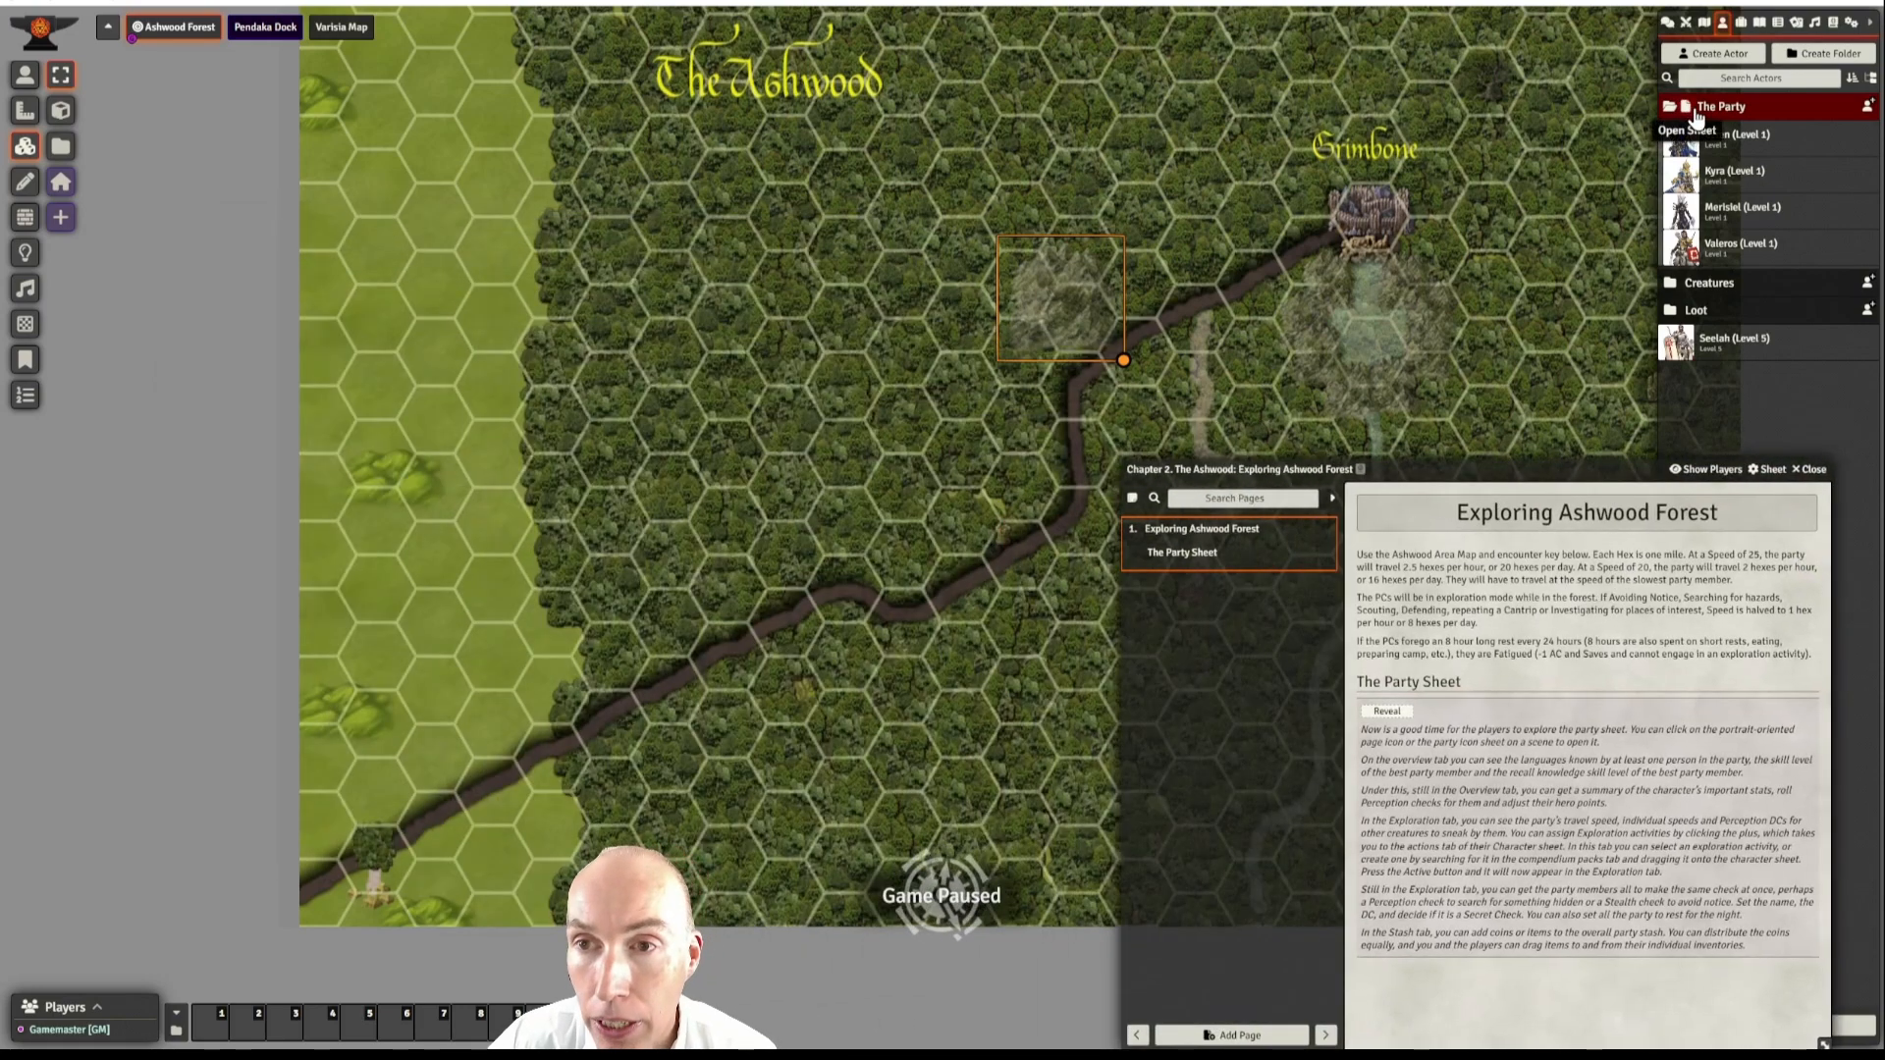
# - Place The Party's token at the road's southwestern end and move it northeast along the road across the grassland
pyautogui.moveTo(1689, 114); pyautogui.dragTo(322, 887)
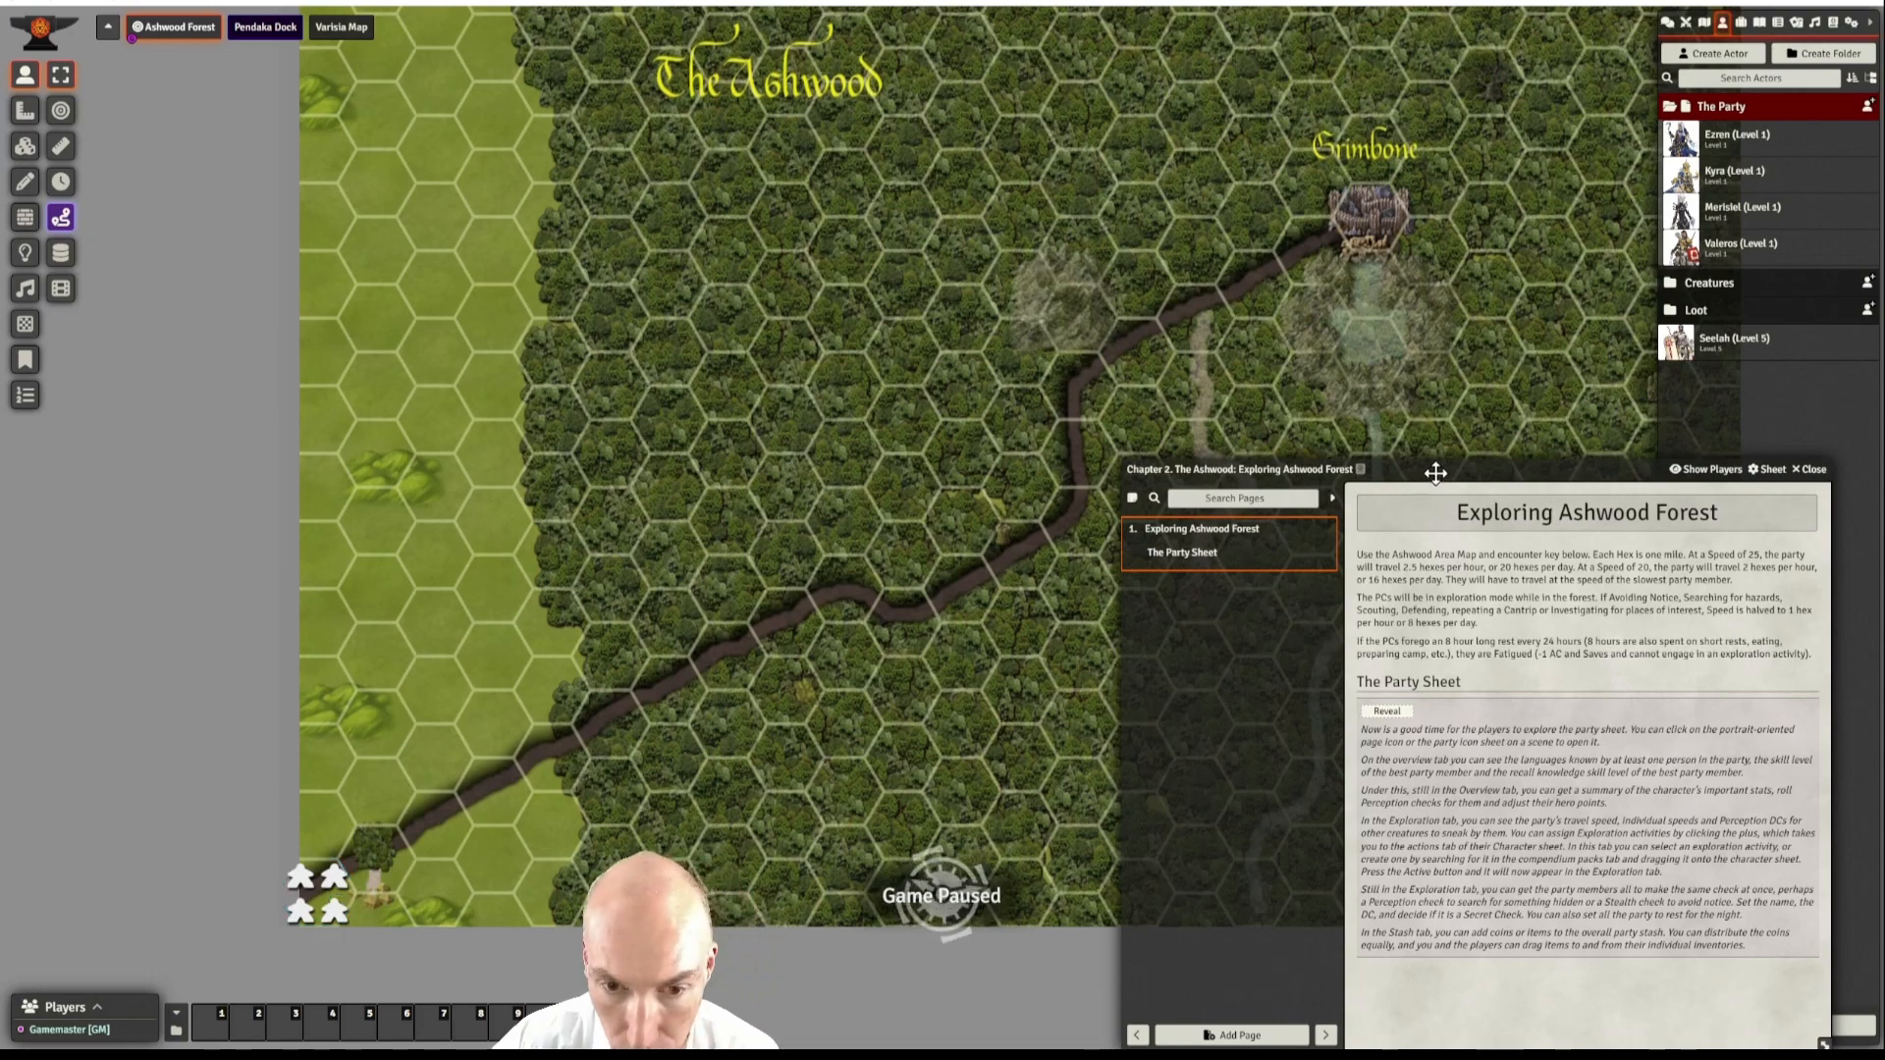
pyautogui.moveTo(1434, 474); pyautogui.dragTo(1362, 457)
pyautogui.moveTo(331, 890); pyautogui.dragTo(449, 822)
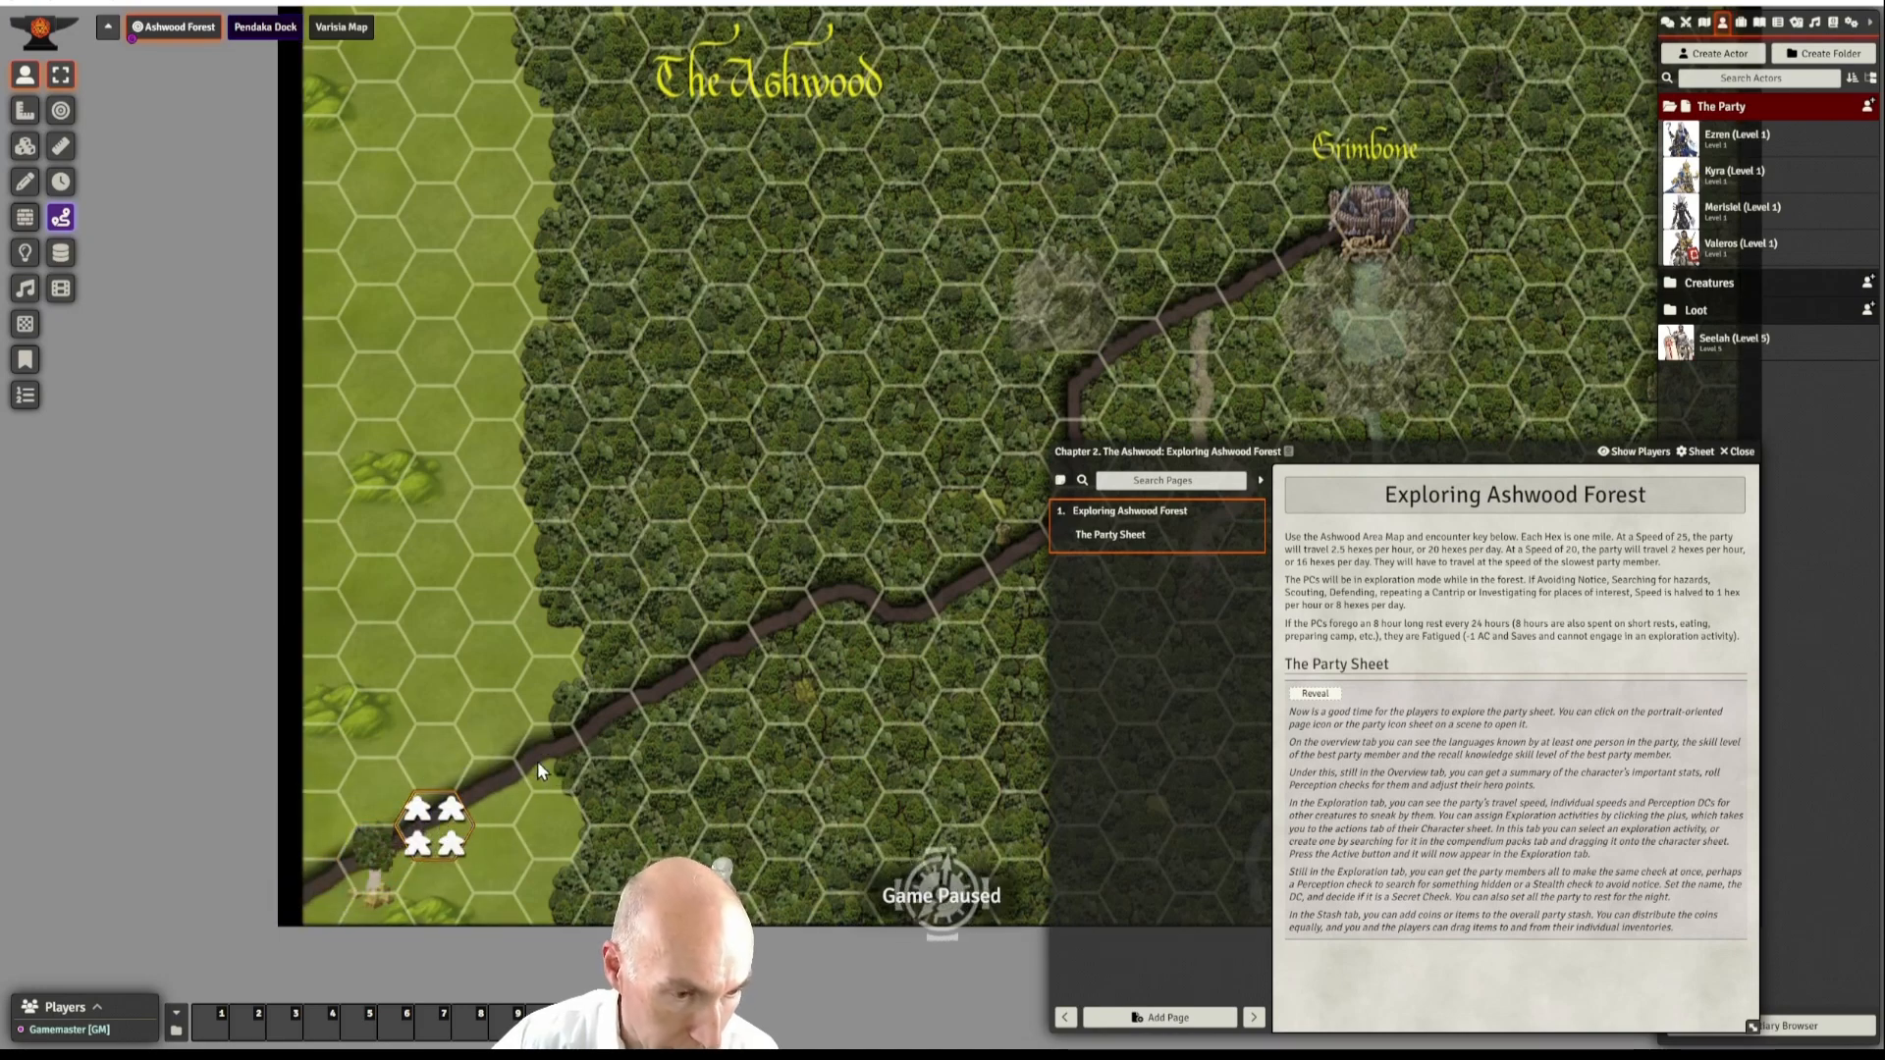
# - Deposit the individual party members' tokens around the party token, and check Valeros's character sheet
pyautogui.rightClick(453, 815)
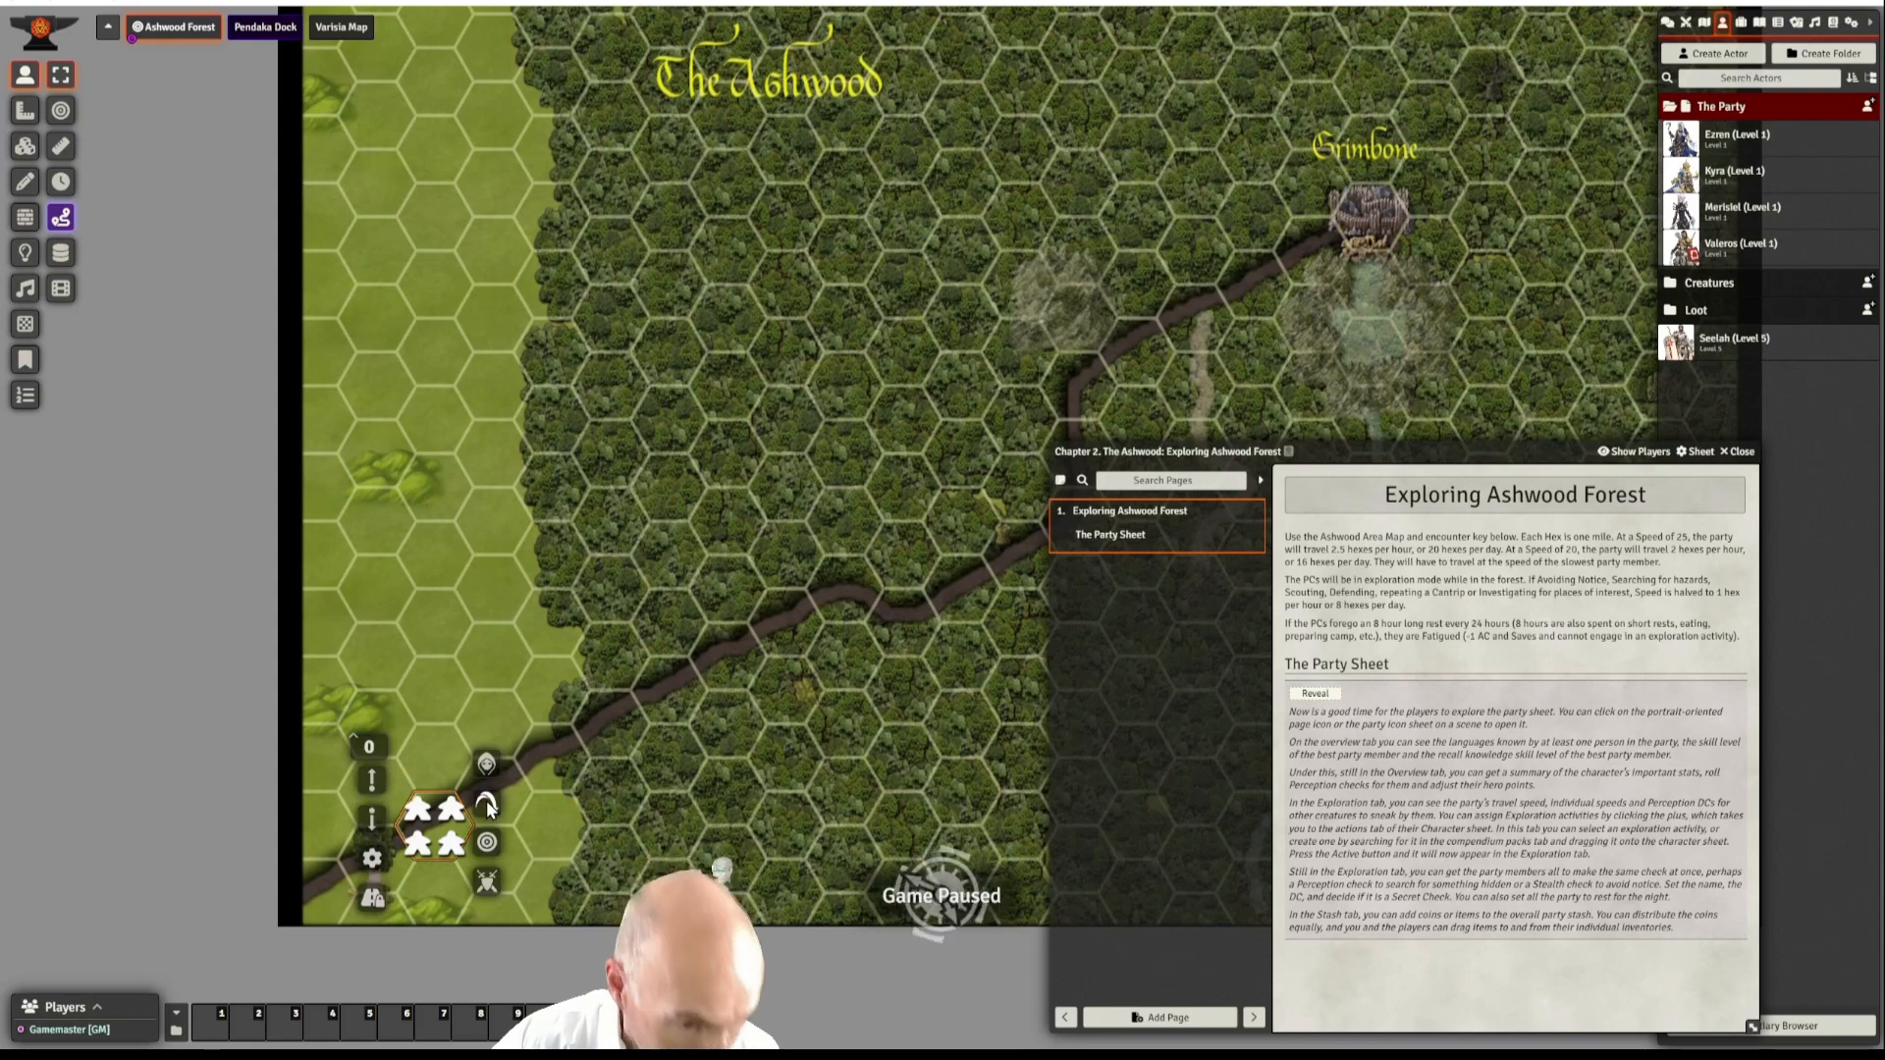
pyautogui.click(486, 799)
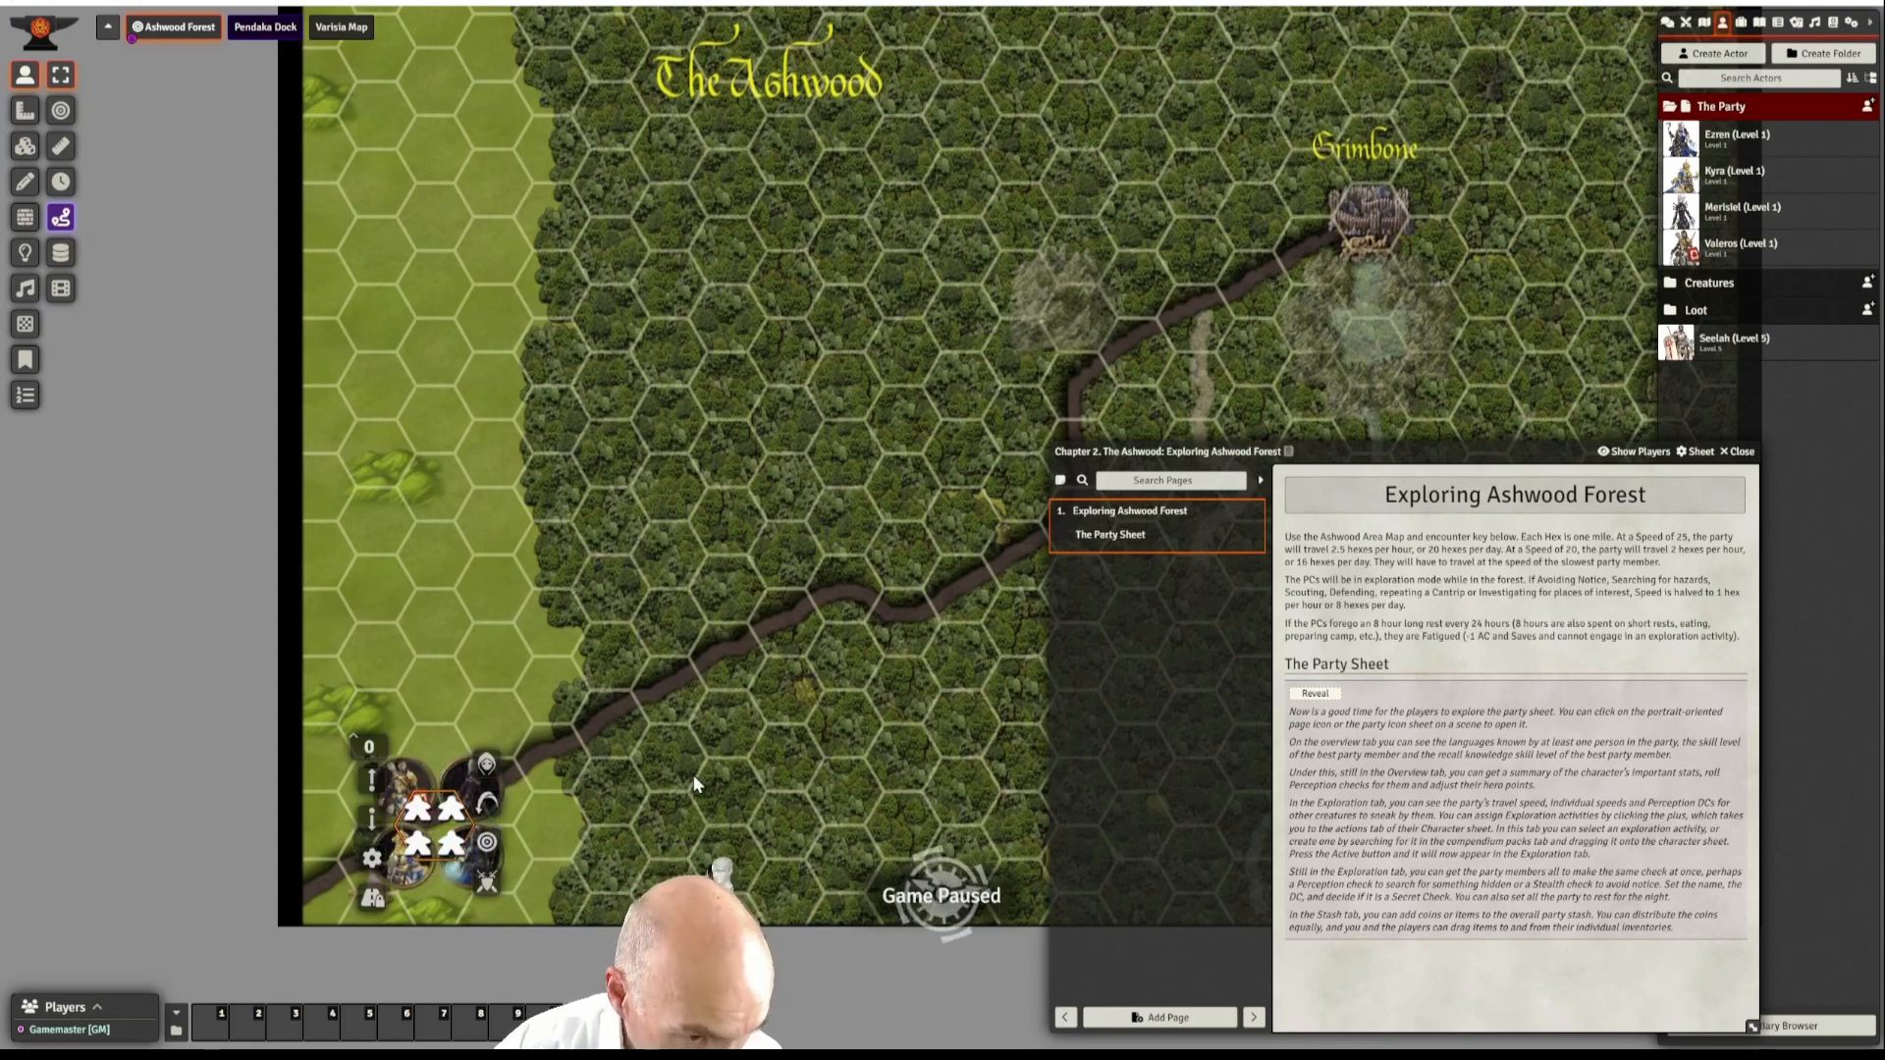
pyautogui.click(403, 781)
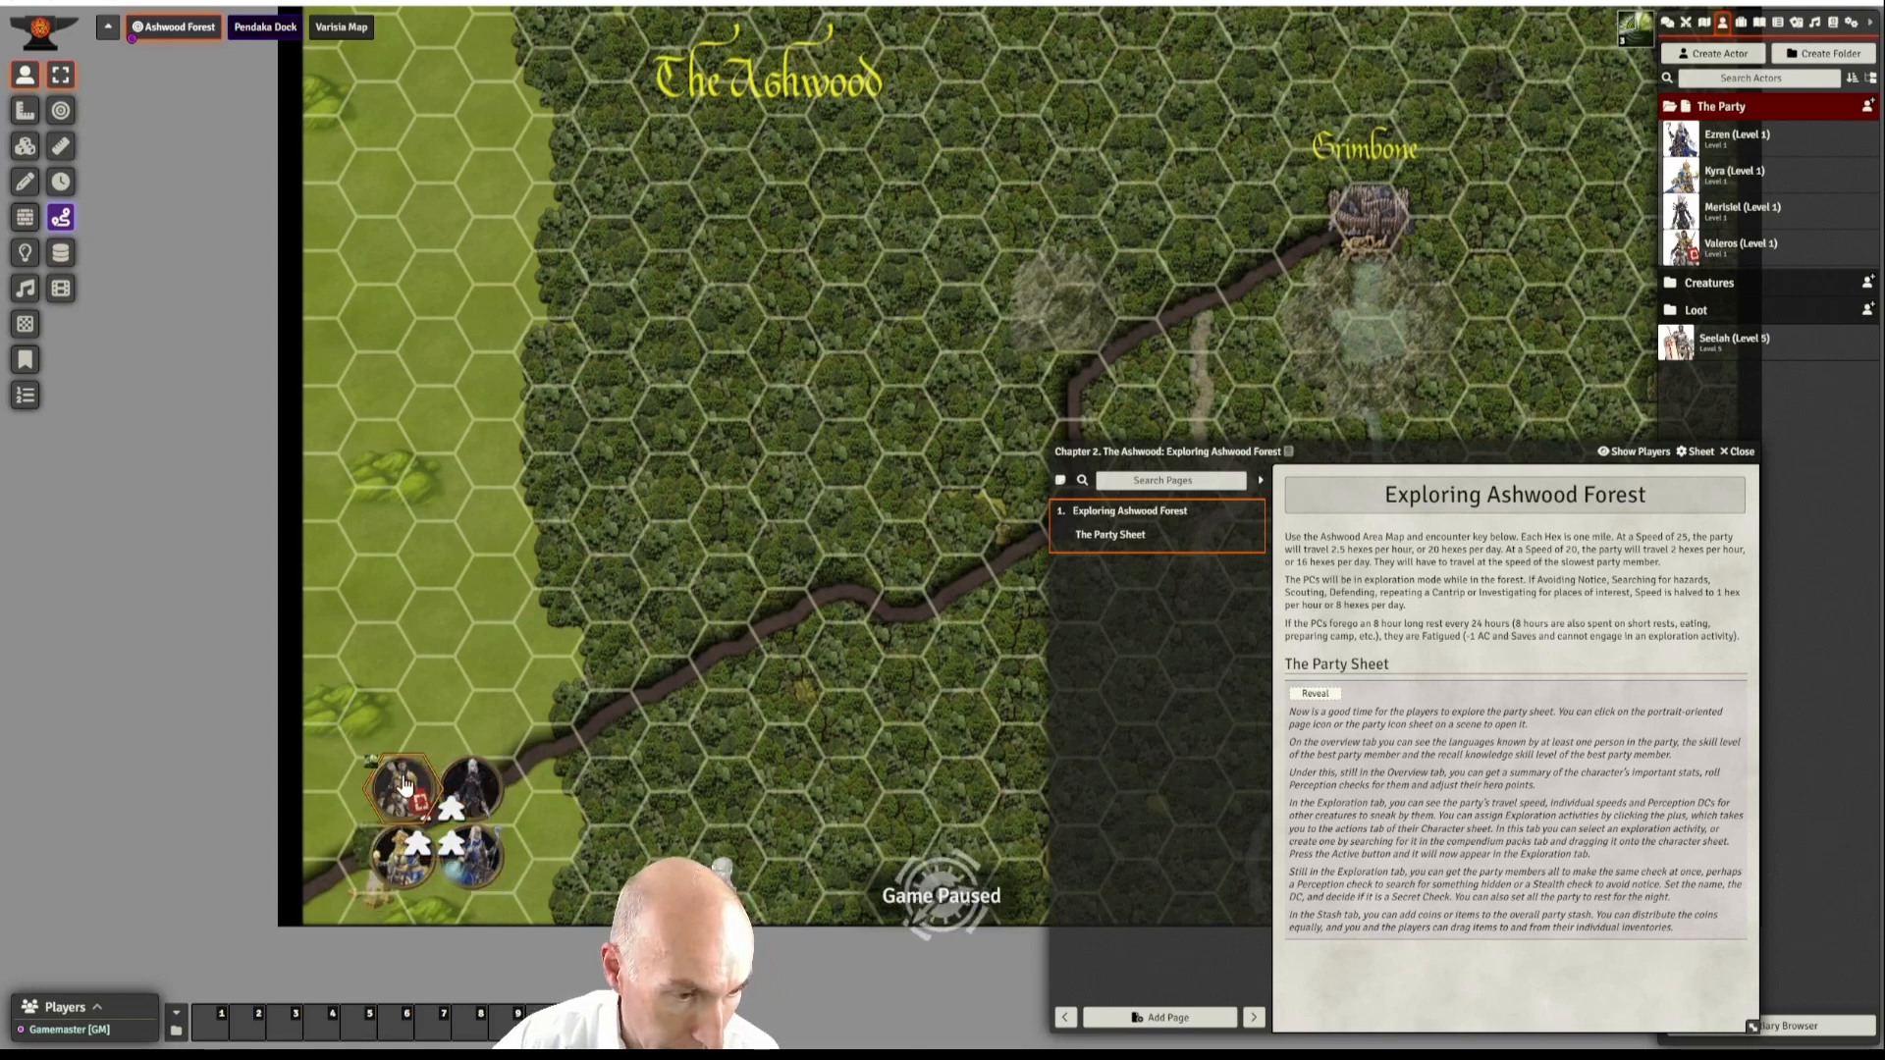
pyautogui.doubleClick(403, 781)
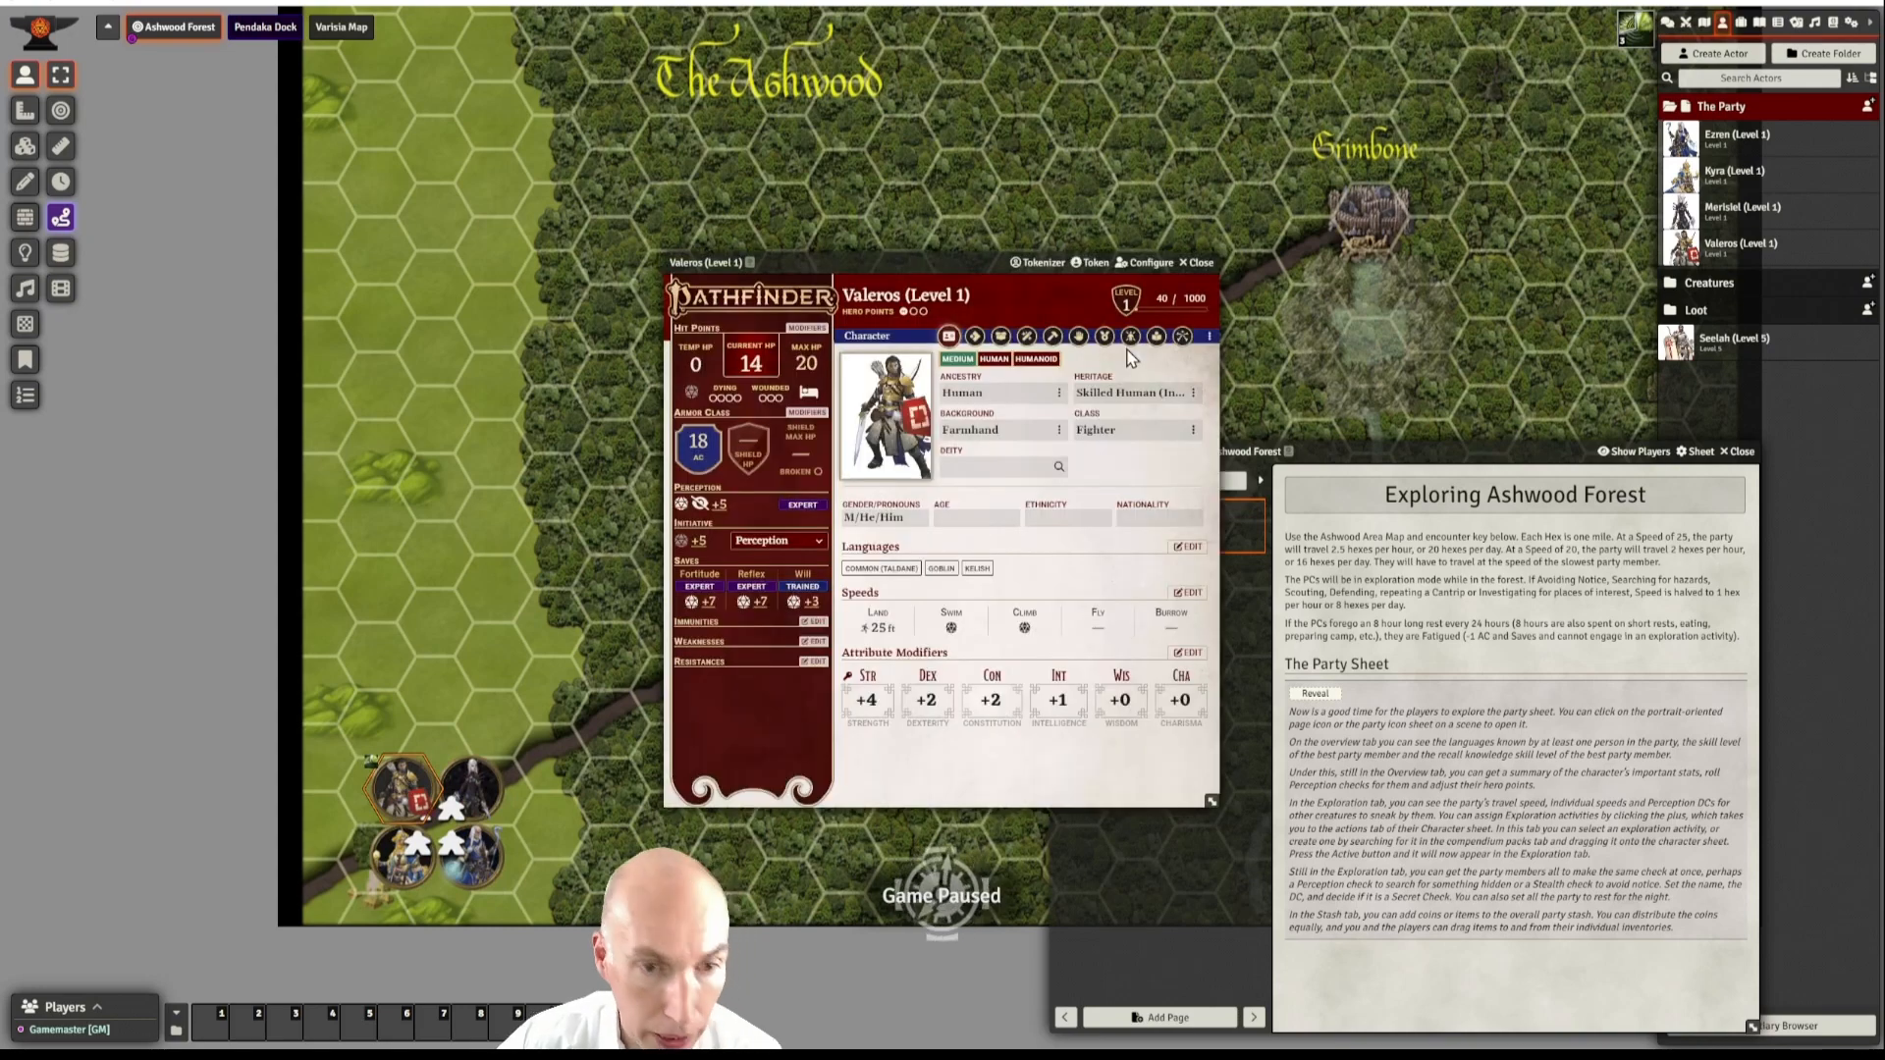
pyautogui.click(1199, 265)
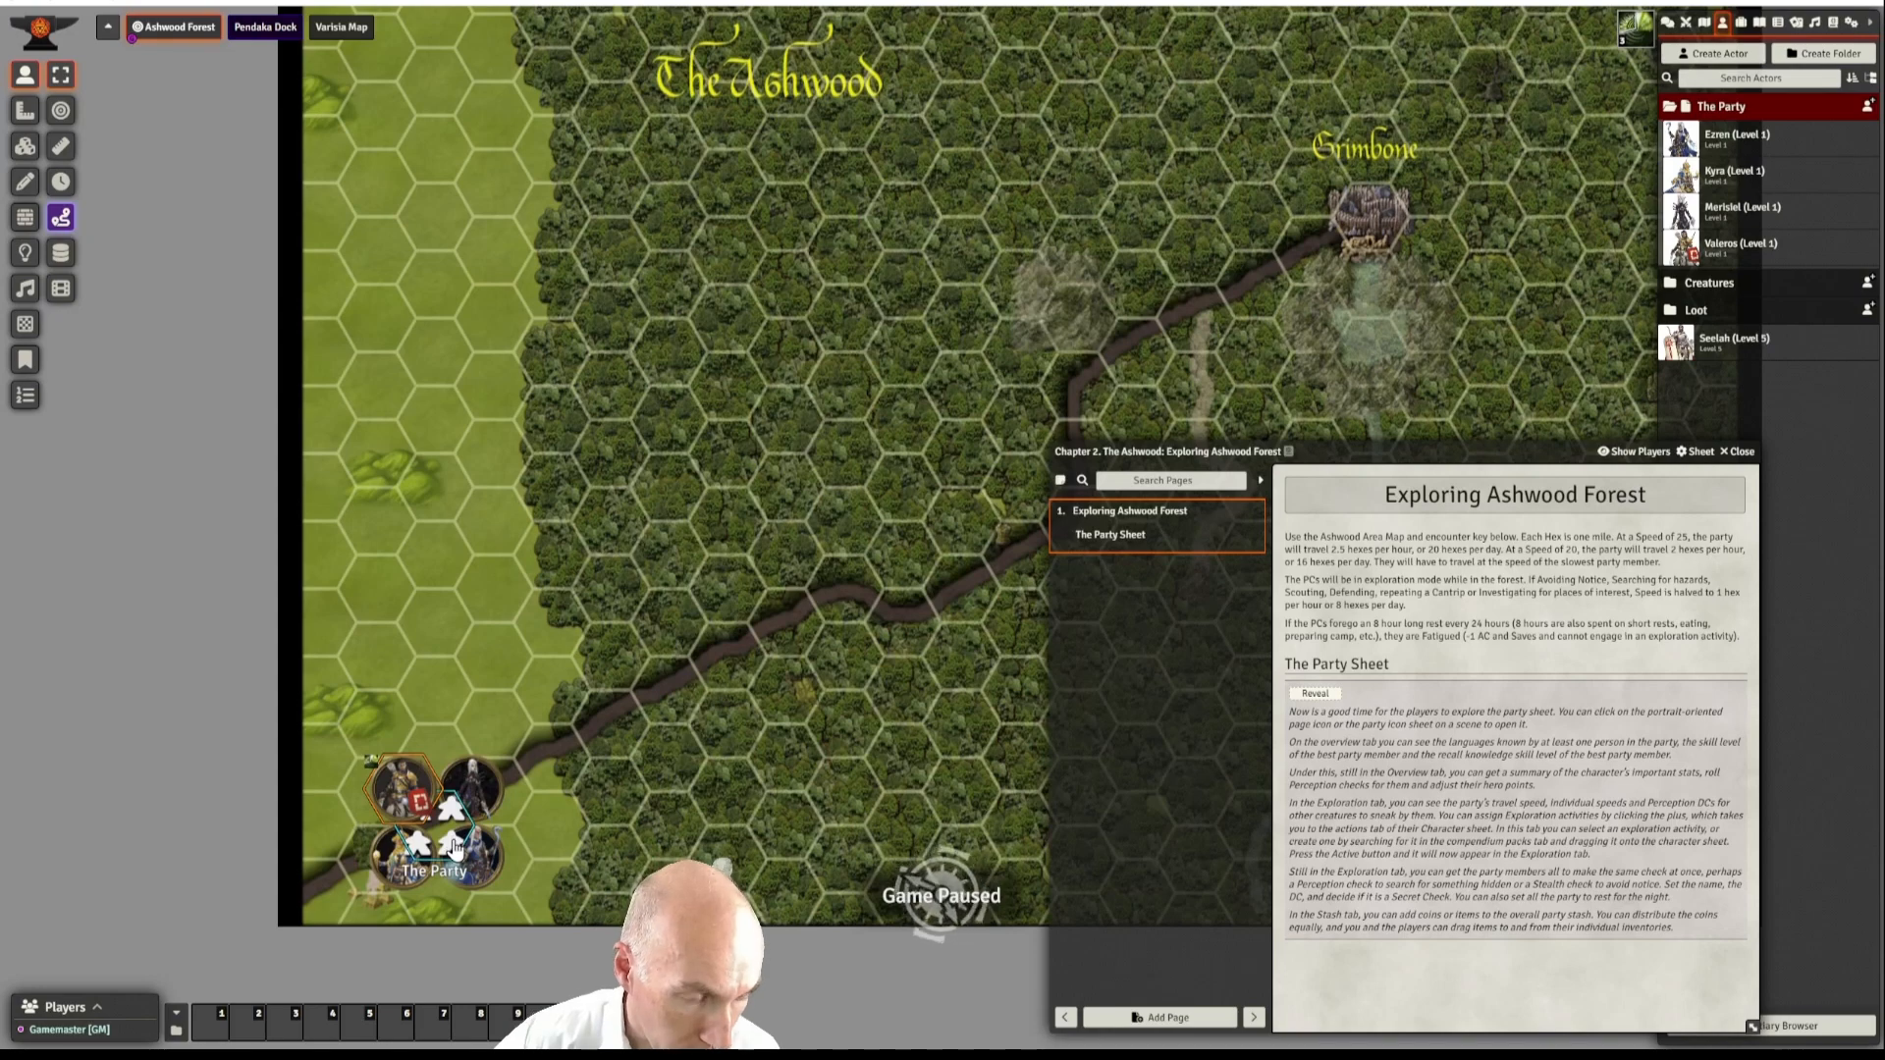
# - Move the party token along the road into the forest, and bring it back to the forest edge beside the members' tokens
pyautogui.moveTo(452, 846); pyautogui.dragTo(630, 743)
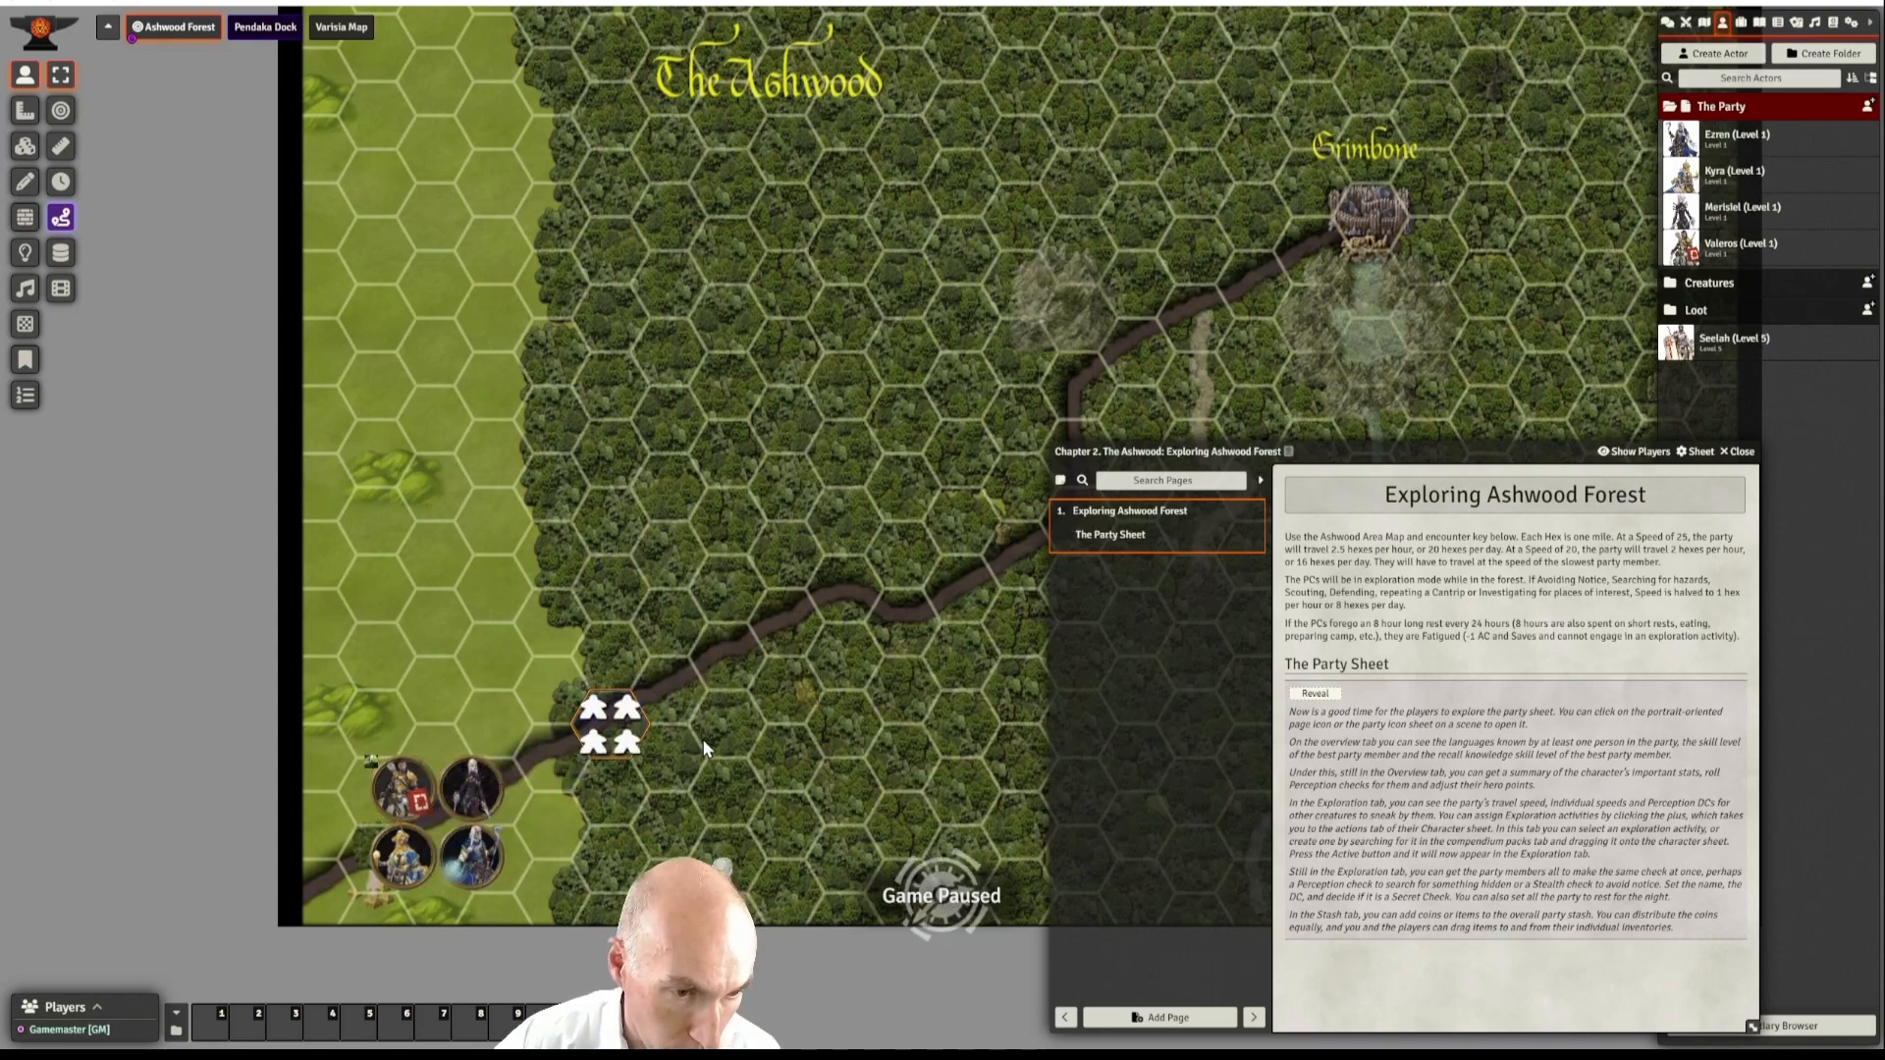
pyautogui.moveTo(741, 676); pyautogui.dragTo(793, 638)
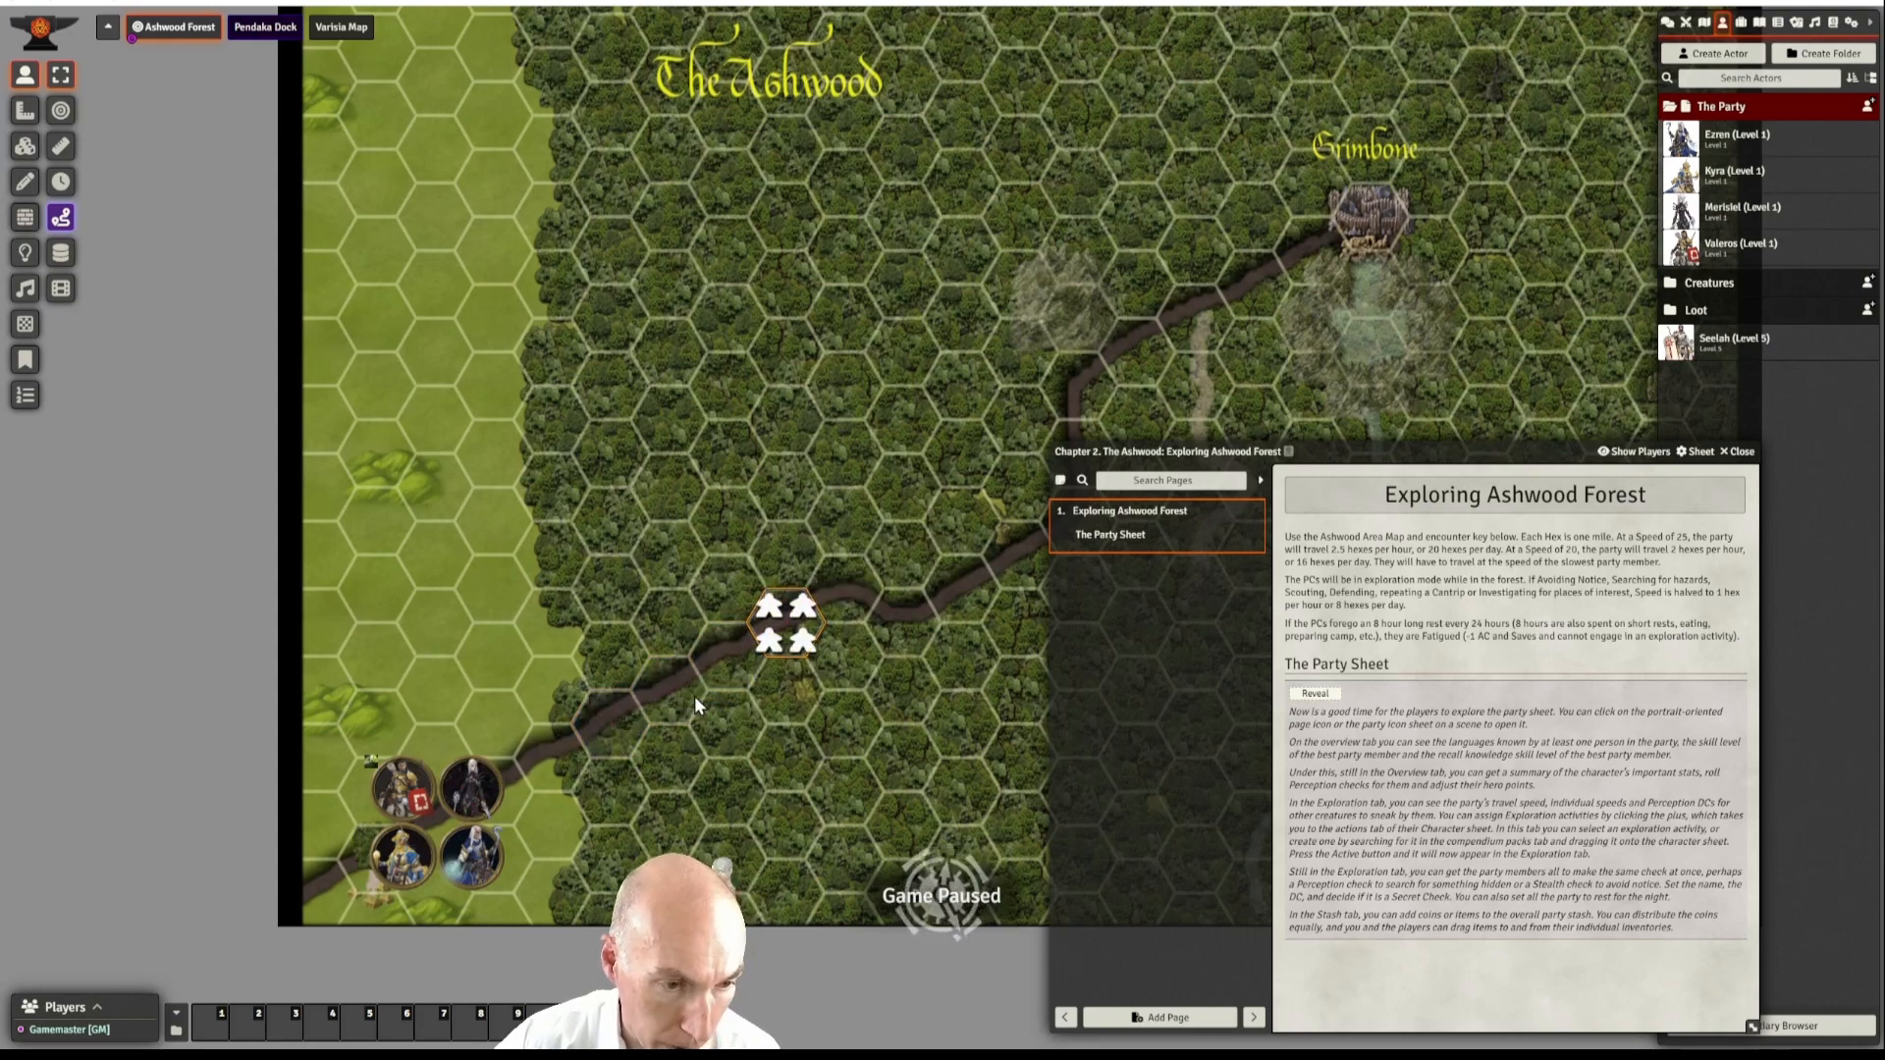
pyautogui.moveTo(791, 633); pyautogui.dragTo(474, 795)
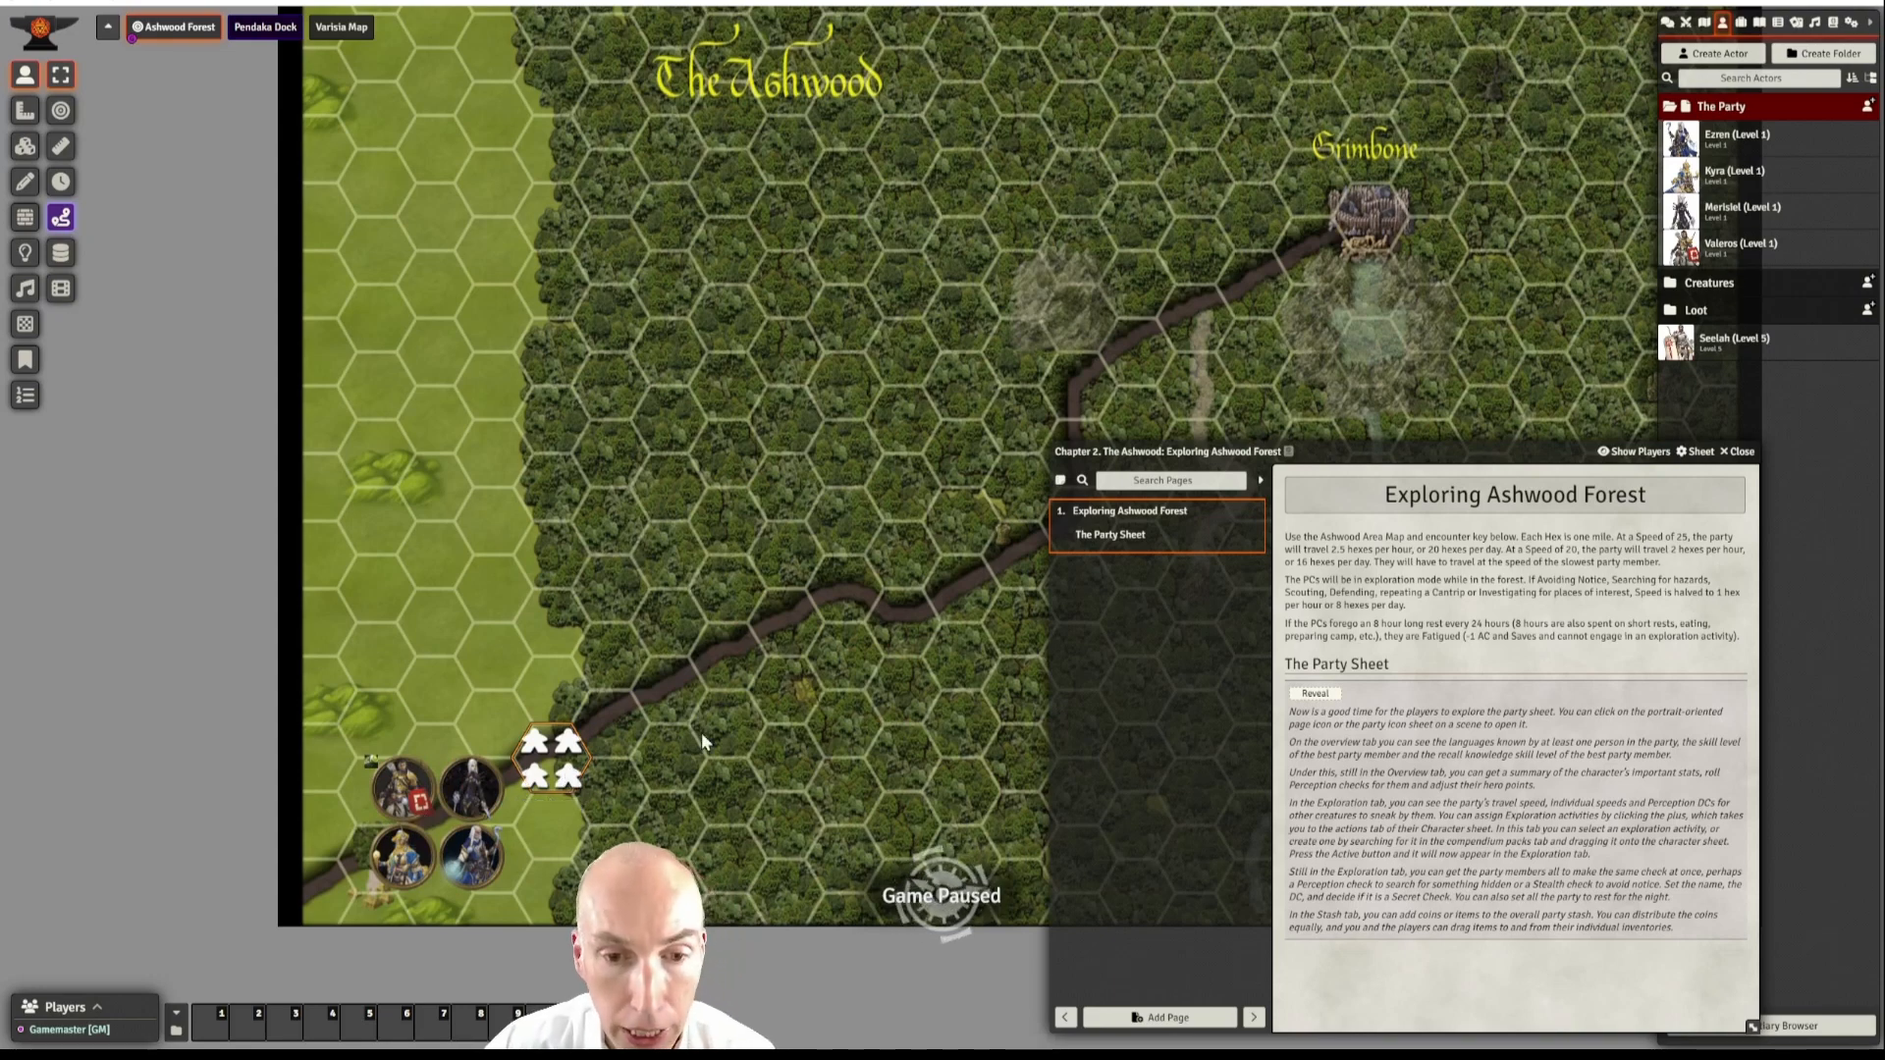
# - Open The Party's sheet beside the journal and examine its Exploration section and the party languages in its Overview
pyautogui.moveTo(1388, 449); pyautogui.dragTo(1365, 395)
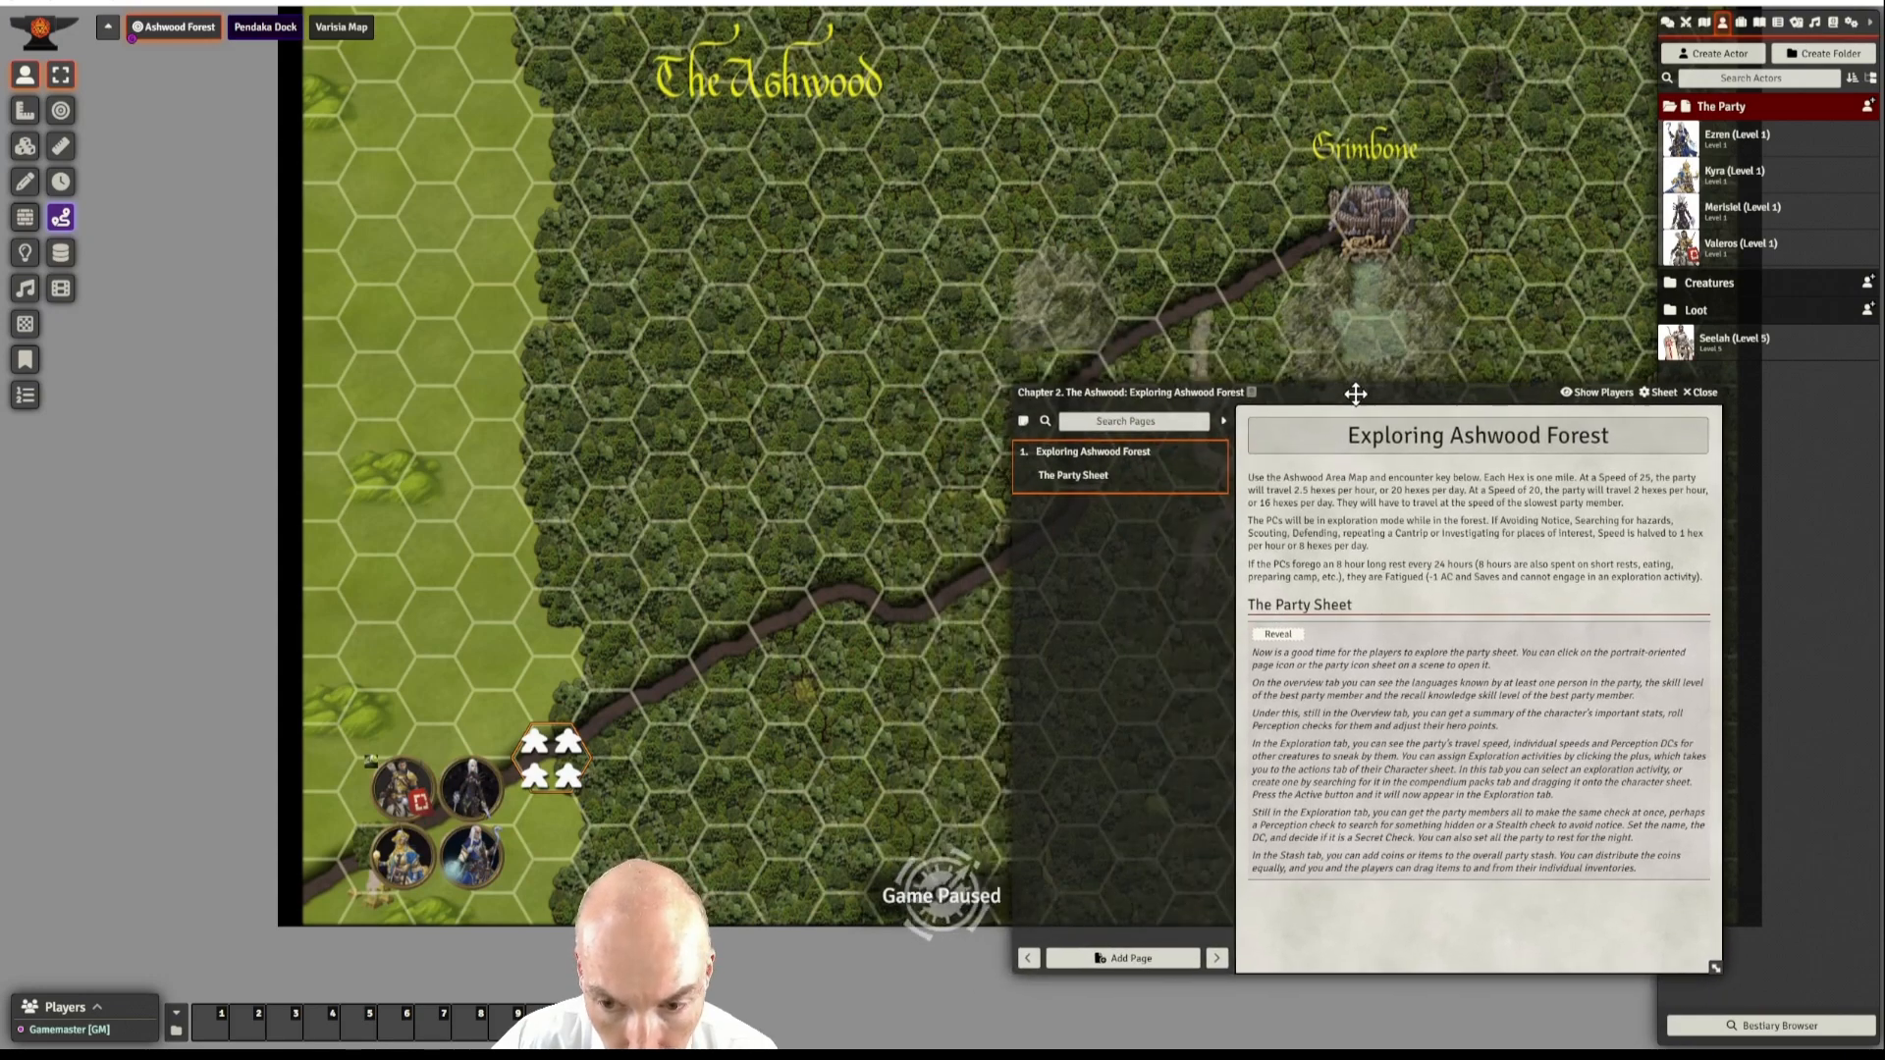
pyautogui.rightClick(569, 778)
pyautogui.doubleClick(567, 779)
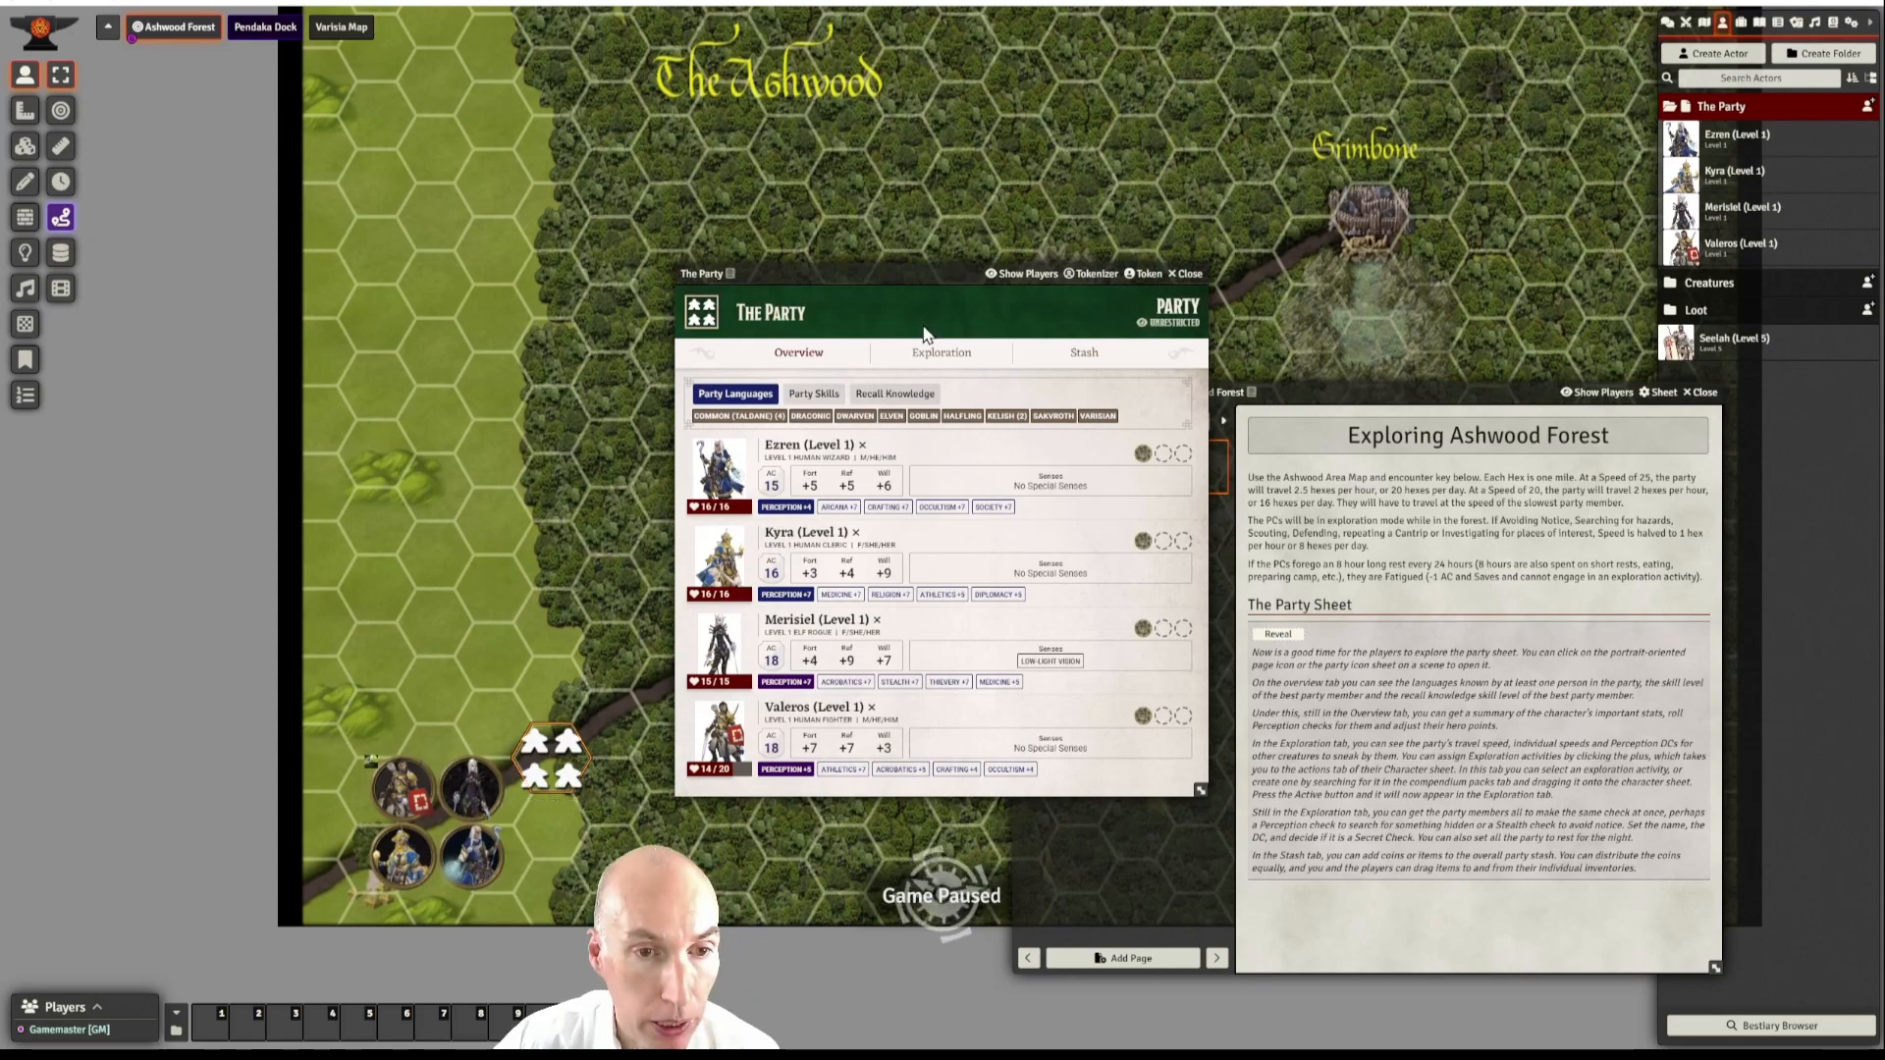
pyautogui.moveTo(943, 273); pyautogui.dragTo(706, 122)
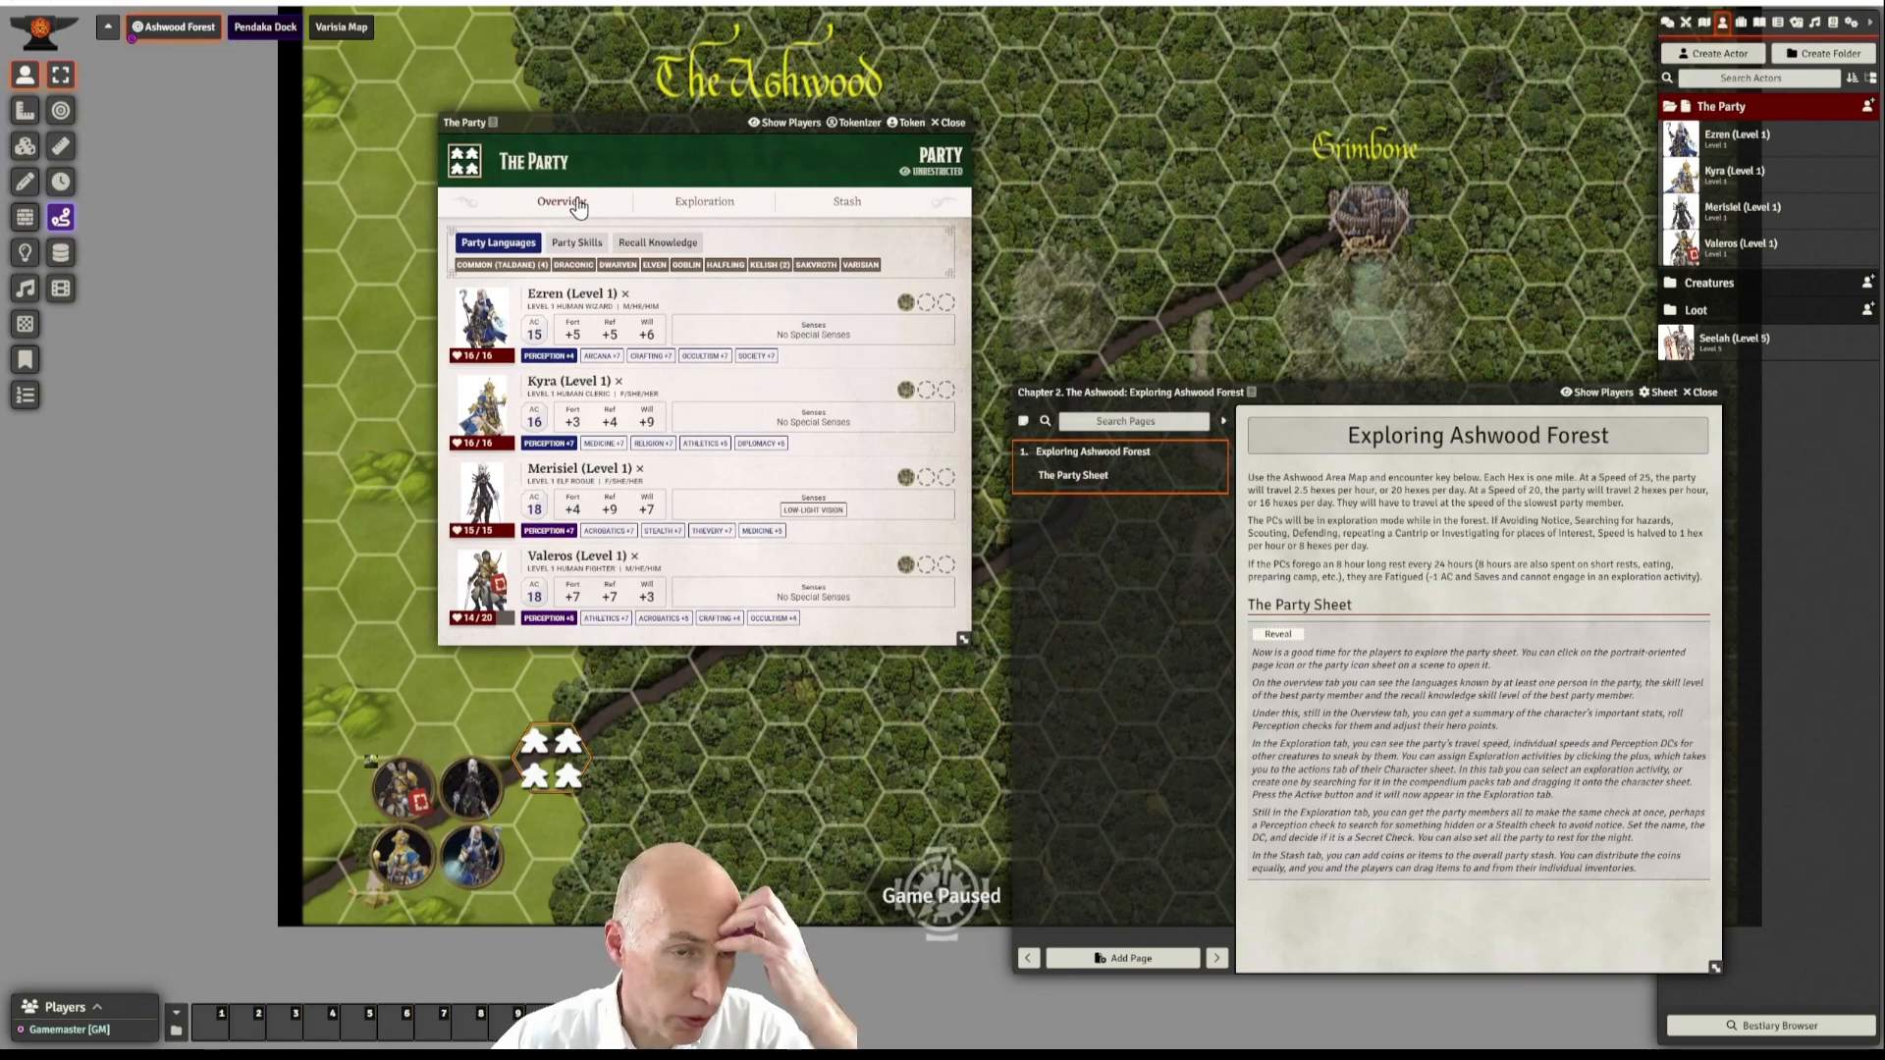
pyautogui.click(699, 206)
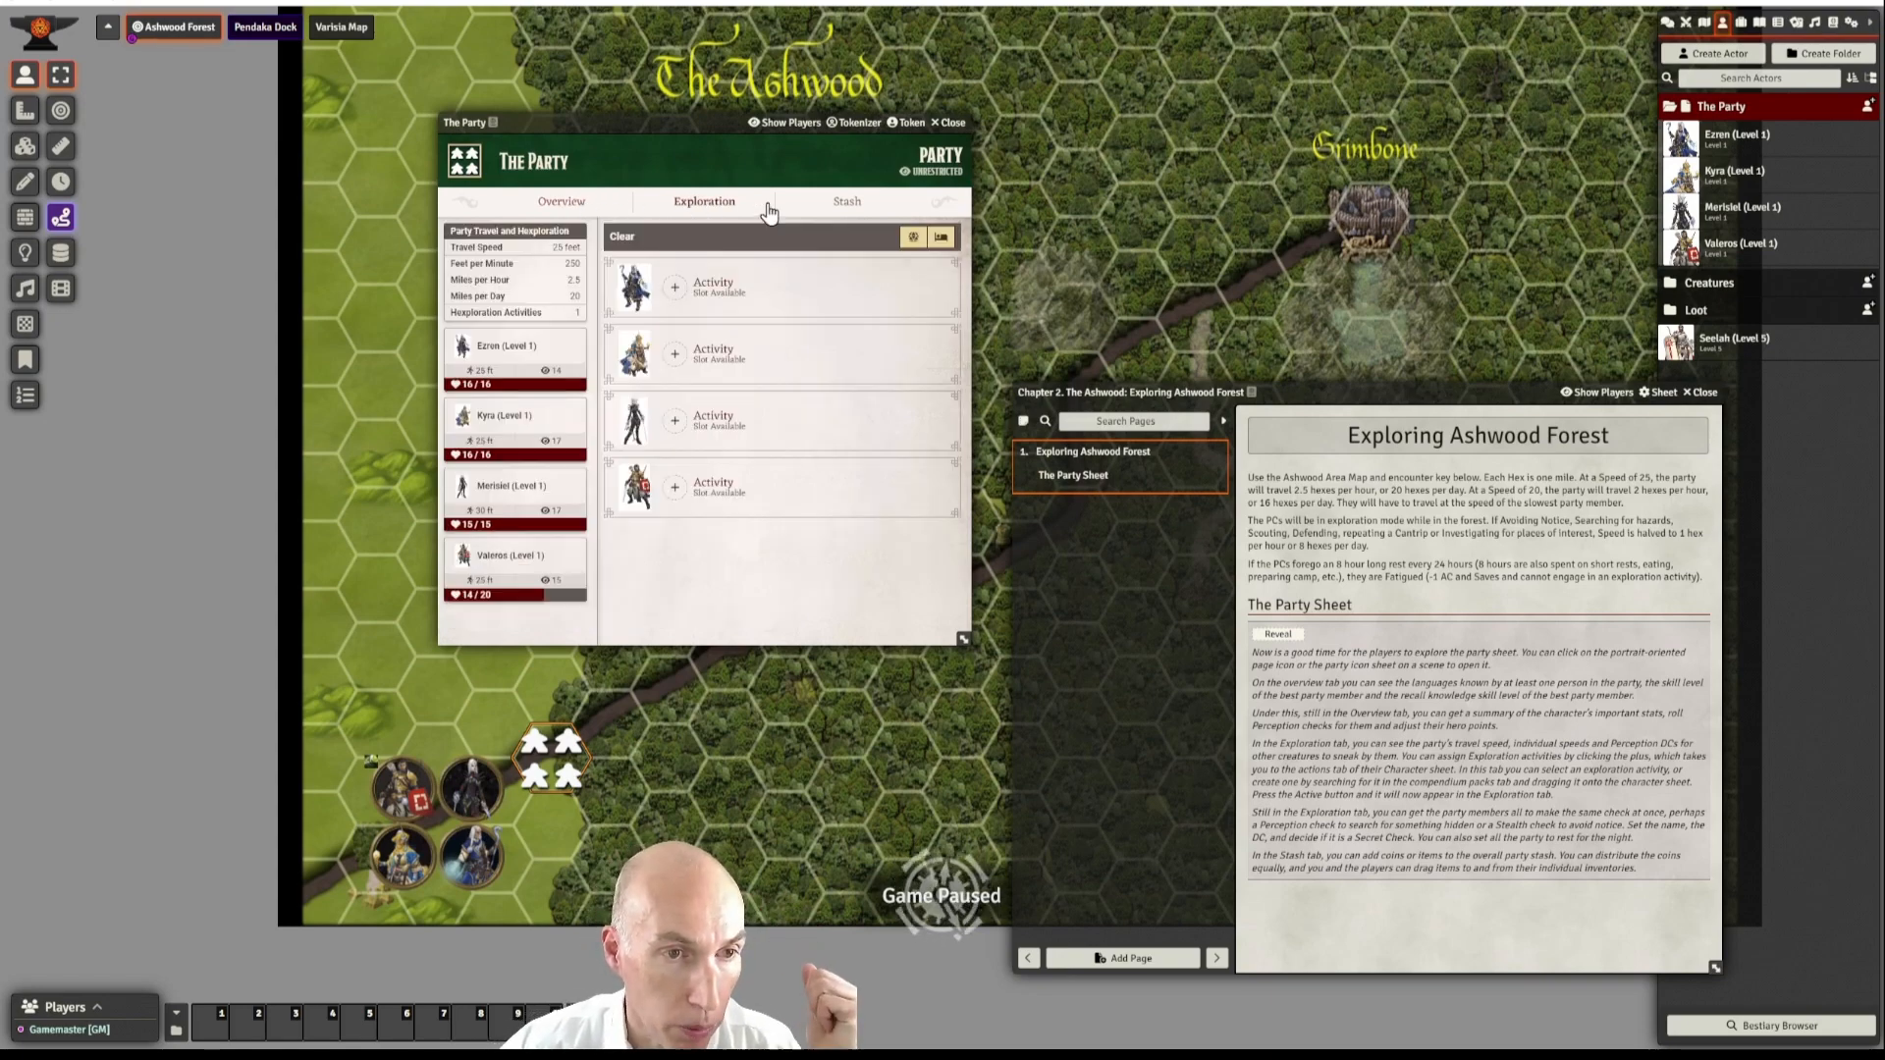
pyautogui.click(573, 205)
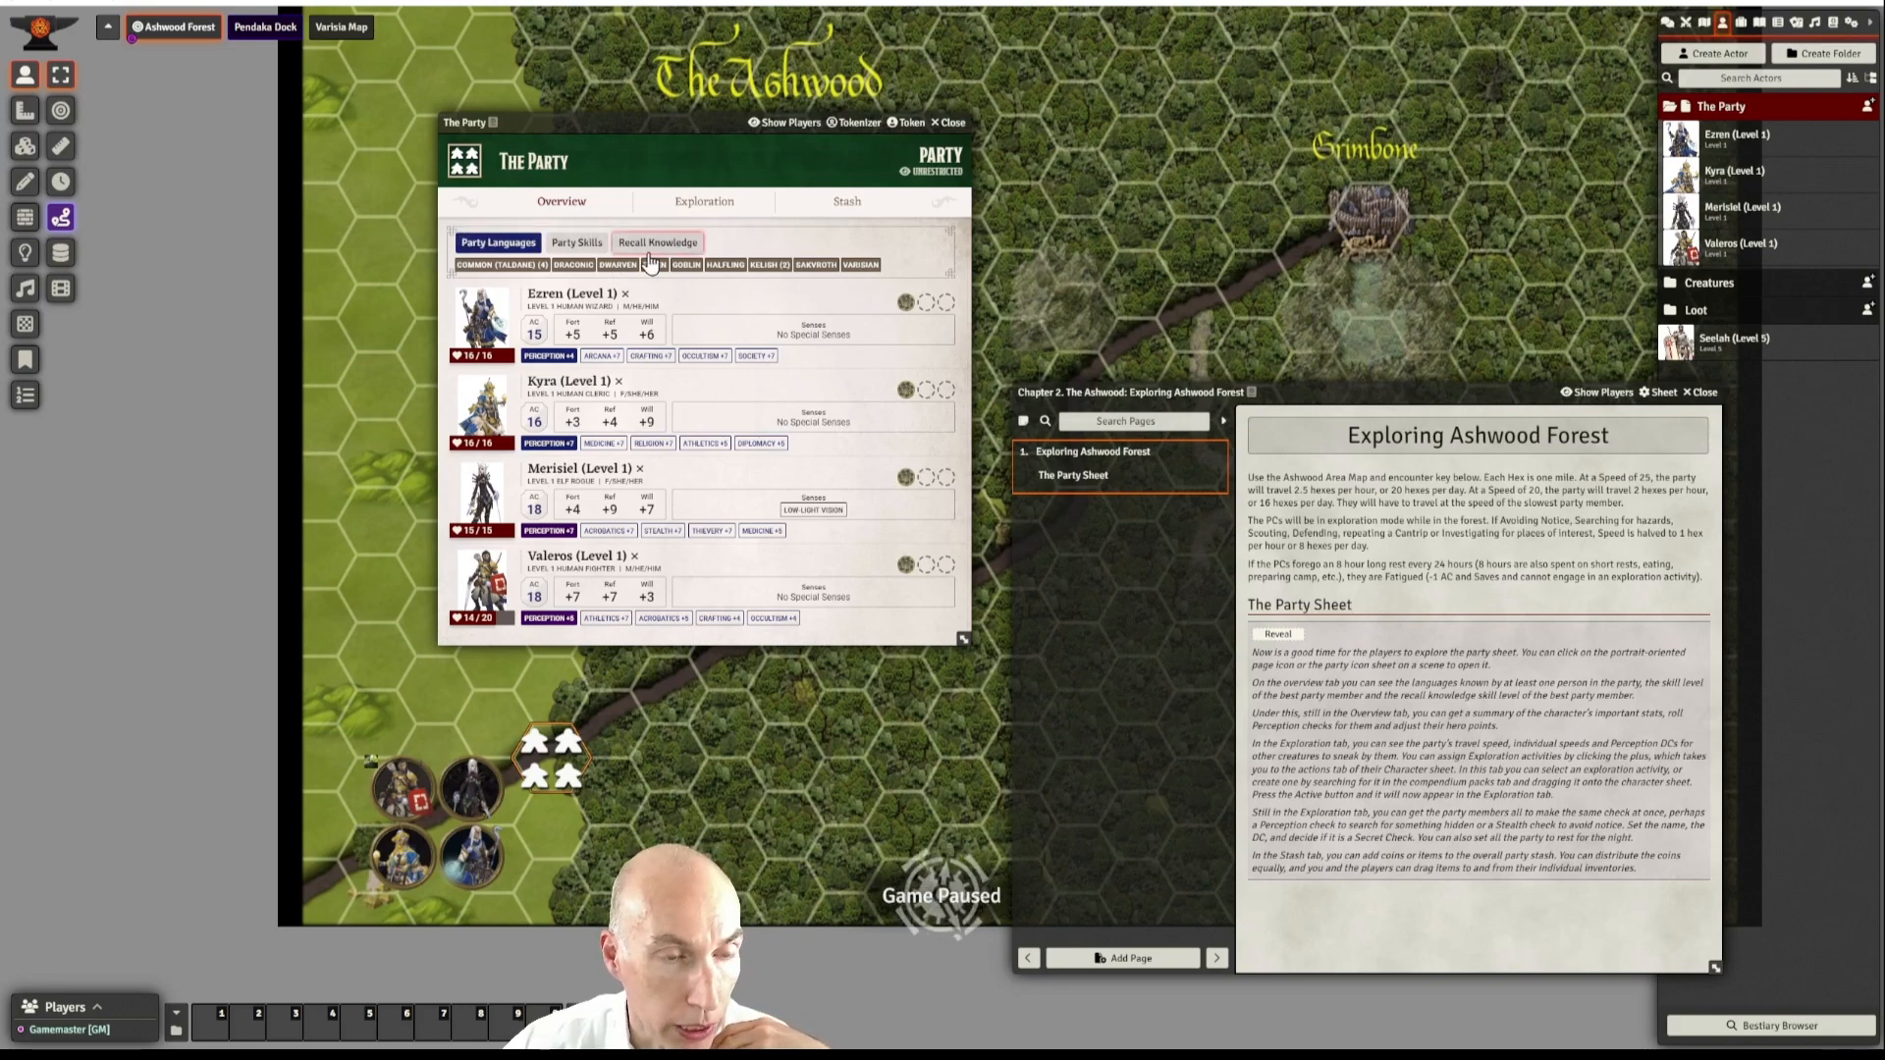
pyautogui.moveTo(833, 277)
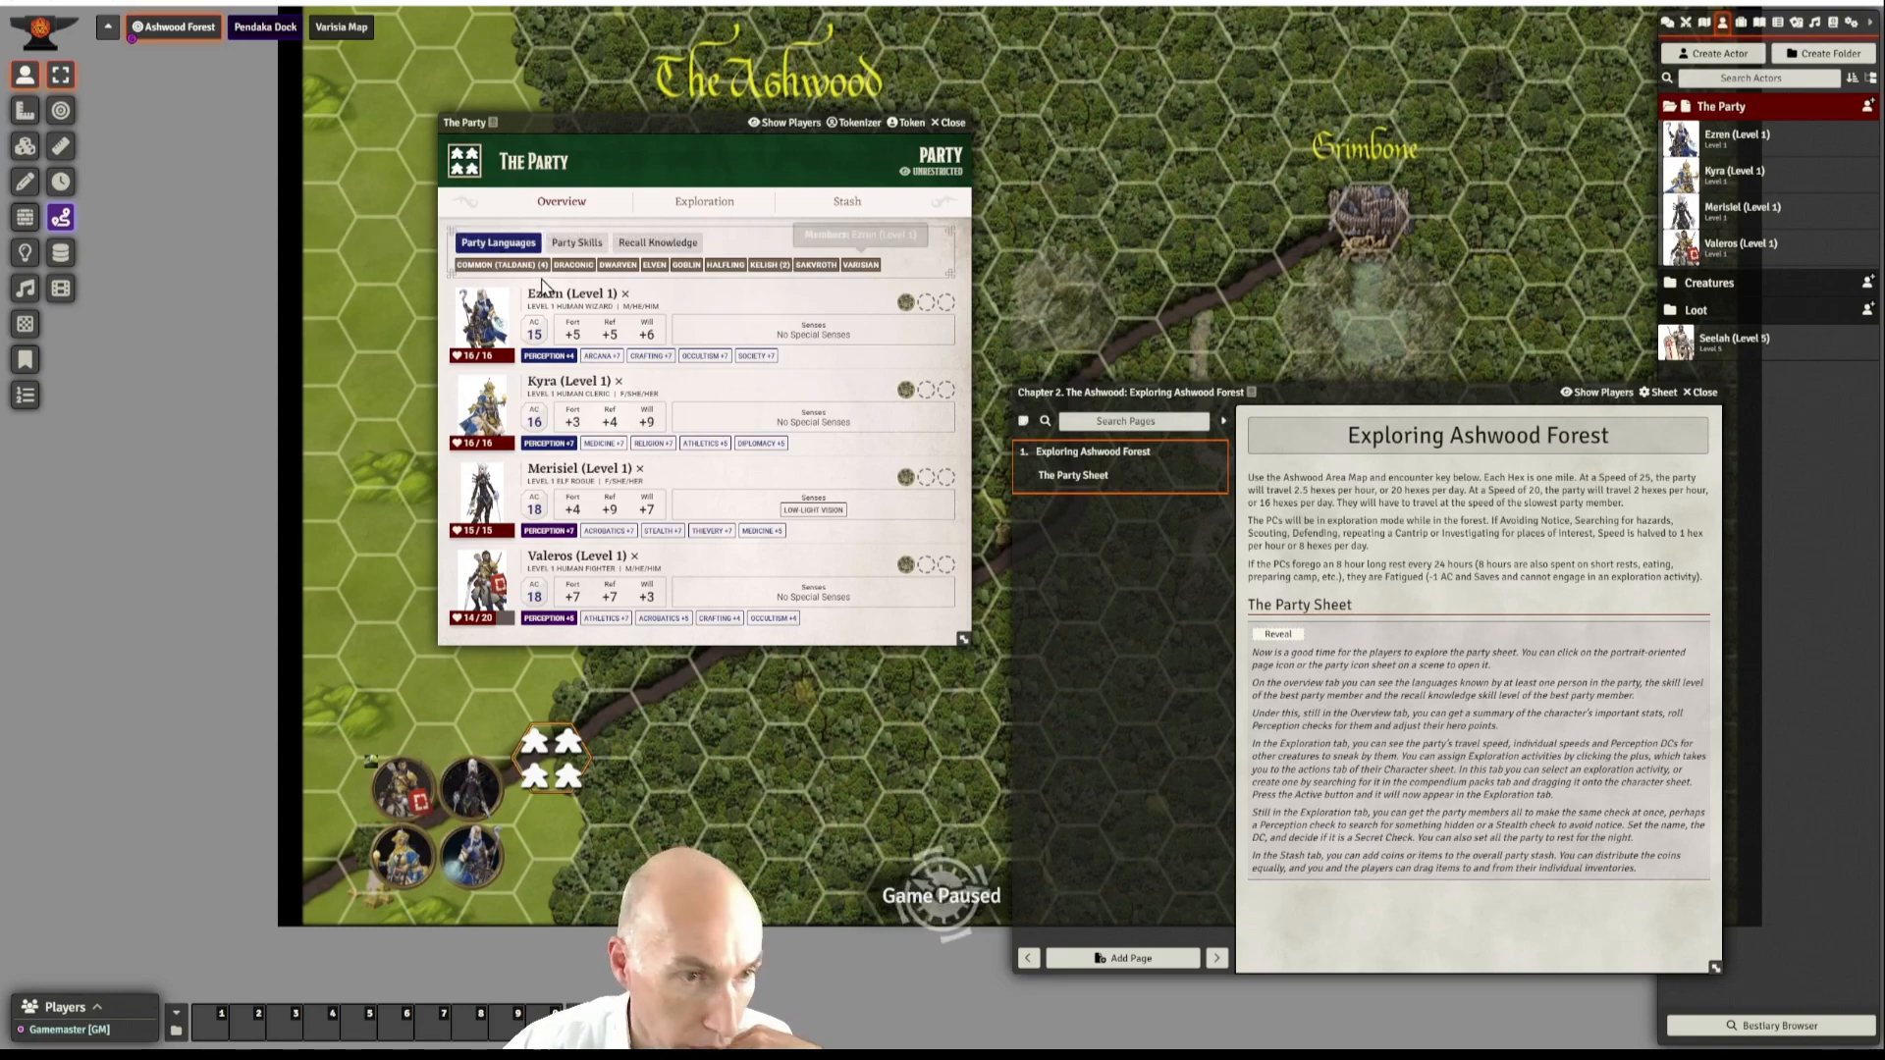
# - Examine the party languages, the members' summary stats, the party skills and the Recall Knowledge skills in The Party's Overview
pyautogui.moveTo(549, 277)
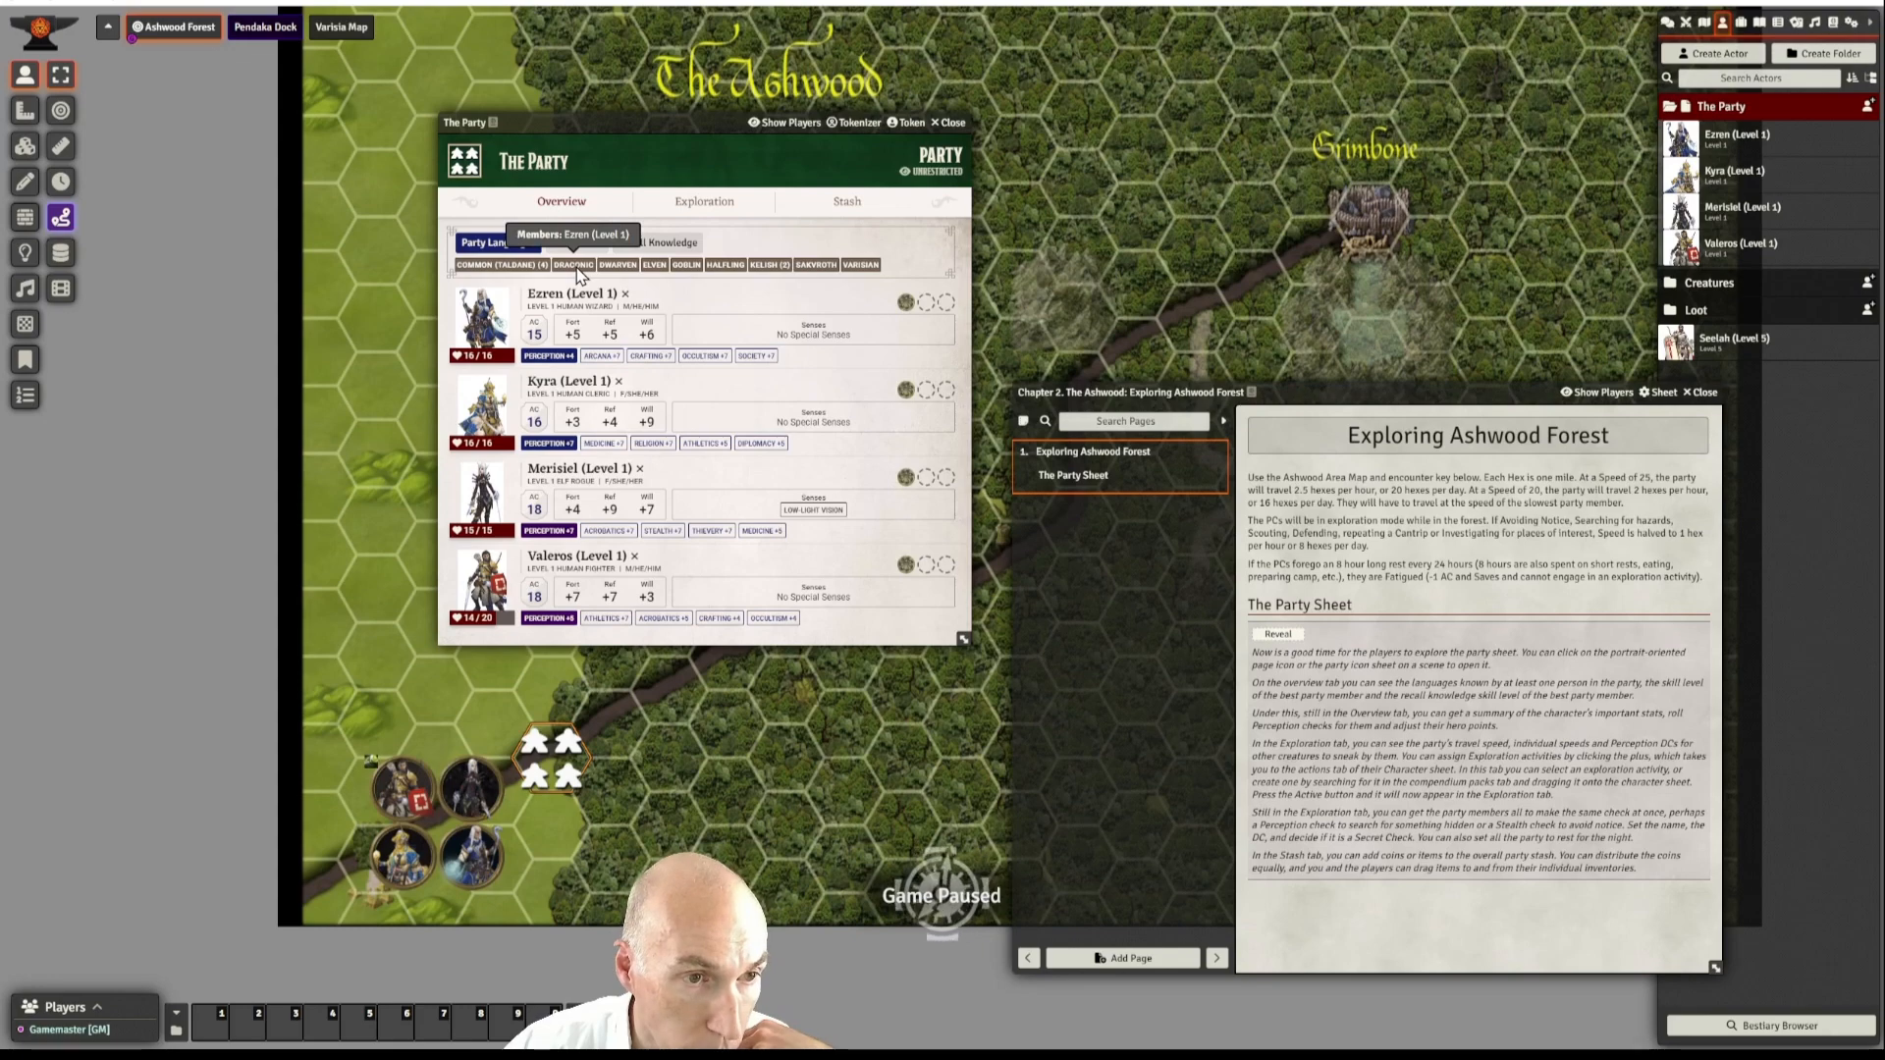
pyautogui.moveTo(775, 273)
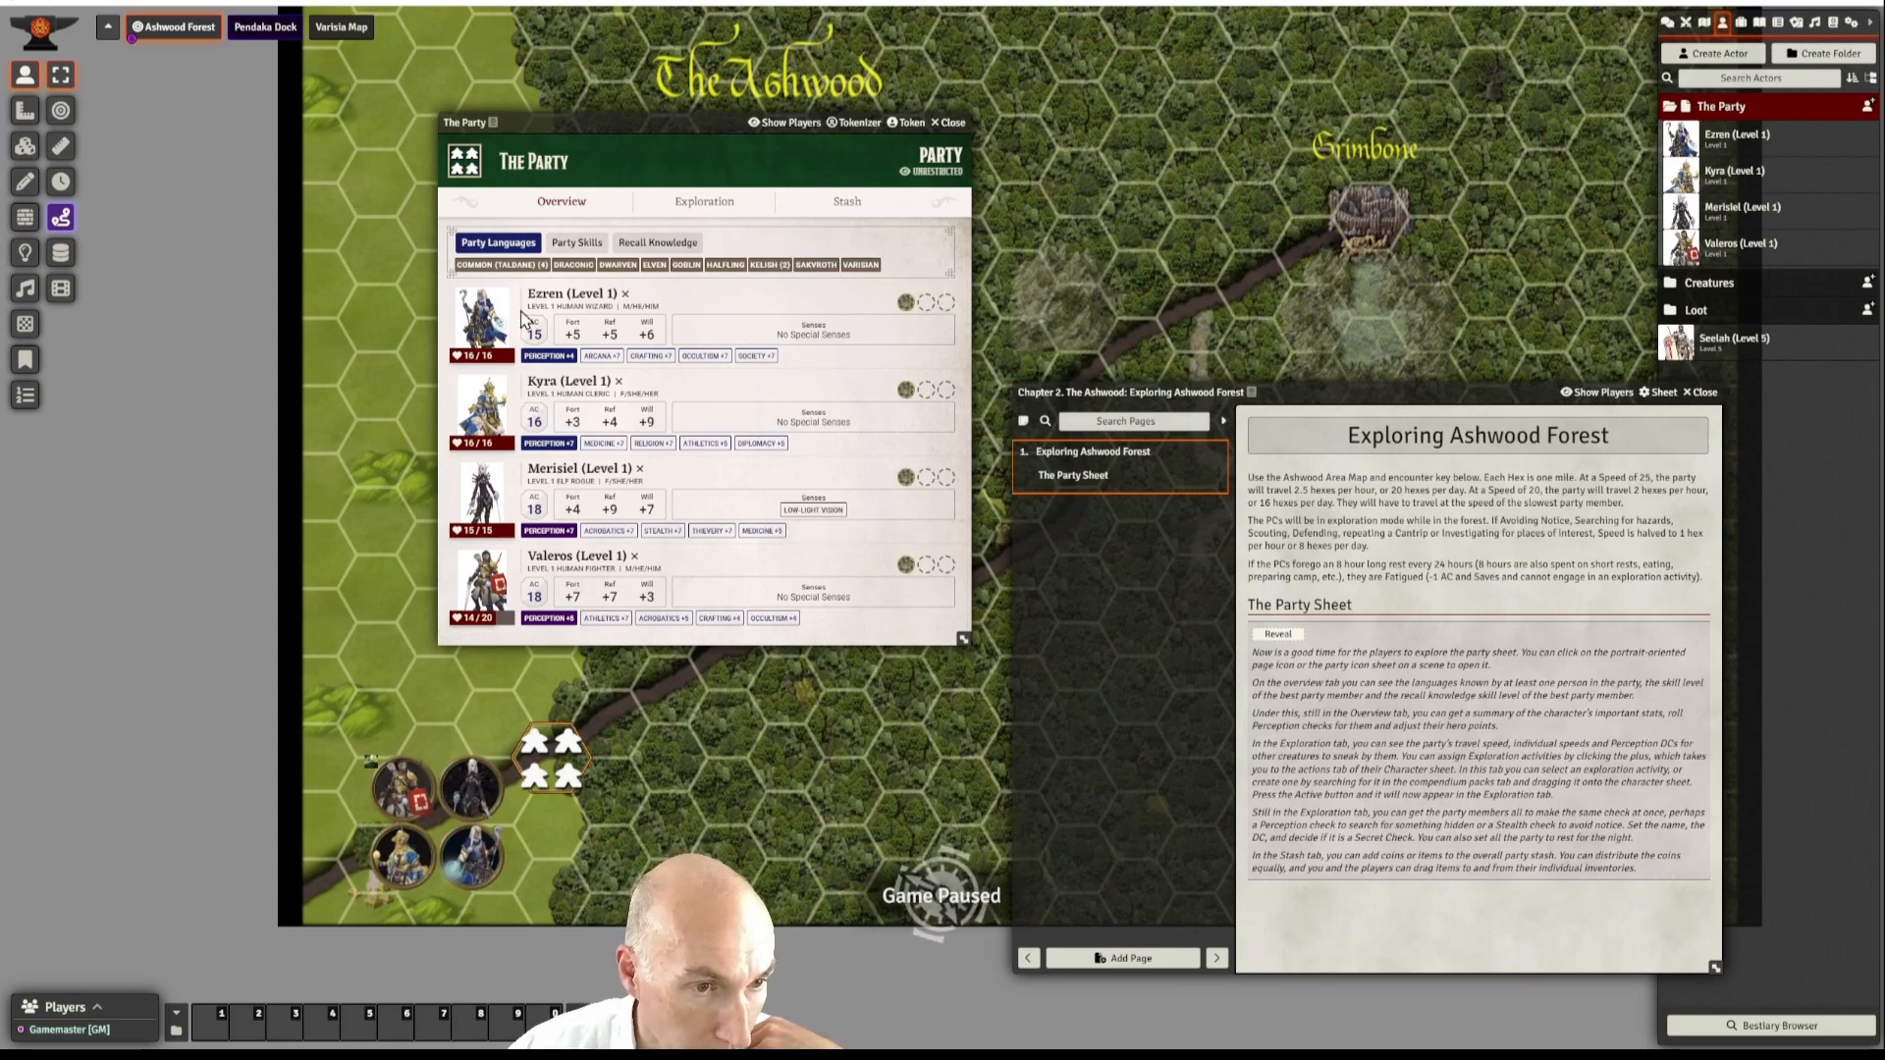
pyautogui.click(554, 361)
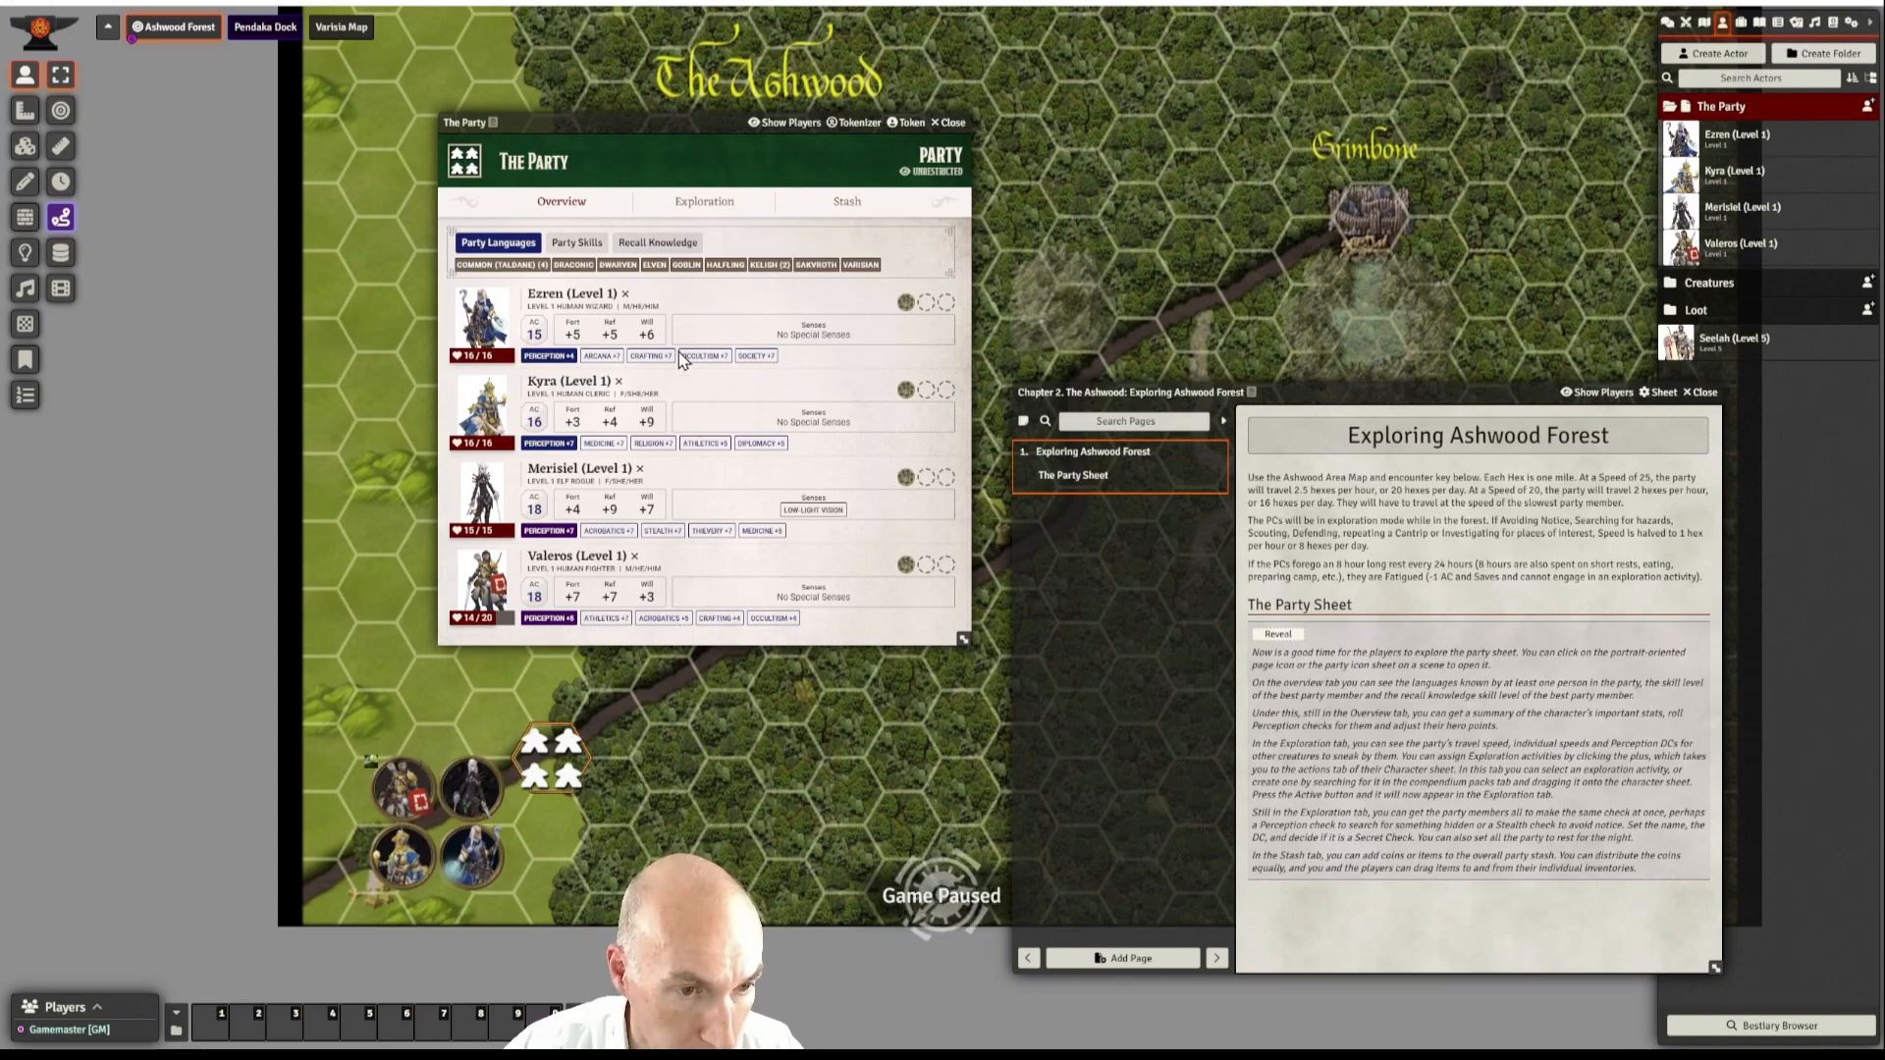
pyautogui.click(578, 248)
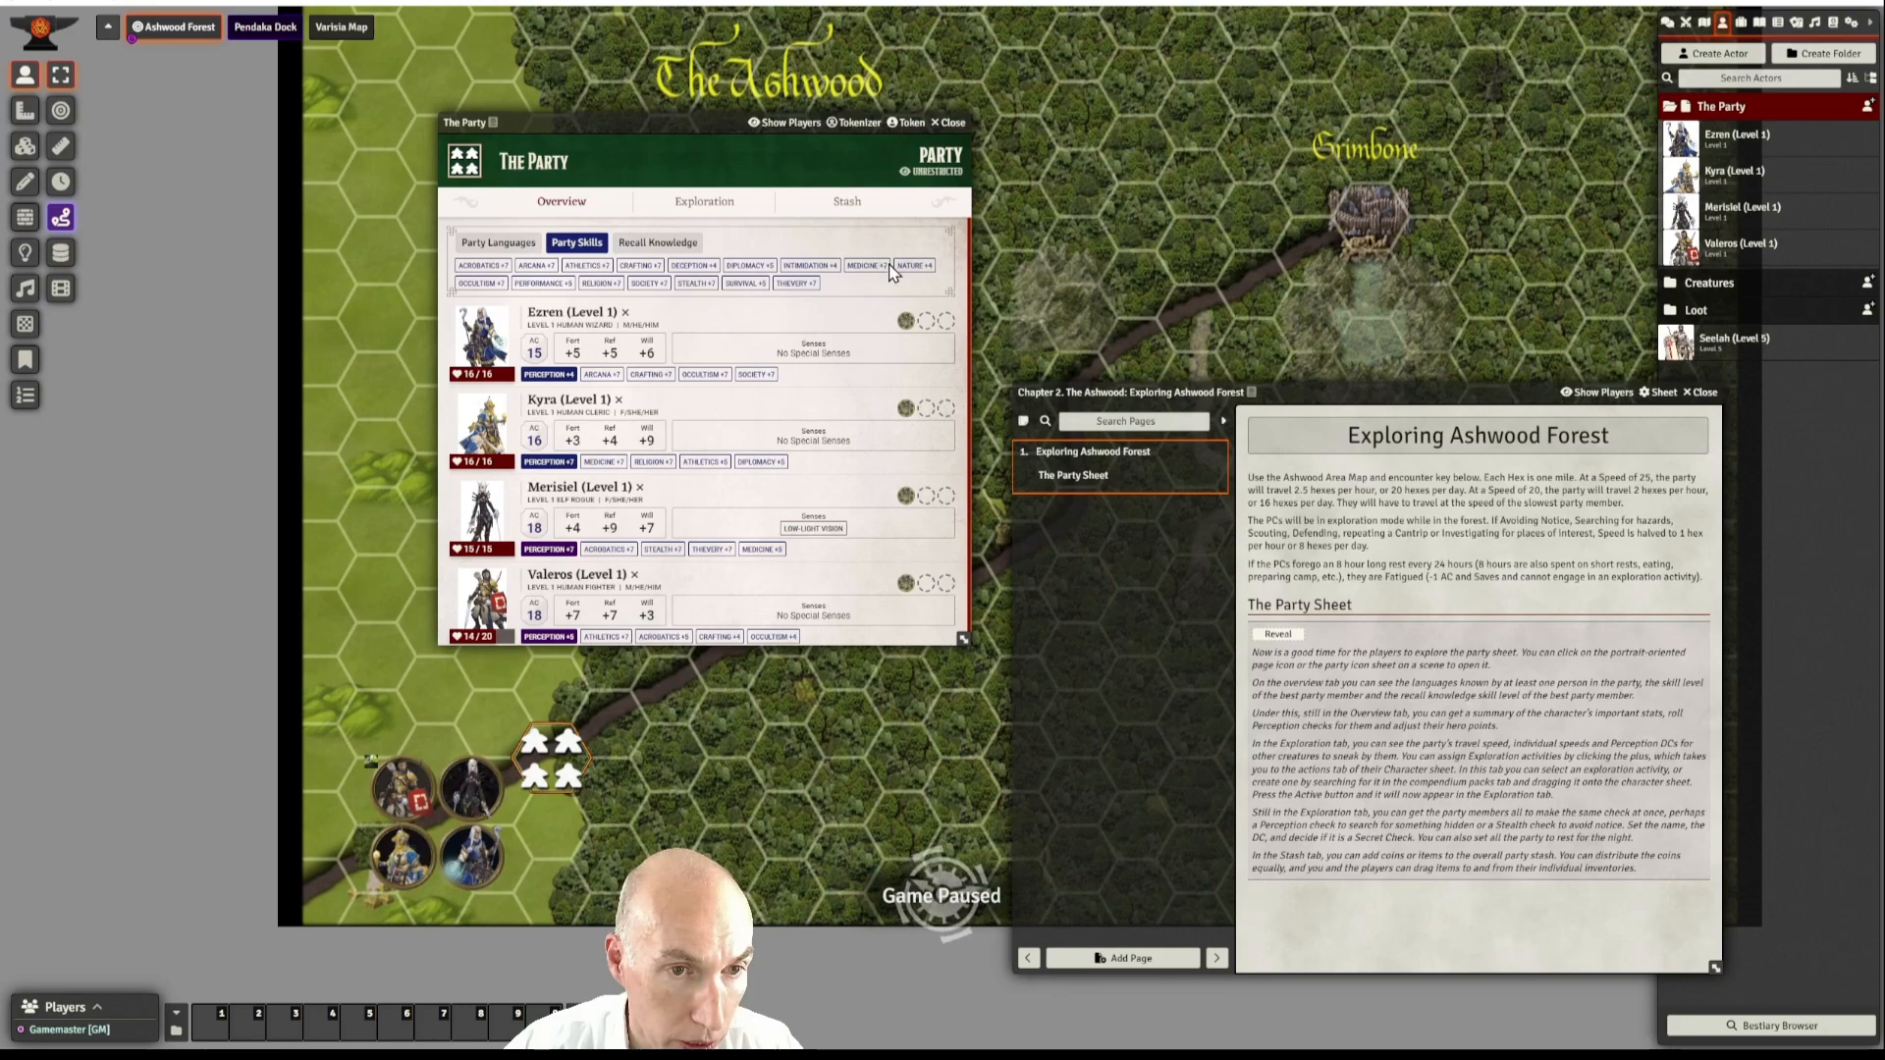
pyautogui.moveTo(499, 274)
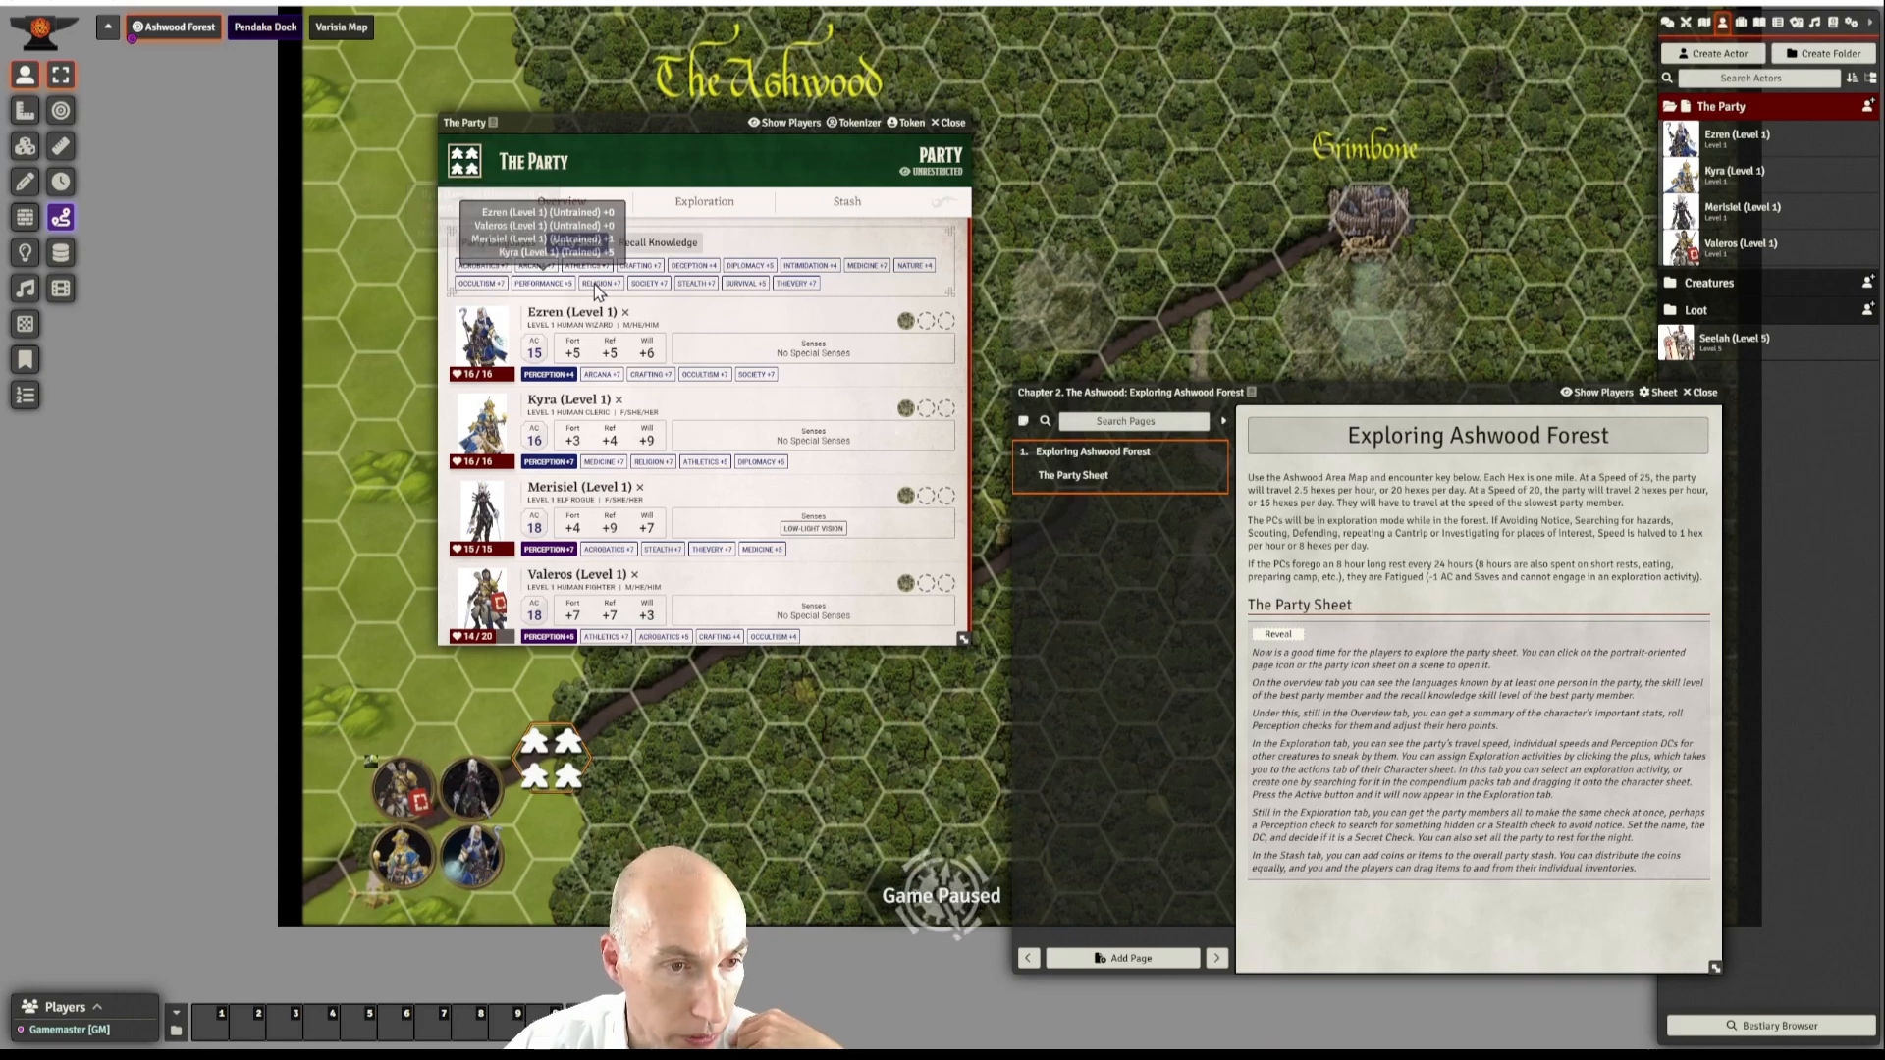
pyautogui.moveTo(595, 290)
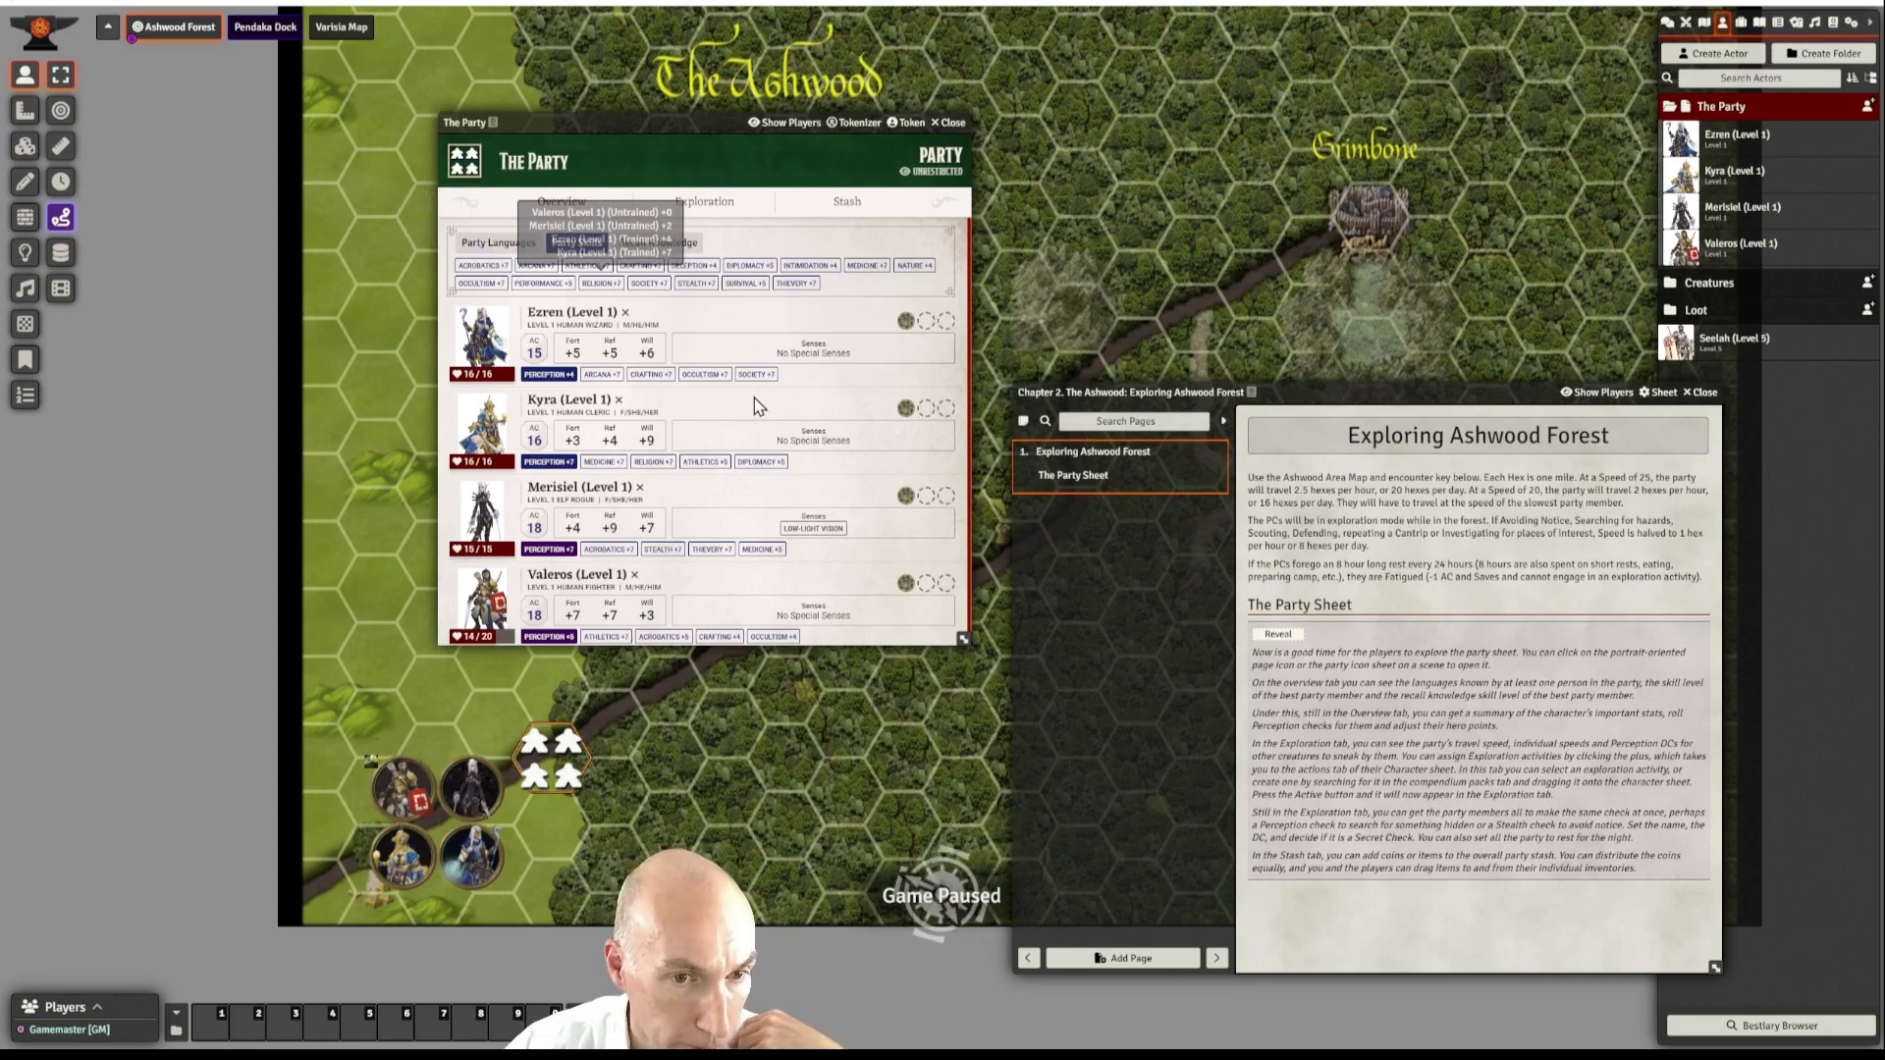
pyautogui.click(499, 243)
pyautogui.click(584, 252)
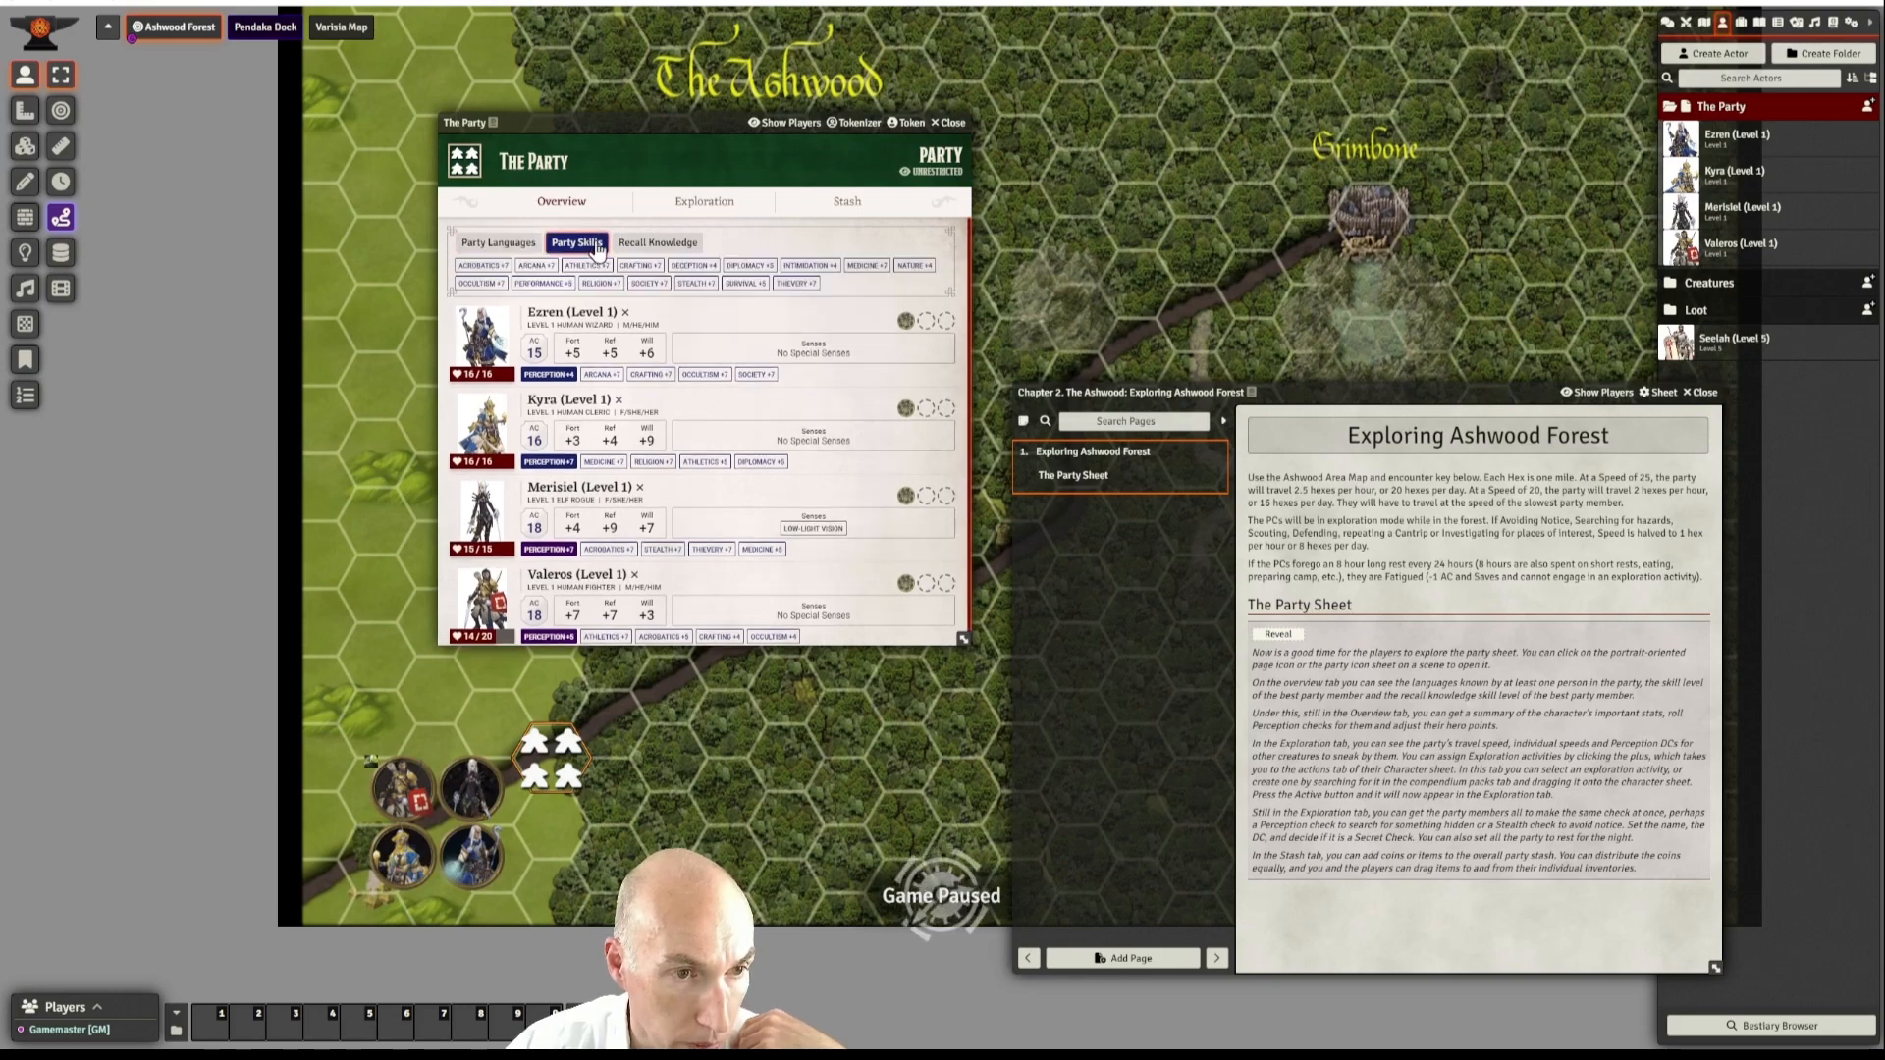
pyautogui.click(657, 242)
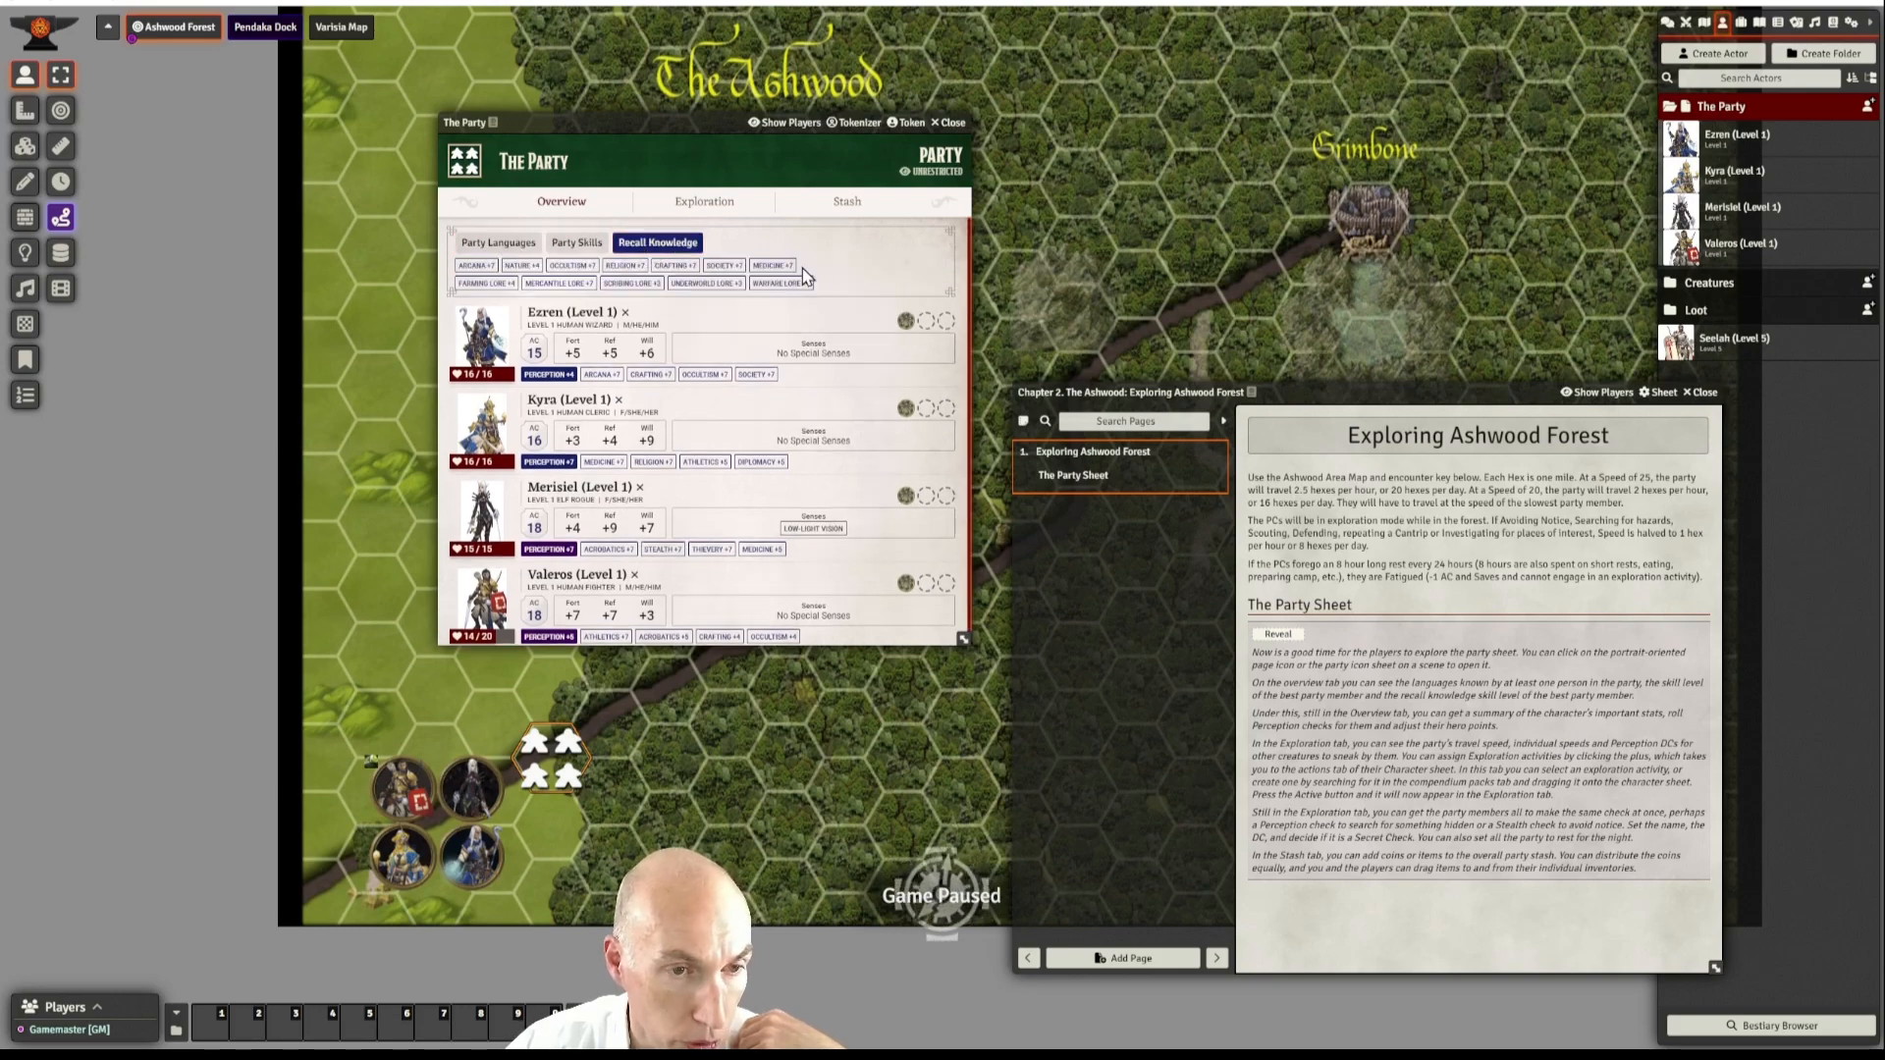
pyautogui.click(505, 245)
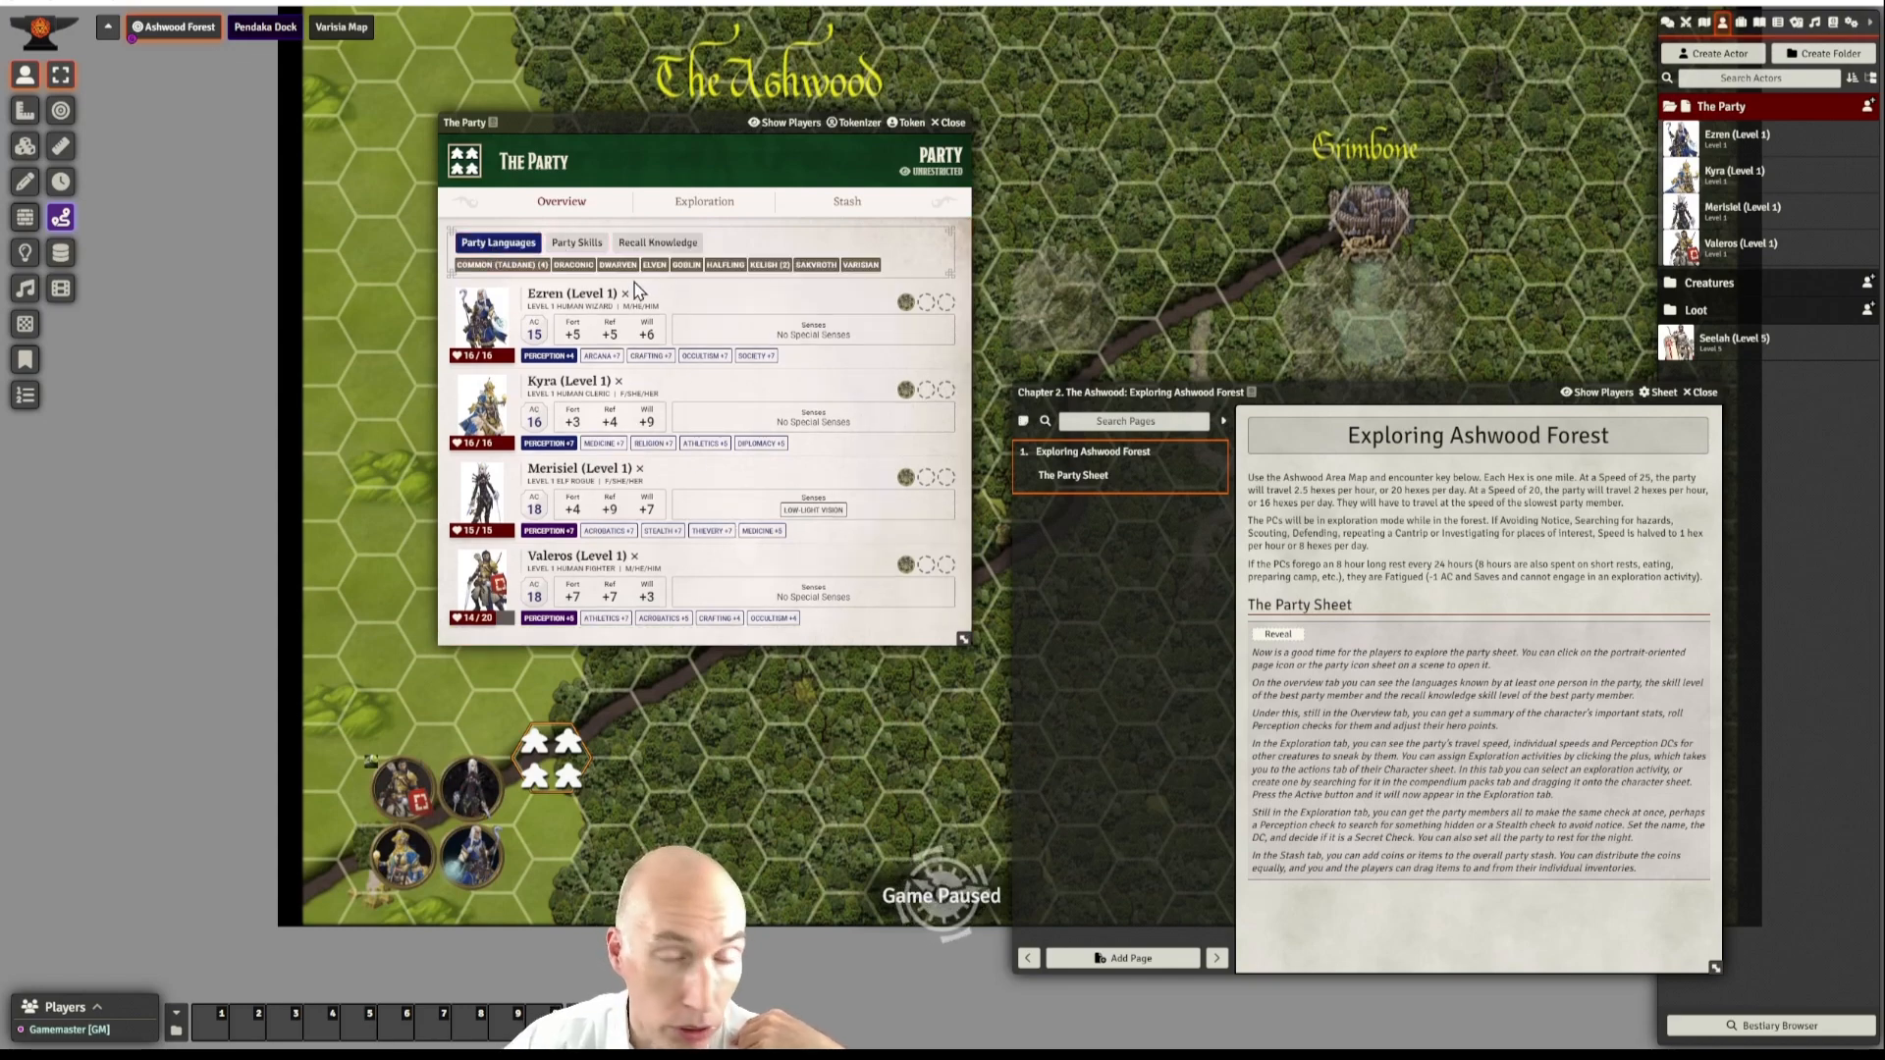
# - Start a check prompt from The Party's Exploration section and set its DC to 20
pyautogui.click(708, 206)
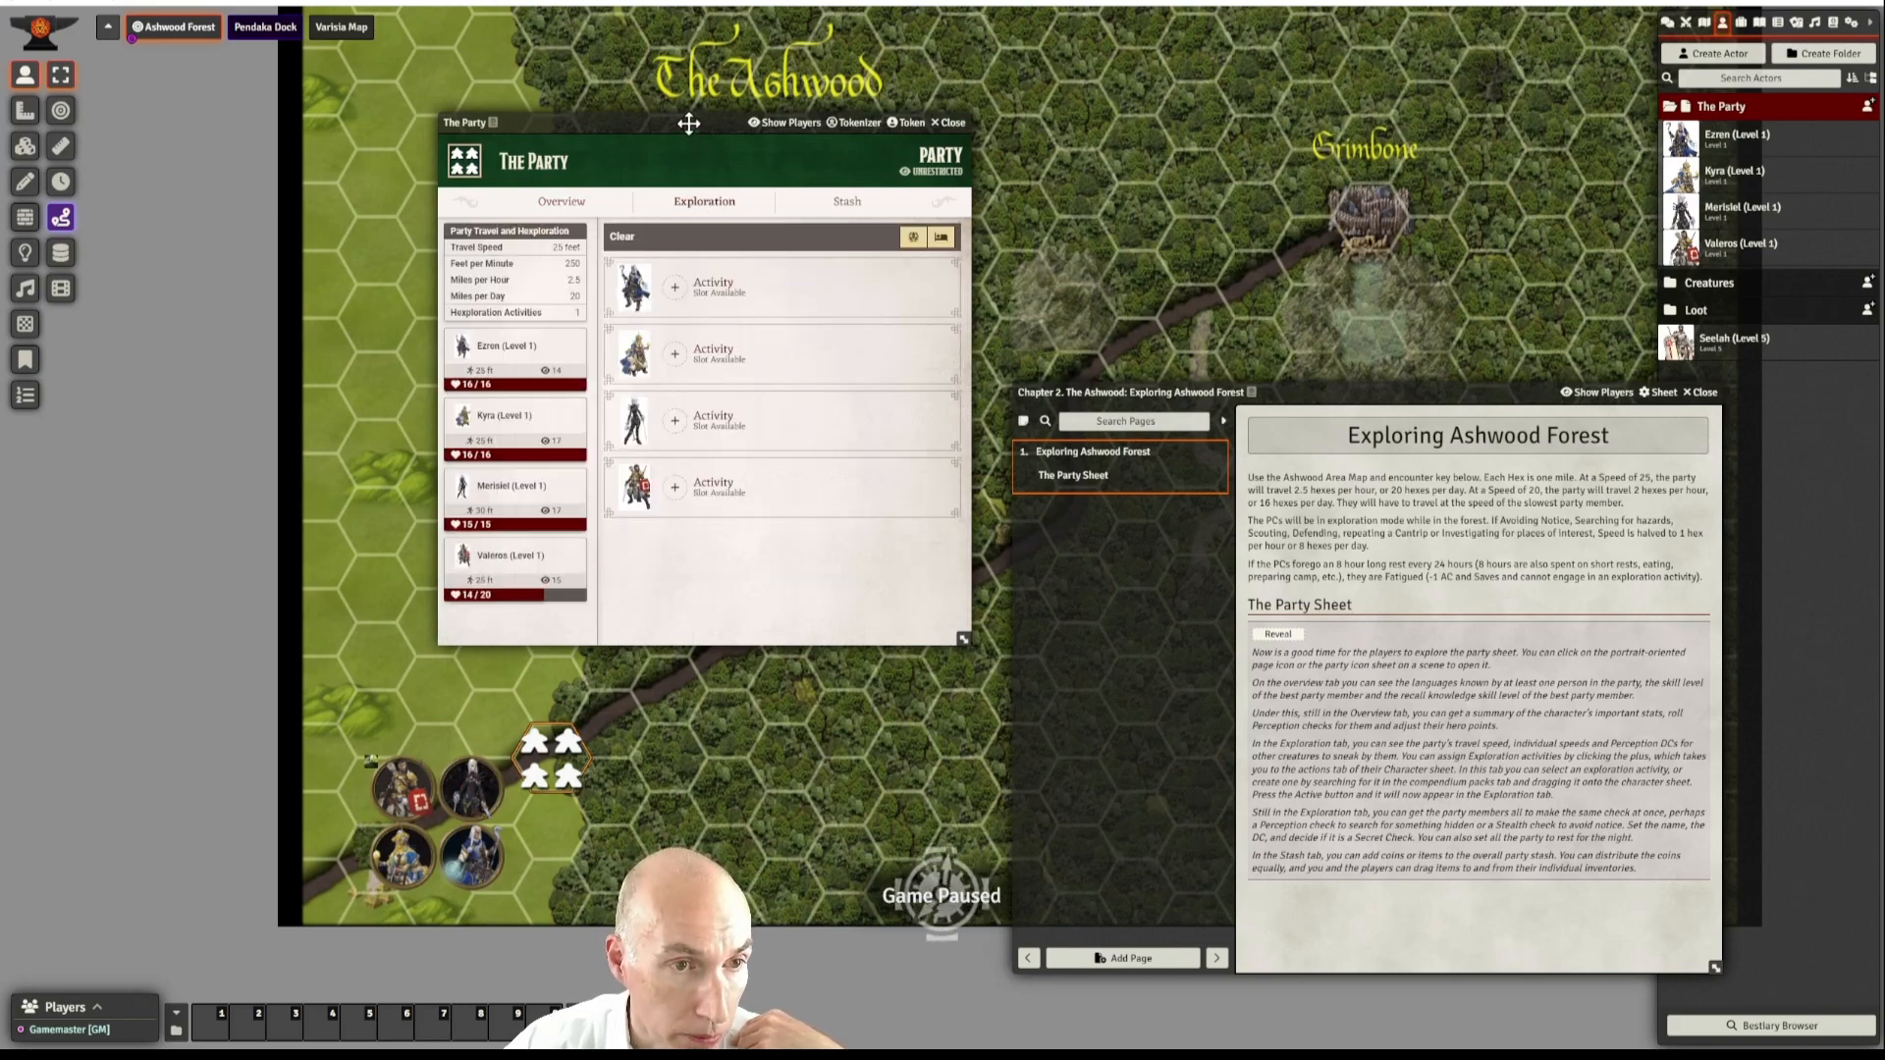
pyautogui.moveTo(690, 123); pyautogui.dragTo(596, 111)
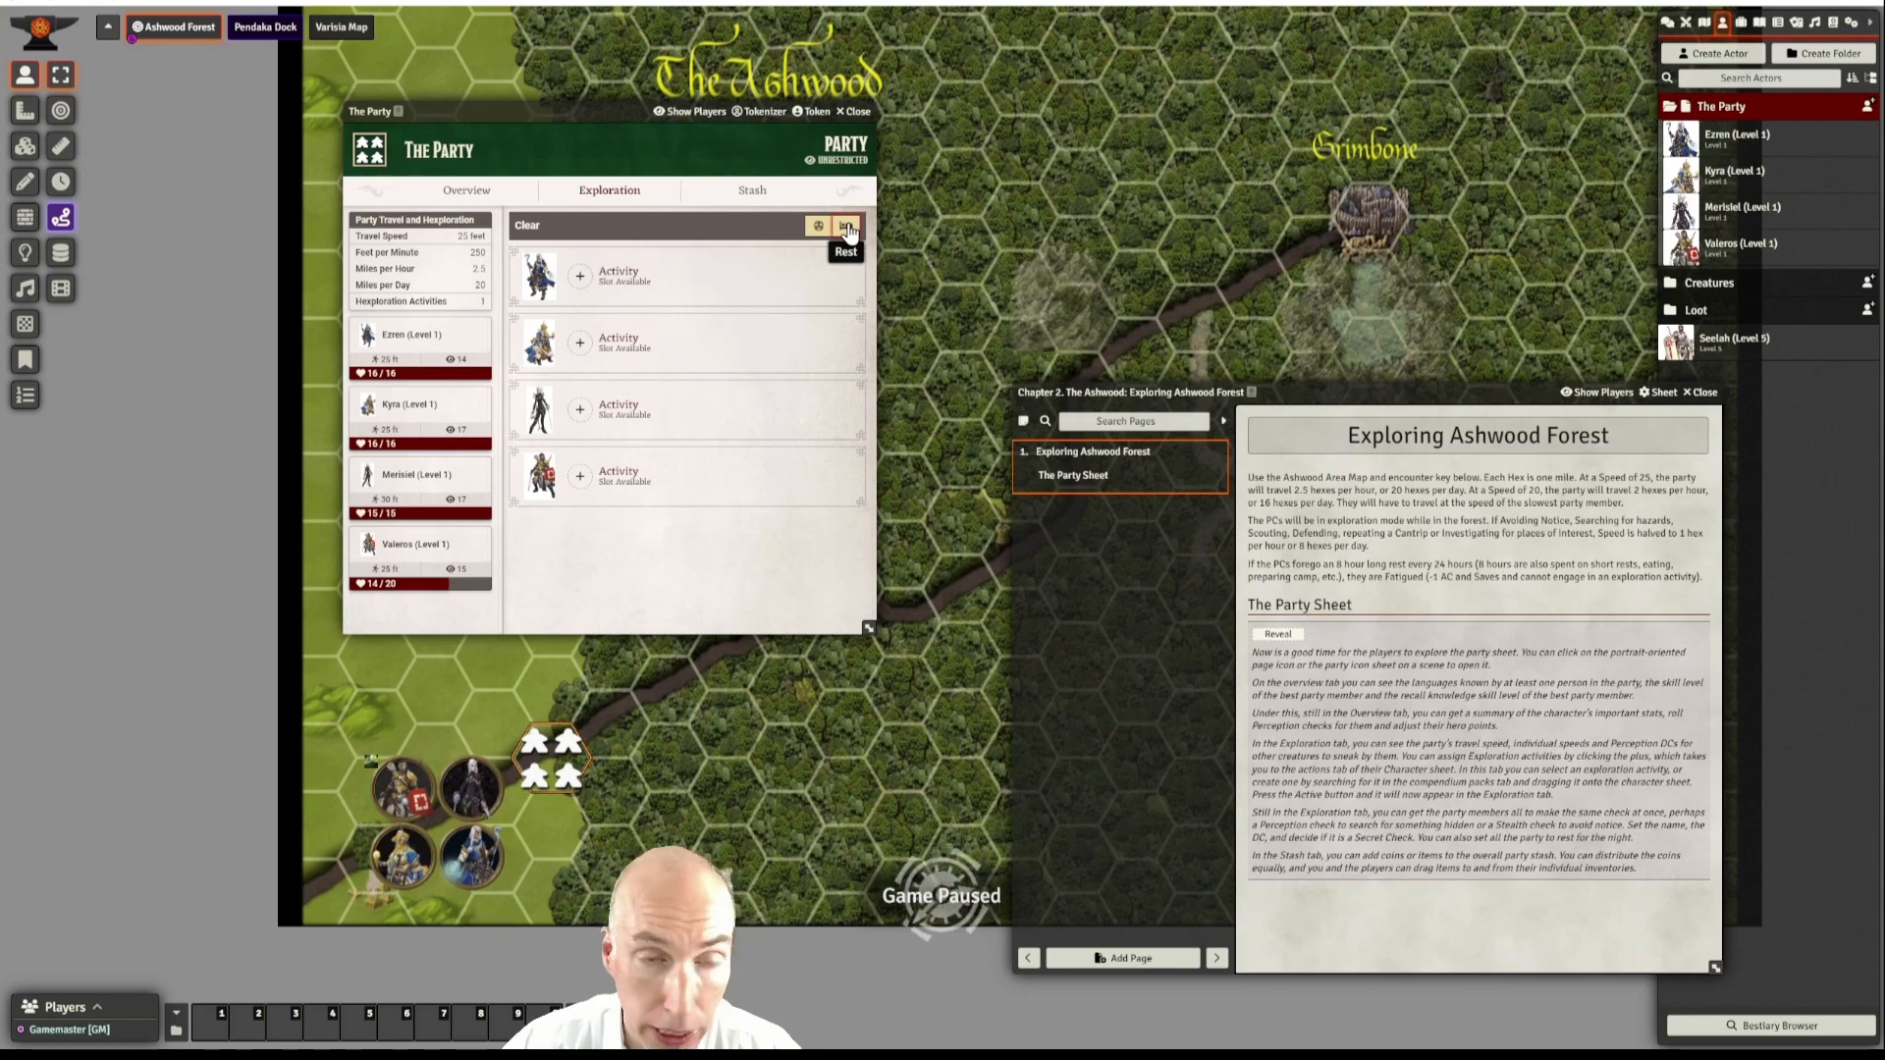
pyautogui.click(818, 228)
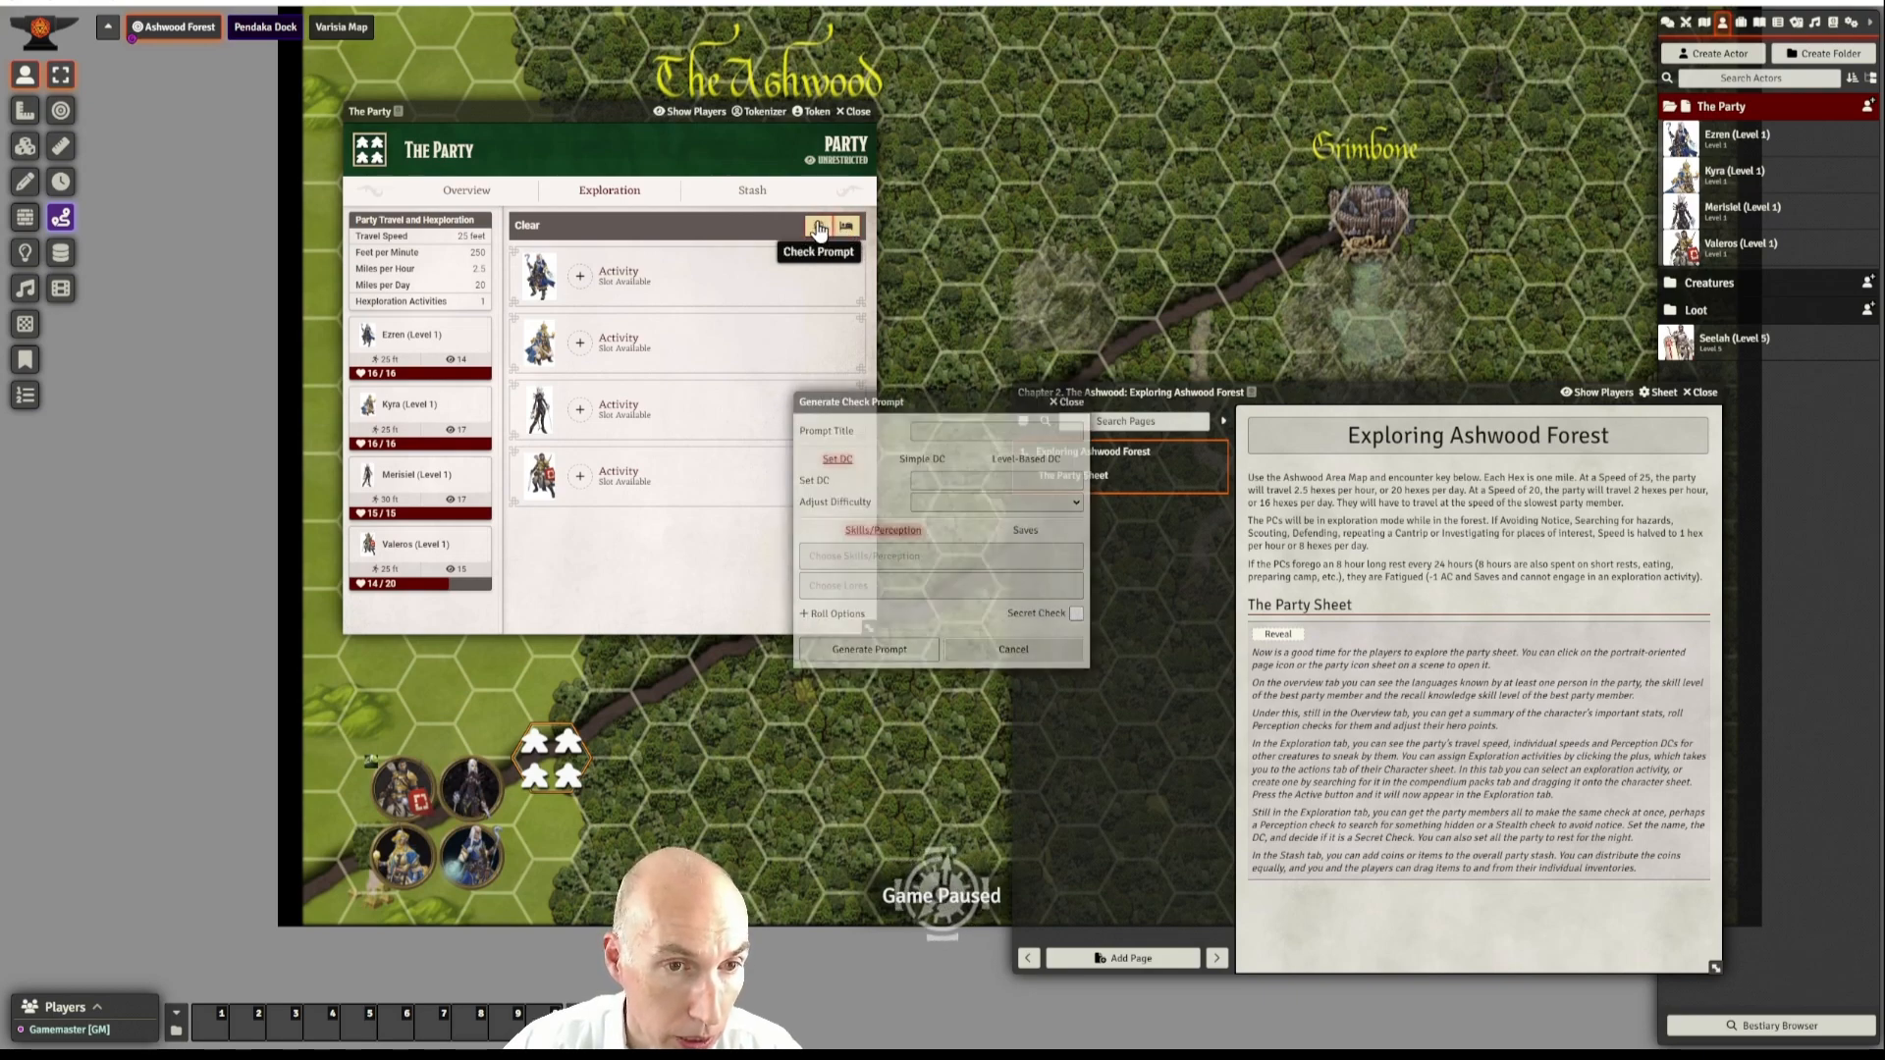
pyautogui.moveTo(969, 407); pyautogui.dragTo(1025, 263)
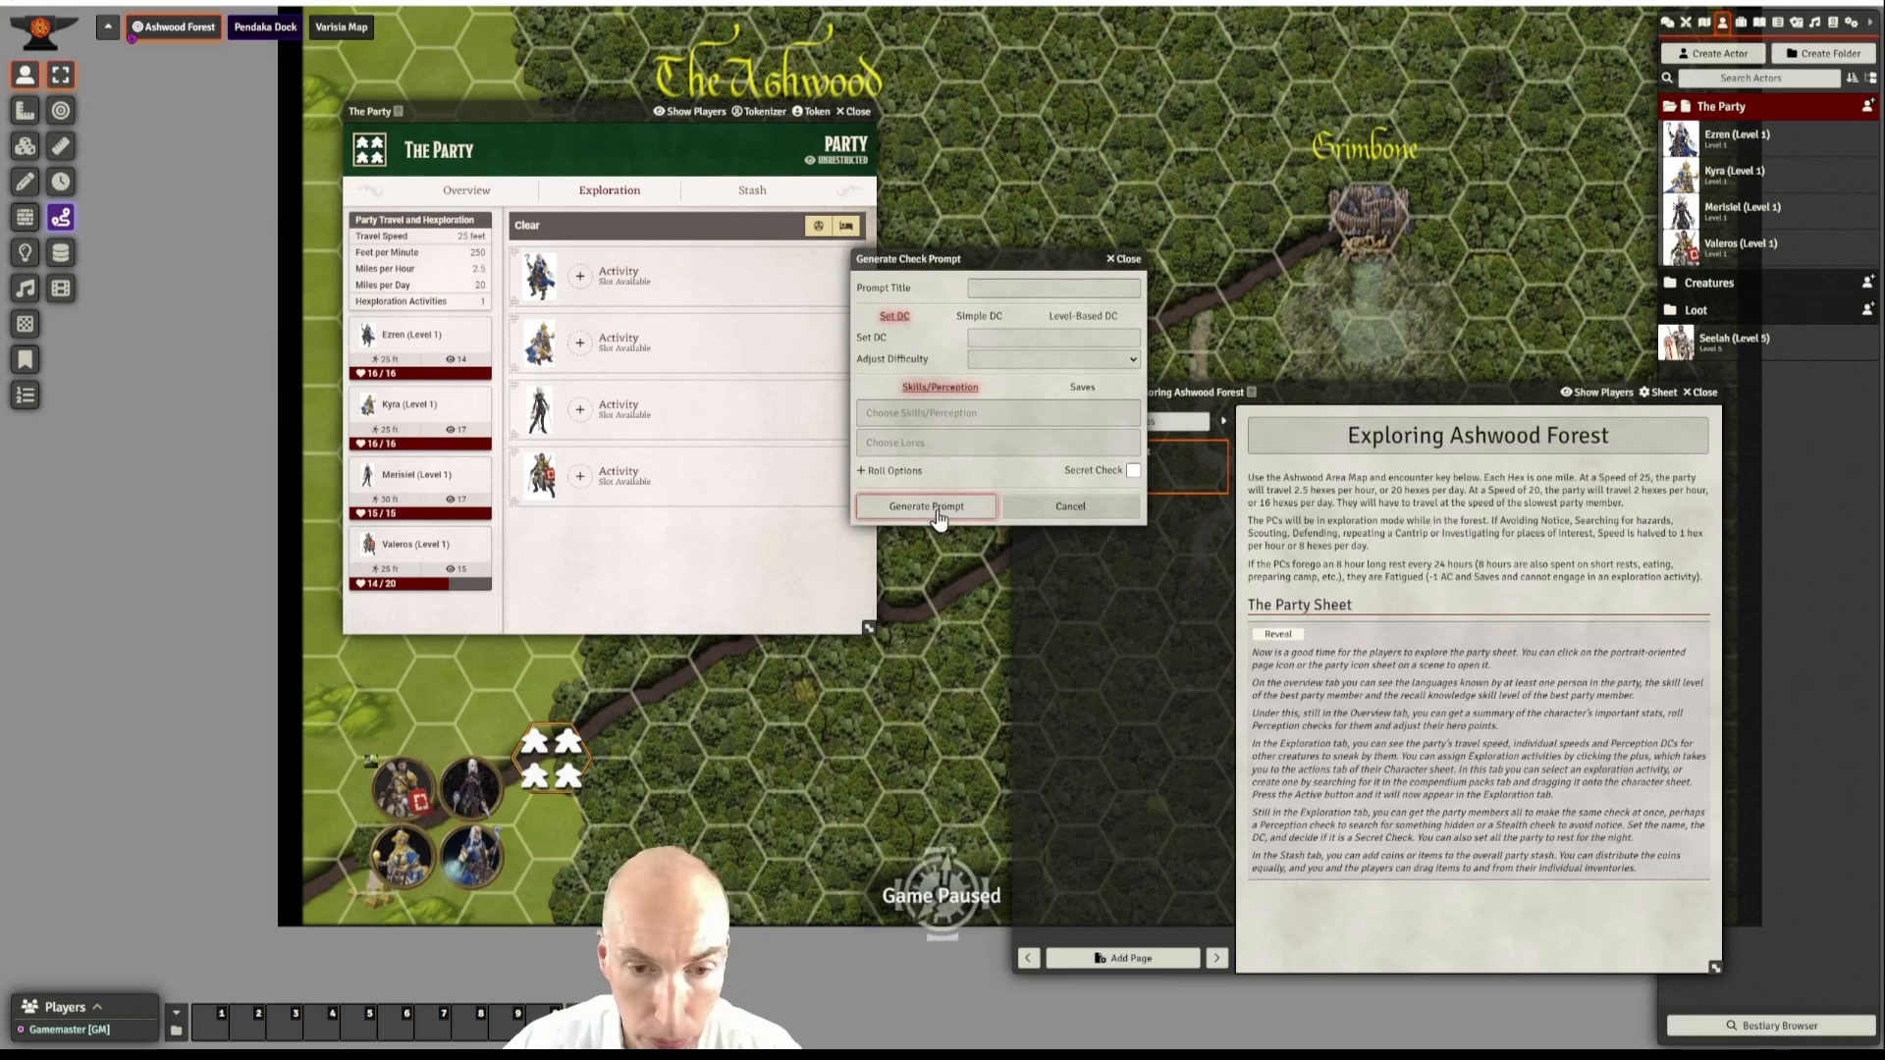
pyautogui.click(1055, 340)
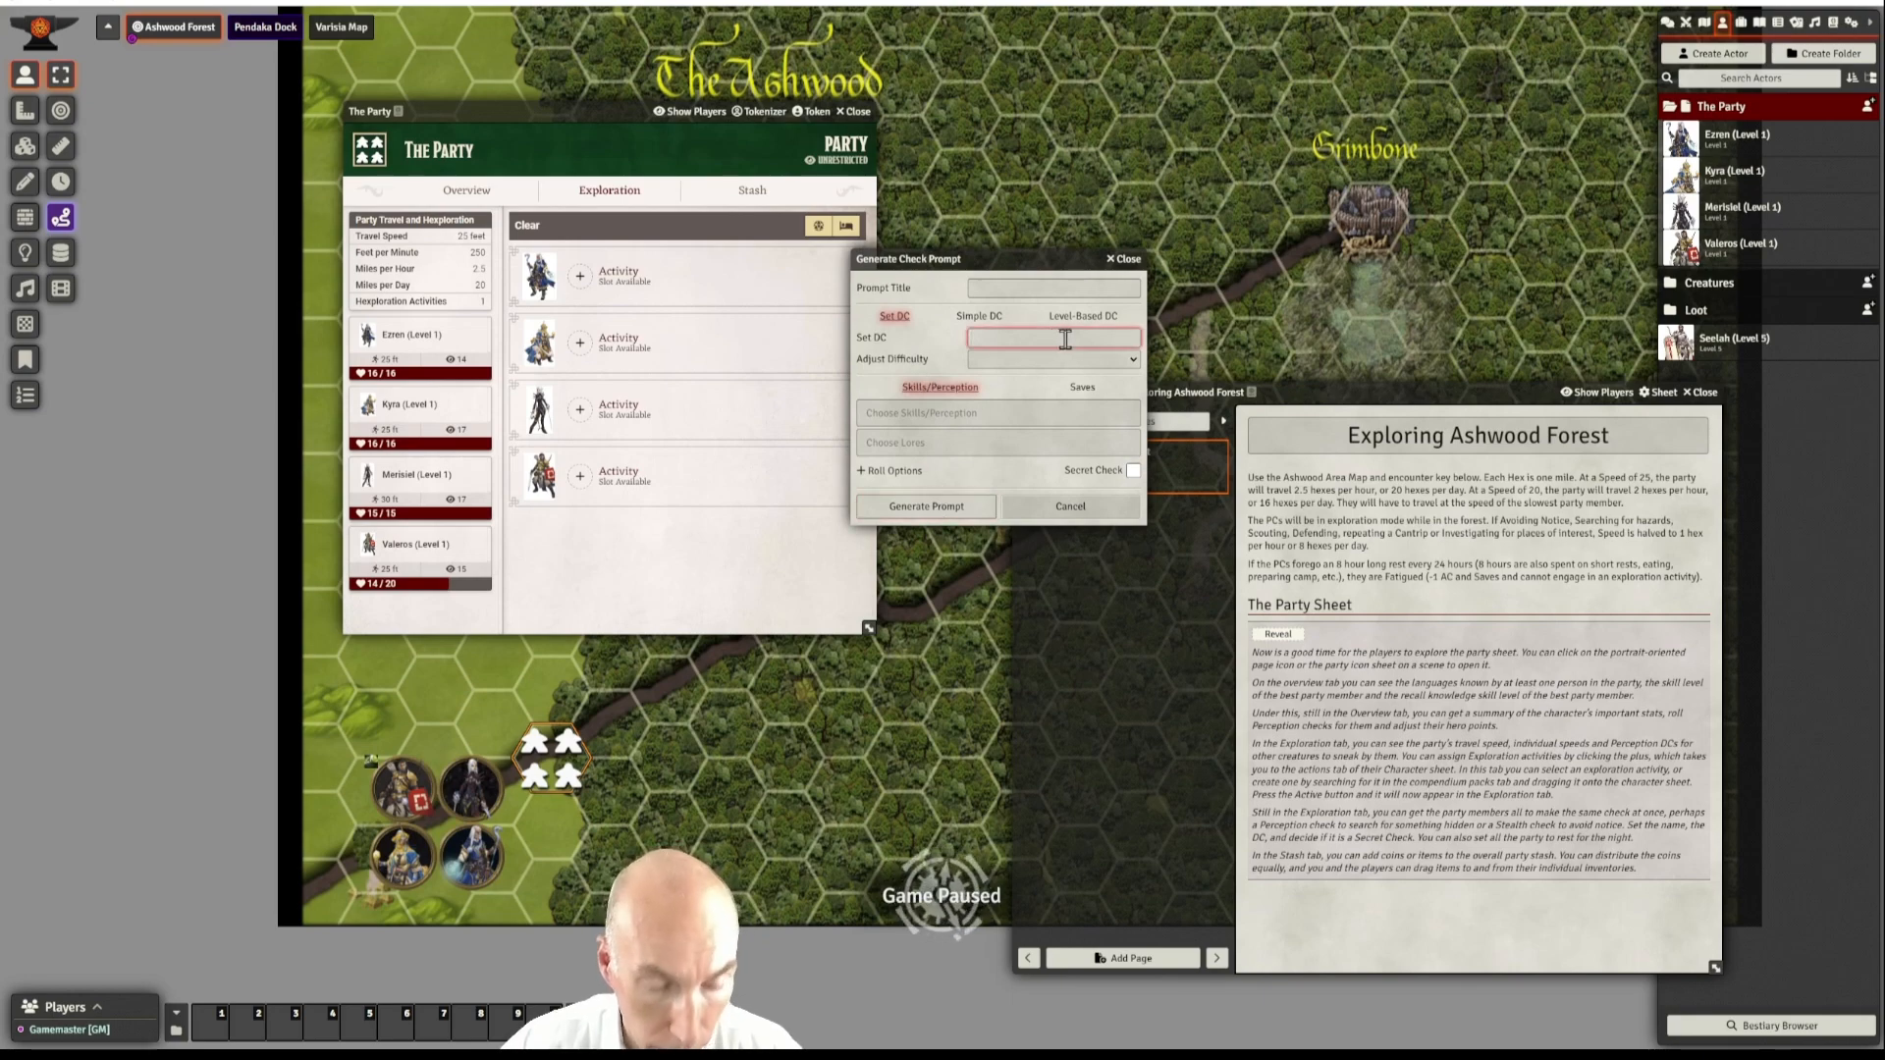
pyautogui.write('20')
pyautogui.press('Tab')
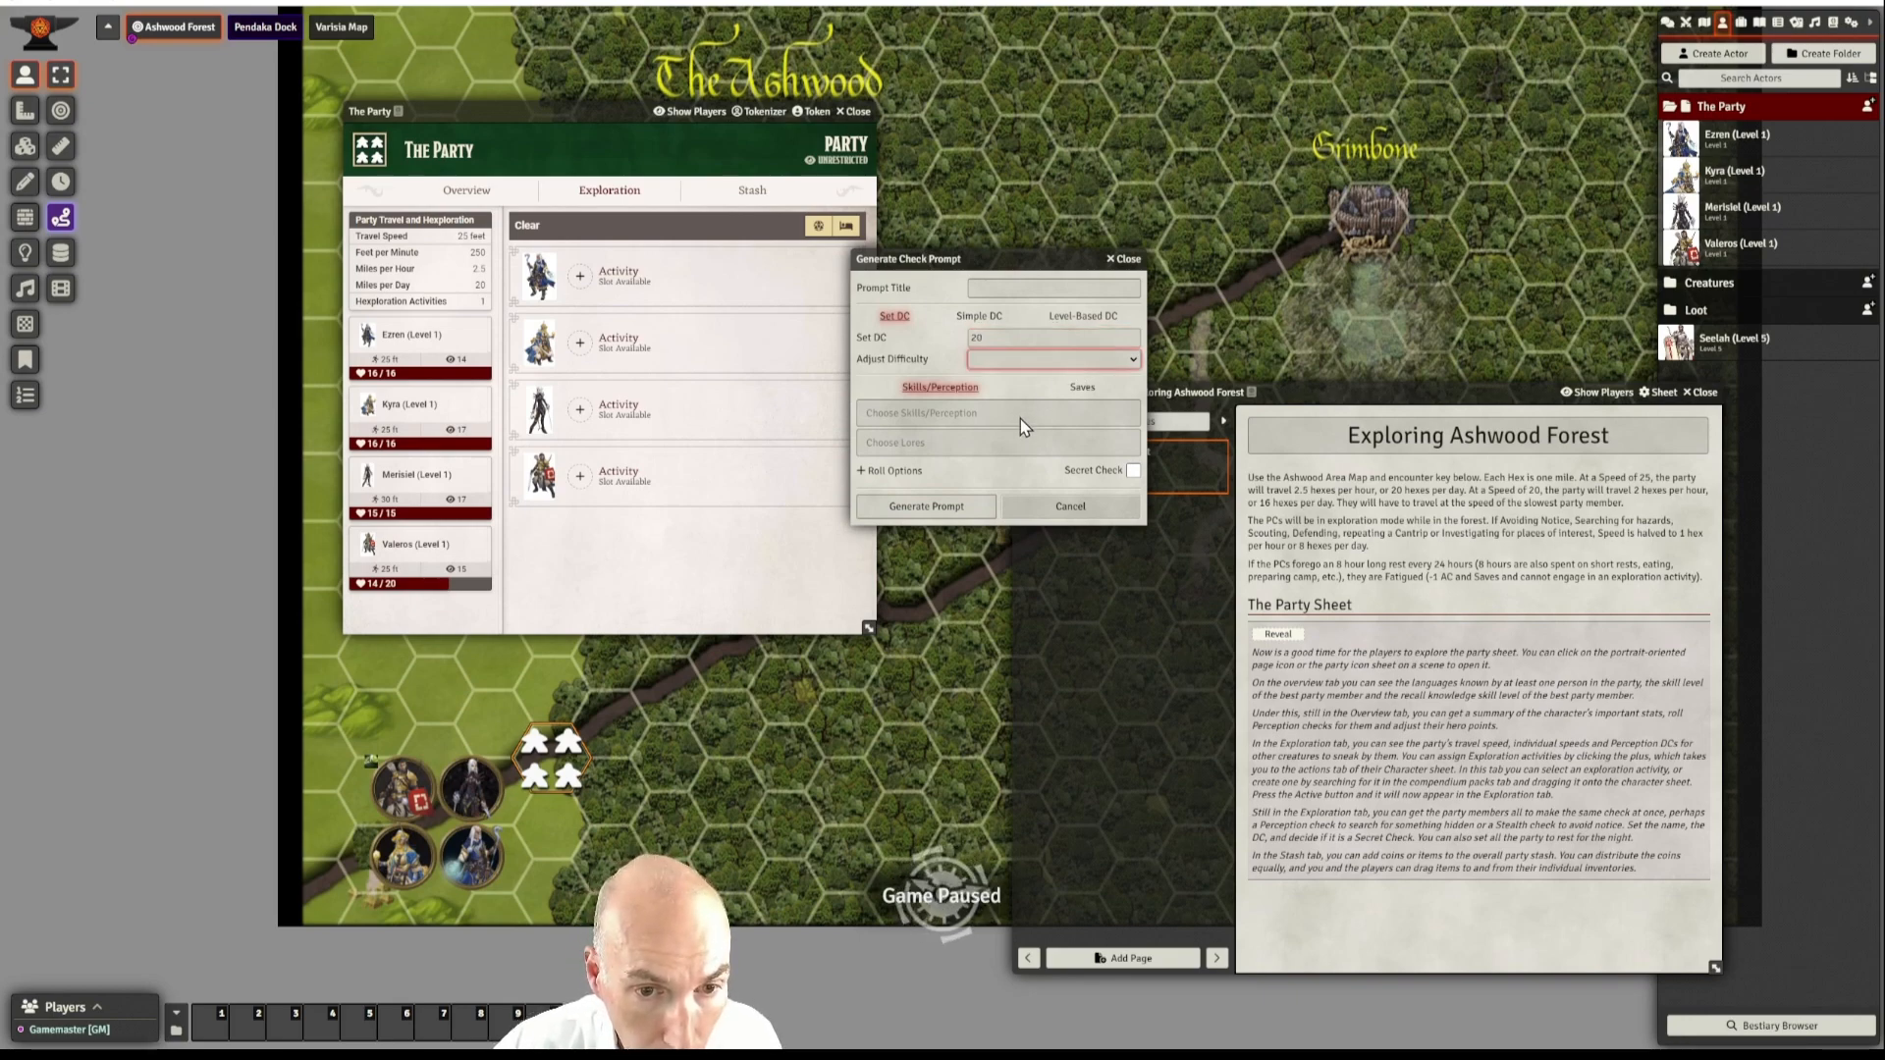
# - Title the prompt "check please", adjust its difficulty to Easy (-2), choose Athletics as the skill, and generate it
pyautogui.click(1020, 289)
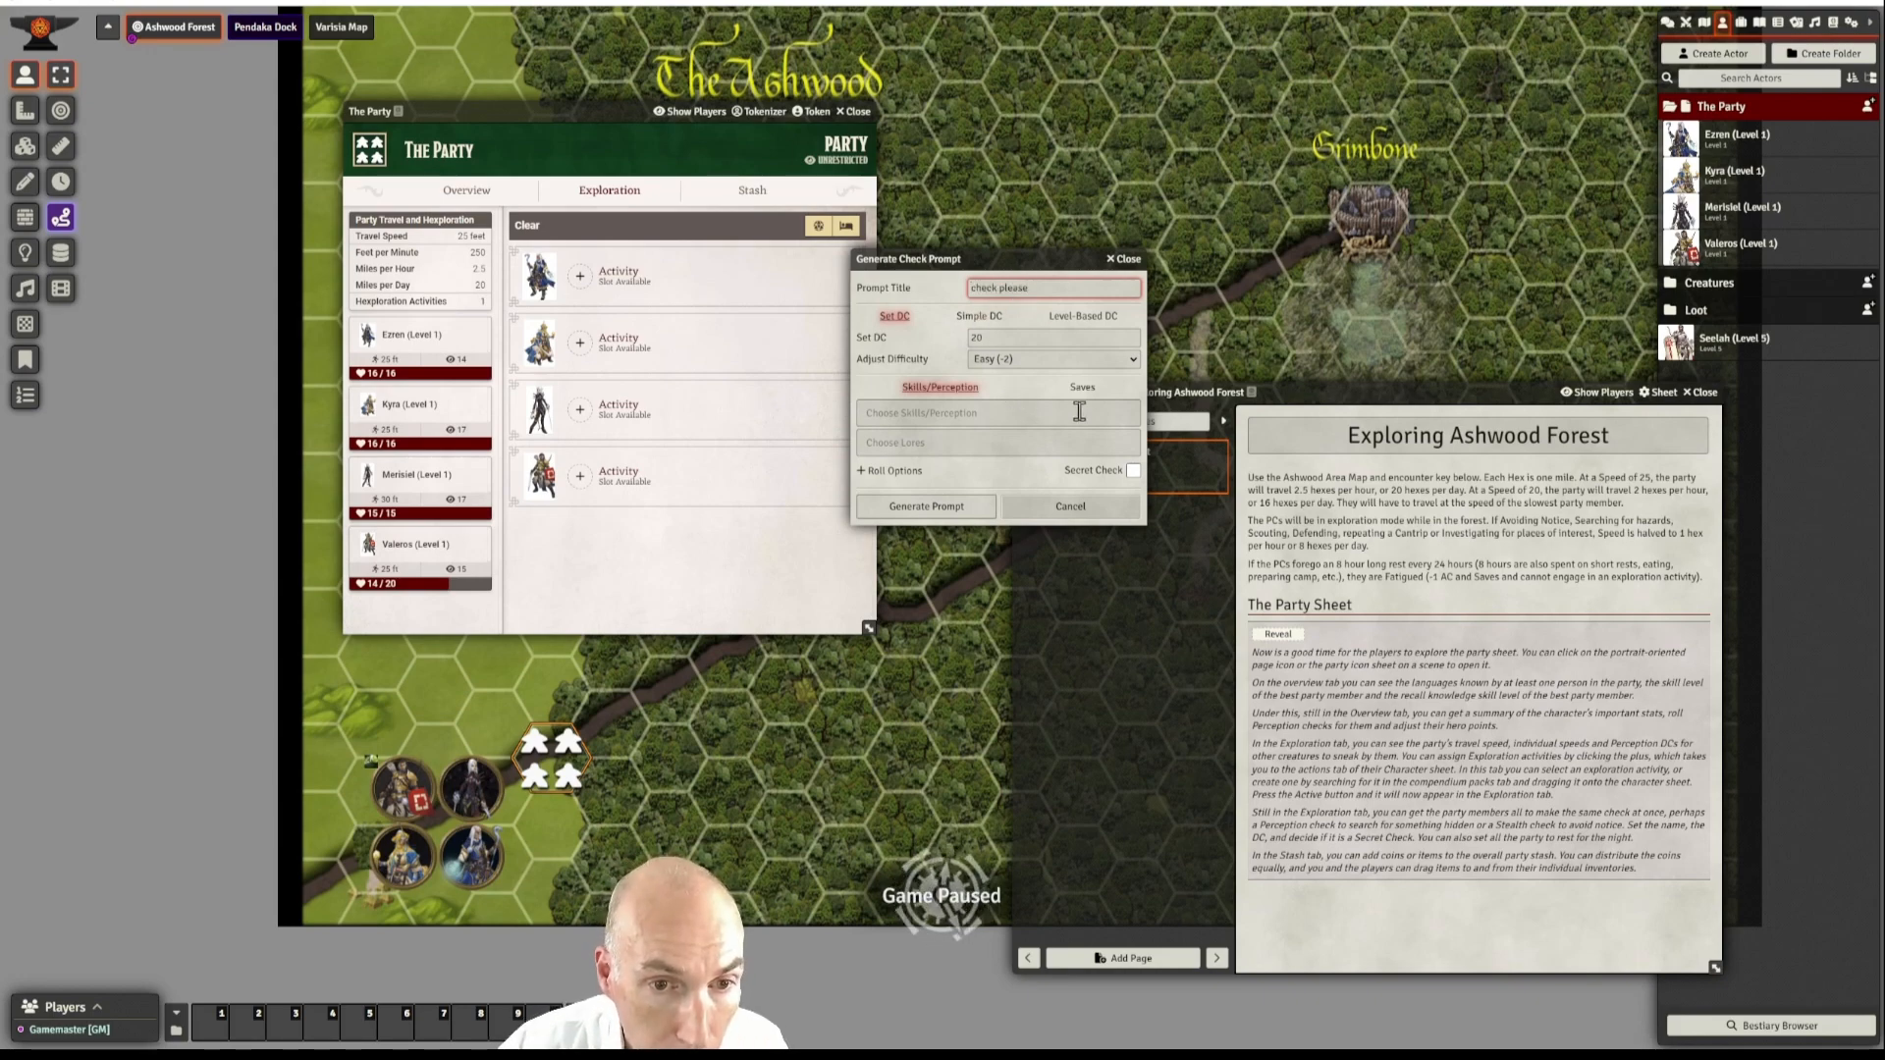
pyautogui.click(947, 413)
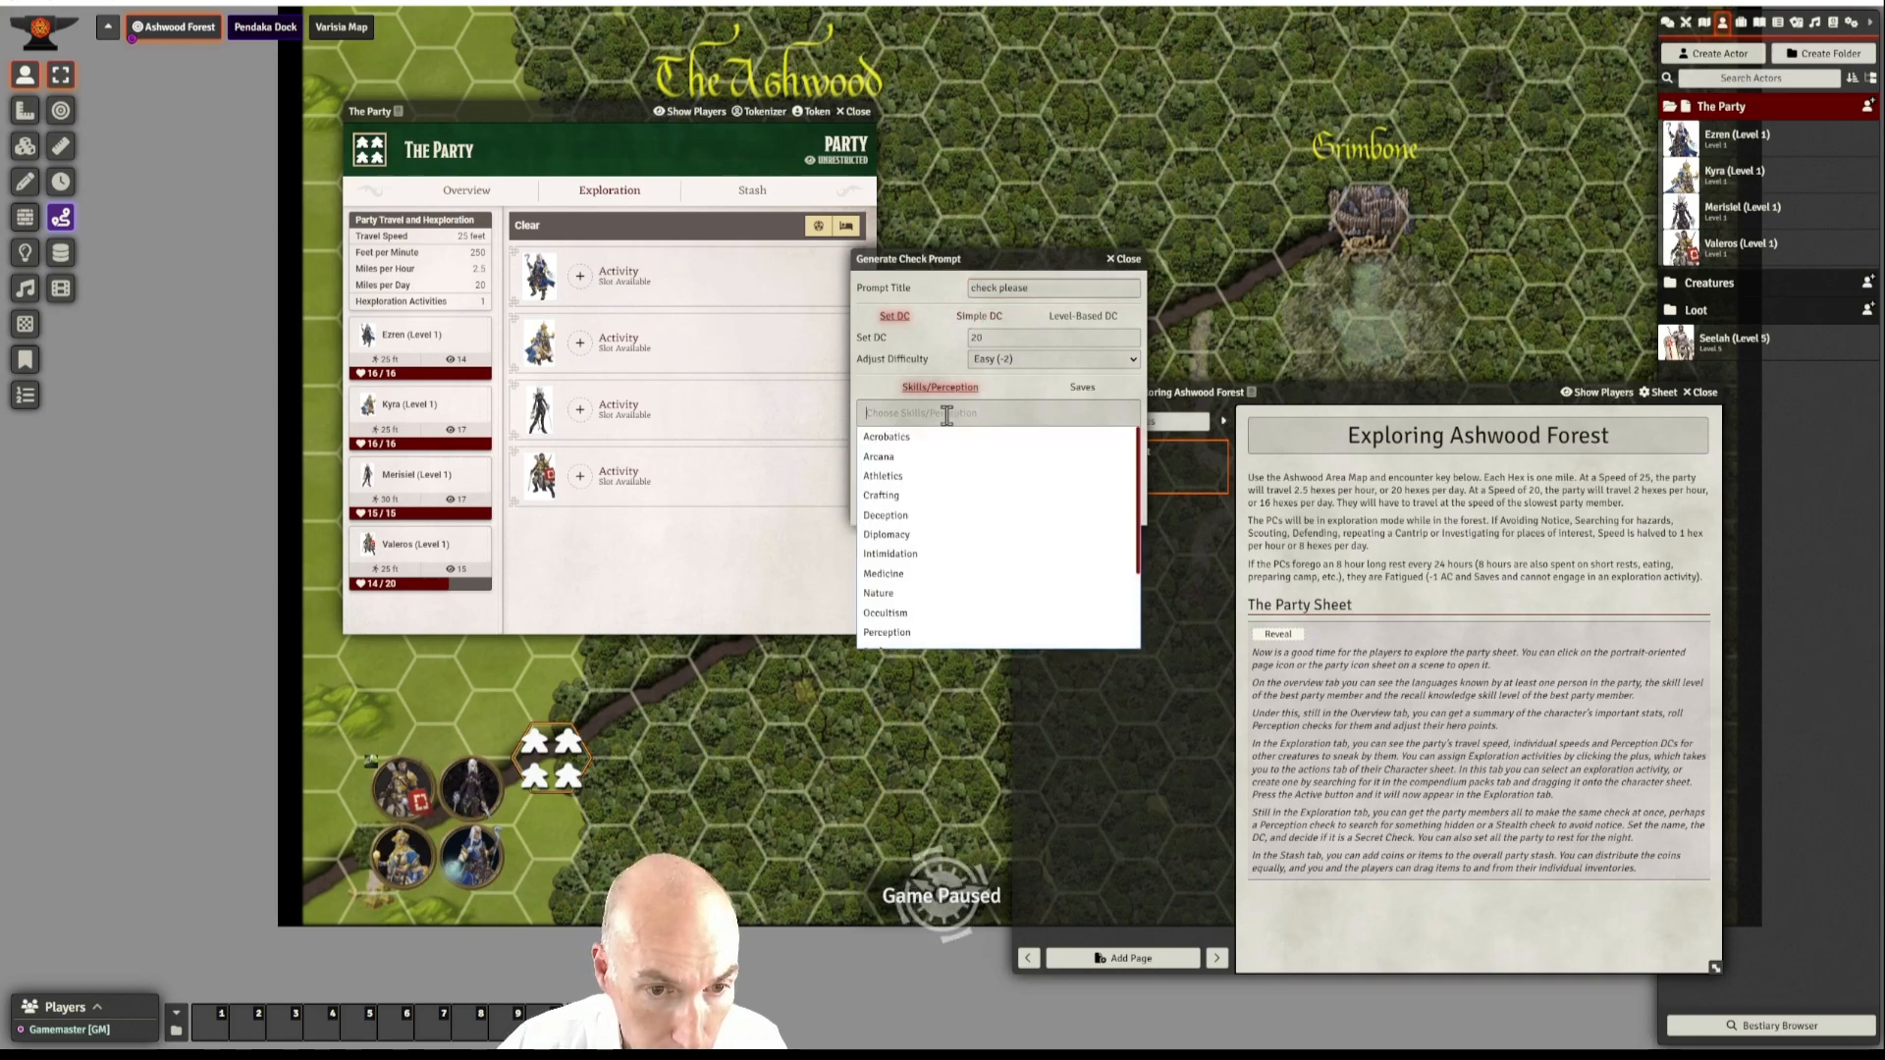
pyautogui.click(883, 476)
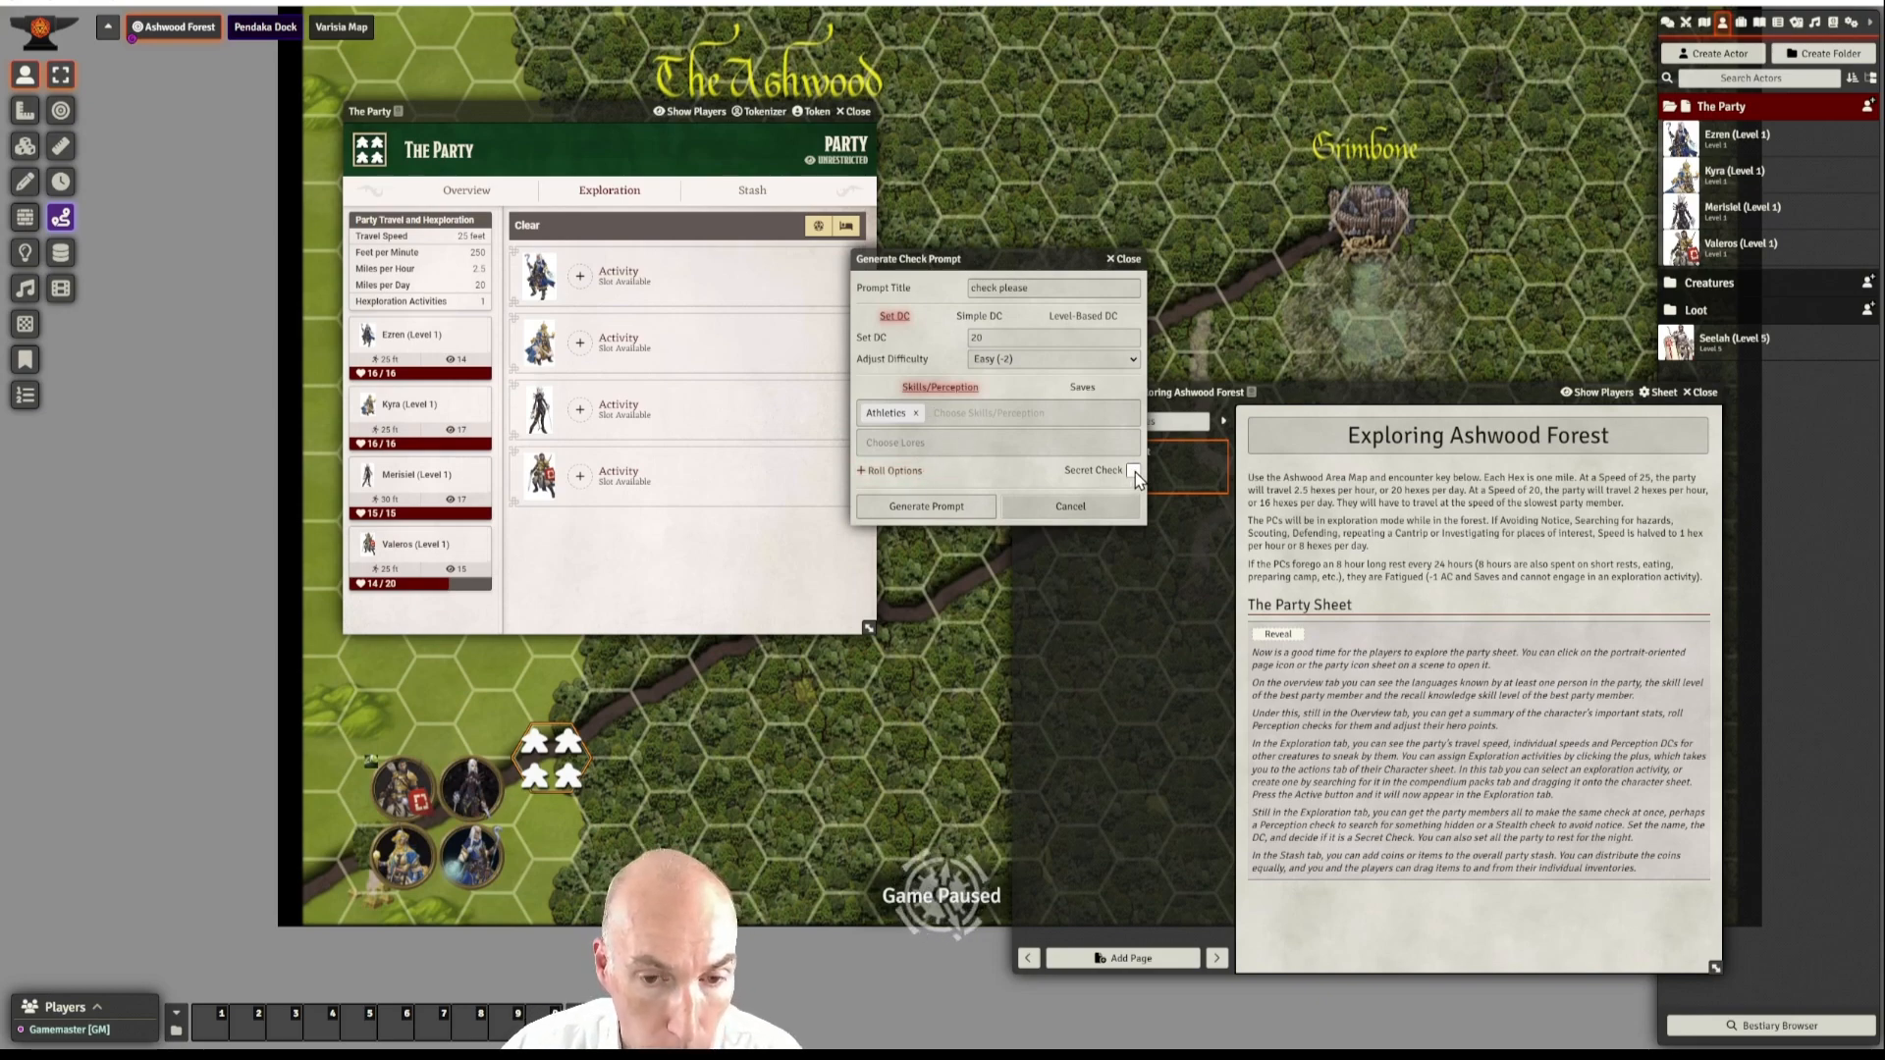
pyautogui.click(931, 511)
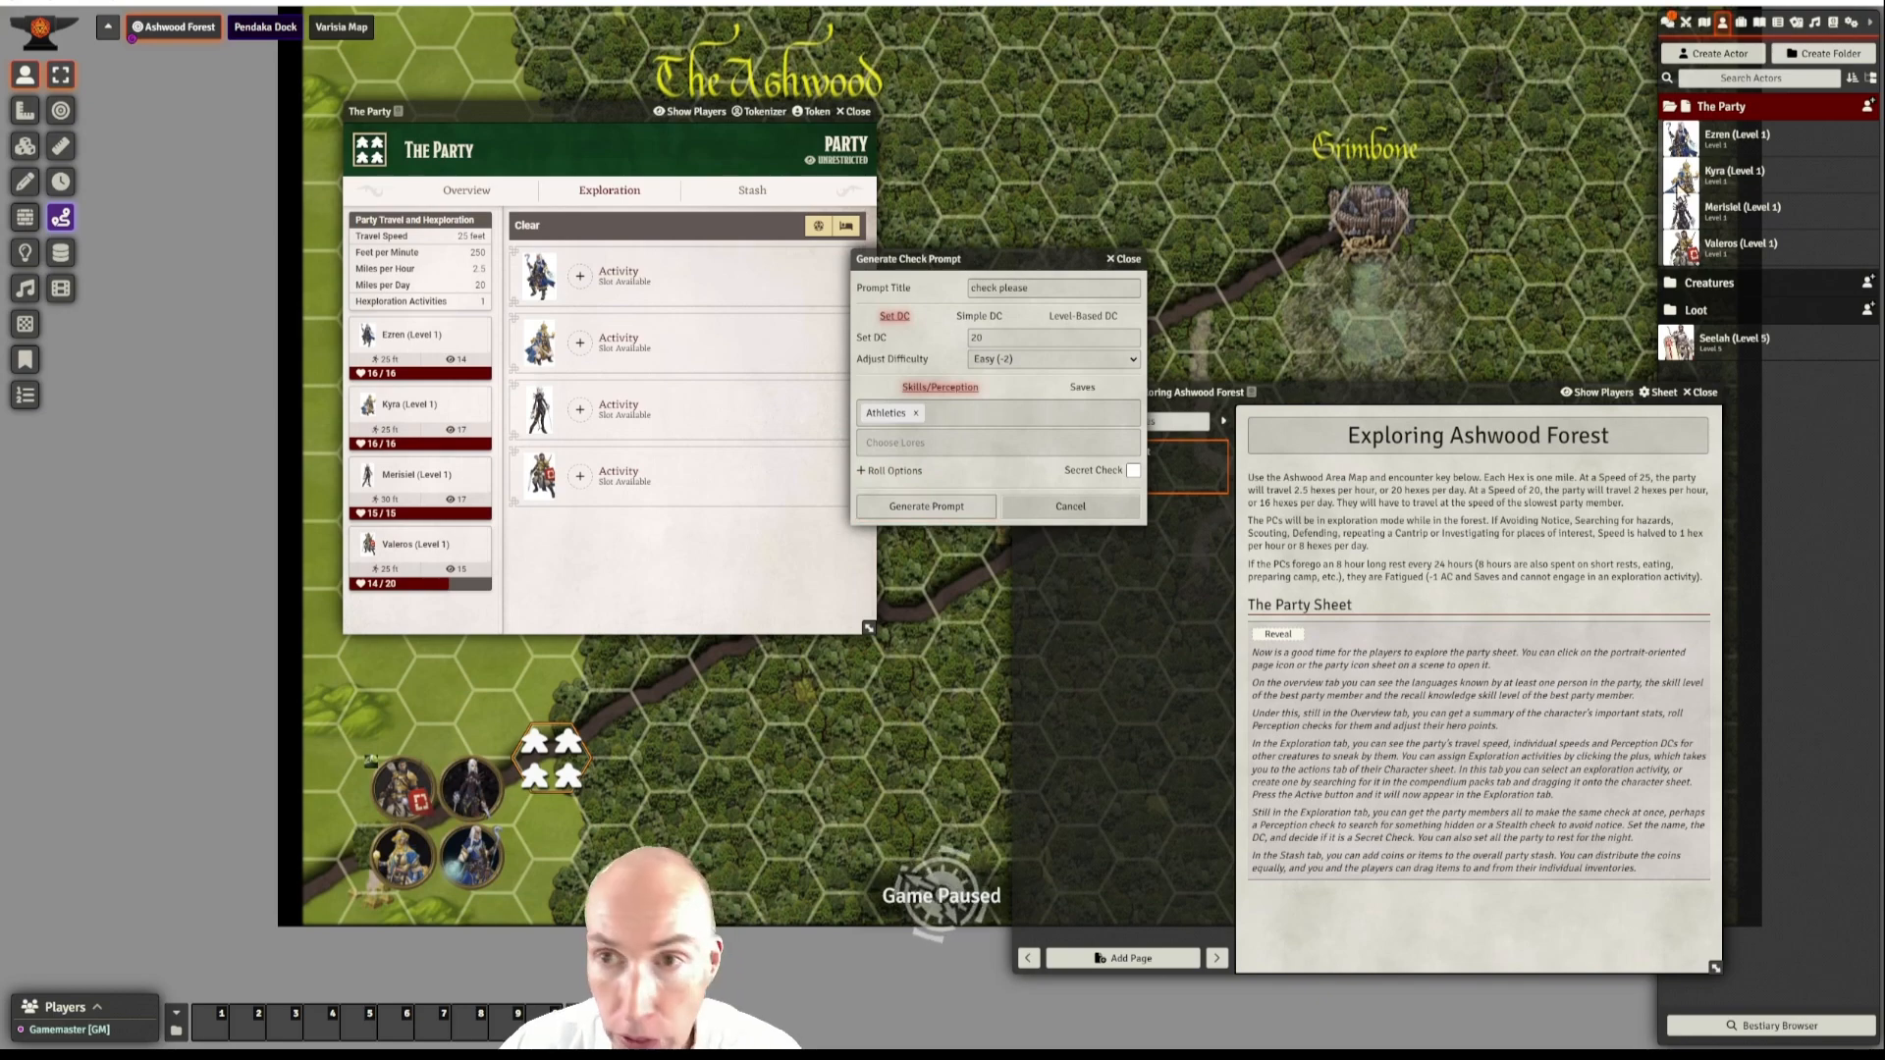
# - Roll the prompted Athletics check for Ezren from the chat log, and close the check prompt dialog
pyautogui.click(1667, 22)
pyautogui.moveTo(1493, 392); pyautogui.dragTo(1243, 469)
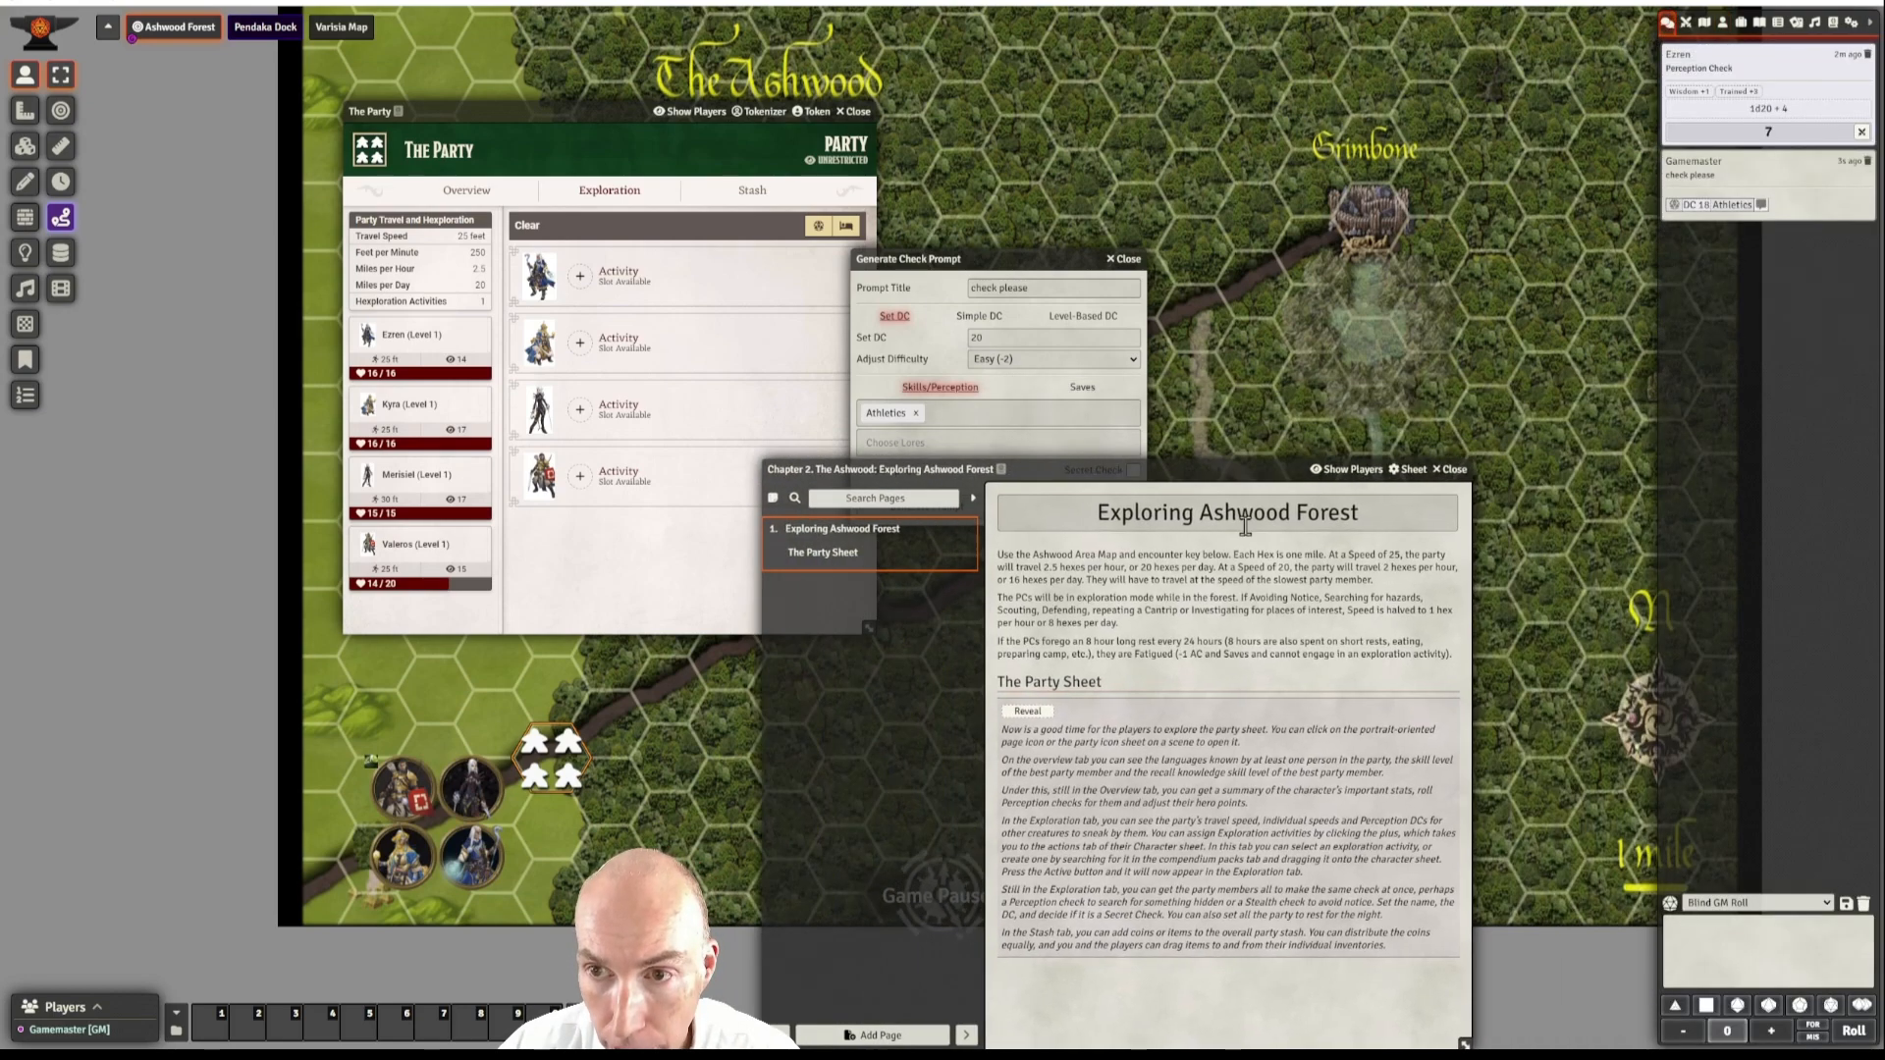
pyautogui.click(473, 856)
pyautogui.click(1722, 209)
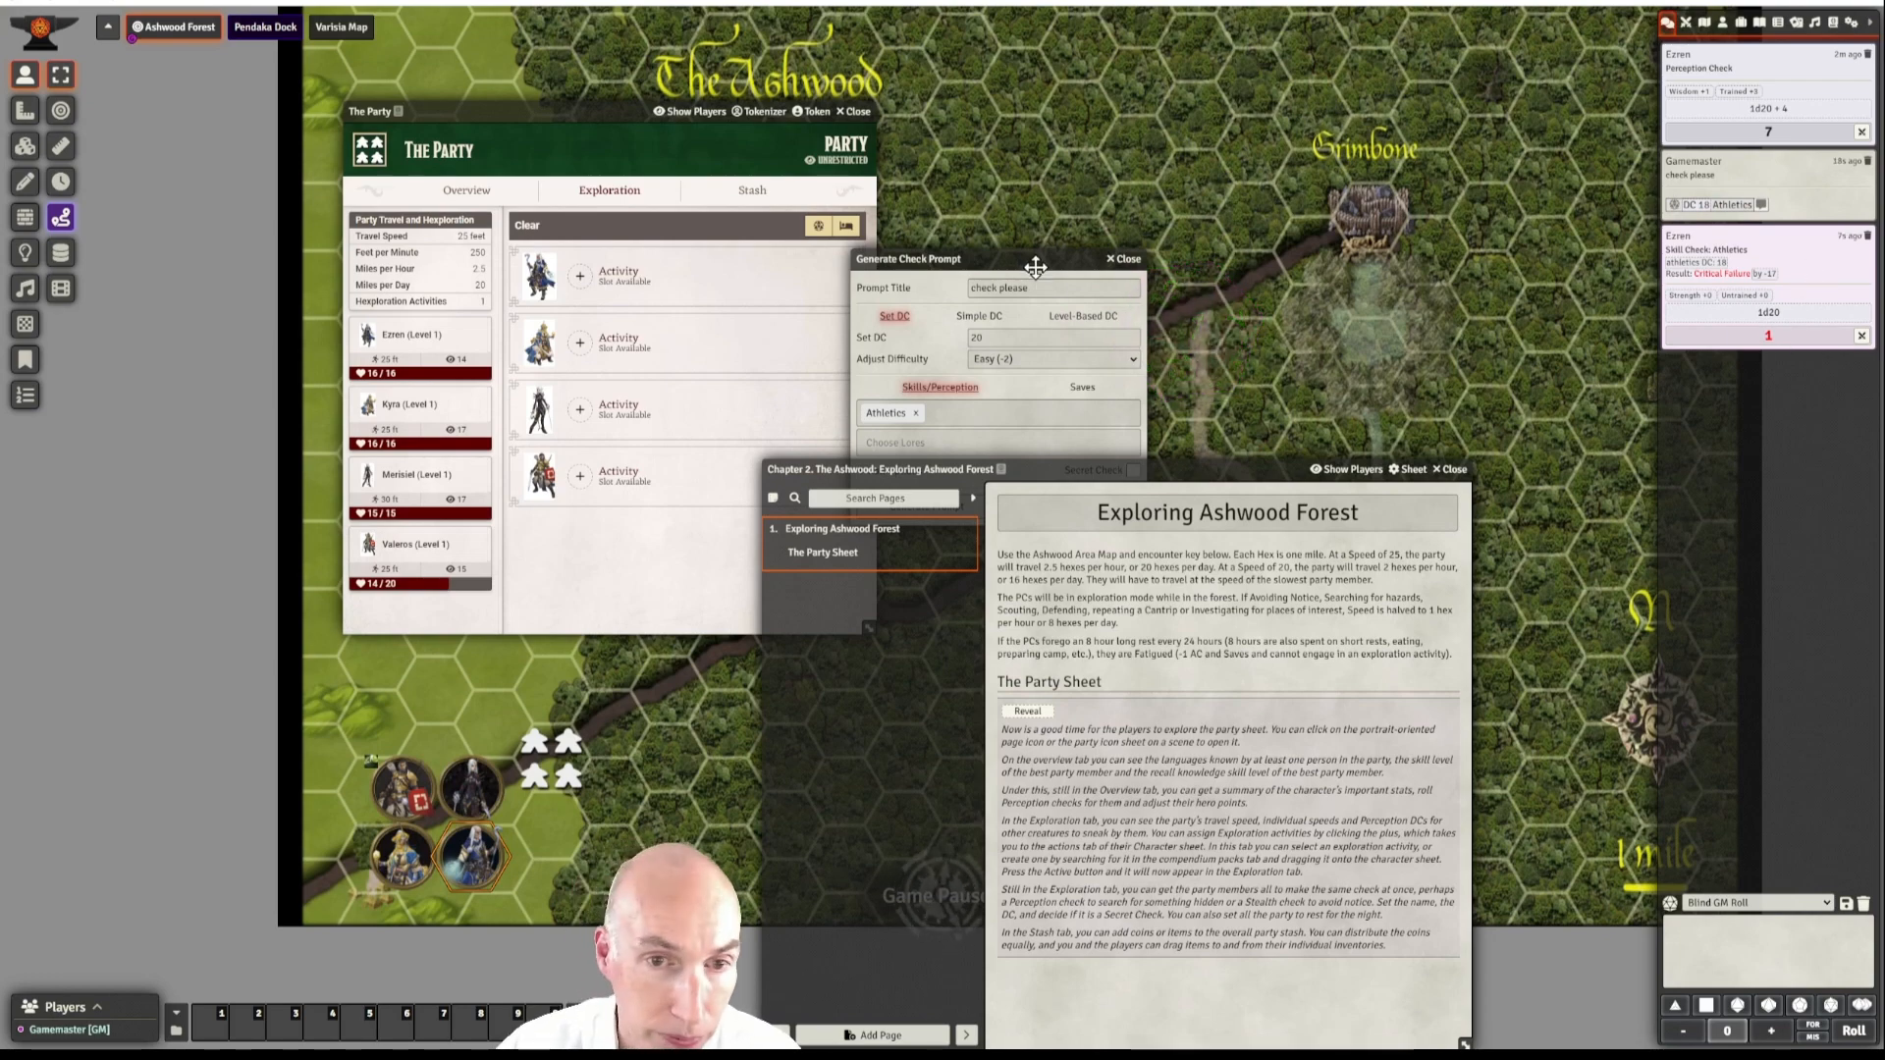
pyautogui.moveTo(1029, 260); pyautogui.dragTo(1068, 251)
pyautogui.click(1161, 249)
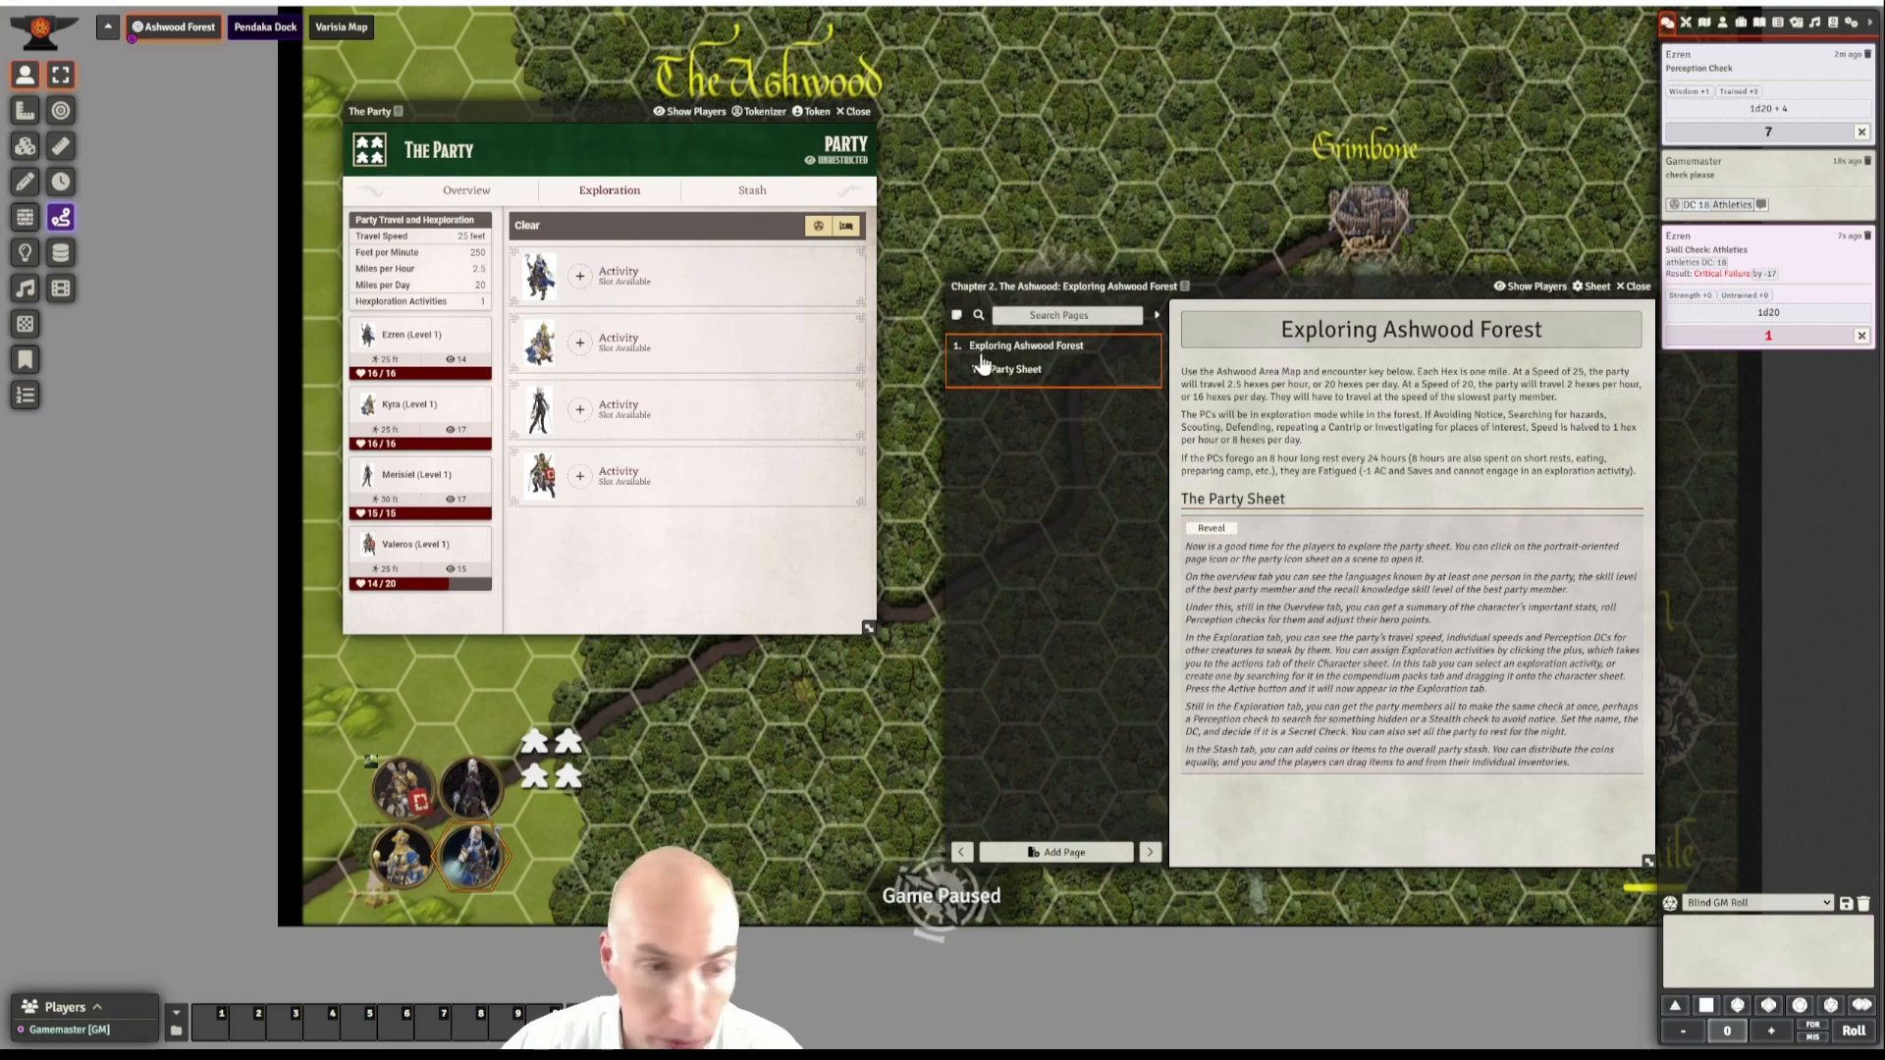
# - Open Ezren's exploration actions from The Party's sheet and search the compendium packs for "detect"
pyautogui.click(578, 283)
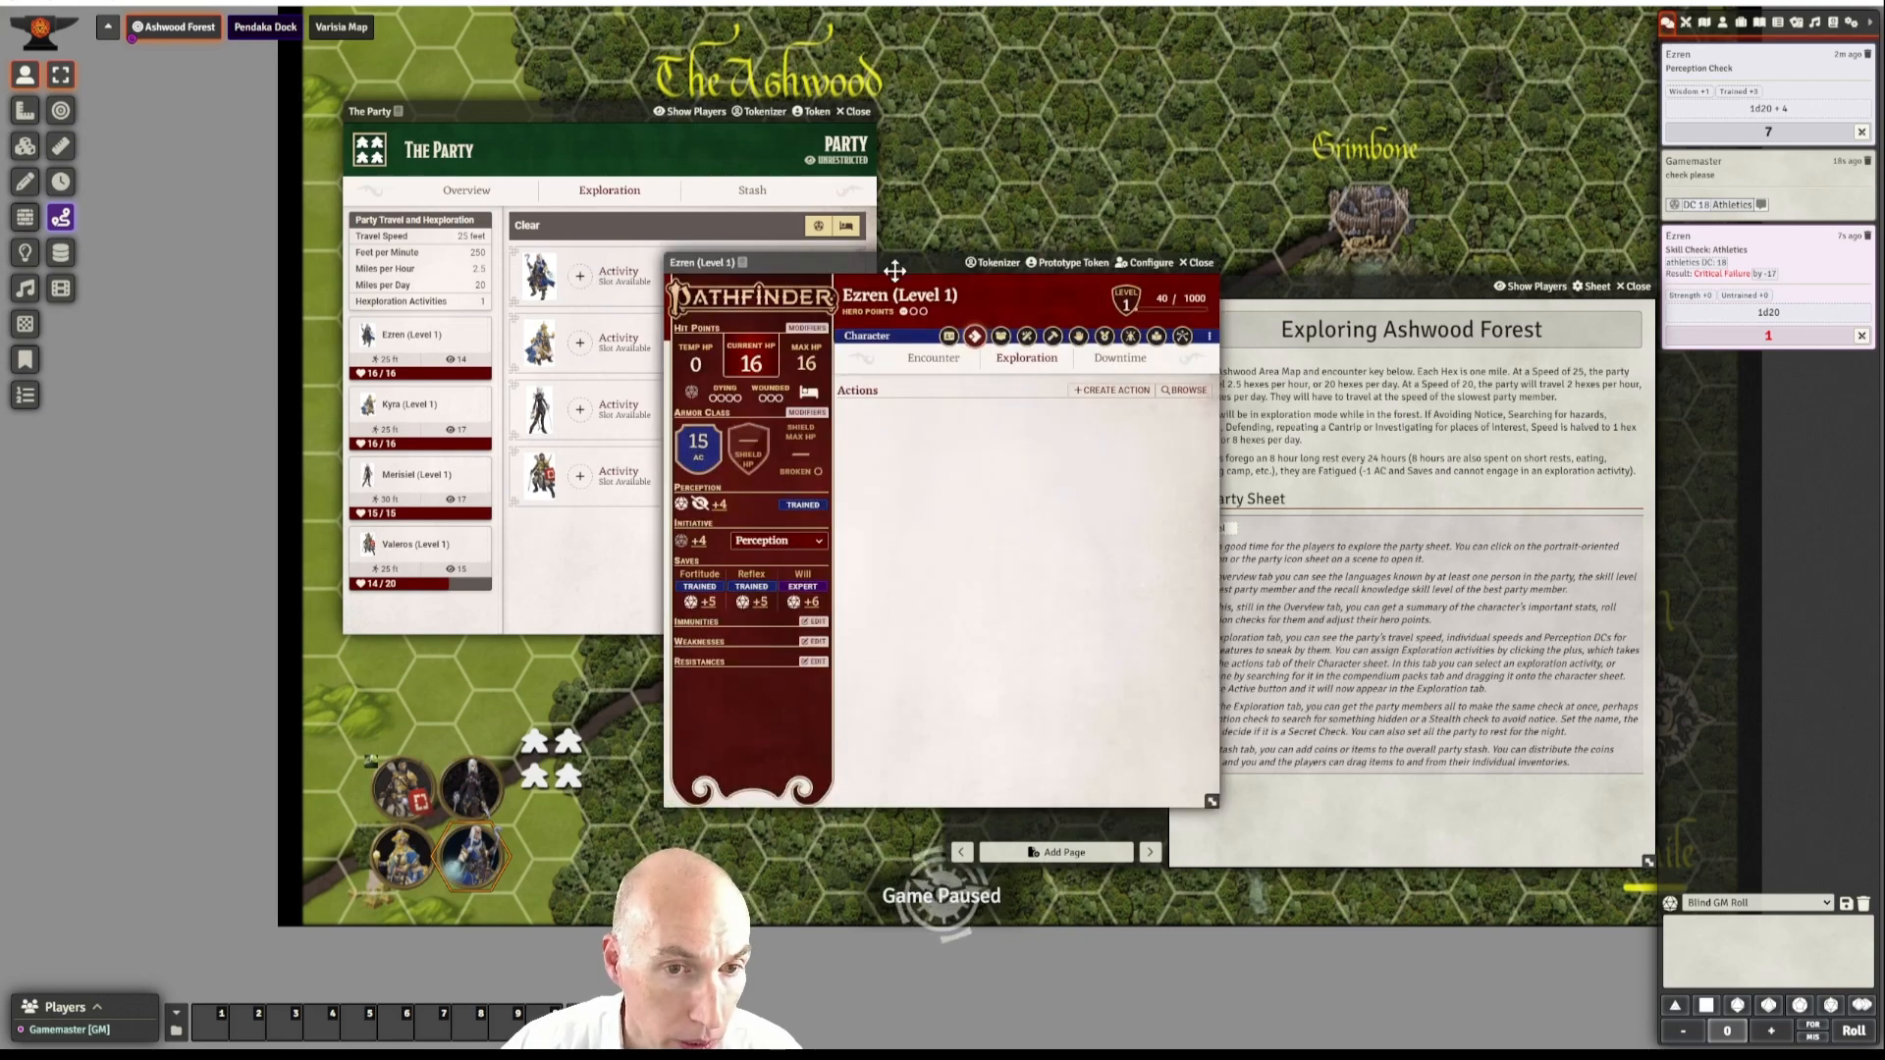
pyautogui.moveTo(923, 263); pyautogui.dragTo(967, 246)
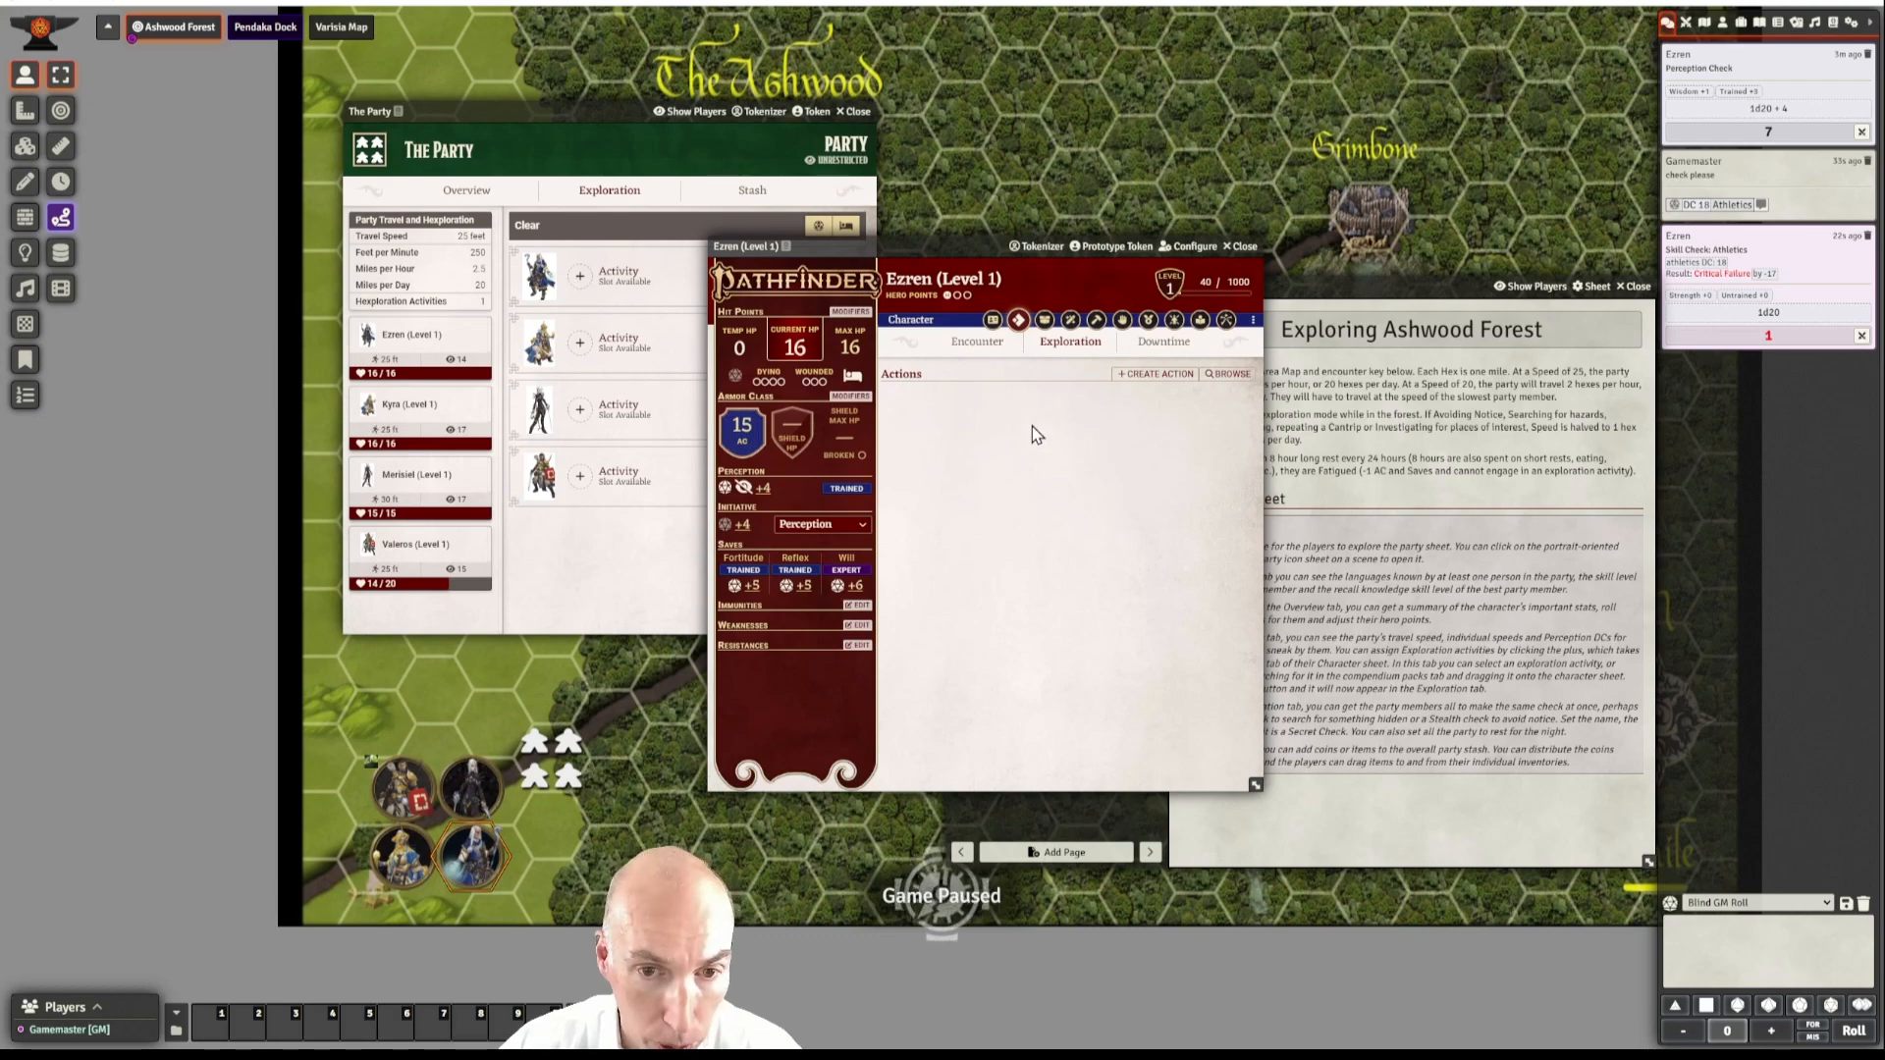
pyautogui.moveTo(960, 246)
pyautogui.mouseDown()
pyautogui.moveTo(993, 219)
pyautogui.moveTo(923, 245)
pyautogui.mouseUp()
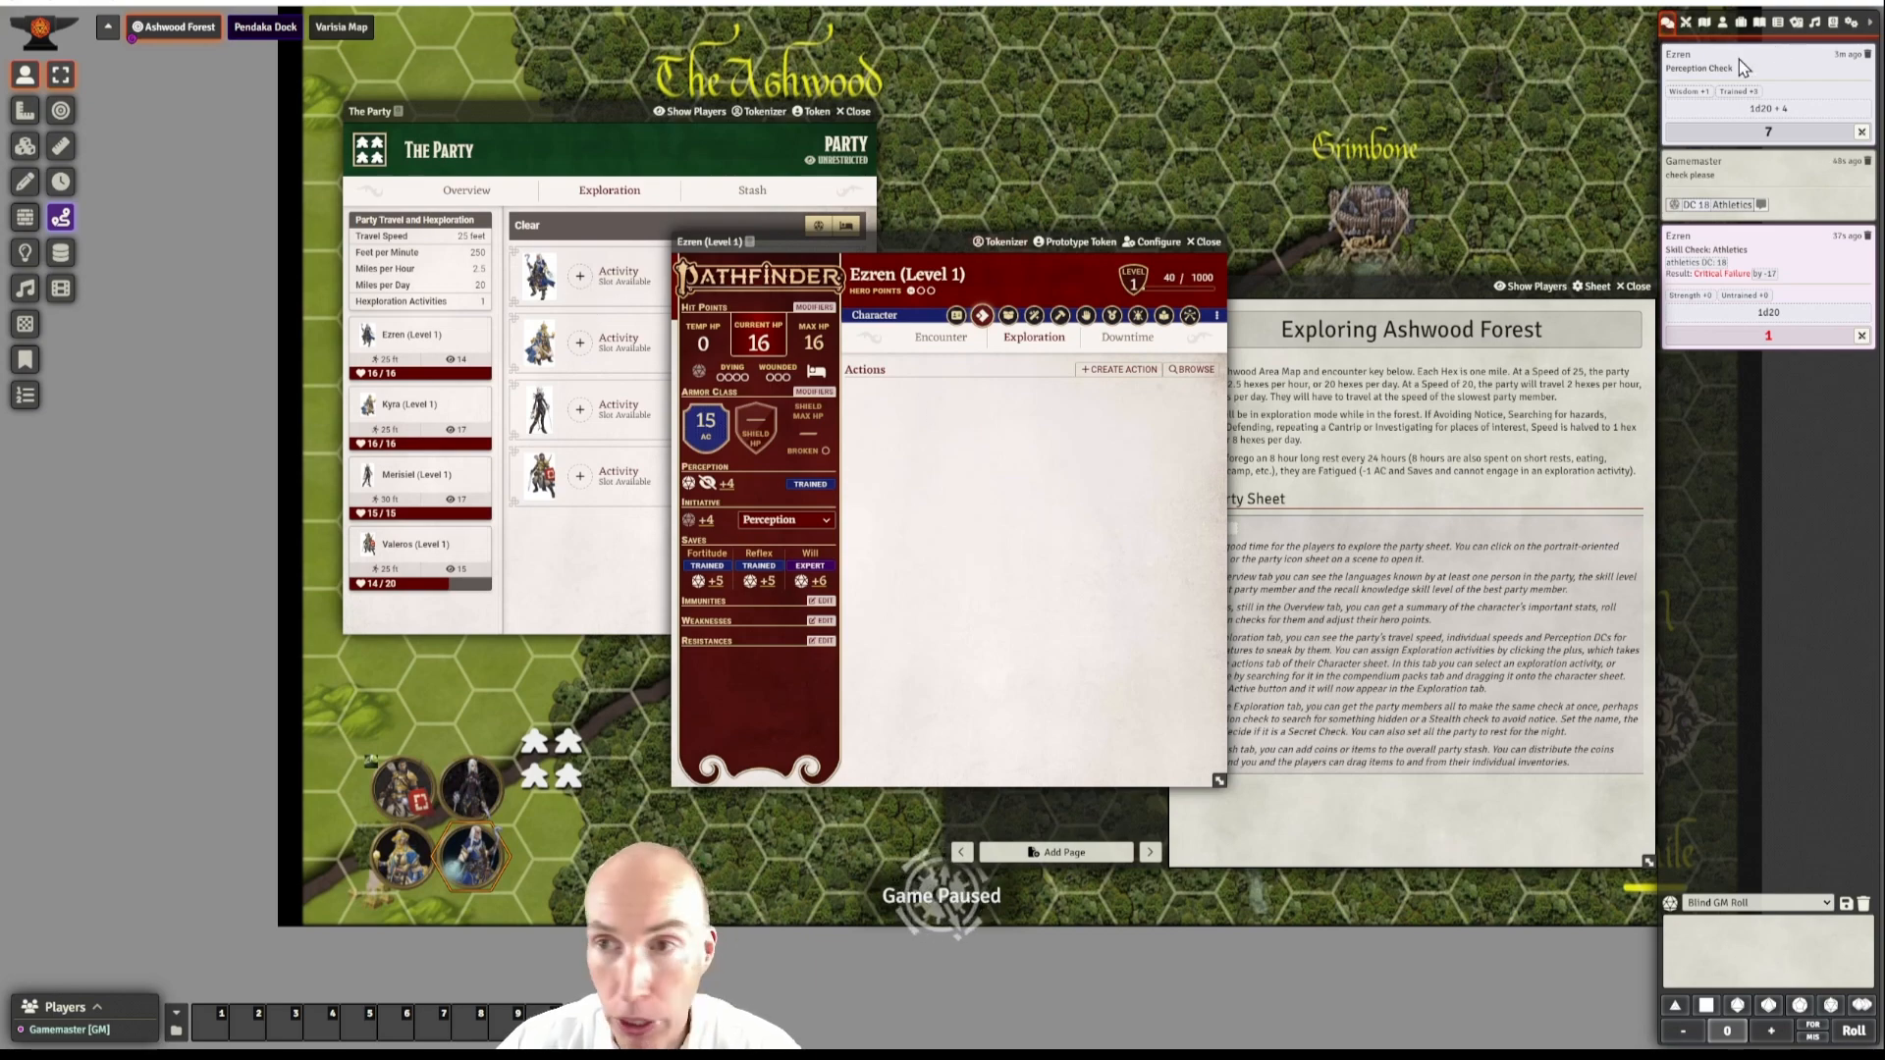
pyautogui.click(1831, 24)
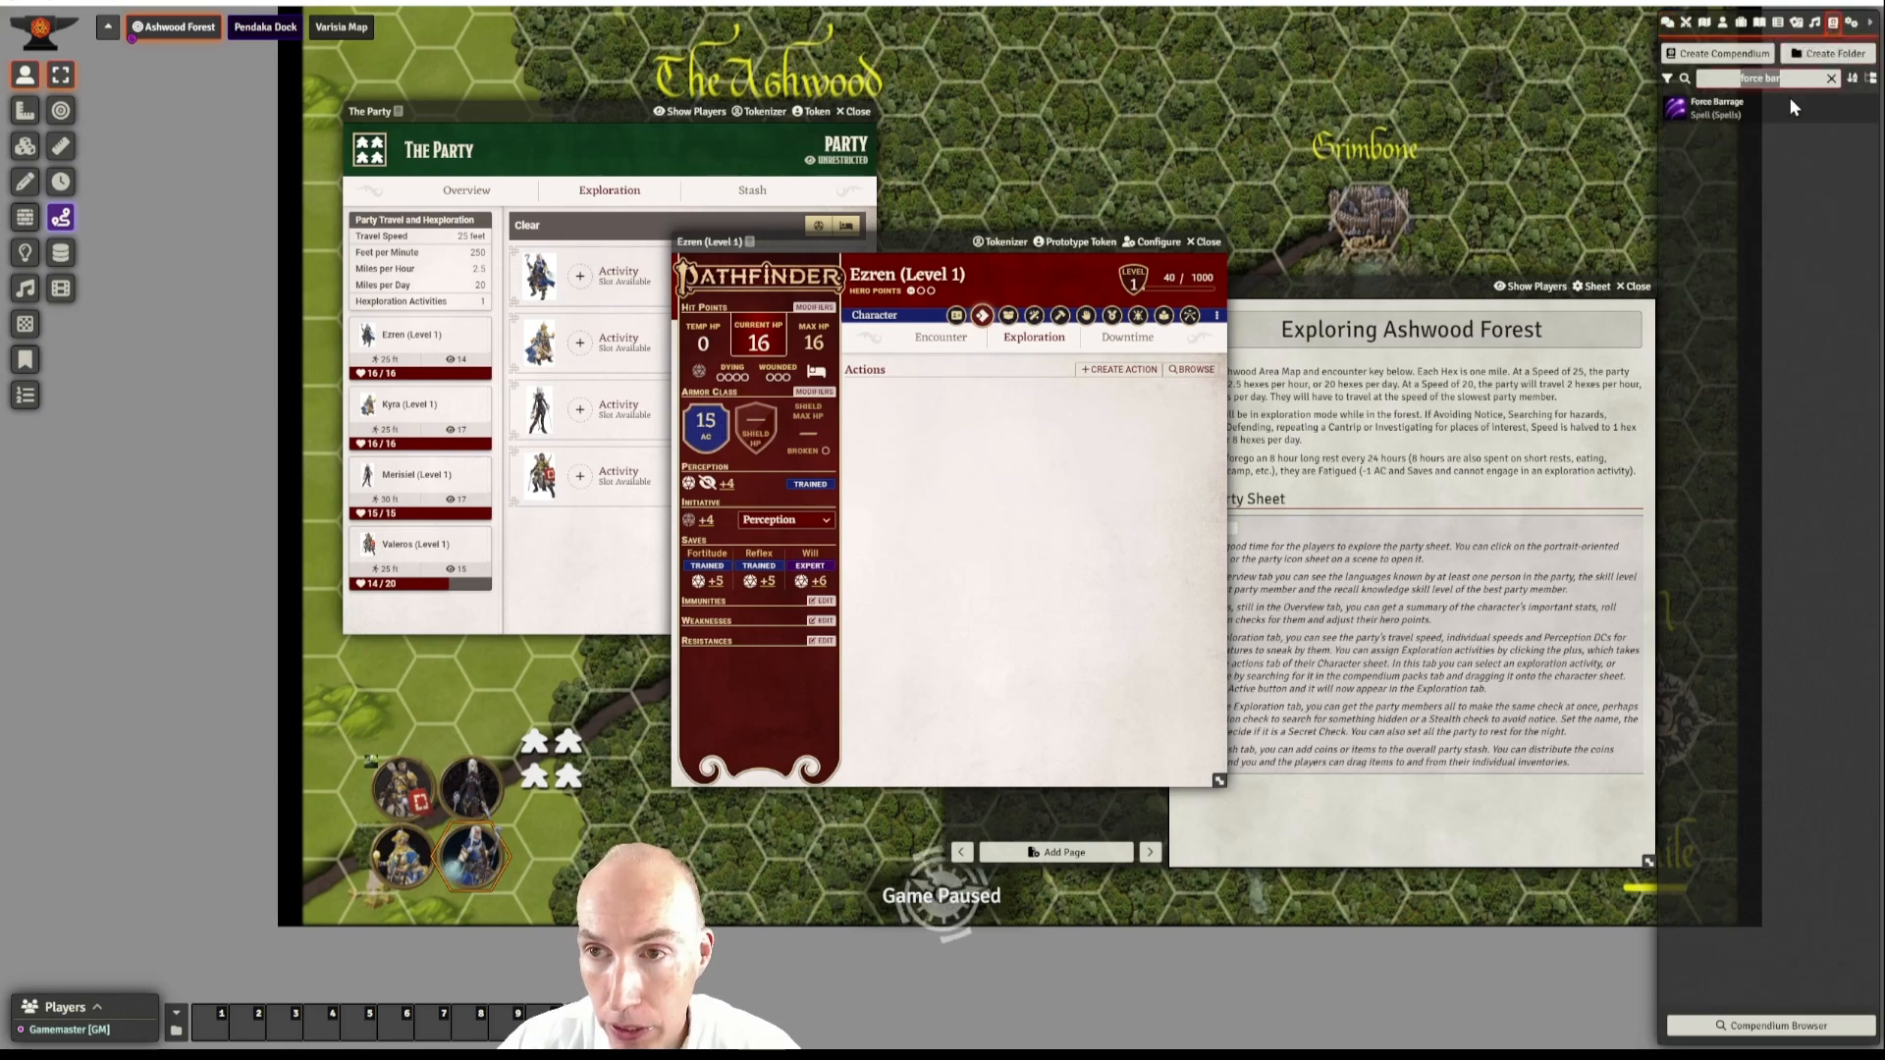
pyautogui.hotkey('ctrl', 'a')
pyautogui.press('BackSpace')
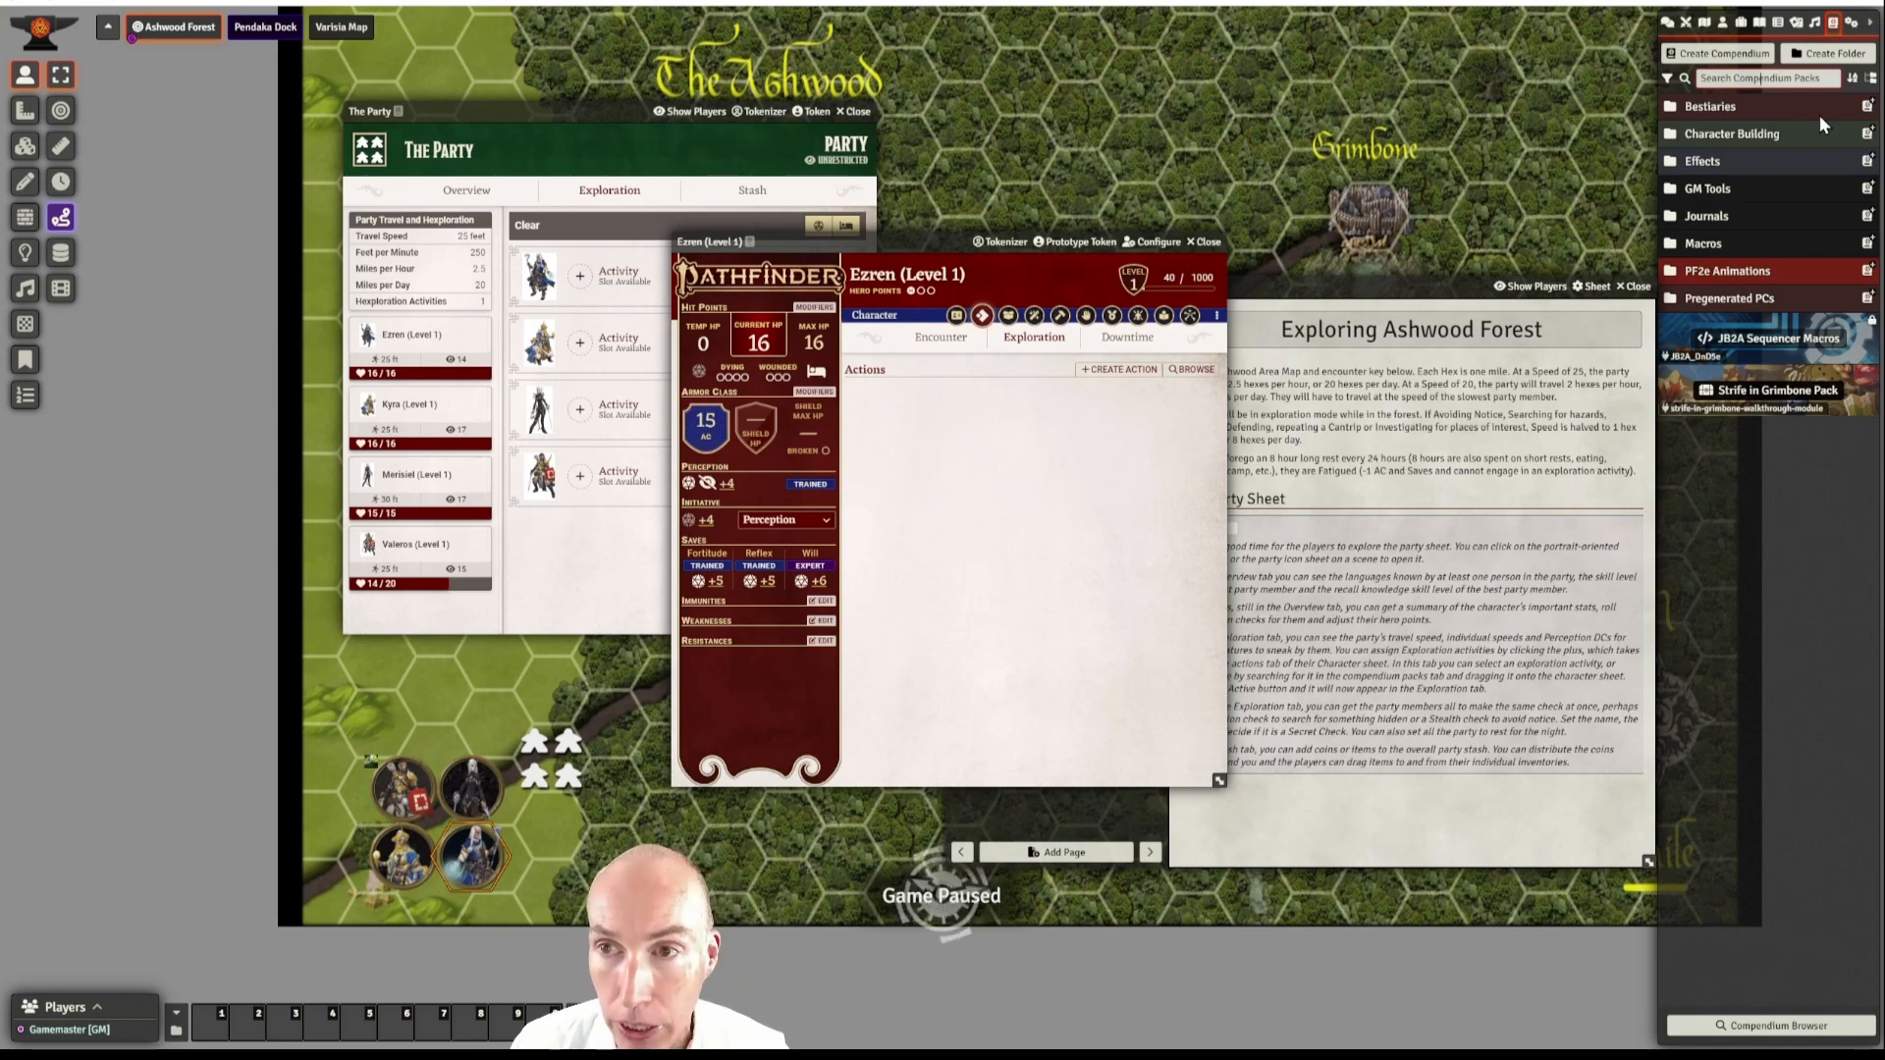
pyautogui.write('detect')
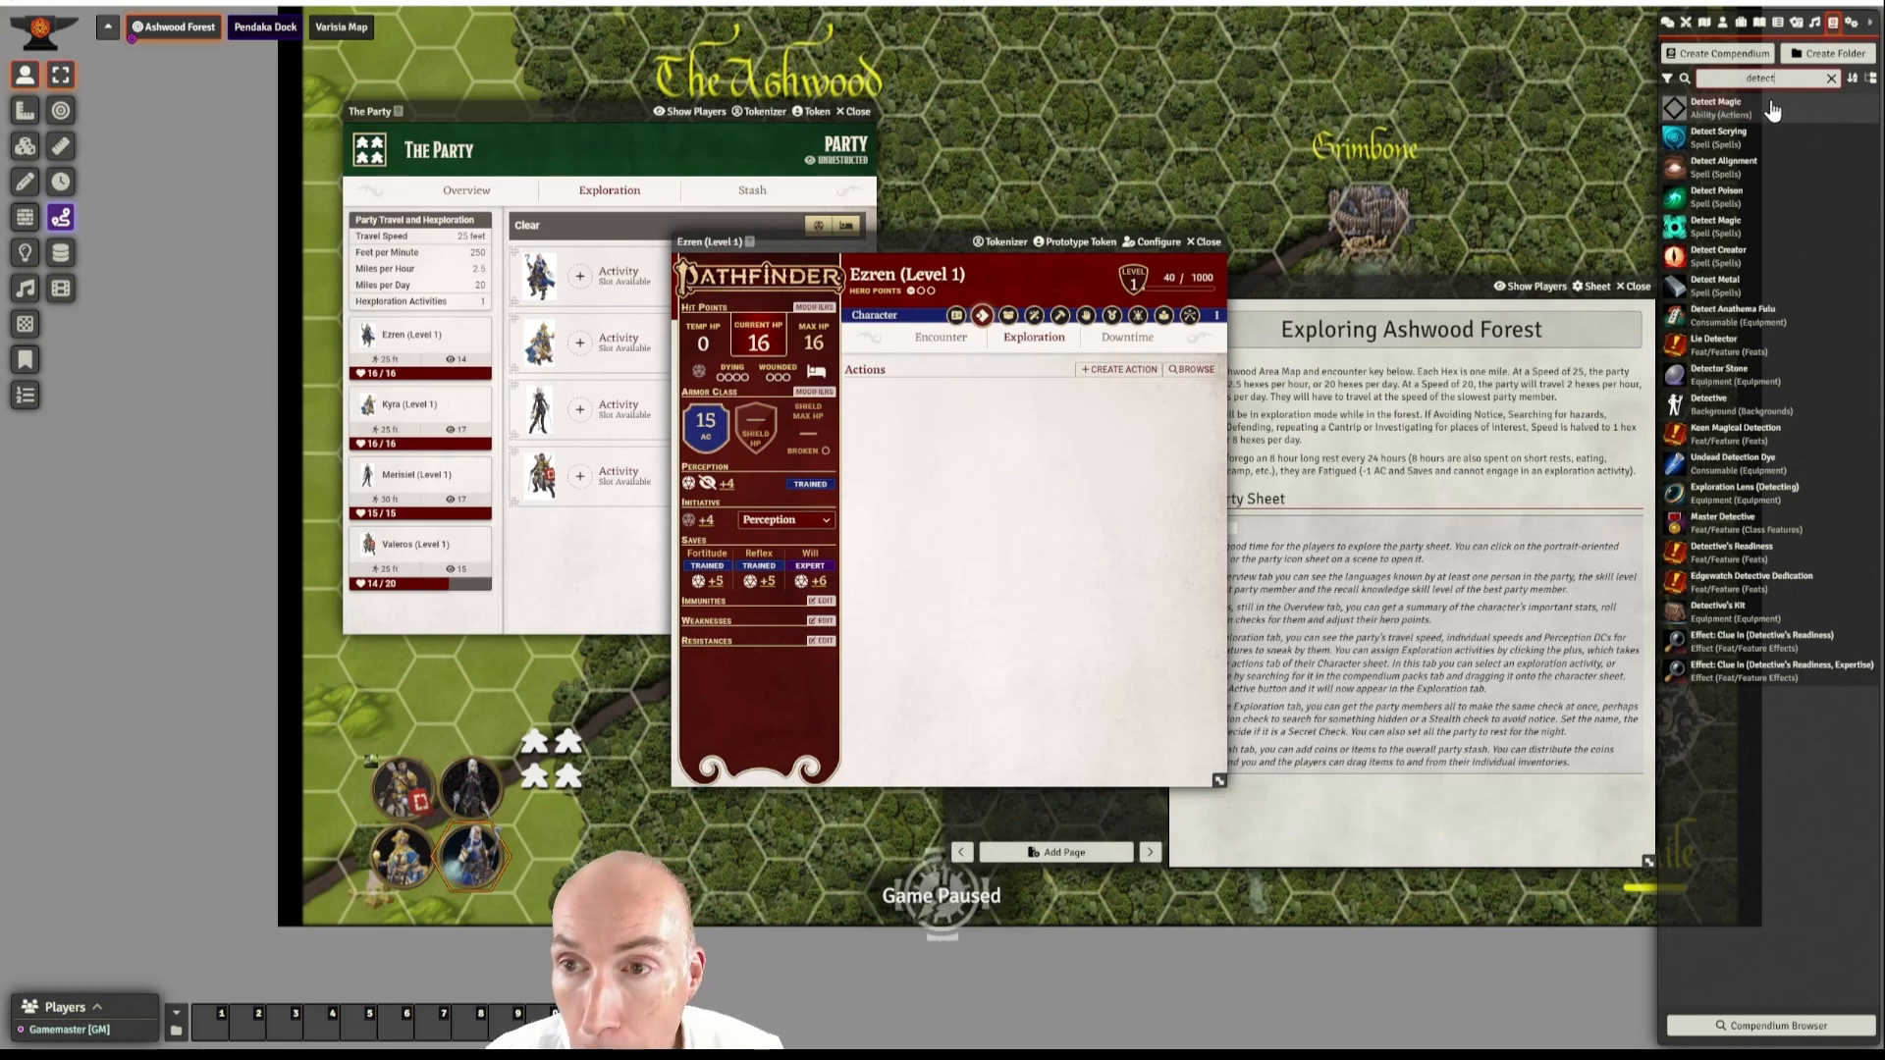
# - Add the Detect Magic ability to Ezren's exploration actions, make it active, and close the character sheet
pyautogui.moveTo(1725, 108); pyautogui.dragTo(1727, 109)
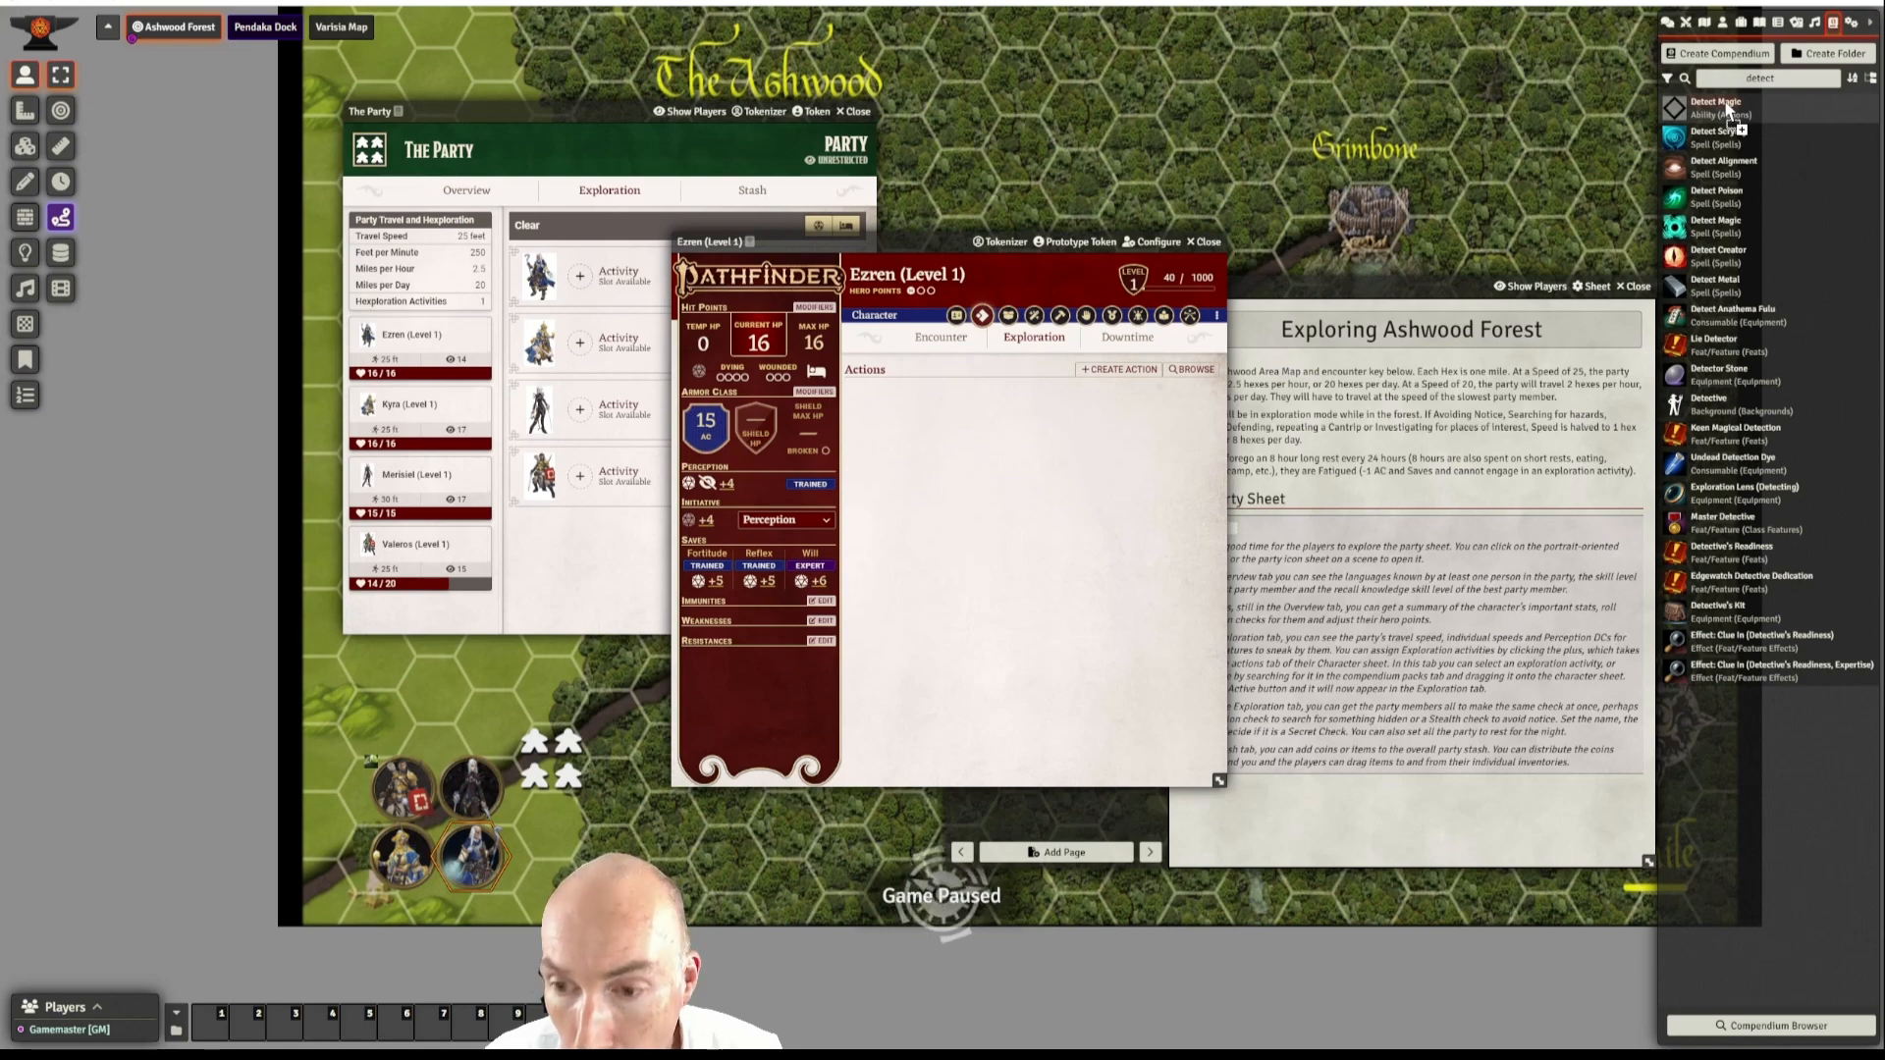
pyautogui.moveTo(1727, 109); pyautogui.dragTo(1084, 487)
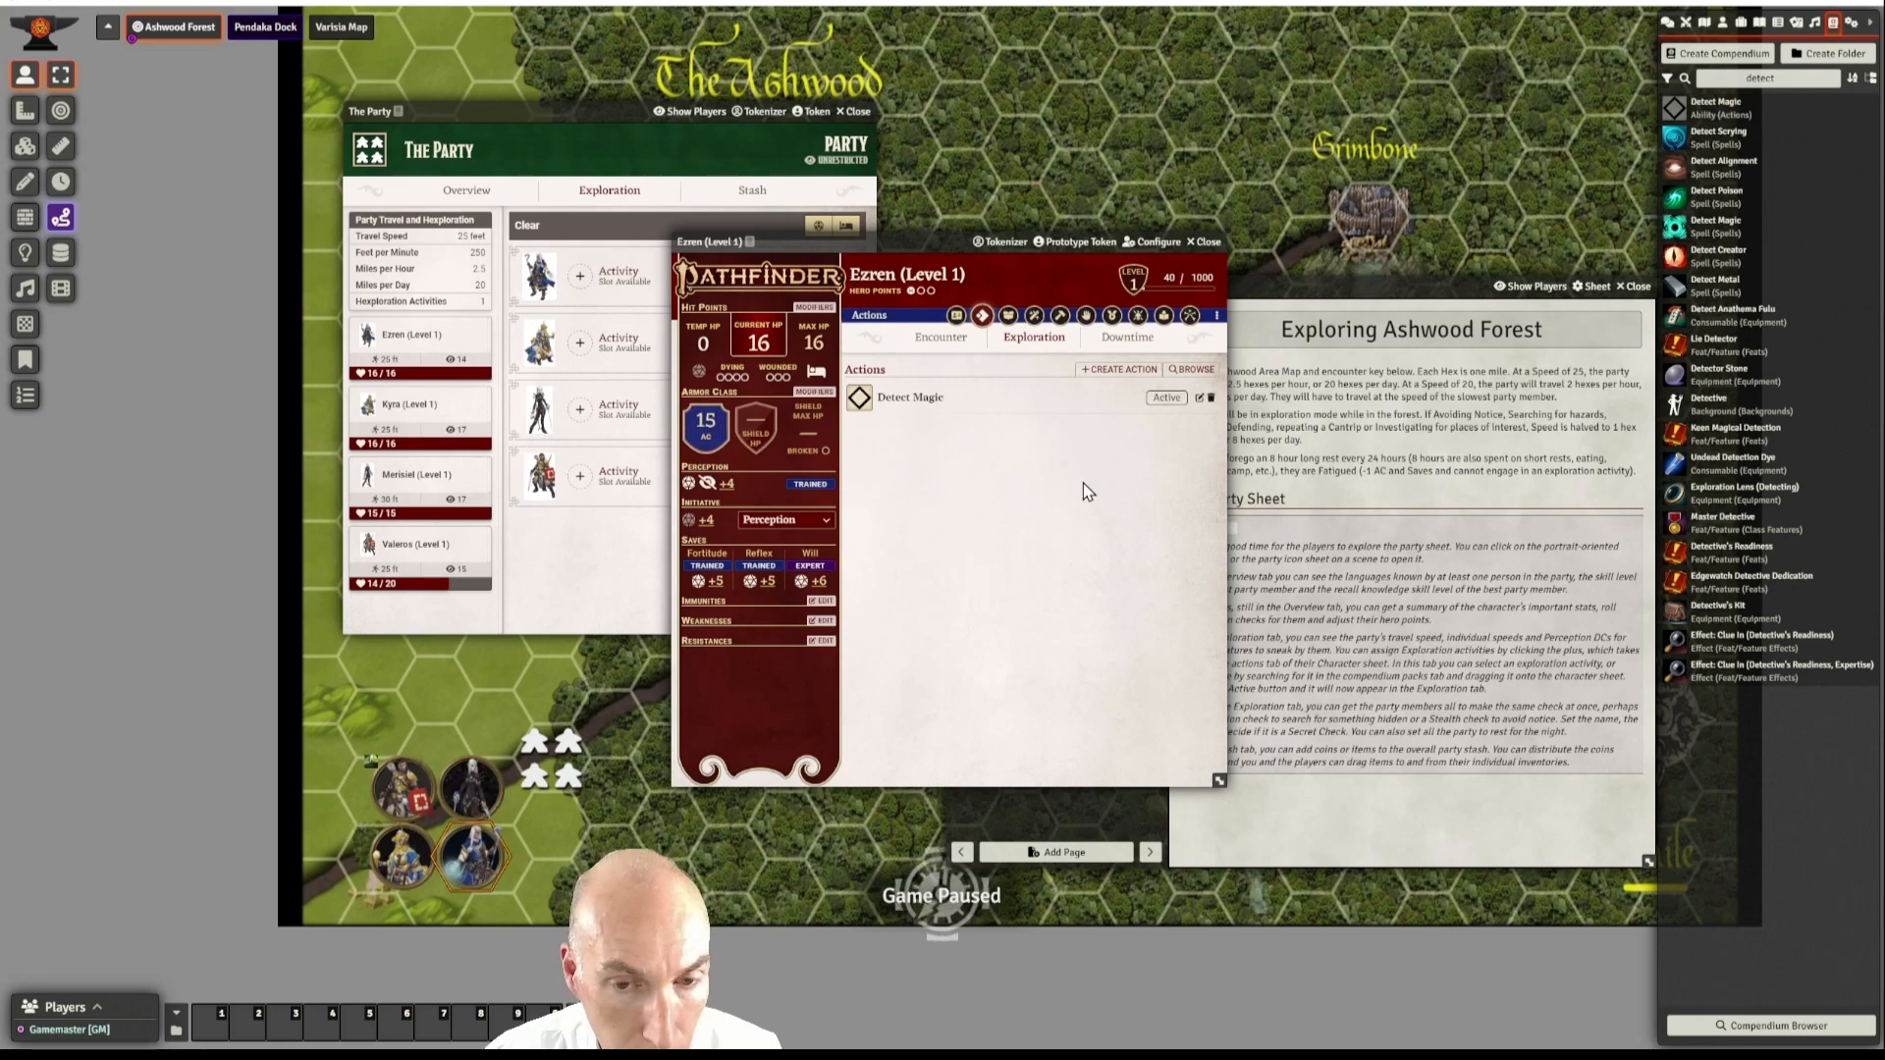
pyautogui.click(1169, 399)
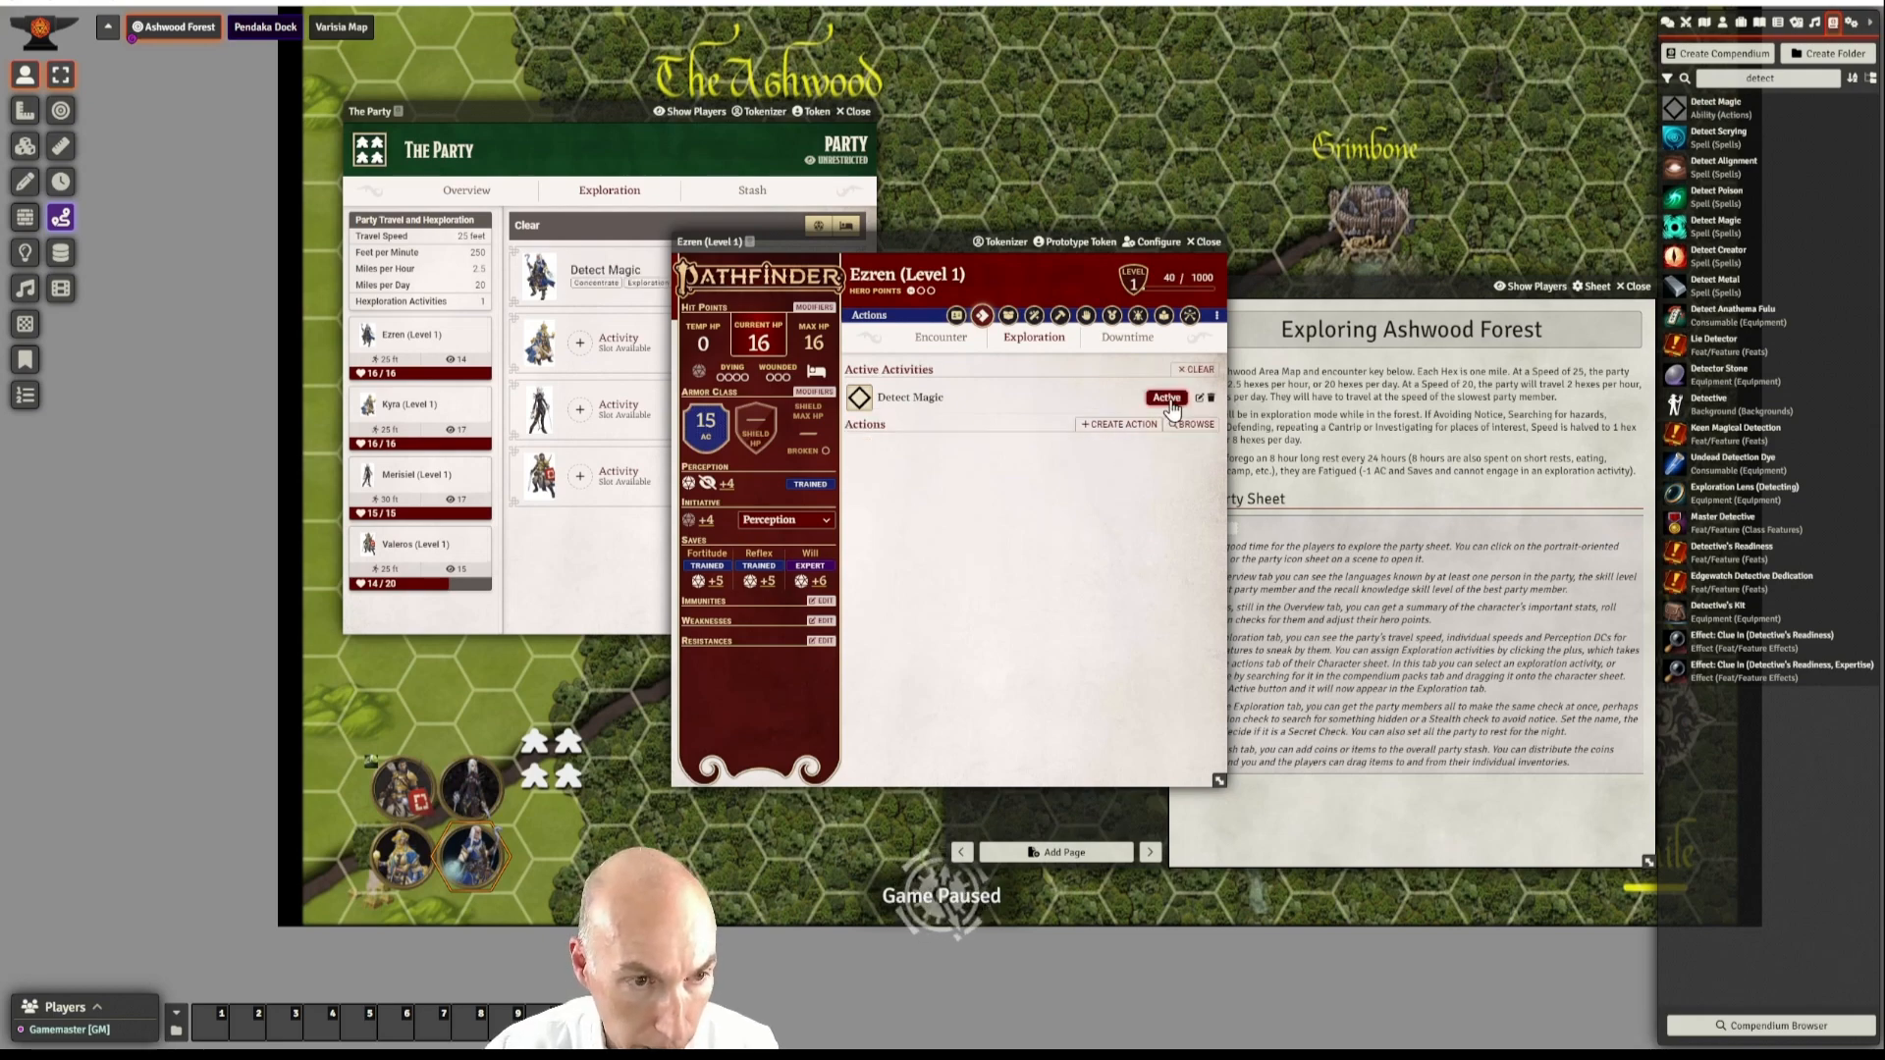
pyautogui.moveTo(935, 239); pyautogui.dragTo(1077, 217)
pyautogui.click(1330, 214)
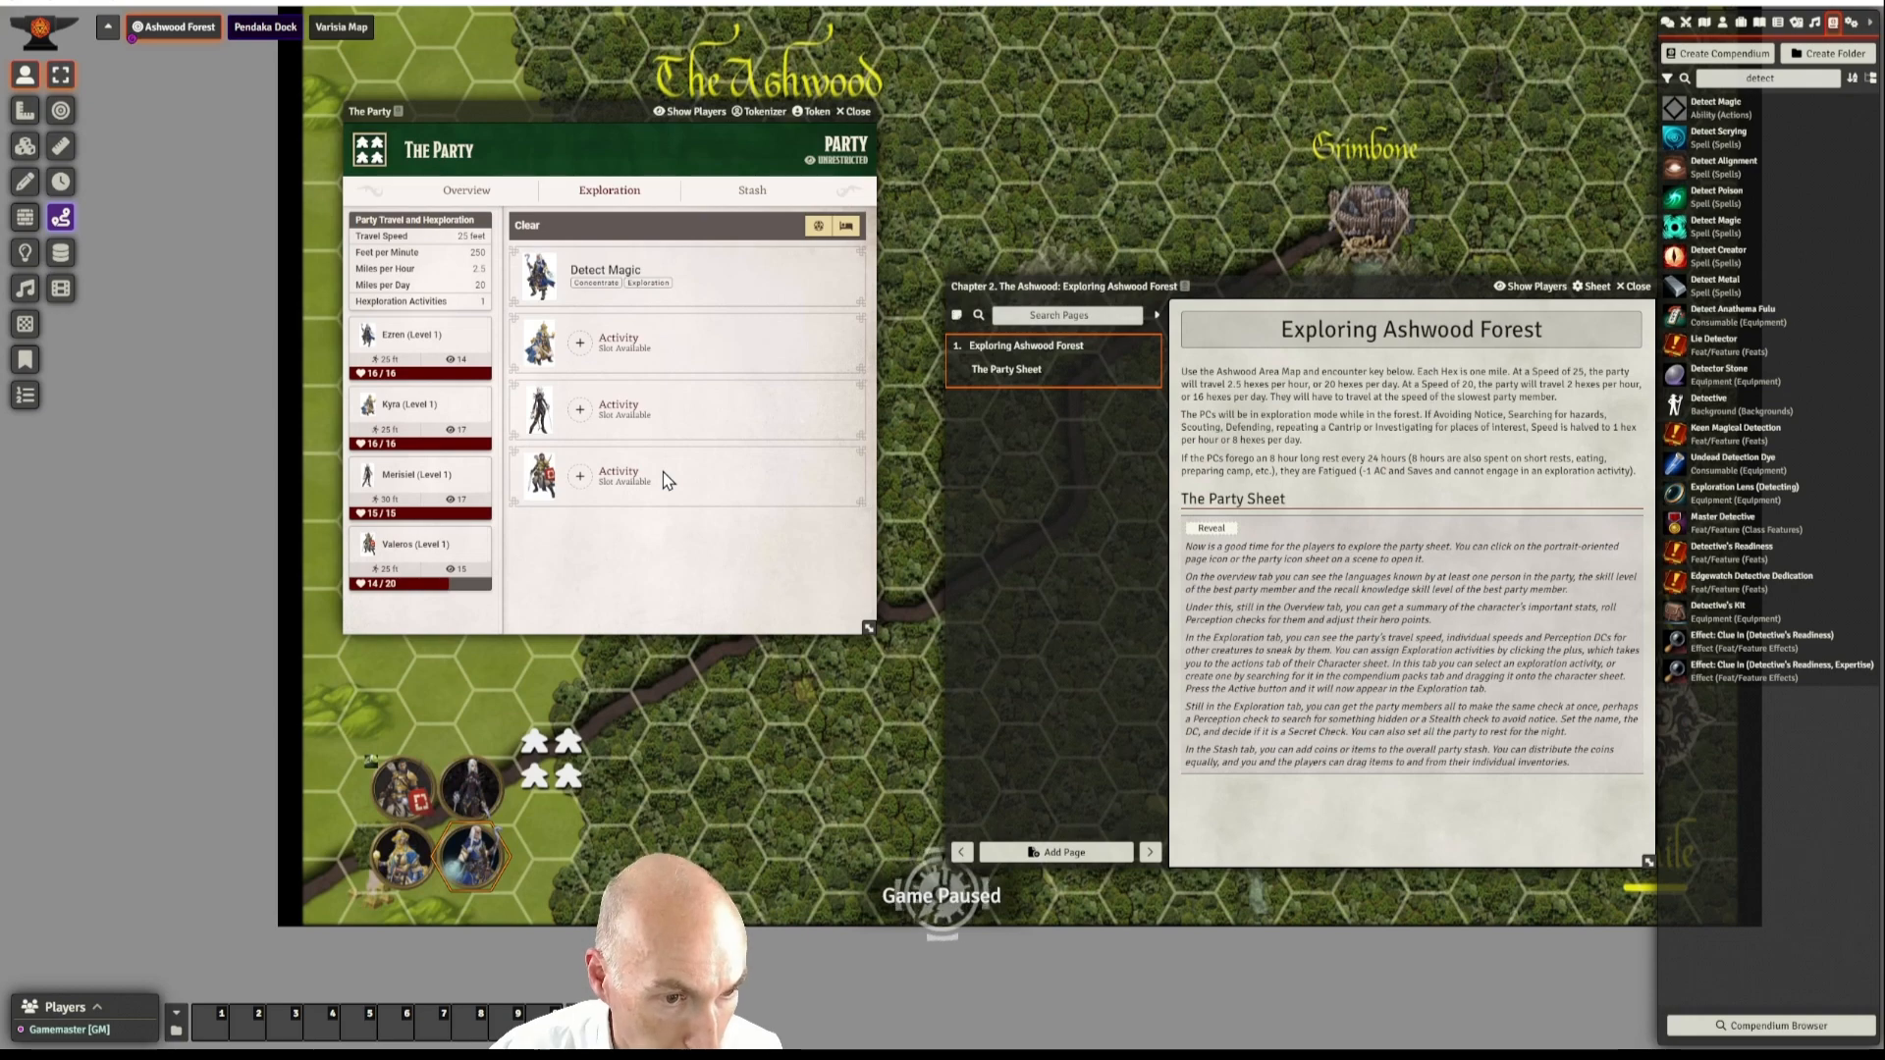
# - Open Valeros's exploration actions from The Party's sheet and search the compendium packs for "defend"
pyautogui.click(580, 479)
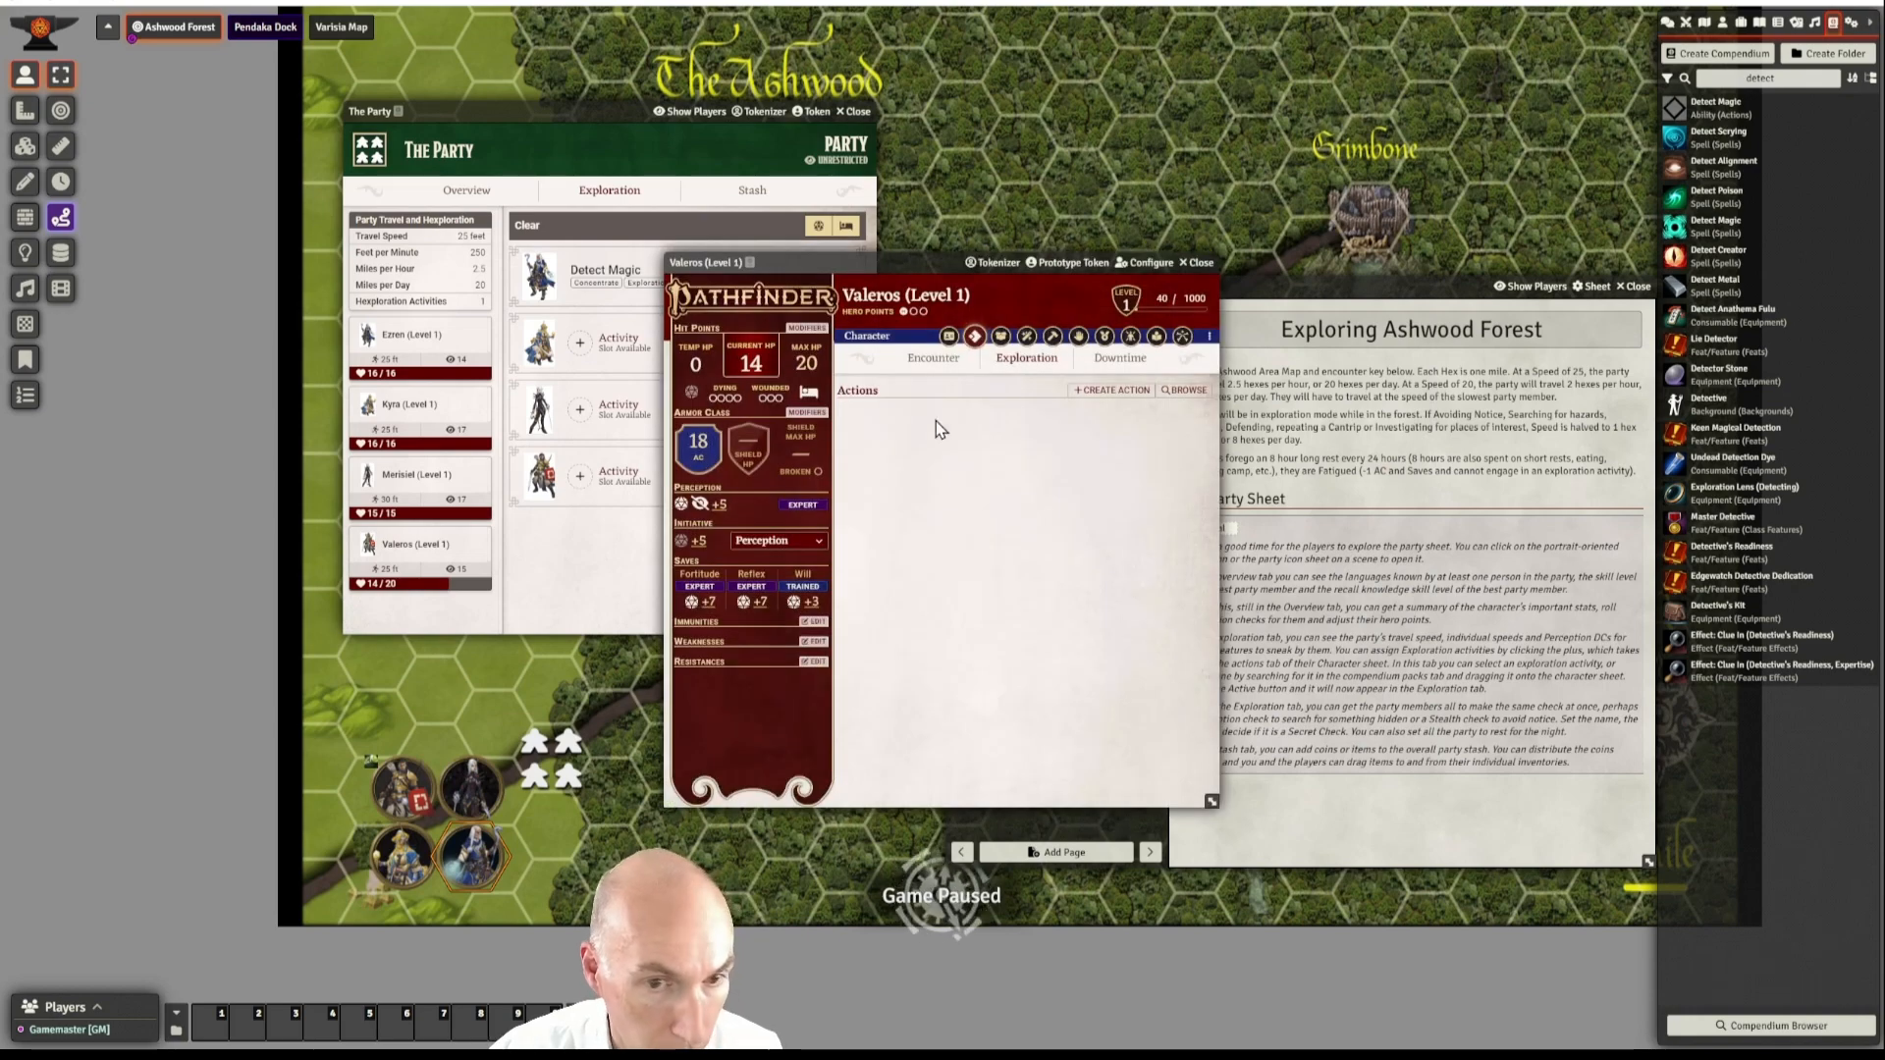
pyautogui.moveTo(1794, 81); pyautogui.dragTo(1746, 80)
pyautogui.write('defendi')
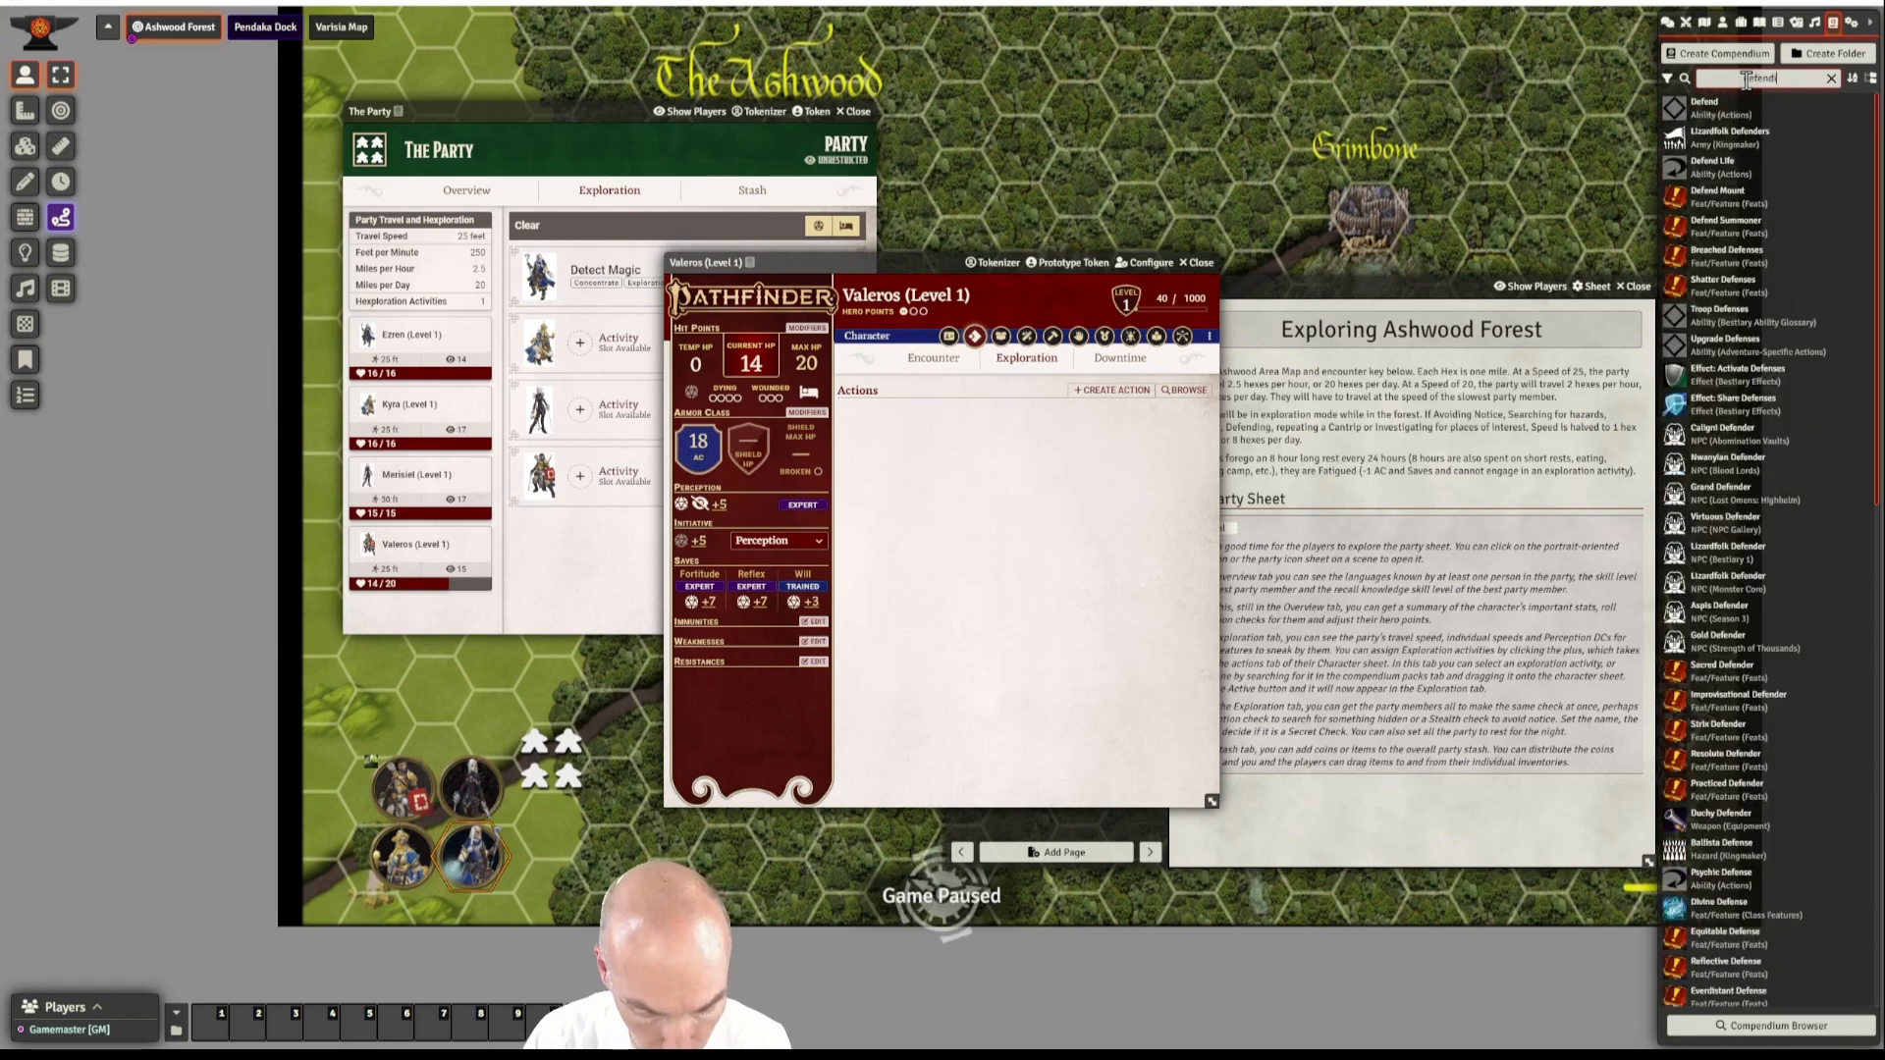
pyautogui.write('ng')
pyautogui.press('BackSpace')
pyautogui.press('BackSpace')
pyautogui.press('BackSpace')
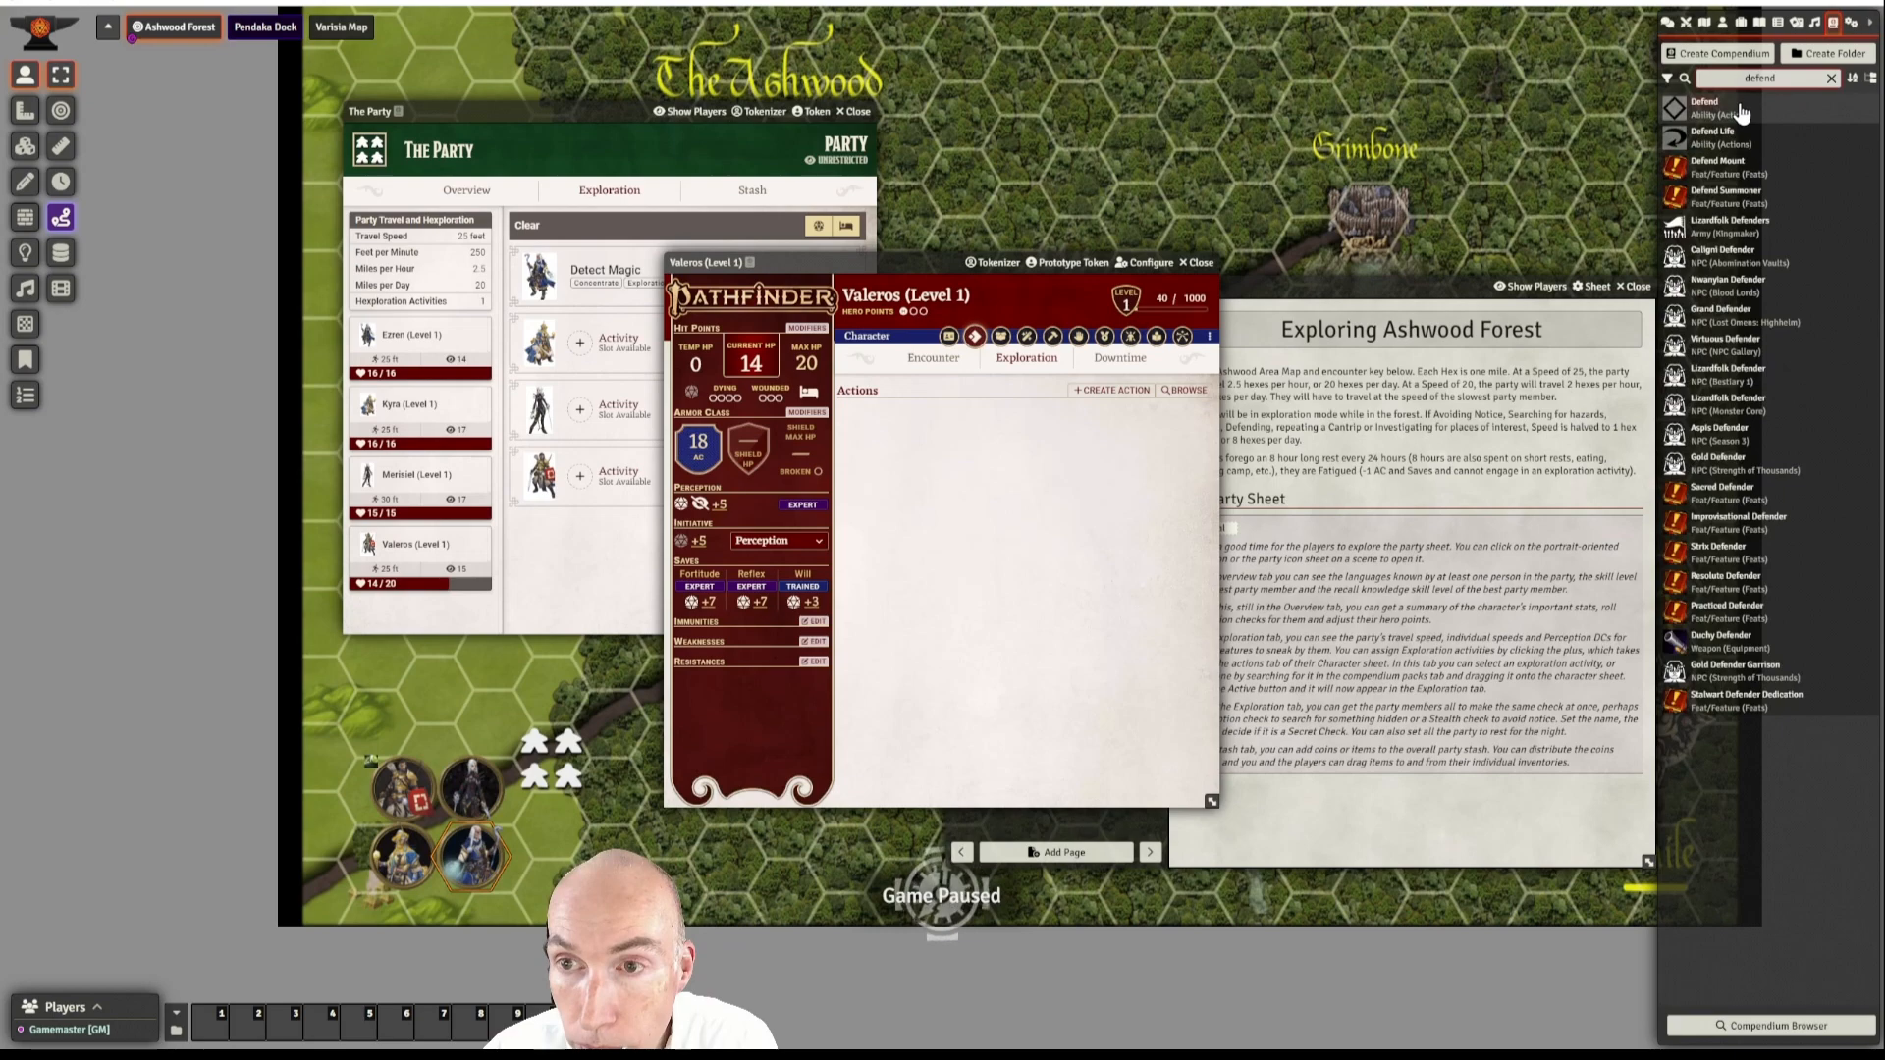
# - Add the Defend ability to Valeros's exploration actions, then search the compendium packs for "scout" and add the Scout ability too
pyautogui.moveTo(1598, 157); pyautogui.dragTo(1005, 462)
pyautogui.doubleClick(1745, 79)
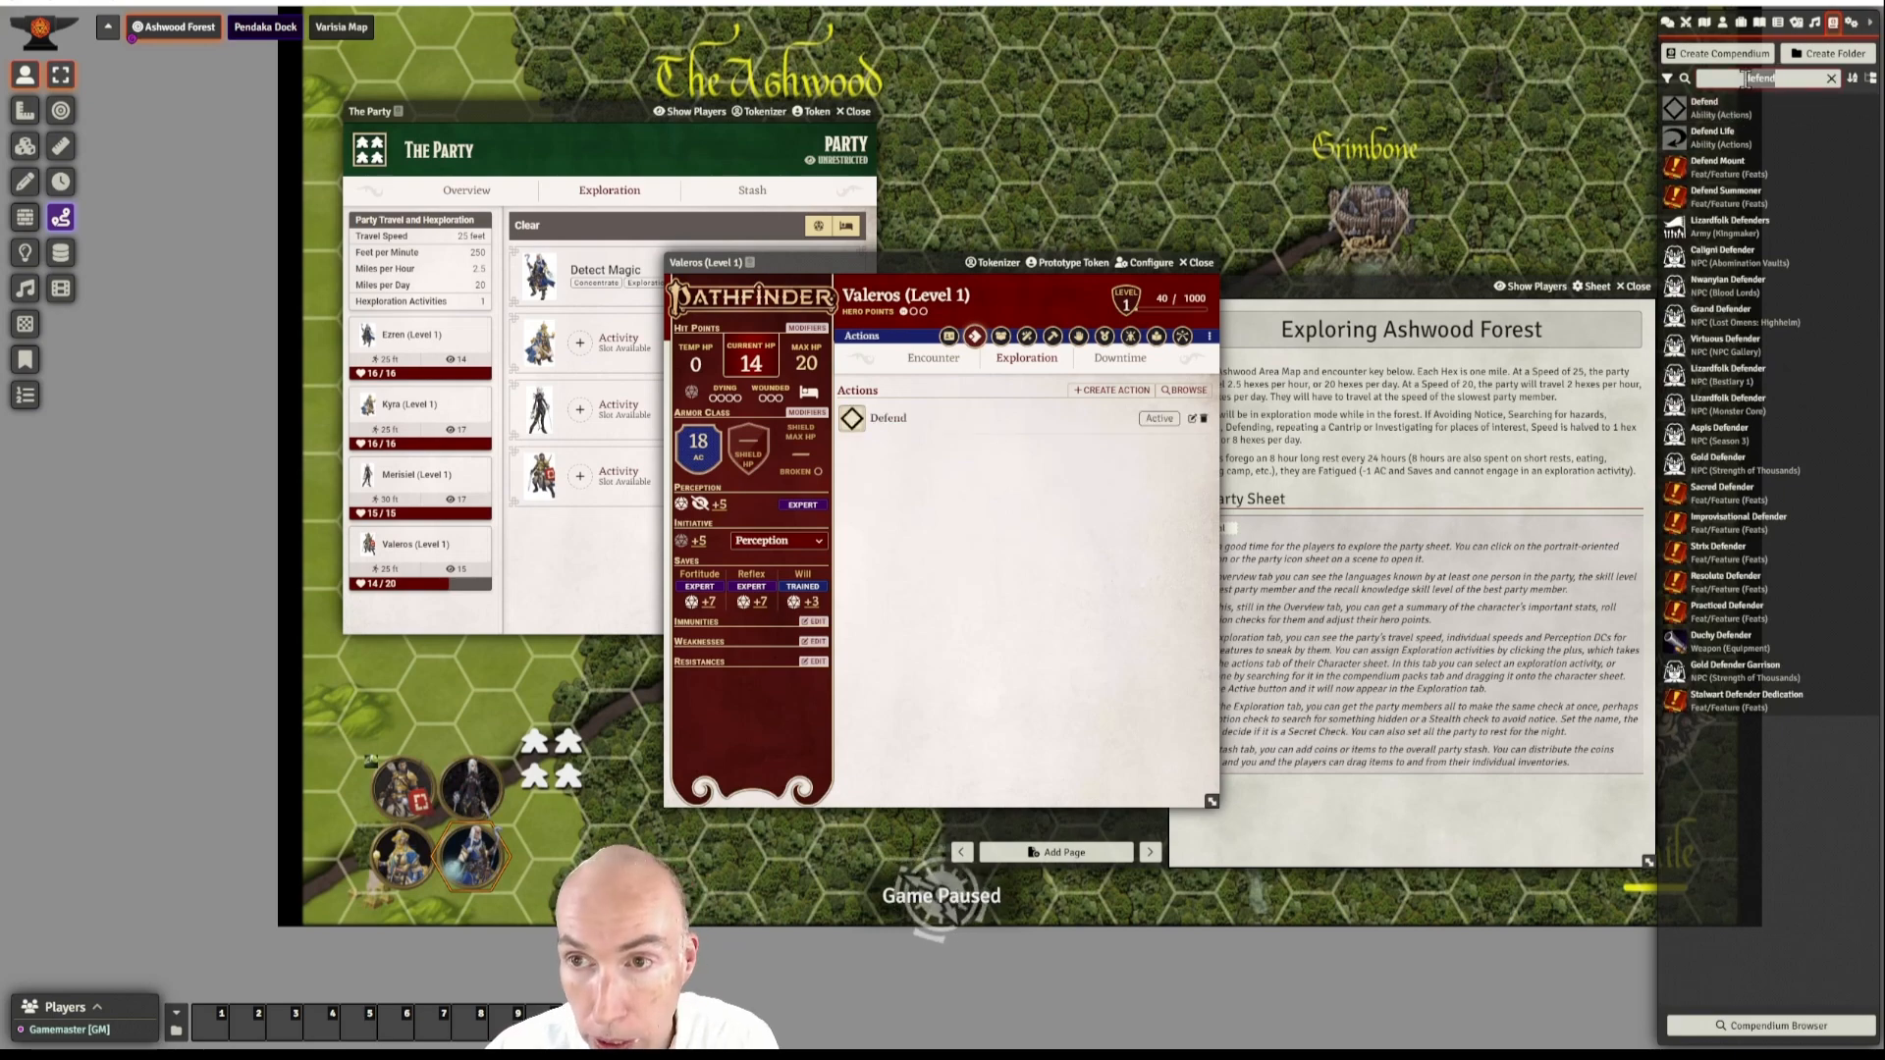
pyautogui.write('sco')
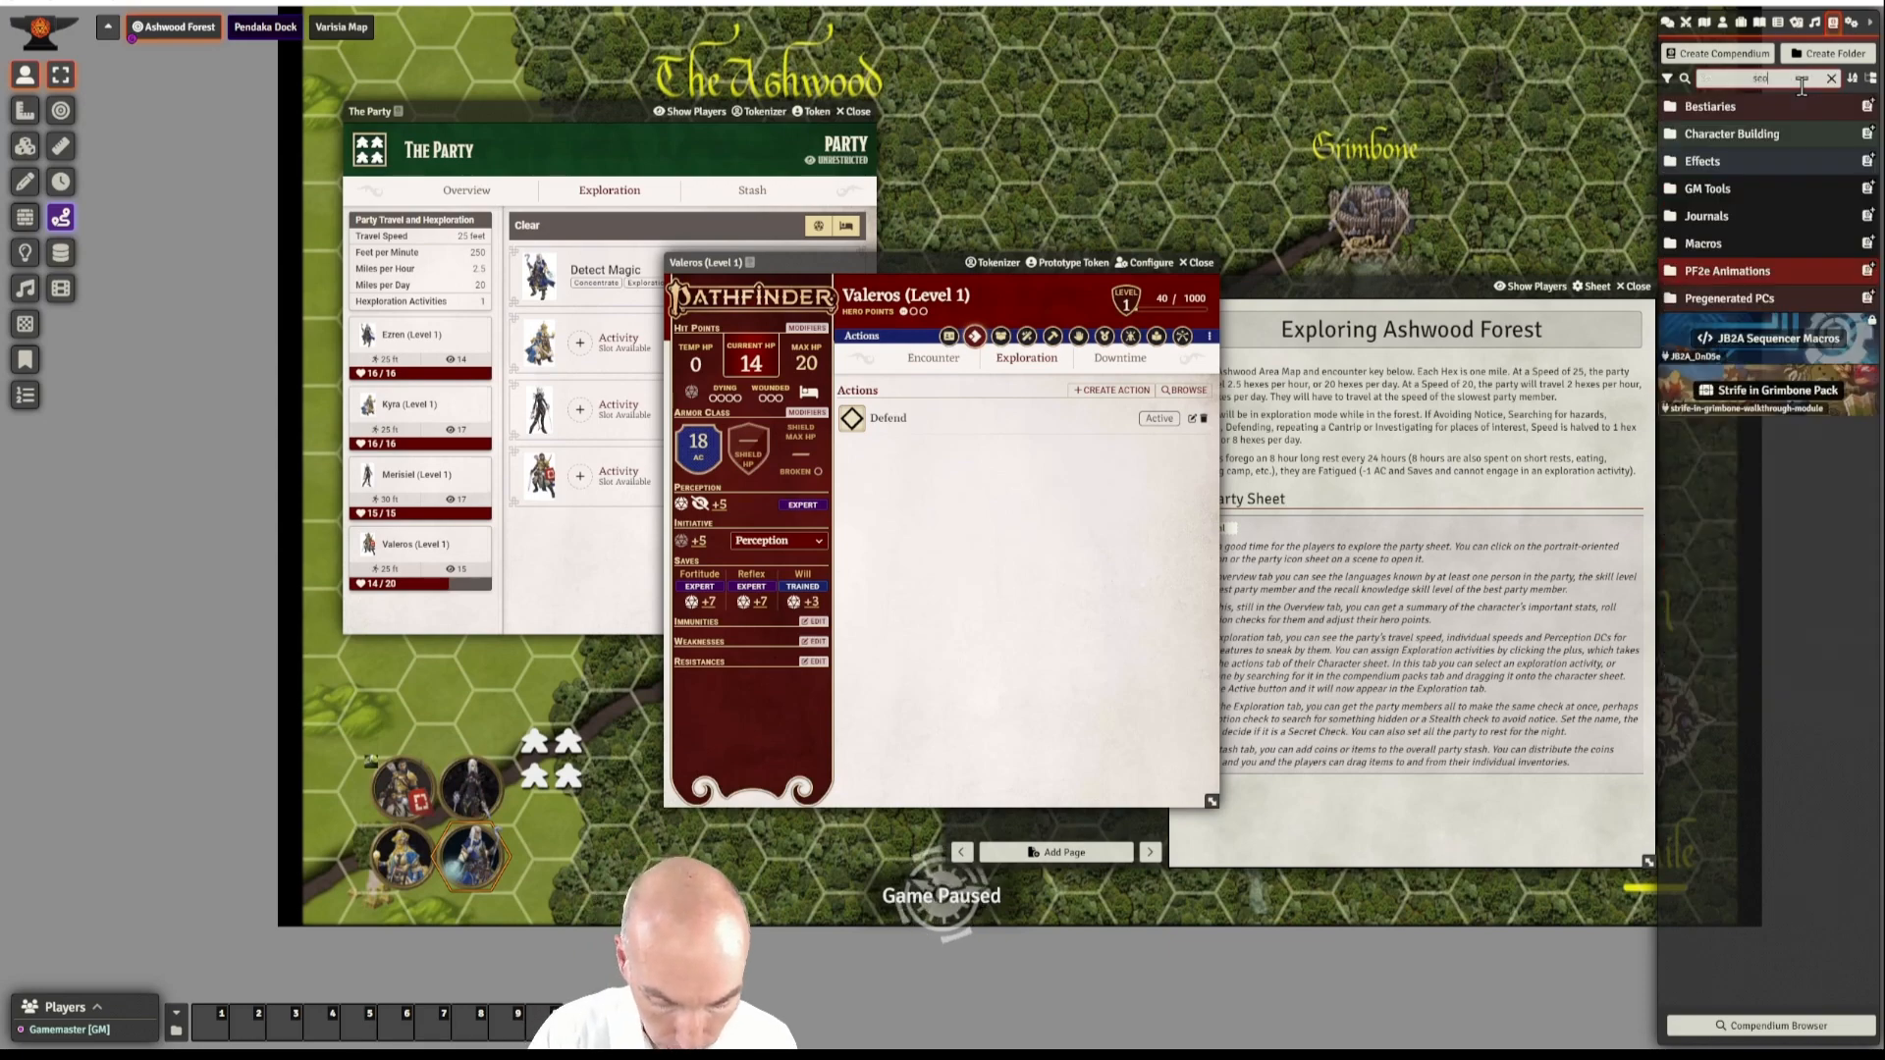
pyautogui.write('ut')
pyautogui.moveTo(1723, 140); pyautogui.dragTo(1027, 534)
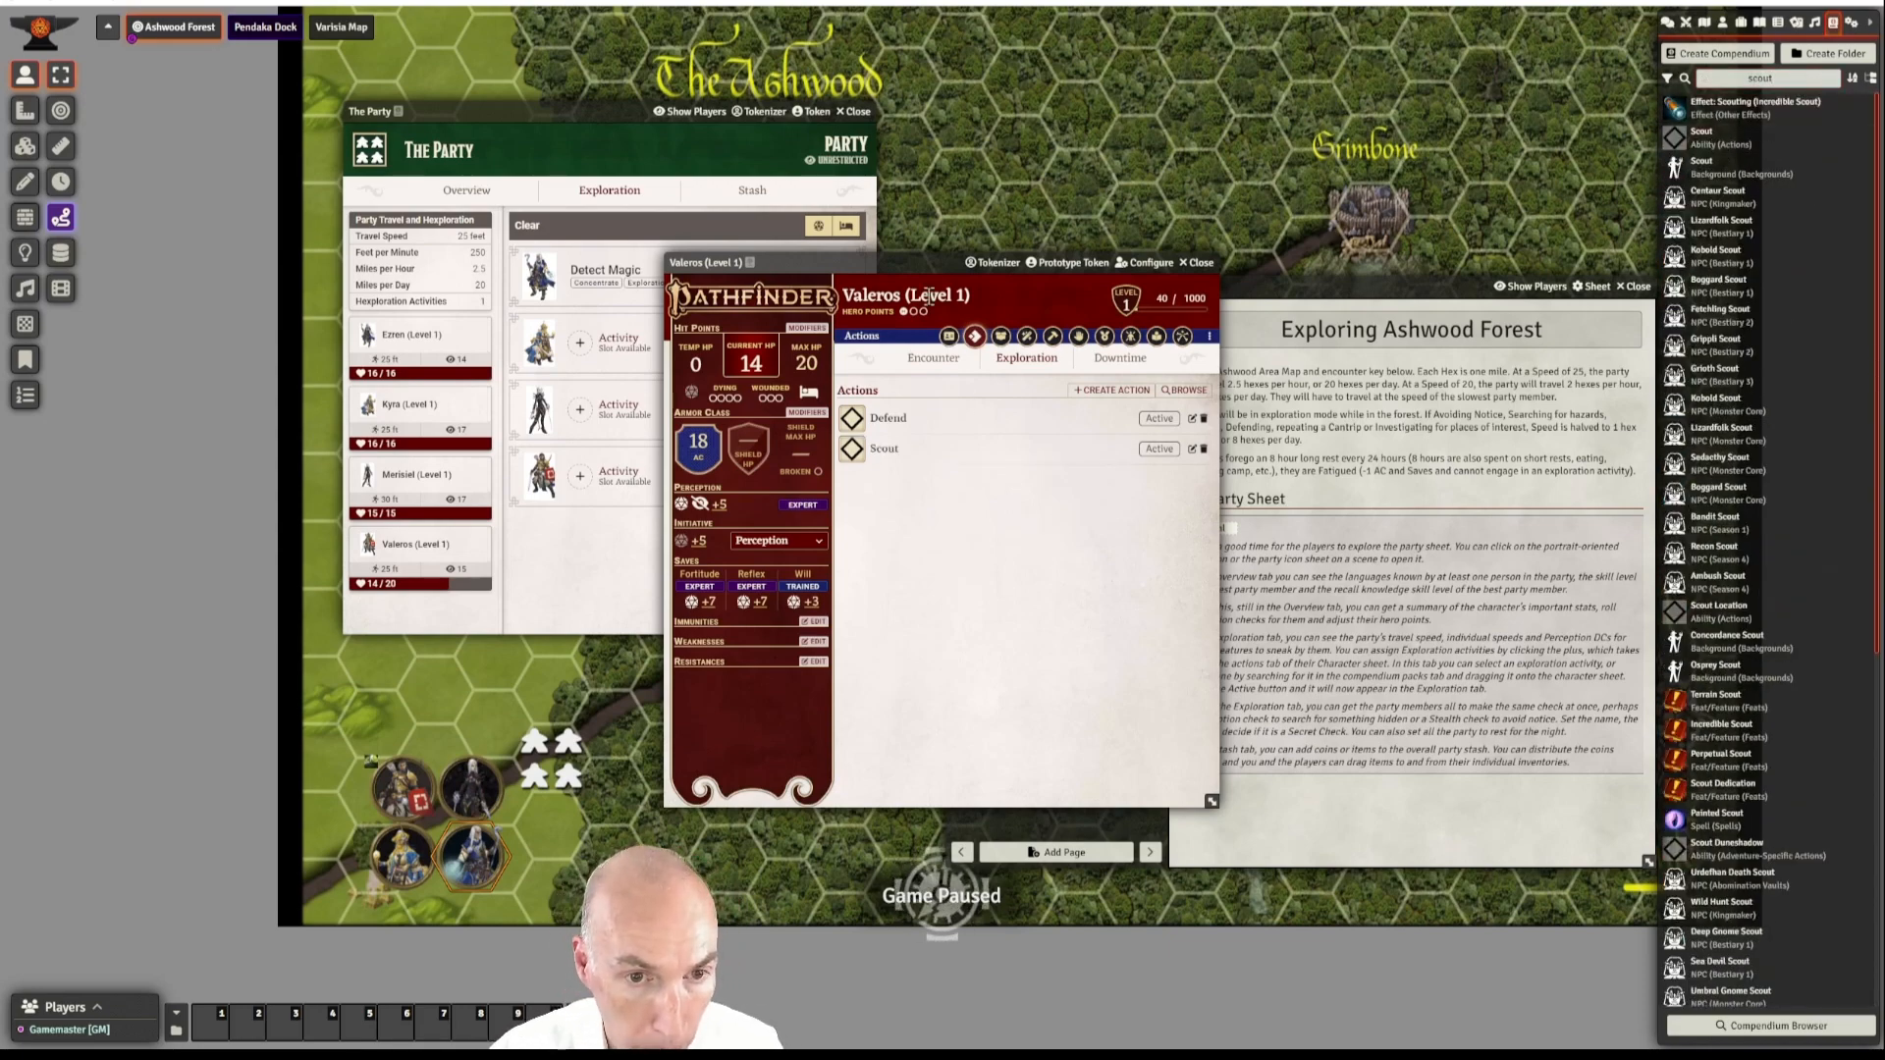
# - Make Scout the active exploration activity for Valeros and close the character sheet
pyautogui.moveTo(919, 262); pyautogui.dragTo(1082, 199)
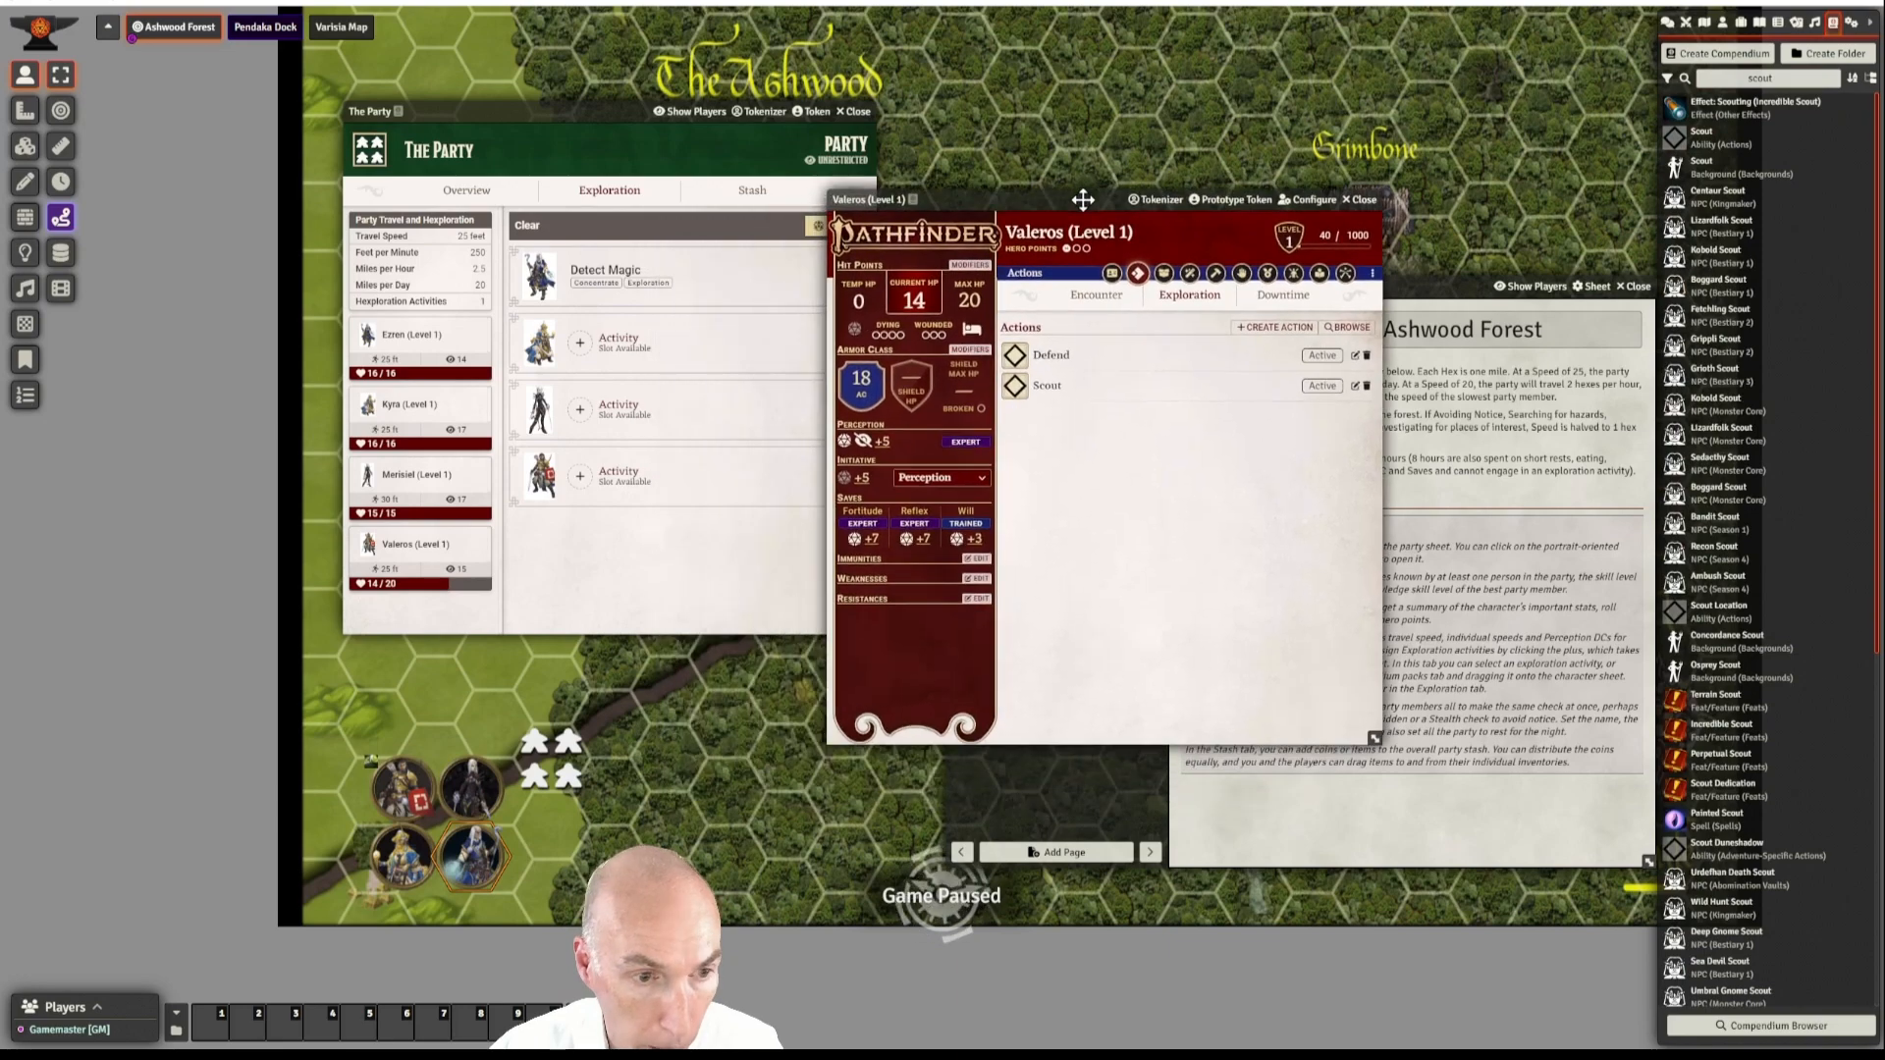
pyautogui.click(1323, 384)
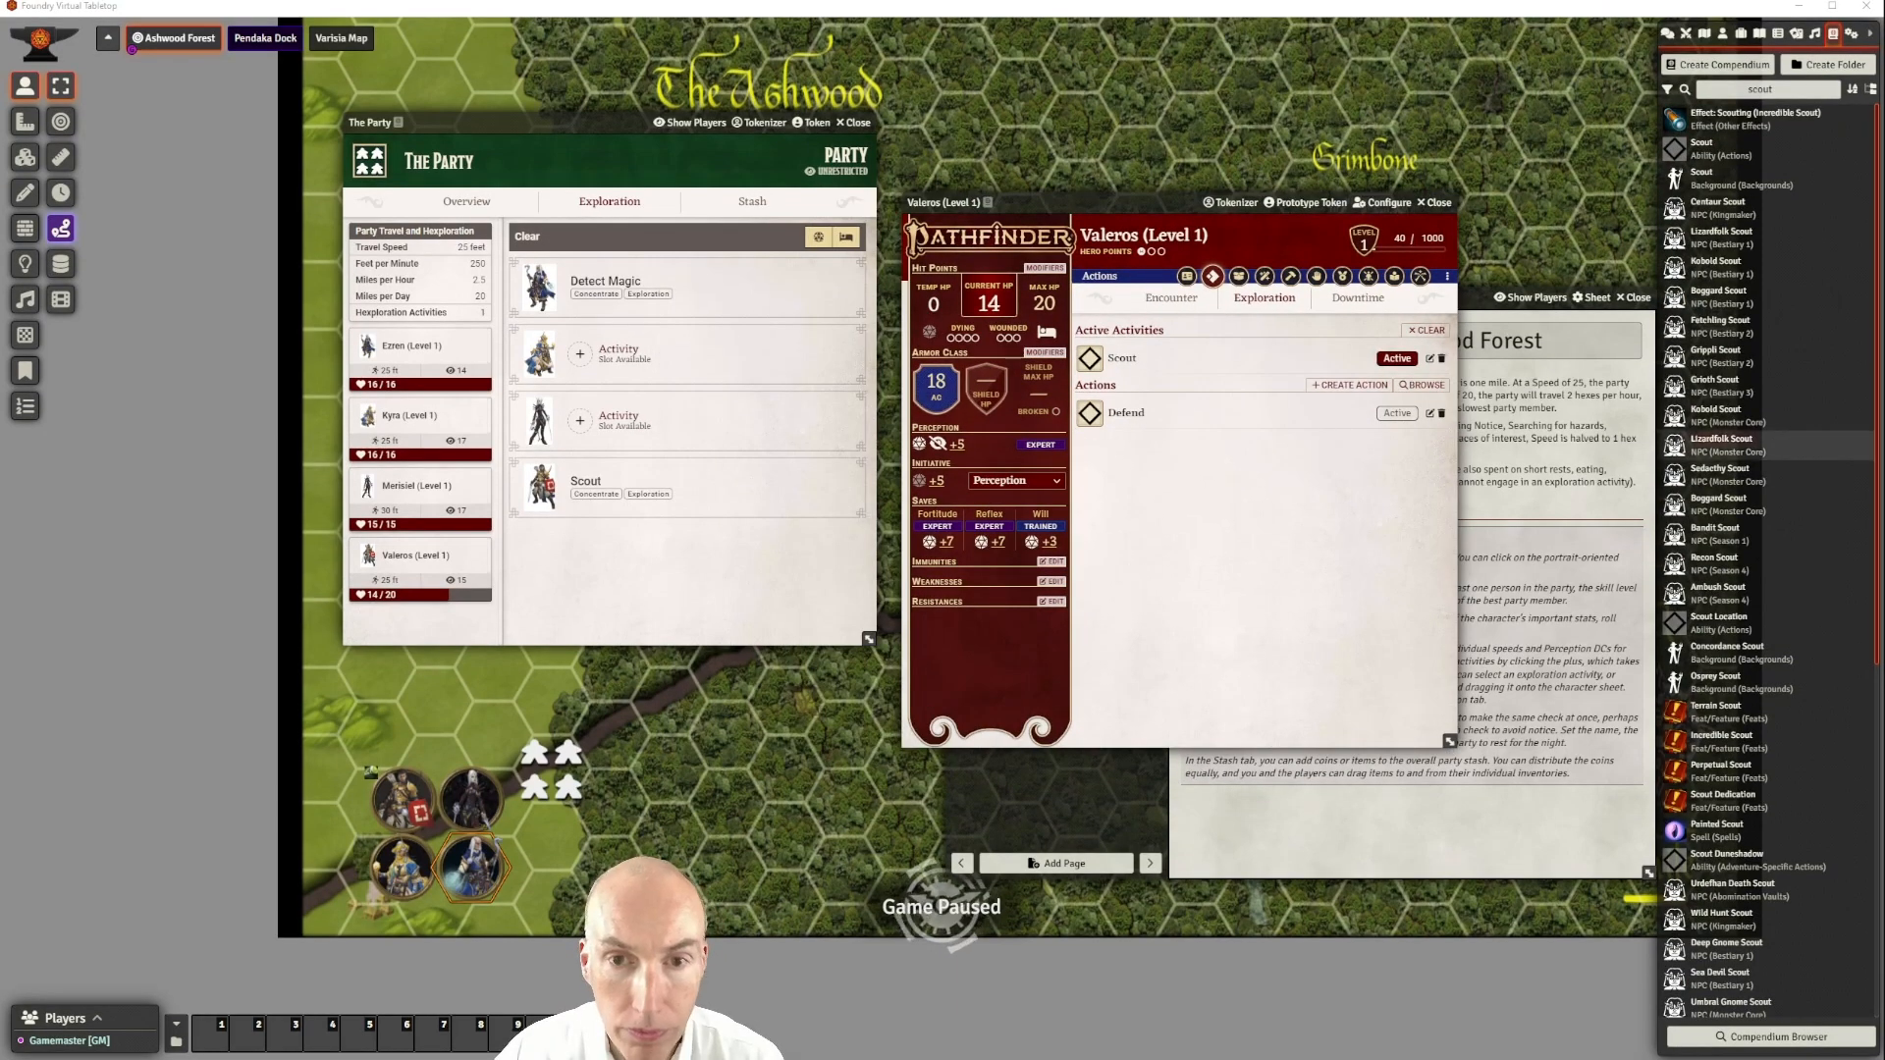
pyautogui.click(1435, 202)
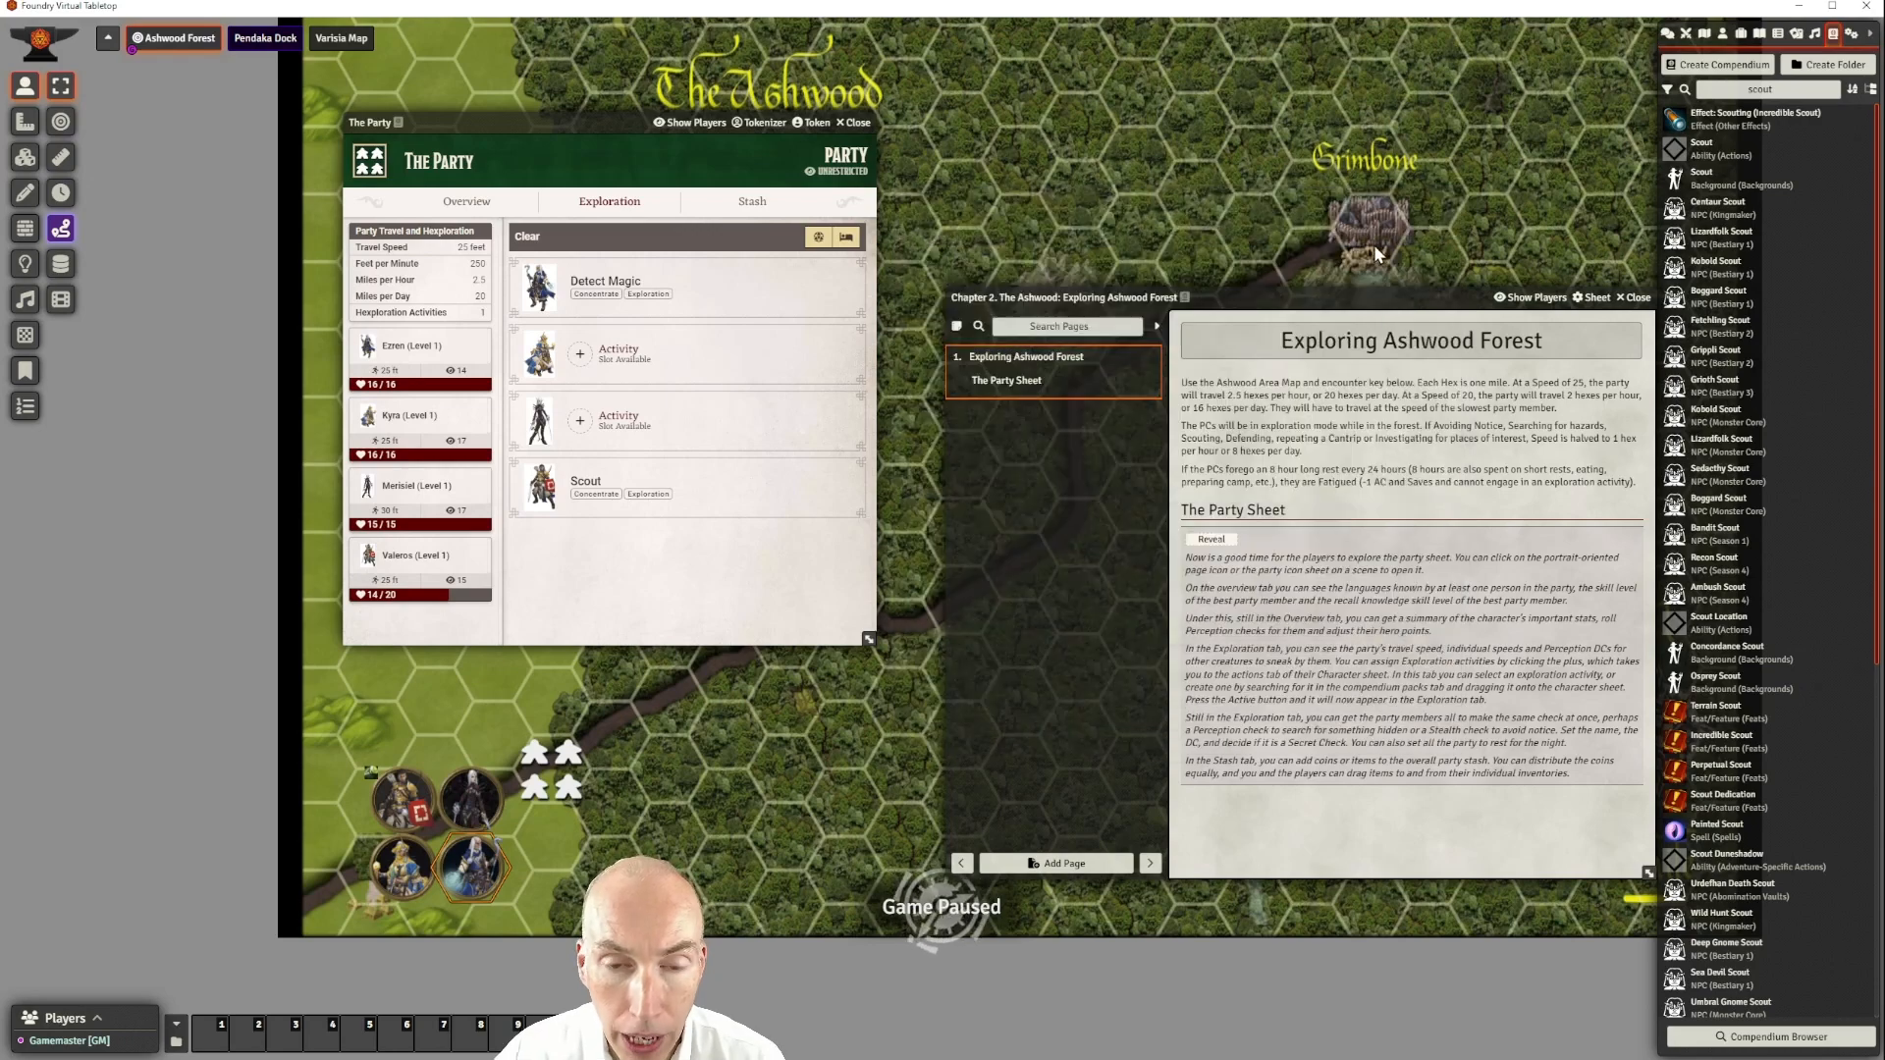
# - Open Kyra's exploration actions from The Party's sheet and search the compendium packs for "search"
pyautogui.click(631, 363)
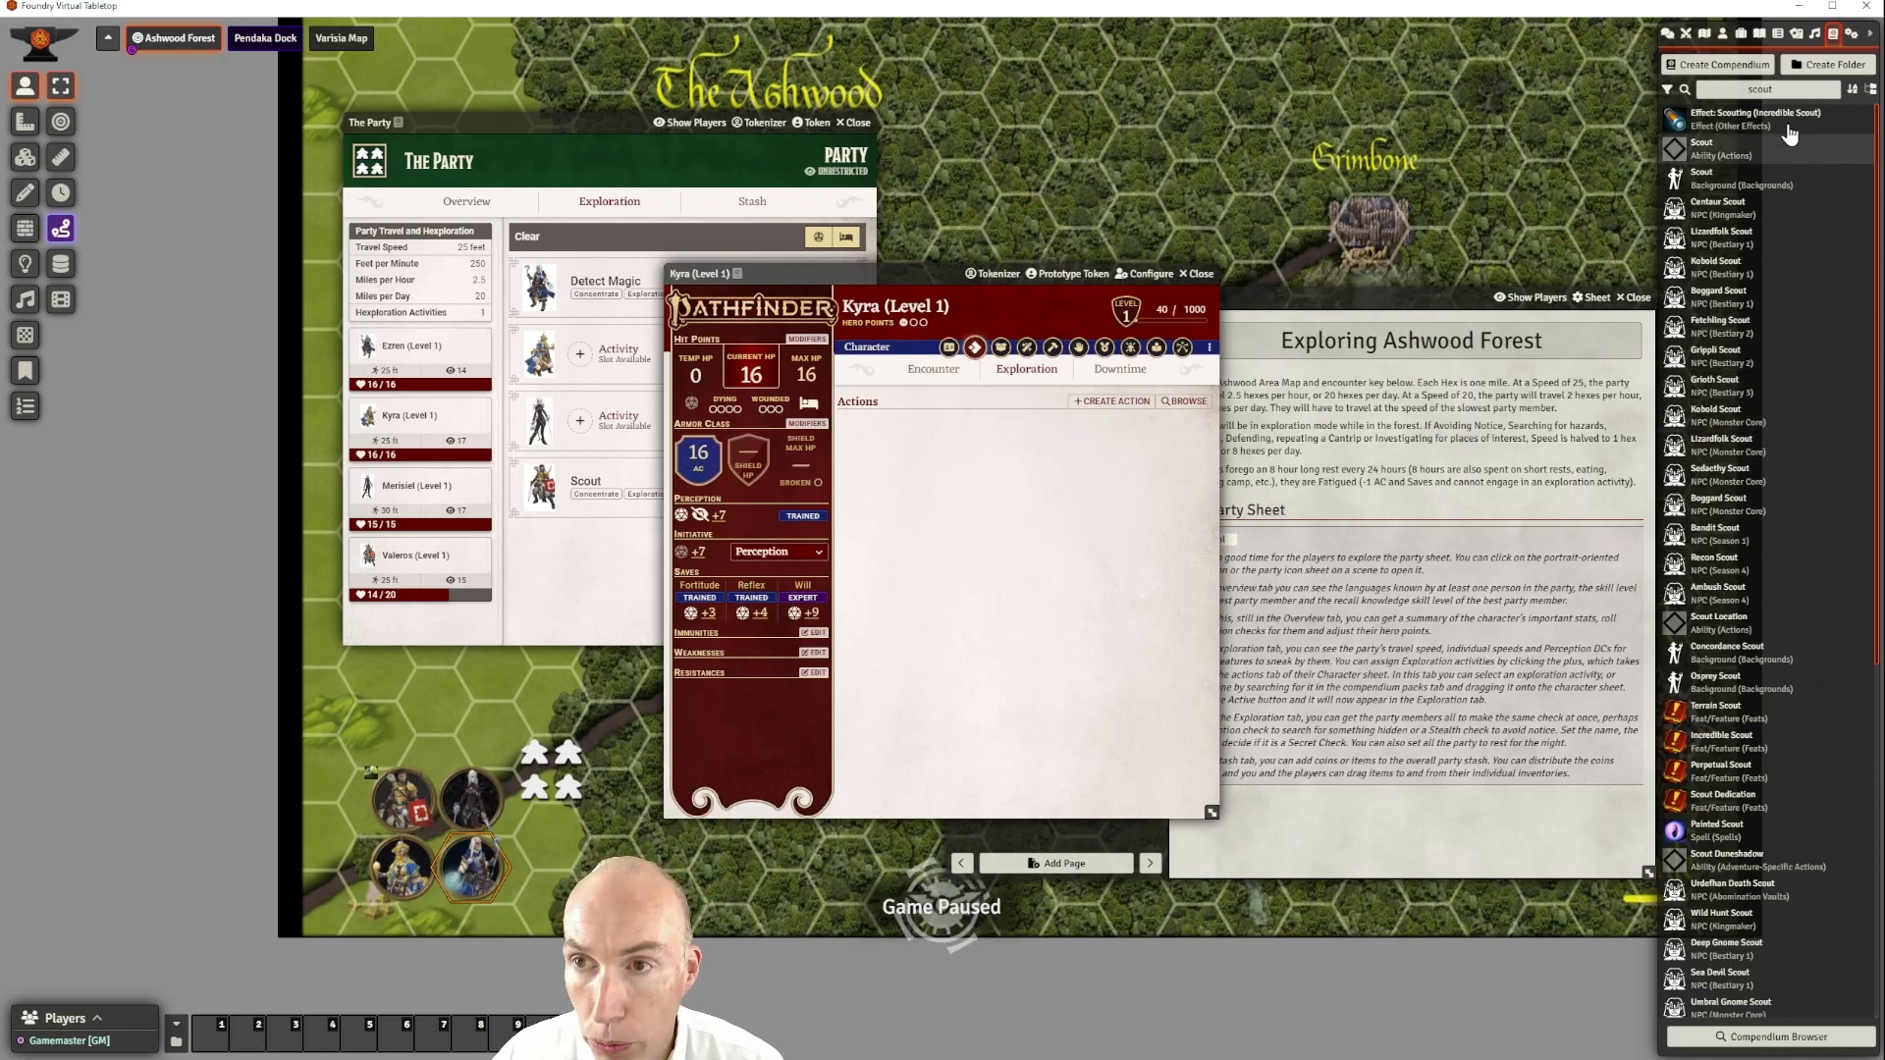
pyautogui.doubleClick(1758, 88)
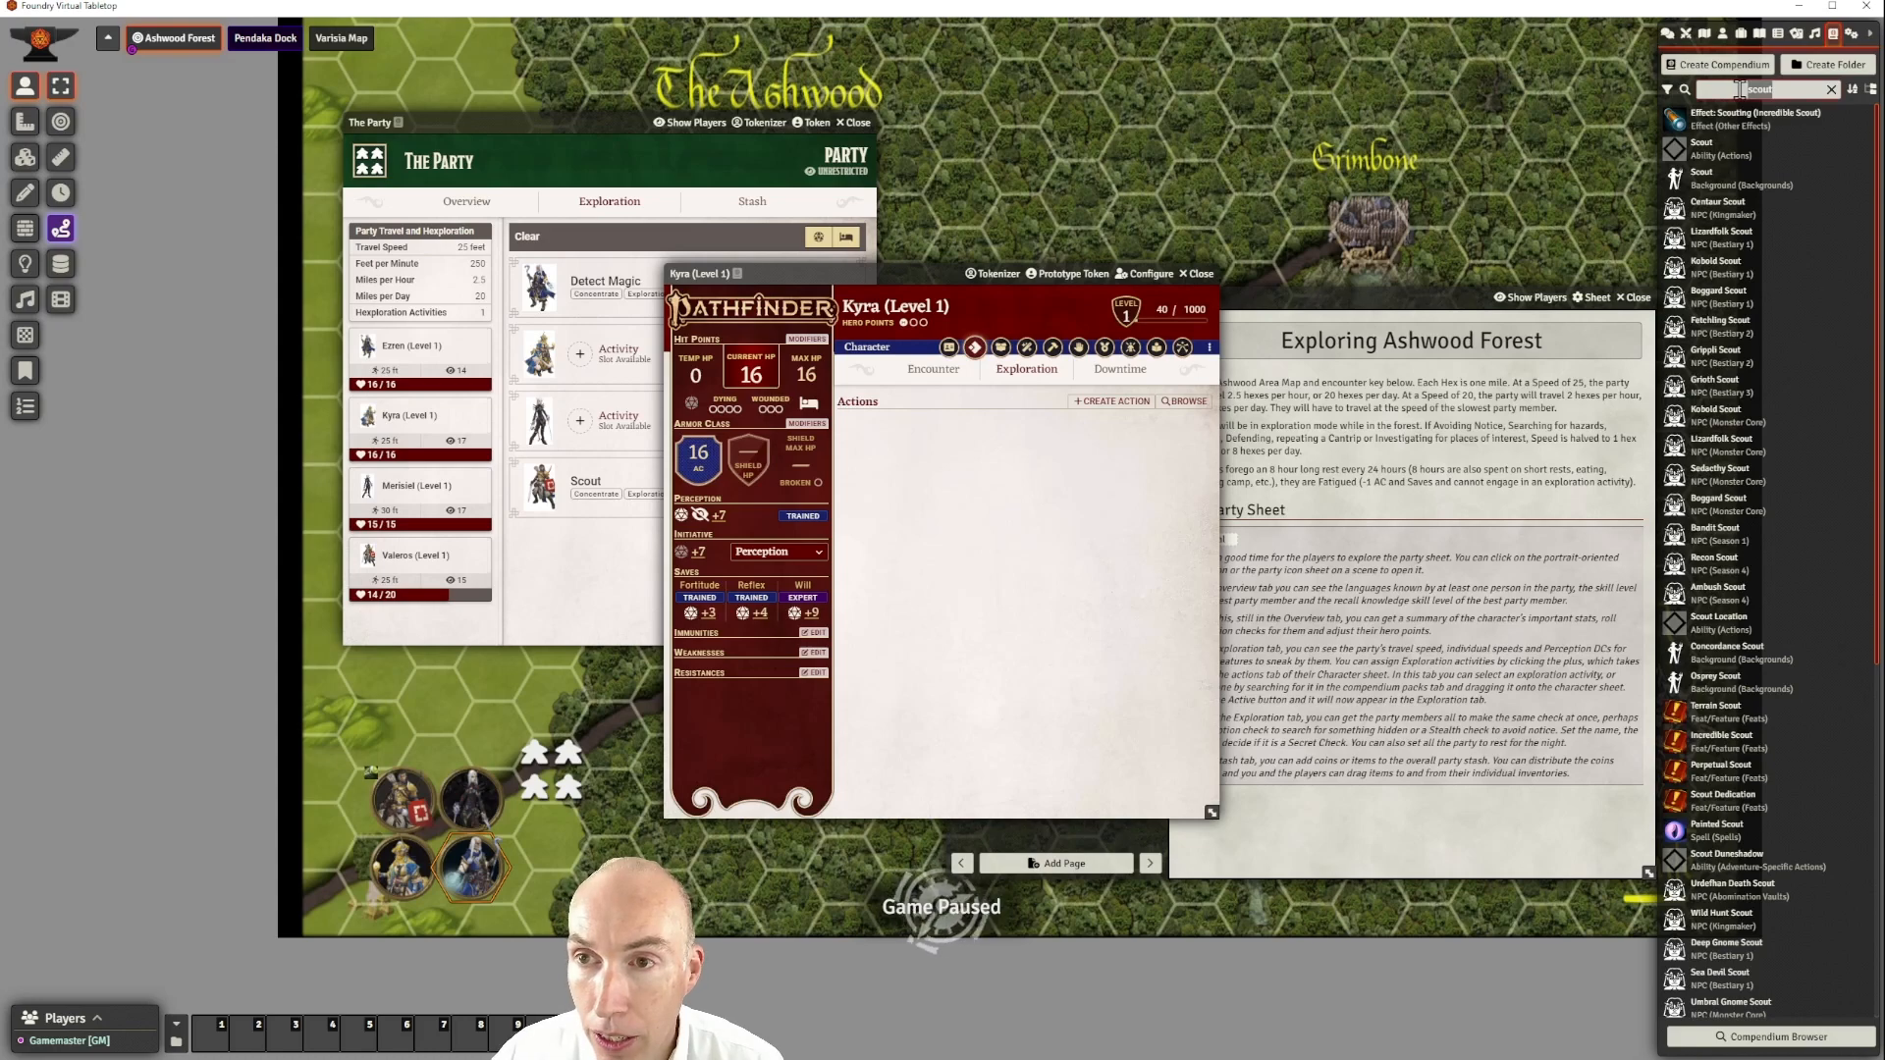
pyautogui.write('sear')
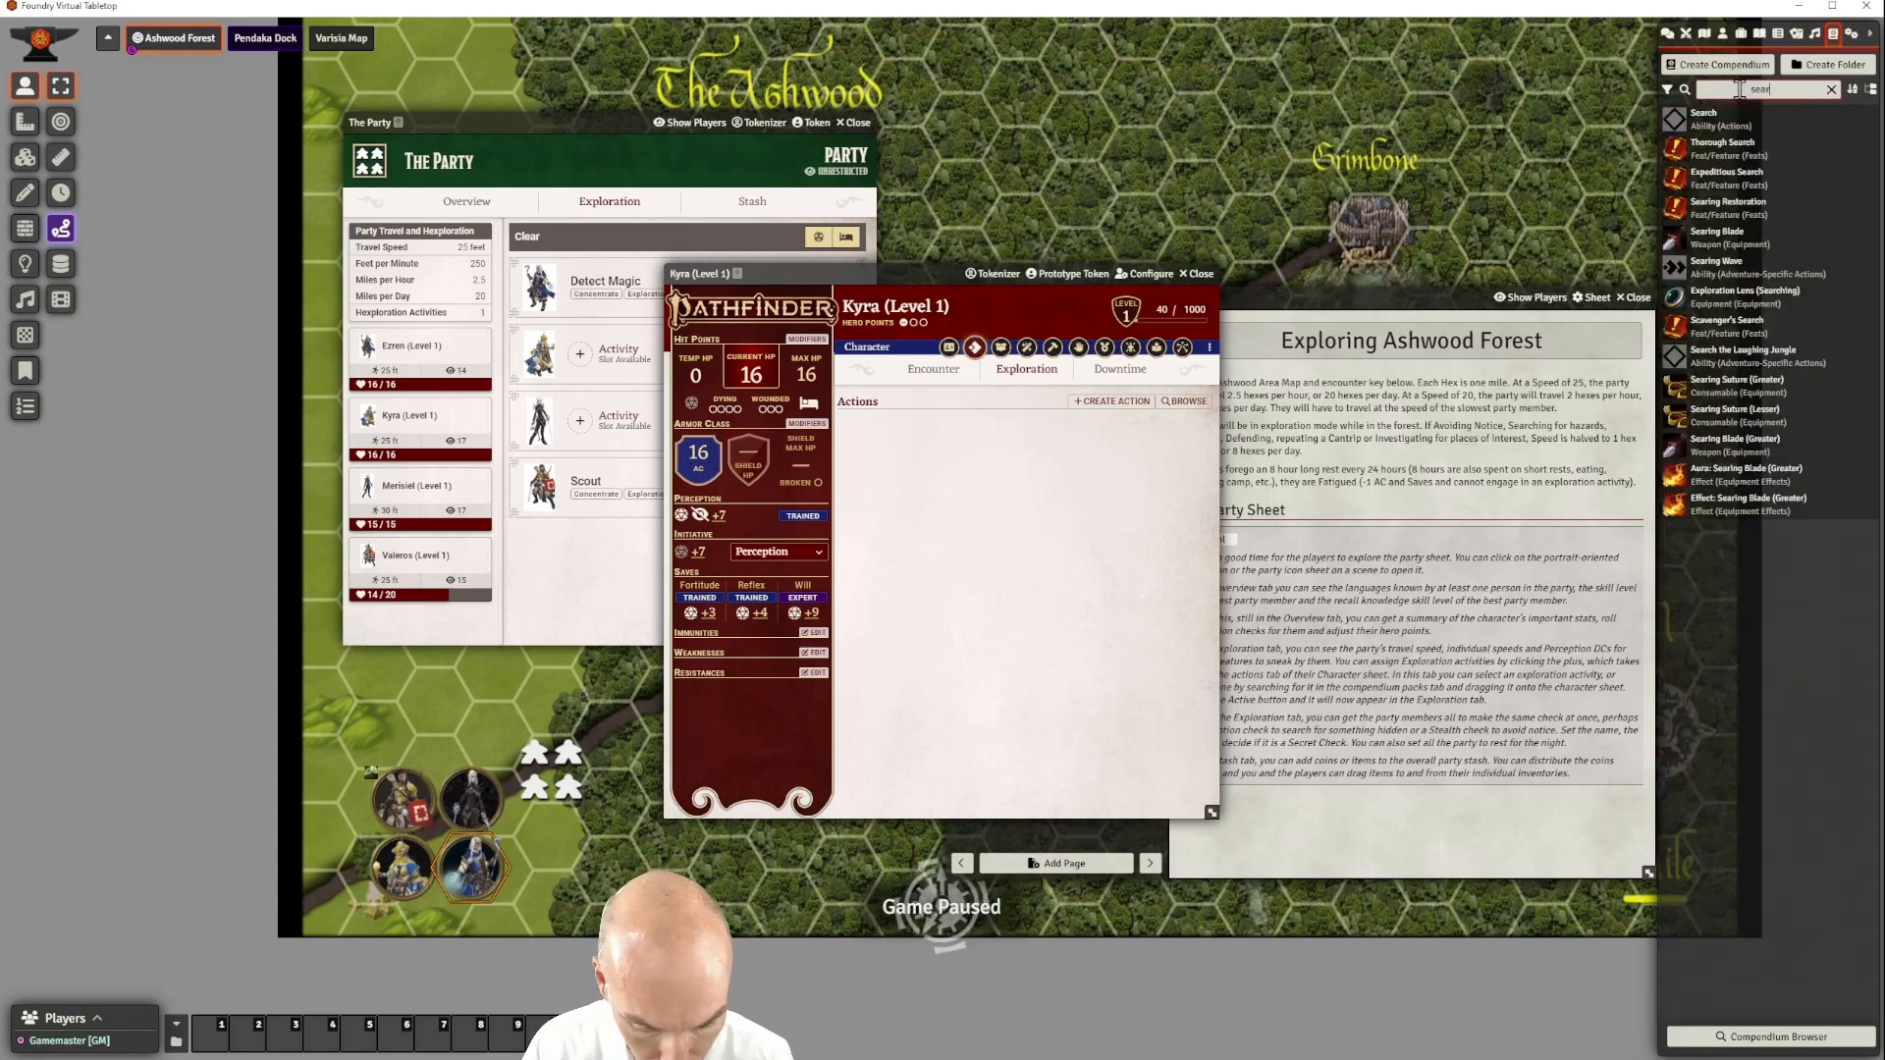
pyautogui.write('c')
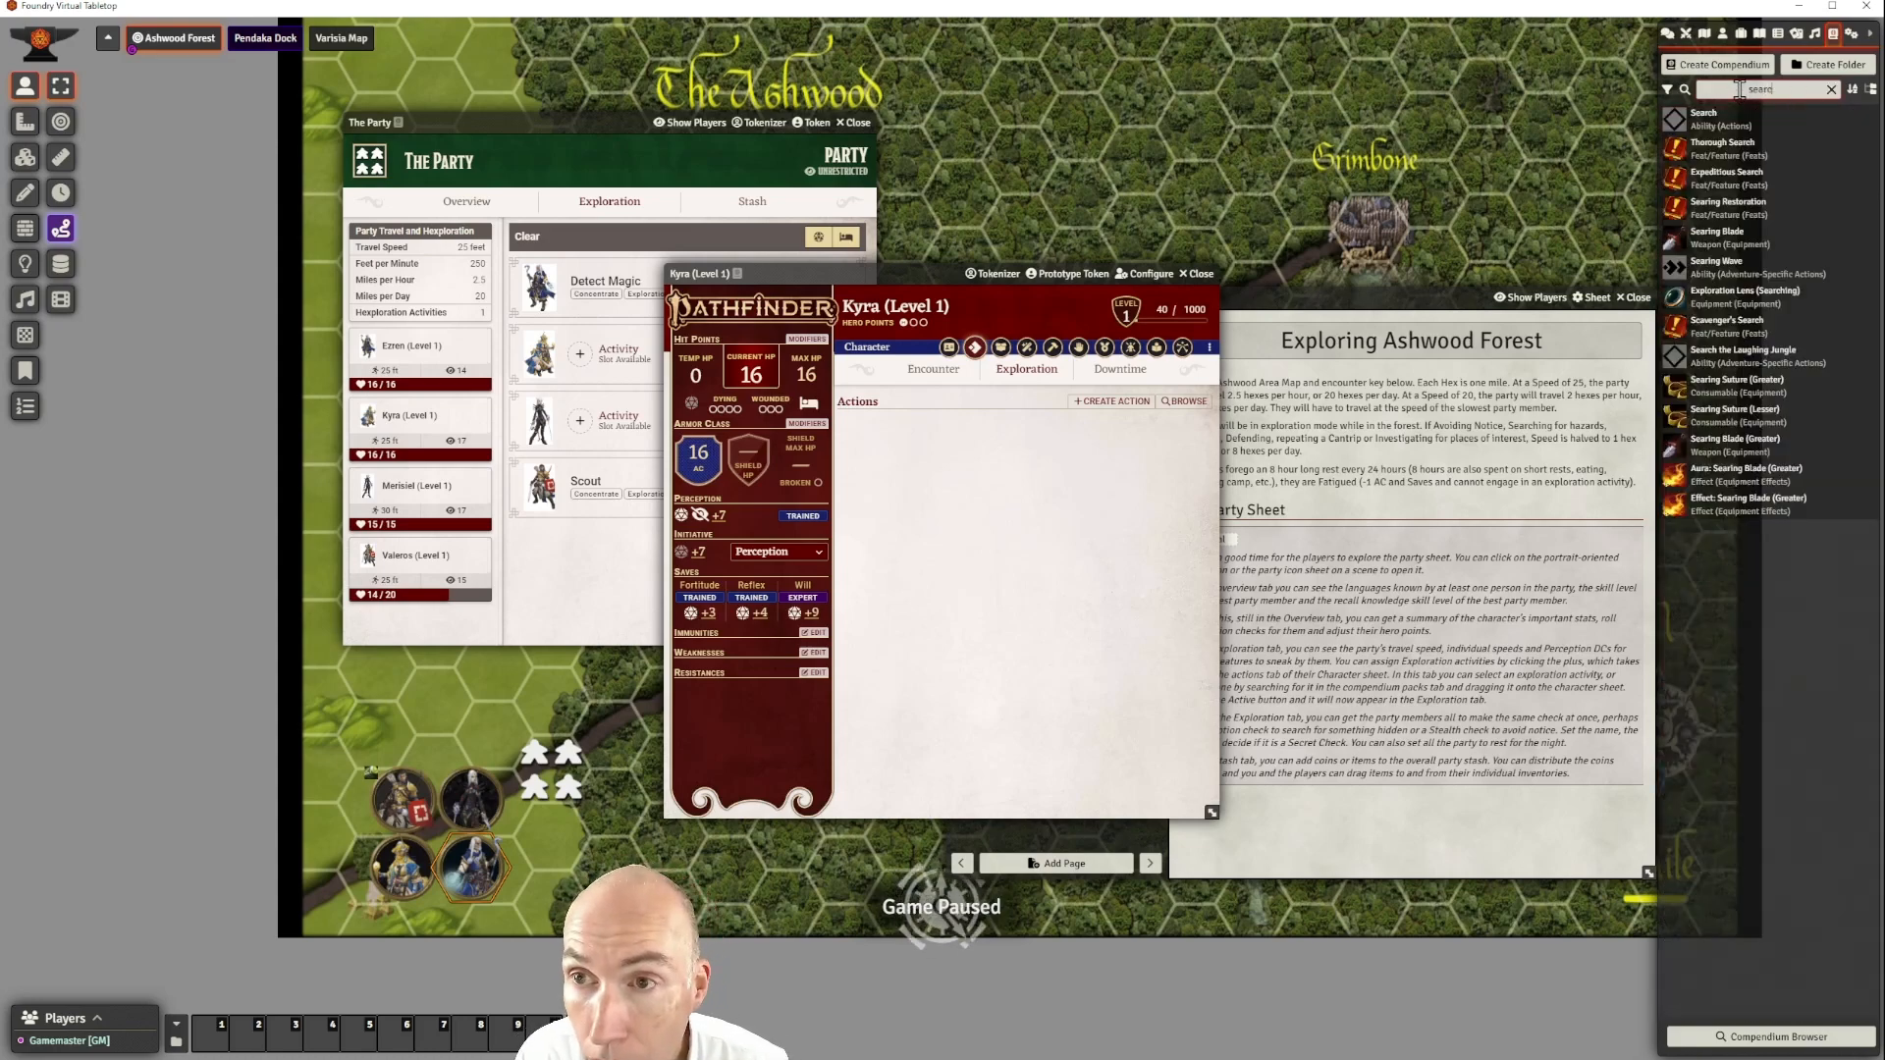
pyautogui.write('hh')
# - Add the Search ability to Kyra's exploration actions, make it active, and close the character sheet
pyautogui.moveTo(1713, 116); pyautogui.dragTo(969, 488)
pyautogui.moveTo(912, 276); pyautogui.dragTo(962, 271)
pyautogui.click(1208, 426)
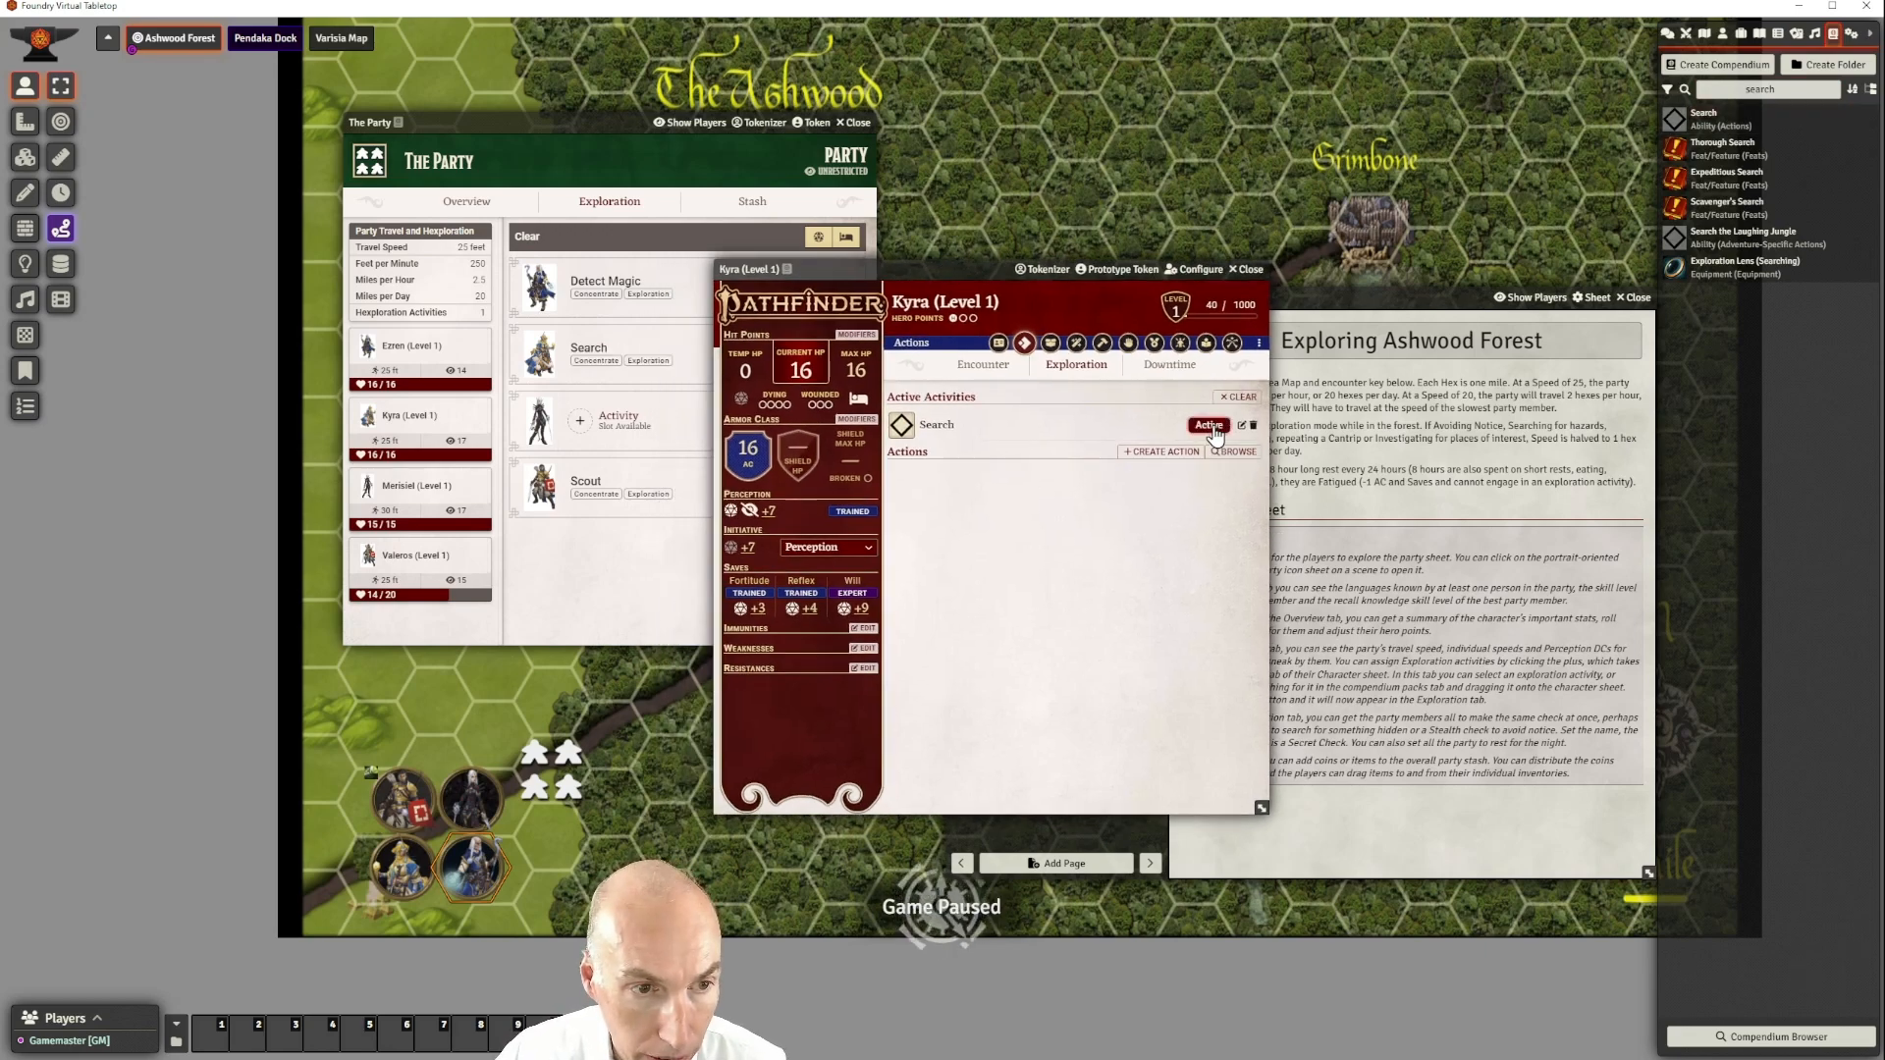
pyautogui.click(1239, 271)
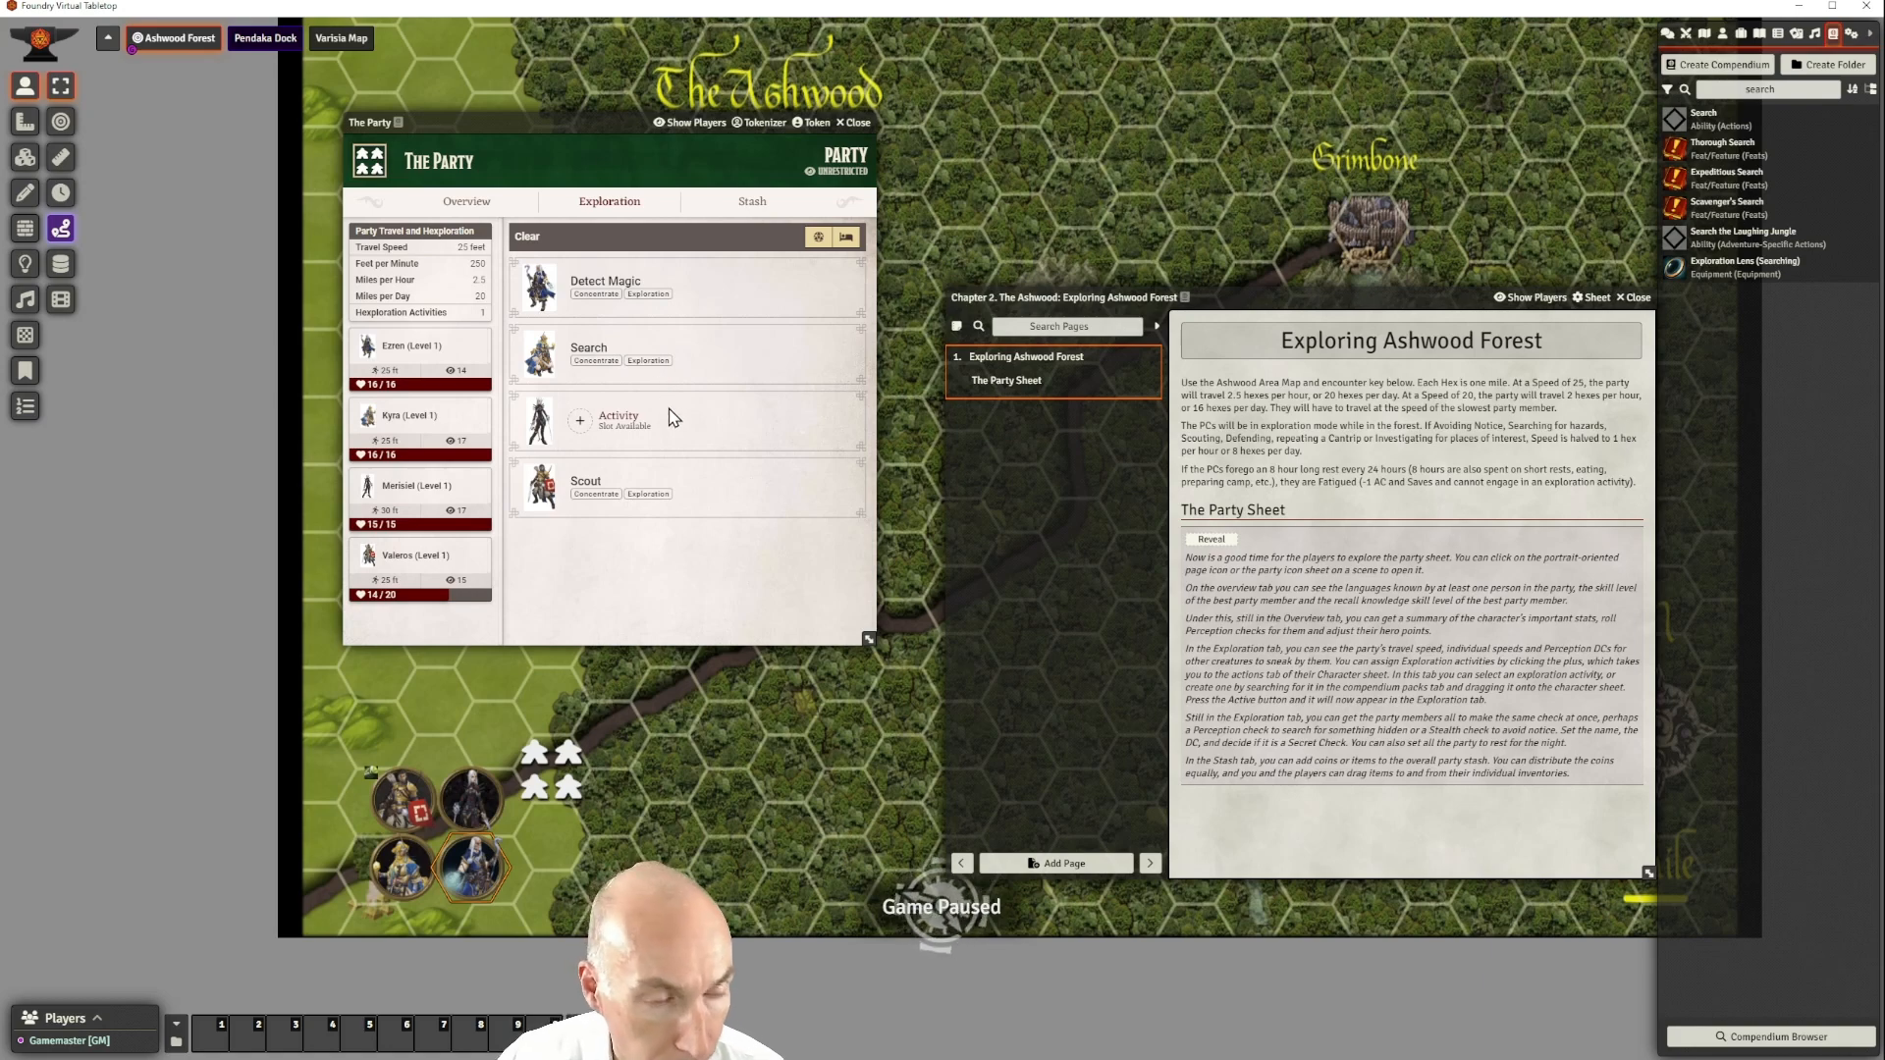
# - Open Merisiel's exploration actions from The Party's sheet and search the compendium packs for "avoid"
pyautogui.click(573, 424)
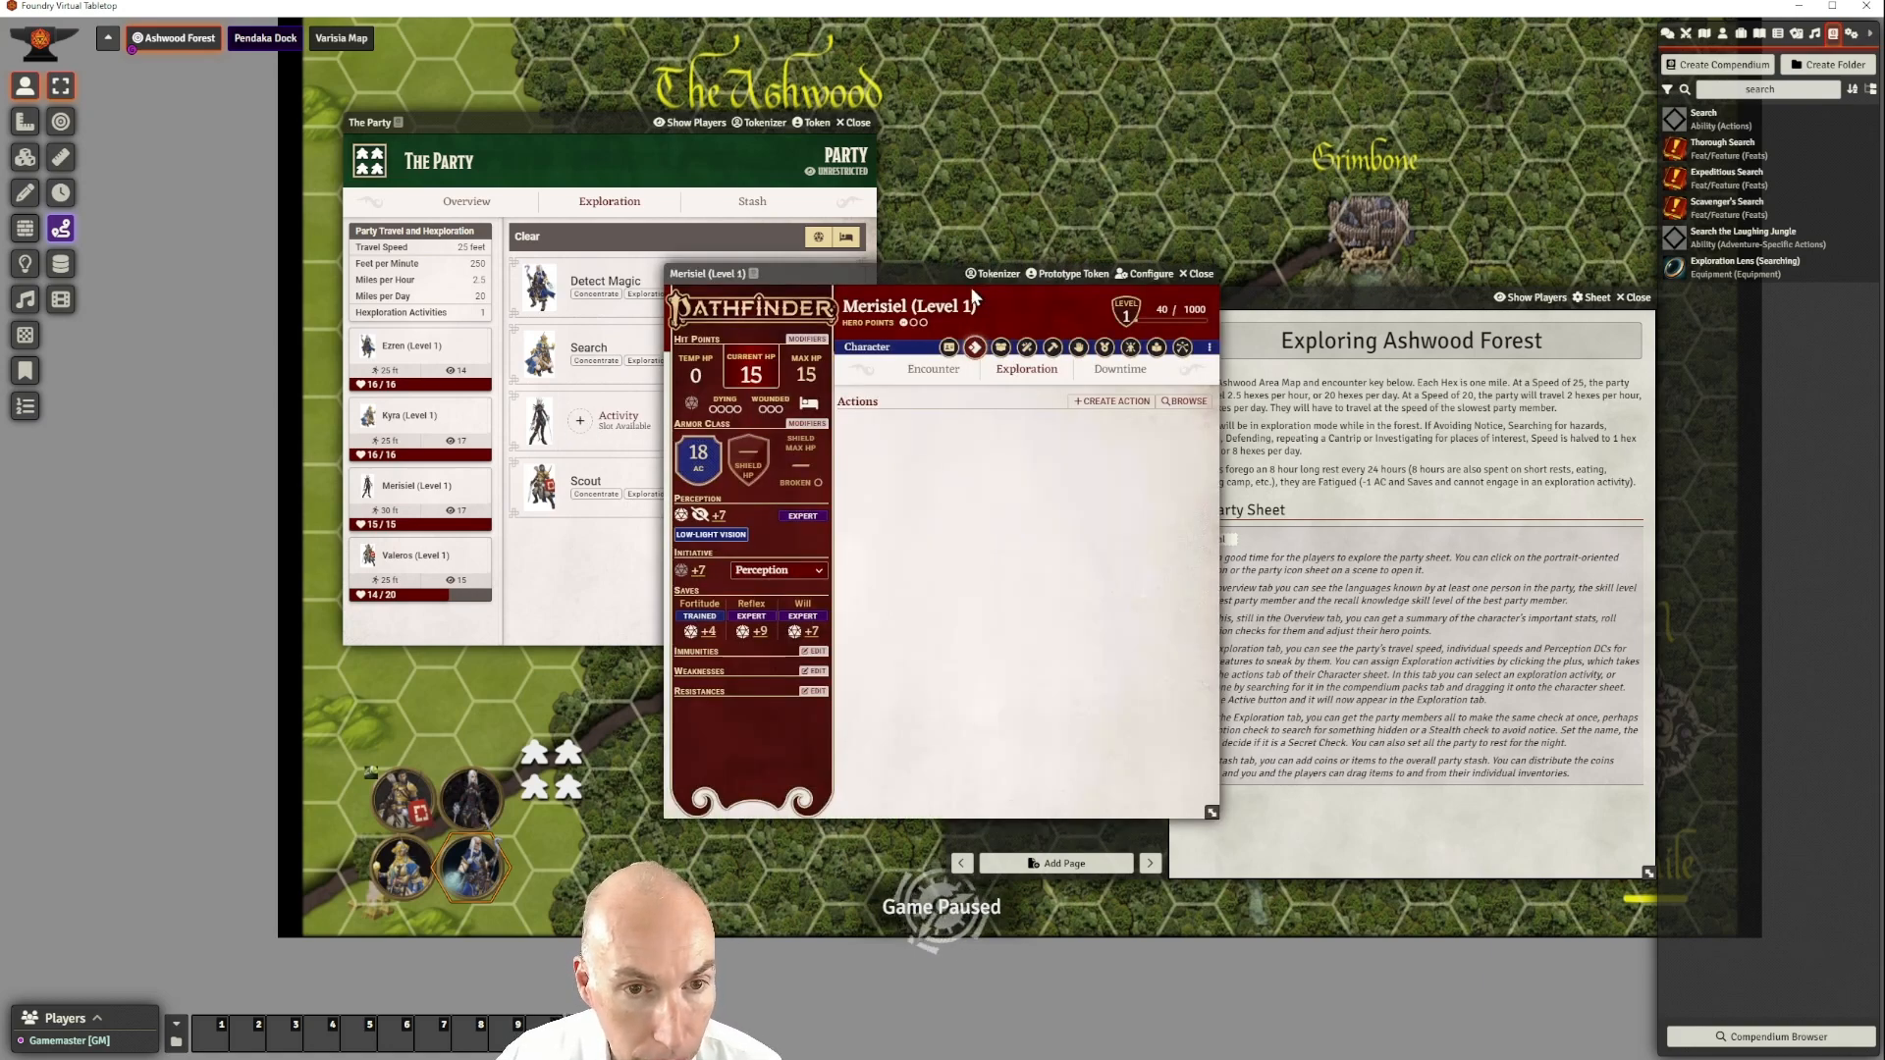
pyautogui.moveTo(945, 275); pyautogui.dragTo(1068, 260)
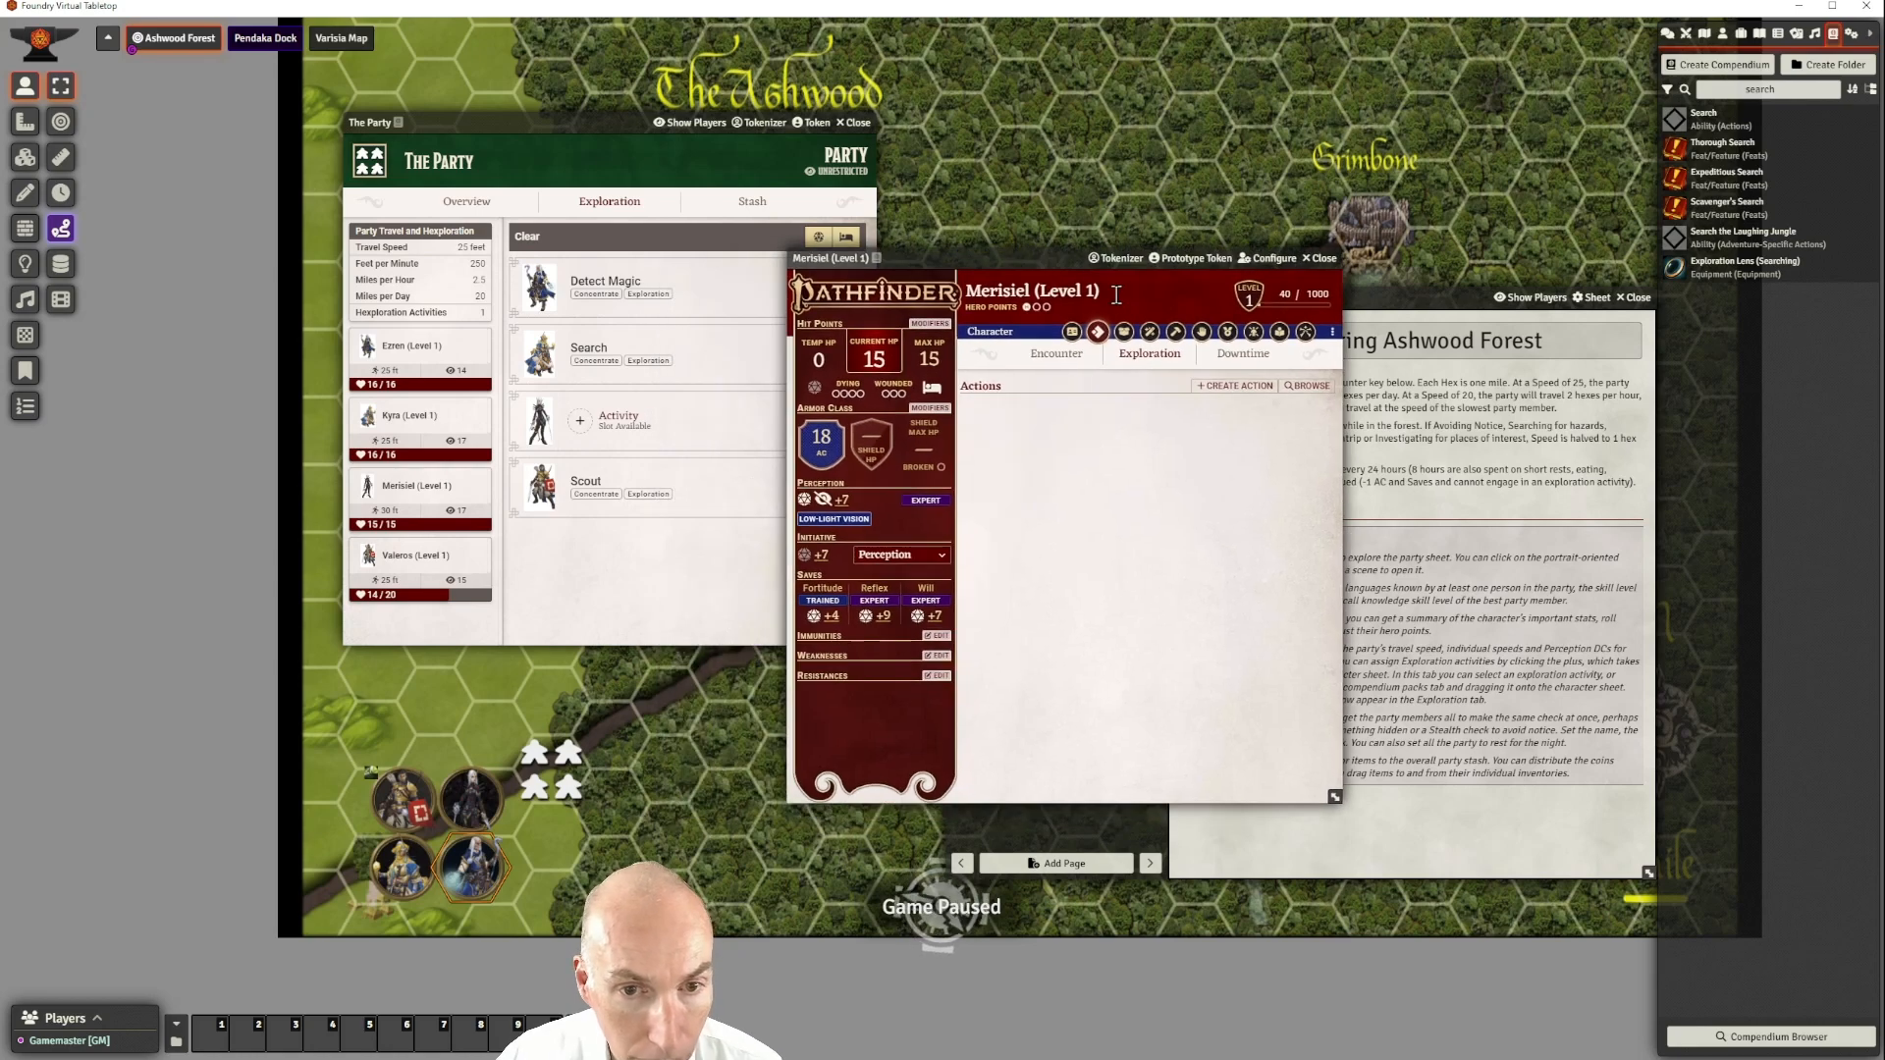
pyautogui.click(1747, 94)
pyautogui.hotkey('ctrl', 'a')
pyautogui.press('BackSpace')
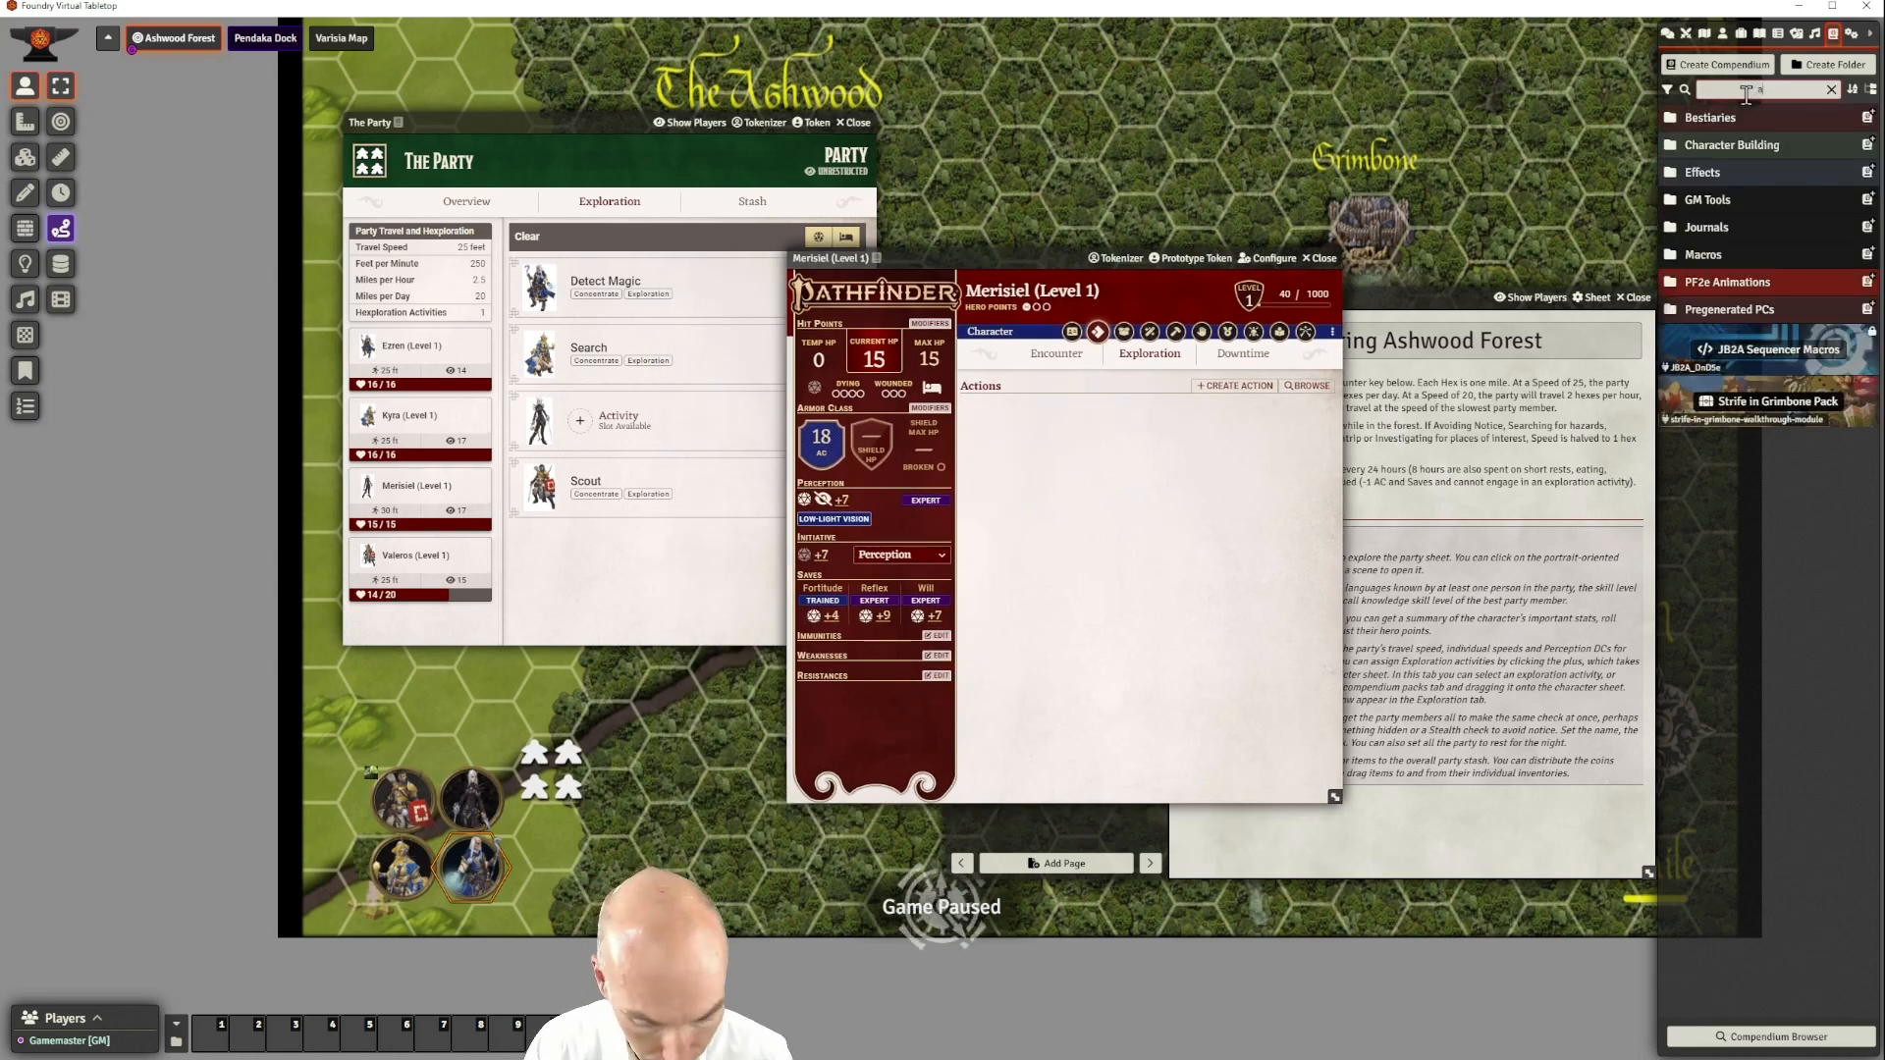
pyautogui.write('avoi')
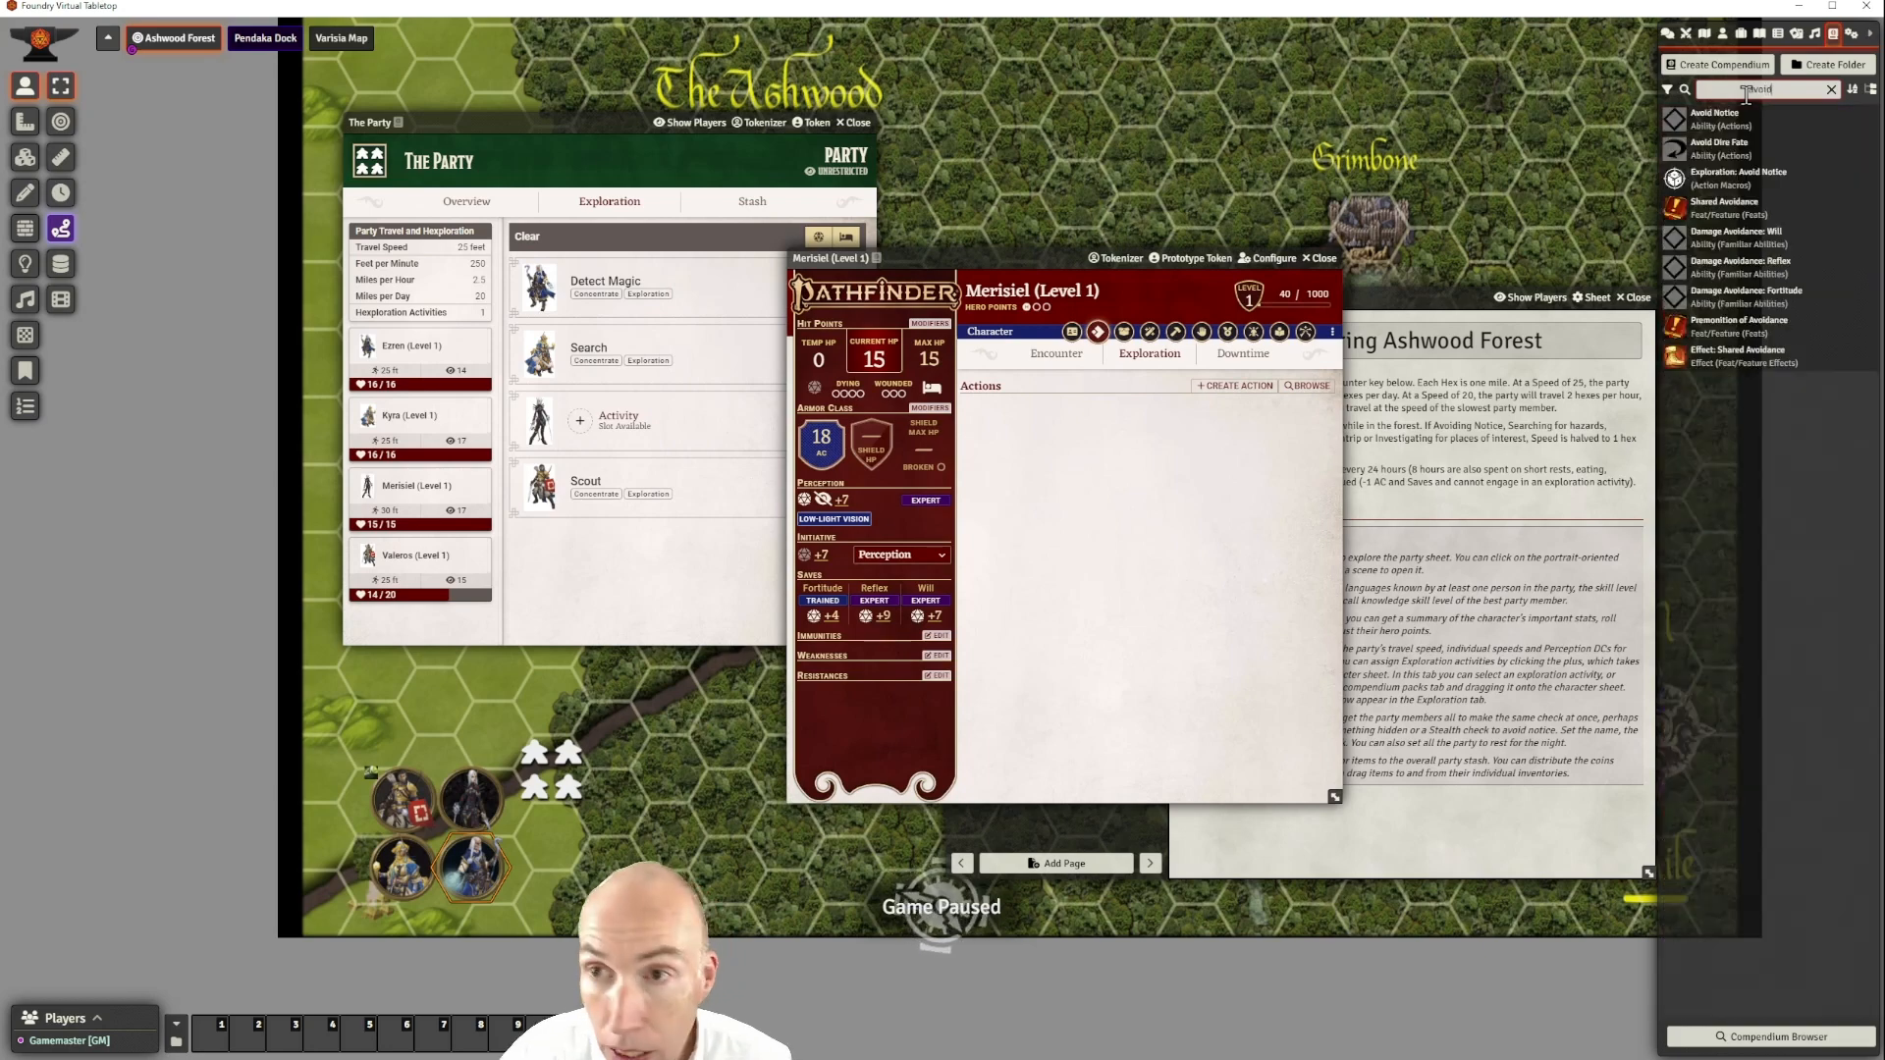
pyautogui.write('d')
# - Add the Avoid Notice ability to Merisiel's exploration actions and make it active
pyautogui.moveTo(1731, 126); pyautogui.dragTo(1090, 453)
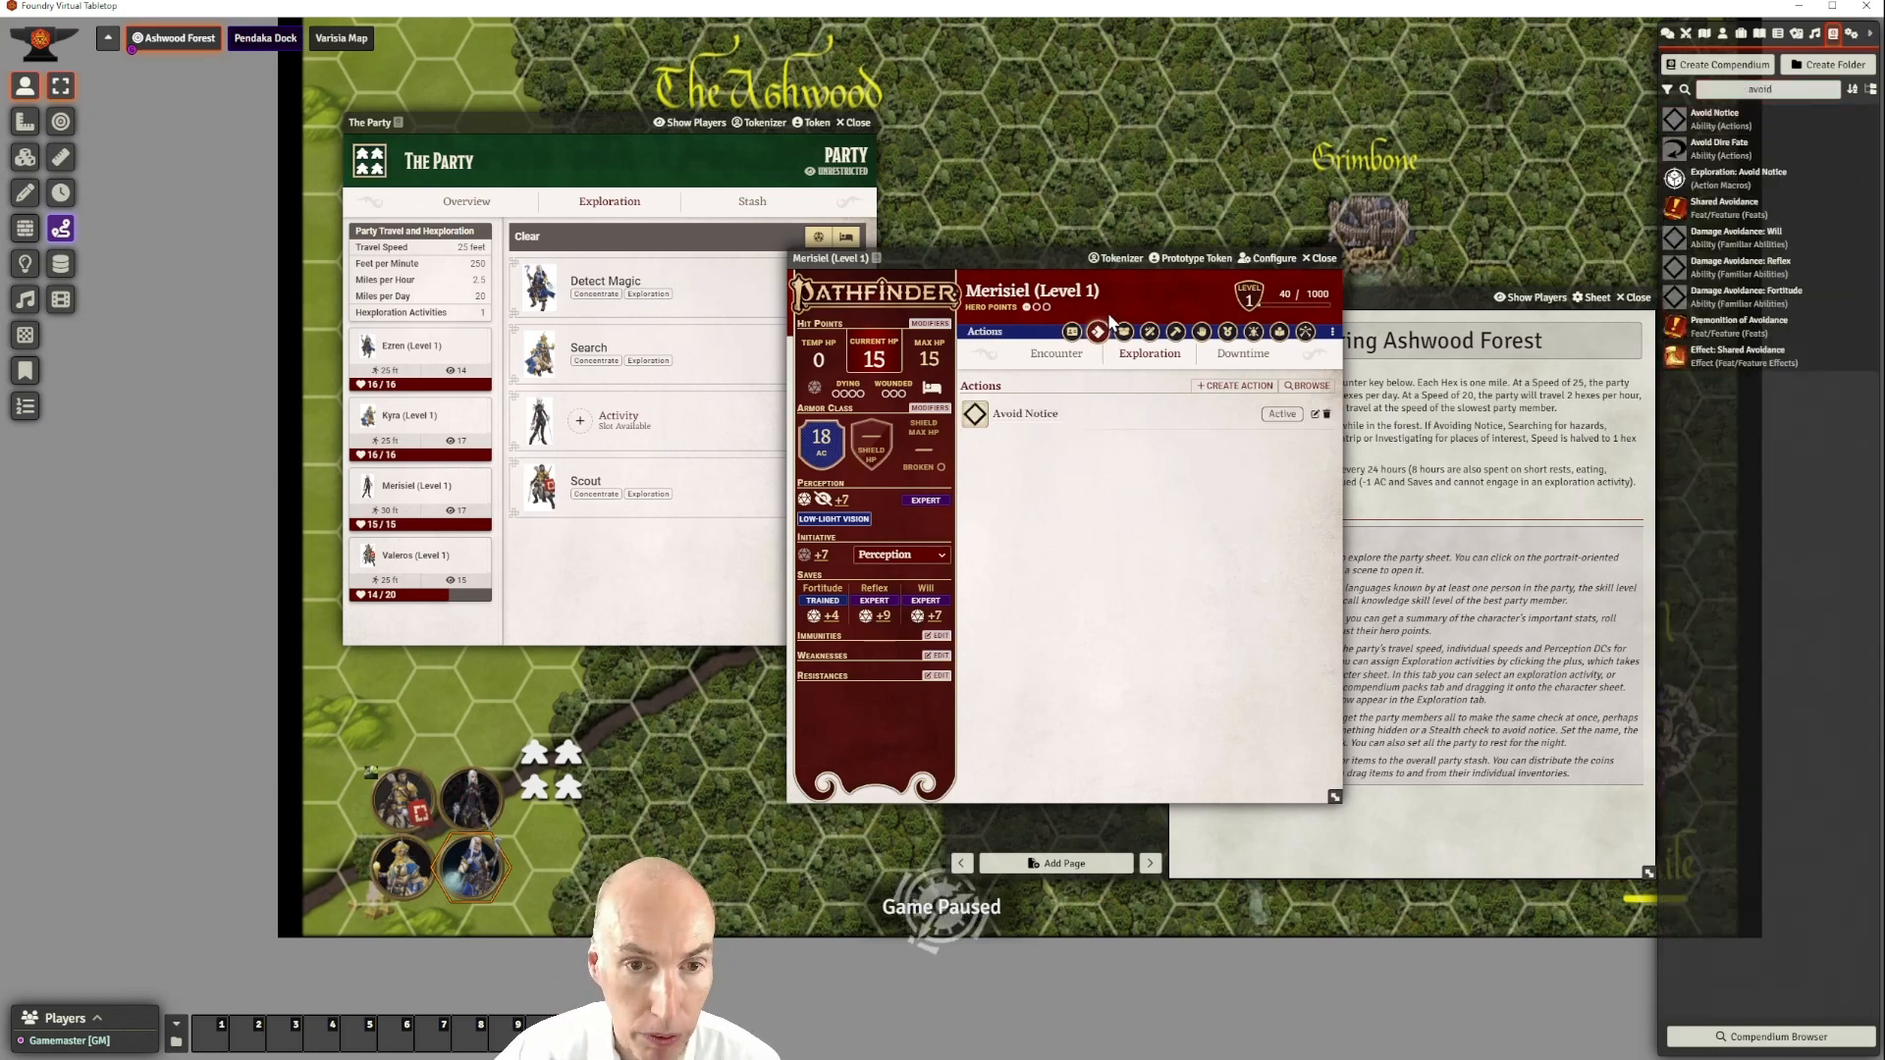
pyautogui.click(1278, 416)
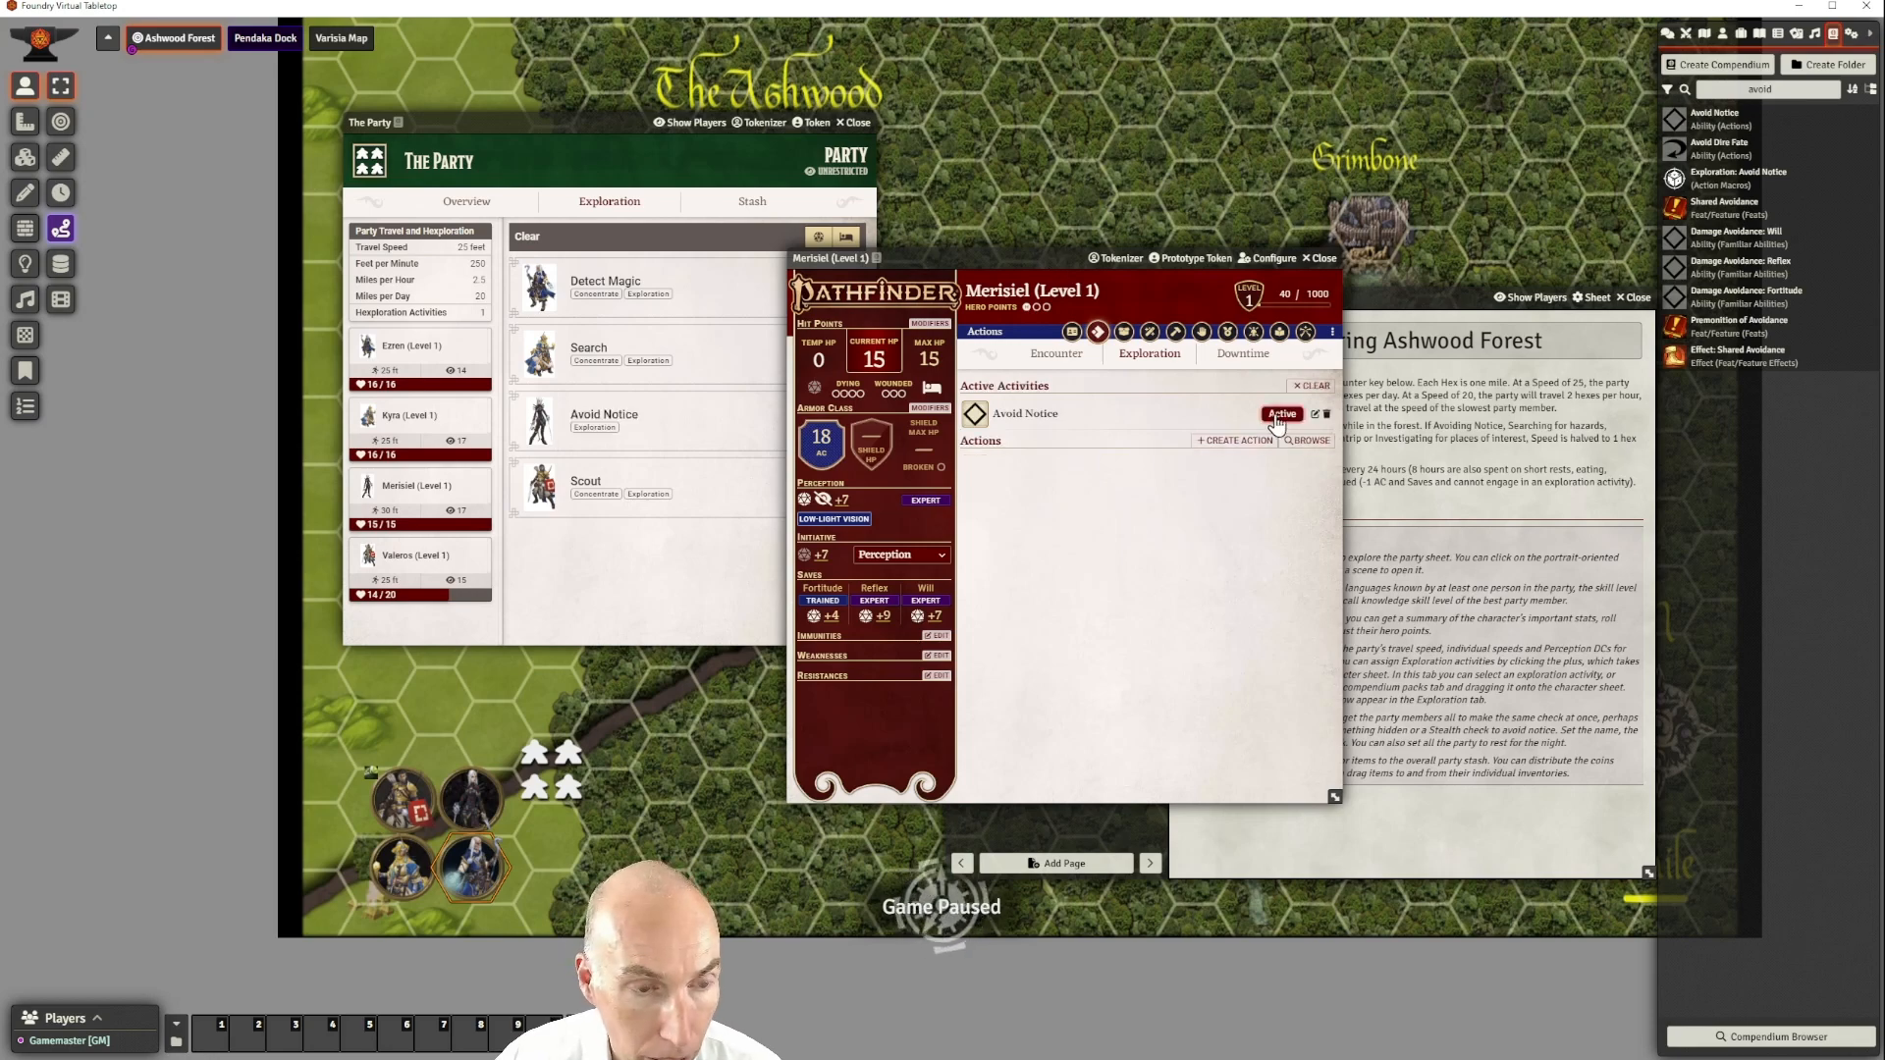
# - Move Merisiel's character sheet clear of The Party's sheet and view the description of the Scout activity
pyautogui.moveTo(1043, 257); pyautogui.dragTo(1140, 243)
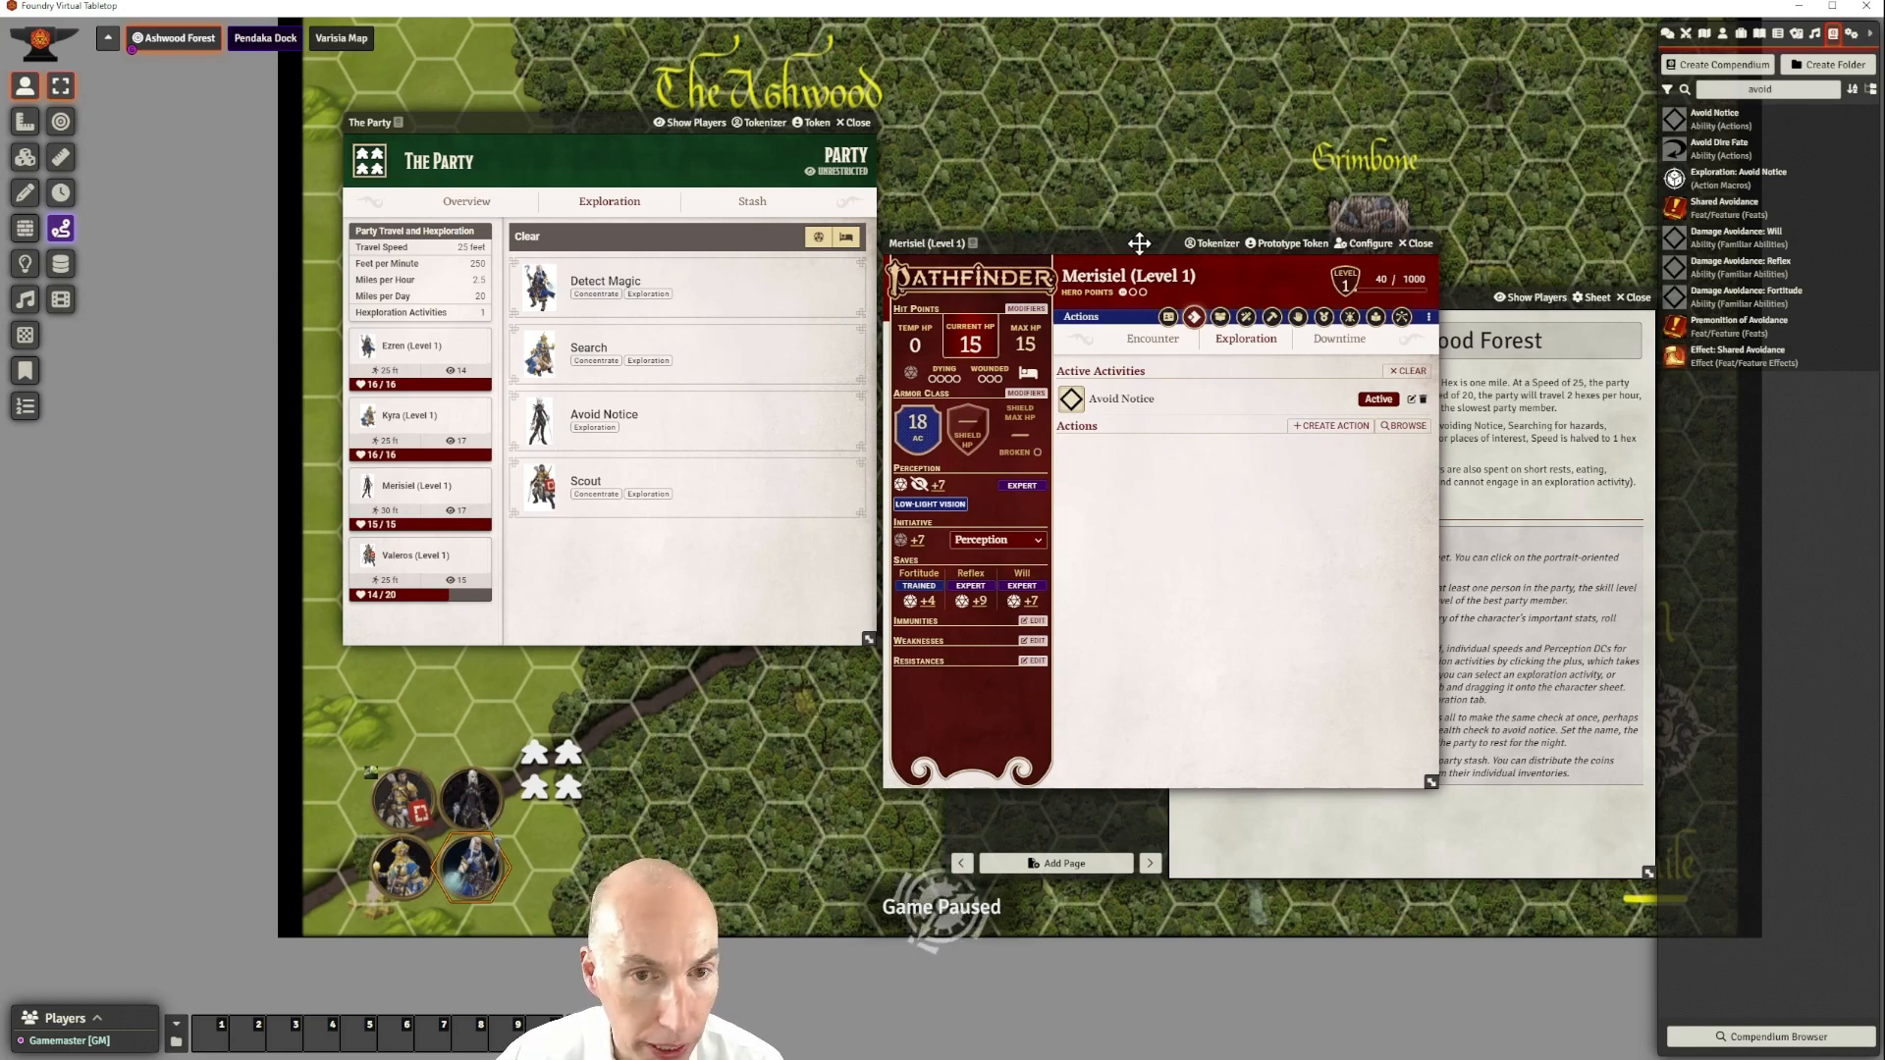
pyautogui.moveTo(1135, 243); pyautogui.dragTo(1163, 209)
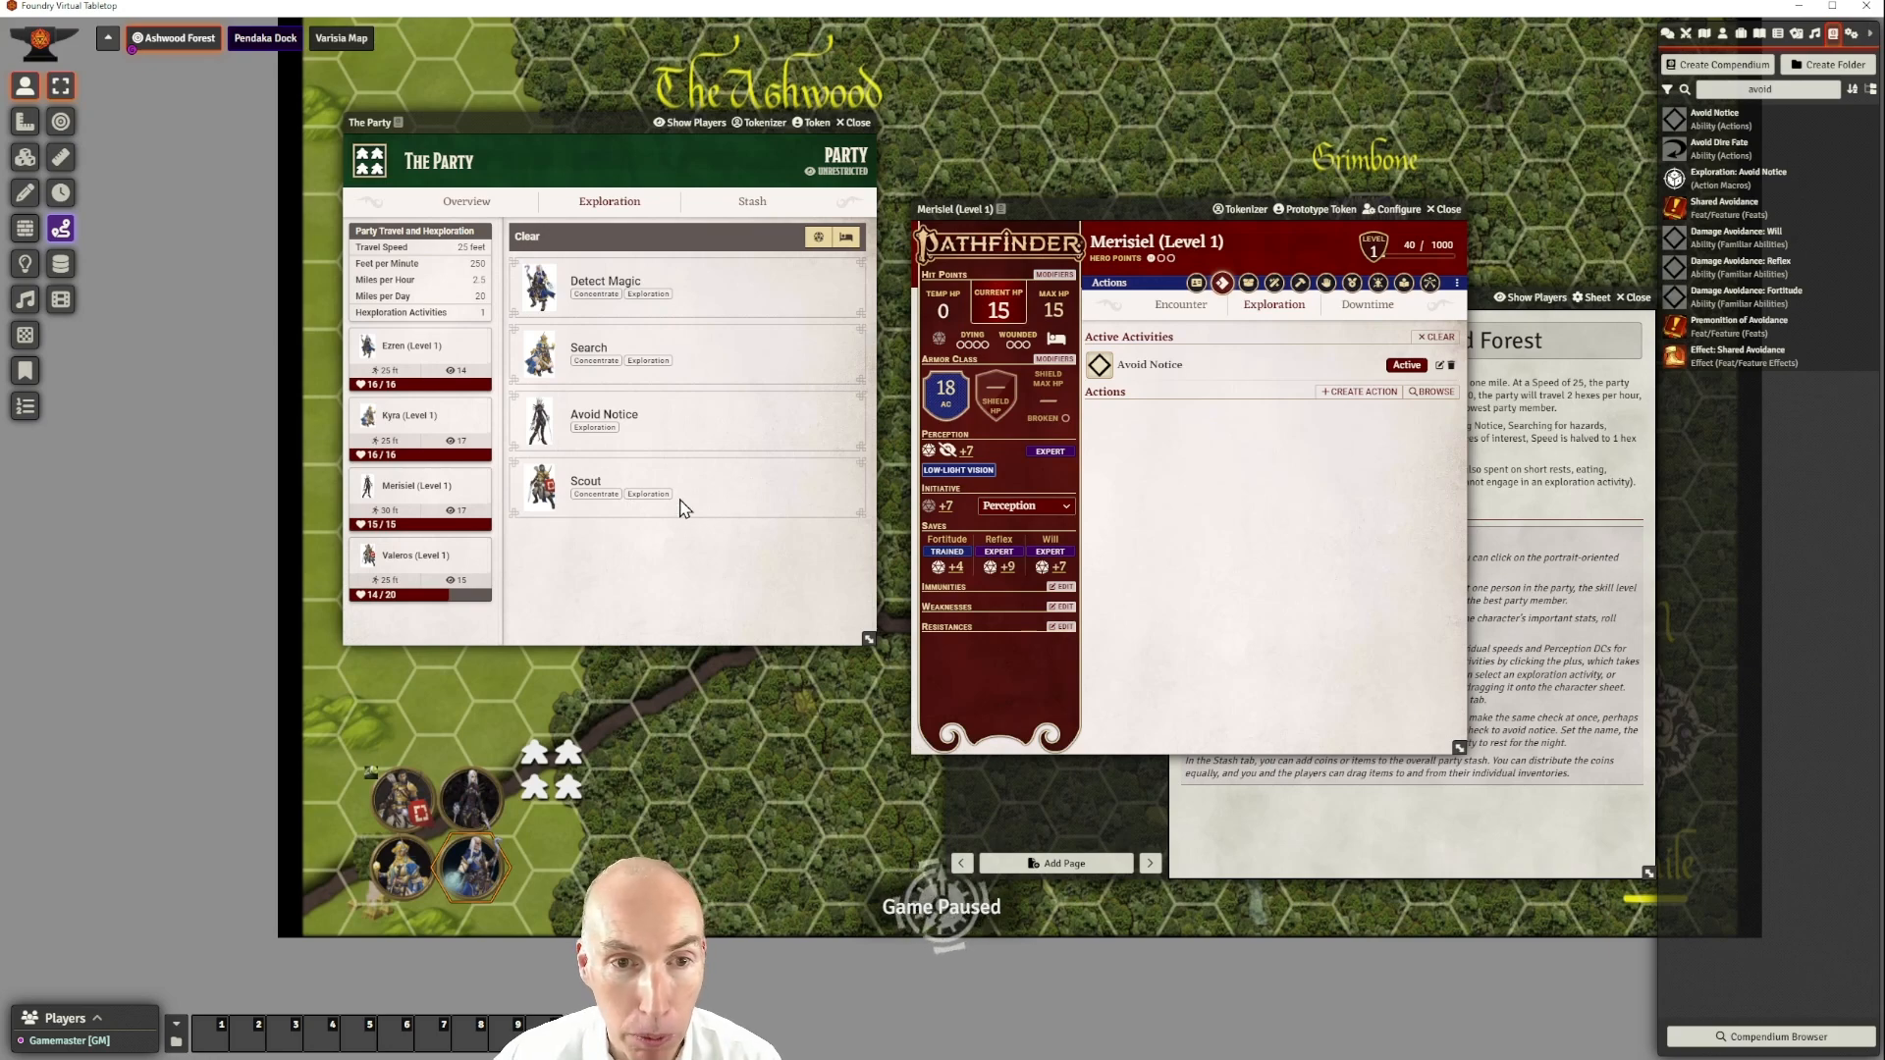
pyautogui.moveTo(1118, 208); pyautogui.dragTo(1125, 153)
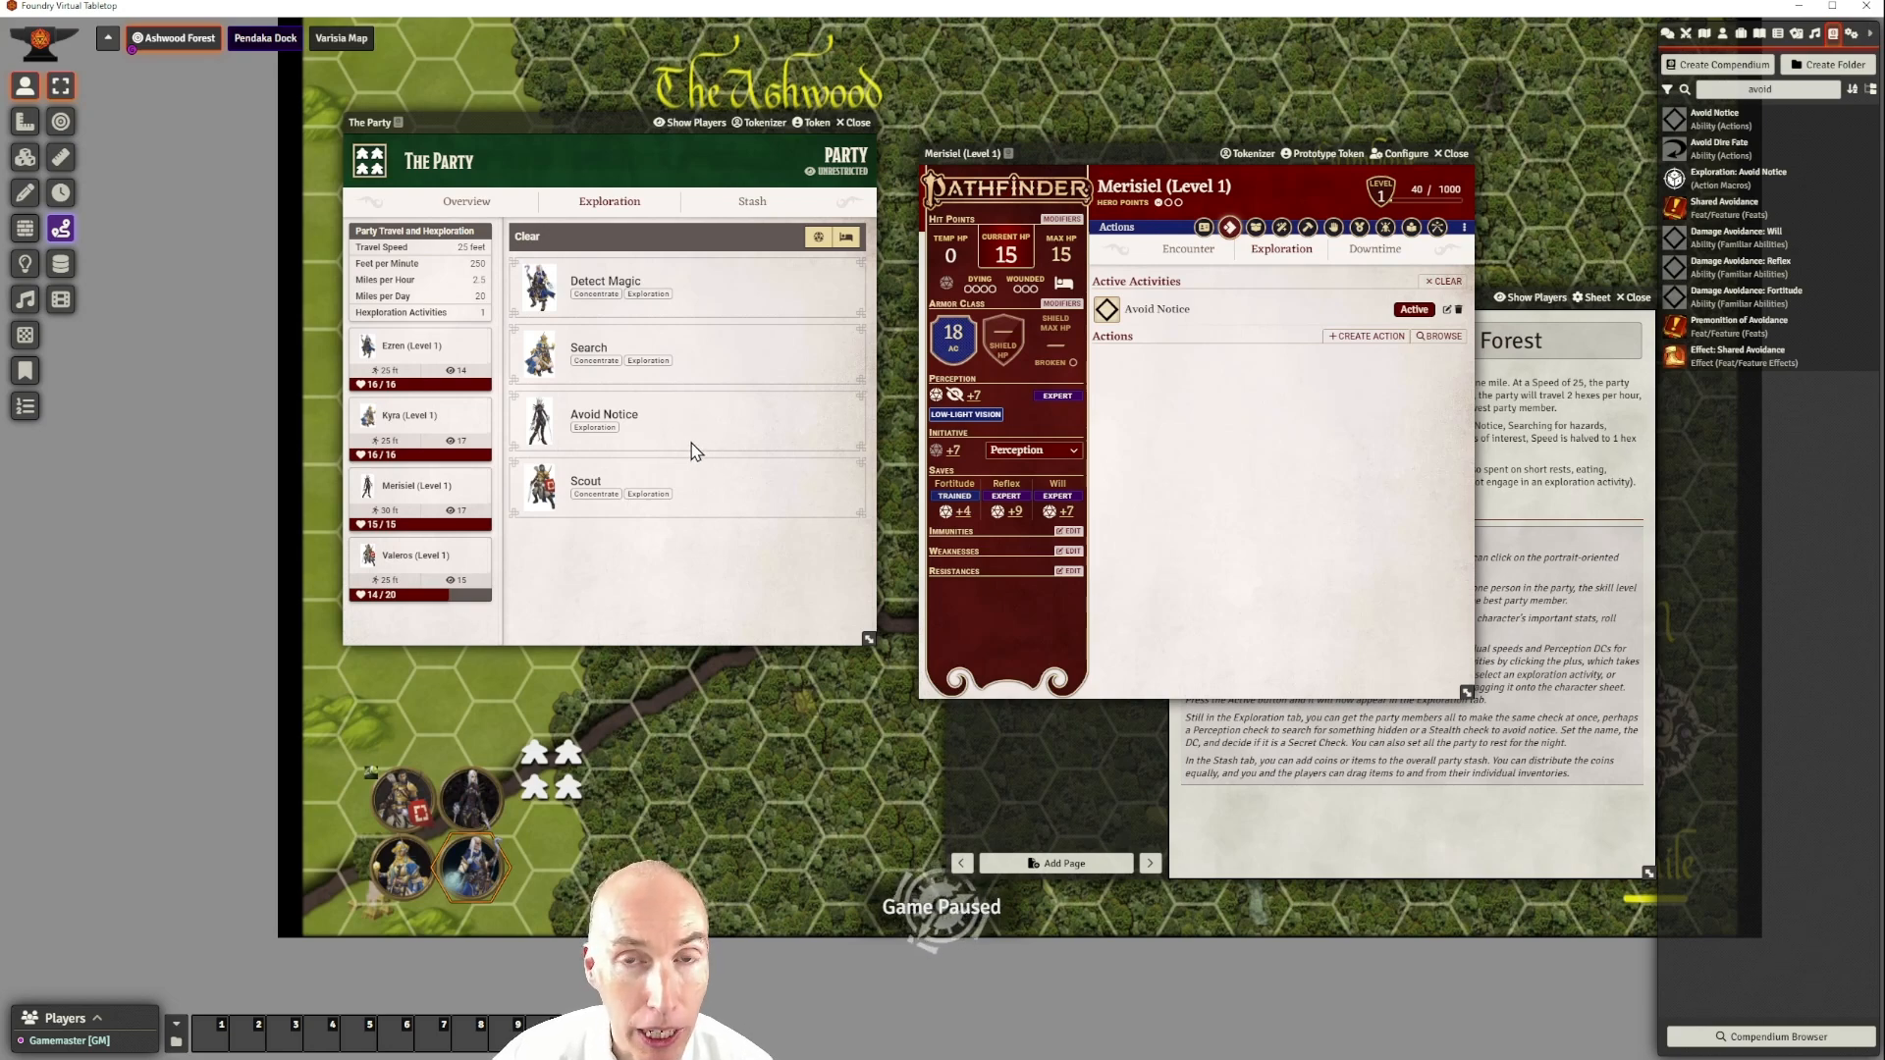
pyautogui.moveTo(664, 496)
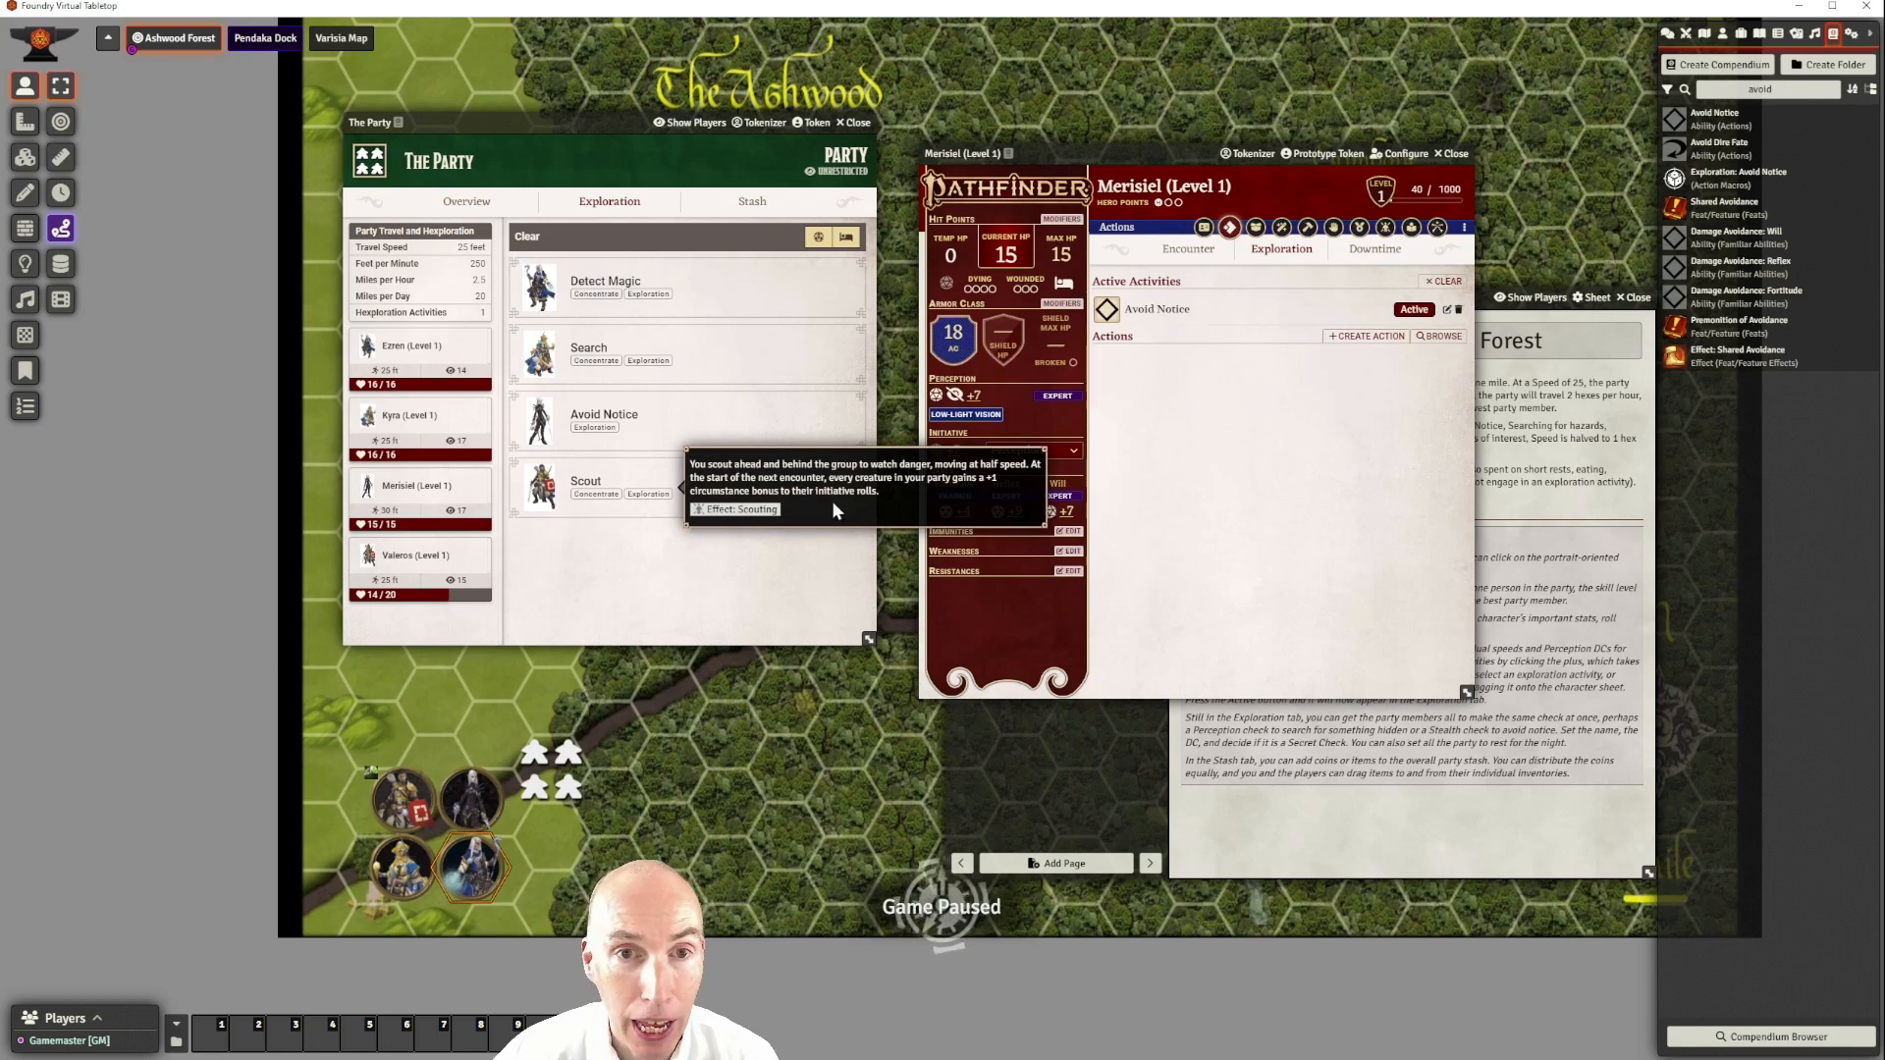